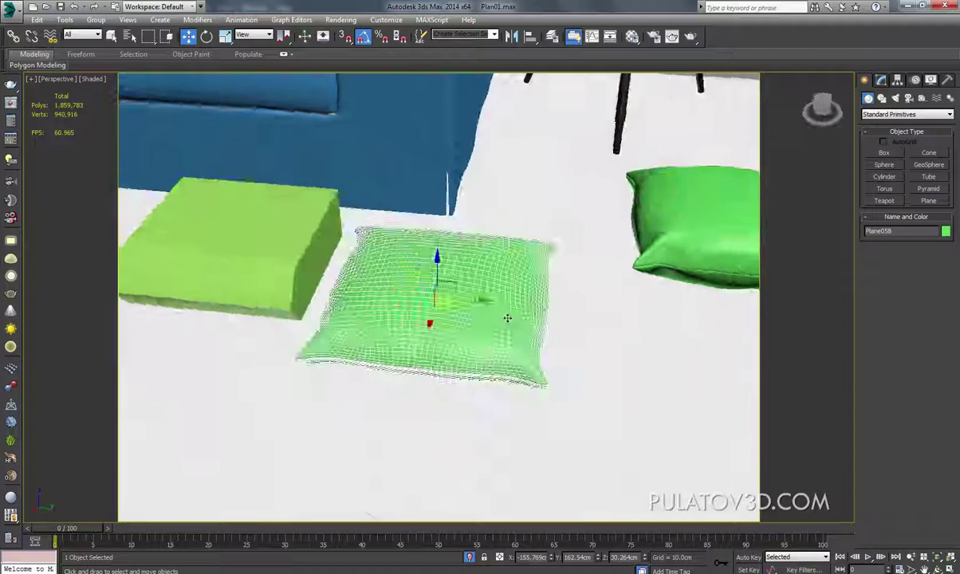
- Reselect and frame the green pillow, orbiting to inspect it from frontal, top and low angles
left_click(581, 321)
mouse_move(574, 345)
middle_mouse_down("alt")
mouse_move(536, 362)
mouse_move(529, 380)
mouse_move(529, 222)
mouse_move(516, 357)
mouse_move(514, 228)
mouse_move(459, 302)
middle_mouse_up("alt")
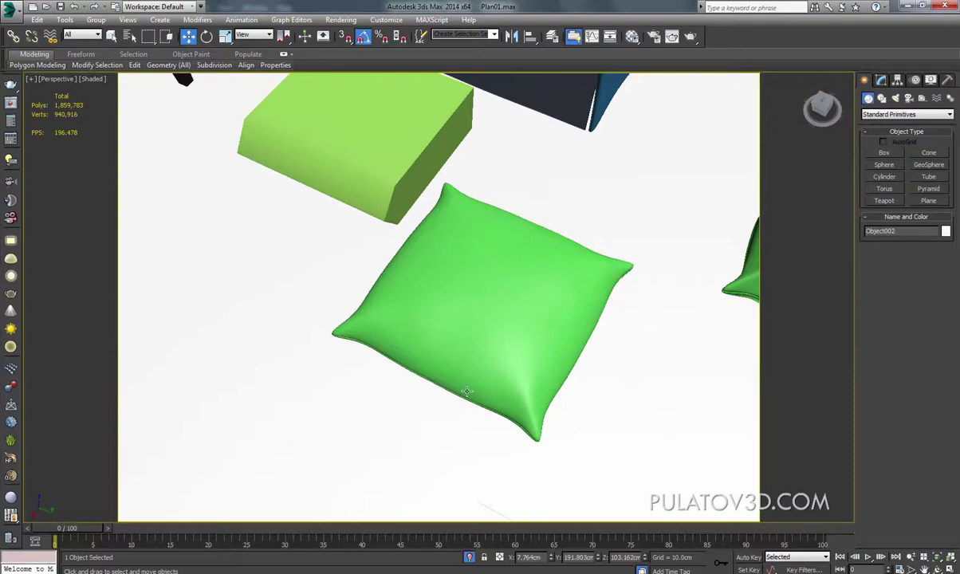
middle_click_drag(466, 390, 595, 366, "alt")
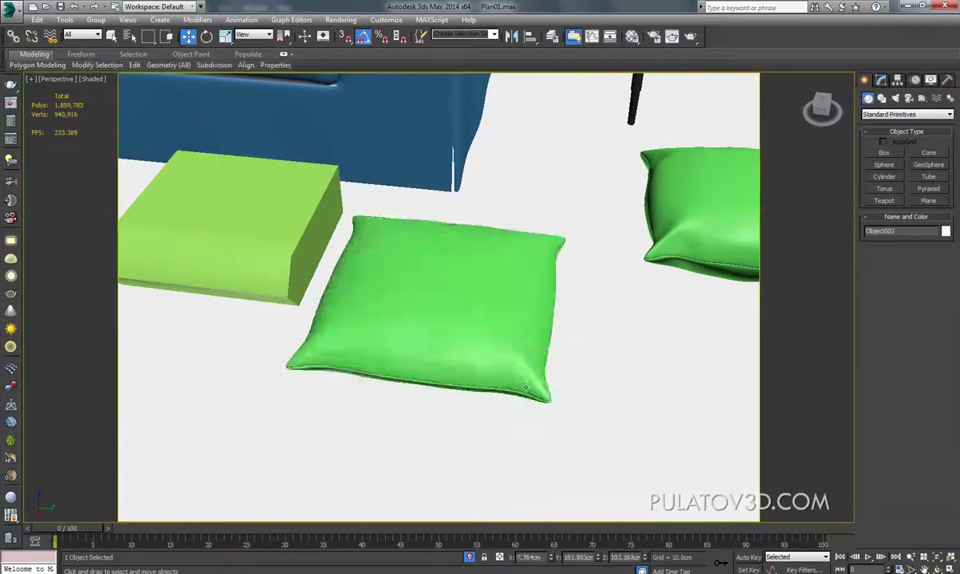
mouse_move(526, 387)
middle_mouse_down("alt")
mouse_move(546, 365)
mouse_move(456, 303)
middle_mouse_up("alt")
left_click(397, 306)
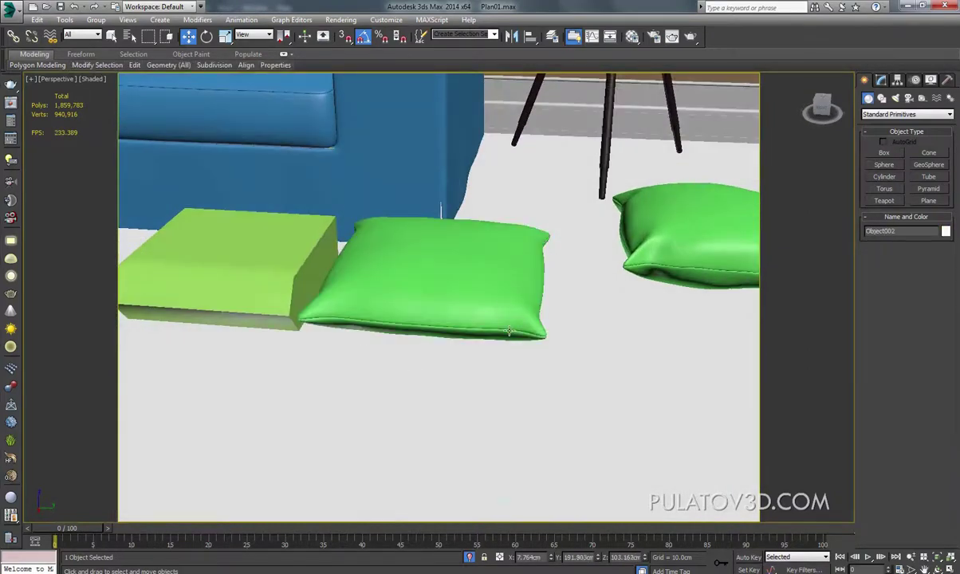
key("ctrl+z")
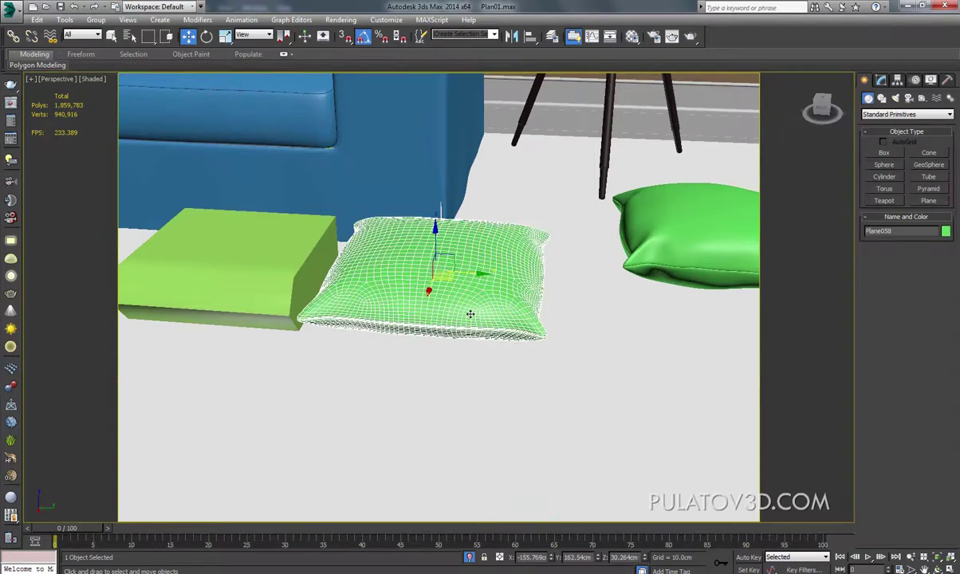
key("z")
mouse_move(471, 314)
middle_mouse_down("alt")
mouse_move(362, 306)
mouse_move(421, 310)
middle_mouse_up("alt")
key("ctrl+y")
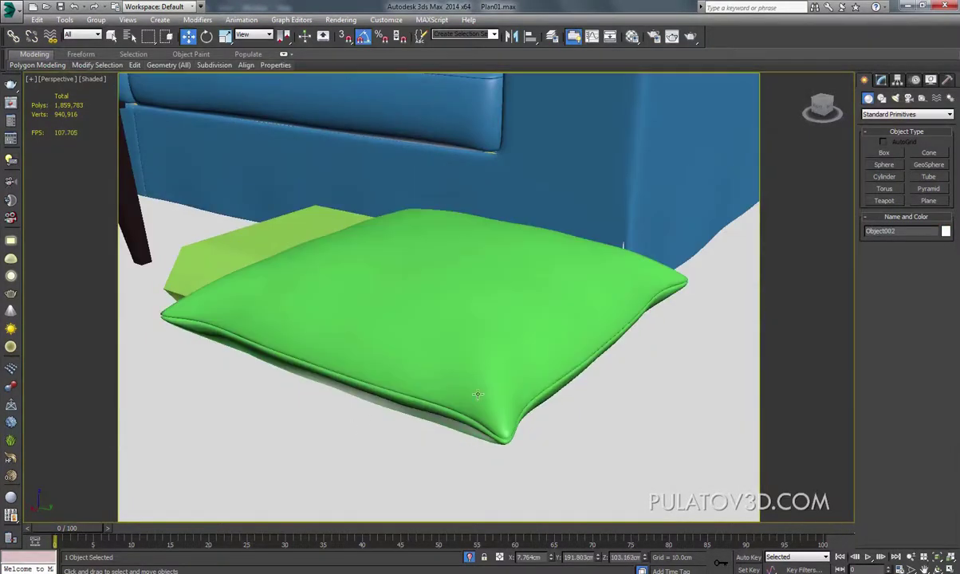
mouse_move(477, 394)
middle_mouse_down("alt")
mouse_move(456, 380)
mouse_move(458, 238)
middle_mouse_up("alt")
key("ctrl+z")
middle_click_drag(450, 162, 433, 222, "alt")
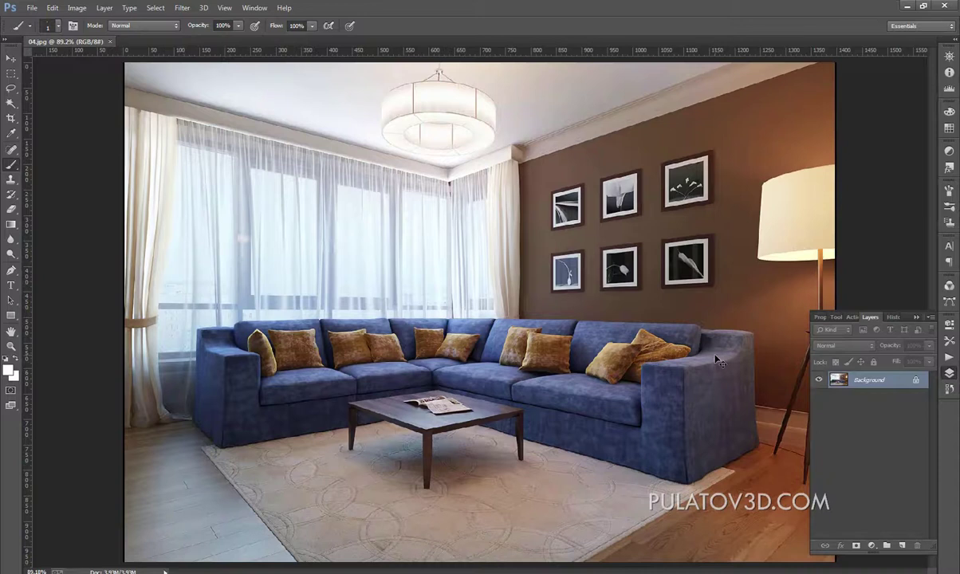
- Zoom the reference photo to 400% on the sofa pillows, then minimise Photoshop
key("ctrl+plus")
key("ctrl+plus")
key("ctrl+plus")
key("ctrl+plus")
left_click_drag(727, 351, 386, 220)
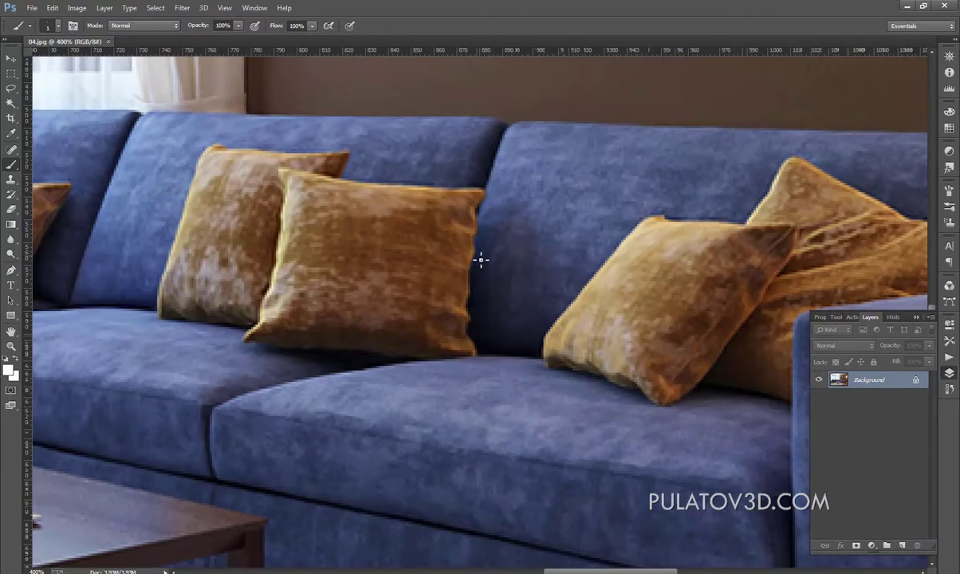
left_click(908, 6)
- Show the pillow's unsmoothed mesh at Edit Poly vertex level in Top view, zoomed on its bottom edge
left_click(882, 82)
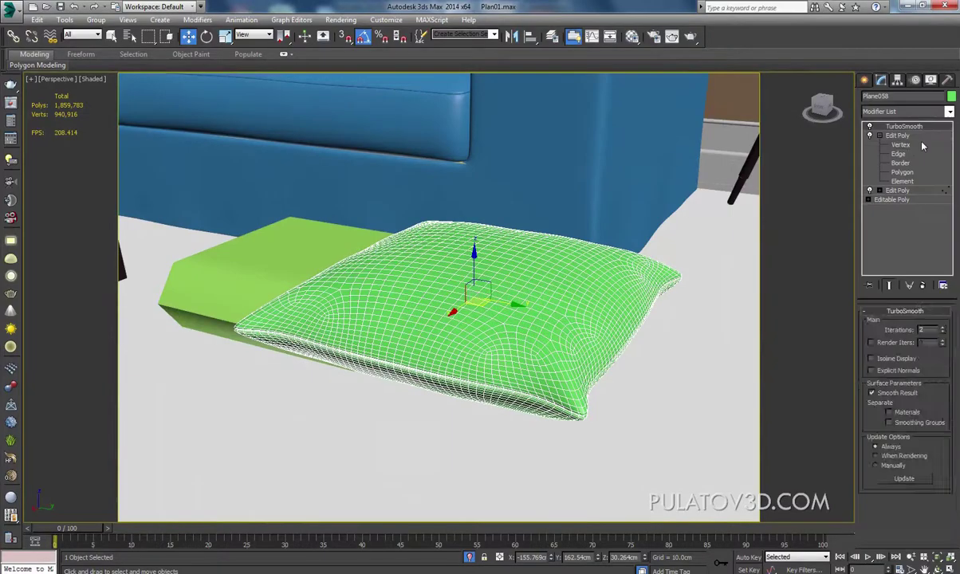
left_click(900, 145)
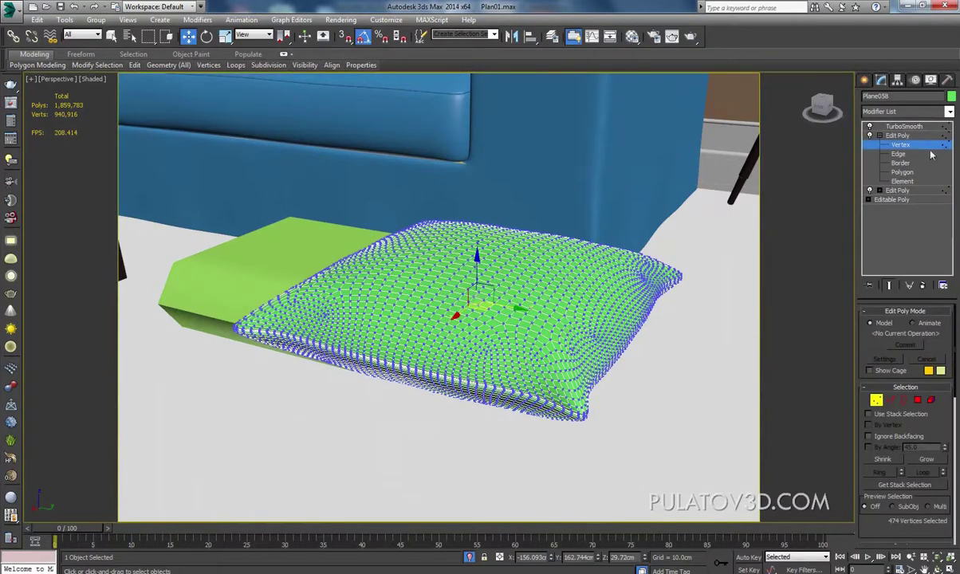
key("t")
key("z")
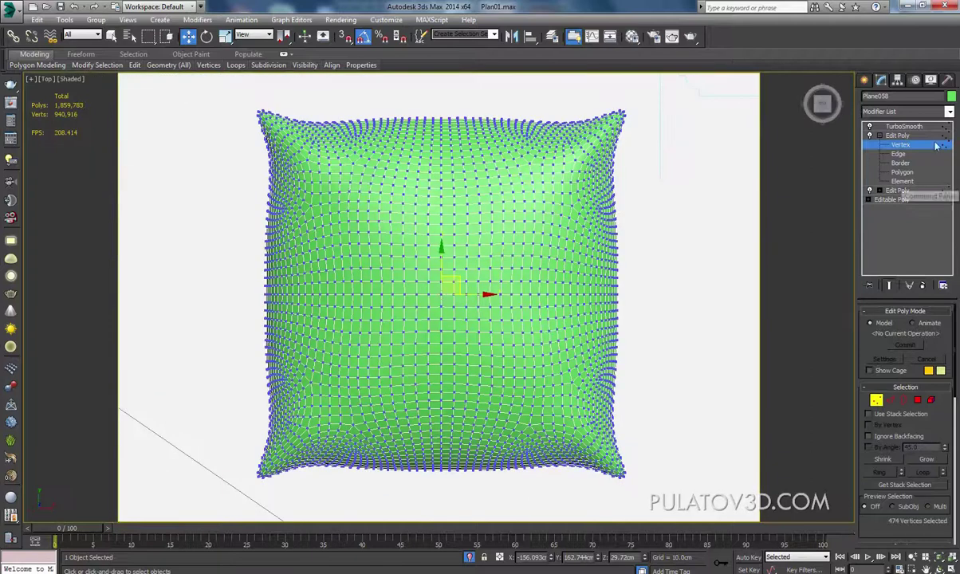
left_click(870, 126)
middle_click_drag(502, 458, 524, 299)
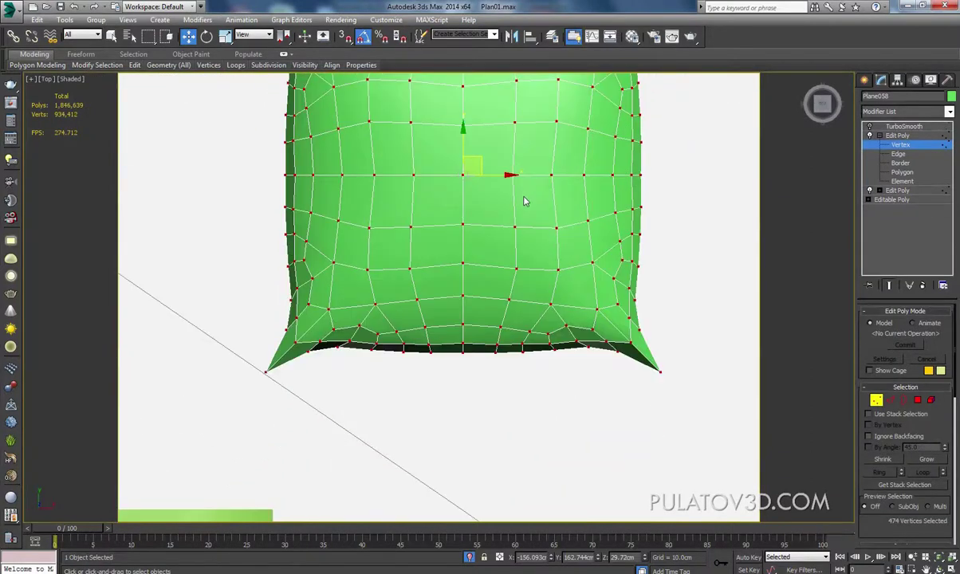
scroll(524, 299, "up", 3)
scroll(524, 299, "up", 1)
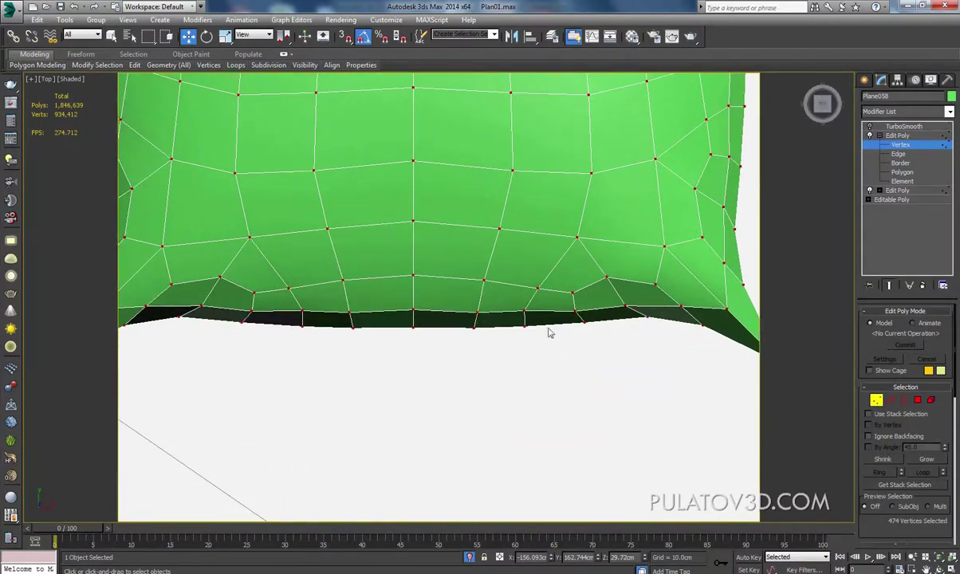
- Select several bottom-edge vertices and pull them upward to crease the seam
left_click(636, 349)
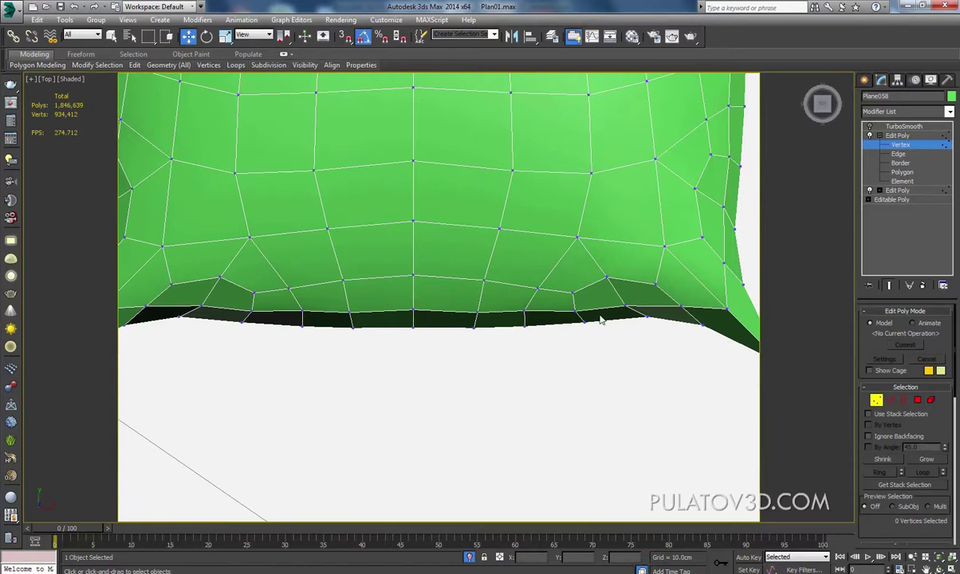
left_click(518, 326)
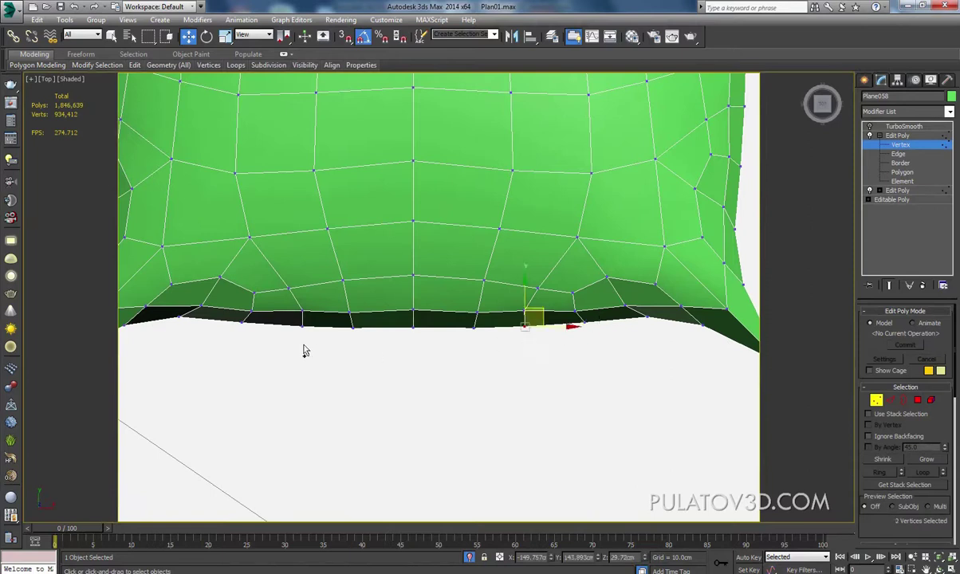
left_click_drag(291, 325, 311, 330, "ctrl")
middle_click_drag(340, 344, 361, 342)
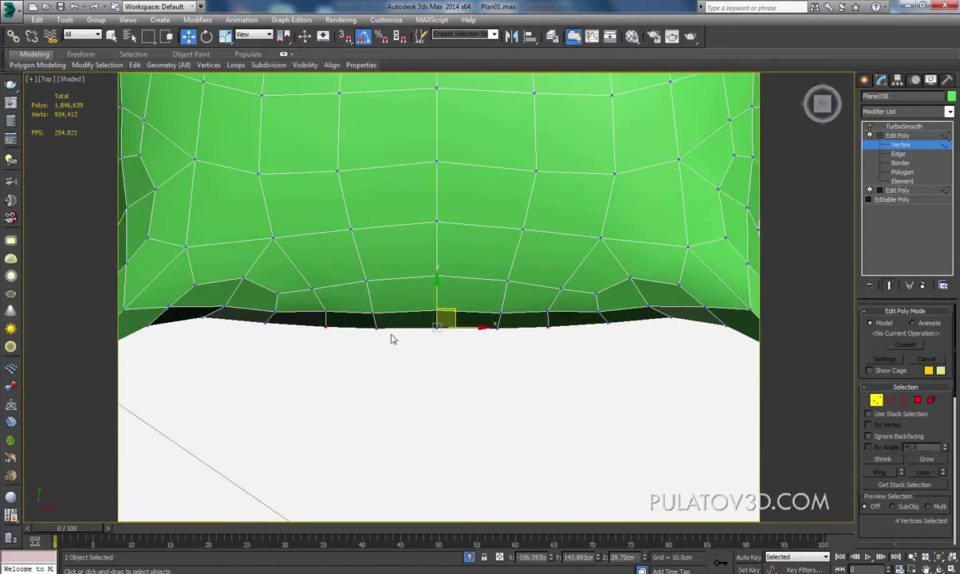
left_click(333, 333, "ctrl")
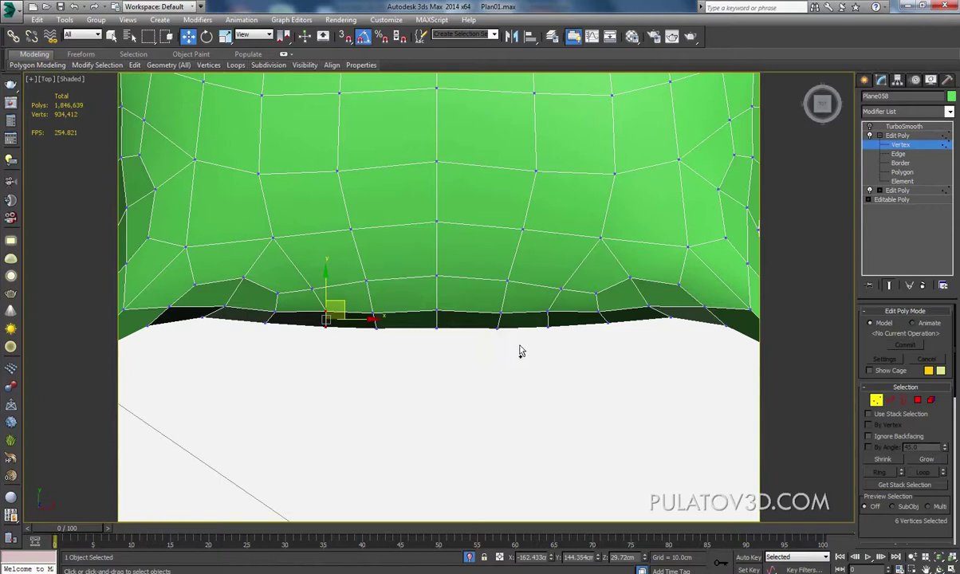
left_click_drag(567, 310, 567, 311, "ctrl")
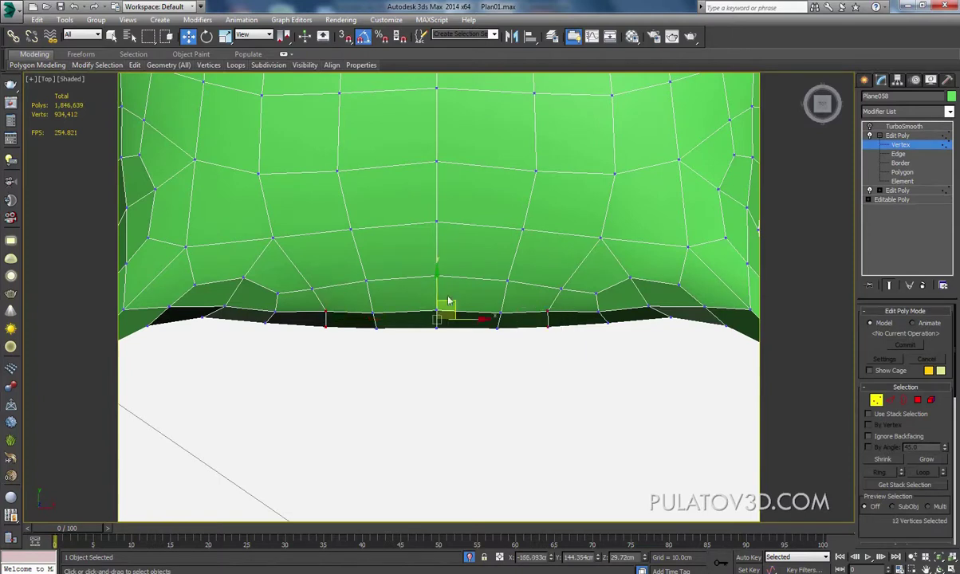
left_click_drag(438, 292, 442, 277)
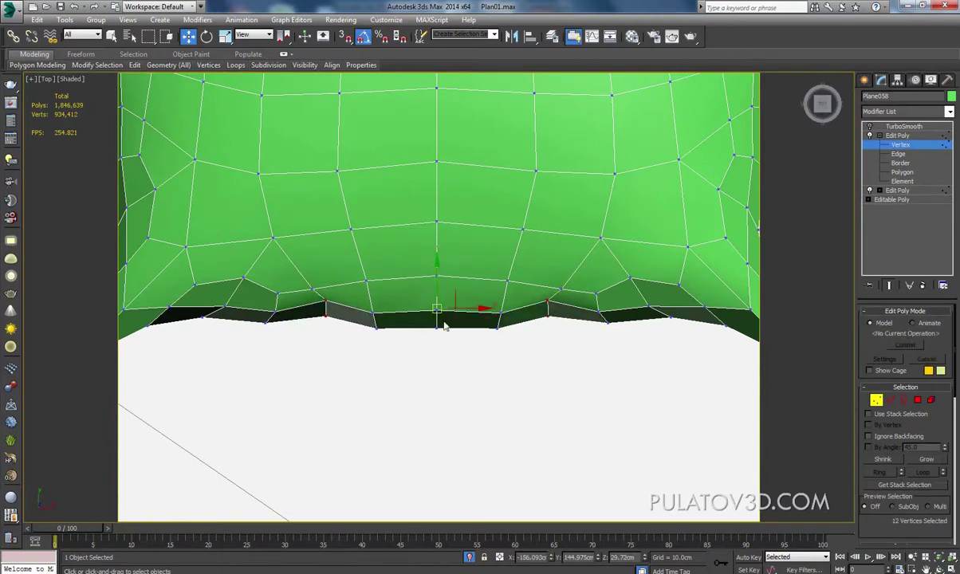
left_click_drag(451, 318, 442, 279)
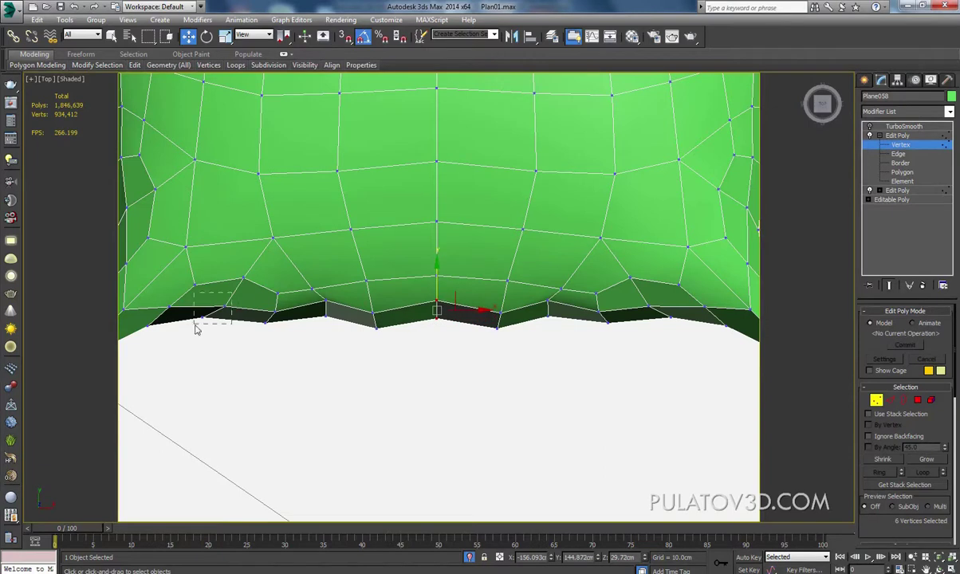
- Raise another set of bottom-edge vertices, then turn TurboSmooth back on
left_click_drag(197, 329, 199, 329)
left_click_drag(650, 324, 642, 311, "ctrl")
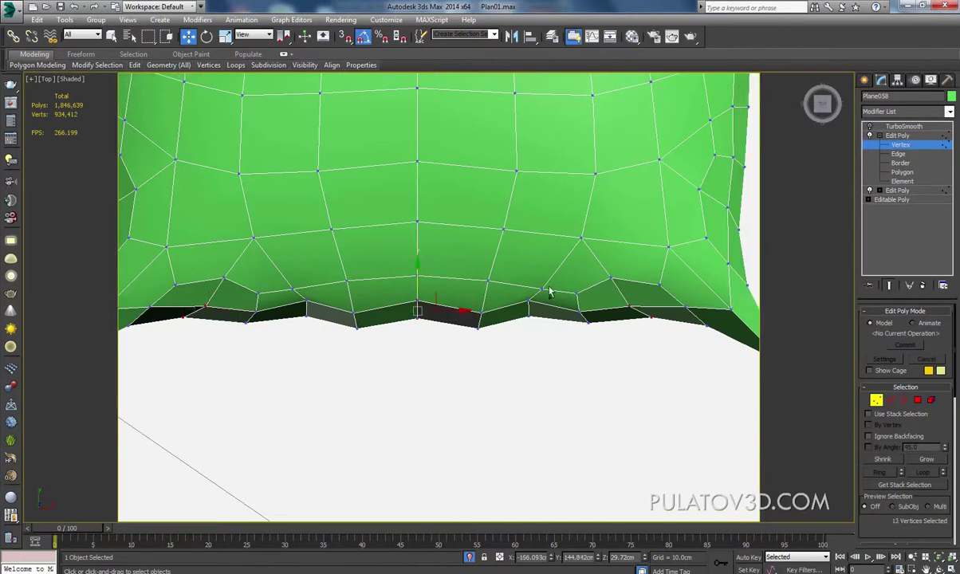
left_click_drag(418, 269, 480, 249)
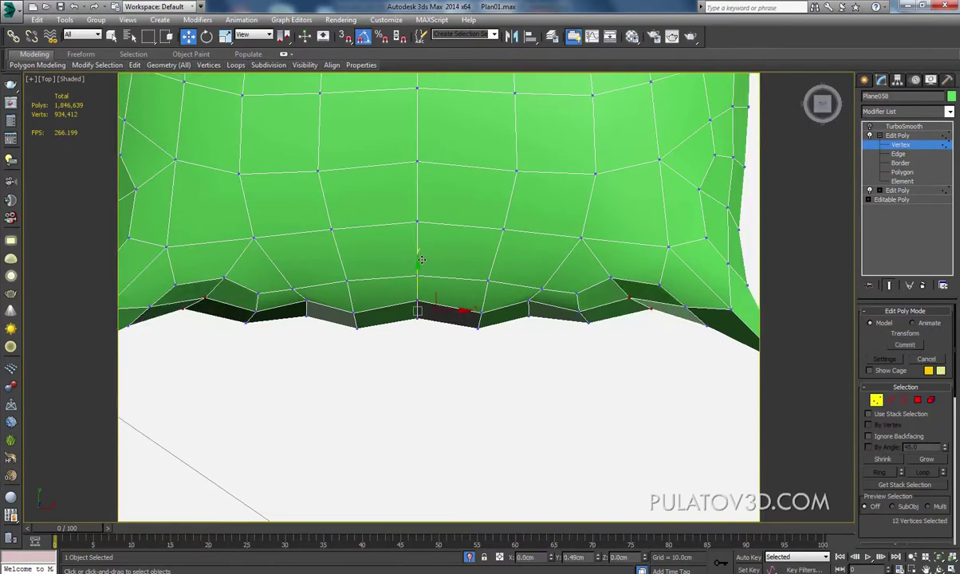
scroll(494, 263, "down", 2)
scroll(510, 277, "down", 2)
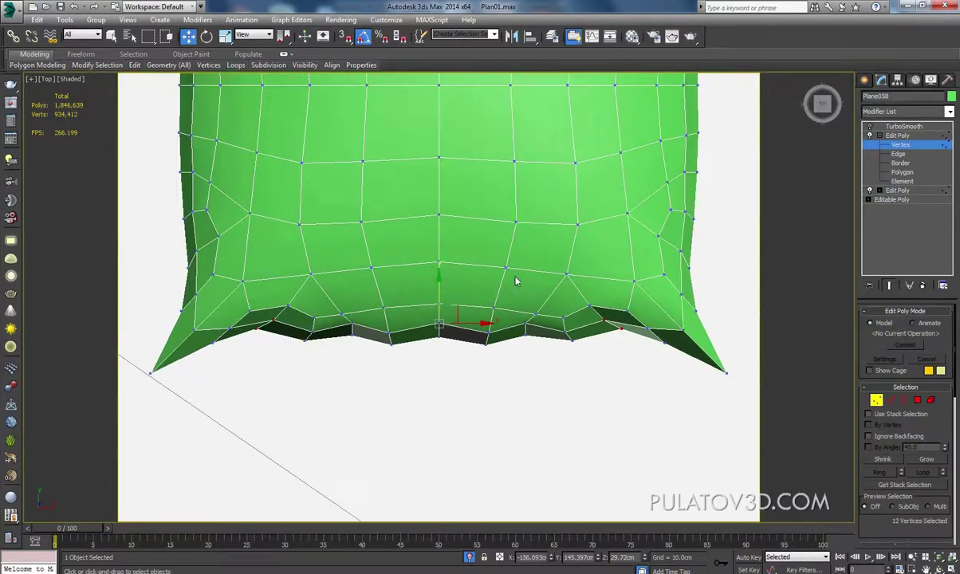
scroll(526, 303, "down", 2)
scroll(544, 316, "down", 2)
middle_click_drag(542, 266, 542, 341)
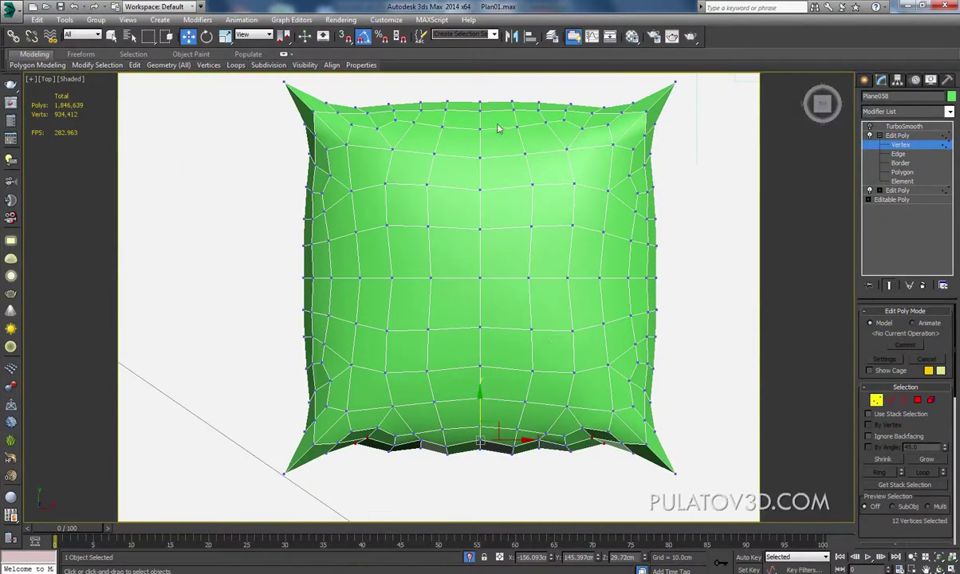
middle_click_drag(506, 125, 513, 169)
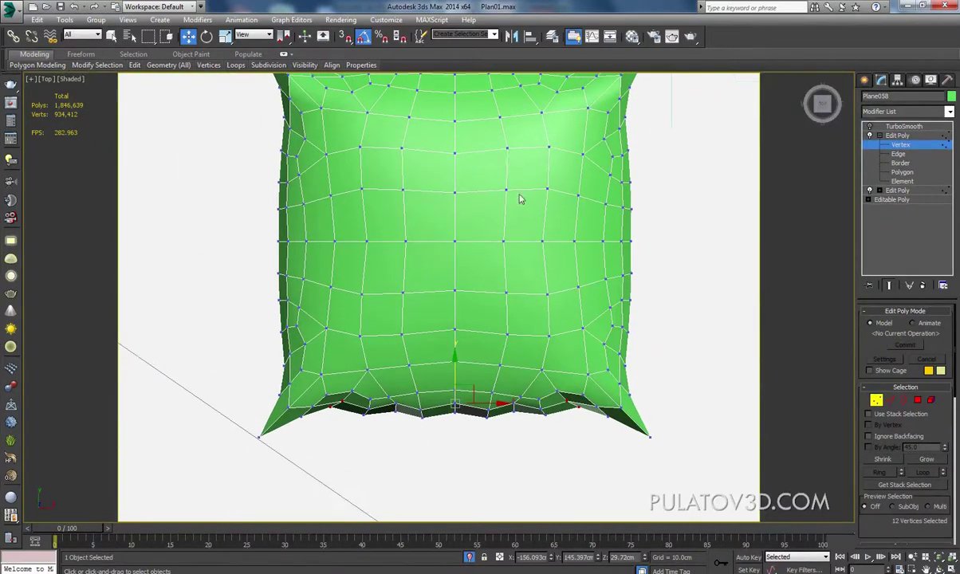
left_click(903, 126)
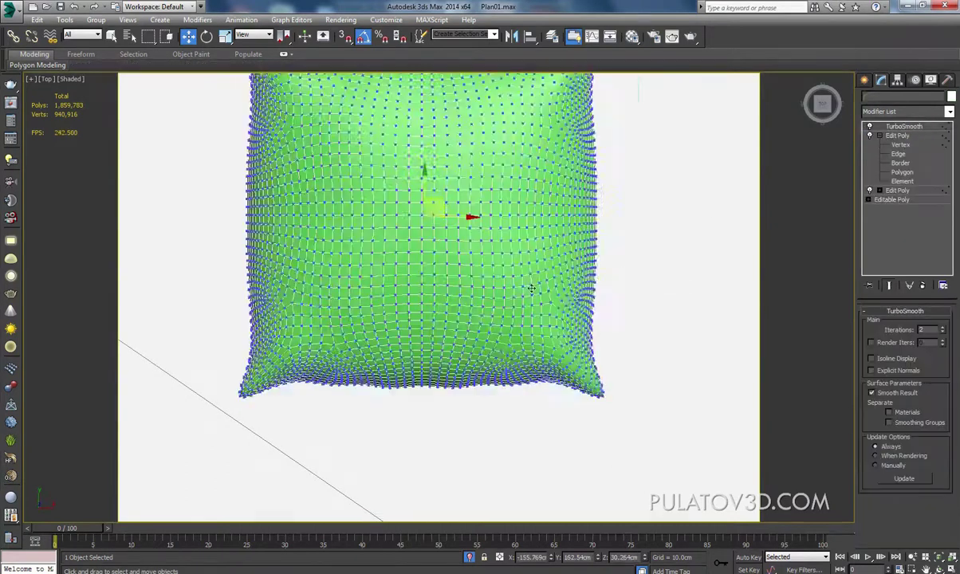
key("p")
scroll(528, 315, "down", 5)
scroll(492, 257, "down", 5)
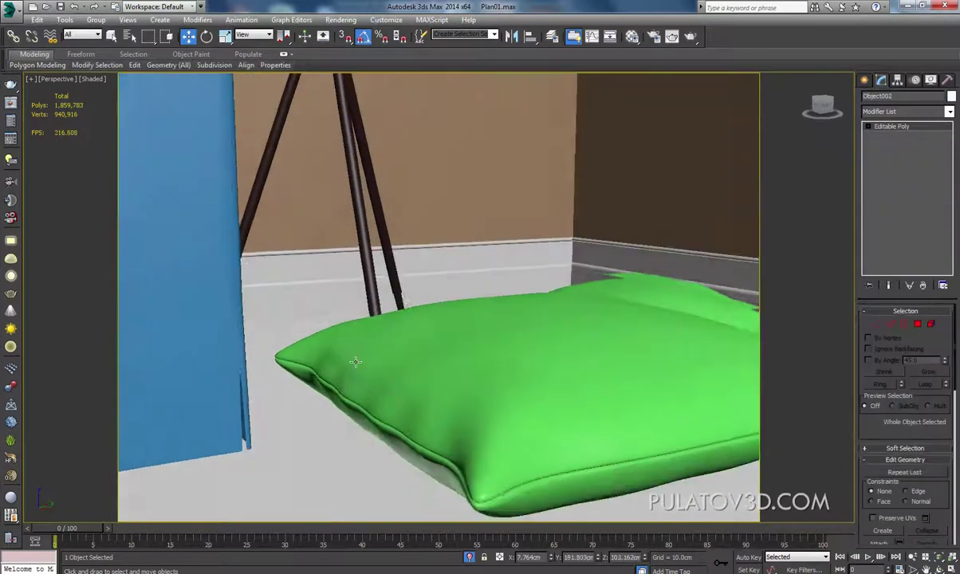
middle_click_drag(471, 397, 453, 338)
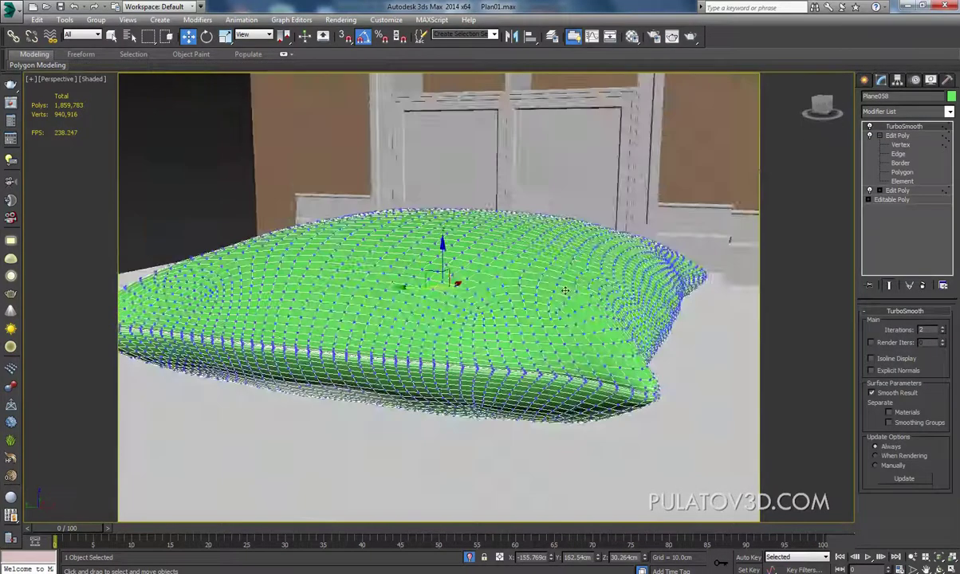
middle_click_drag(564, 290, 490, 453, "alt")
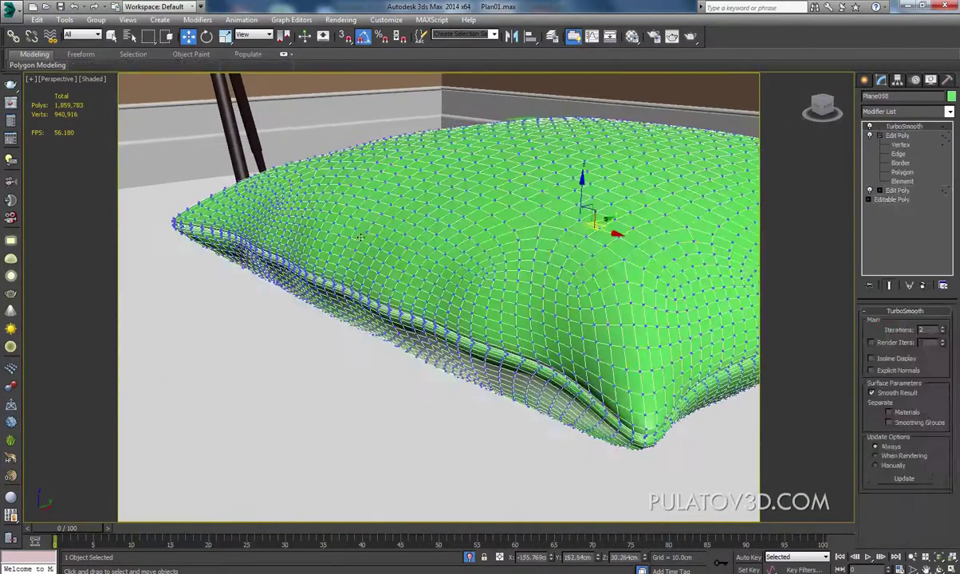
- With TurboSmooth off at vertex level, select eight side-seam vertices and push them inward
left_click(869, 127)
left_click(900, 144)
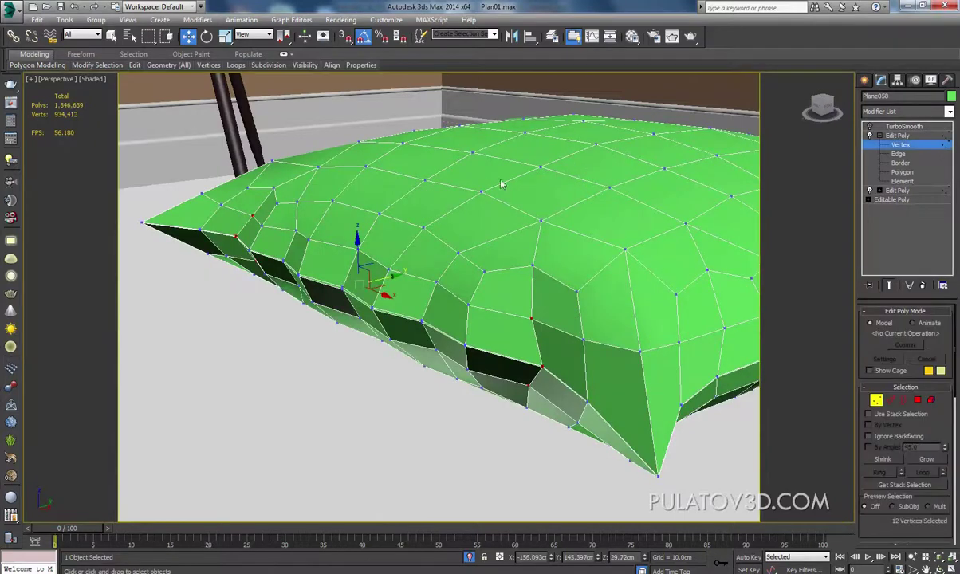
mouse_move(499, 187)
middle_mouse_down("alt")
mouse_move(356, 163)
mouse_move(321, 204)
middle_mouse_up("alt")
left_click(320, 203)
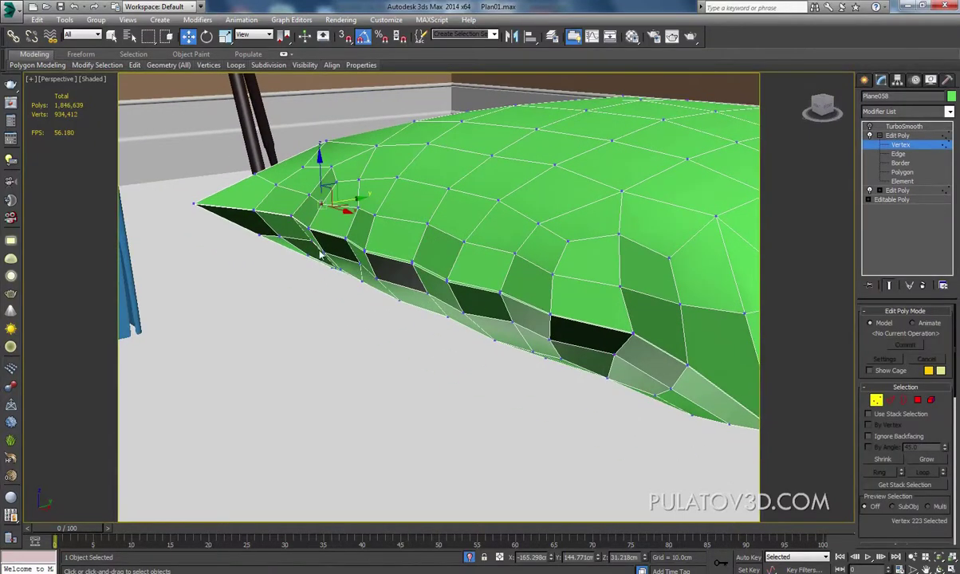
left_click(324, 252, "ctrl")
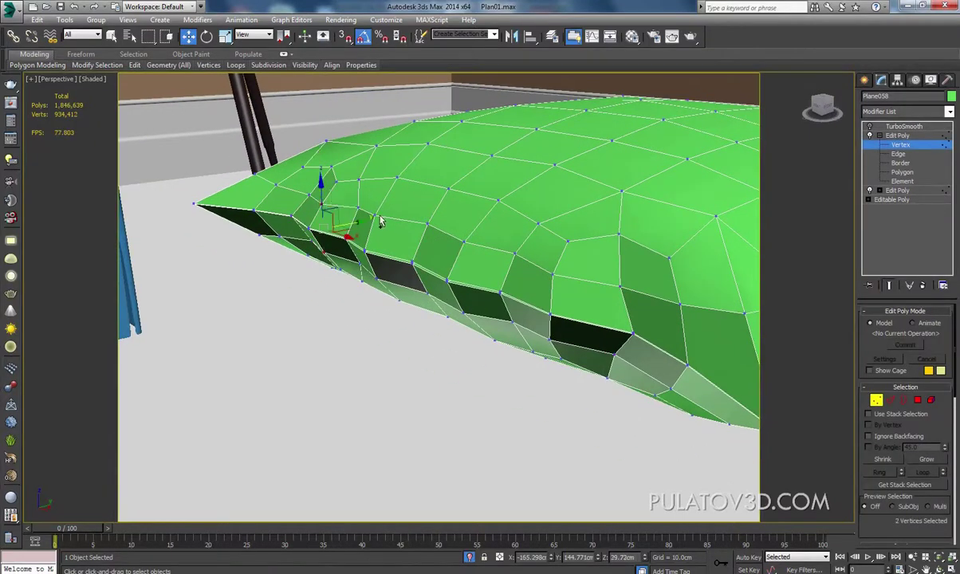
left_click(375, 217, "ctrl")
left_click(375, 277, "ctrl")
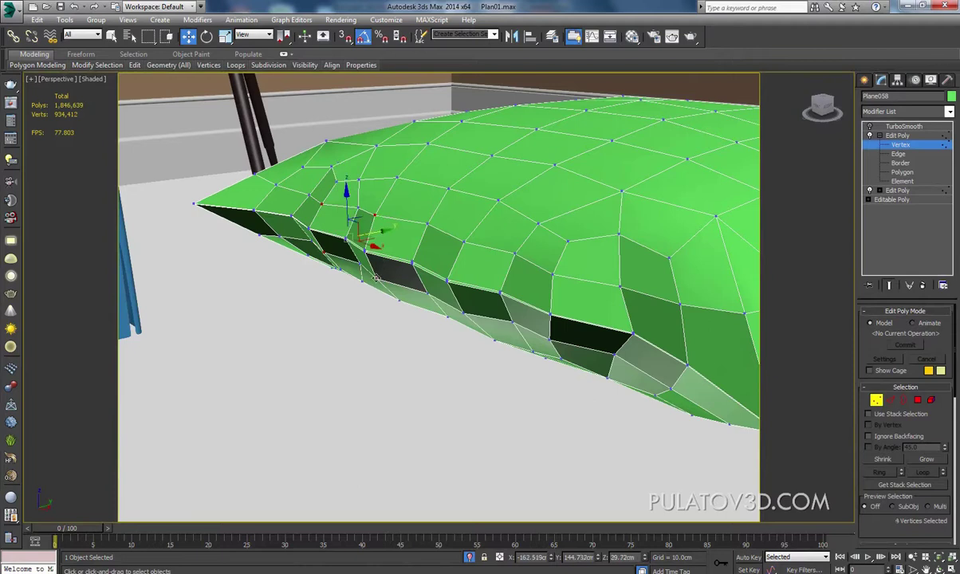
left_click(463, 241, "ctrl")
left_click(464, 311, "ctrl")
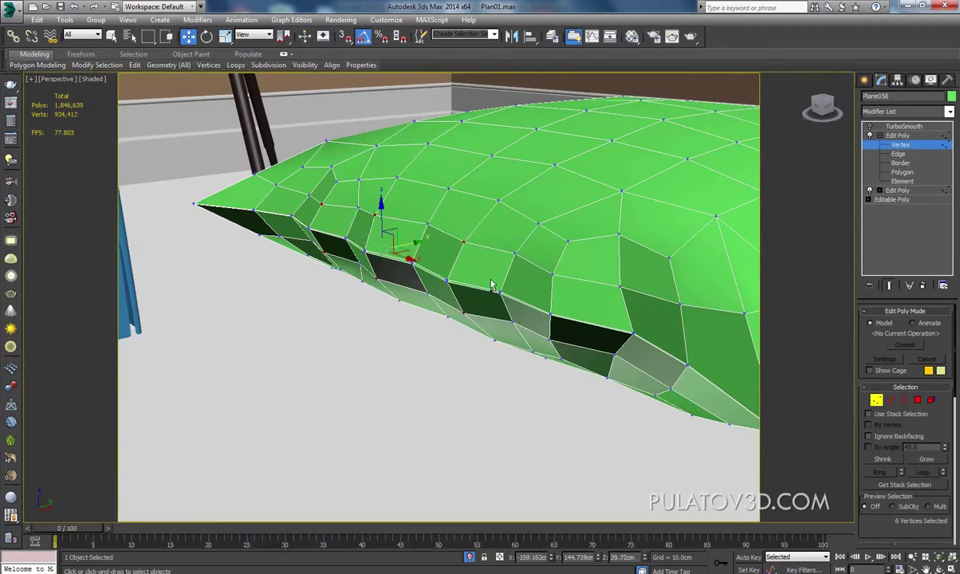
left_click(552, 275, "ctrl")
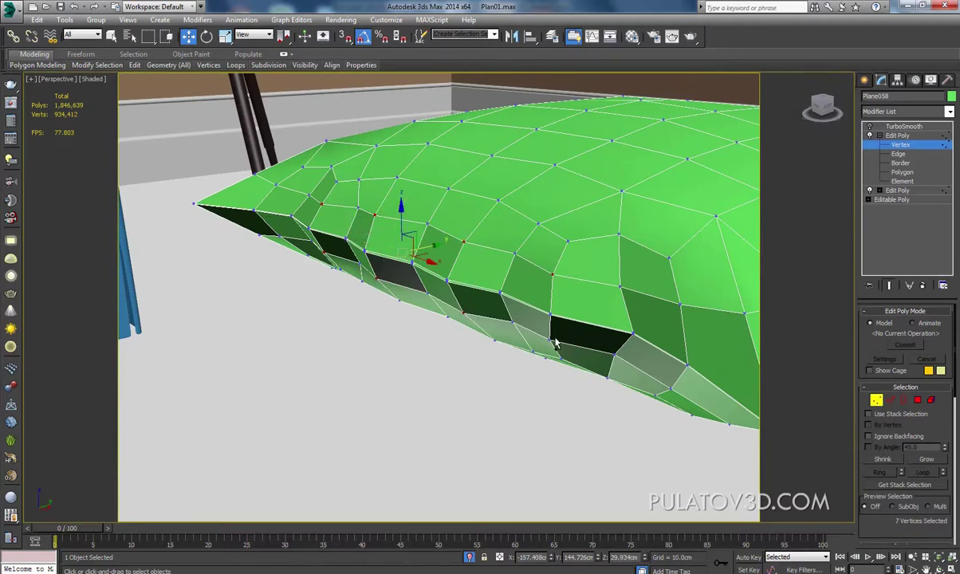
left_click(515, 320, "ctrl")
middle_click_drag(479, 292, 479, 291, "alt")
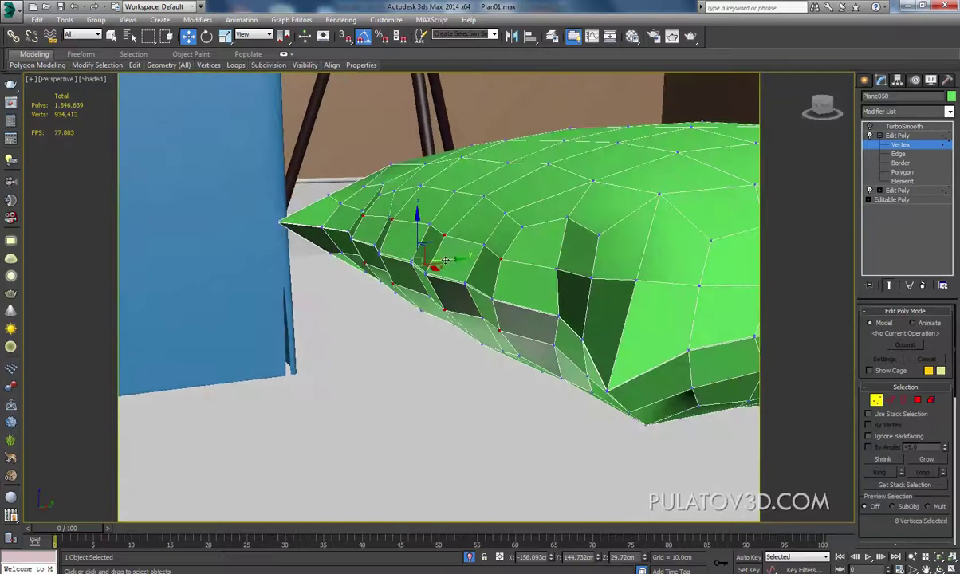
left_click_drag(445, 260, 443, 264)
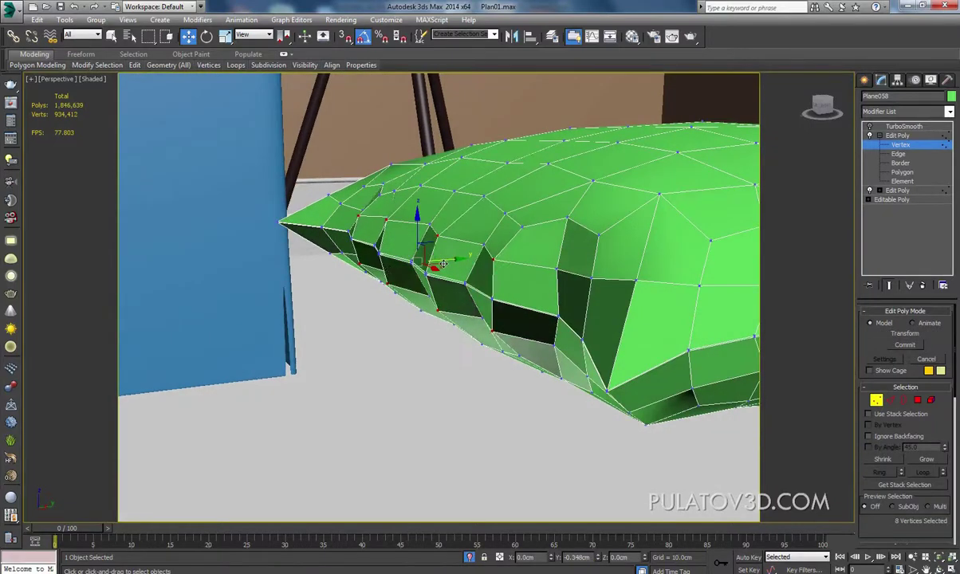
- Add more seam vertices to the selection and scale them together to pinch the edge
middle_click_drag(443, 264, 367, 204, "alt")
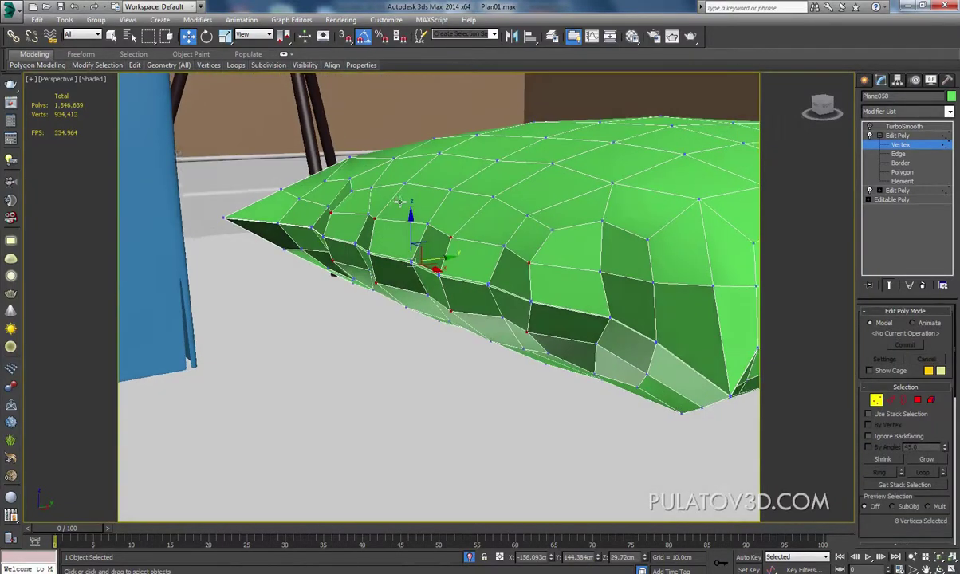
left_click(350, 192, "ctrl")
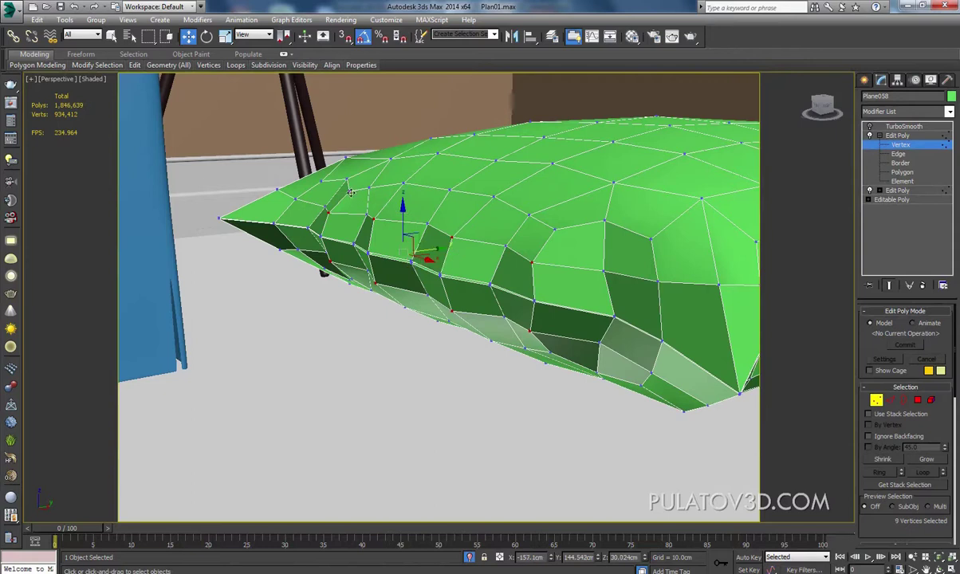
left_click(403, 186, "ctrl")
left_click(493, 197, "ctrl")
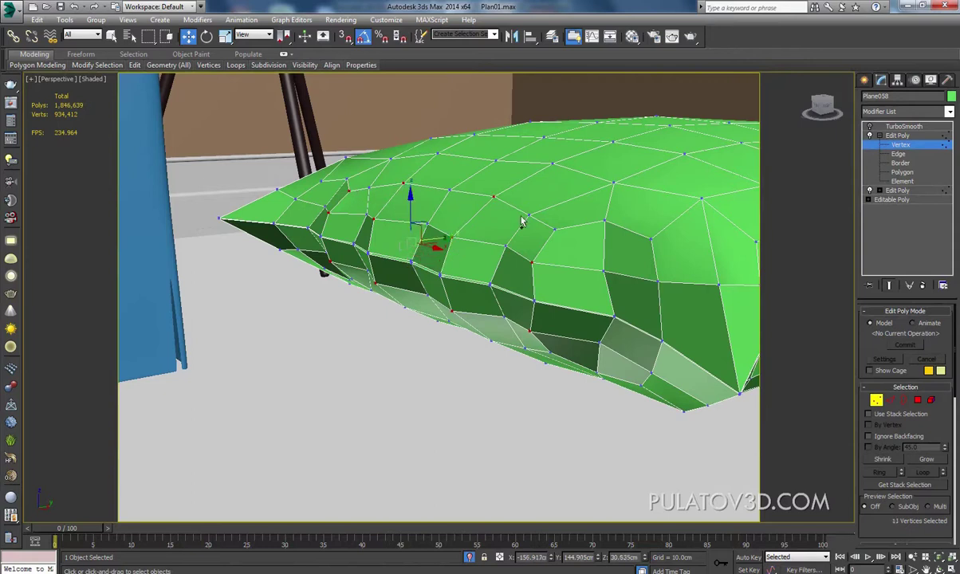
left_click(556, 228, "ctrl")
middle_click_drag(514, 261, 514, 252, "alt")
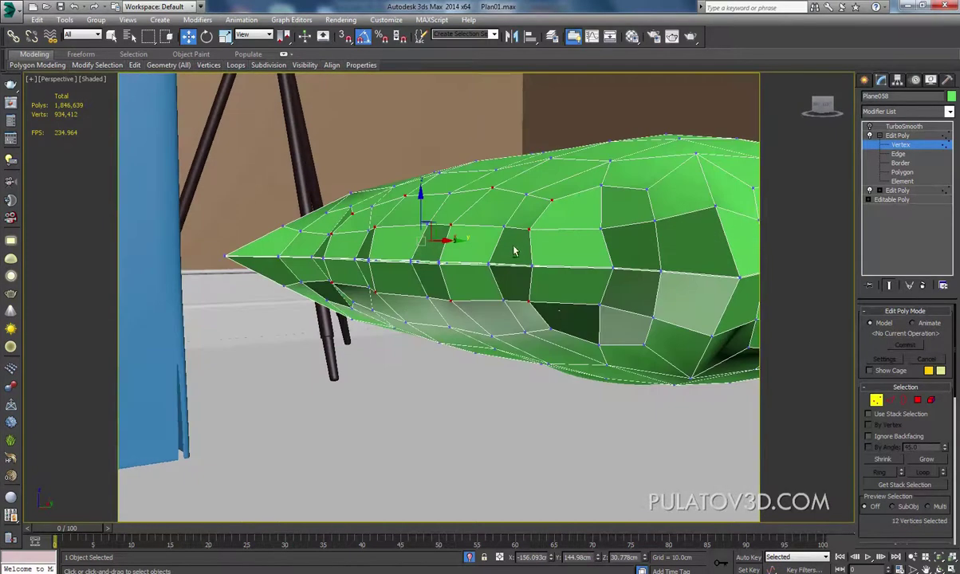
left_click(550, 329, "ctrl")
left_click(492, 338, "ctrl")
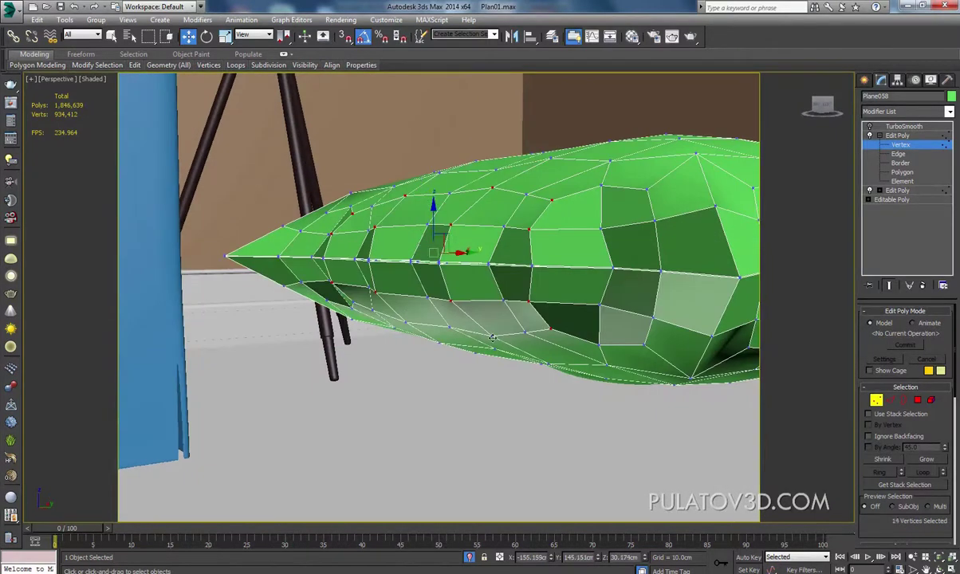
left_click(393, 327, "ctrl")
left_click(357, 299, "ctrl")
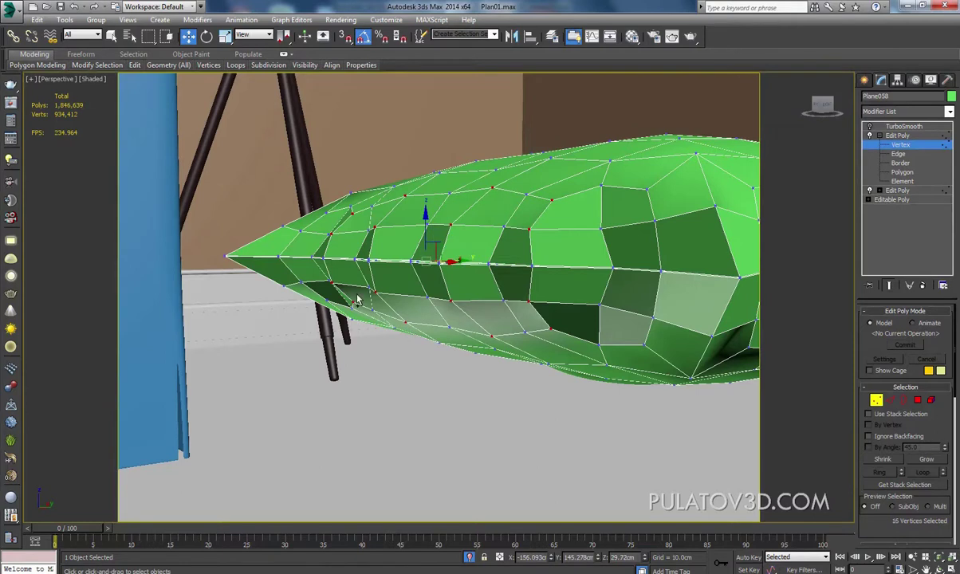
left_click(228, 37)
left_click_drag(420, 210, 426, 205)
mouse_move(426, 204)
middle_mouse_down("alt")
mouse_move(509, 289)
mouse_move(547, 199)
mouse_move(692, 186)
middle_mouse_up("alt")
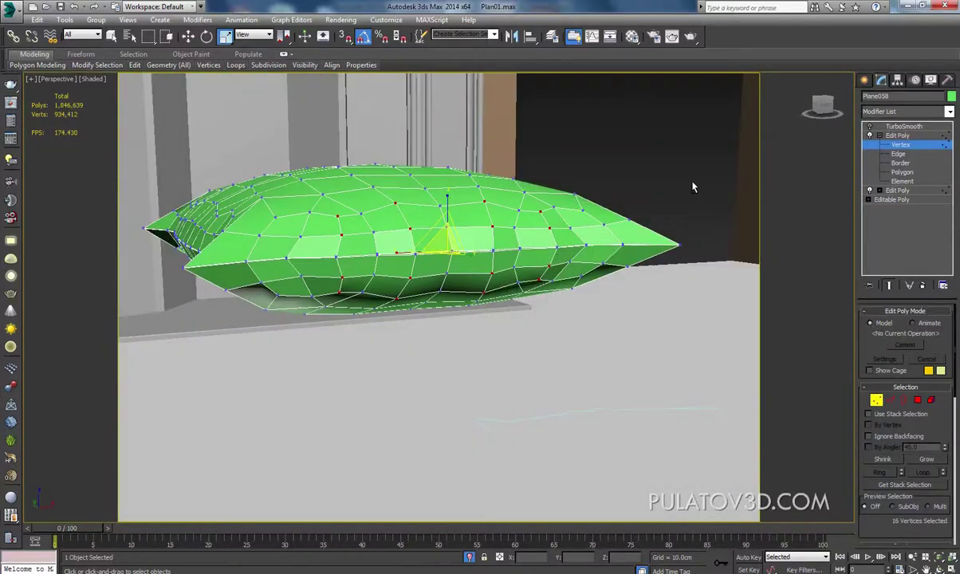
- Re-enable the pillow's TurboSmooth, then select the front pillow (Plane058) lying on the floor
left_click(903, 126)
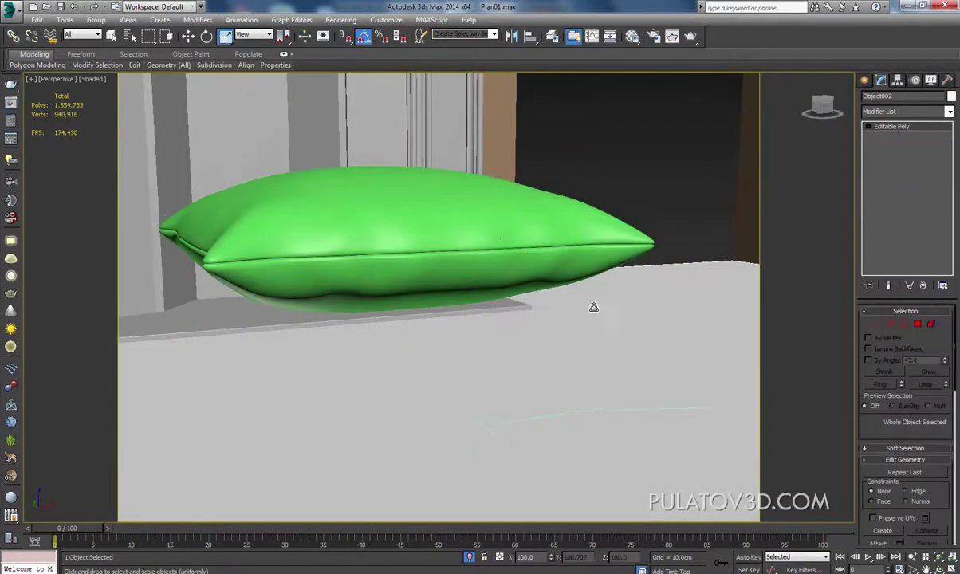
middle_click_drag(593, 307, 496, 269, "alt")
mouse_move(591, 218)
middle_mouse_down()
mouse_move(566, 253)
mouse_move(530, 253)
mouse_move(721, 304)
mouse_move(630, 281)
mouse_move(658, 299)
middle_mouse_up()
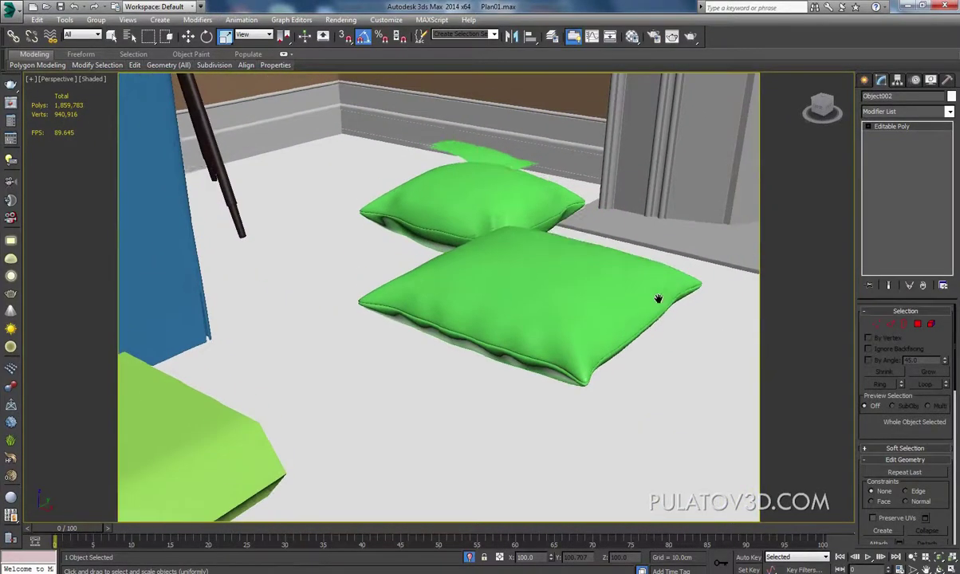
scroll(658, 298, "down", 3)
scroll(589, 312, "down", 2)
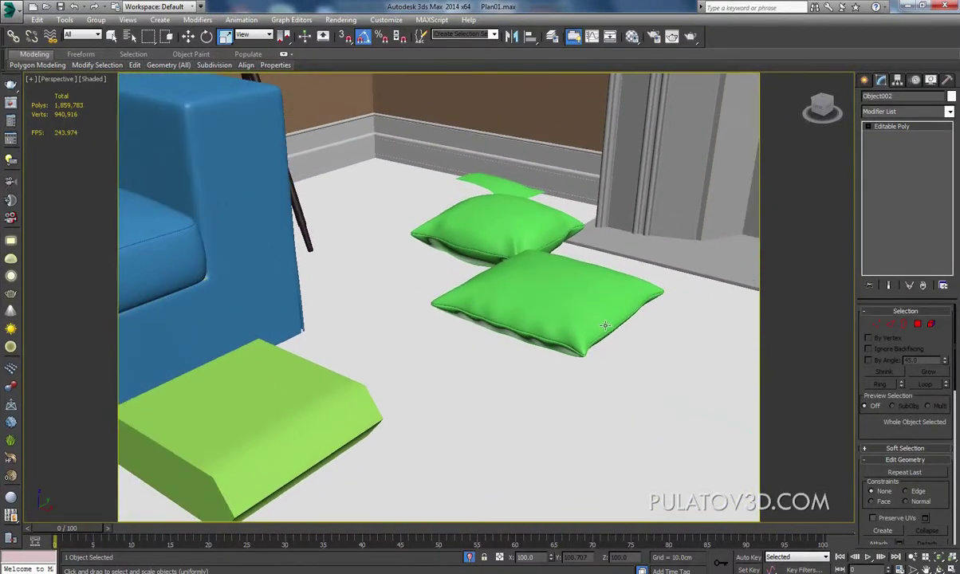
scroll(605, 321, "up", 1)
scroll(550, 307, "up", 2)
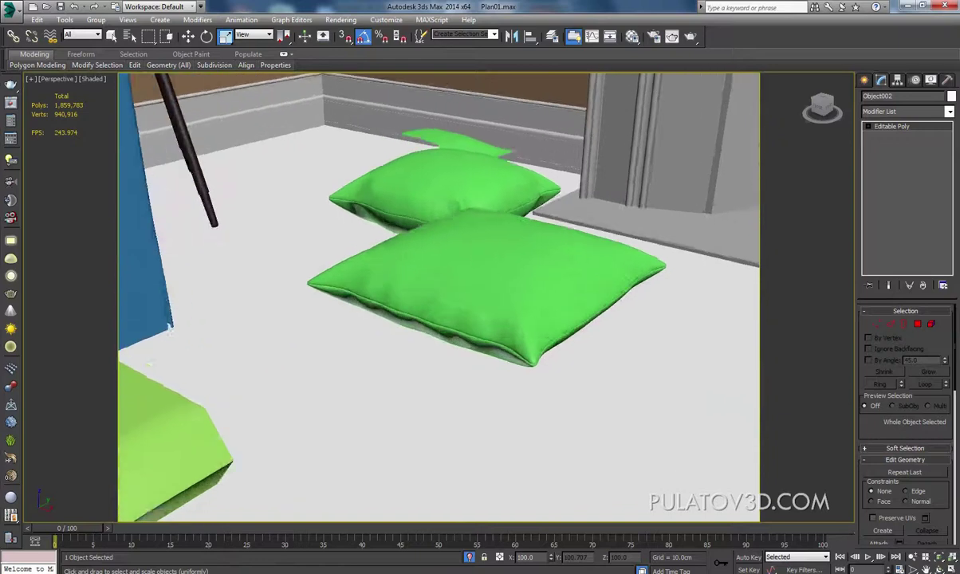
scroll(481, 282, "up", 3)
left_click(383, 271)
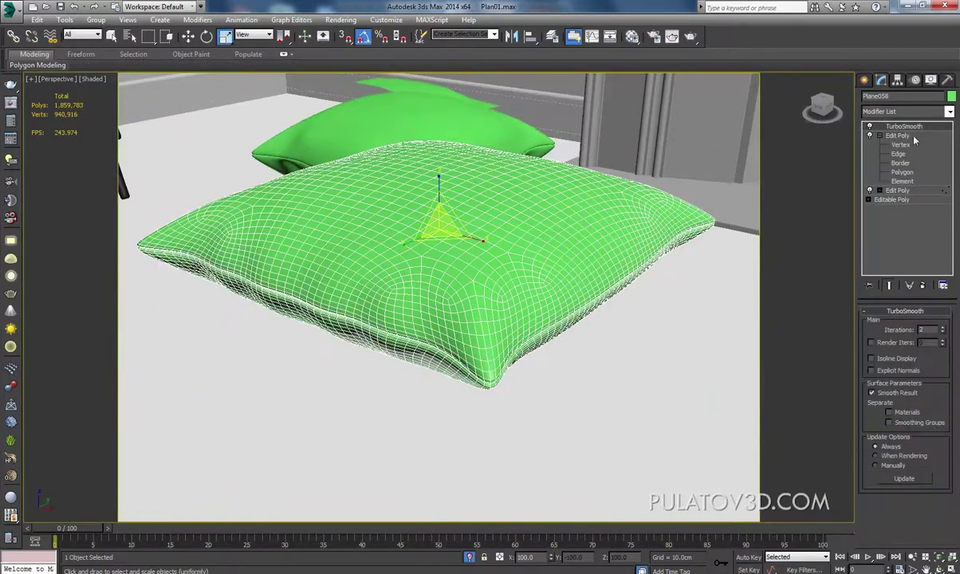
- Turn off the front pillow's TurboSmooth and edit its coarse mesh at Edit Poly vertex level
left_click(870, 128)
left_click(900, 144)
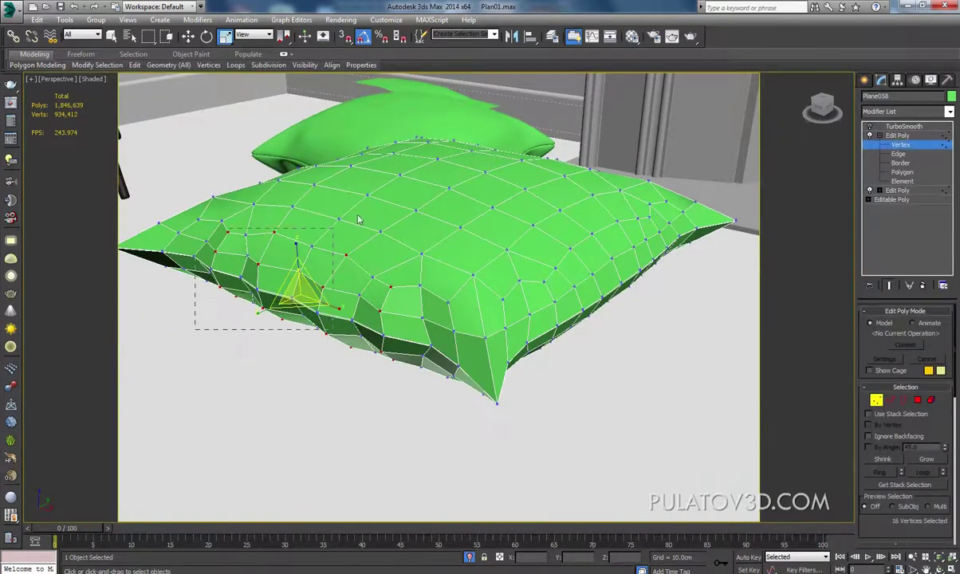
mouse_move(358, 219)
middle_mouse_down("alt")
mouse_move(313, 224)
mouse_move(440, 265)
mouse_move(450, 306)
mouse_move(493, 302)
middle_mouse_up("alt")
scroll(440, 265, "down", 4)
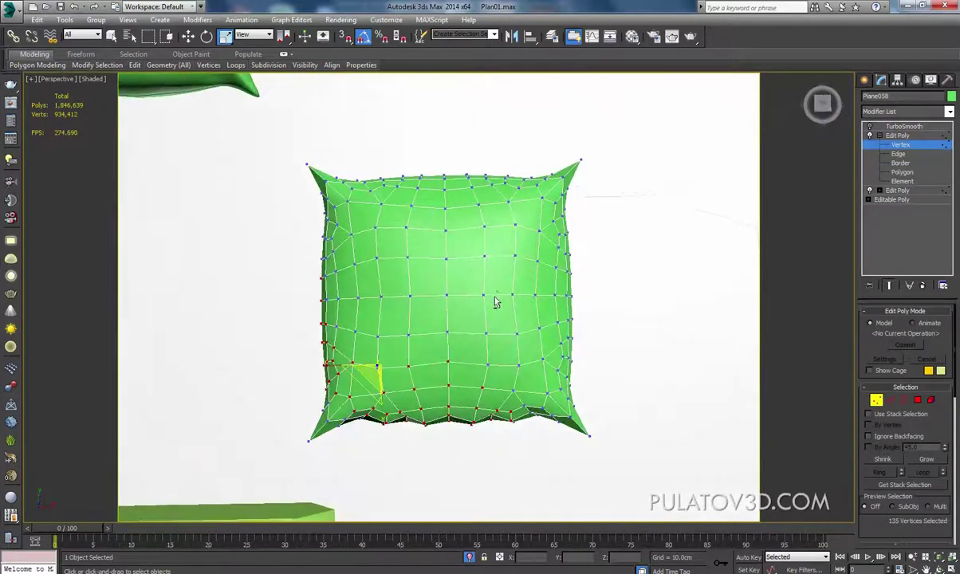
key("F3")
key("F3")
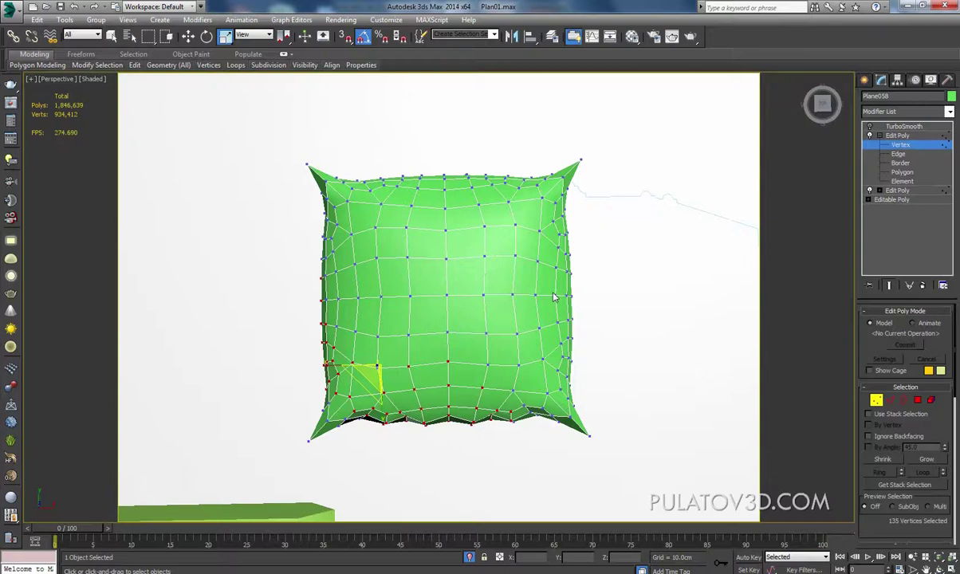
mouse_move(554, 296)
middle_mouse_down()
mouse_move(549, 281)
mouse_move(483, 278)
mouse_move(501, 292)
middle_mouse_up()
scroll(501, 292, "up", 5)
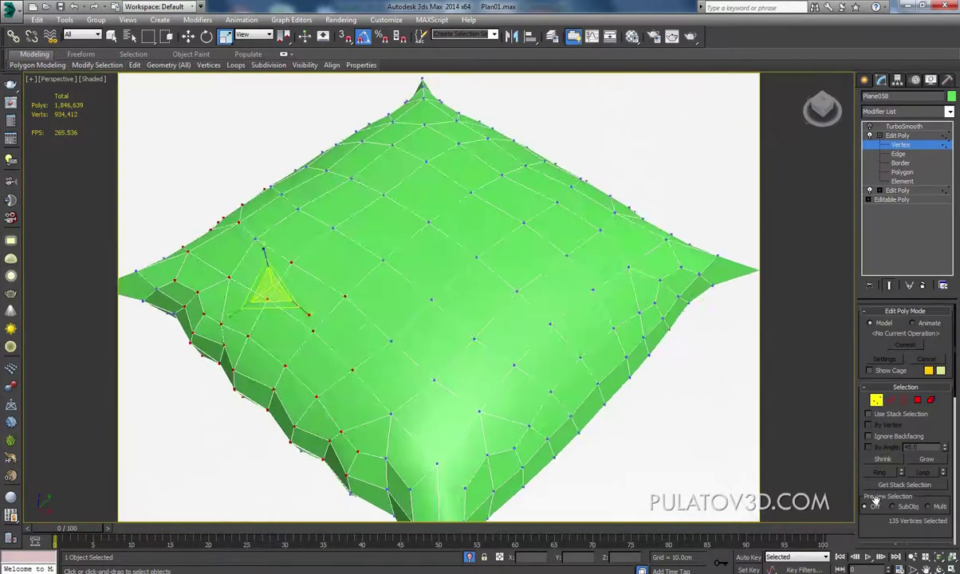
scroll(875, 500, "down", 5)
scroll(904, 433, "down", 2)
- Cut new edges across the front pillow's top with vertex snapping, from centre toward corners
left_click(926, 536)
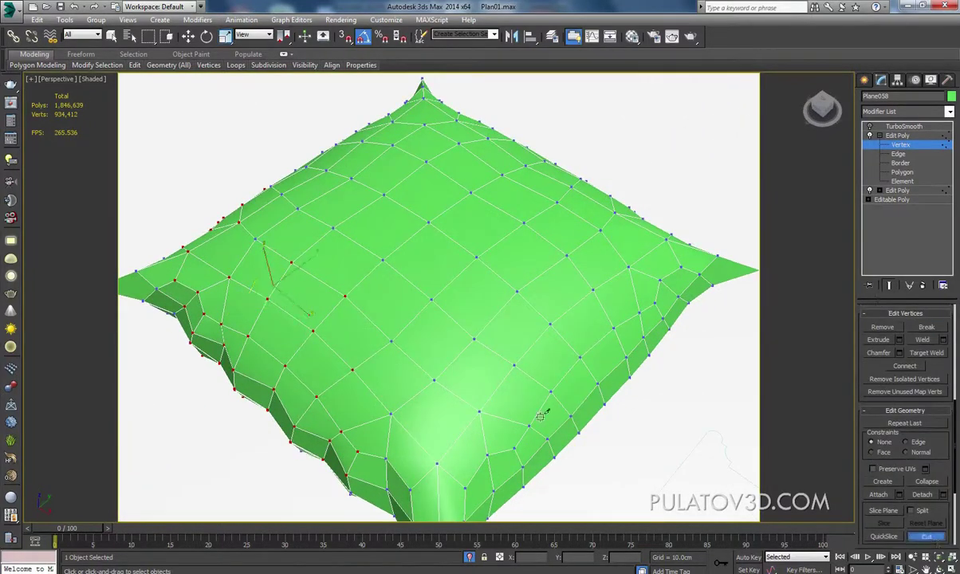
middle_click_drag(500, 391, 500, 308)
left_click(344, 35)
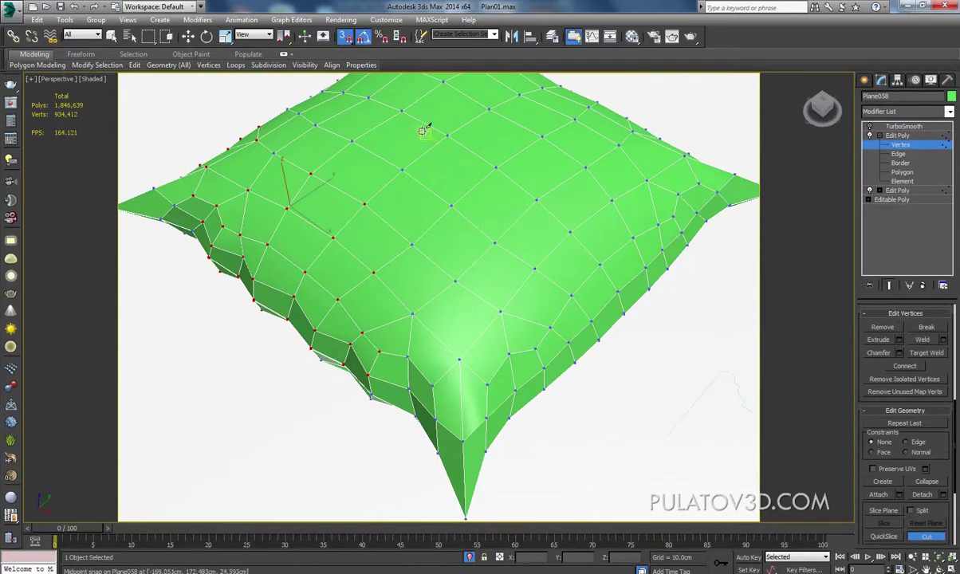
left_click(452, 204)
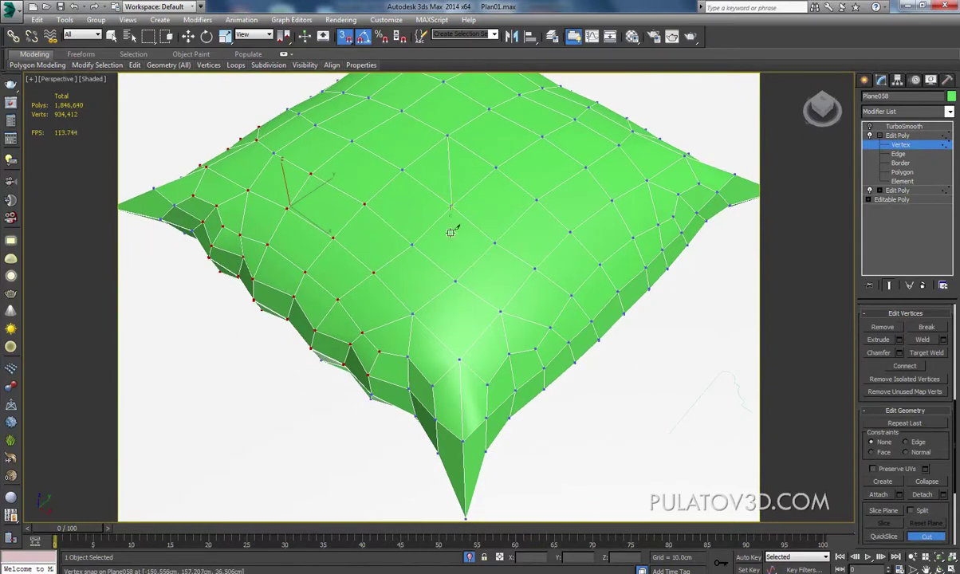
left_click(454, 281)
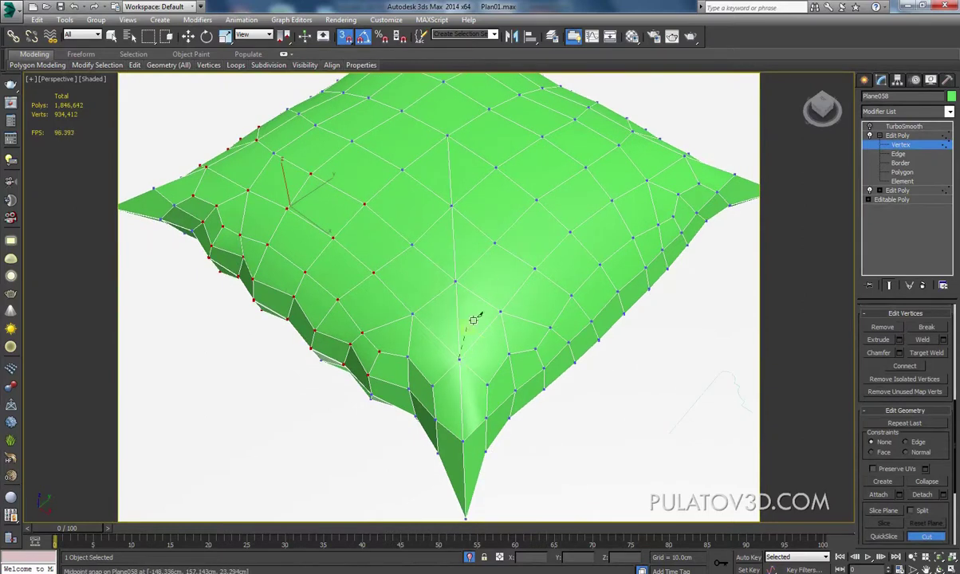
mouse_move(418, 214)
middle_mouse_down("alt")
mouse_move(427, 224)
mouse_move(399, 141)
middle_mouse_up("alt")
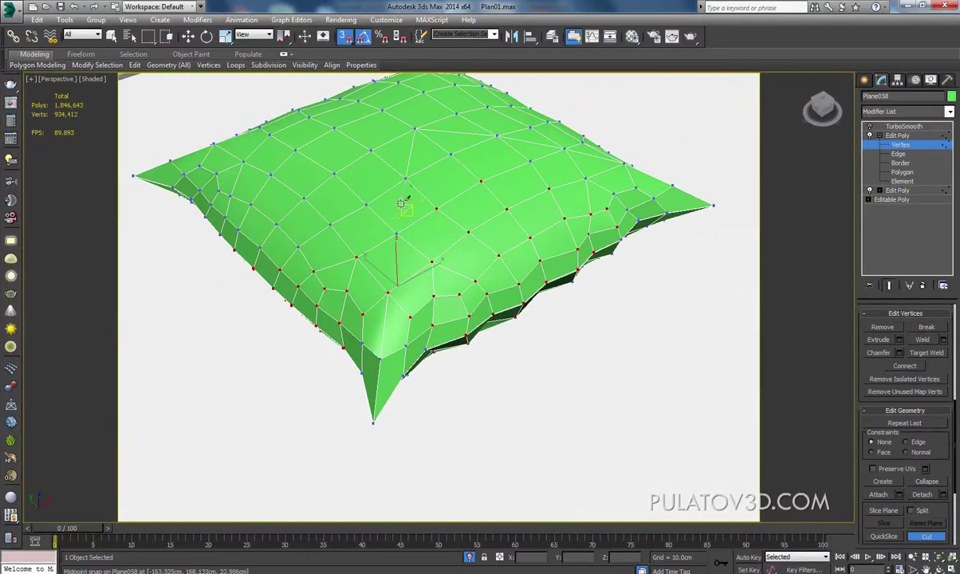
left_click(396, 235)
mouse_move(386, 293)
middle_mouse_down("alt")
mouse_move(456, 182)
mouse_move(461, 191)
mouse_move(459, 173)
mouse_move(589, 197)
middle_mouse_up("alt")
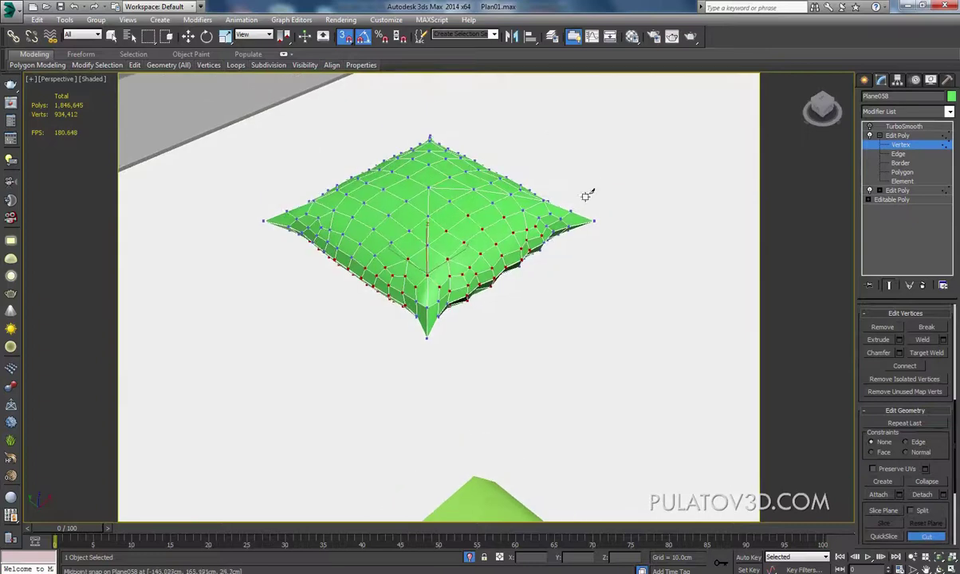
left_click(902, 173)
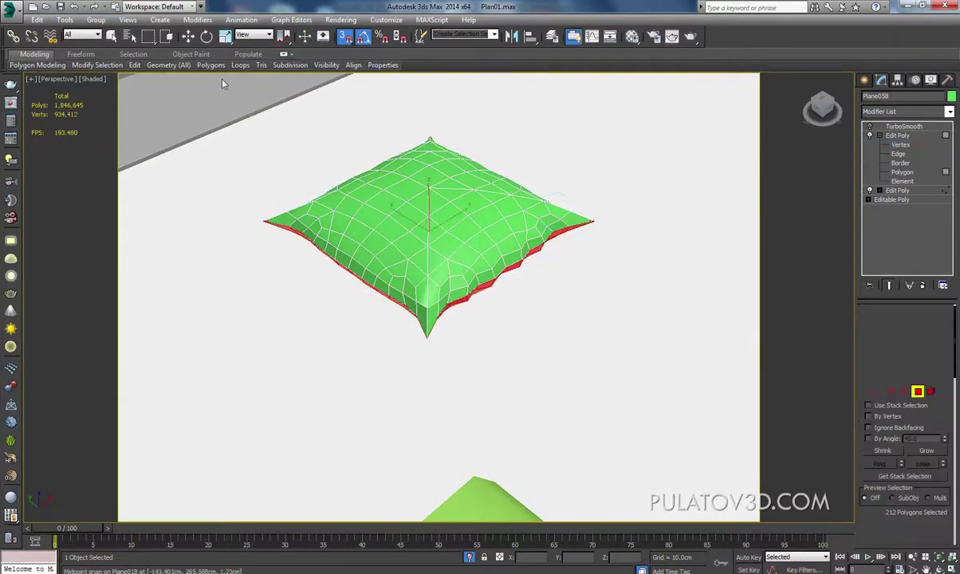
- Region-select and delete the left half of the pillow's polygons
left_click(186, 36)
left_click_drag(206, 90, 428, 351)
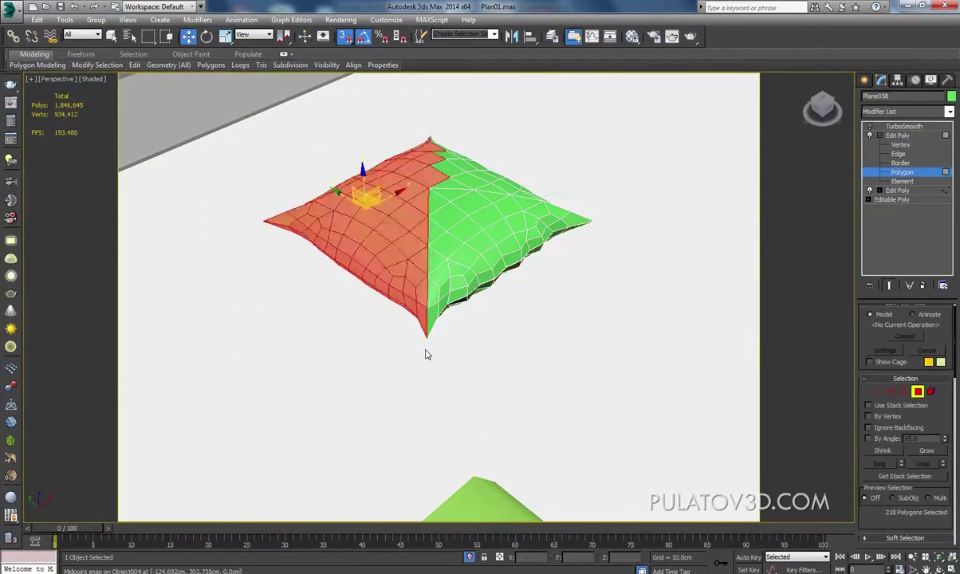
key("Delete")
mouse_move(456, 255)
middle_mouse_down("alt")
mouse_move(601, 152)
mouse_move(542, 169)
middle_mouse_up("alt")
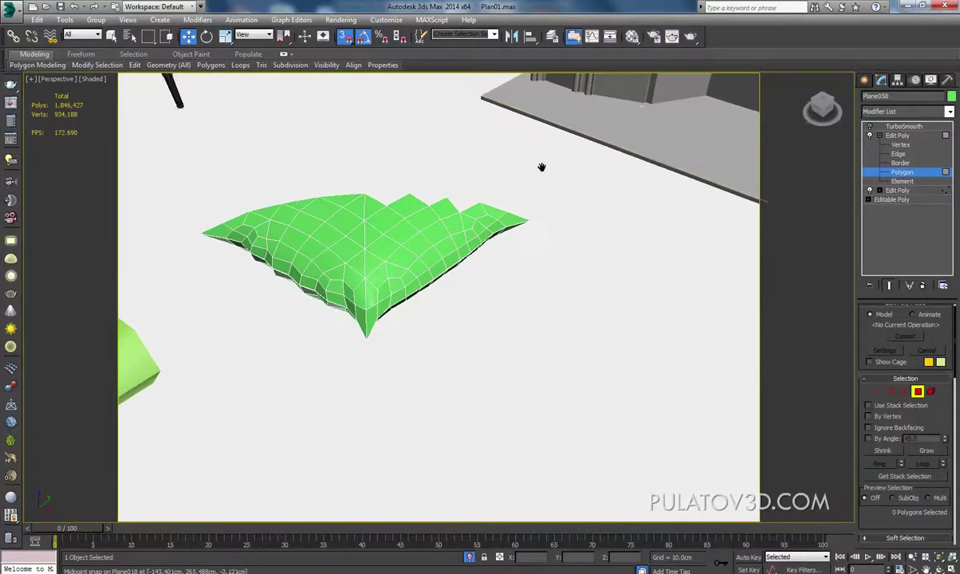
- Delete another polygon region, undo that deletion, and clear the polygon selection
mouse_move(577, 141)
left_mouse_down()
mouse_move(396, 284)
mouse_move(377, 316)
left_mouse_up()
key("Delete")
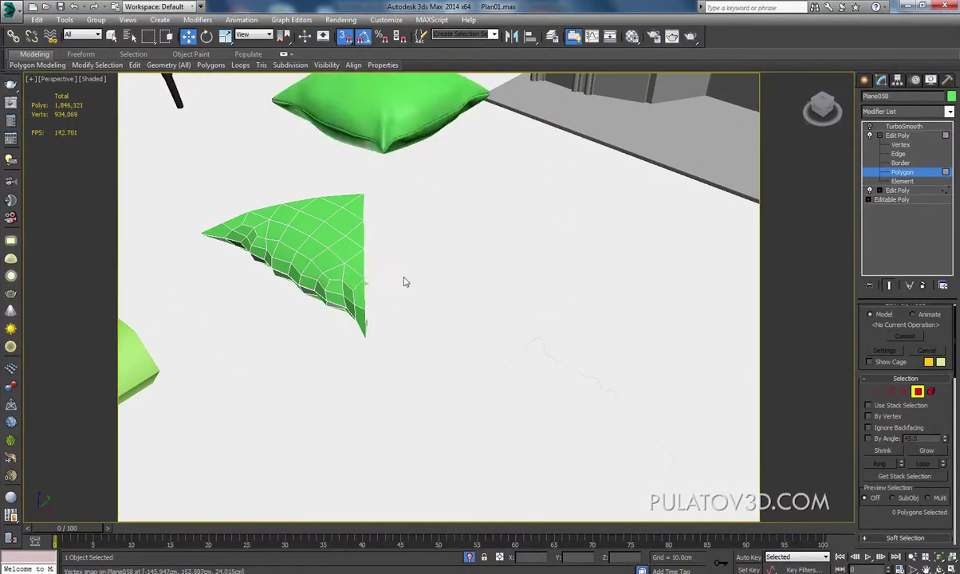
mouse_move(403, 281)
middle_mouse_down("alt")
mouse_move(373, 275)
mouse_move(385, 191)
mouse_move(423, 281)
middle_mouse_up("alt")
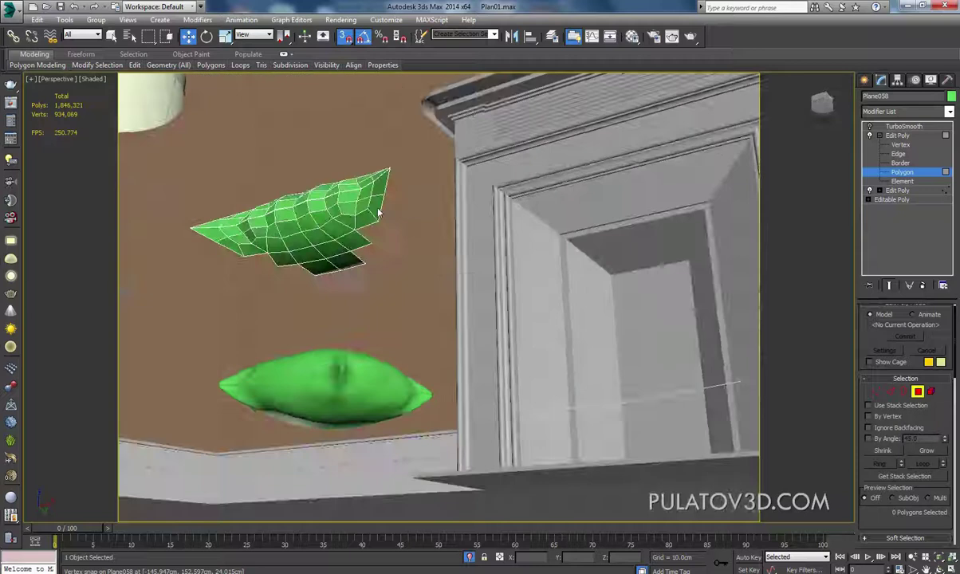
key("ctrl+z")
mouse_move(372, 263)
middle_mouse_down("alt")
mouse_move(332, 261)
mouse_move(414, 257)
mouse_move(422, 213)
mouse_move(411, 237)
middle_mouse_up("alt")
left_click(335, 259)
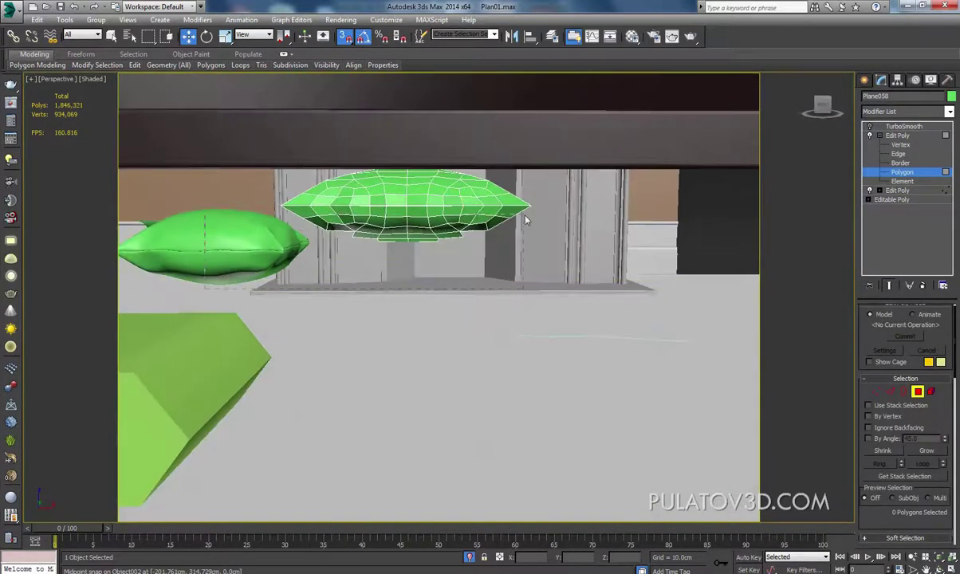
- Select the lower band of the half pillow's polygons, inspect it up close, and switch to wireframe
left_click_drag(524, 220, 275, 243)
scroll(526, 239, "up", 5)
scroll(558, 255, "up", 4)
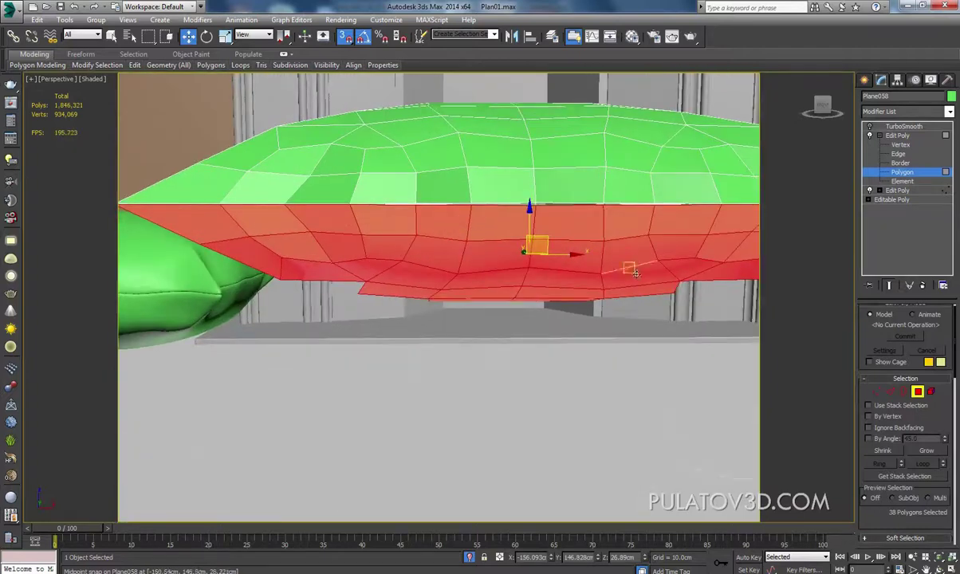
scroll(558, 183, "up", 1)
scroll(553, 172, "up", 2)
scroll(524, 175, "up", 3)
mouse_move(372, 275)
middle_mouse_down()
mouse_move(430, 225)
mouse_move(613, 249)
mouse_move(421, 230)
mouse_move(467, 299)
middle_mouse_up()
scroll(478, 239, "down", 3)
scroll(466, 299, "up", 5)
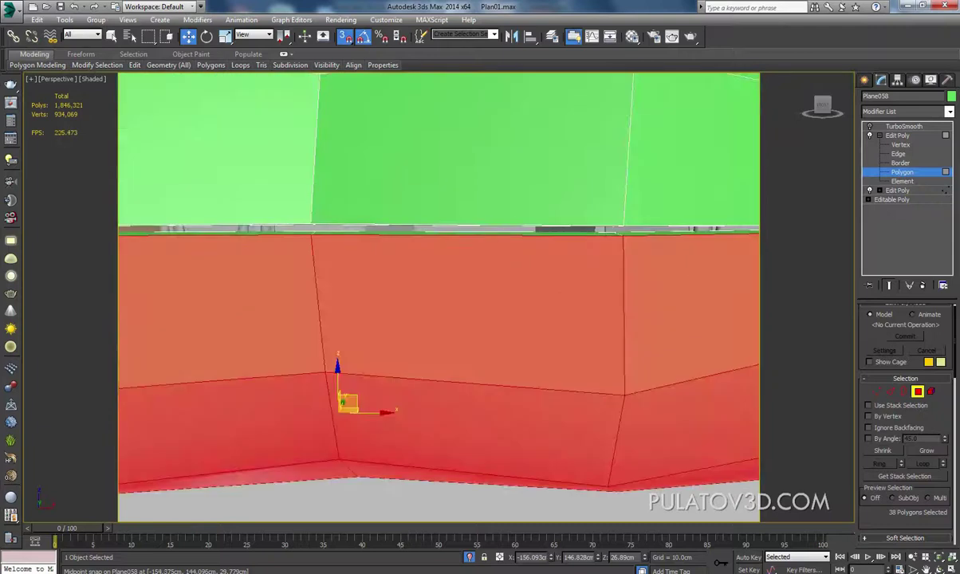
key("F3")
middle_click_drag(467, 196, 394, 212, "alt")
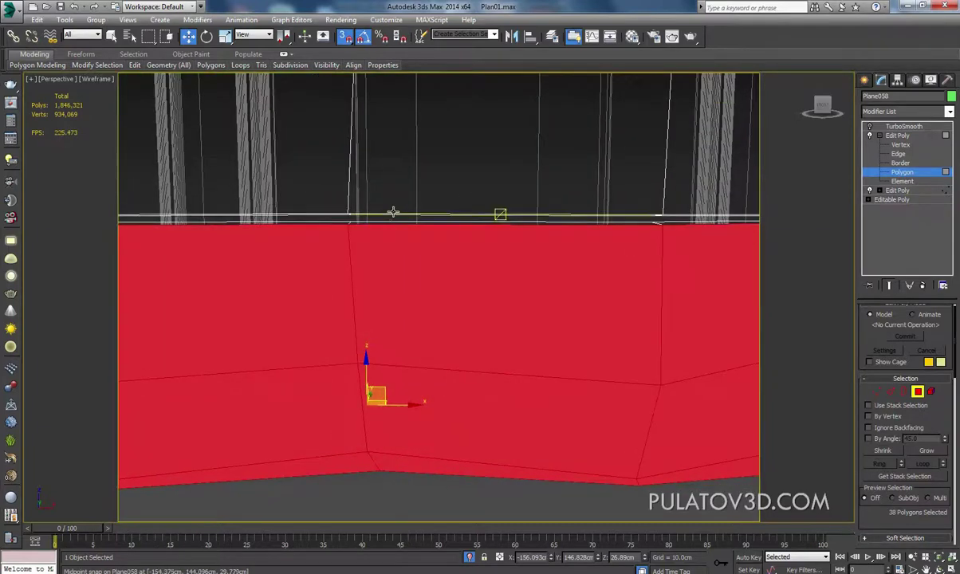
scroll(394, 212, "down", 3)
scroll(439, 247, "down", 2)
- Select the pillow's bottom-edge vertices and flatten them to one height with Make Planar Z
left_click(900, 145)
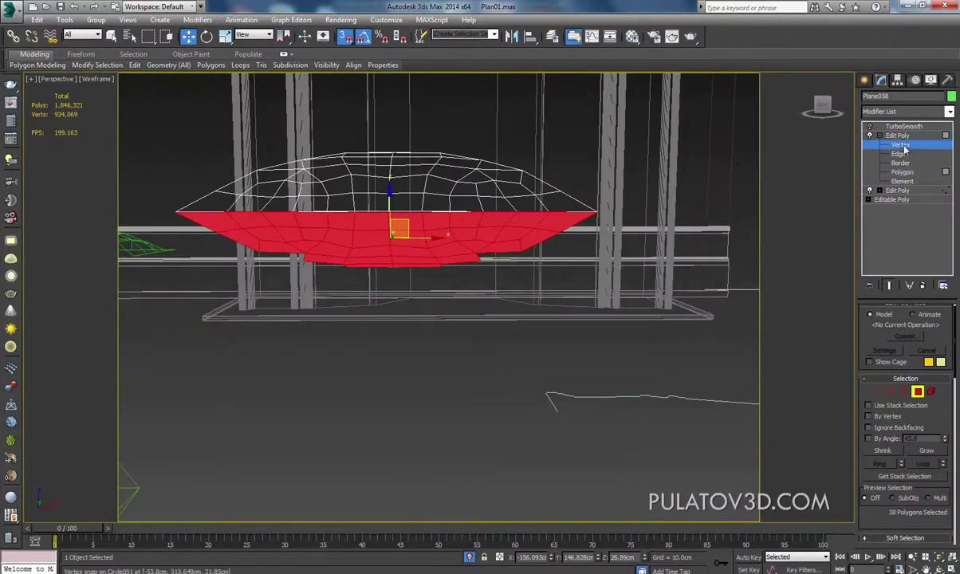
left_click_drag(612, 208, 473, 225)
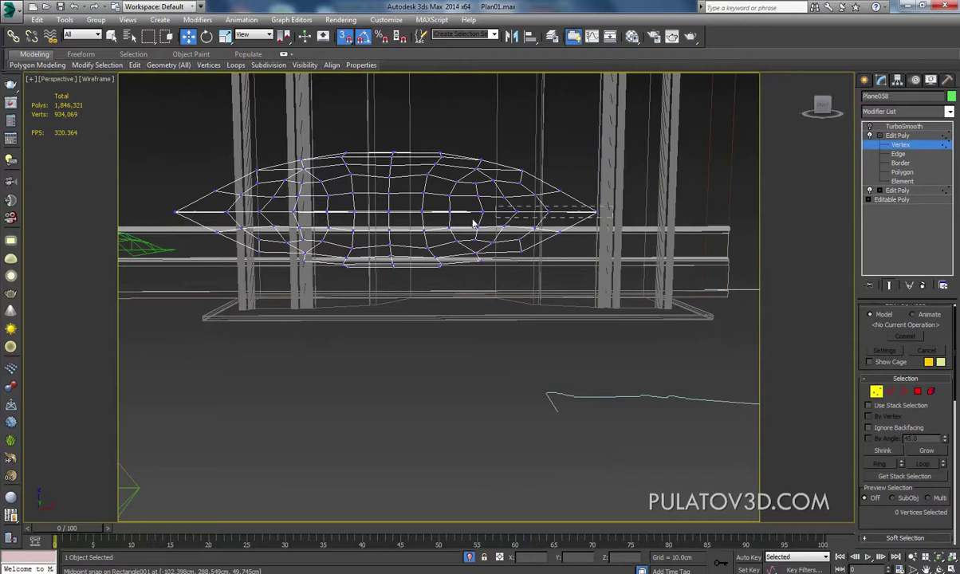
left_click_drag(178, 225, 141, 209)
middle_click_drag(140, 208, 387, 211, "alt")
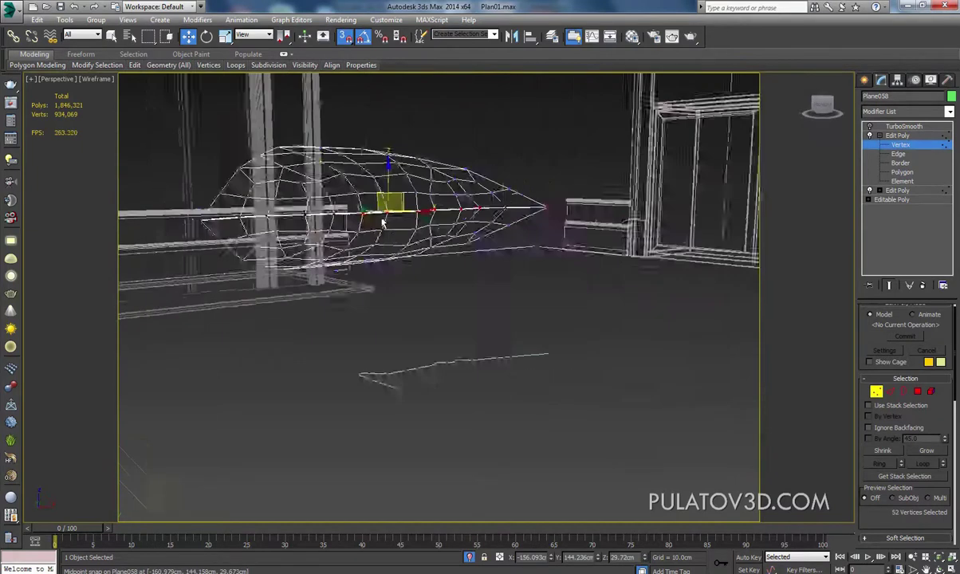
scroll(387, 212, "up", 3)
scroll(447, 239, "up", 2)
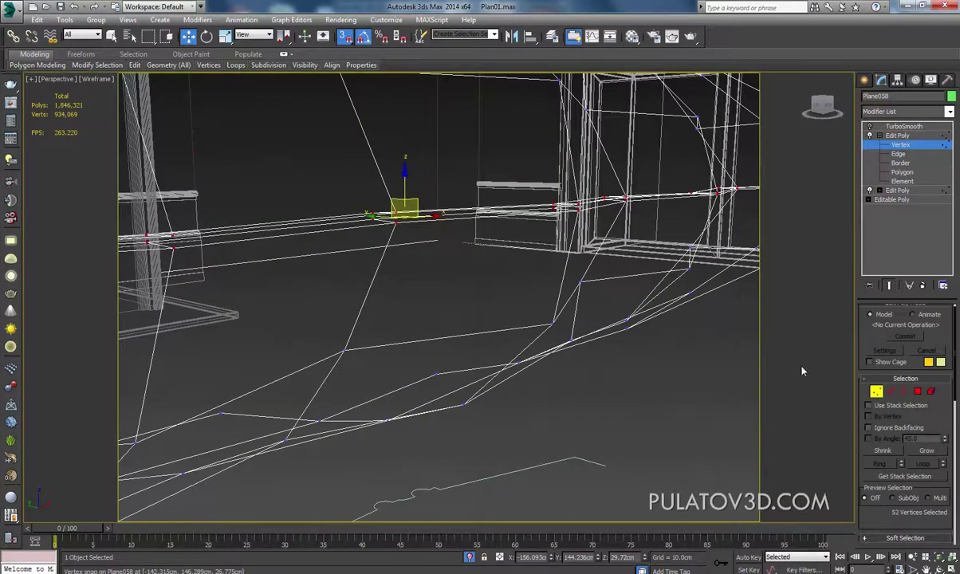
middle_click_drag(495, 302, 581, 366)
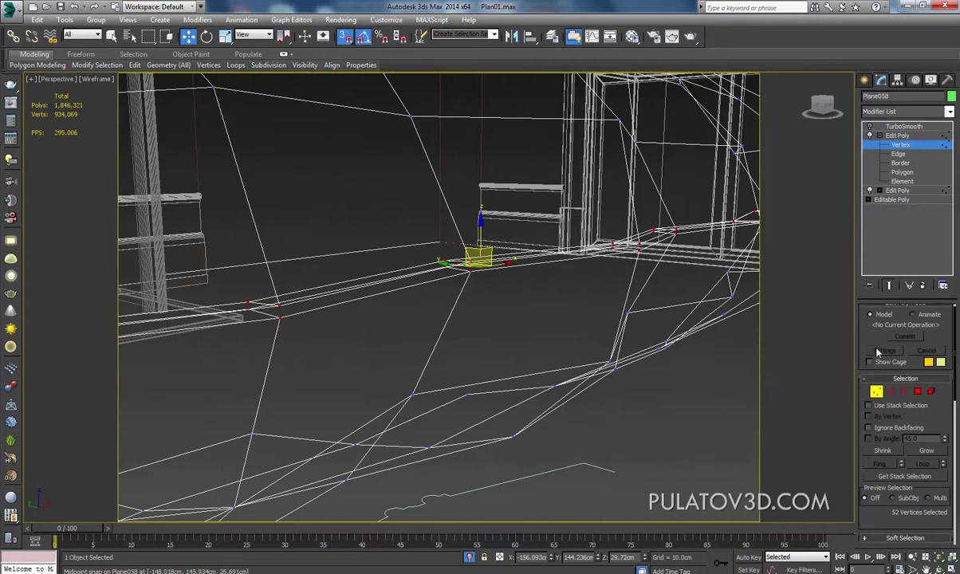
scroll(878, 352, "down", 3)
scroll(876, 374, "down", 3)
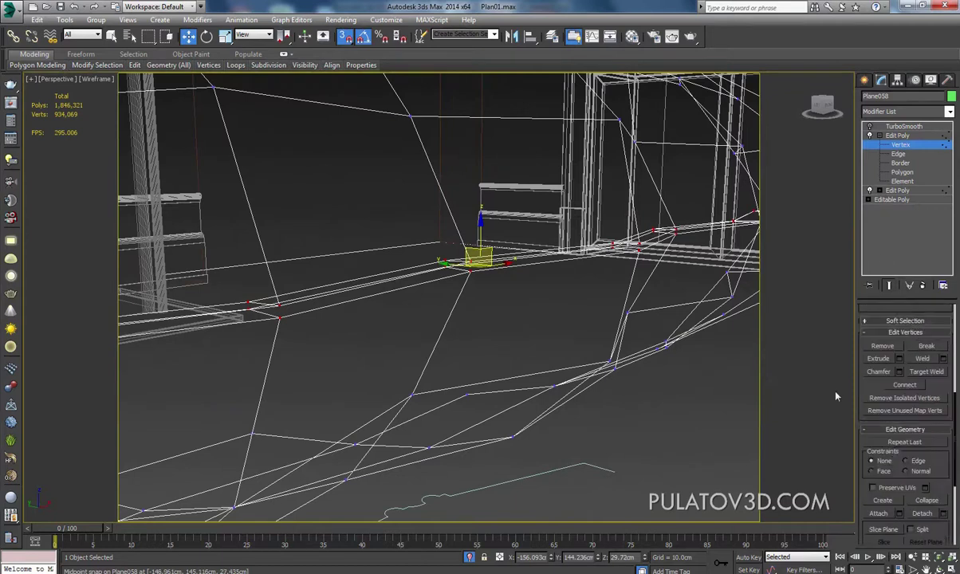
scroll(949, 446, "down", 3)
left_click(944, 462)
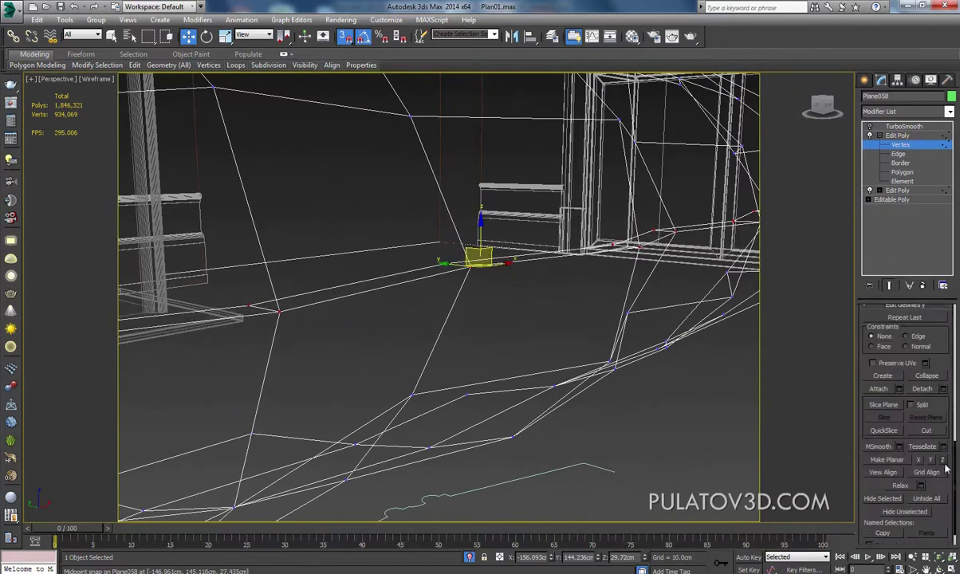
- At Element level, select the separate lower piece of the mesh
scroll(428, 278, "down", 3)
scroll(429, 278, "down", 5)
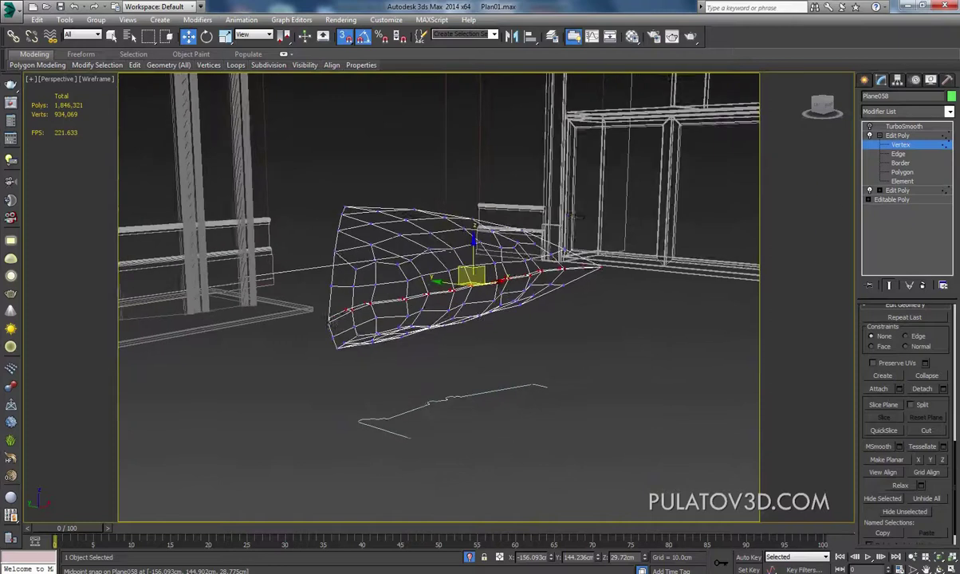
left_click(902, 181)
left_click(507, 303)
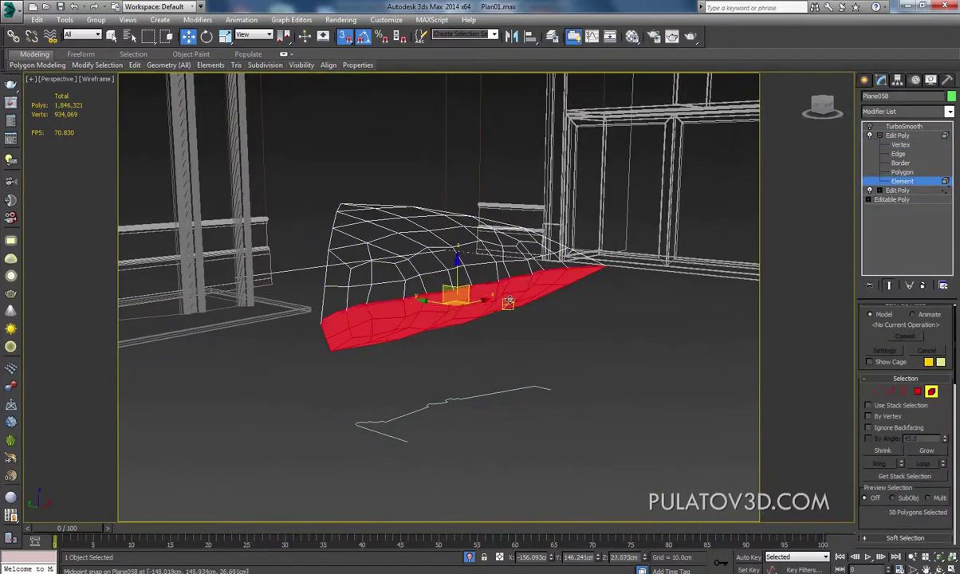
- Delete the lower half of the pillow mesh and select its complete bottom border edge loop
key("Delete")
key("2")
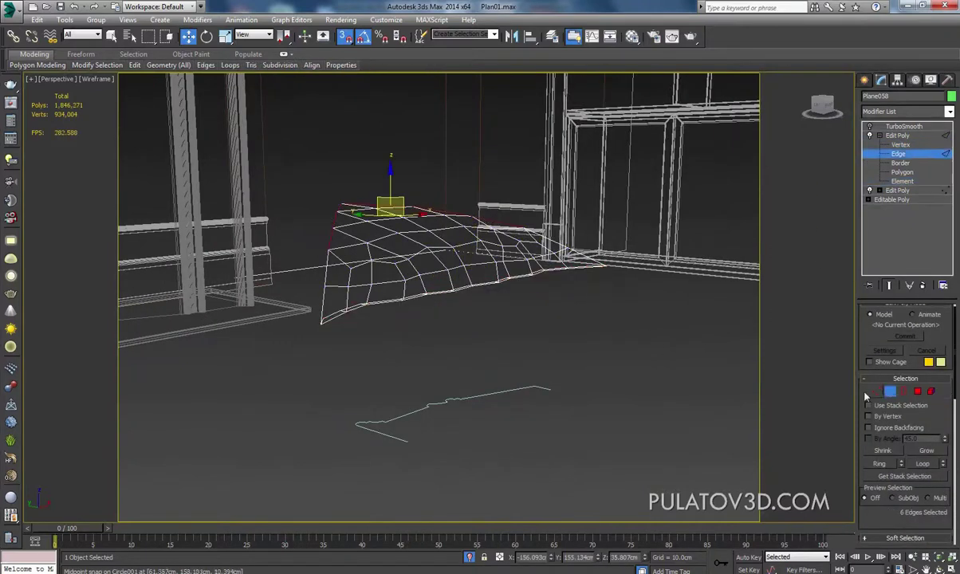
mouse_move(479, 287)
middle_mouse_down("alt")
mouse_move(431, 259)
mouse_move(383, 332)
middle_mouse_up("alt")
left_click(370, 319)
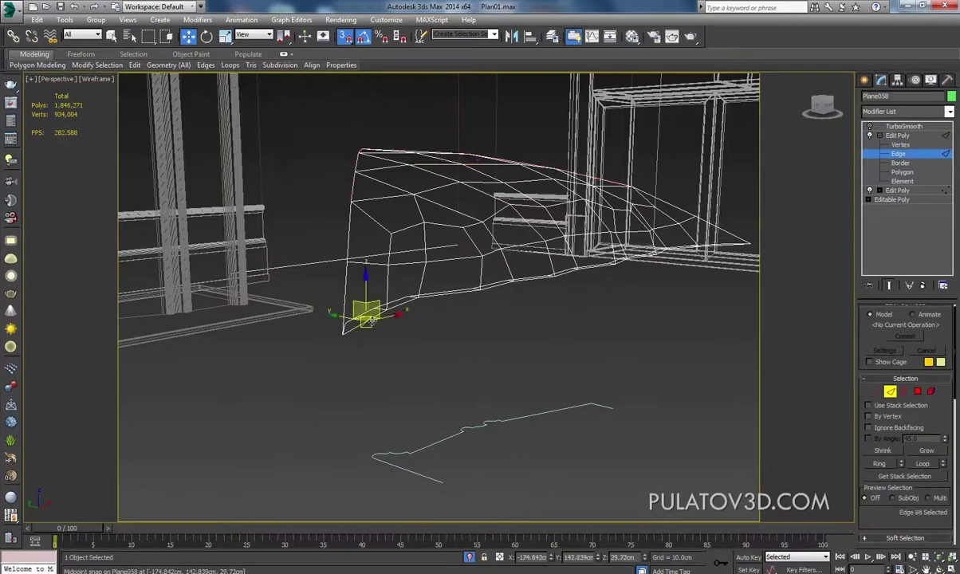
left_click(914, 464)
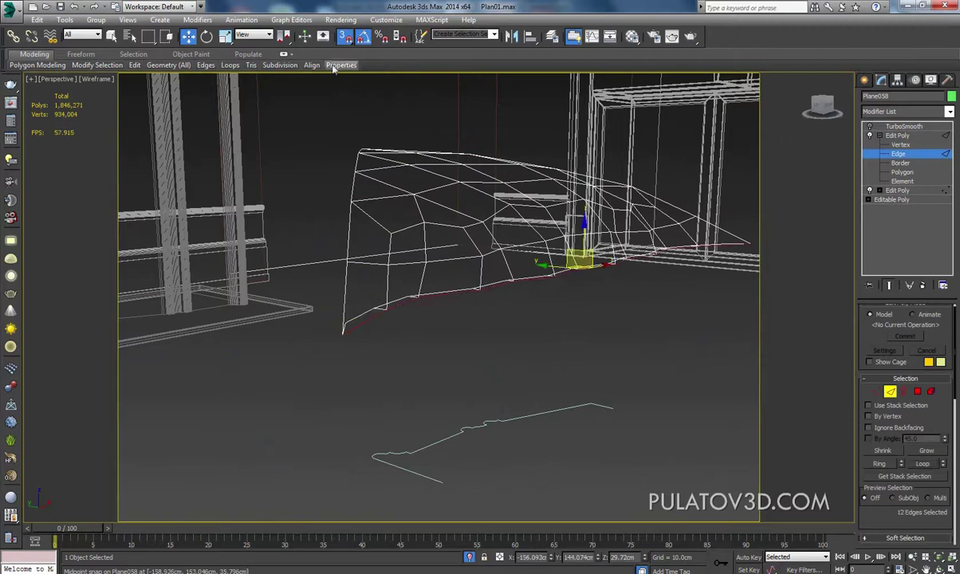
- Nudge the bottom edge loop slightly upward so the pillow's lower border sits level
middle_click_drag(536, 268, 533, 318, "alt")
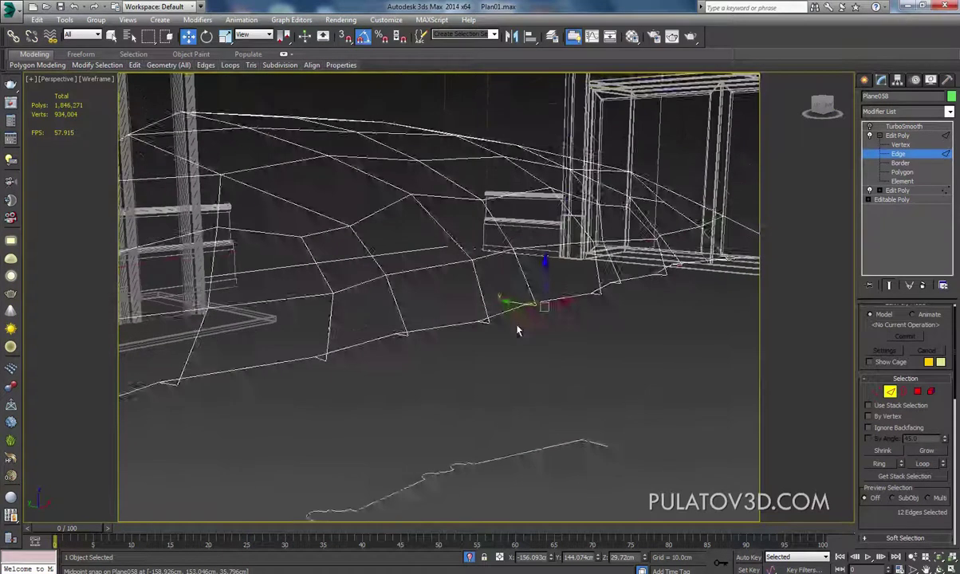
left_click_drag(596, 243, 597, 248)
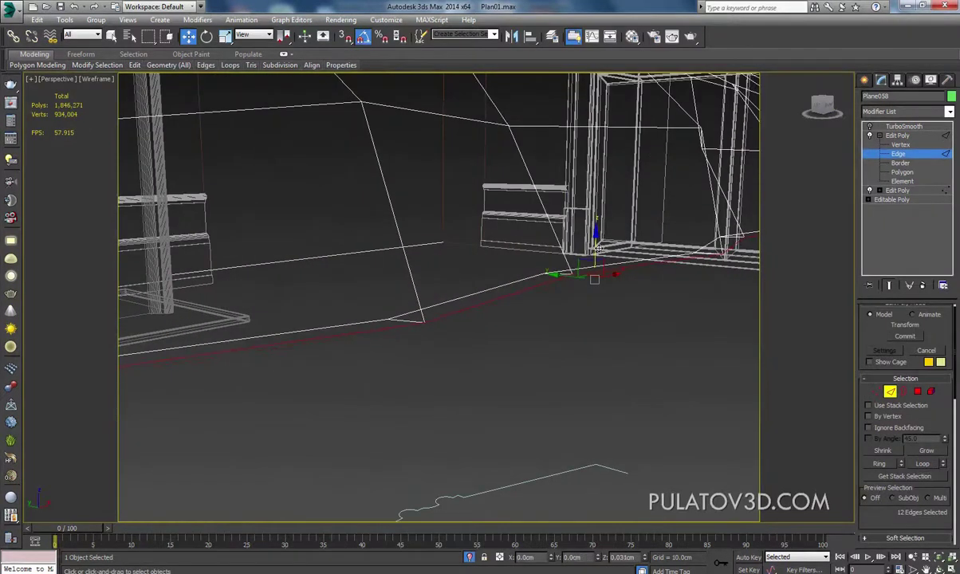
middle_click_drag(597, 250, 560, 231, "alt")
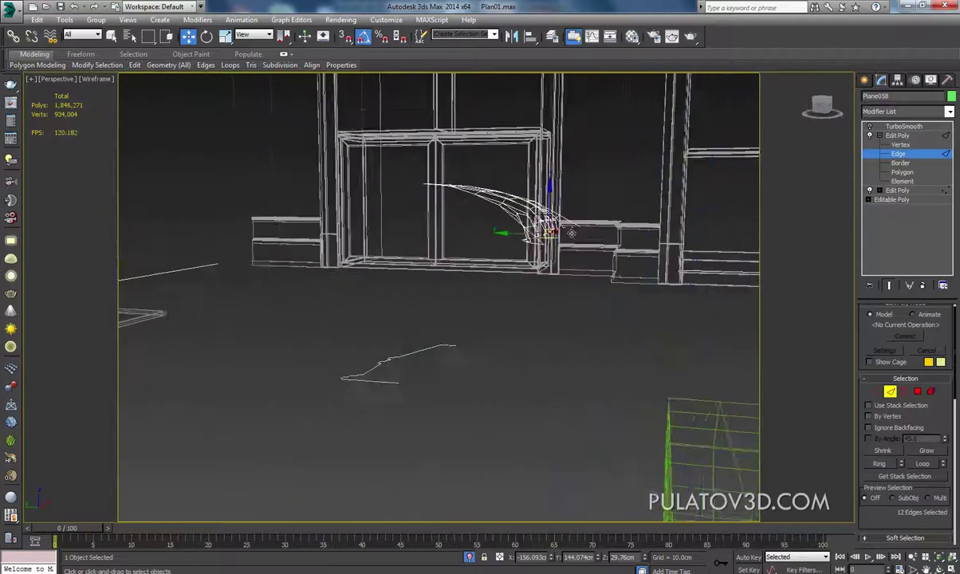
scroll(529, 255, "up", 6)
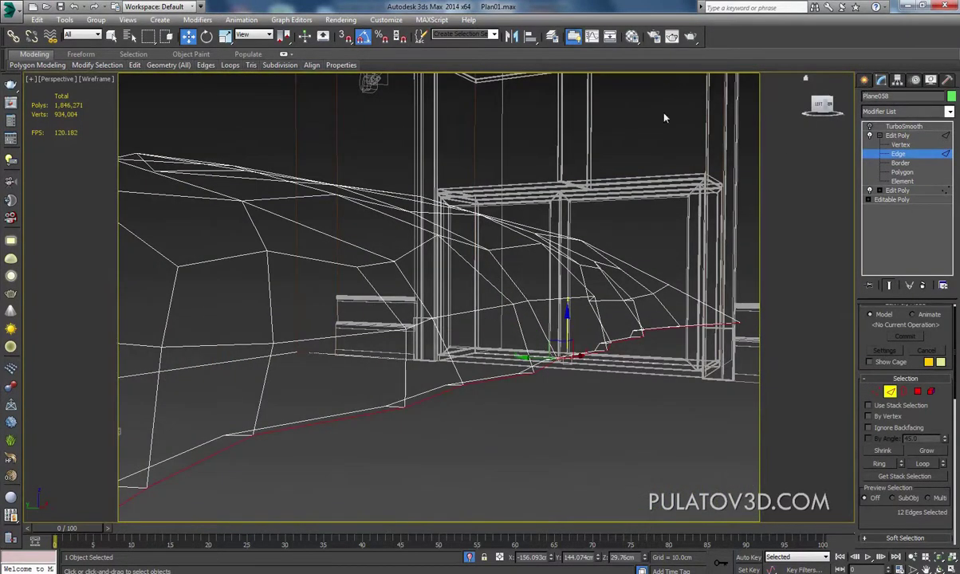
middle_click_drag(664, 118, 693, 127, "alt")
key("shift+z")
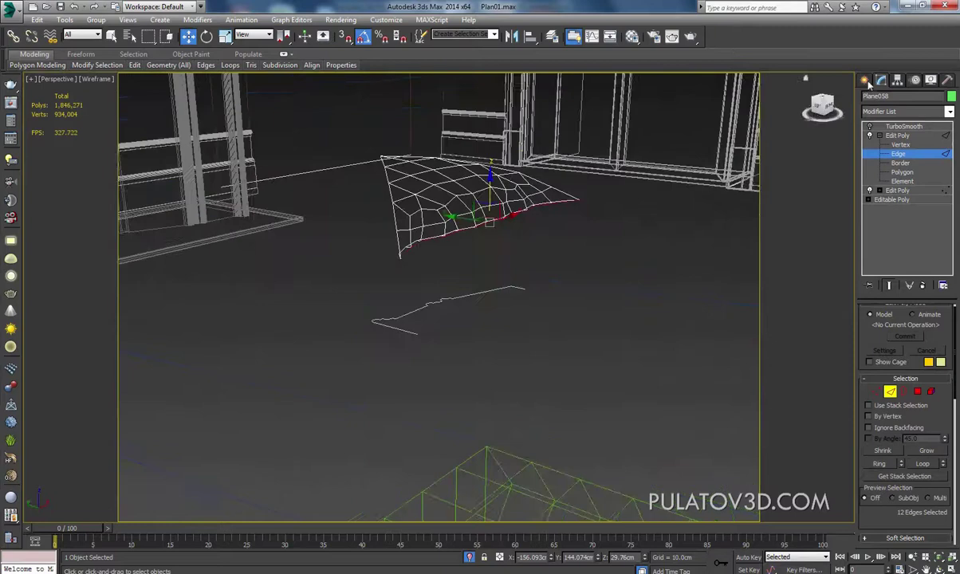
- Create rotated copies of the pillow quarter by rotating -90° around Z
left_click(867, 80)
left_click_drag(384, 160, 386, 223, "shift")
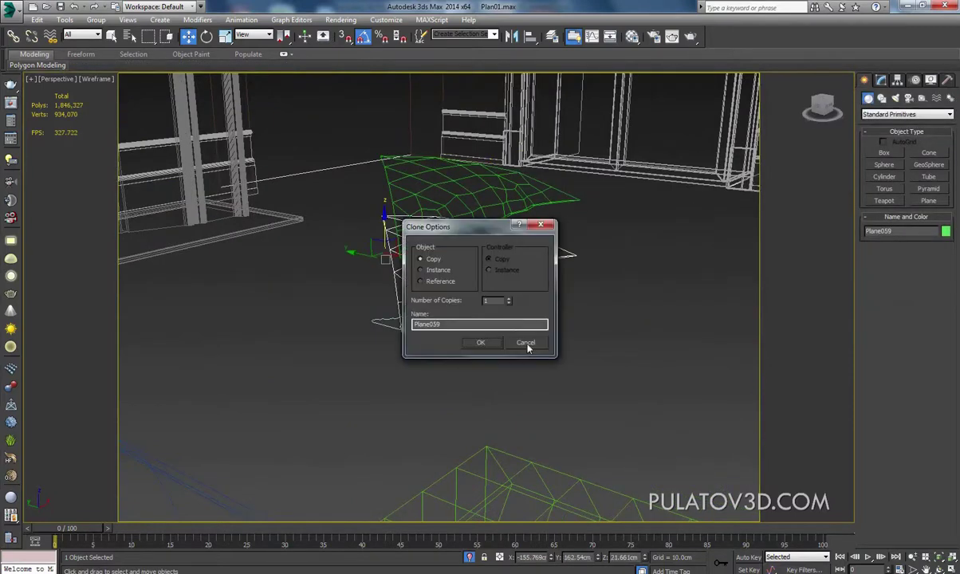
left_click(526, 349)
left_click(208, 38)
key("z")
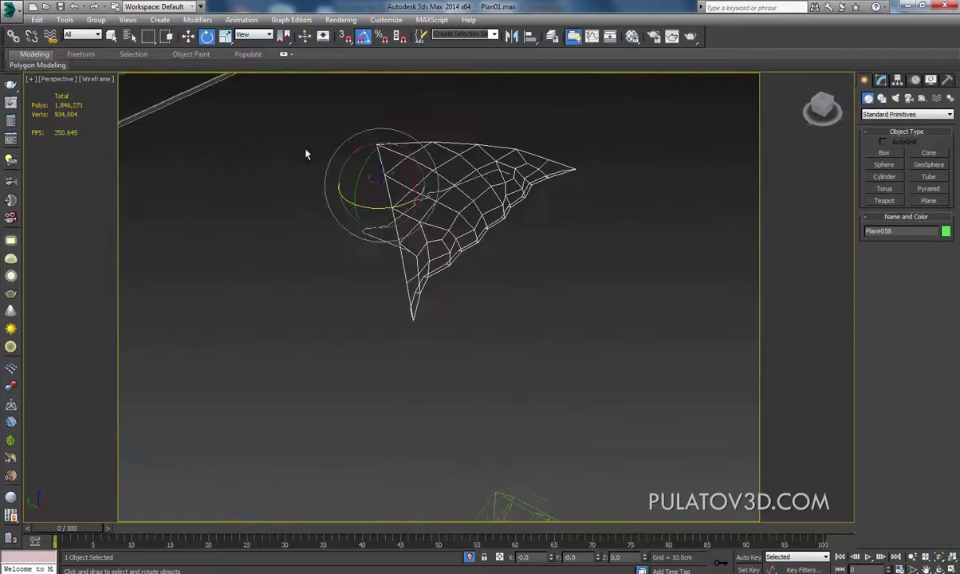
mouse_move(312, 151)
left_mouse_down("shift")
mouse_move(335, 209)
mouse_move(353, 189)
left_mouse_up("shift")
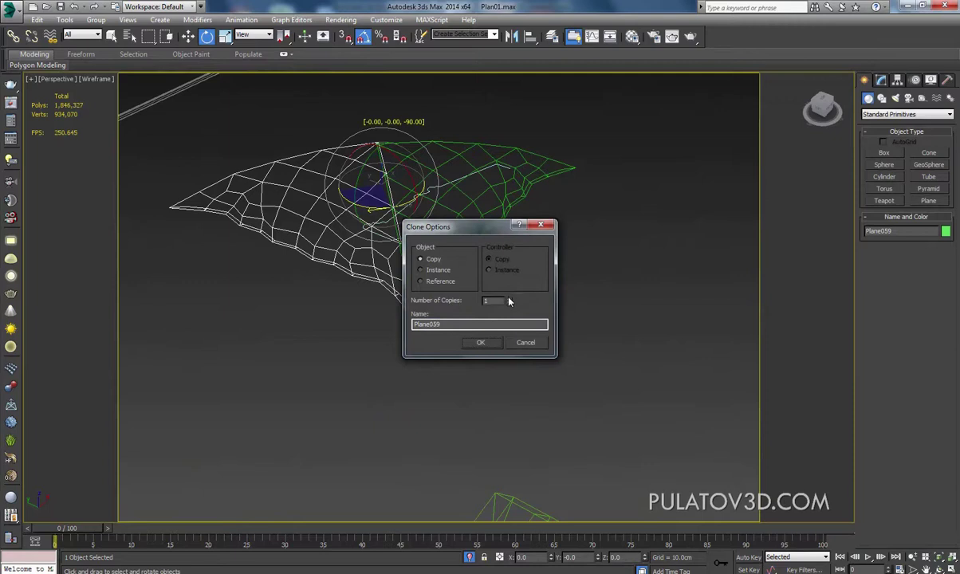
left_click(482, 343)
- Vertex-snap Plane061, Plane060 and Plane059 onto the shared apex vertex
middle_click_drag(446, 319, 415, 303, "alt")
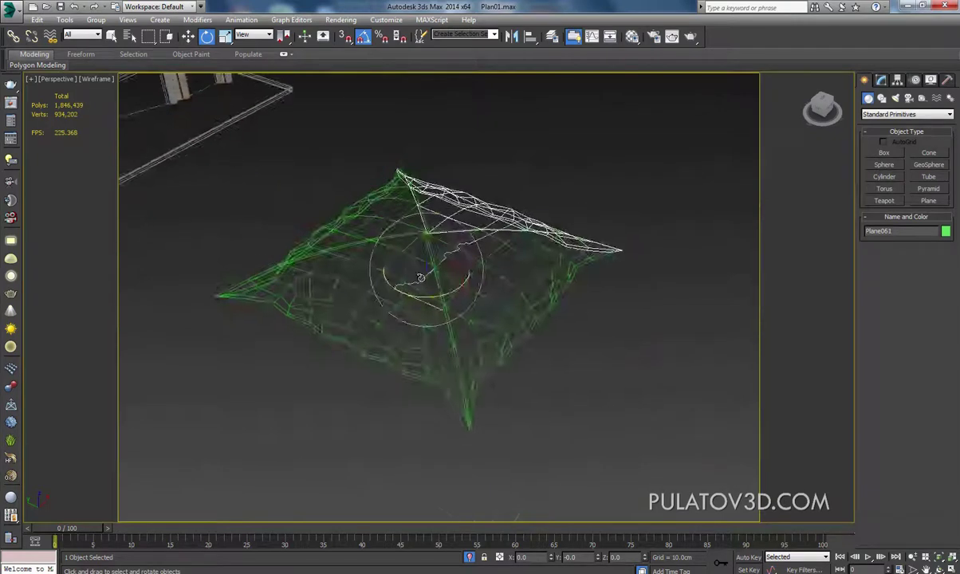
scroll(415, 263, "up", 5)
mouse_move(414, 263)
middle_mouse_down()
mouse_move(411, 230)
mouse_move(497, 257)
middle_mouse_up()
scroll(468, 209, "up", 2)
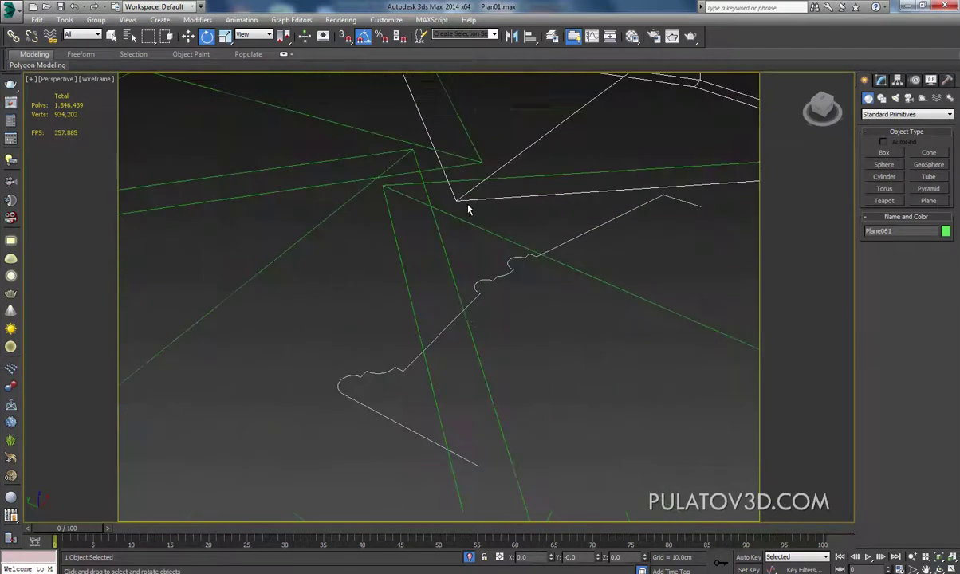
left_click(191, 40)
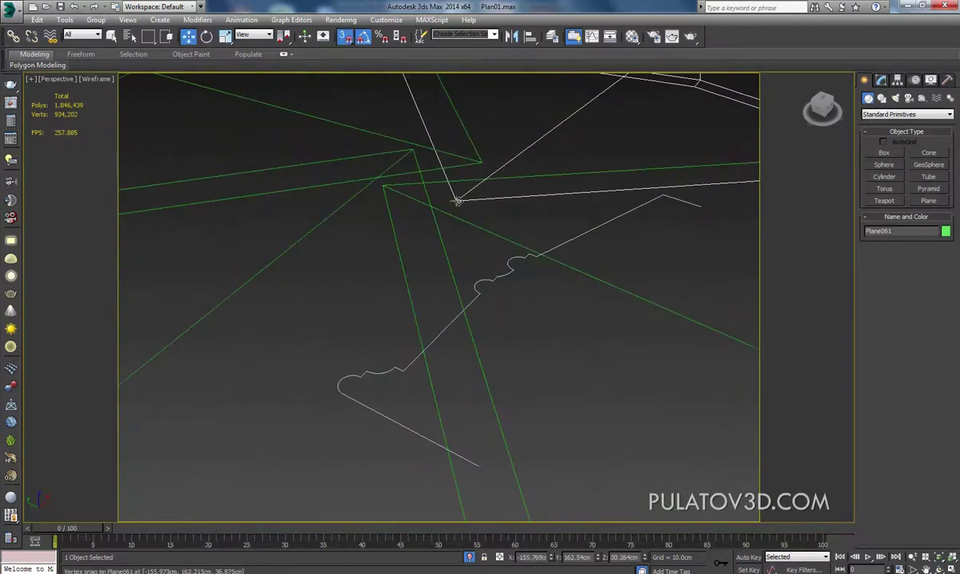
left_click_drag(456, 198, 383, 184)
left_click_drag(479, 162, 384, 185)
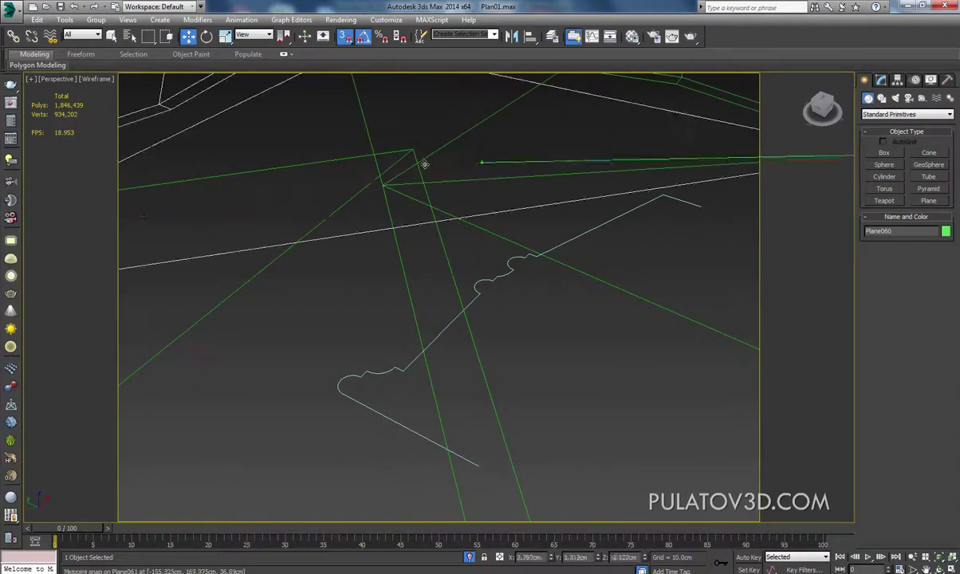
left_click_drag(411, 150, 383, 186)
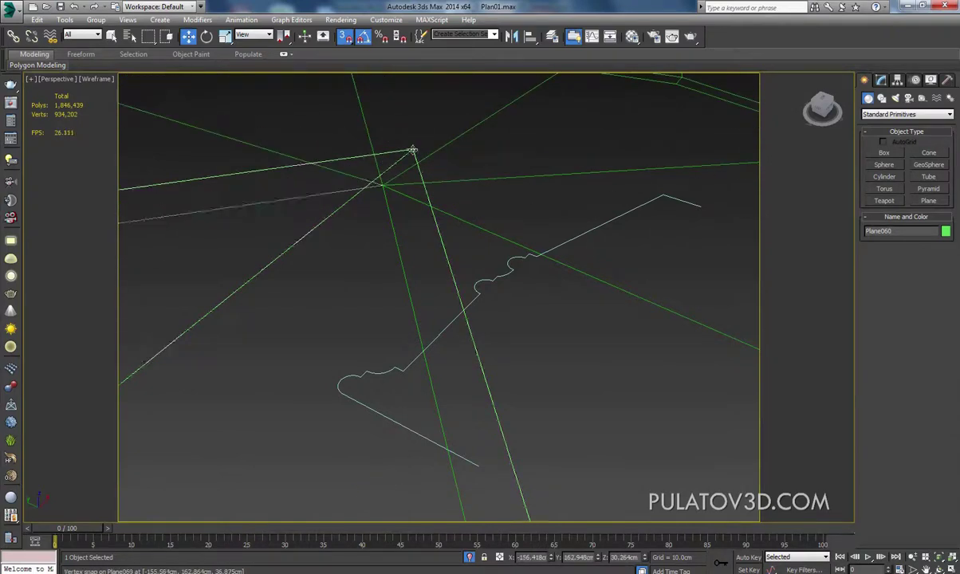
scroll(423, 180, "down", 6)
scroll(443, 213, "up", 2)
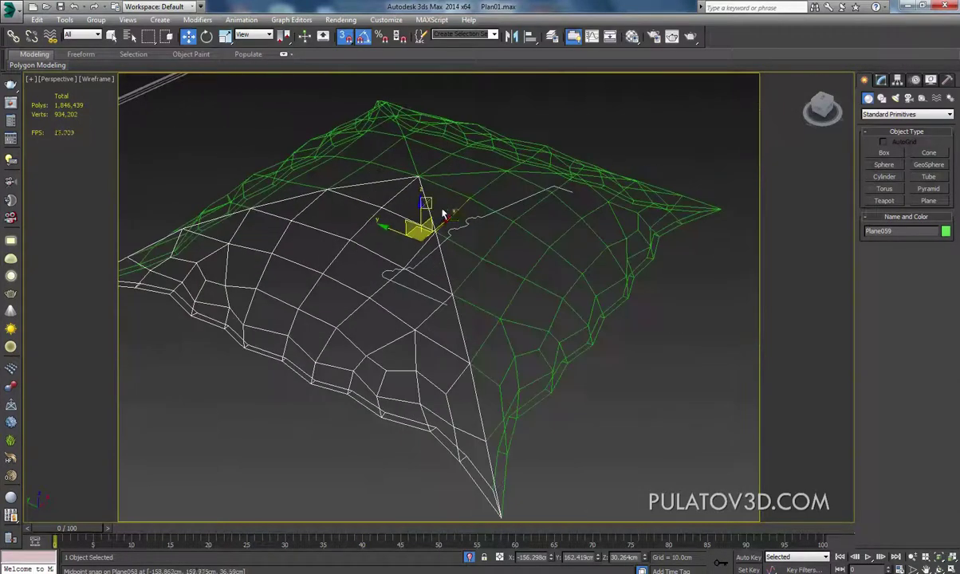
left_click(882, 81)
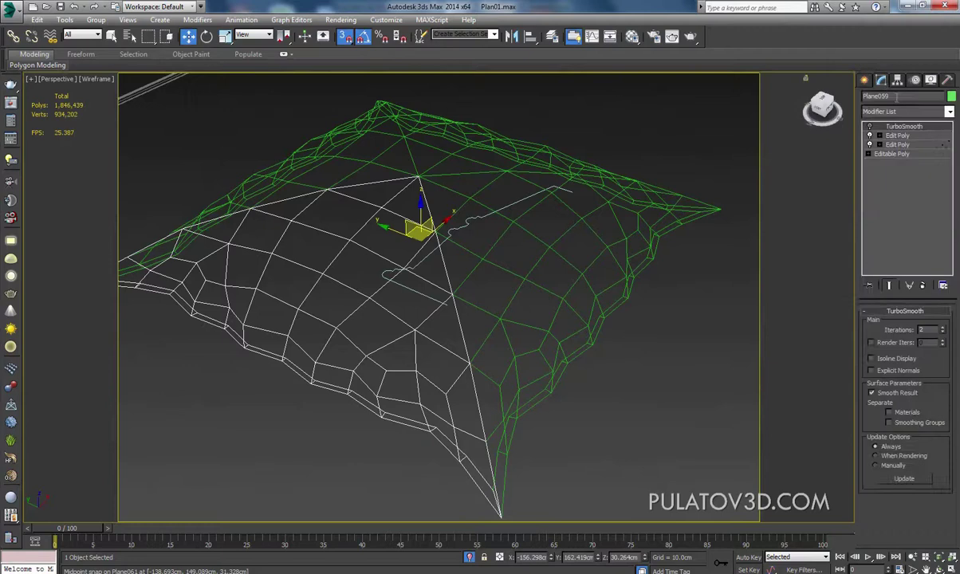
- Attach the other green pillow pieces to the pillow's Edit Poly mesh
left_click(898, 145)
scroll(875, 403, "down", 4)
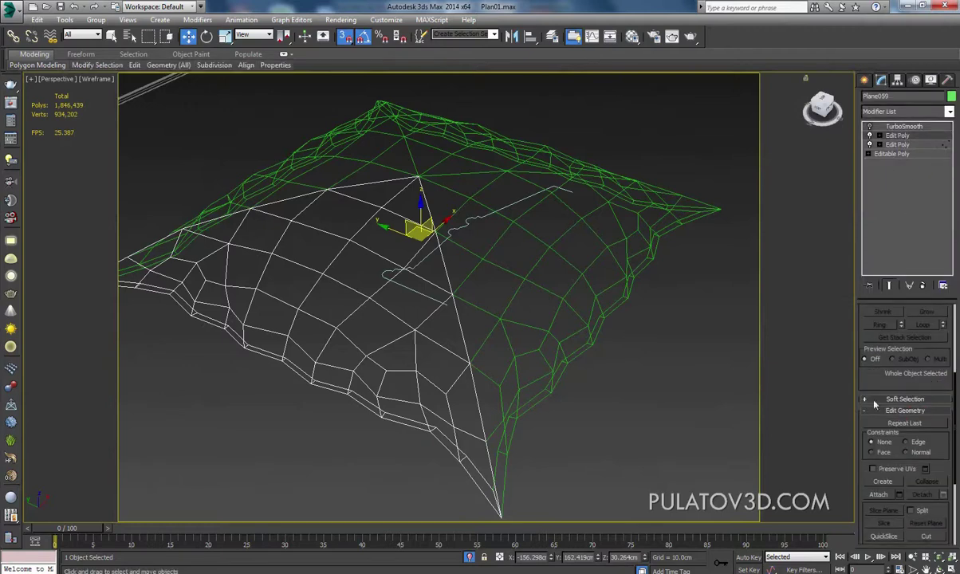
left_click(878, 494)
left_click(580, 314)
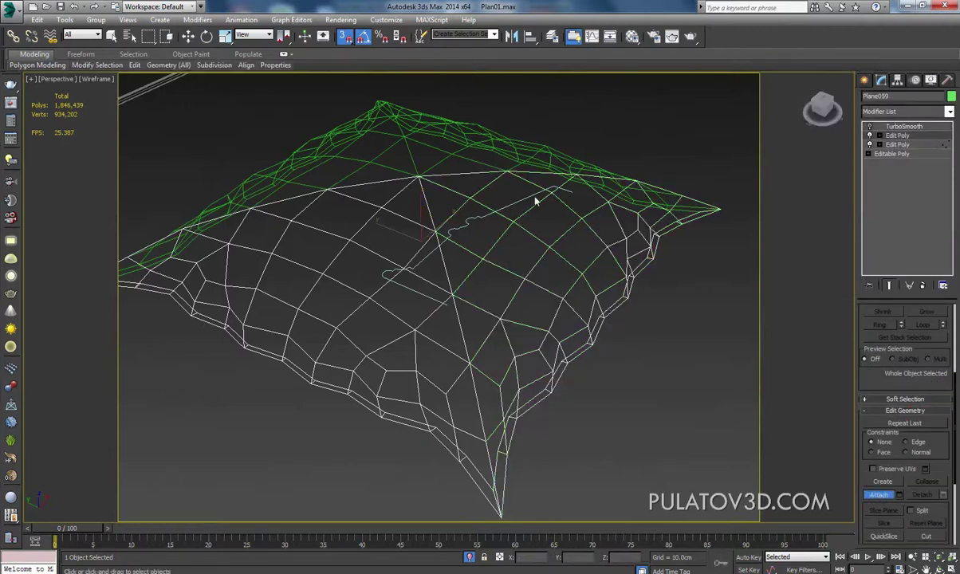
left_click(505, 149)
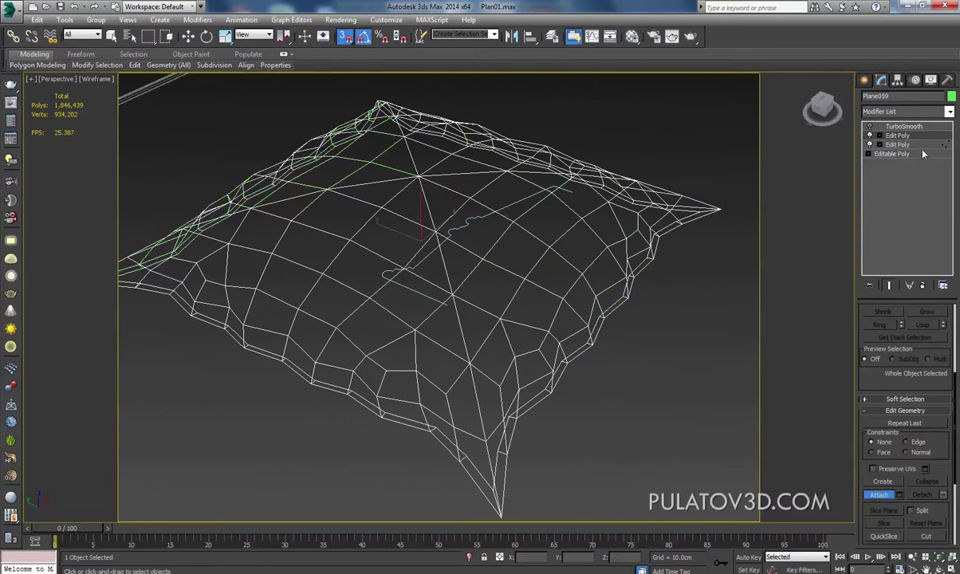
- Select all vertices and weld overlapping ones at 0.01cm, reducing 264 vertices to 237
left_click(870, 135)
left_click(901, 171)
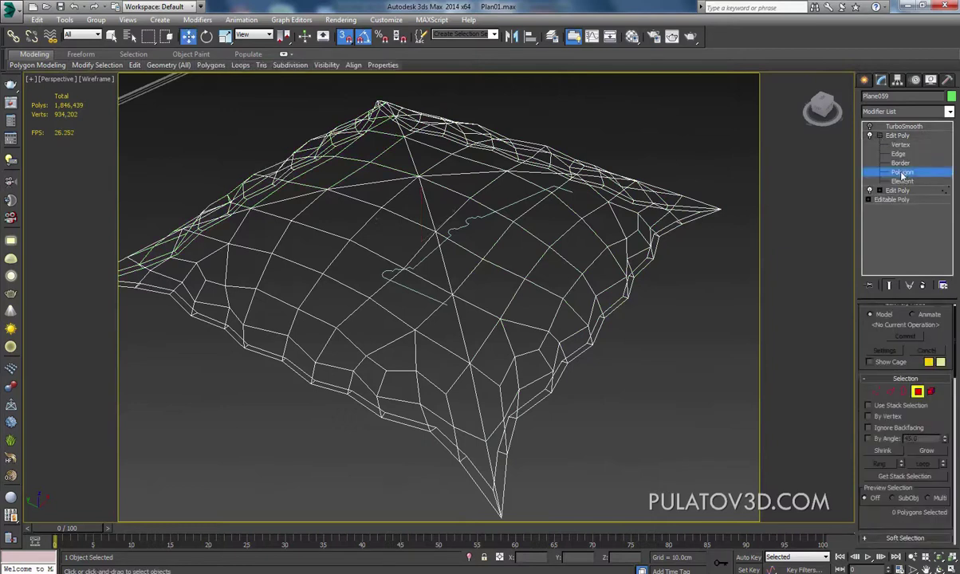
key("ctrl+a")
middle_click_drag(590, 204, 821, 293, "alt")
key("1")
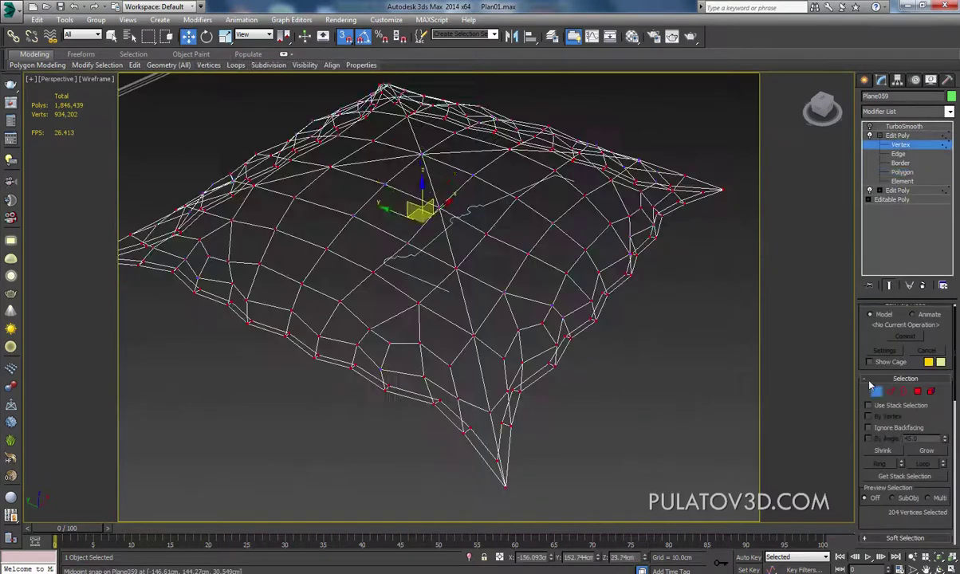
left_click_drag(878, 511, 929, 381)
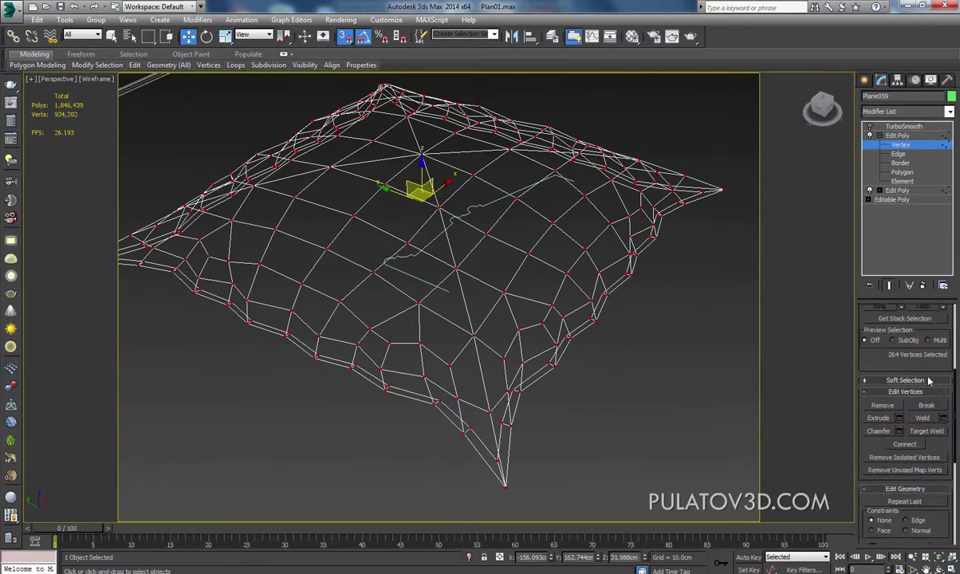
left_click(943, 418)
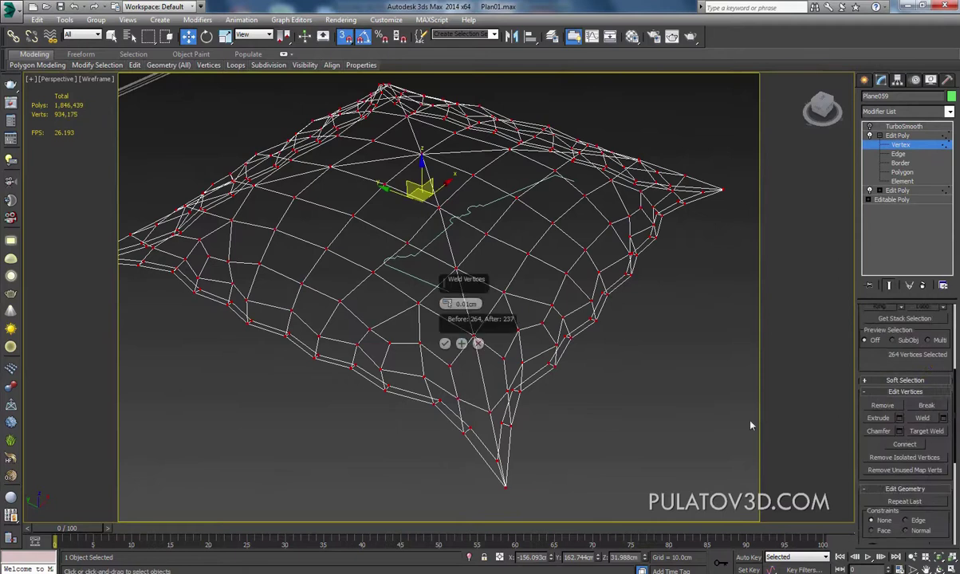
left_click(442, 342)
left_click(899, 153)
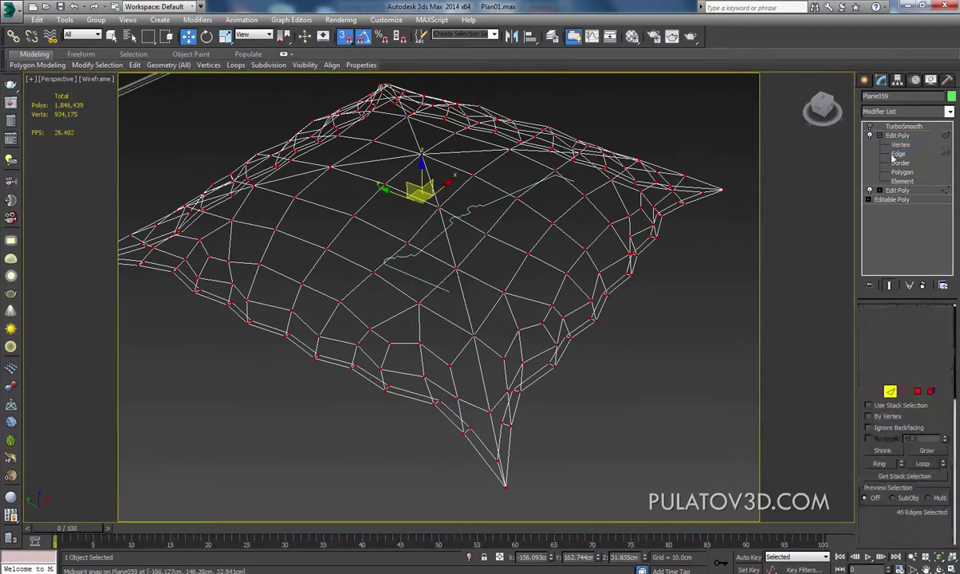
- Select the first seam edges crossing the middle of the pillow top
left_click(452, 289)
left_click(451, 267)
left_click_drag(451, 263, 413, 135)
middle_click_drag(413, 135, 450, 310, "alt")
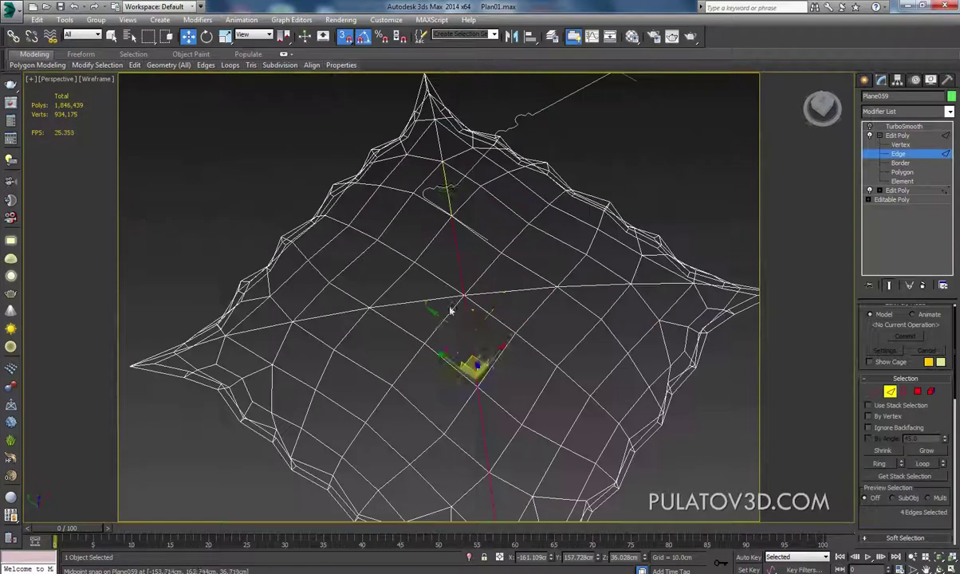
left_click(423, 177, "ctrl")
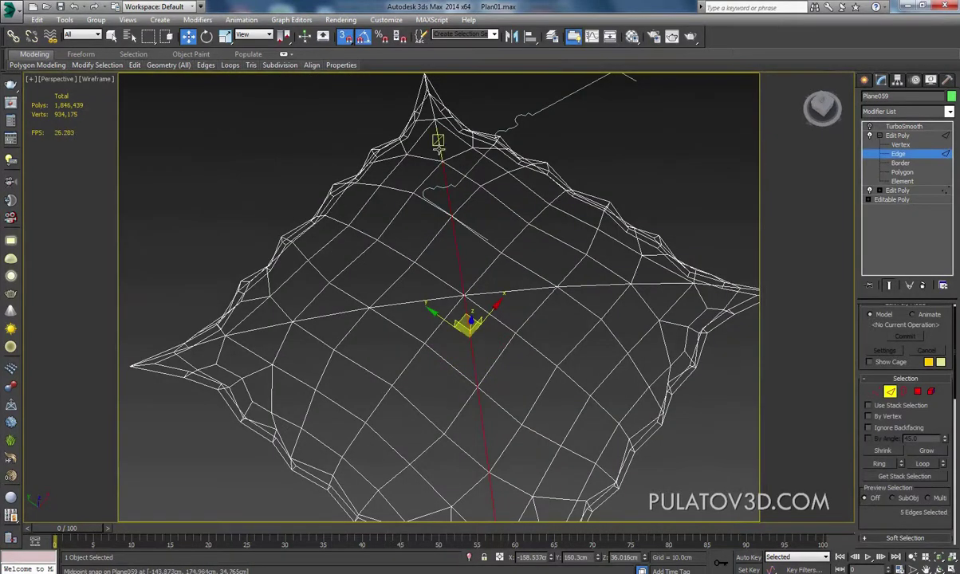
left_click(439, 146, "ctrl")
- Add the remaining centre-line seam edges from left to right and remove them all
middle_click_drag(444, 247, 458, 259, "alt")
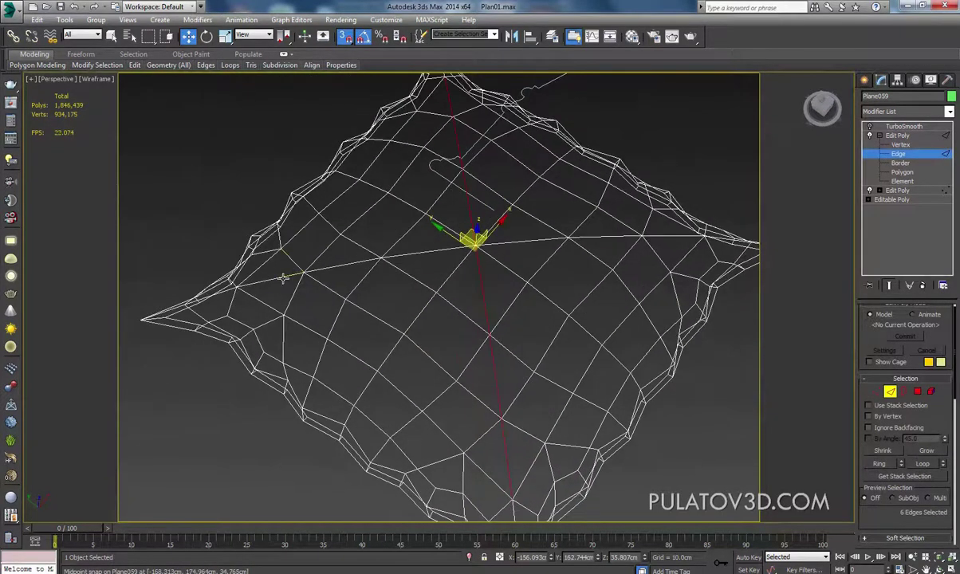
left_click(275, 278, "ctrl")
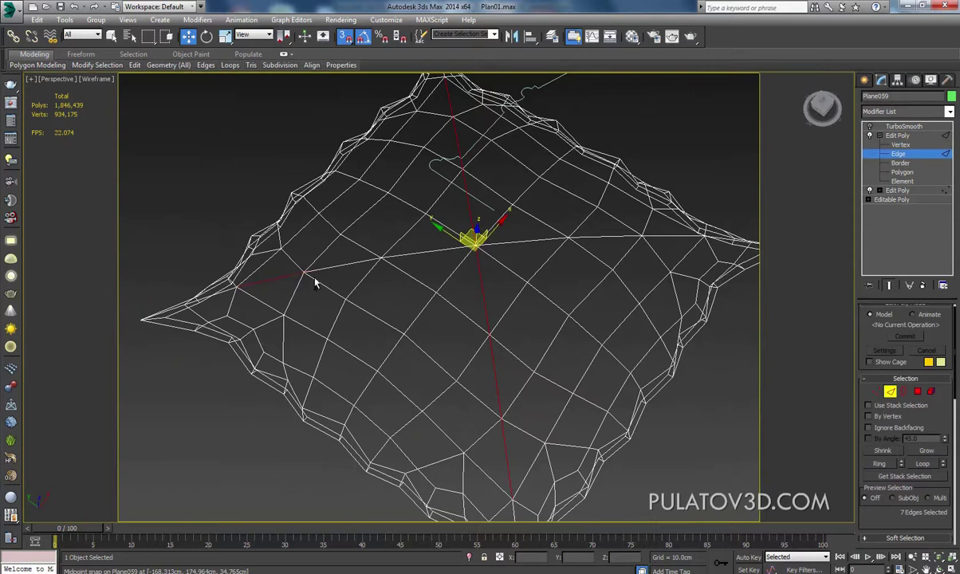
left_click(439, 251, "ctrl")
left_click(510, 240, "ctrl")
left_click(600, 238, "ctrl")
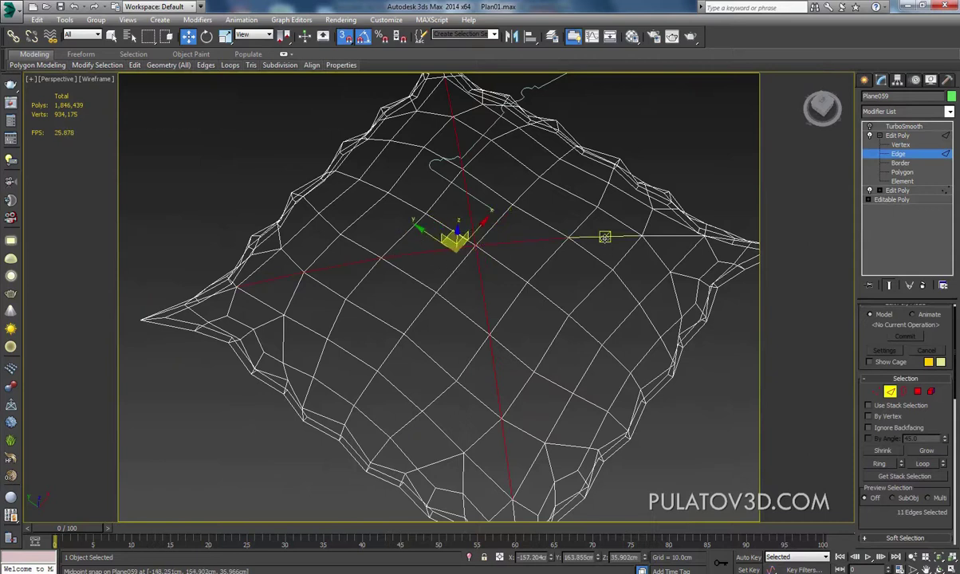
left_click(670, 237, "ctrl")
left_click(656, 277)
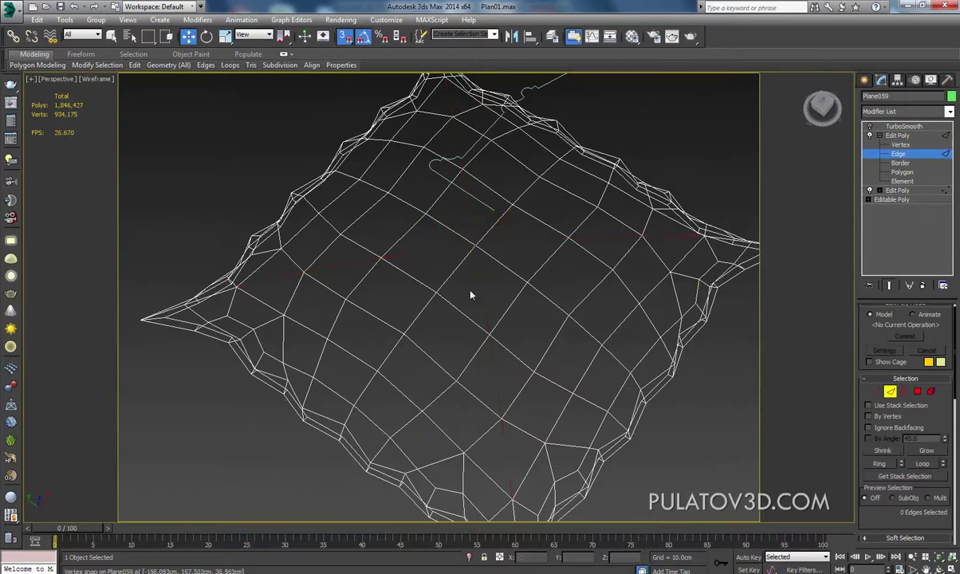
middle_click_drag(442, 272, 492, 273, "alt")
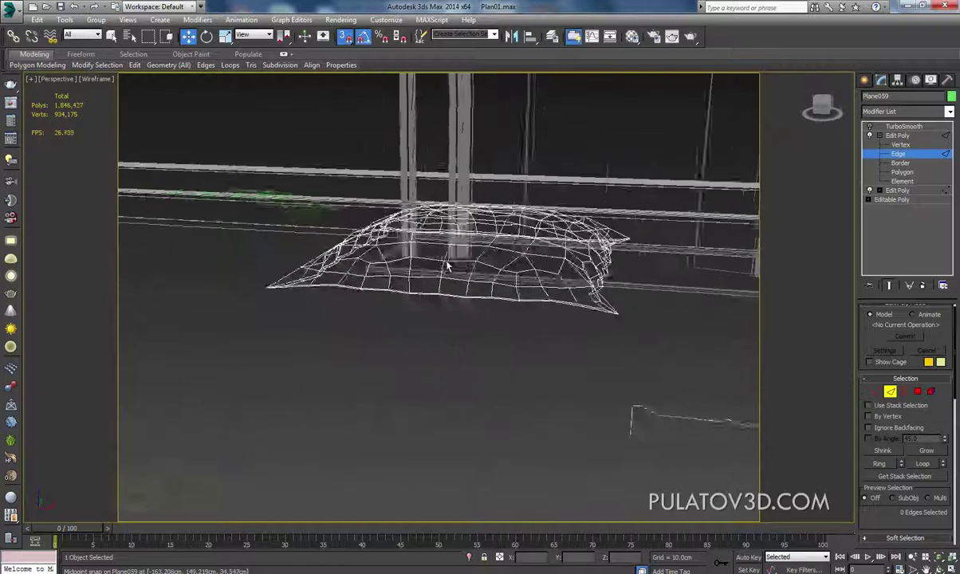
- With snapping off, Shift-drag the pillow downward to make an independent Copy
left_click(915, 136)
middle_click_drag(494, 255, 424, 110, "alt")
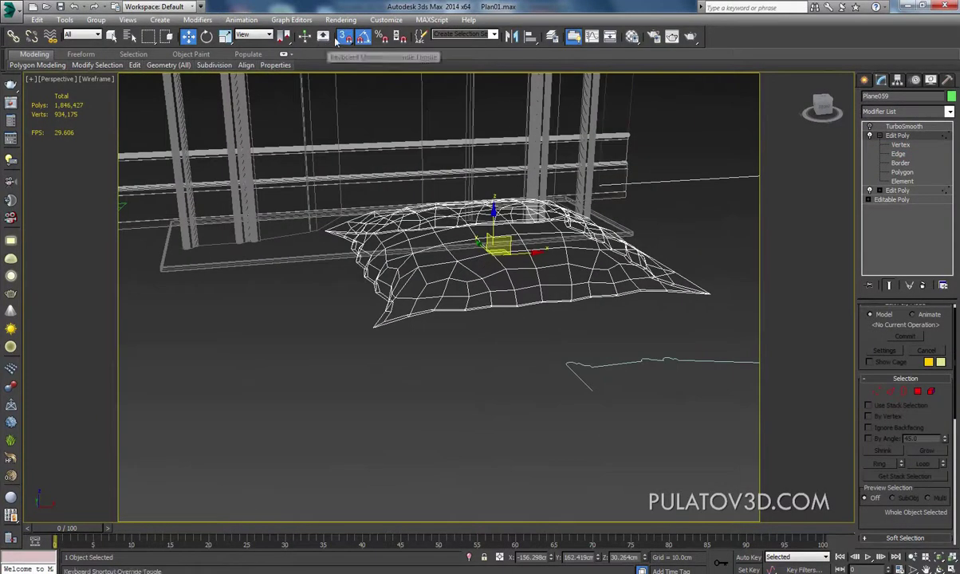
left_click(339, 38)
left_click_drag(494, 220, 514, 311, "shift")
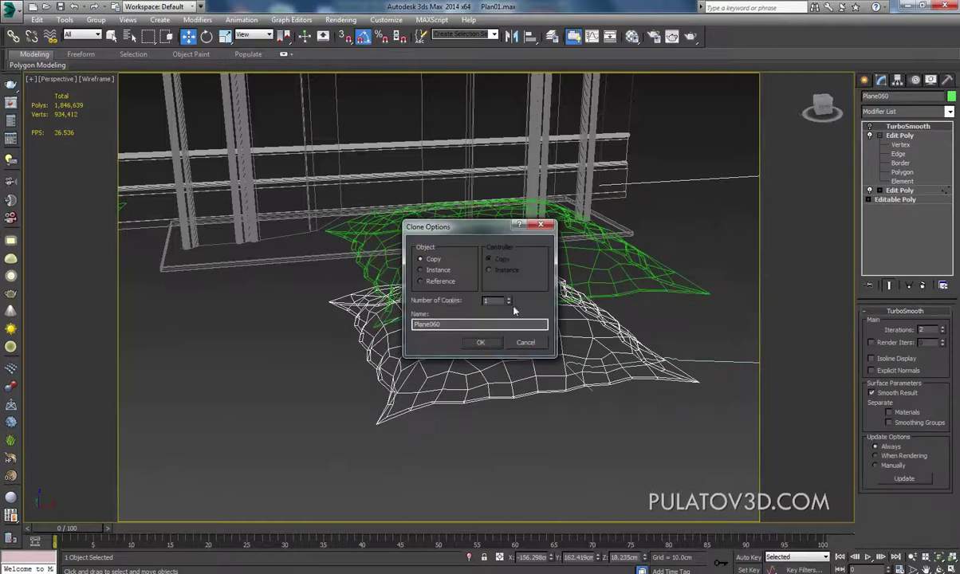
left_click(481, 343)
- Mirror the copy on Z with No Clone and move it up against the original
left_click(512, 36)
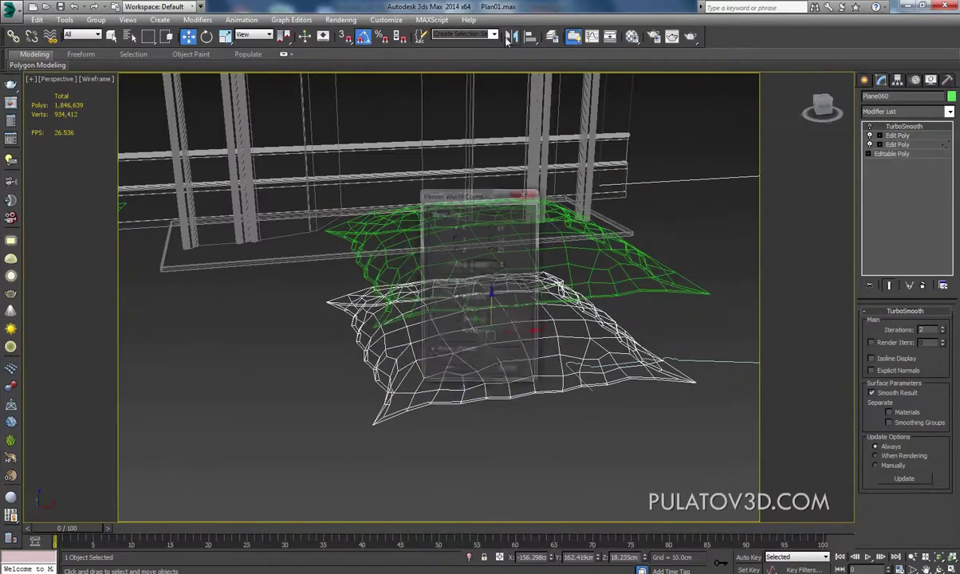
left_click(456, 250)
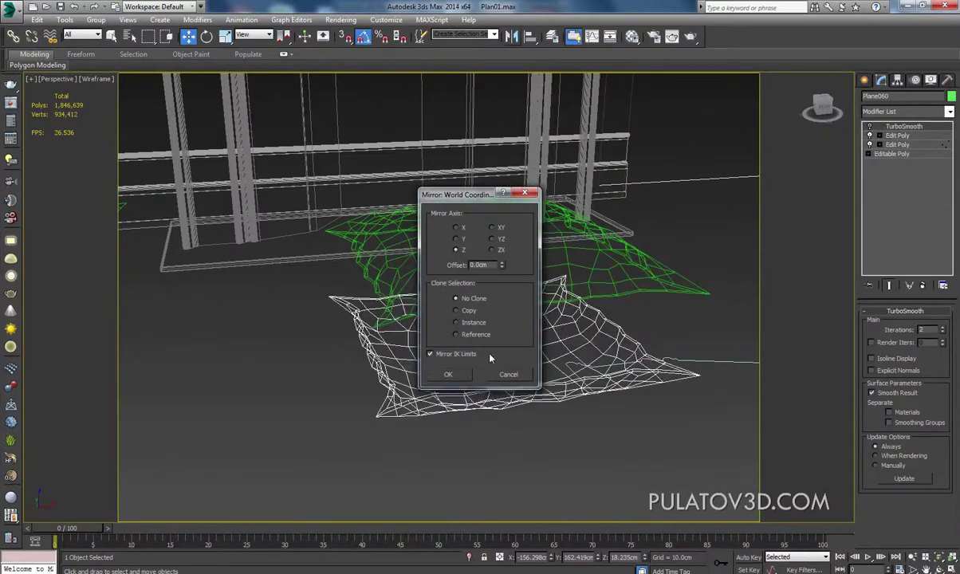
left_click(447, 373)
left_click_drag(494, 303, 494, 215)
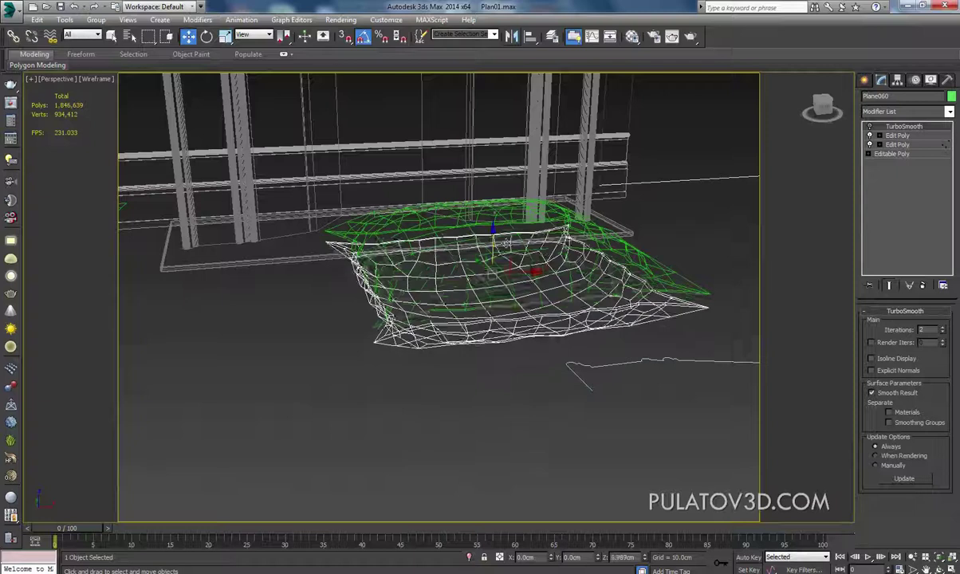
- Turn Snaps on, select the overlapping cushion Plane059 and open its Edit Poly modifier
scroll(494, 213, "up", 5)
scroll(503, 264, "up", 4)
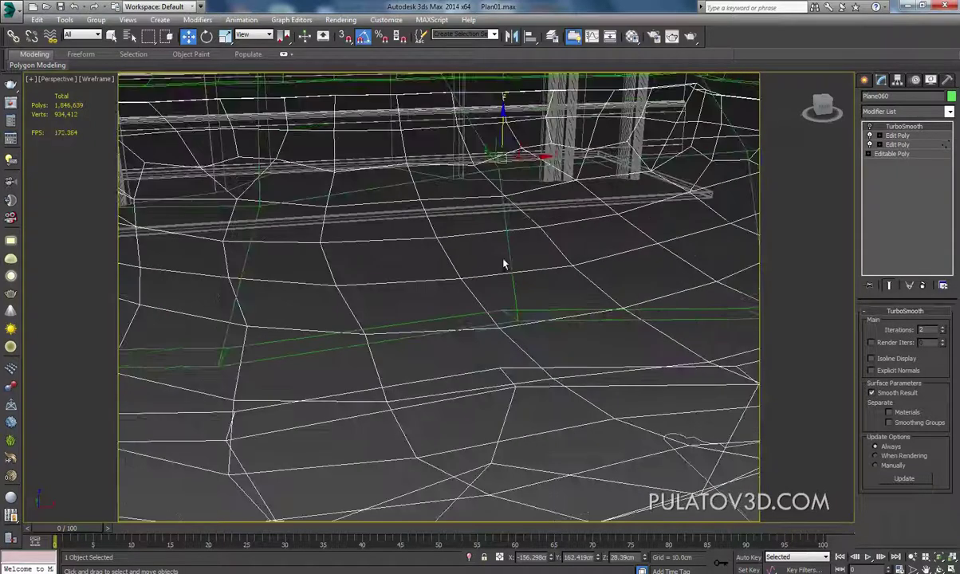
left_click(344, 36)
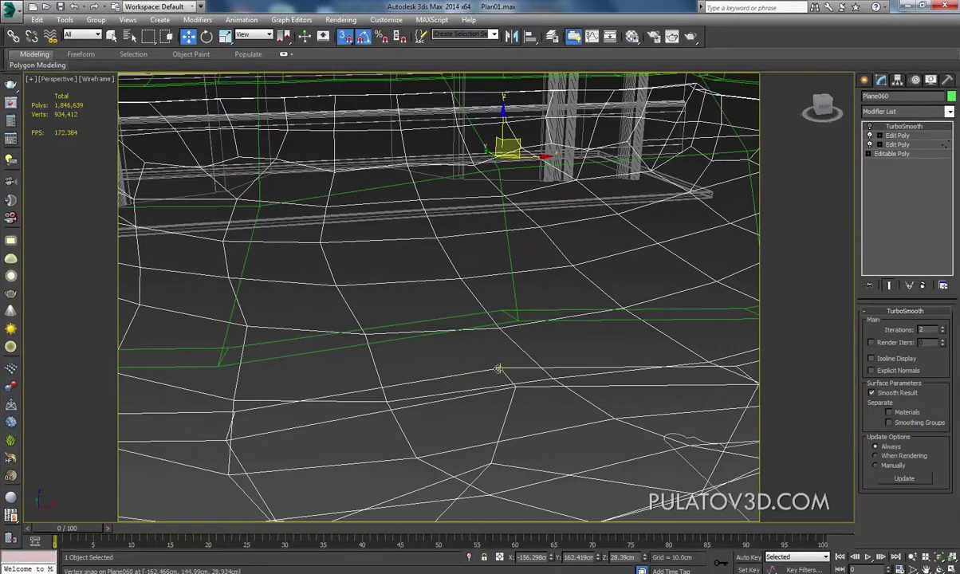
scroll(469, 296, "down", 3)
scroll(469, 296, "down", 2)
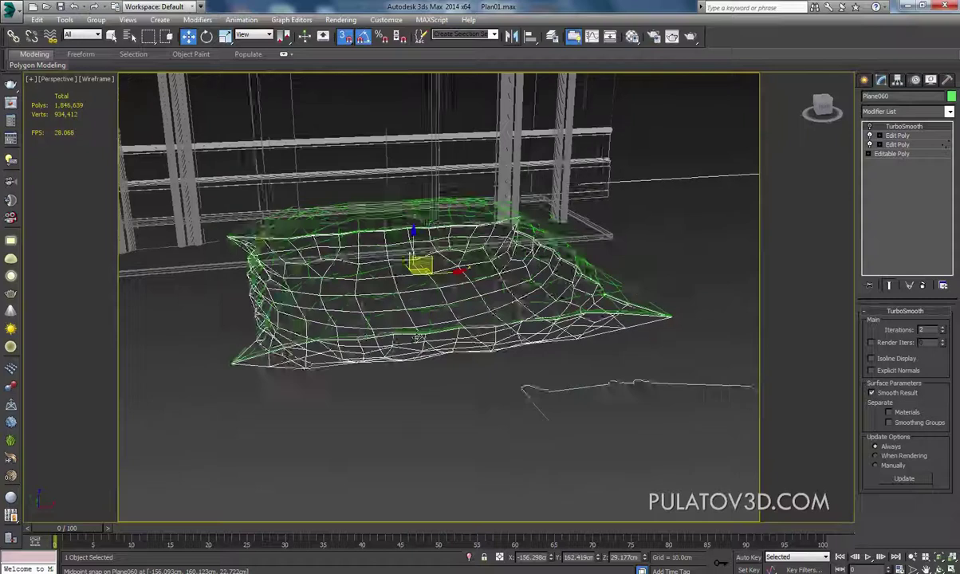
mouse_move(418, 338)
middle_mouse_down("alt")
mouse_move(395, 359)
mouse_move(374, 357)
mouse_move(398, 343)
middle_mouse_up("alt")
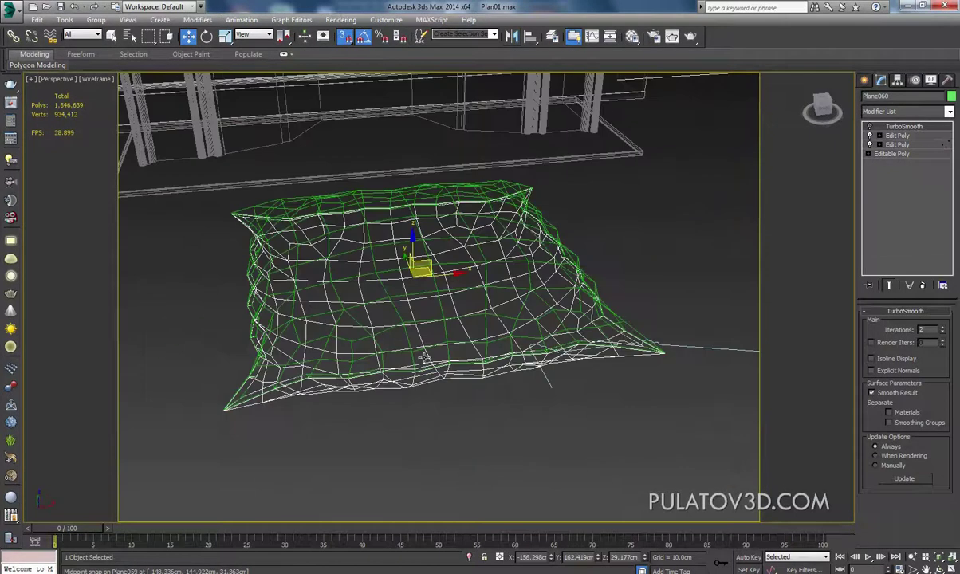
left_click(566, 239)
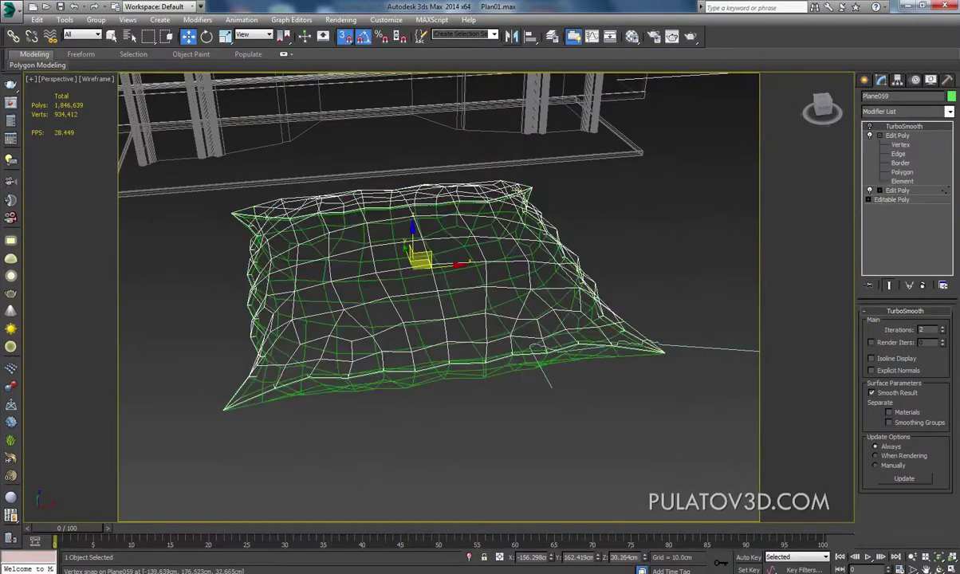
left_click(897, 135)
- Attach the green wireframe cushion half to Plane059
scroll(893, 441, "down", 2)
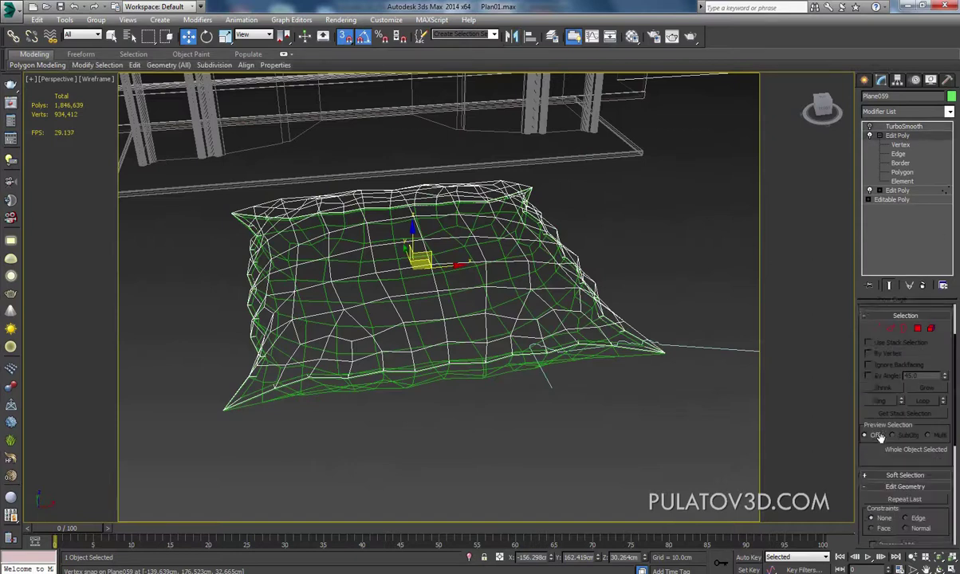
scroll(881, 446, "down", 2)
left_click(878, 500)
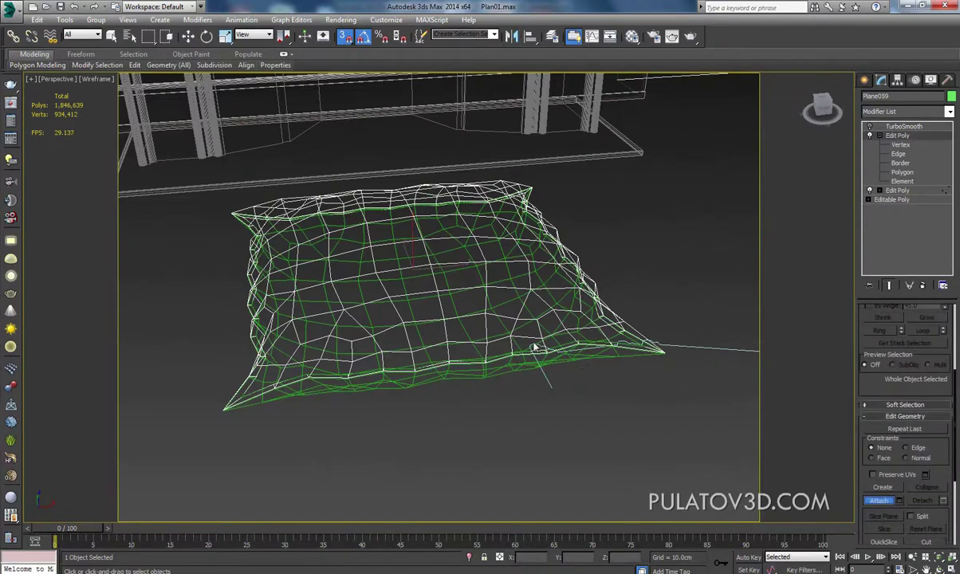
left_click(501, 371)
- Check the merged mesh at Vertex, Polygon and Element levels, then return to TurboSmooth
left_click(899, 145)
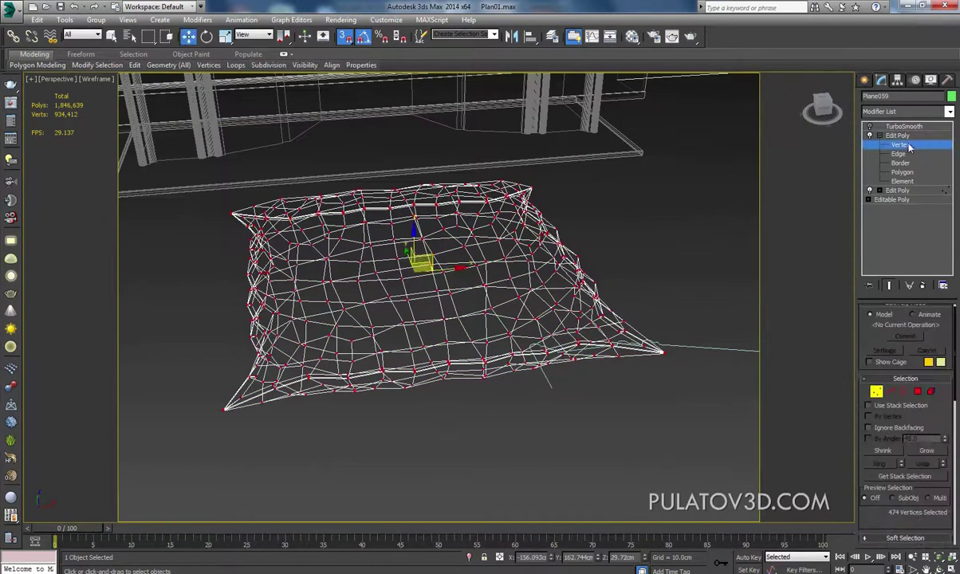
left_click(918, 392)
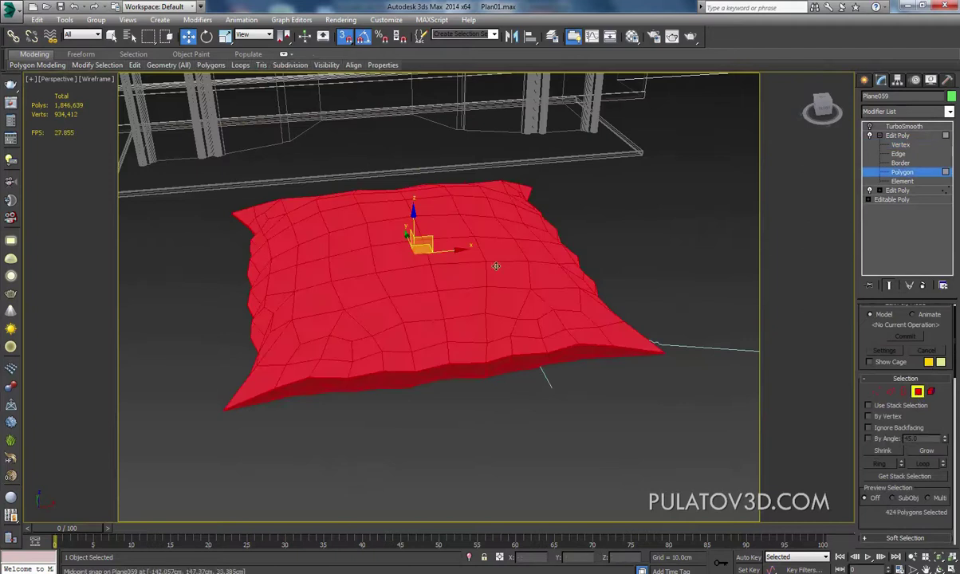
middle_click_drag(492, 268, 535, 216, "alt")
left_click(930, 391)
left_click(491, 254)
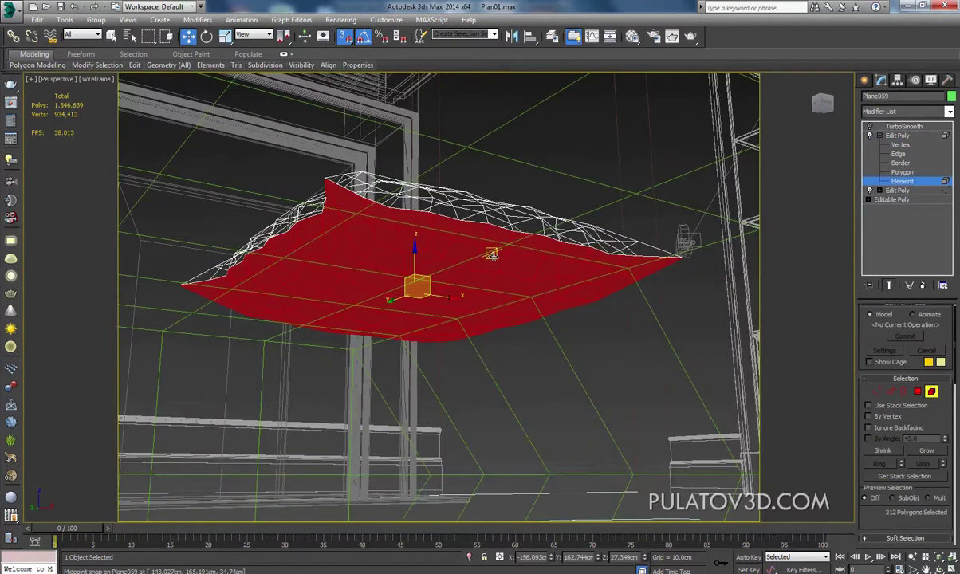
scroll(904, 446, "down", 3)
scroll(904, 446, "down", 2)
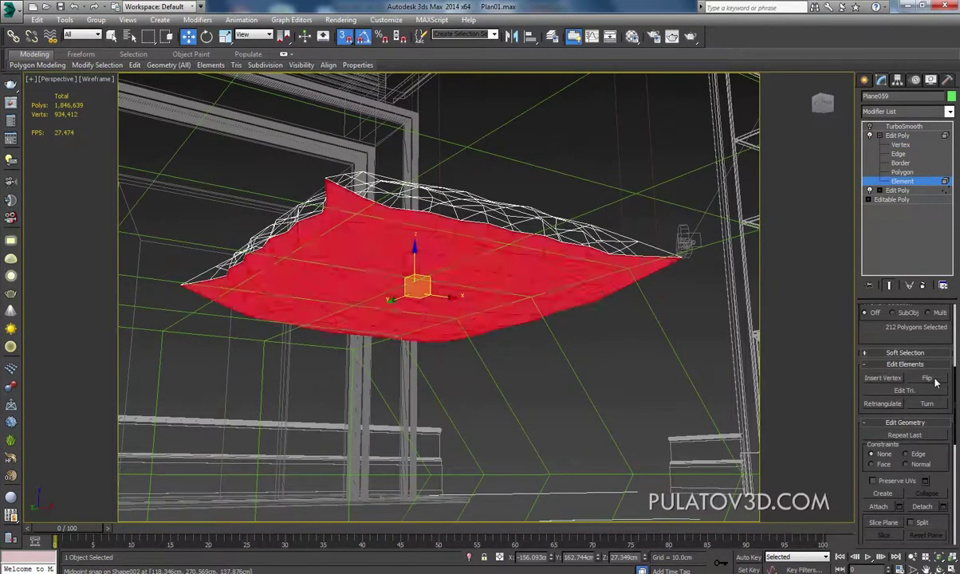
middle_click_drag(550, 239, 558, 311, "alt")
left_click(897, 126)
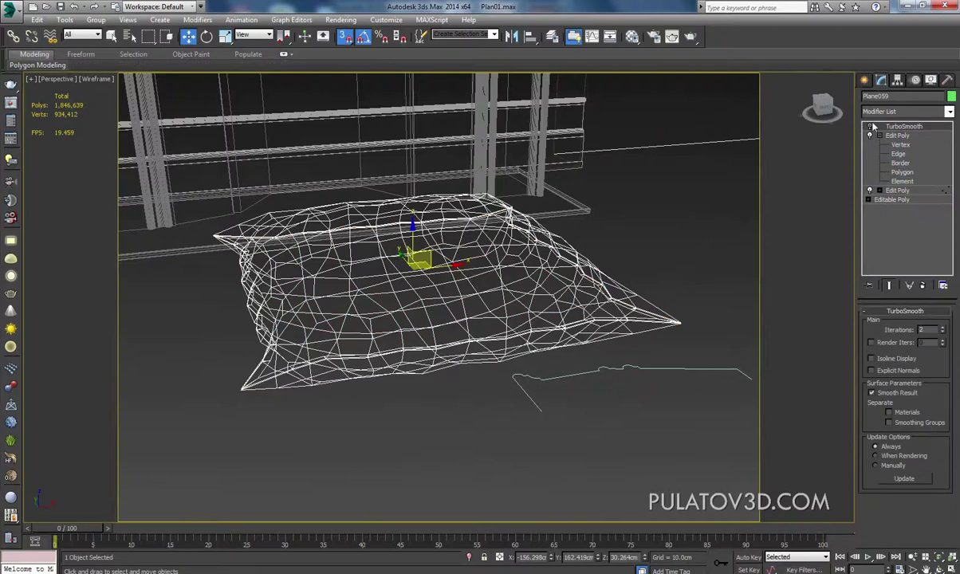
- Show the smoothed result in shaded (F3) display and select the merged cushion
left_click(870, 127)
middle_click_drag(590, 239, 624, 197, "alt")
left_click(623, 197)
key("F3")
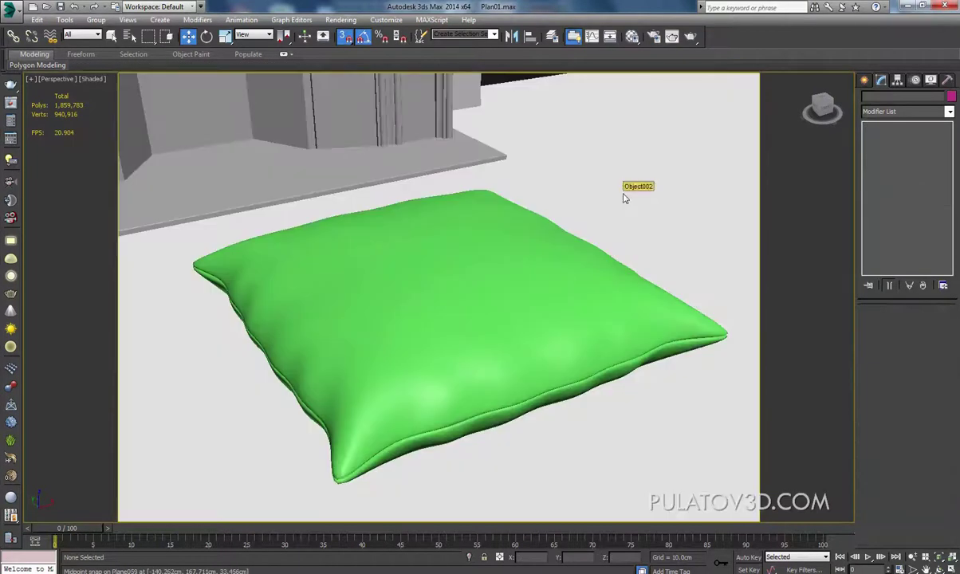
scroll(567, 220, "down", 3)
mouse_move(572, 248)
middle_mouse_down("alt")
mouse_move(615, 257)
mouse_move(527, 294)
mouse_move(452, 255)
mouse_move(435, 229)
middle_mouse_up("alt")
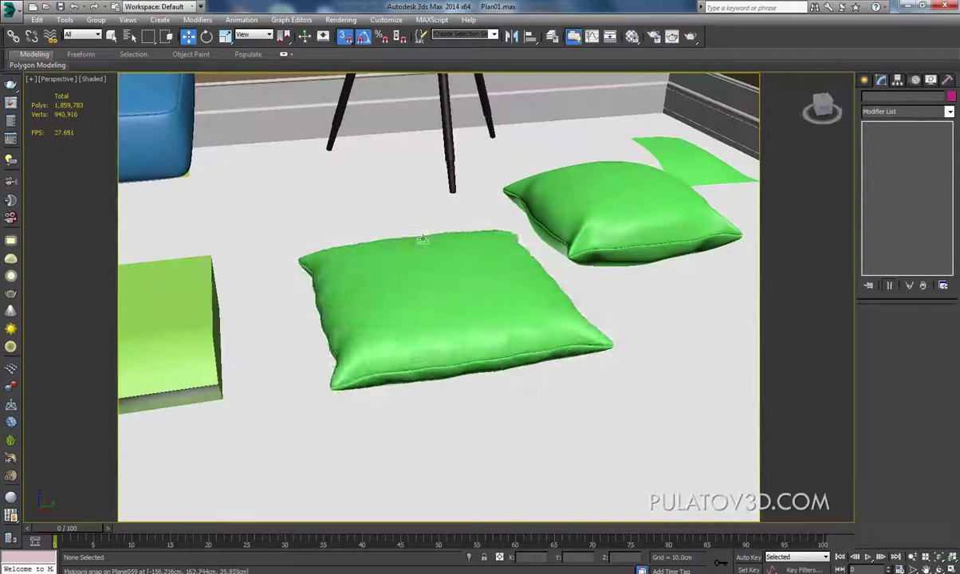
left_click(477, 298)
- Inspect the smoothed cushion from low side and top-down angles
mouse_move(456, 272)
middle_mouse_down("alt")
mouse_move(456, 231)
mouse_move(568, 343)
mouse_move(558, 319)
mouse_move(519, 311)
middle_mouse_up("alt")
scroll(457, 231, "up", 4)
scroll(456, 231, "up", 2)
scroll(457, 231, "down", 3)
scroll(558, 319, "up", 2)
scroll(438, 239, "up", 2)
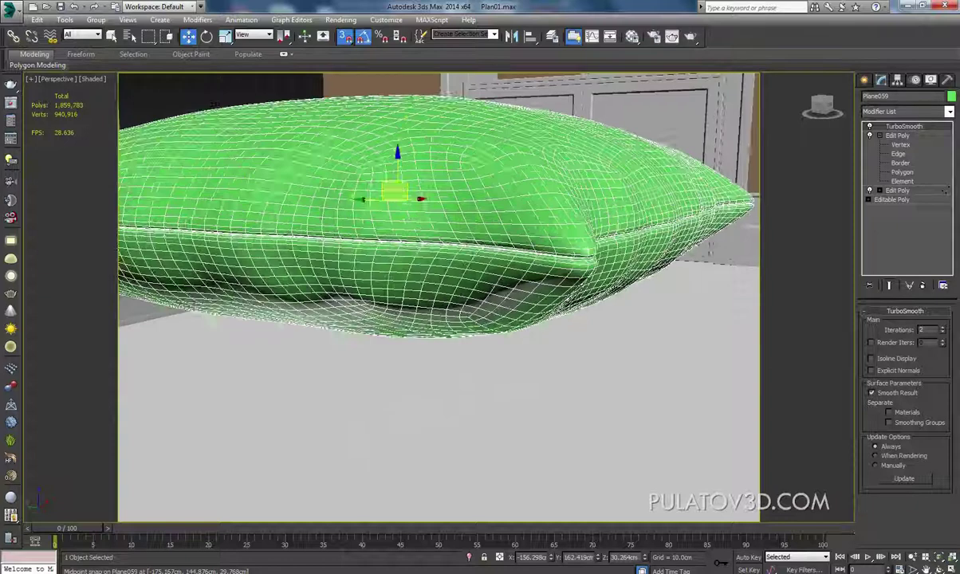
scroll(439, 239, "up", 3)
scroll(439, 239, "down", 5)
scroll(617, 228, "up", 3)
scroll(617, 228, "down", 5)
middle_click_drag(617, 227, 617, 263, "alt")
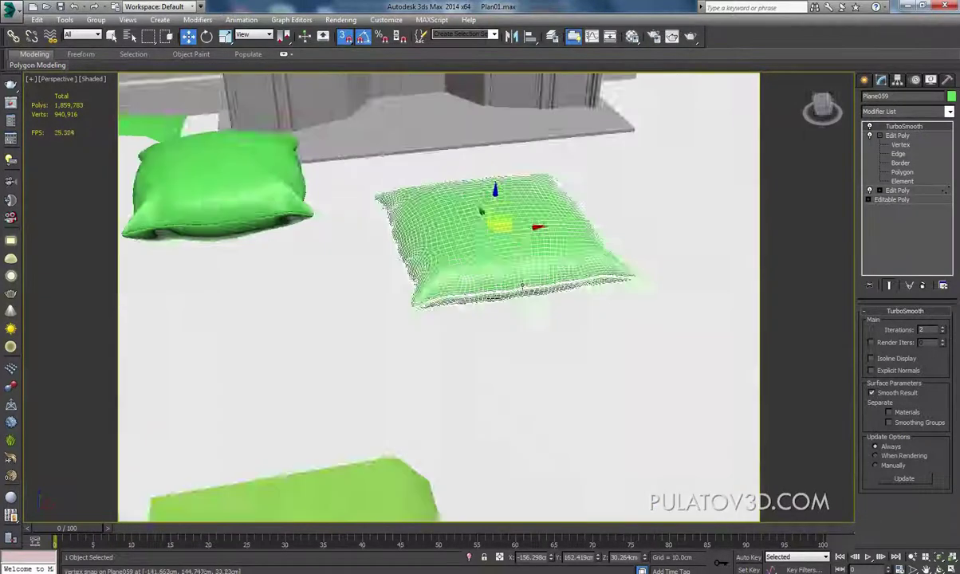
scroll(495, 239, "up", 1)
- Enable TurboSmooth's Isoline Display so only the coarse cage lines show
left_click(872, 358)
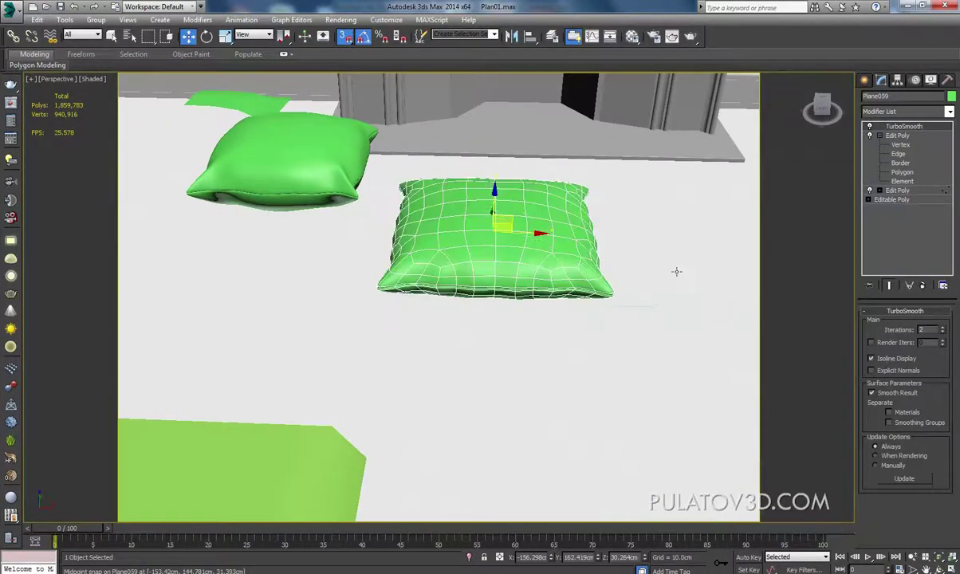
middle_click_drag(677, 272, 677, 295, "alt")
middle_click_drag(717, 251, 717, 273, "alt")
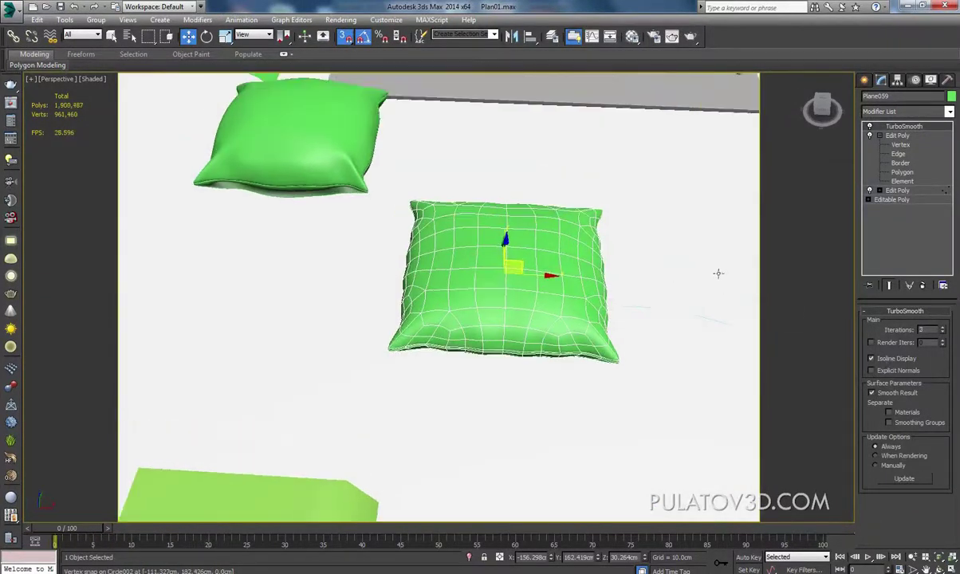
left_click(864, 79)
middle_click_drag(534, 255, 534, 281, "alt")
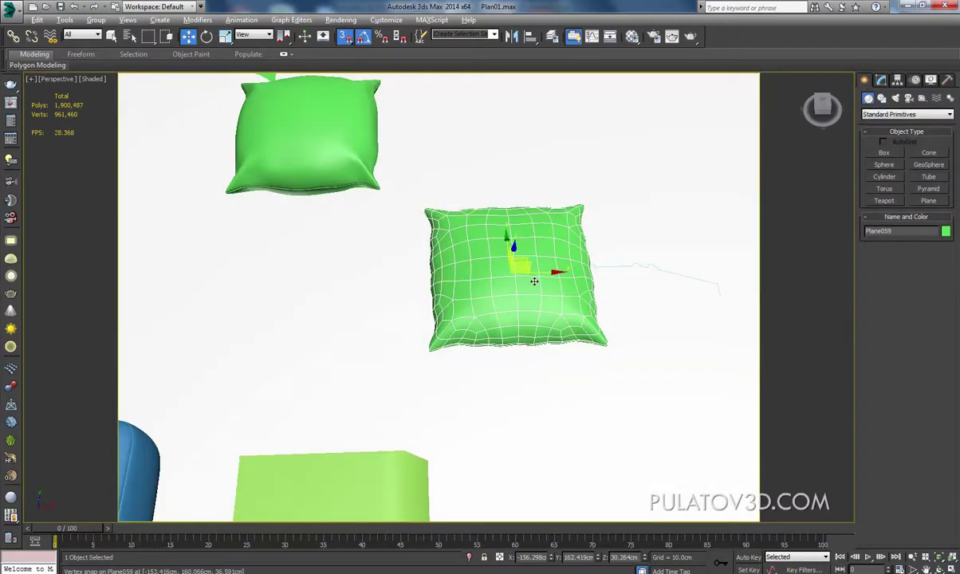
- With snaps off, clone the cushion as Copy Plane060, then bring up the Photoshop sofa reference
left_click(344, 35)
mouse_move(556, 273)
left_mouse_down()
mouse_move(255, 267)
mouse_move(668, 269)
left_mouse_up()
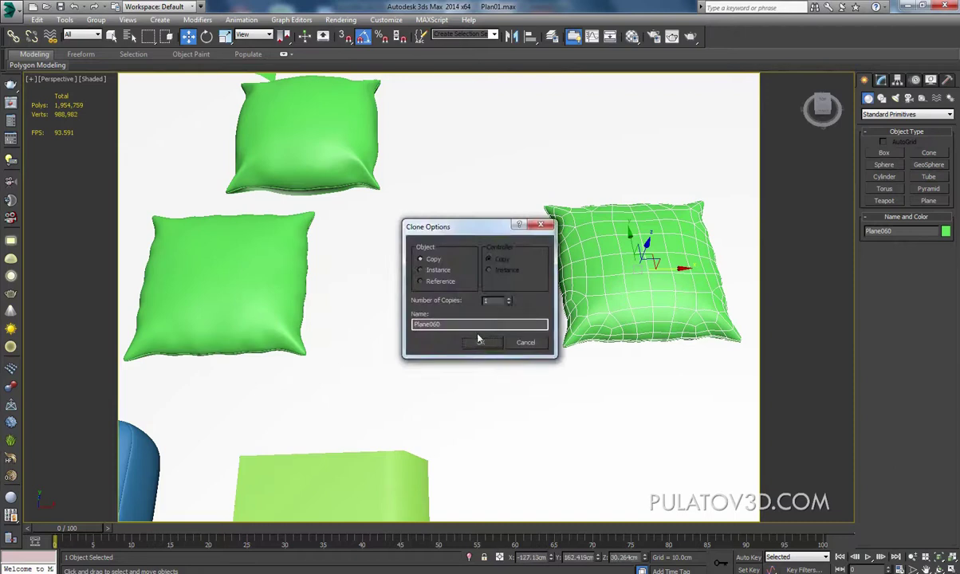
left_click(492, 346)
middle_click_drag(510, 340, 305, 565)
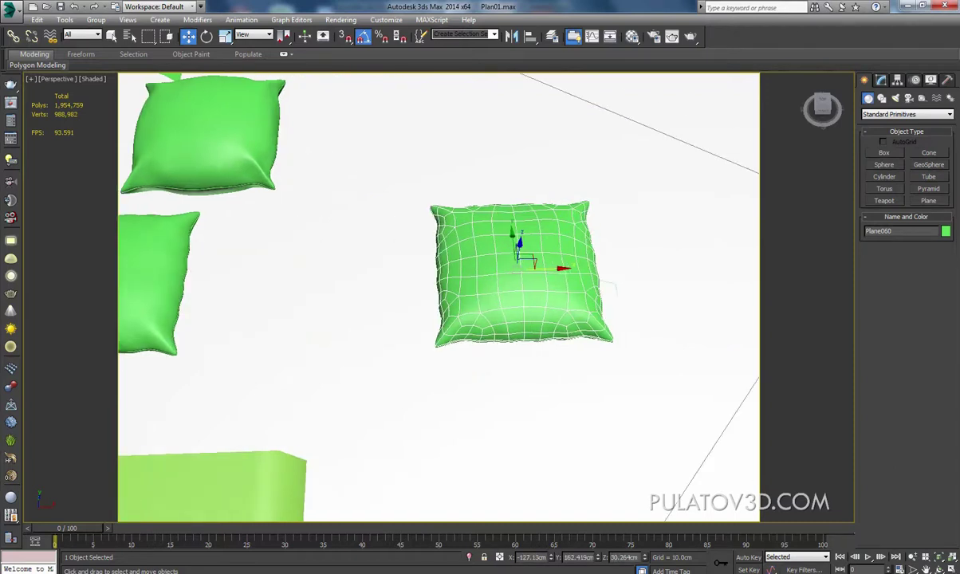
left_click(80, 488)
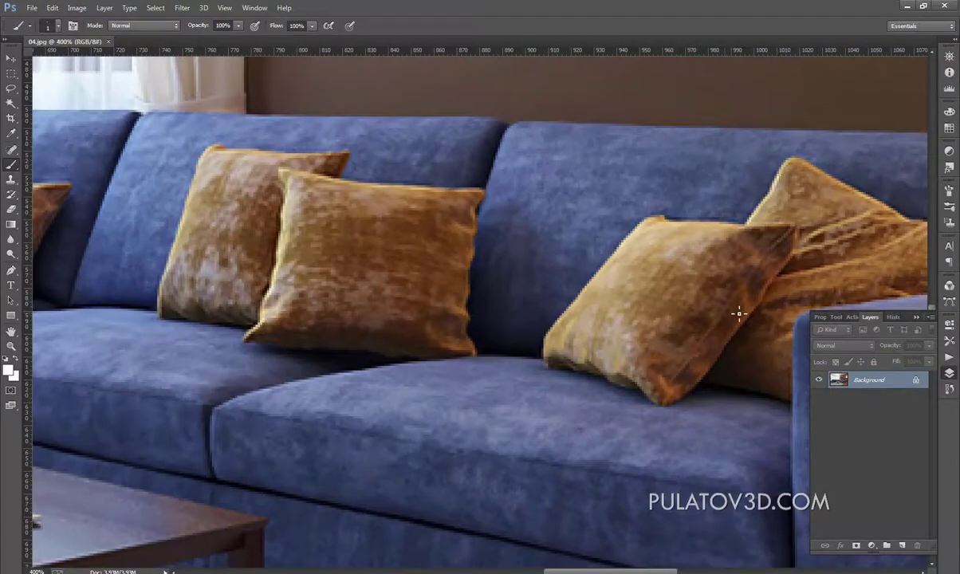
- Pan around the 04.jpg reference to study how mustard pillows line the backrest and corner
left_click_drag(706, 255, 551, 251)
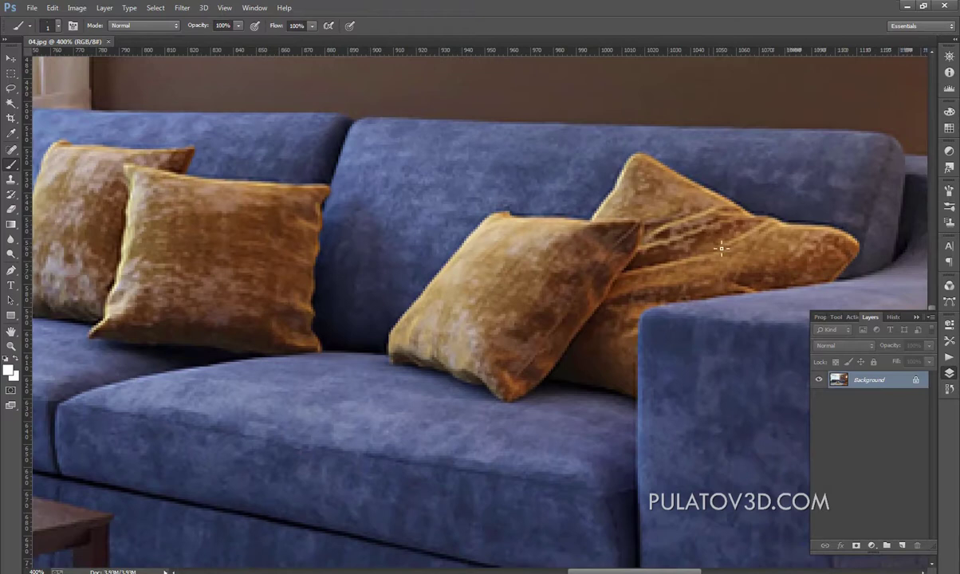
mouse_move(465, 231)
left_mouse_down()
mouse_move(437, 255)
mouse_move(562, 261)
left_mouse_up()
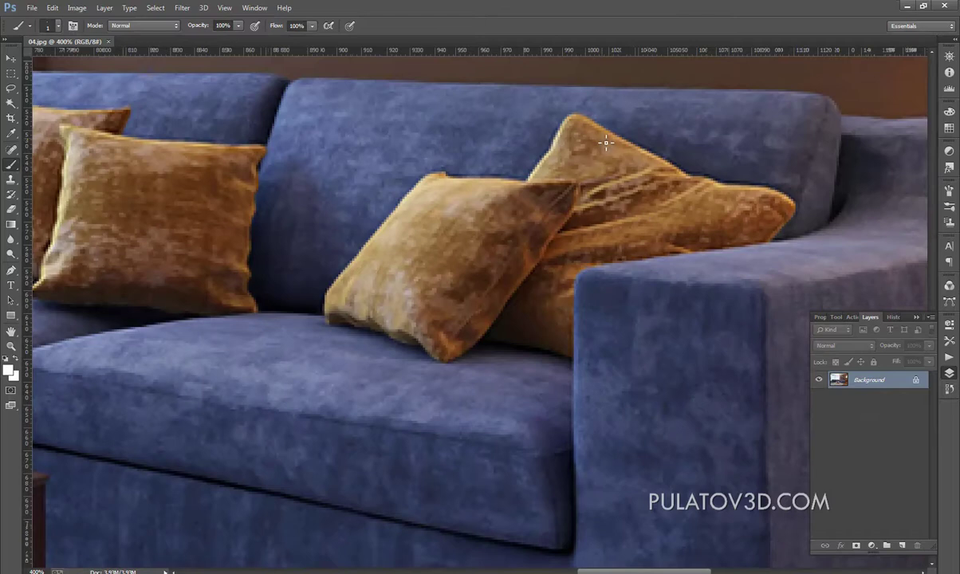
scroll(535, 215, "left", 1)
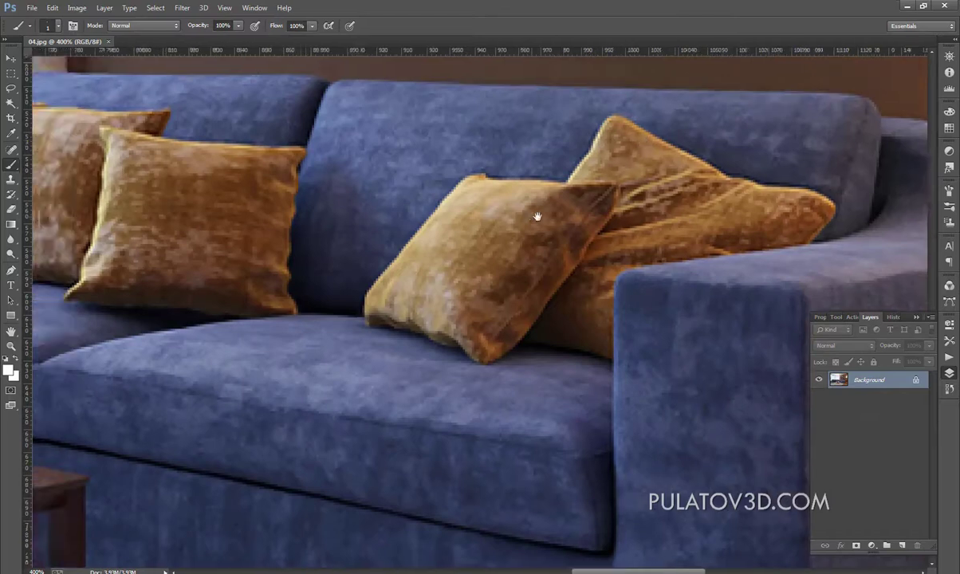
scroll(632, 229, "left", 3)
scroll(536, 214, "left", 3)
scroll(390, 212, "left", 3)
scroll(478, 212, "left", 5)
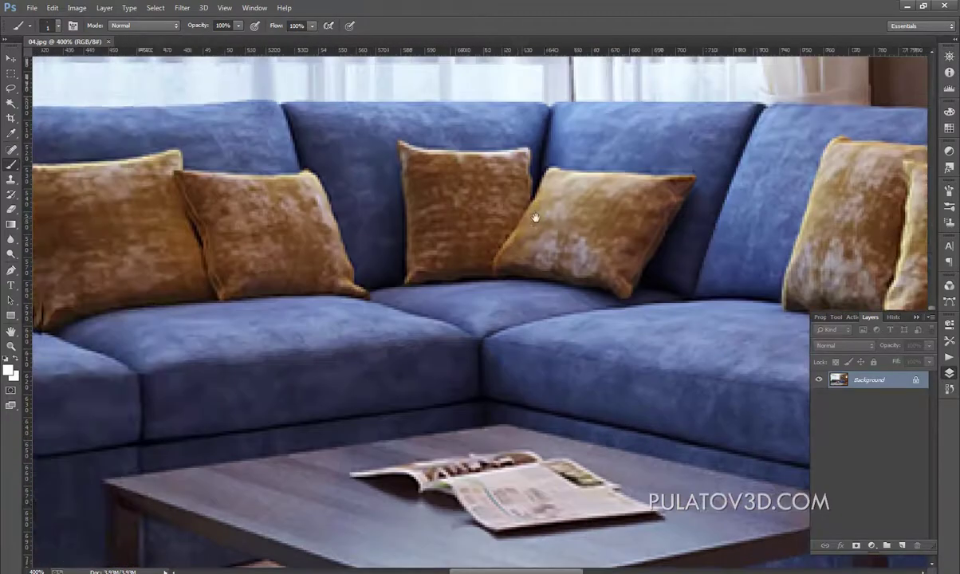
scroll(611, 227, "left", 3)
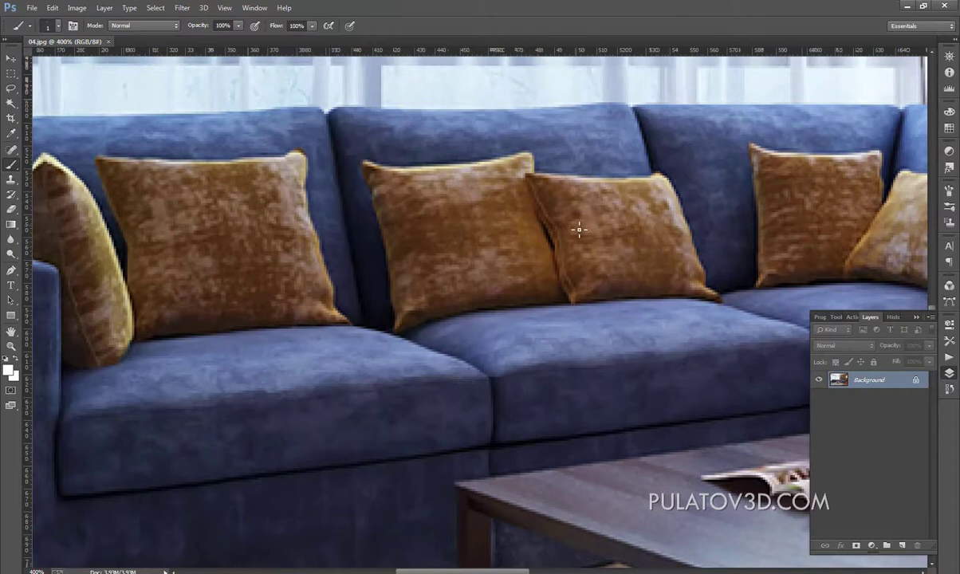
scroll(578, 229, "down", 1, "alt")
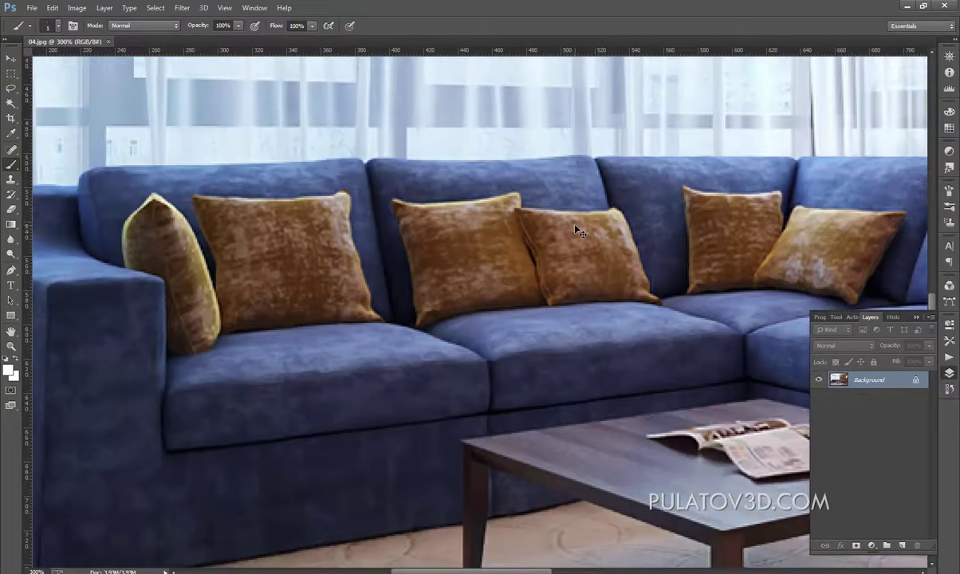
left_click_drag(574, 221, 412, 245)
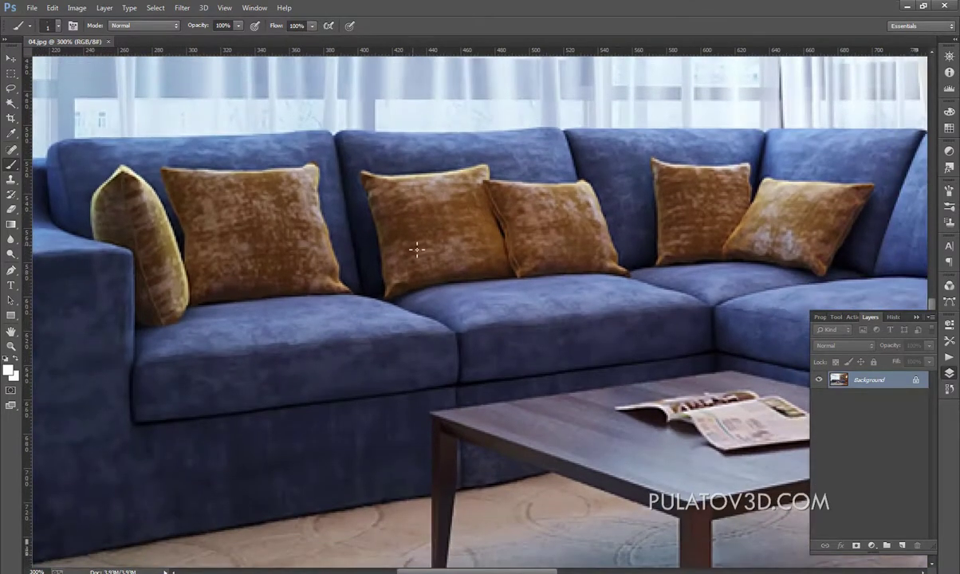
- Clone the green pillow as a copy and move the copy onto the sofa
left_click(907, 6)
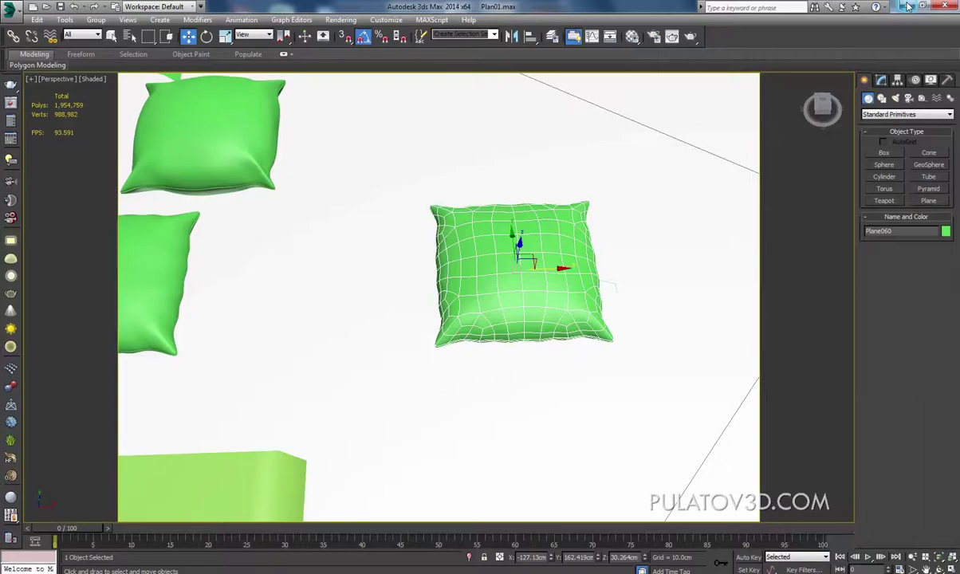
mouse_move(512, 263)
middle_mouse_down("alt")
mouse_move(538, 273)
mouse_move(445, 234)
middle_mouse_up("alt")
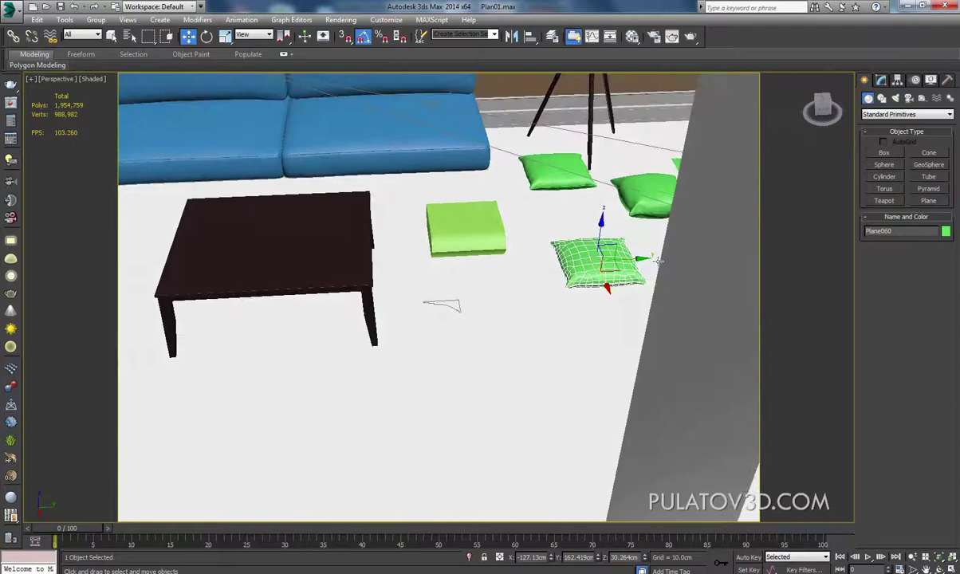
left_click_drag(634, 258, 235, 267, "shift")
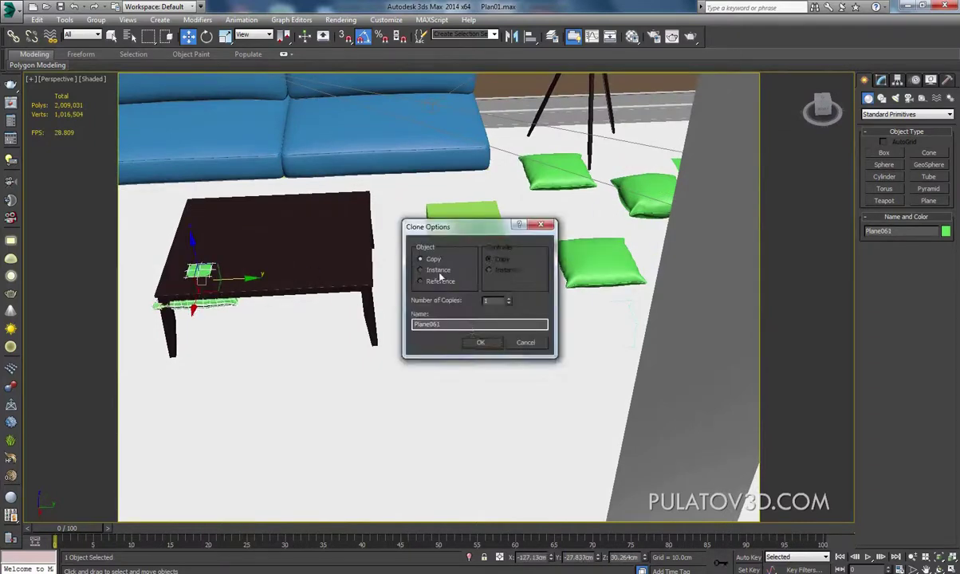
left_click(478, 342)
middle_click_drag(446, 307, 571, 321, "alt")
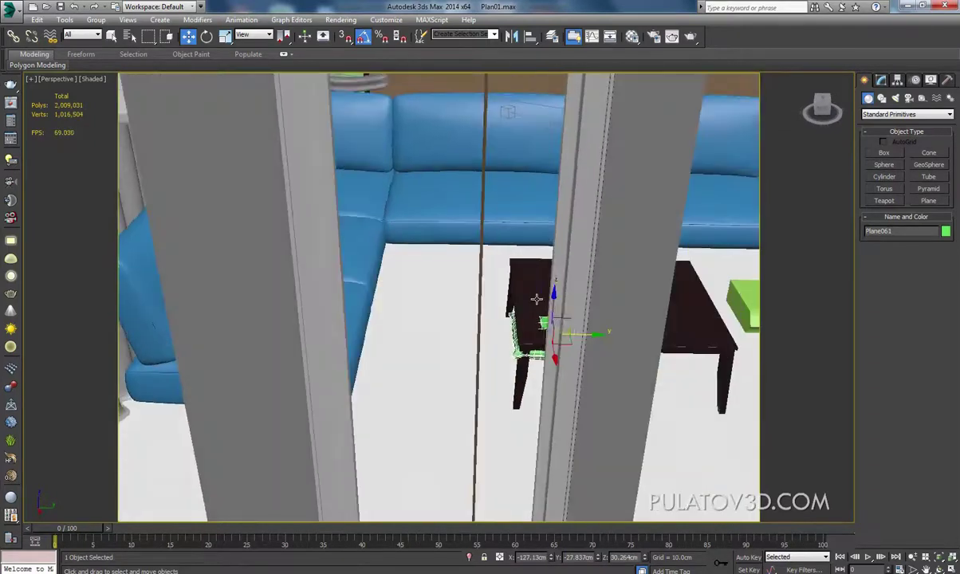
left_click_drag(571, 321, 322, 227)
middle_click_drag(322, 227, 351, 239, "alt")
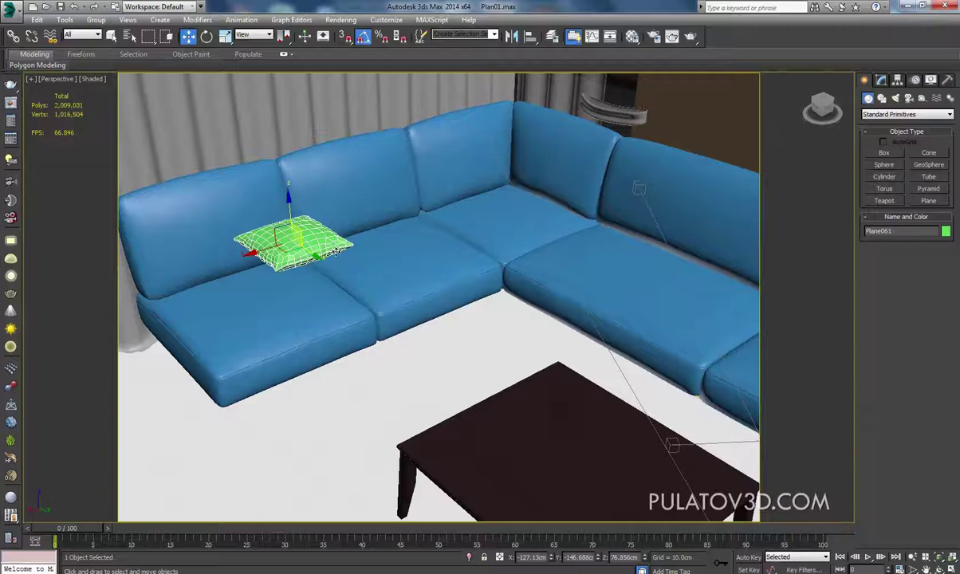
scroll(356, 237, "up", 5)
- Rotate the copied pillow 90° upright and slide it against the sofa backrest
left_click(206, 36)
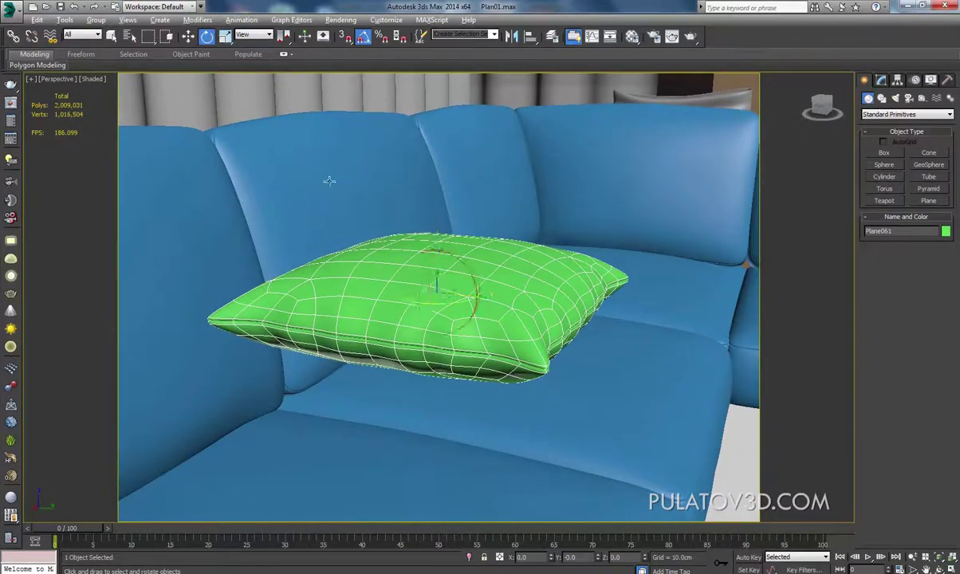
left_click_drag(440, 245, 437, 334)
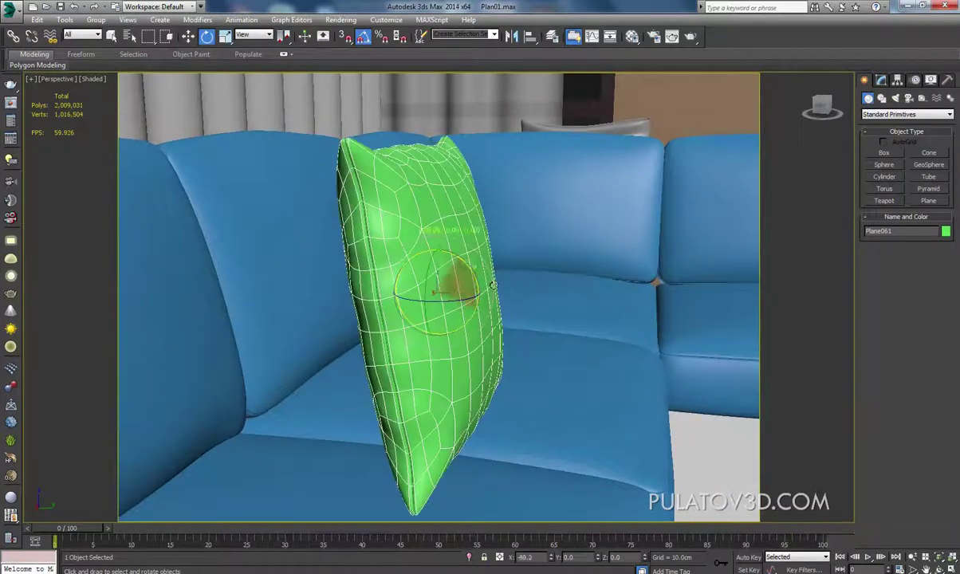
left_click(188, 36)
middle_click_drag(257, 146, 518, 180, "alt")
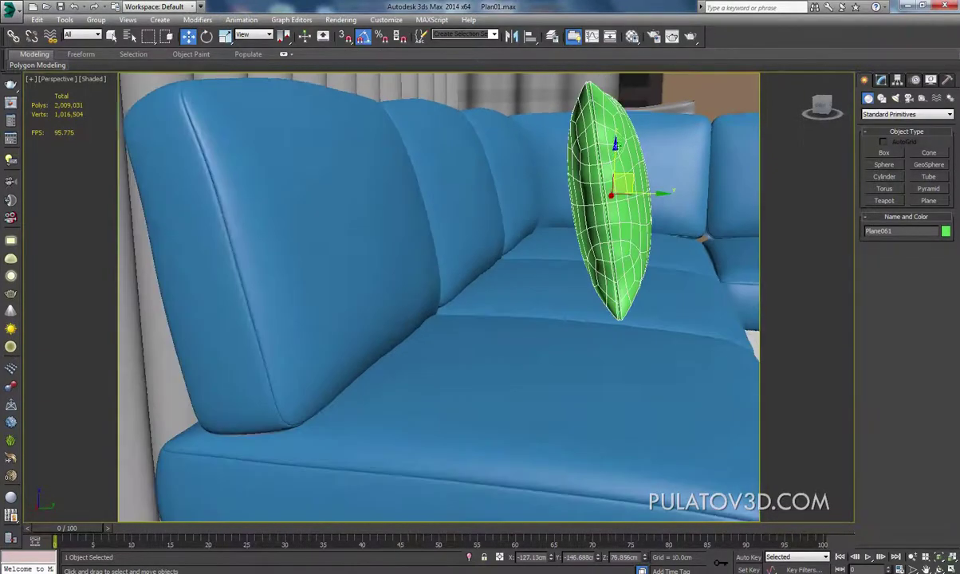
left_click_drag(640, 177, 448, 209)
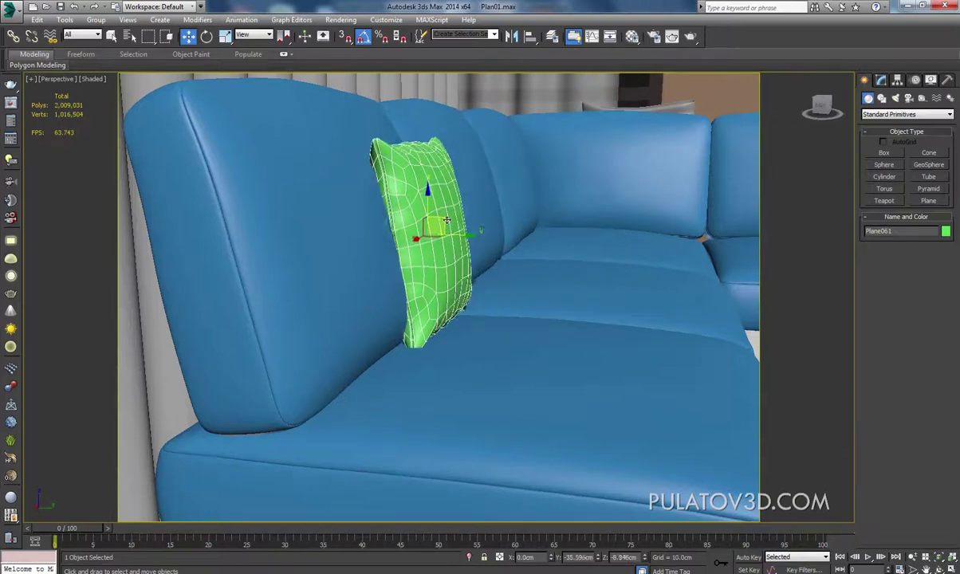
mouse_move(448, 209)
middle_mouse_down("alt")
mouse_move(457, 252)
mouse_move(509, 275)
mouse_move(321, 250)
middle_mouse_up("alt")
scroll(457, 251, "down", 5)
- Inspect the upright pillow from frontal and side views, then select the sofa frame
right_click(323, 238)
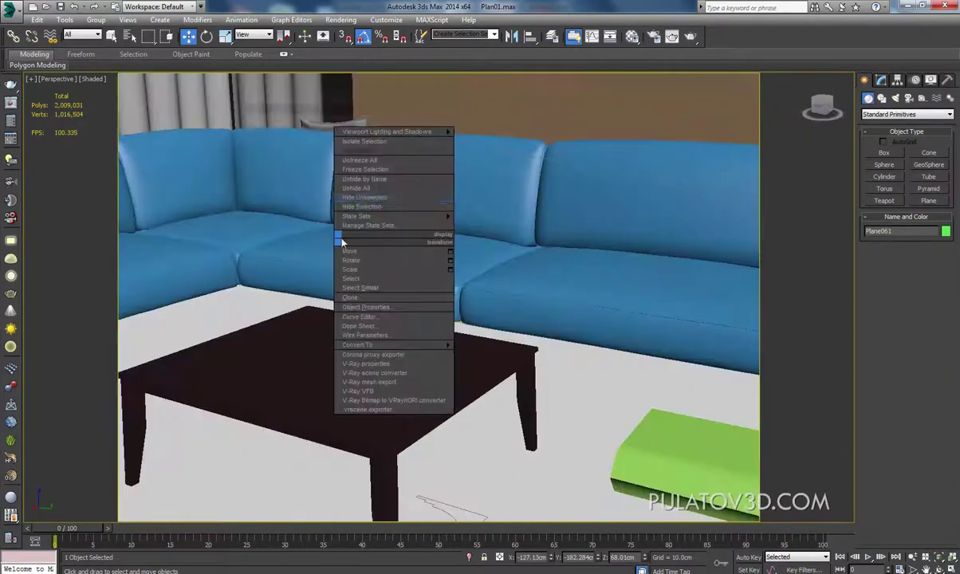
left_click(363, 198)
key("shift+z")
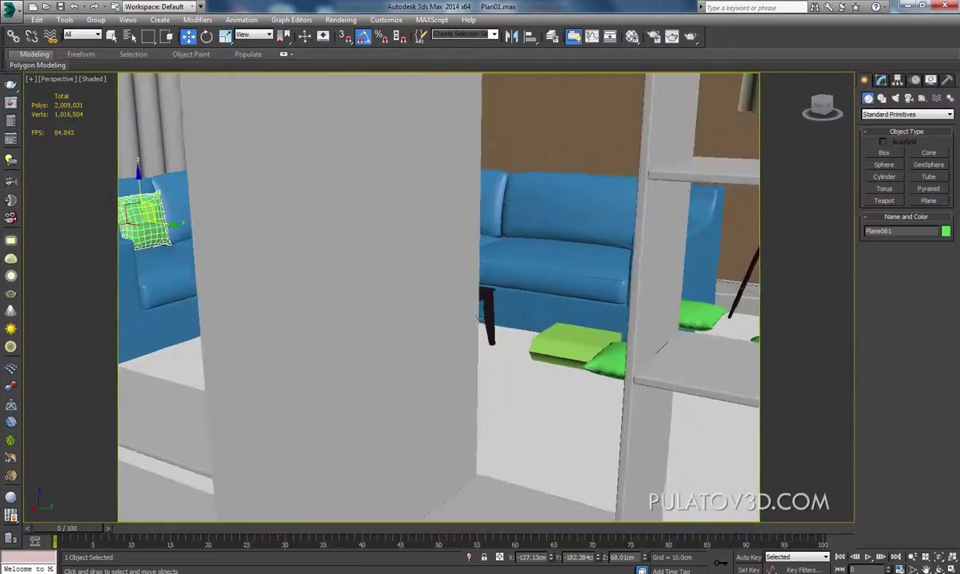
key("shift+z")
key("shift+z")
middle_click_drag(444, 274, 470, 291, "alt")
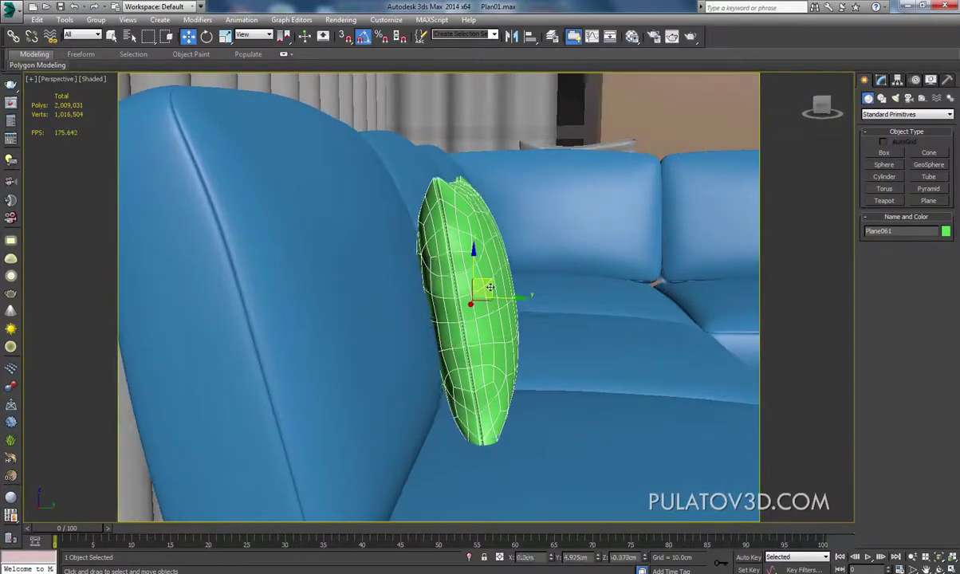
key("shift+z")
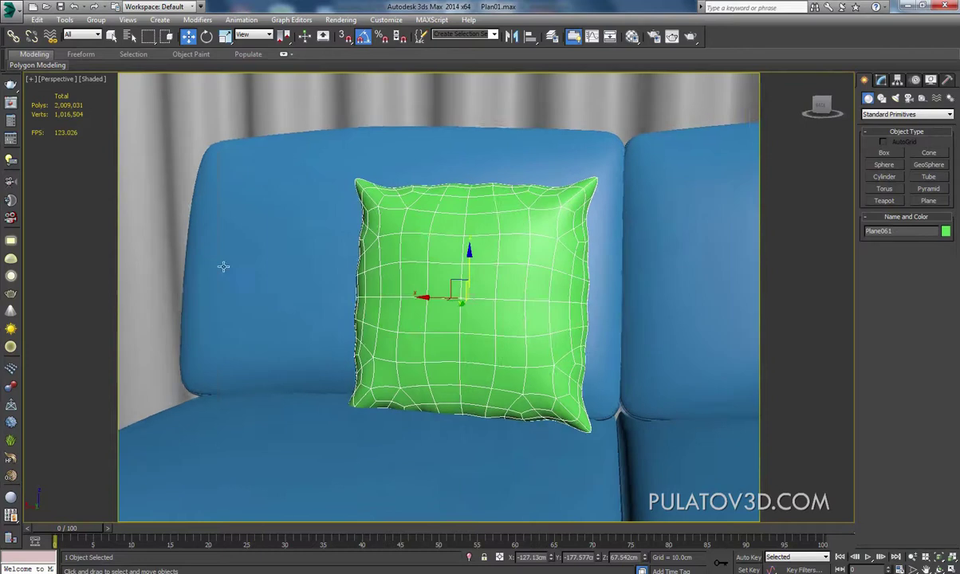
right_click(224, 266)
left_click(247, 217)
key("shift+z")
key("shift+z")
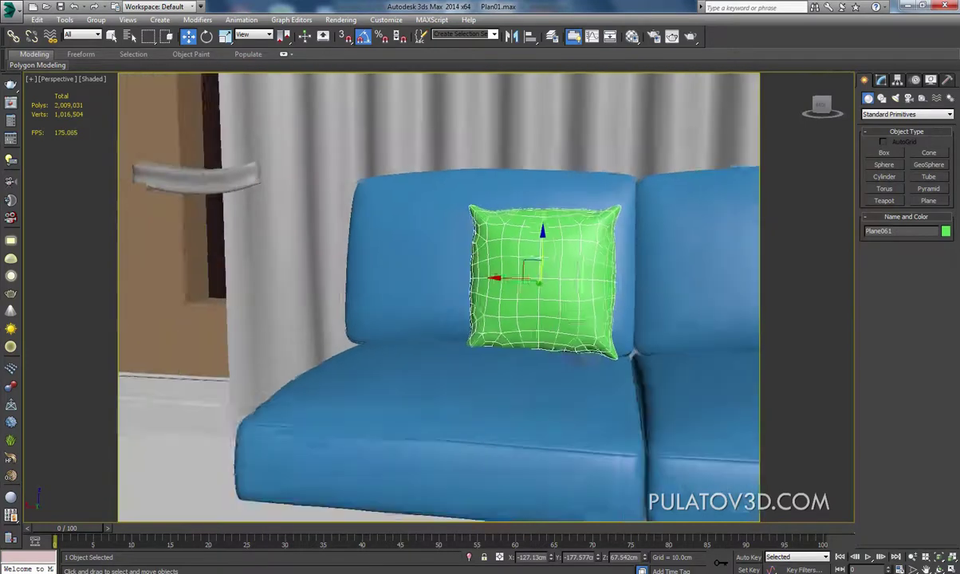
key("shift+z")
left_click(327, 332)
- Check the sofa frame's Object Properties, close them and clear the selection
right_click(276, 290)
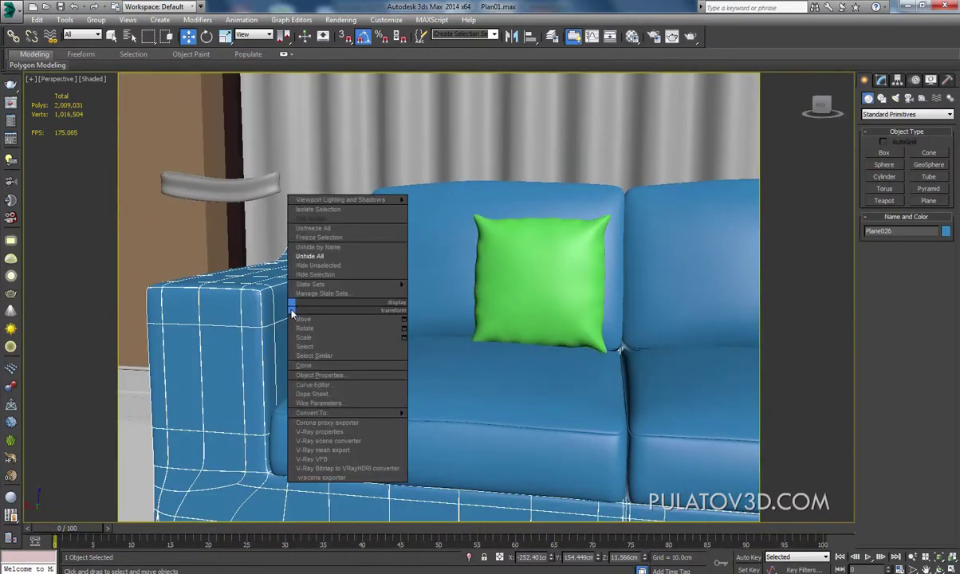
left_click(325, 353)
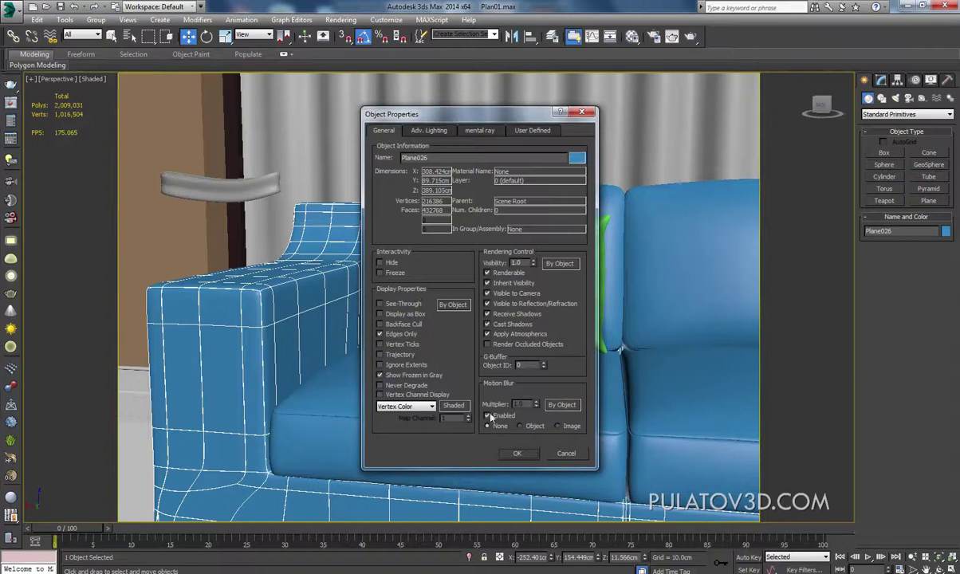
left_click(516, 453)
left_click(145, 200)
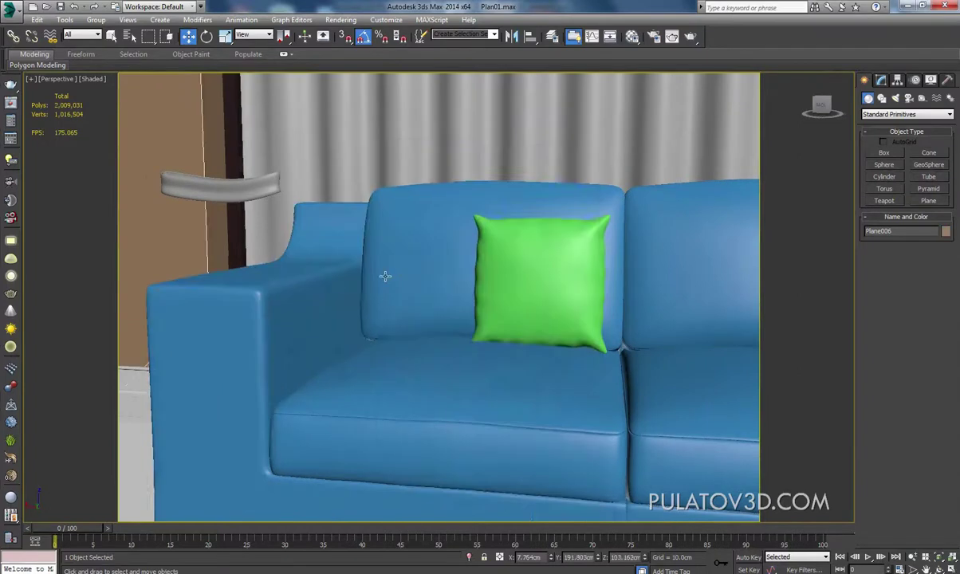
key("shift+z")
key("shift+z")
key("shift+z")
- Reselect the pillow and slide it left along the backrest, nudging it slightly back right
left_click(542, 292)
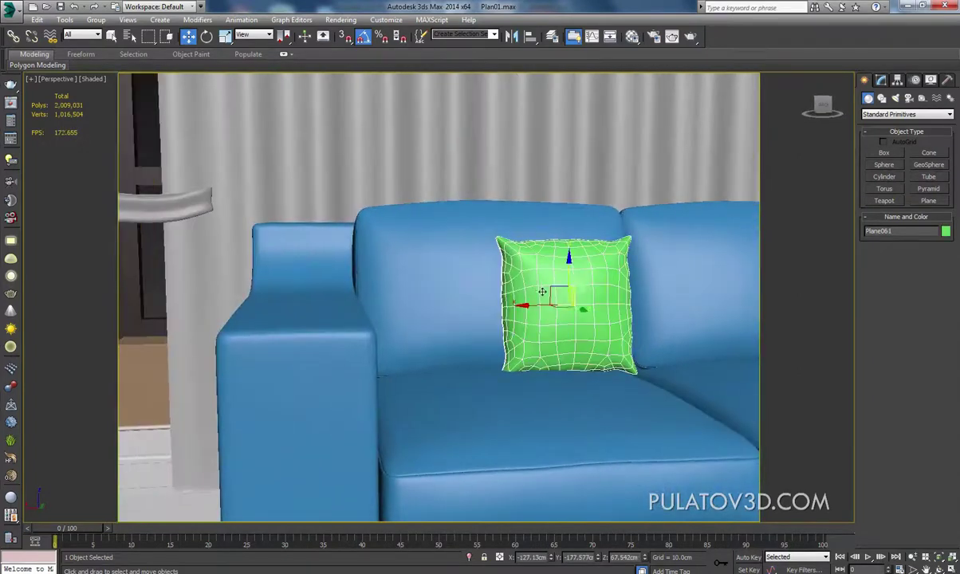
middle_click_drag(542, 292, 425, 285, "alt")
left_click_drag(385, 288, 311, 296)
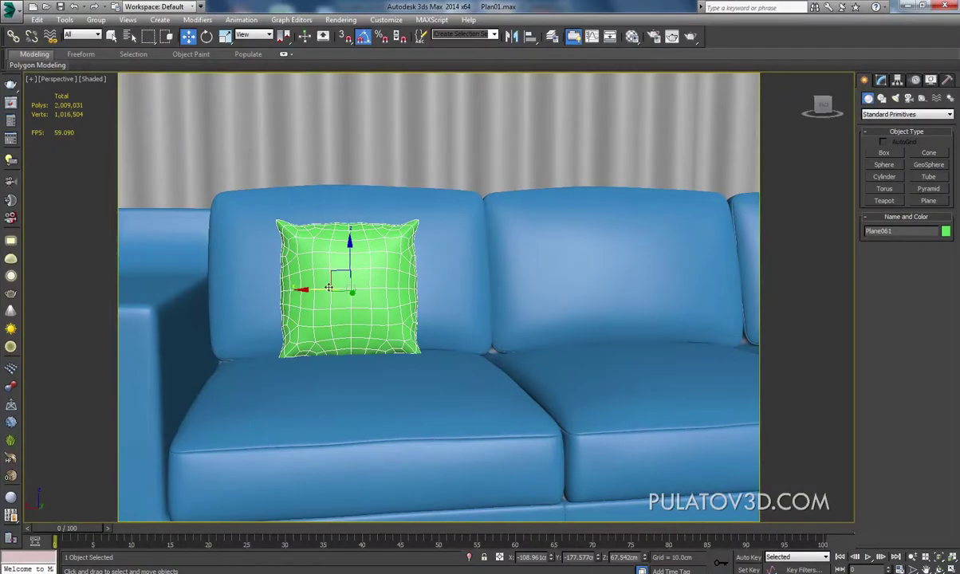
left_click_drag(336, 290, 346, 288)
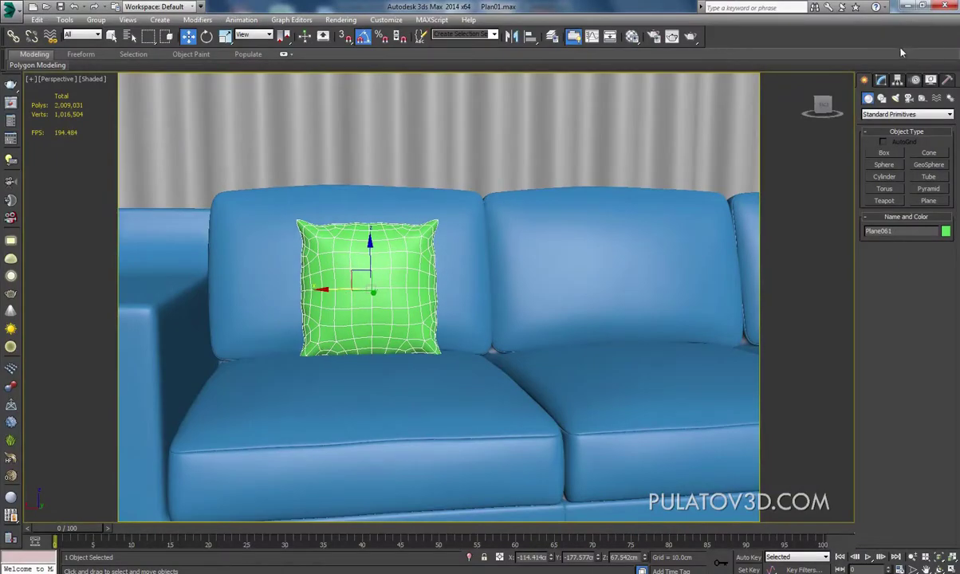
- Select the whole Plane061 mesh in Edit Poly Element mode, undoing a trial scale
left_click(881, 79)
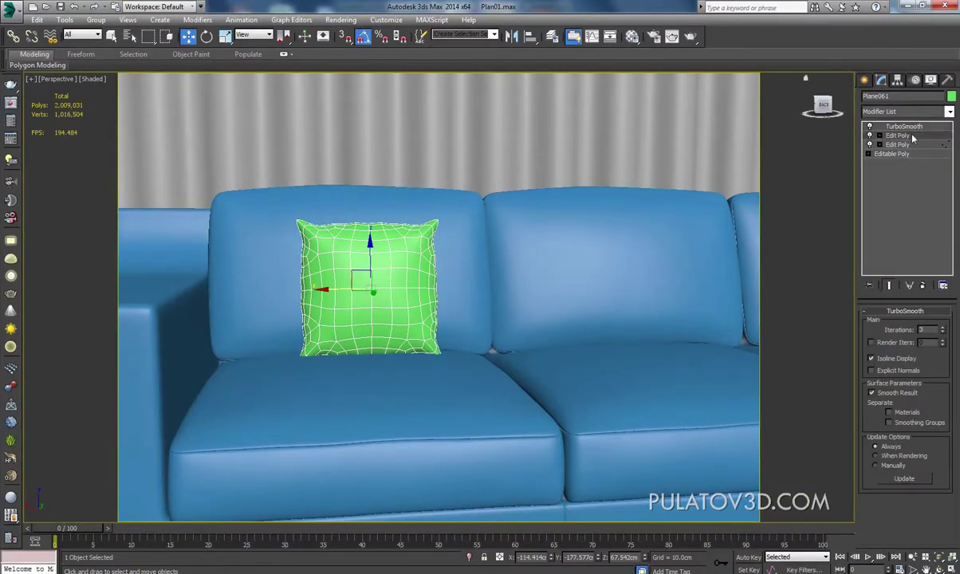
left_click(897, 145)
left_click(931, 391)
key("ctrl+a")
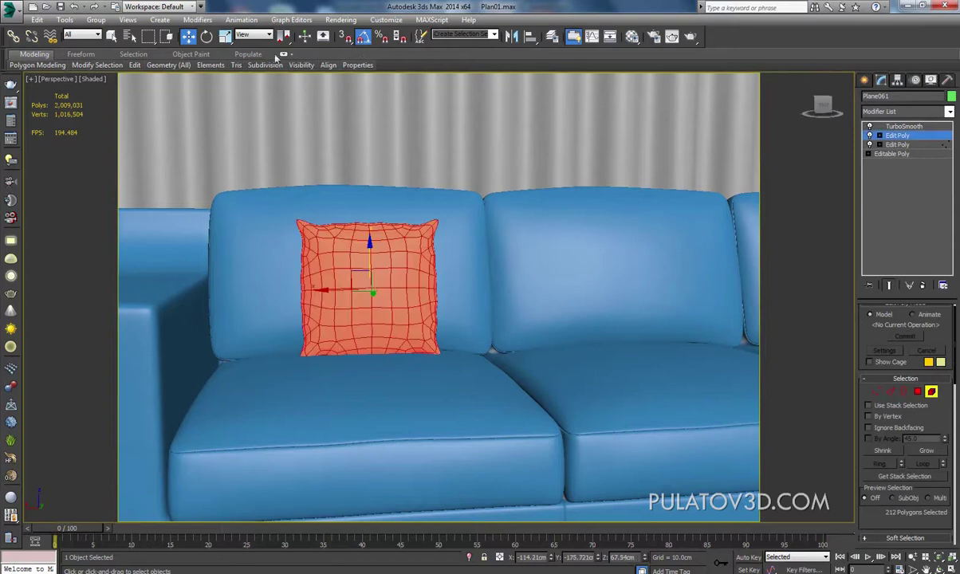
left_click(226, 37)
left_click_drag(316, 295, 306, 295)
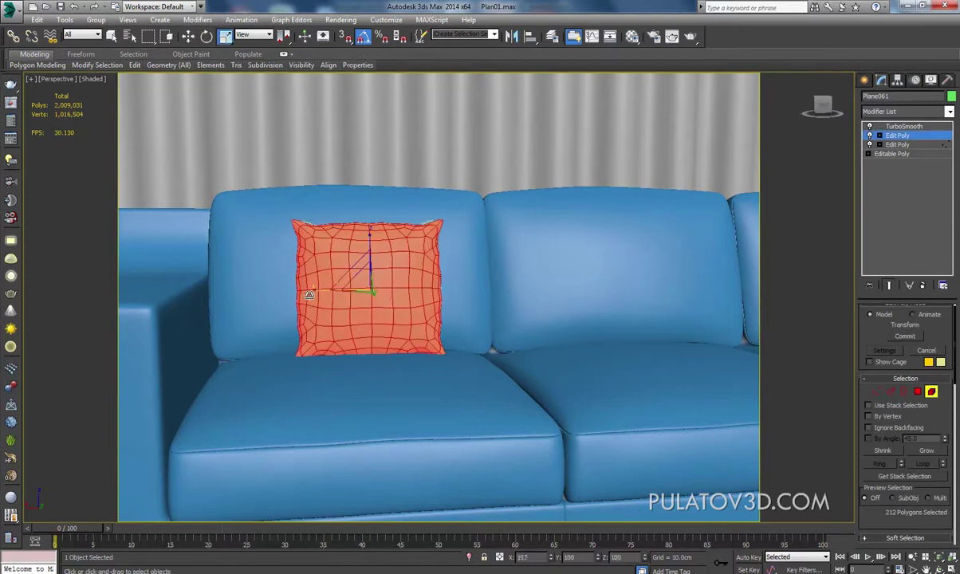
key("ctrl+z")
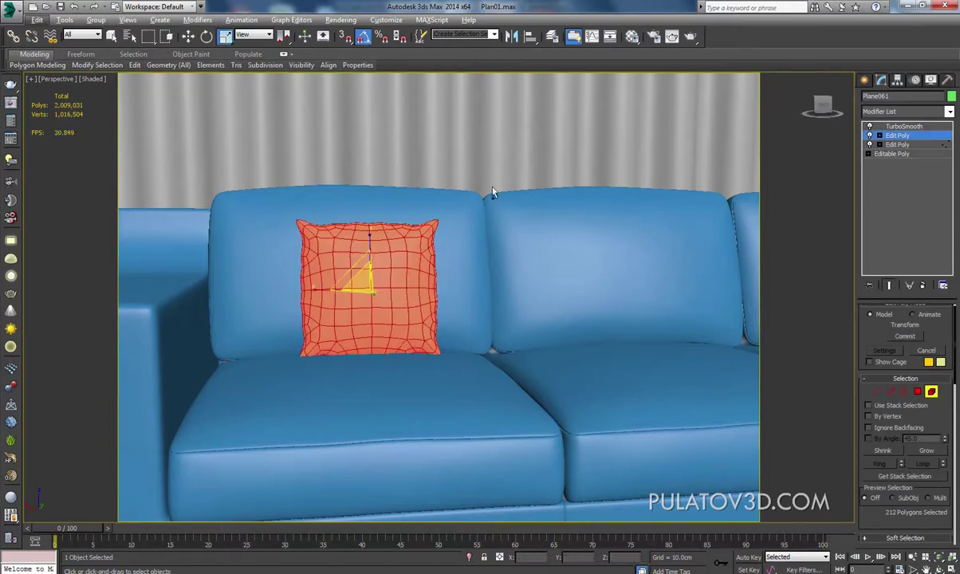
- Weld the pillow's vertices at 0.01 cm, reducing 474 vertices to 426
left_click(877, 392)
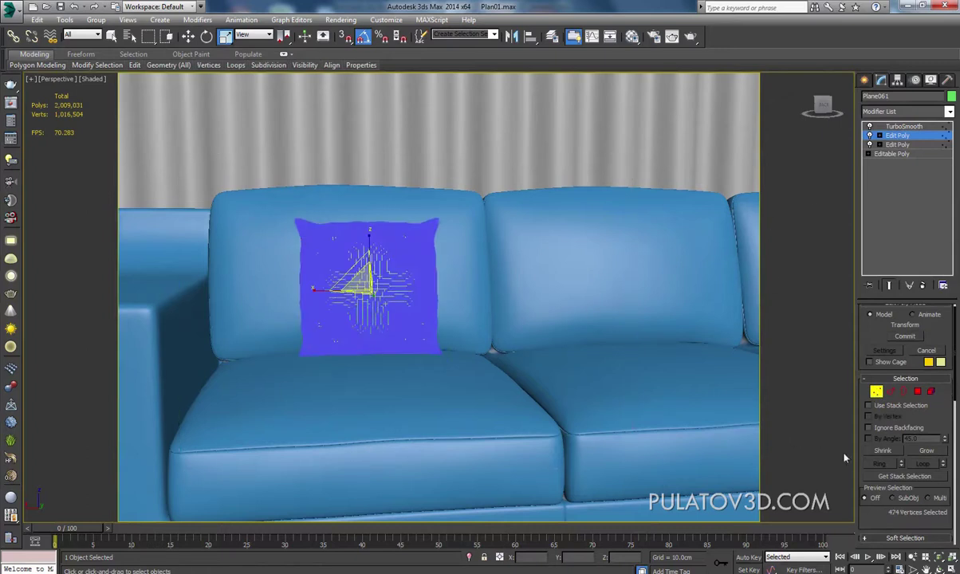
scroll(893, 415, "down", 5)
left_click(943, 391)
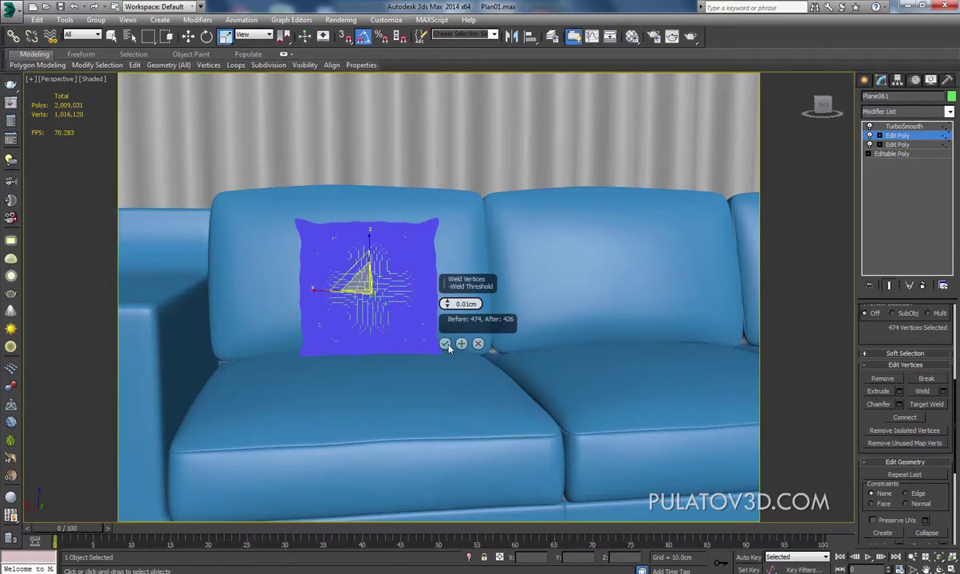
left_click(446, 344)
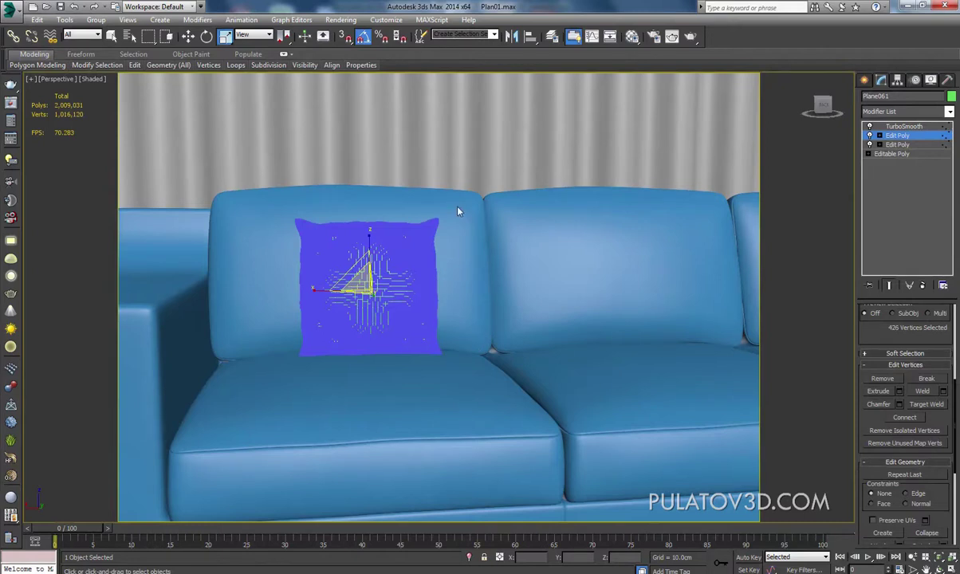
- Scale the pillow vertices to 119% on X and move them to recentre it
left_click_drag(306, 291, 307, 292)
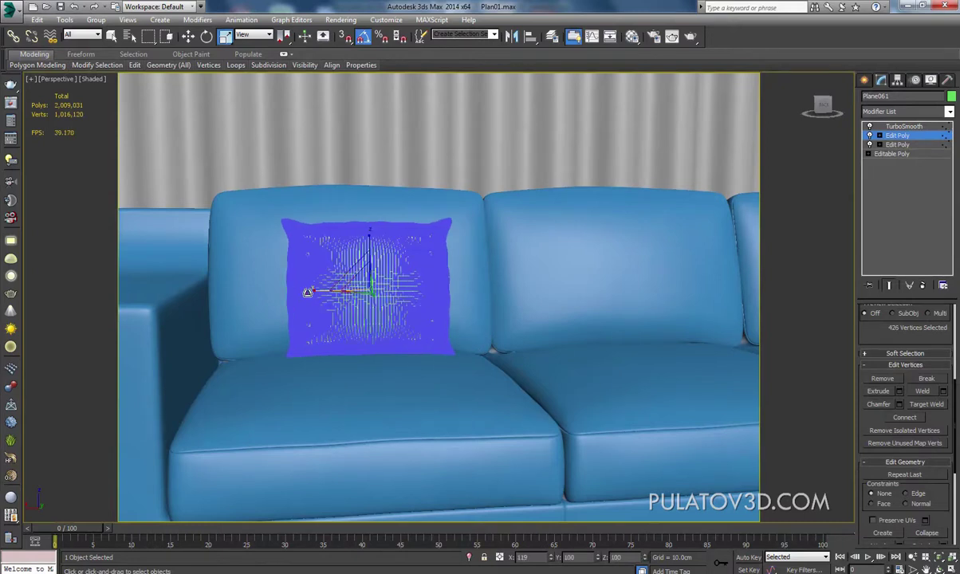
left_click(188, 36)
middle_click_drag(364, 272, 332, 257, "alt")
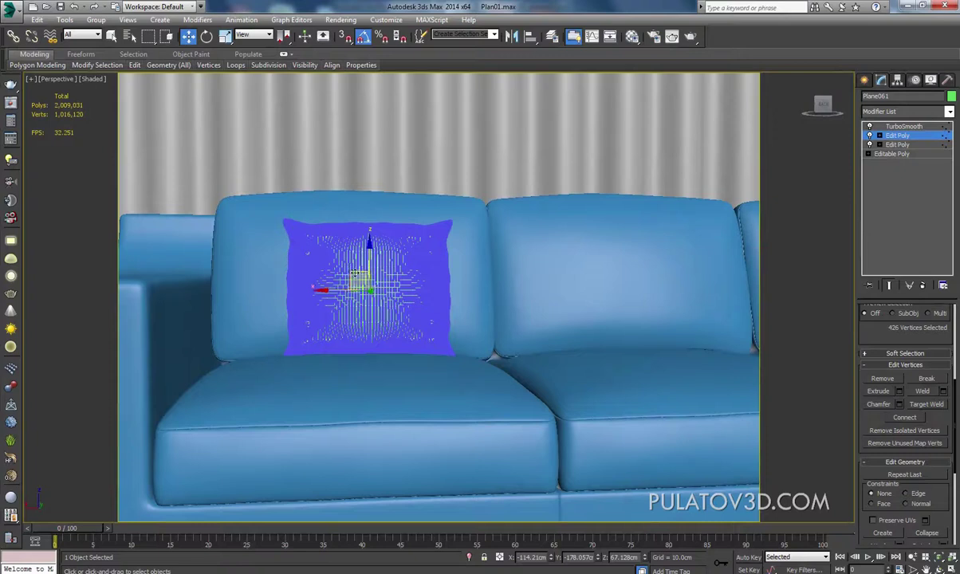
mouse_move(360, 279)
left_mouse_down()
mouse_move(367, 263)
mouse_move(382, 263)
left_mouse_up()
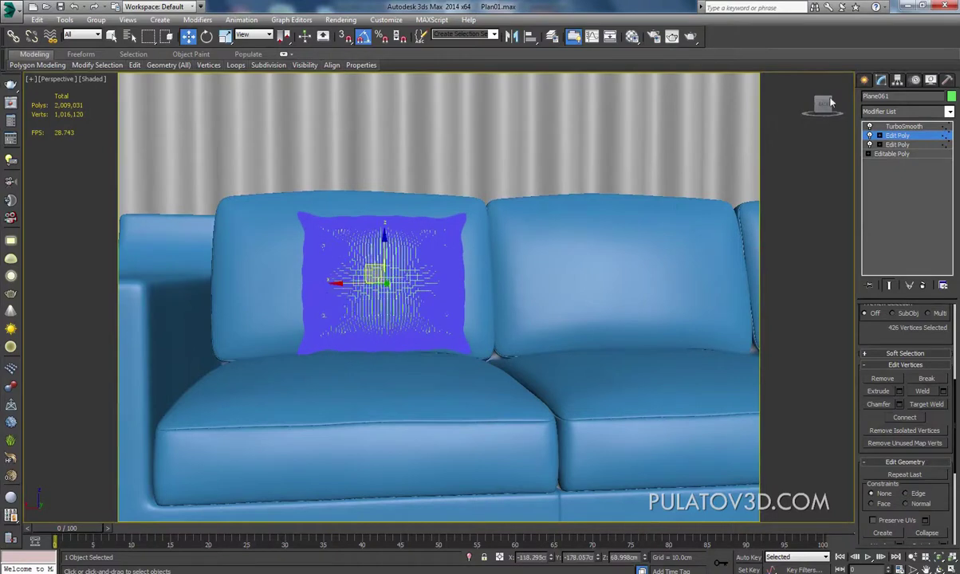
mouse_move(416, 261)
middle_mouse_down("alt")
mouse_move(461, 343)
mouse_move(482, 279)
mouse_move(517, 231)
mouse_move(468, 265)
middle_mouse_up("alt")
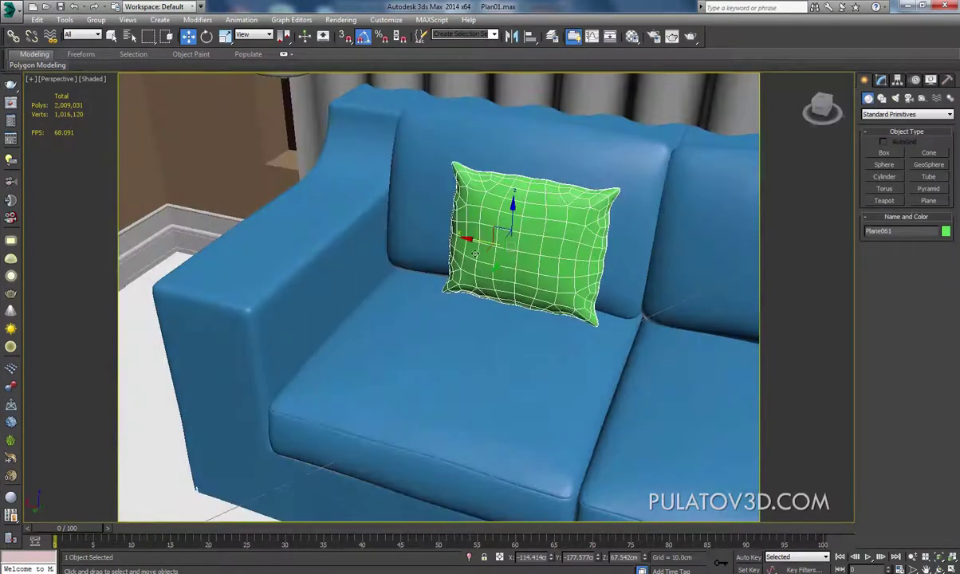
- Clone the pillow down-left and scale it narrower in Edit Poly Element mode
left_click_drag(485, 254, 362, 315, "shift")
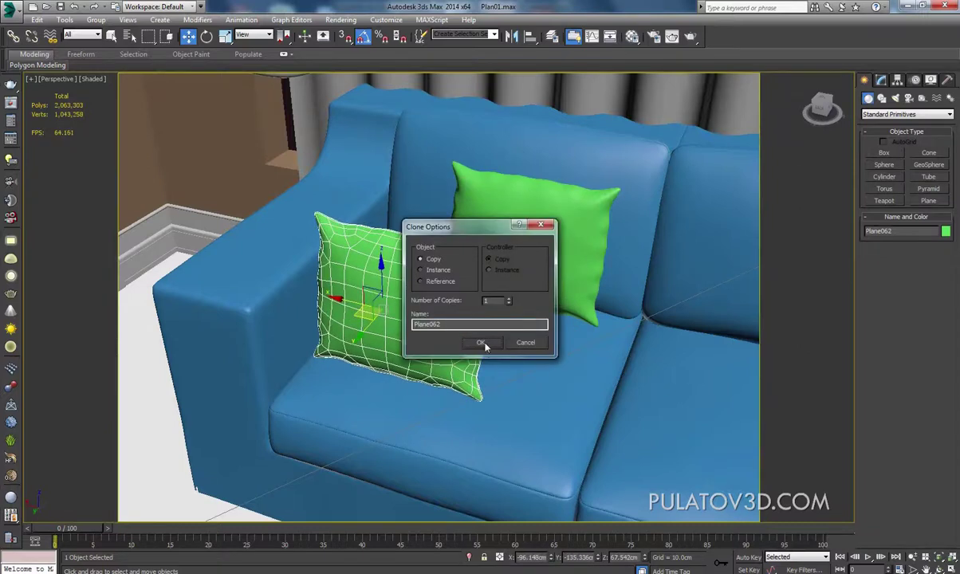
left_click(480, 343)
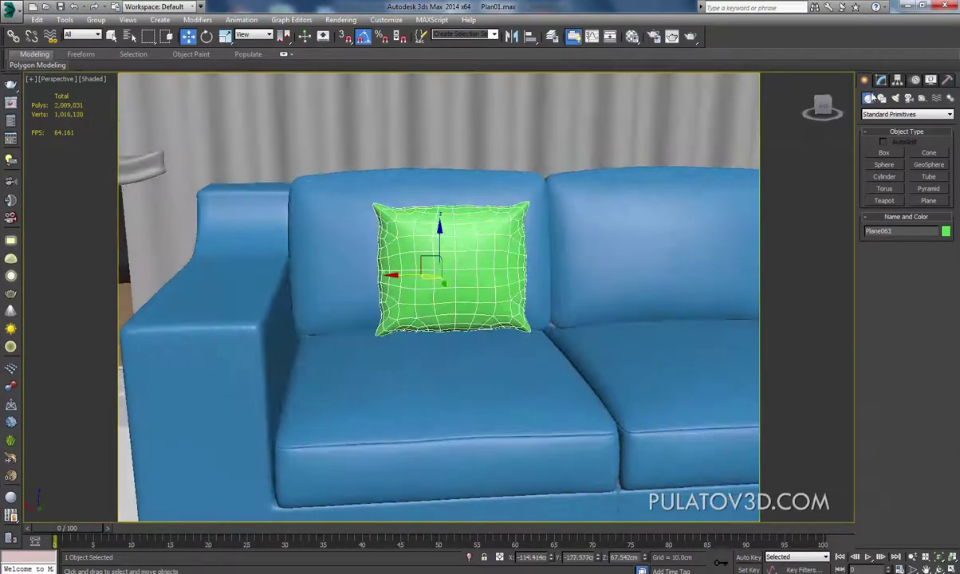
left_click(880, 80)
left_click(893, 144)
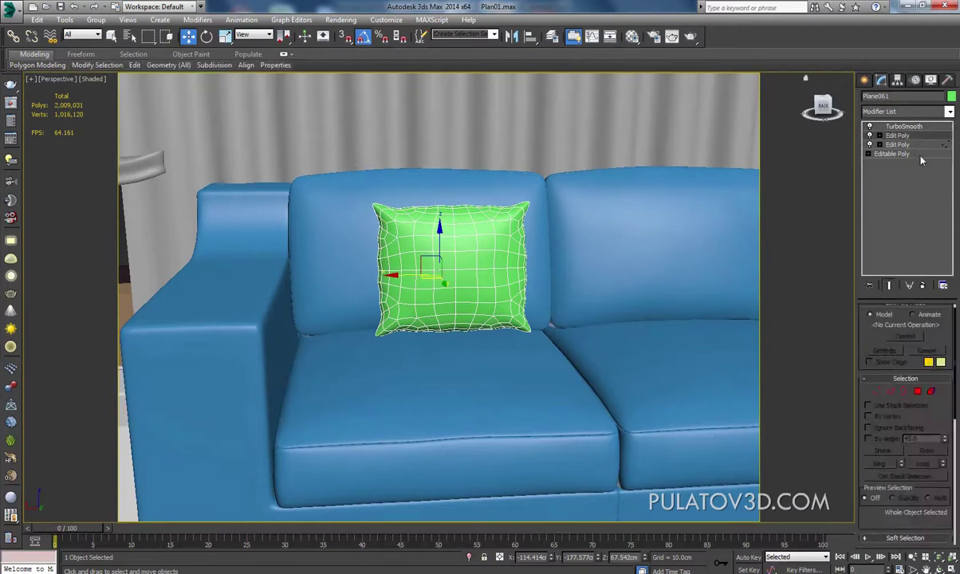
left_click(931, 392)
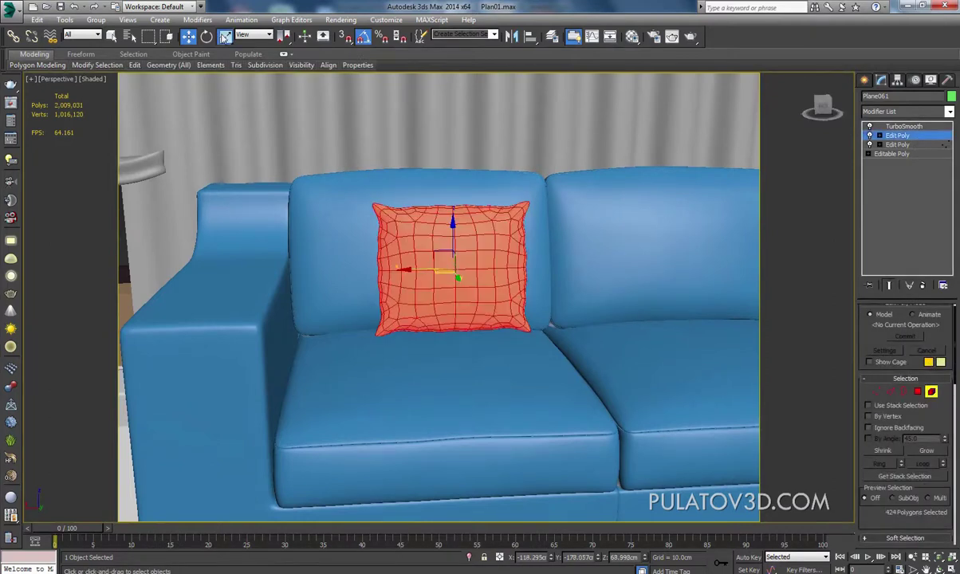
left_click(225, 36)
left_click_drag(404, 281, 401, 272)
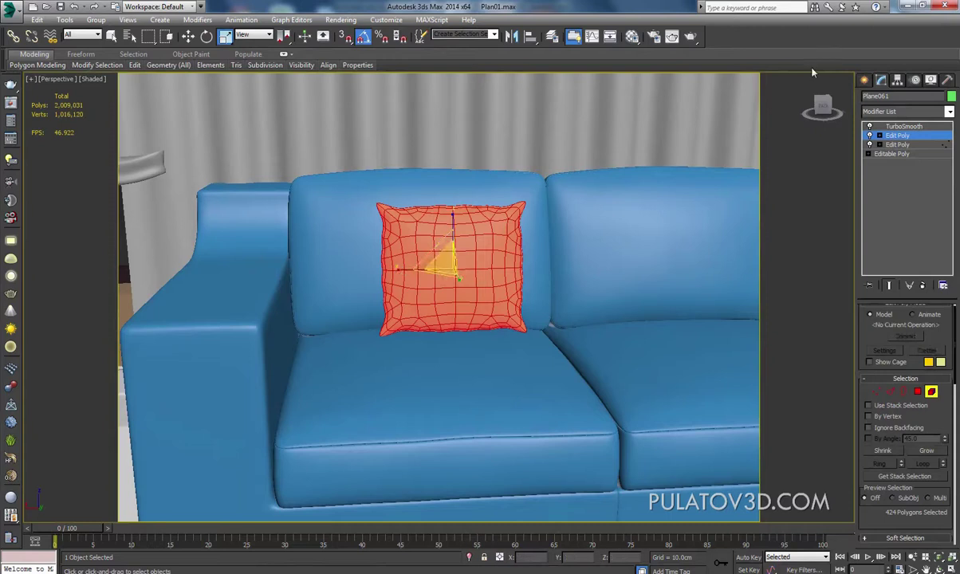
left_click(864, 79)
- Clone the narrowed pillow, turn it 90° sideways and push it against the left armrest
mouse_move(511, 303)
middle_mouse_down("alt")
mouse_move(450, 289)
mouse_move(391, 255)
middle_mouse_up("alt")
left_click(174, 37)
left_click_drag(391, 255, 293, 288, "shift")
left_click(482, 342)
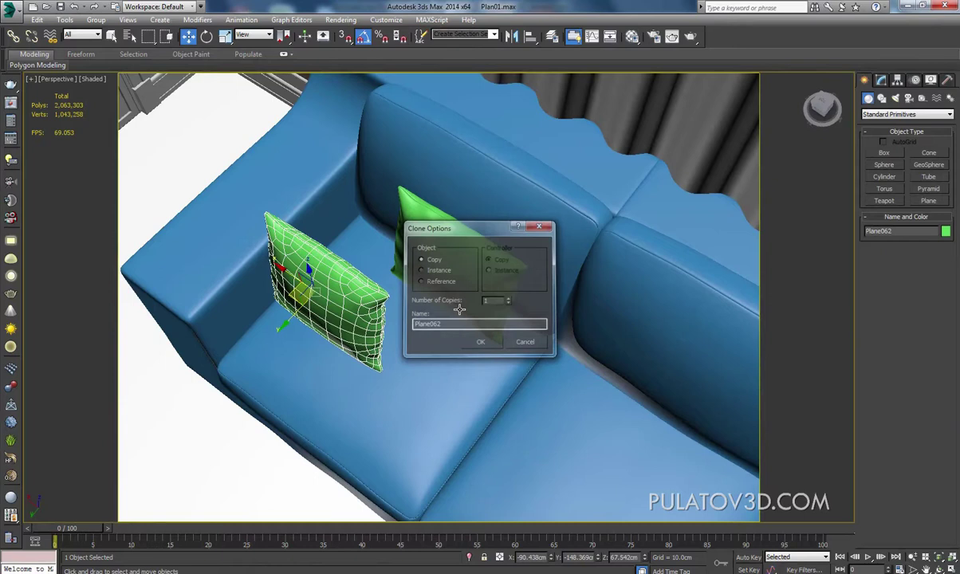
left_click(207, 36)
left_click_drag(322, 343, 367, 307)
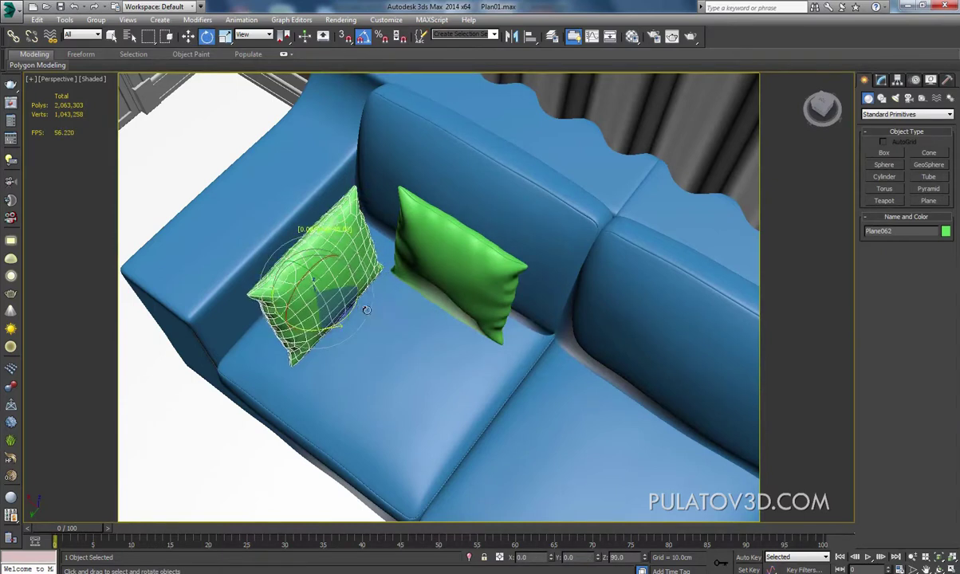
left_click(189, 36)
middle_click_drag(255, 223, 230, 197, "alt")
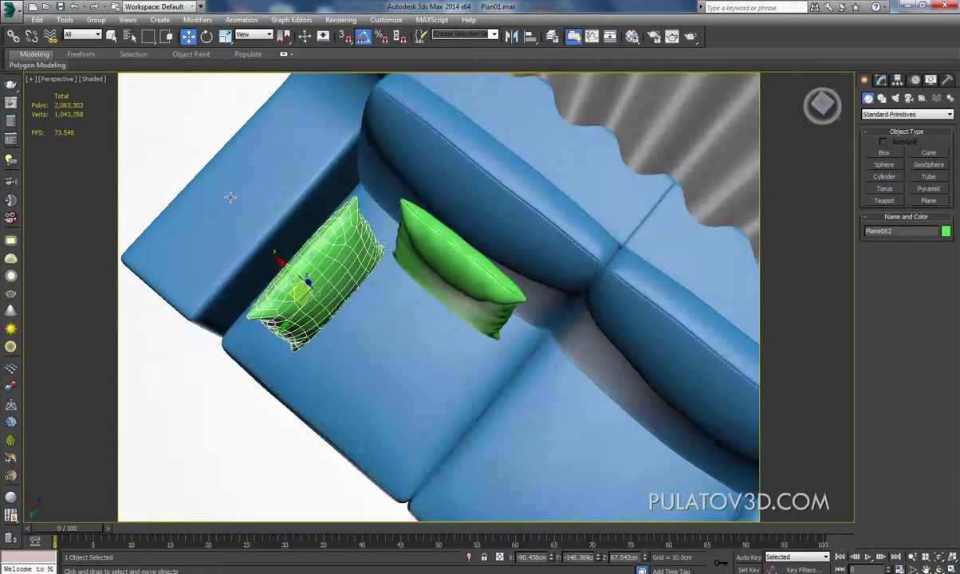
left_click_drag(283, 289, 267, 260)
mouse_move(267, 259)
middle_mouse_down("alt")
mouse_move(328, 198)
mouse_move(308, 223)
middle_mouse_up("alt")
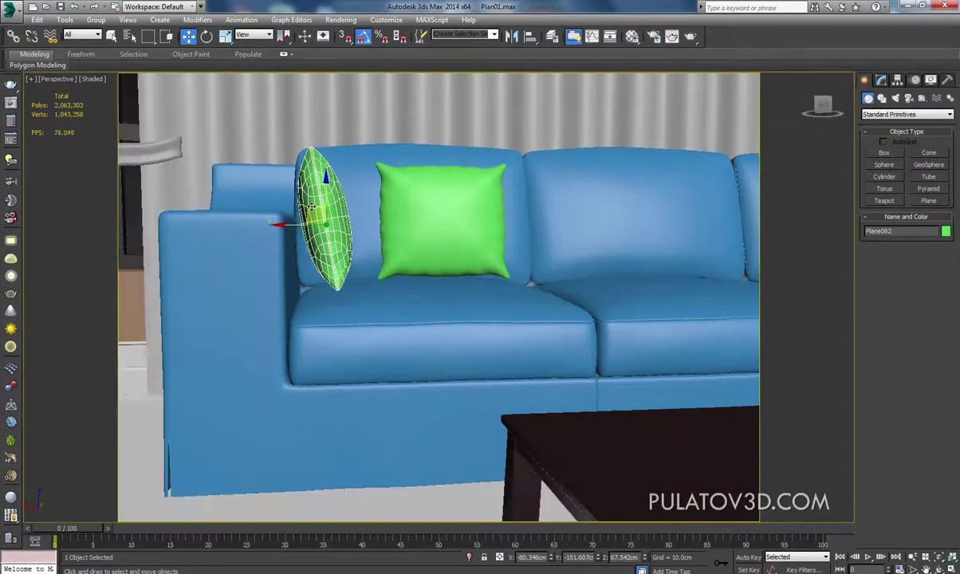
left_click_drag(308, 224, 303, 226)
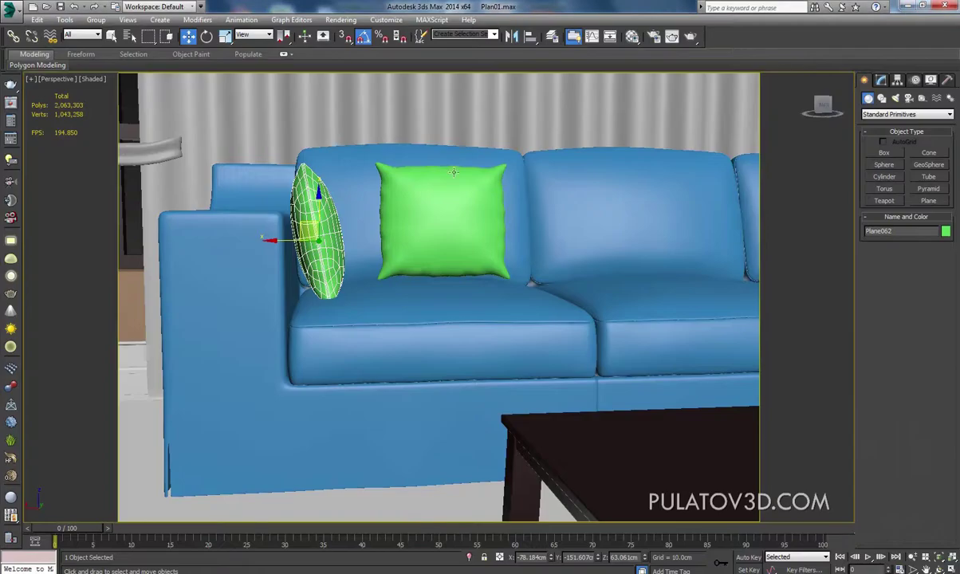
- Copy the square backrest pillow onto the next backrest cushion to the right
left_click(439, 215)
middle_click_drag(440, 215, 343, 212)
left_click_drag(344, 211, 503, 214, "shift")
left_click(481, 342)
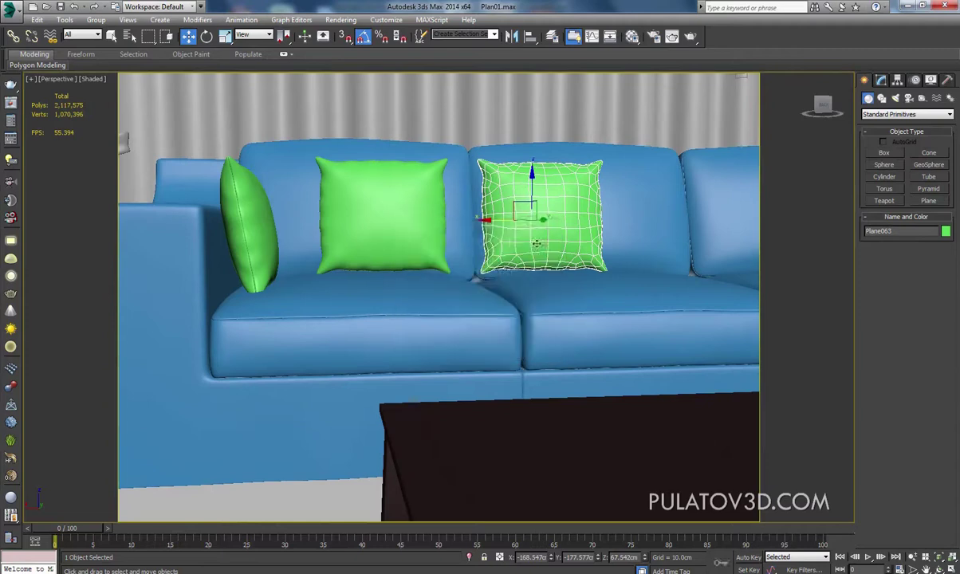
middle_click_drag(504, 201, 429, 202)
left_click_drag(433, 198, 431, 210)
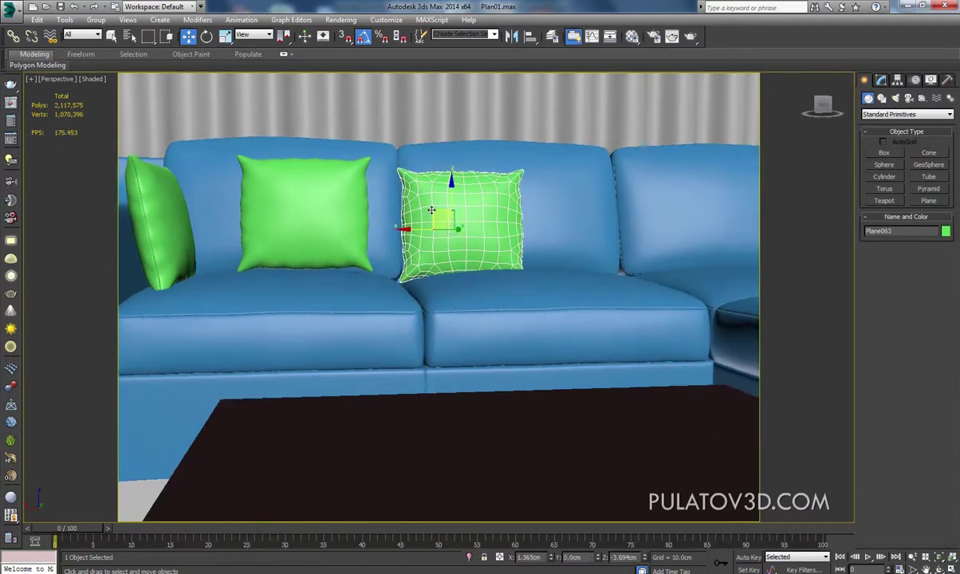
middle_click_drag(430, 210, 430, 212, "alt")
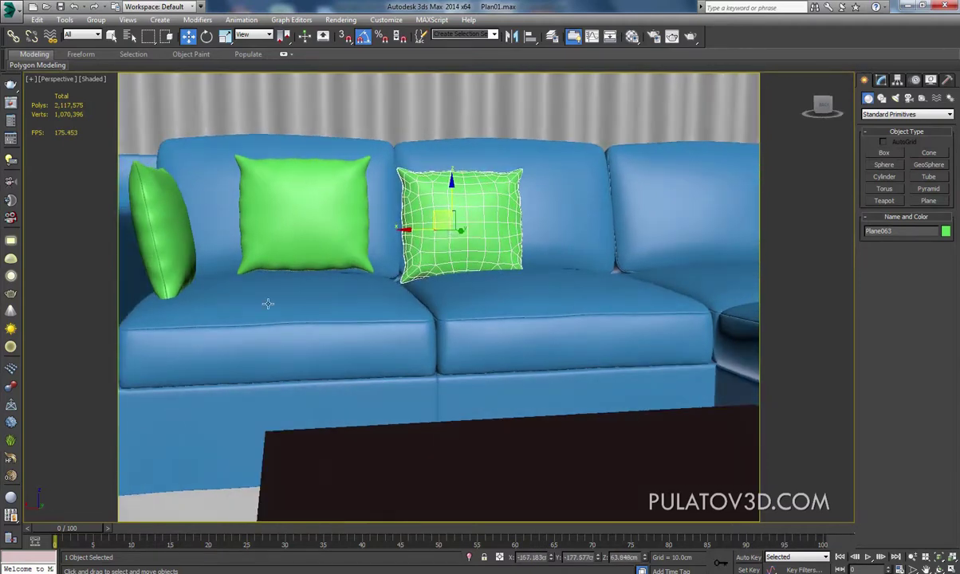
- Clone the right square pillow further right and shrink the copy to about 90%
left_click(326, 205)
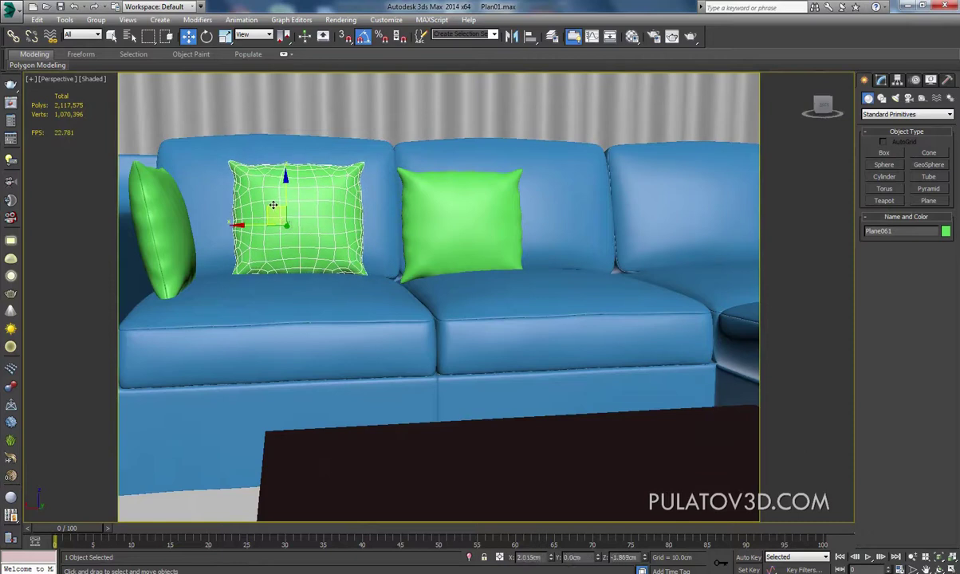
middle_click_drag(279, 199, 326, 295, "alt")
left_click(370, 237)
left_click_drag(370, 236, 484, 237, "shift")
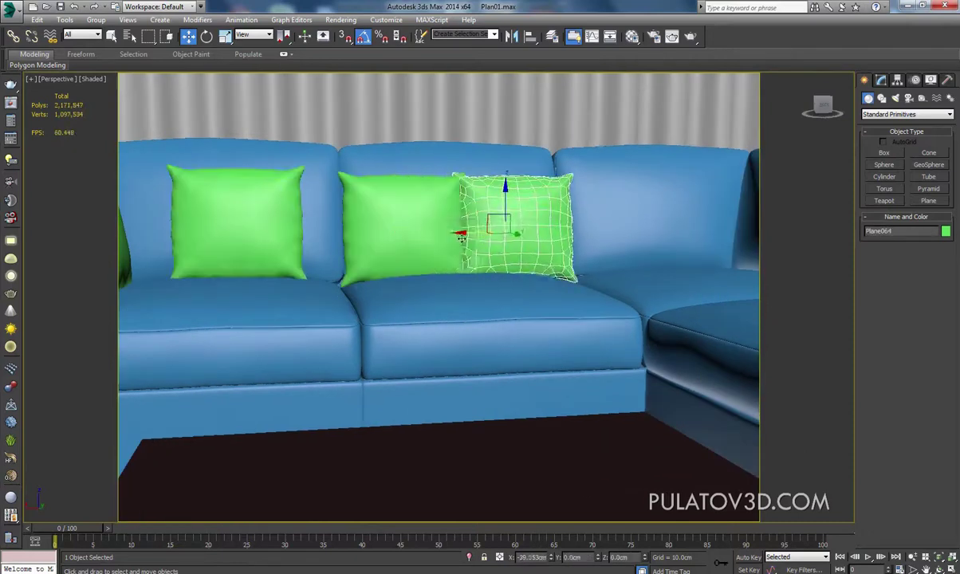
left_click(476, 343)
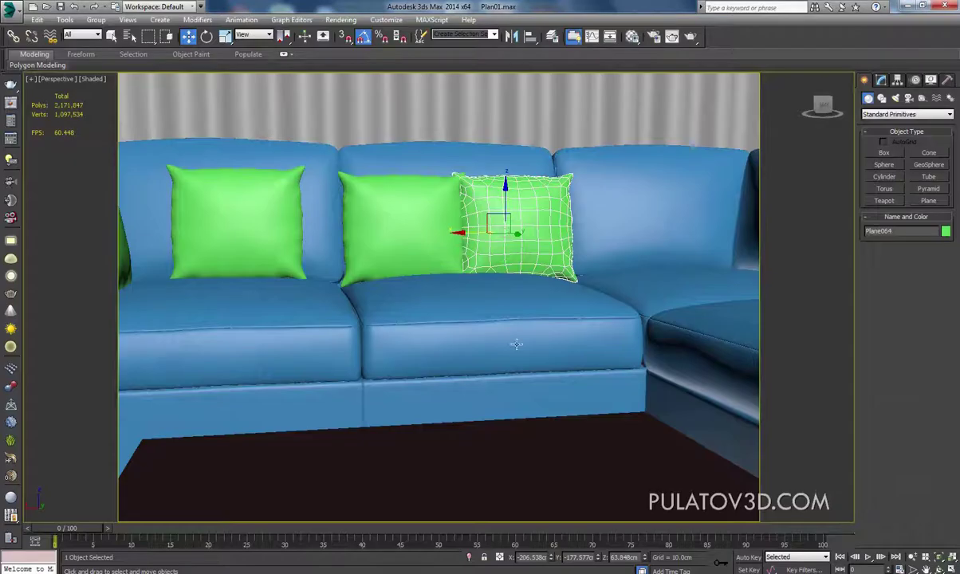
mouse_move(514, 343)
middle_mouse_down()
mouse_move(455, 302)
mouse_move(428, 165)
middle_mouse_up()
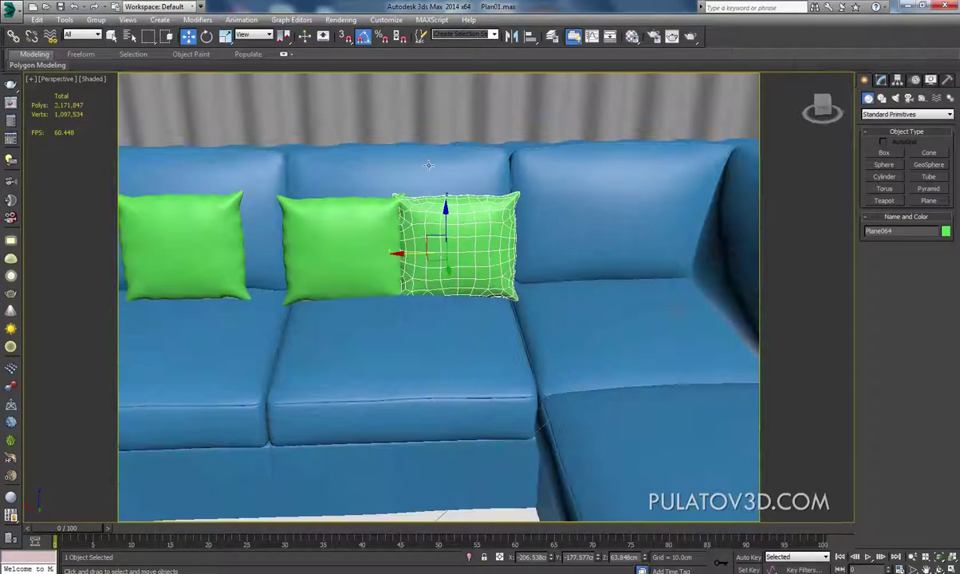
left_click(225, 36)
left_click_drag(435, 241, 443, 253)
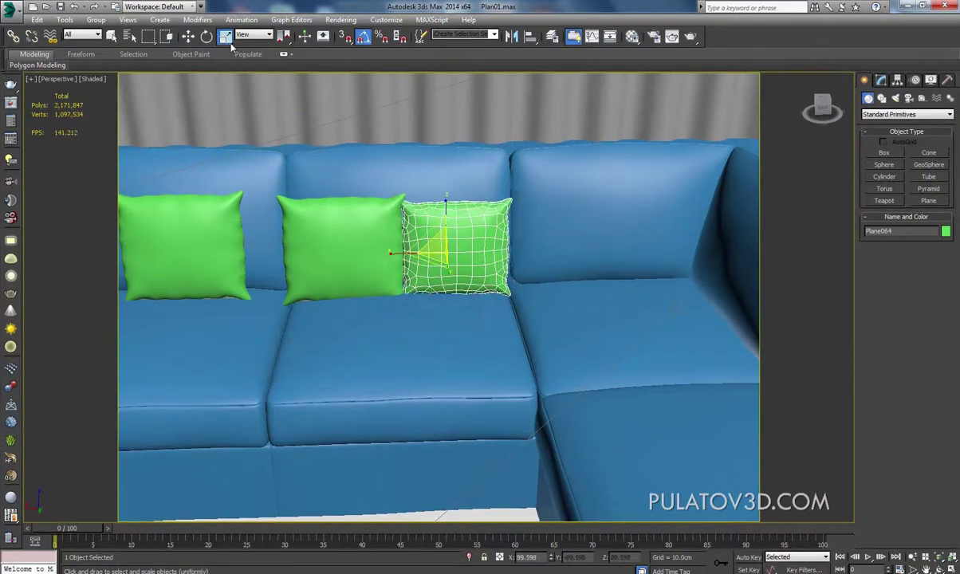
- Tilt the smaller pillow about 15° and slide it left against its neighbour
left_click(189, 36)
middle_click_drag(447, 319, 478, 287, "alt")
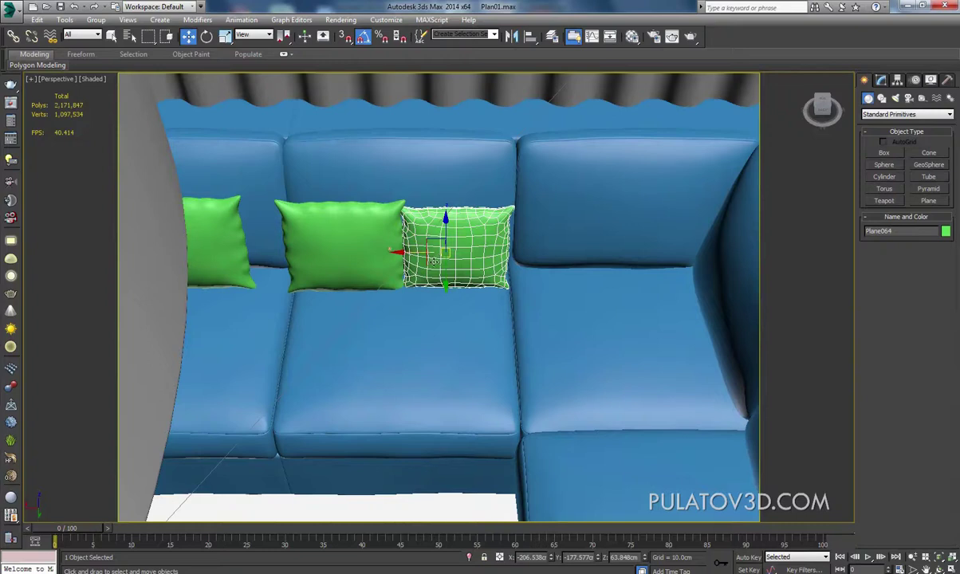
left_click_drag(433, 261, 408, 263)
middle_click_drag(408, 263, 307, 117, "alt")
left_click(206, 36)
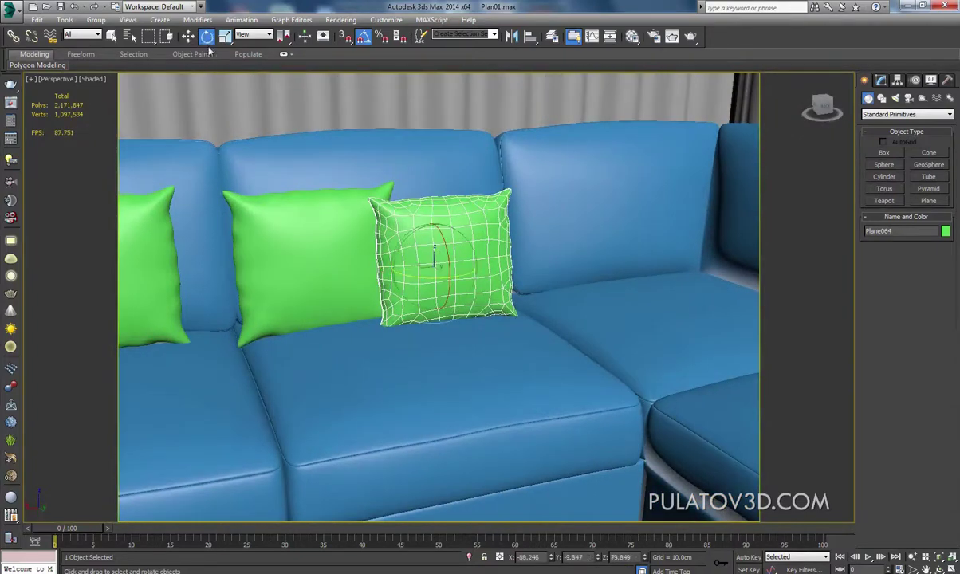
middle_click_drag(362, 230, 367, 273, "alt")
left_click_drag(414, 286, 396, 272)
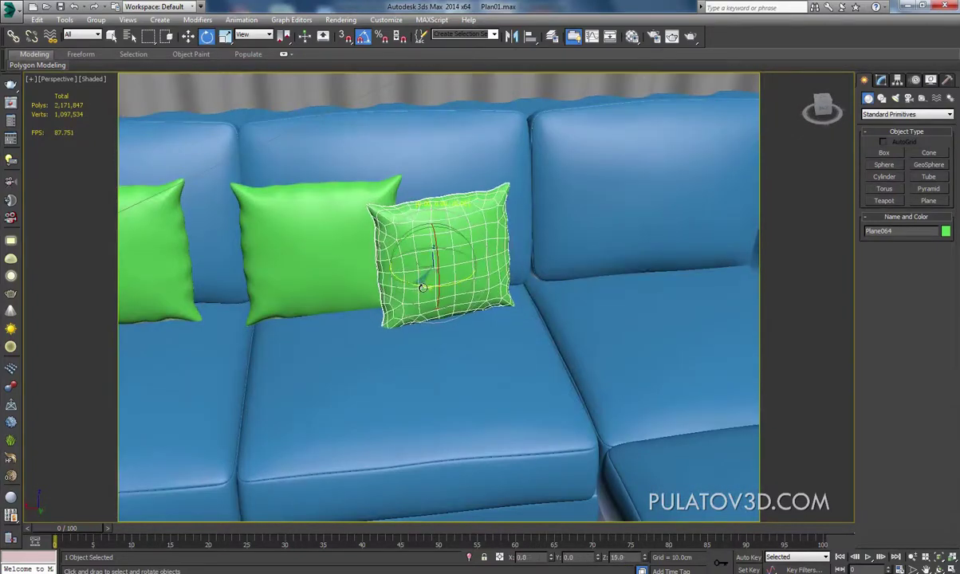
left_click(189, 36)
middle_click_drag(374, 239, 403, 221, "alt")
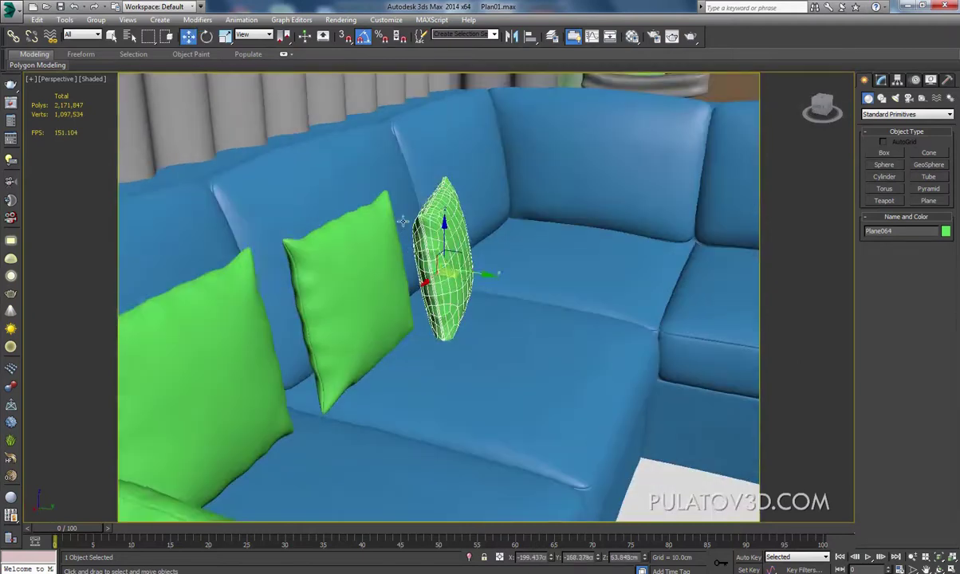
left_click_drag(453, 277, 437, 280)
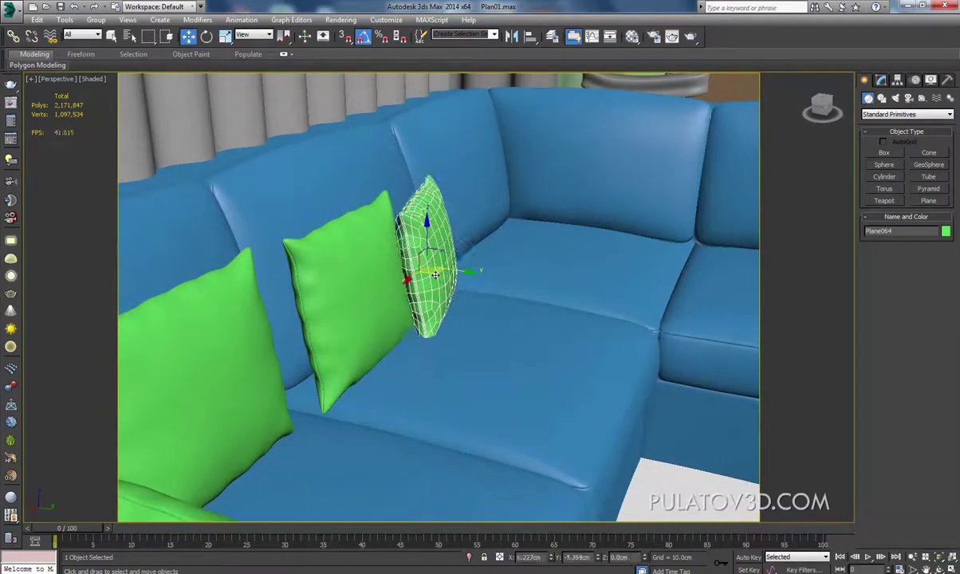
- Select the left pillow of the overlapping pair and drag a copy toward the corner
middle_click_drag(464, 288, 257, 266, "alt")
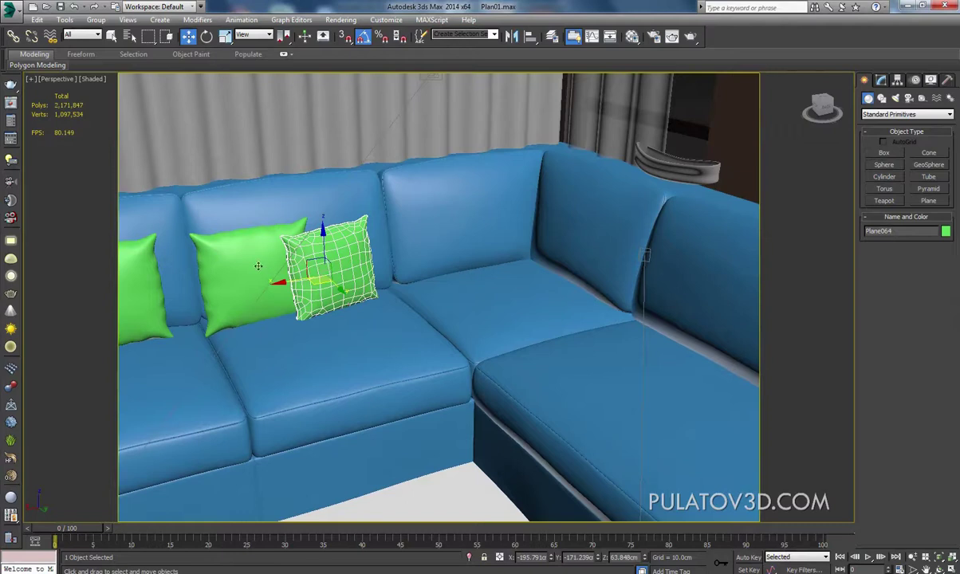
left_click(258, 266)
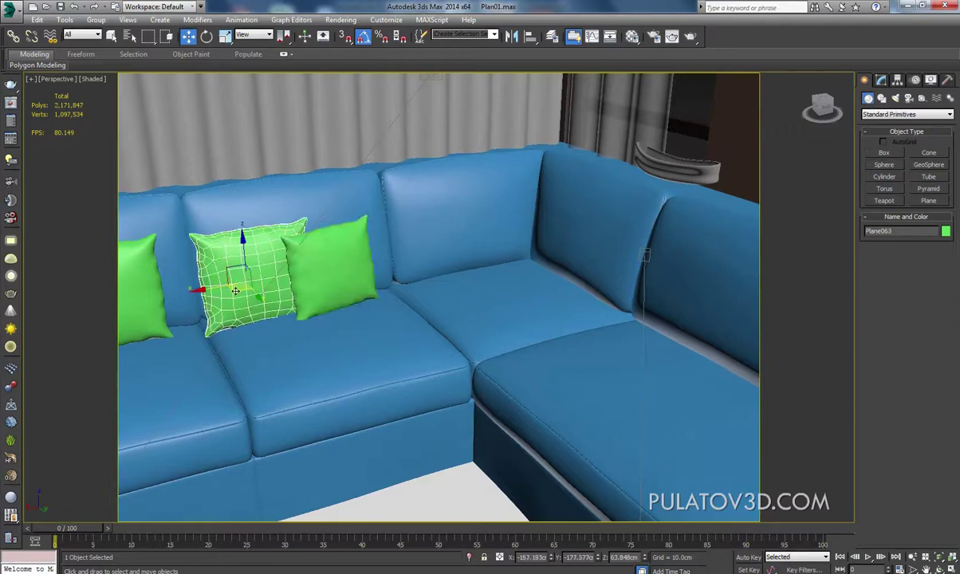
left_click_drag(235, 291, 494, 289, "shift")
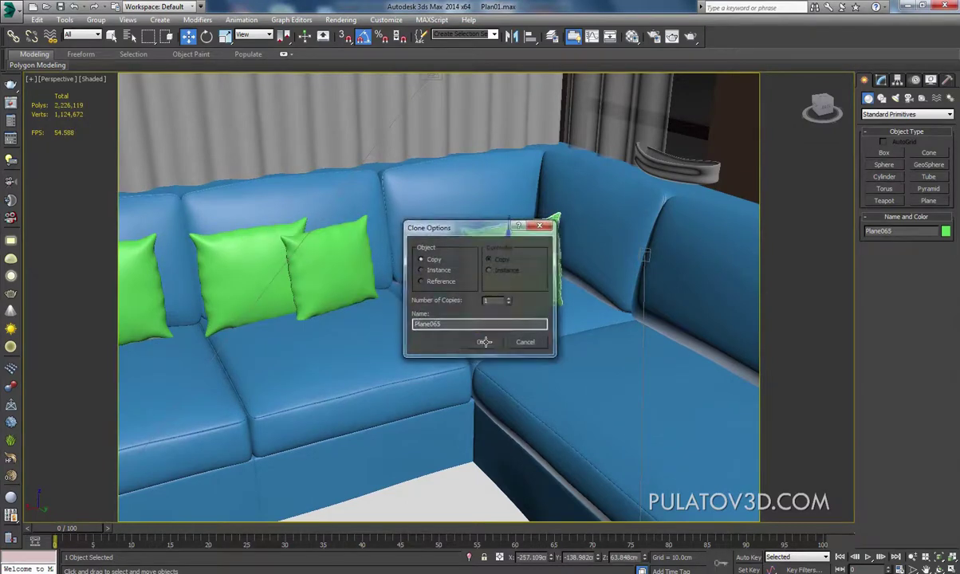
- Confirm the copy and stand it against the corner backrest, raised slightly
key("Return")
scroll(450, 311, "down", 2)
scroll(481, 292, "up", 2)
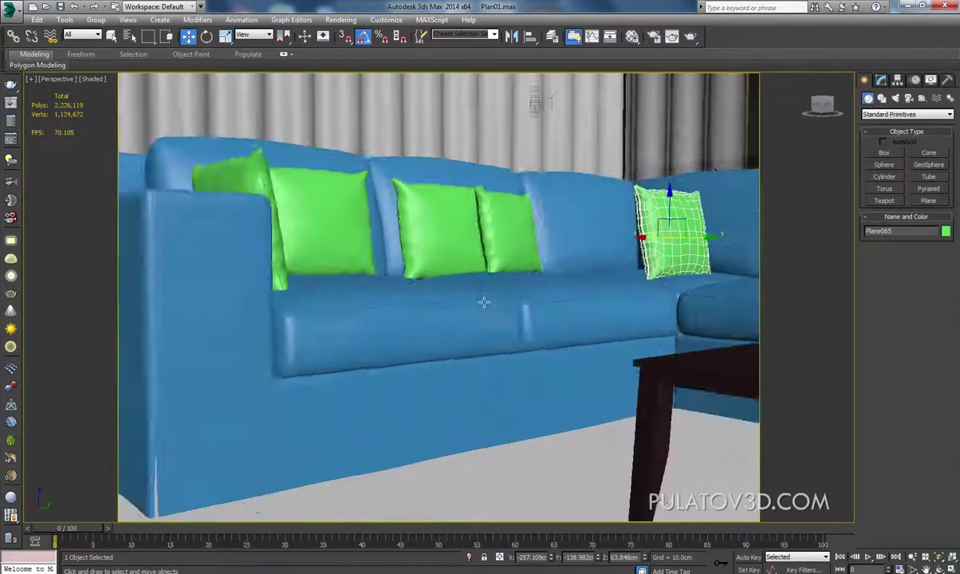
mouse_move(484, 302)
middle_mouse_down()
mouse_move(386, 332)
mouse_move(352, 556)
middle_mouse_up()
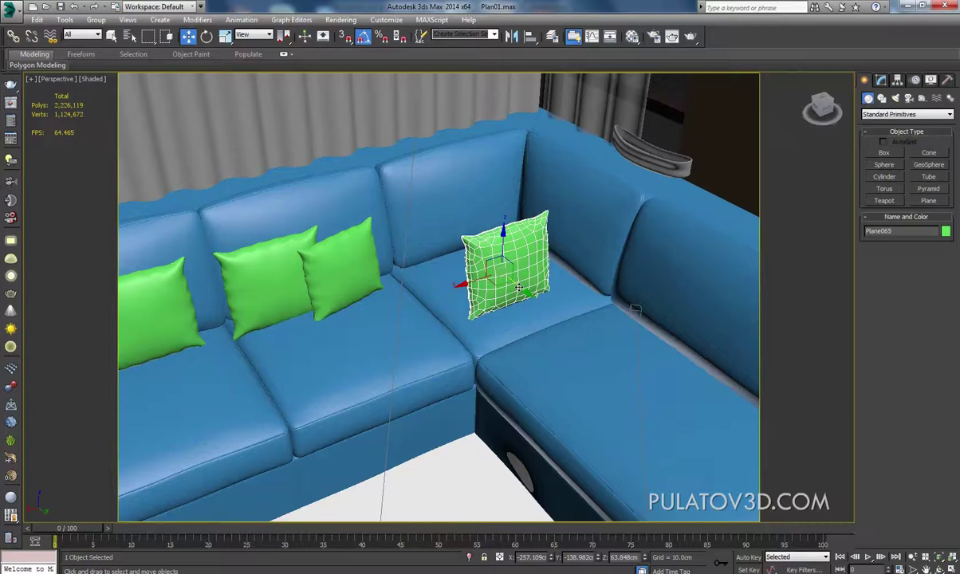
middle_click_drag(489, 291, 430, 303, "alt")
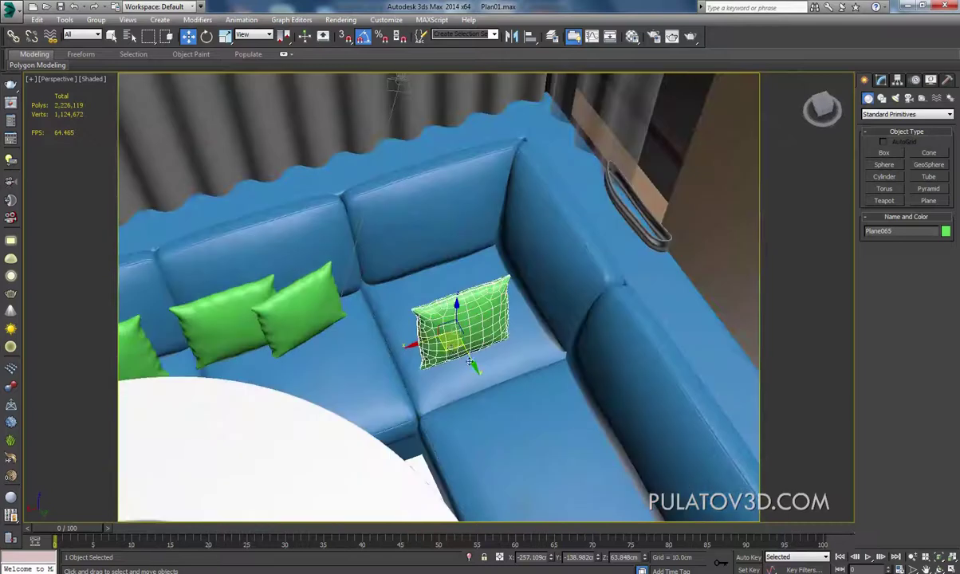
left_click_drag(431, 301, 440, 265)
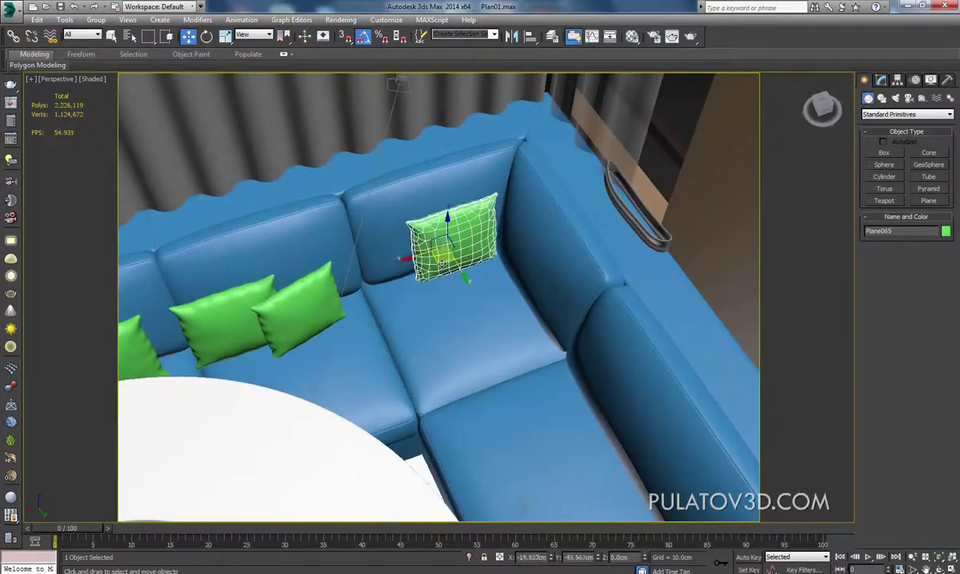
mouse_move(439, 365)
middle_mouse_down("alt")
mouse_move(456, 312)
mouse_move(456, 220)
middle_mouse_up("alt")
left_click_drag(446, 212, 447, 209)
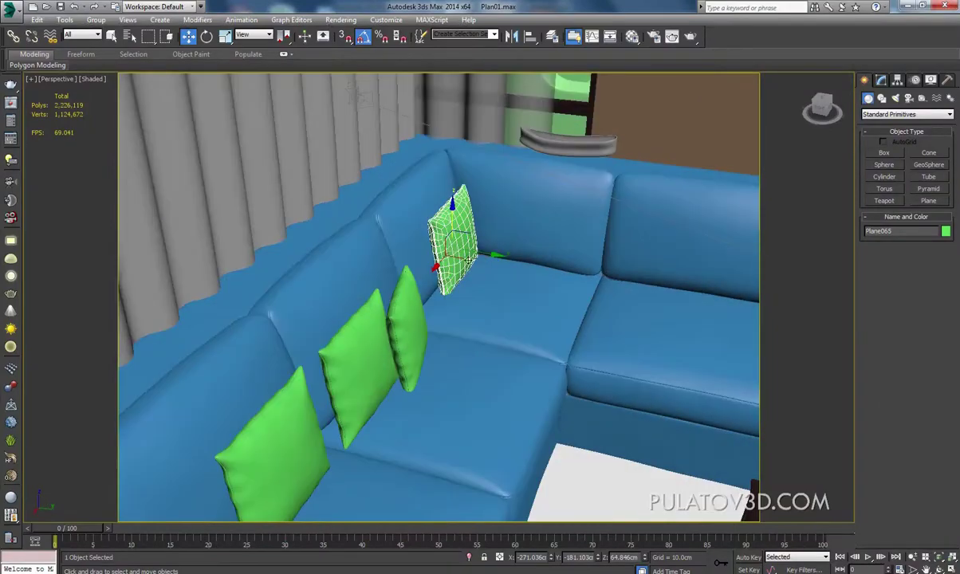
- Clone the corner pillow, turn the copy sideways and slide it to the sofa arm
left_click_drag(454, 254, 519, 273, "shift")
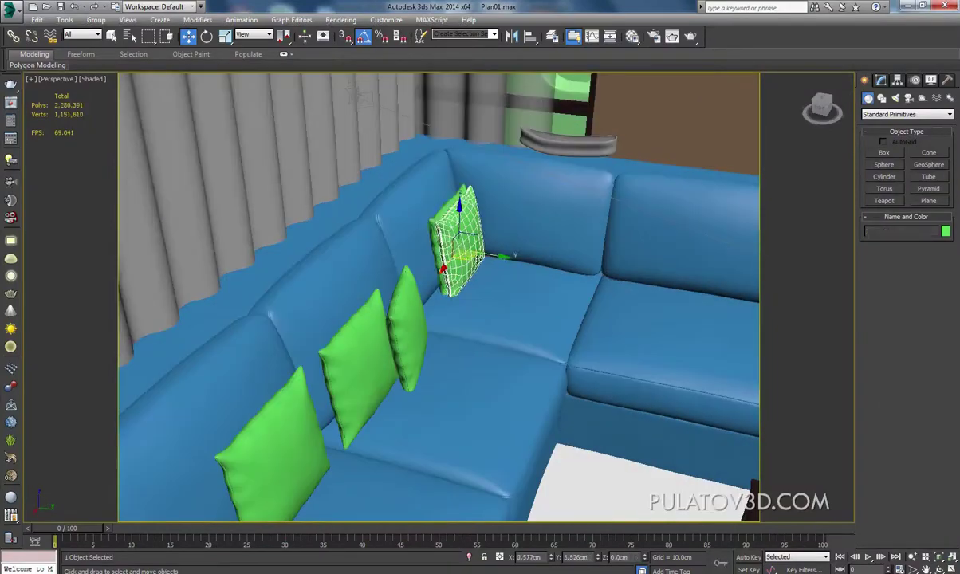
left_click(480, 343)
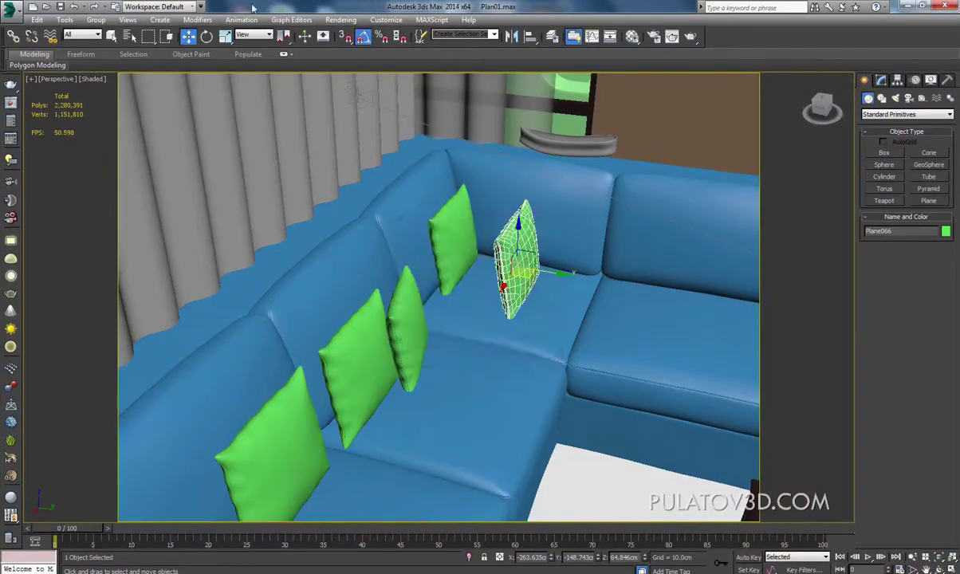
left_click(212, 35)
left_click_drag(529, 290, 476, 290)
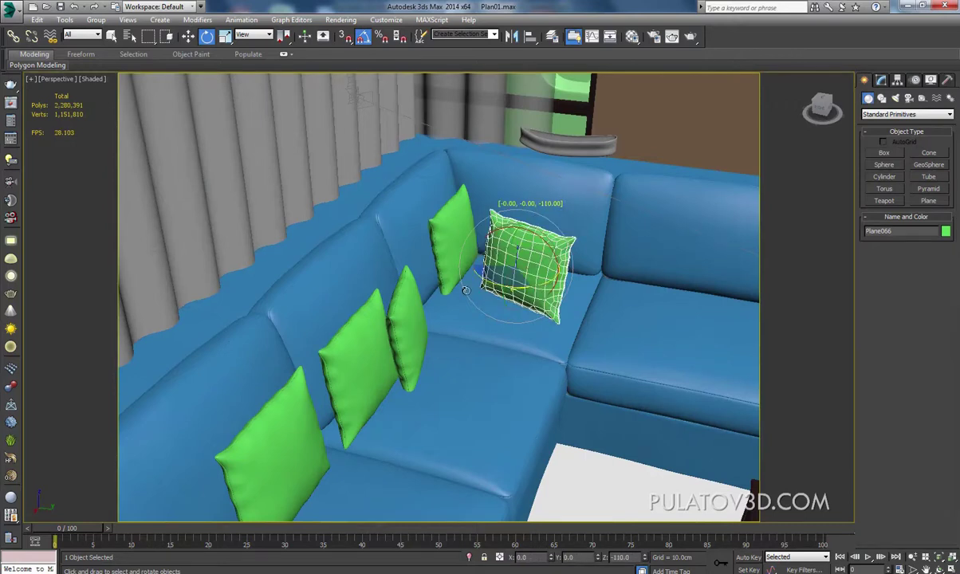
left_click(188, 36)
mouse_move(319, 128)
middle_mouse_down("alt")
mouse_move(274, 177)
mouse_move(176, 182)
middle_mouse_up("alt")
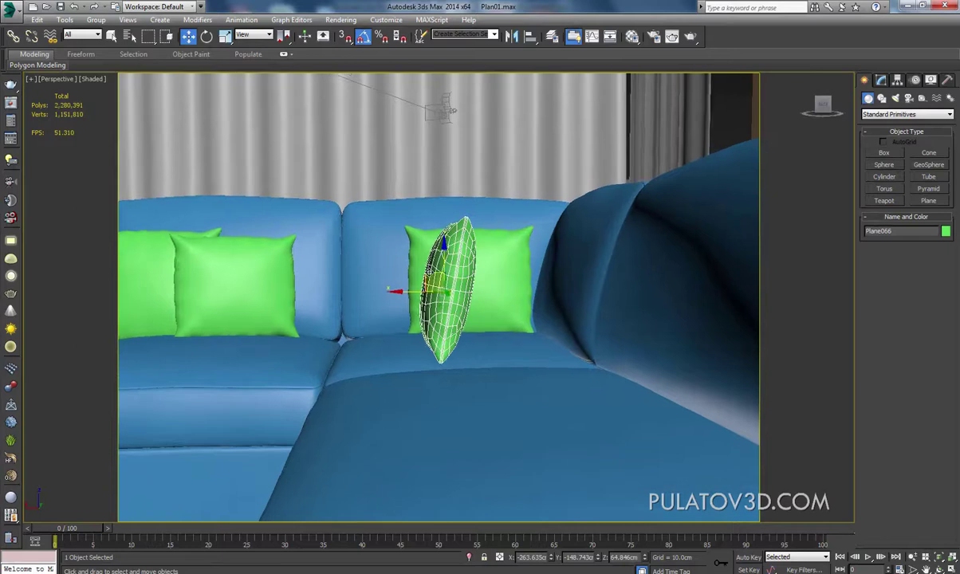
left_click_drag(423, 275, 533, 273)
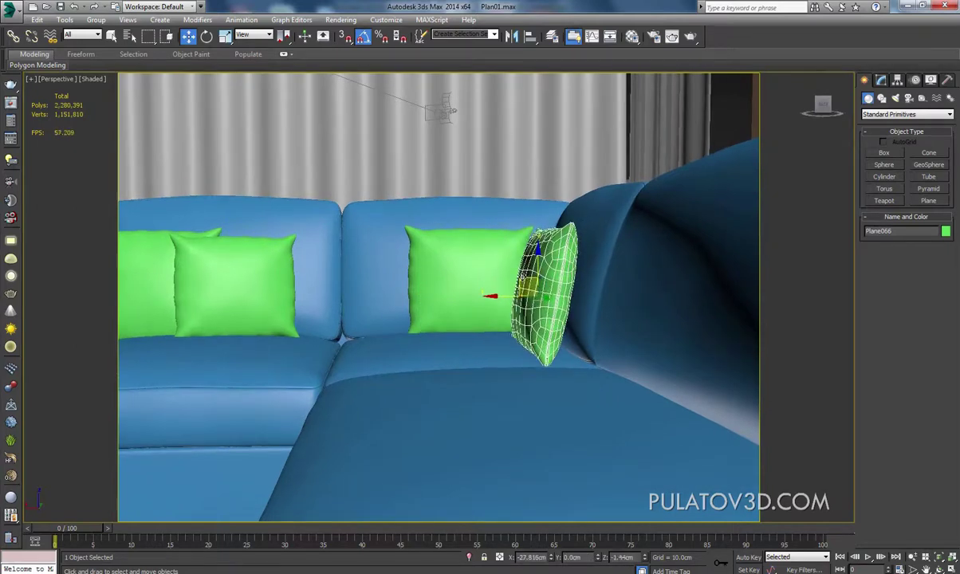
- Tilt the copy diagonally and nudge it against the sofa arm
middle_click_drag(533, 273, 547, 289, "alt")
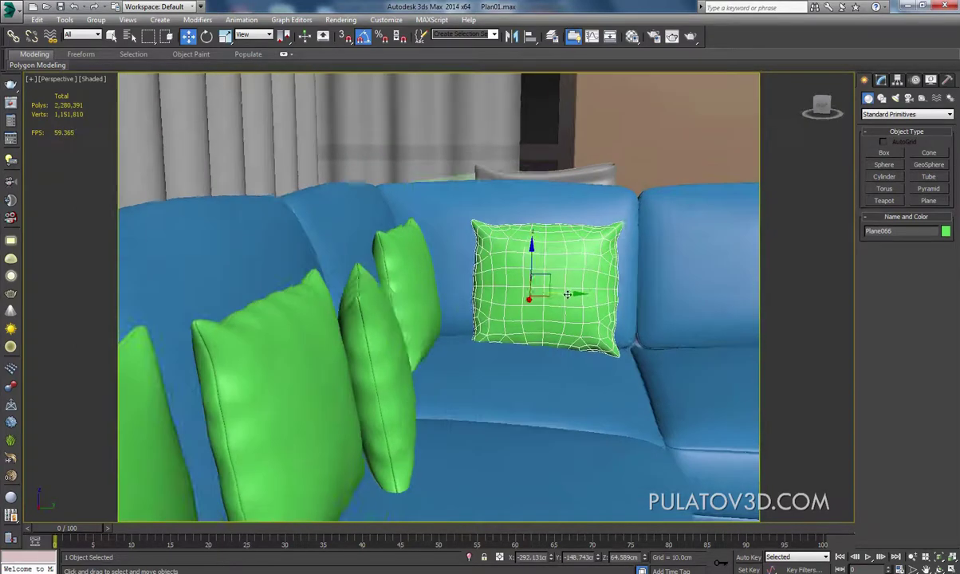
left_click_drag(556, 288, 535, 289)
left_click(207, 36)
middle_click_drag(606, 303, 496, 295, "alt")
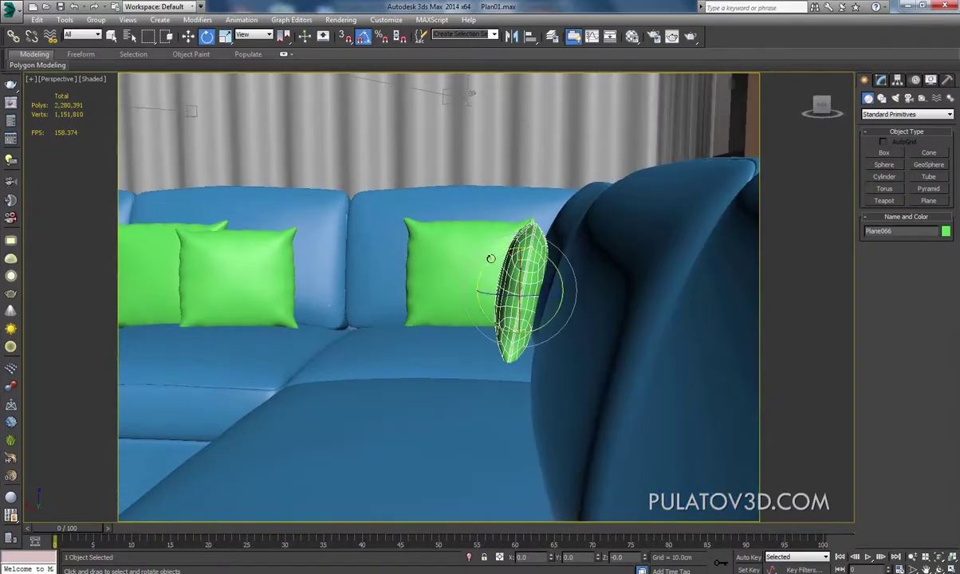
left_click_drag(484, 257, 515, 255)
left_click(188, 35)
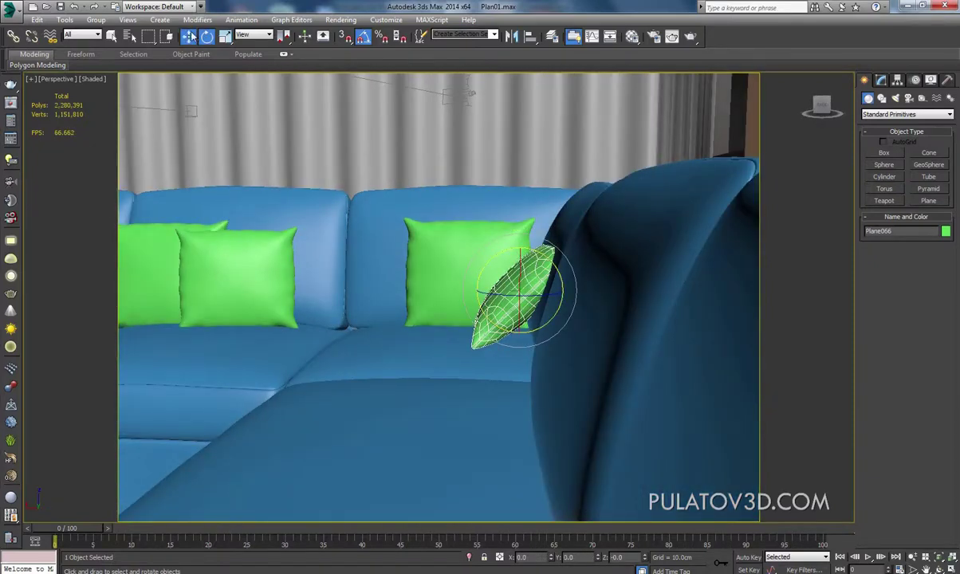
left_click_drag(497, 284, 484, 285)
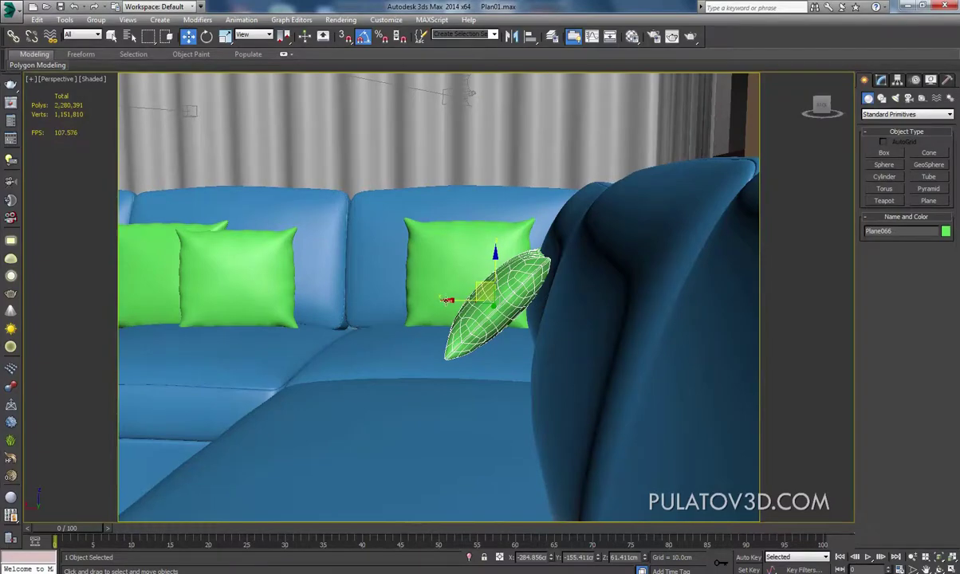
- Pan the 300% reference photo to the sofa's right-end pillows, then return to the 3ds Max view
mouse_move(483, 290)
middle_mouse_down("alt")
mouse_move(545, 330)
mouse_move(389, 349)
mouse_move(360, 317)
mouse_move(348, 387)
middle_mouse_up("alt")
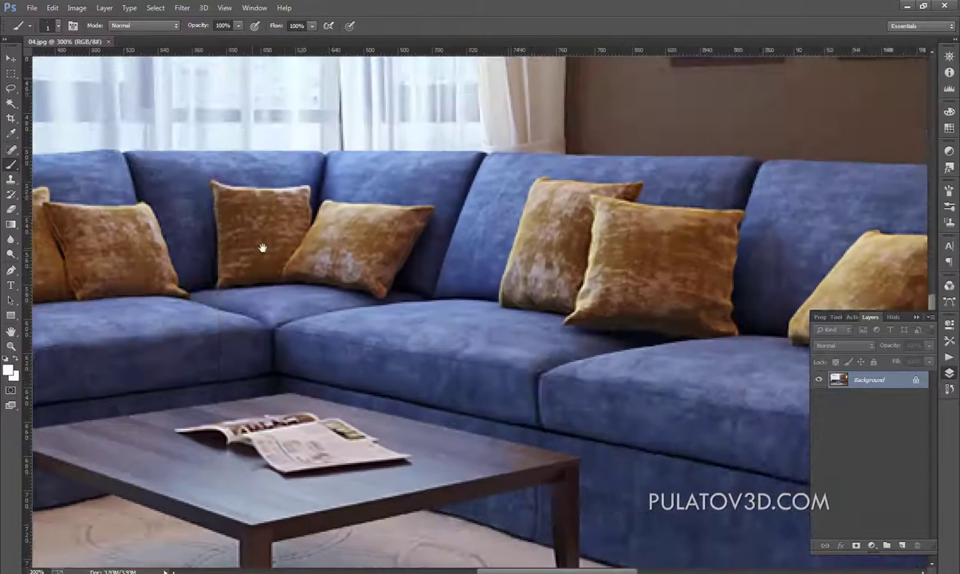
left_click_drag(690, 226, 315, 221)
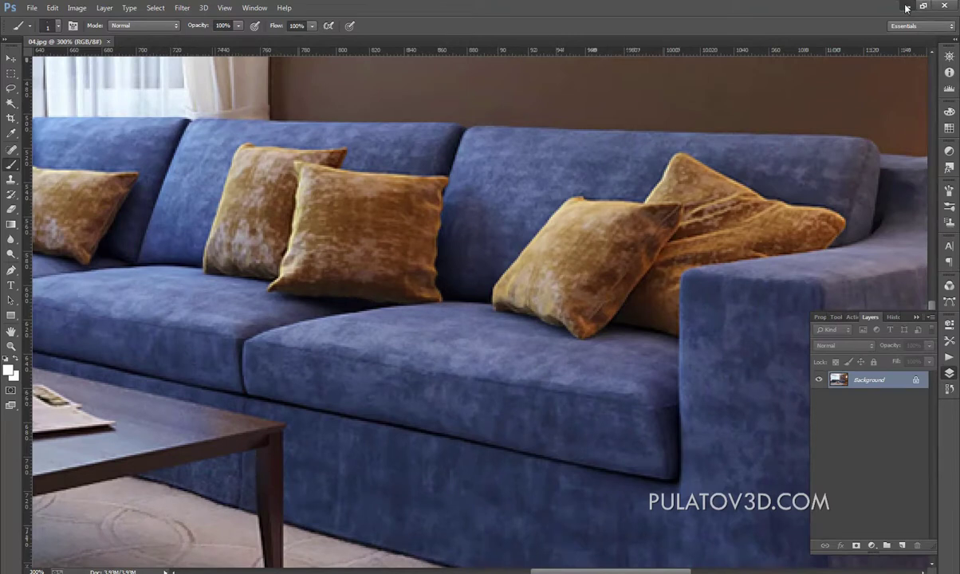
left_click(906, 8)
middle_click_drag(488, 232, 531, 232)
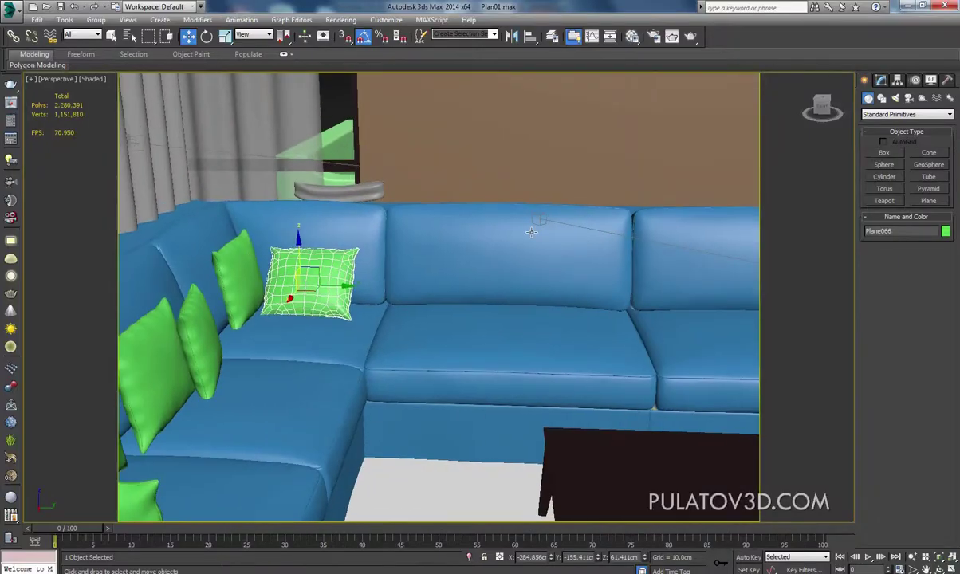
- Clone Plane065, rotate the copy -95° and slide it along the straight section's backrest
left_click(227, 285)
left_click_drag(284, 263, 419, 275, "shift")
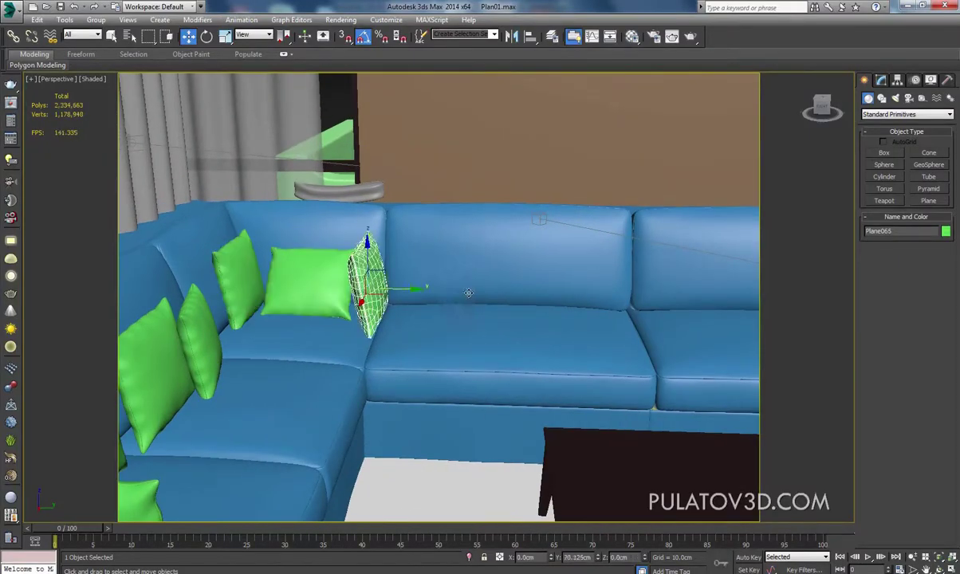
left_click(473, 342)
key("e")
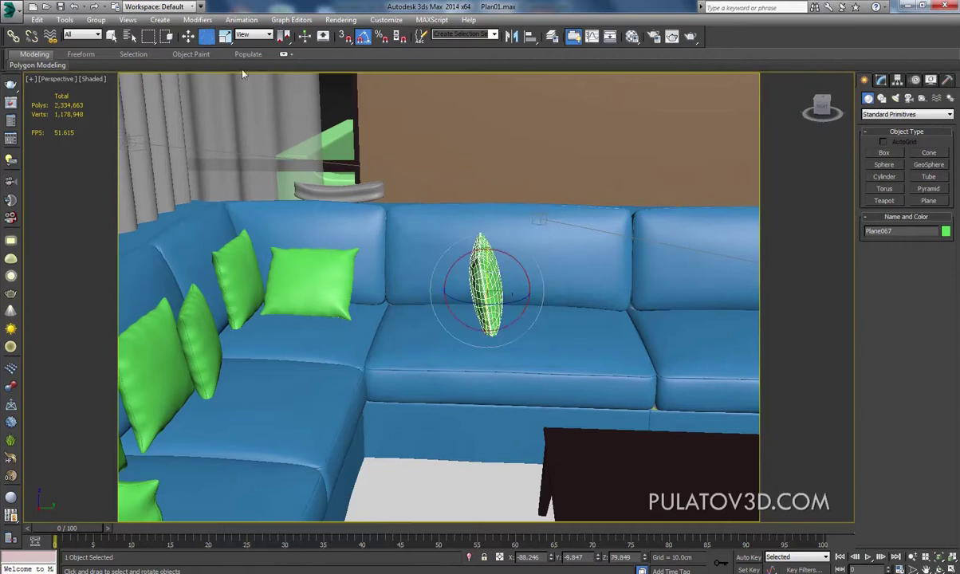
mouse_move(484, 288)
left_mouse_down()
mouse_move(478, 310)
mouse_move(459, 309)
left_mouse_up()
left_click(188, 38)
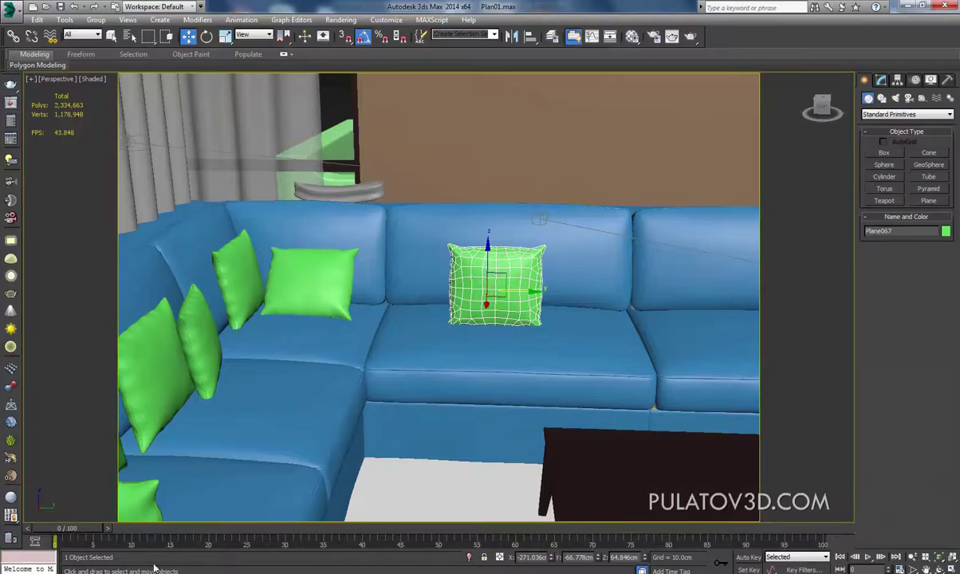
middle_click_drag(461, 286, 384, 272, "alt")
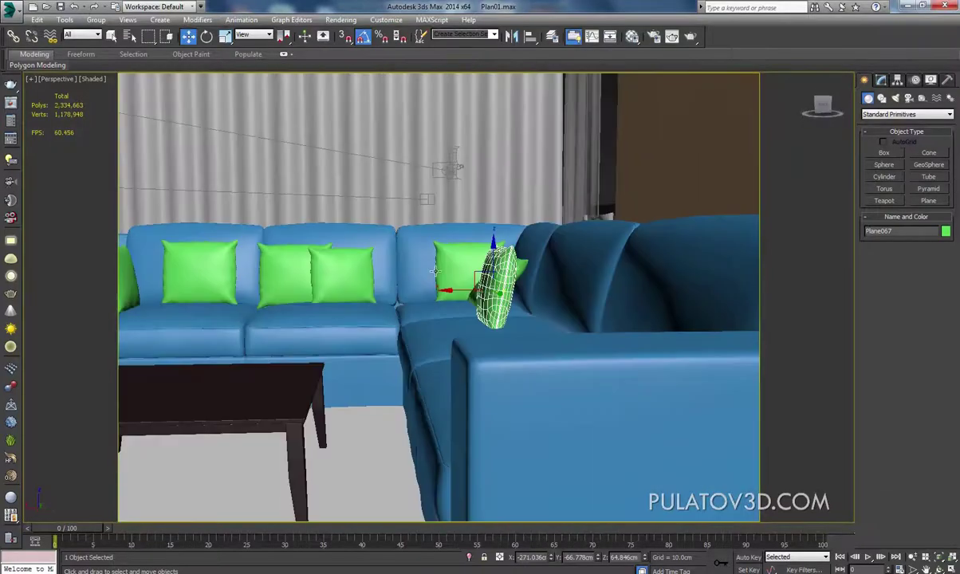
left_click_drag(451, 292, 493, 296)
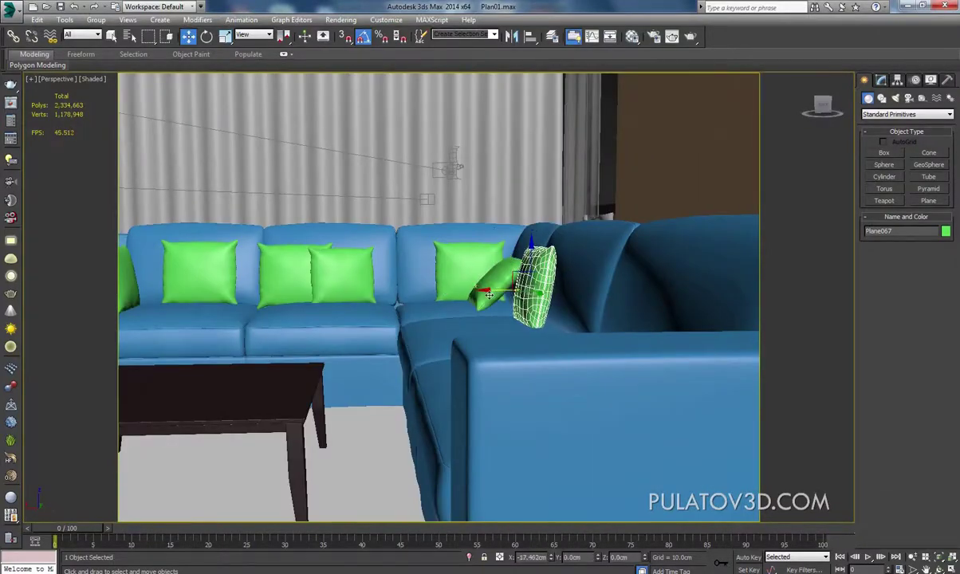
mouse_move(493, 296)
middle_mouse_down("alt")
mouse_move(479, 296)
mouse_move(494, 297)
middle_mouse_up("alt")
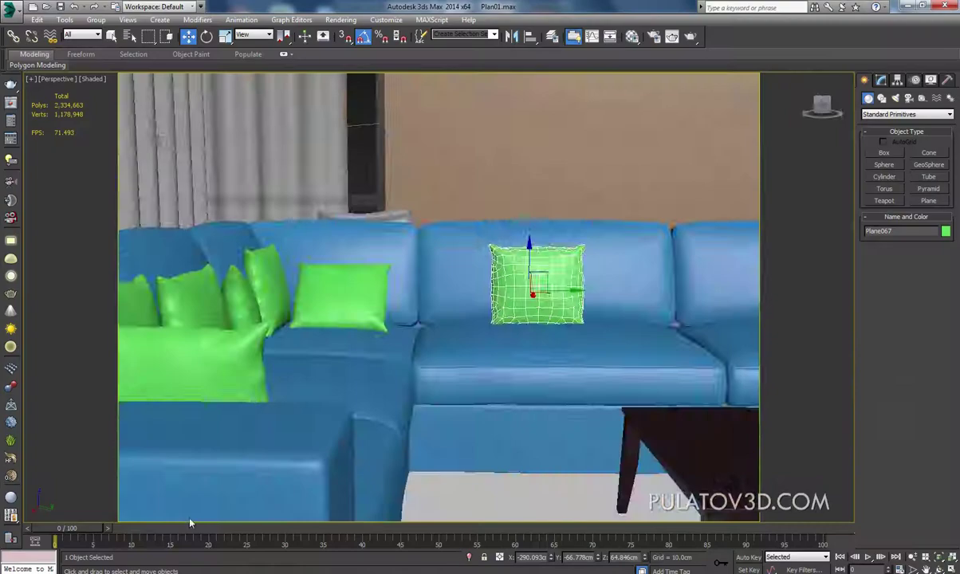
- Add a second pillow copy to the right, tilted against the backrest
mouse_move(413, 325)
middle_mouse_down("alt")
mouse_move(405, 377)
mouse_move(468, 363)
middle_mouse_up("alt")
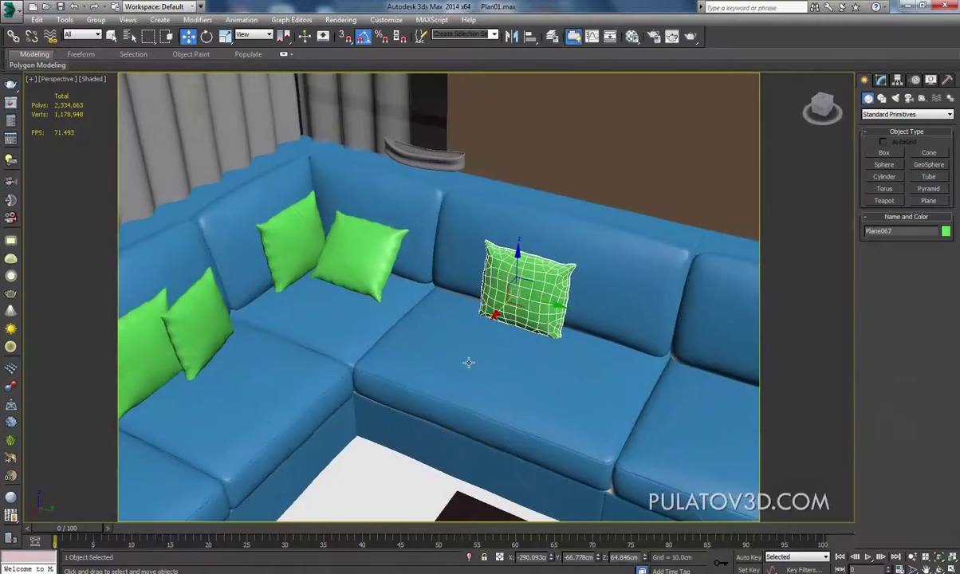
left_click_drag(539, 303, 615, 343, "shift")
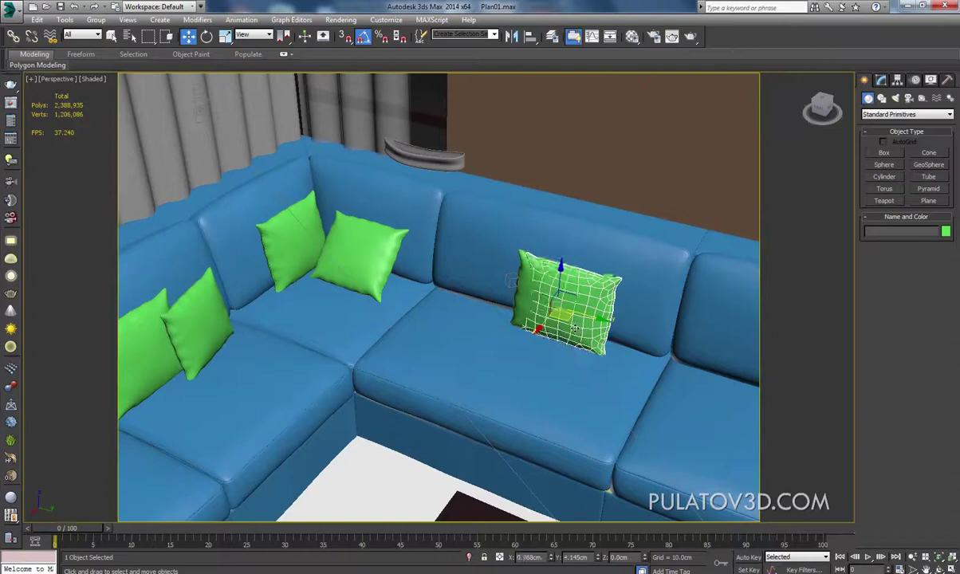
left_click(483, 342)
left_click(207, 36)
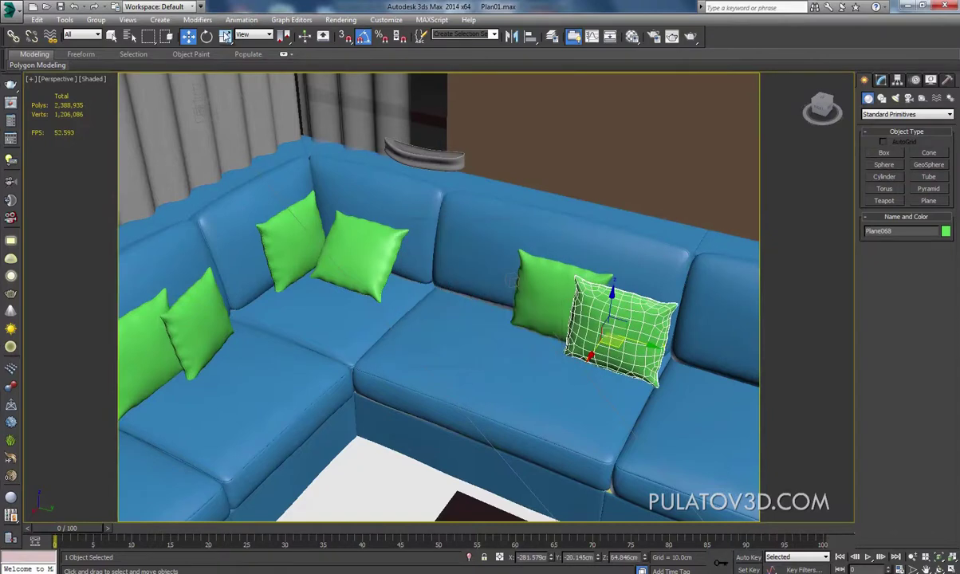
left_click_drag(607, 362, 622, 319)
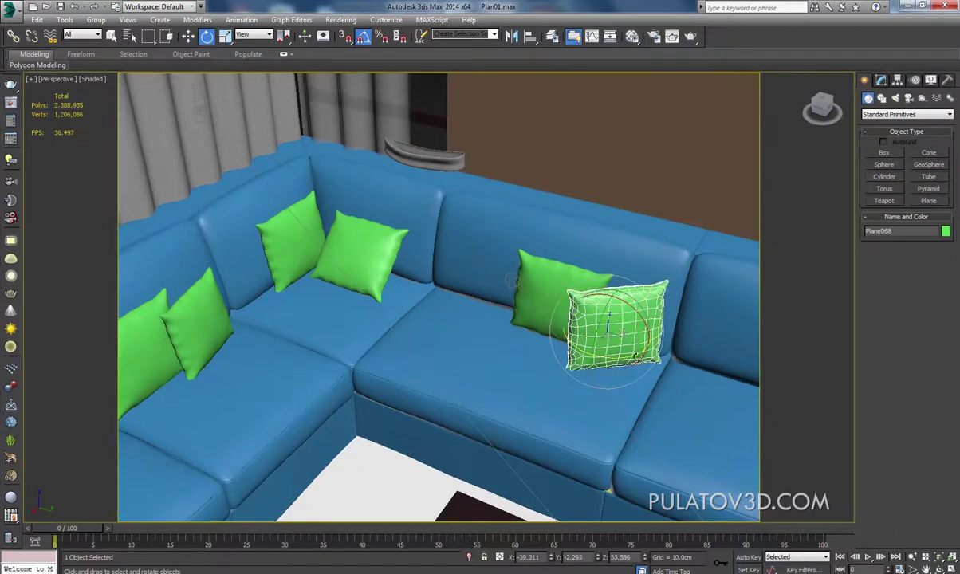
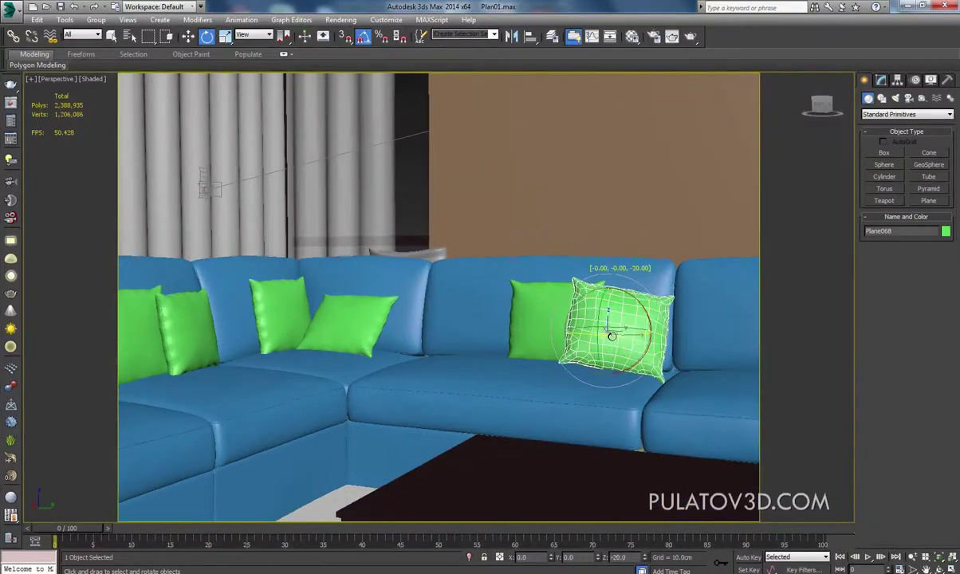
- Tilt the right-hand back cushion 5° on X and turn it 10° on Z
left_click_drag(626, 332, 632, 276)
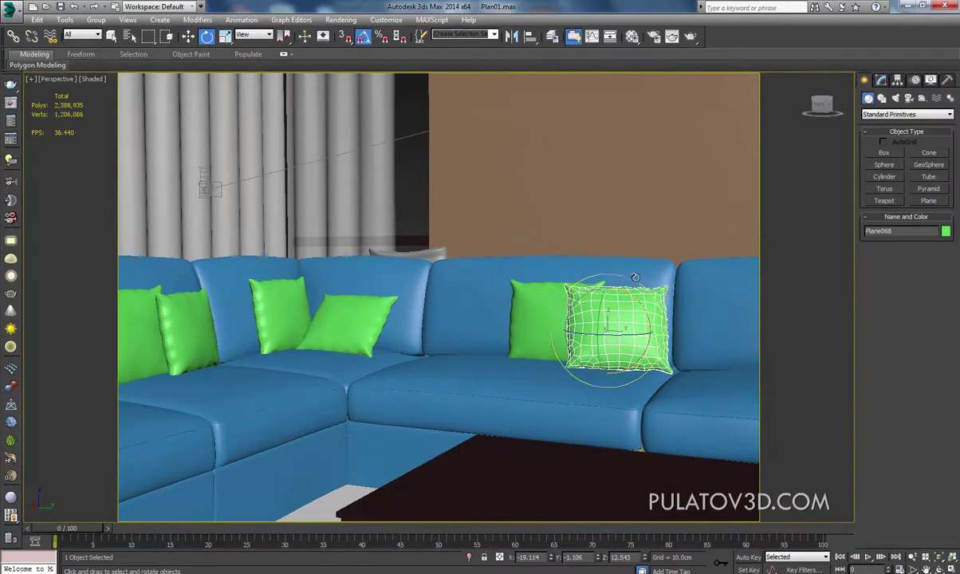
middle_click_drag(633, 276, 595, 349, "alt")
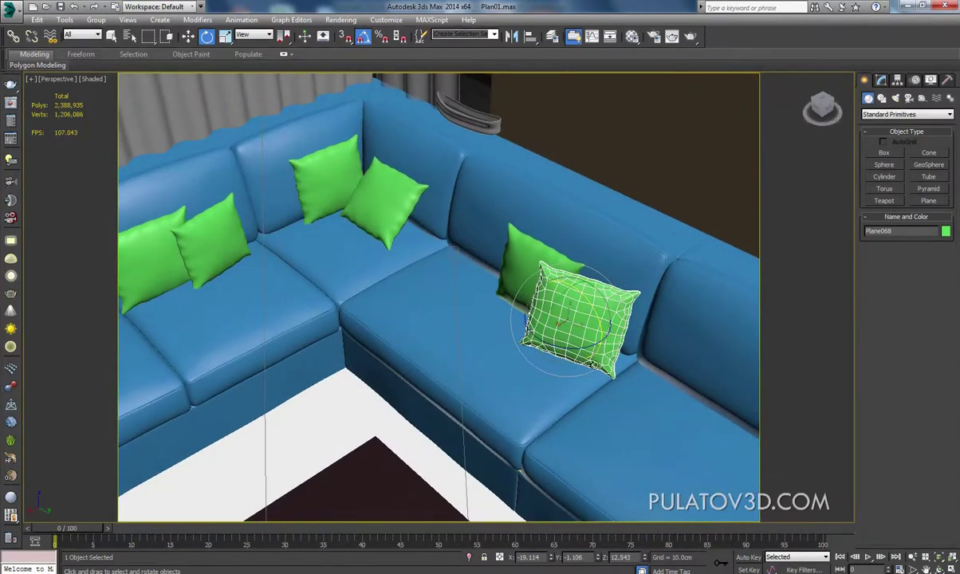
left_click_drag(585, 344, 594, 341)
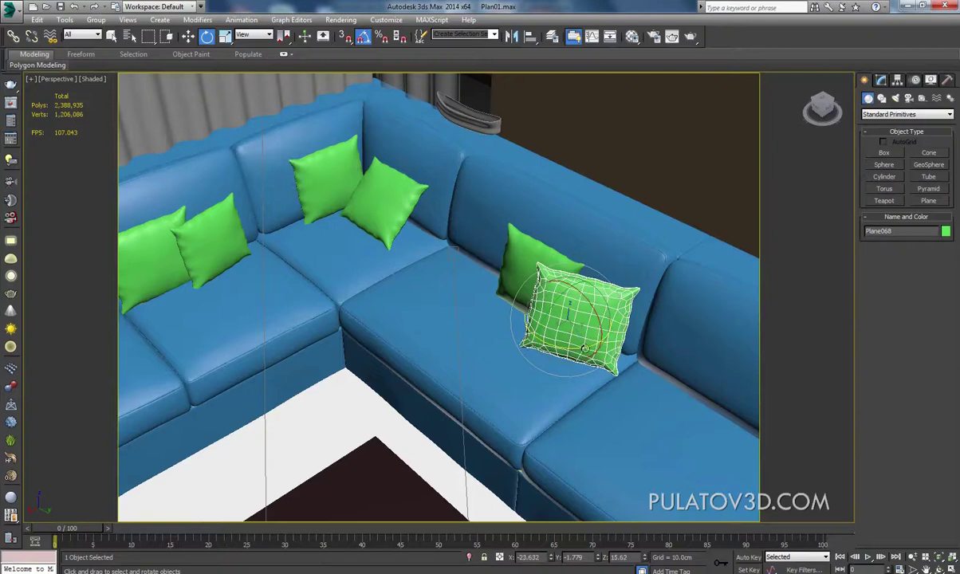
key("shift+z")
- Lower the cushion slightly on Z and compare it with the reference photo's right cushions
left_click(190, 36)
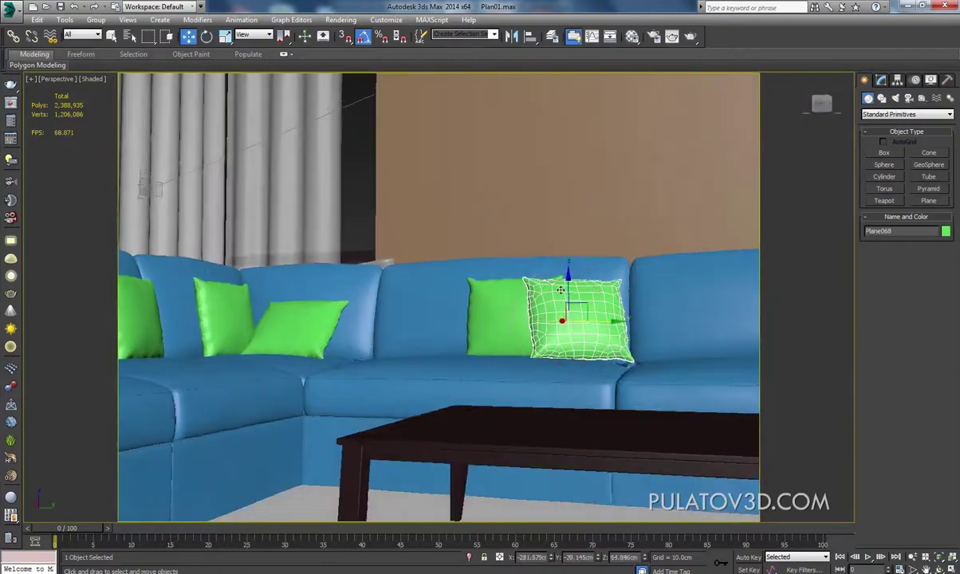
left_click_drag(567, 285, 567, 291)
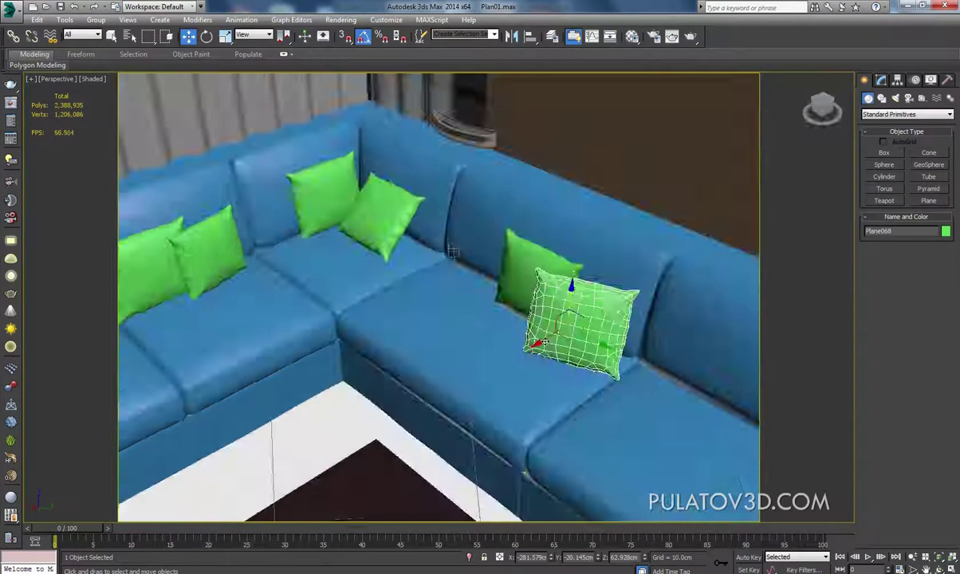
mouse_move(558, 287)
middle_mouse_down("alt")
mouse_move(452, 345)
mouse_move(514, 322)
mouse_move(633, 339)
mouse_move(533, 306)
middle_mouse_up("alt")
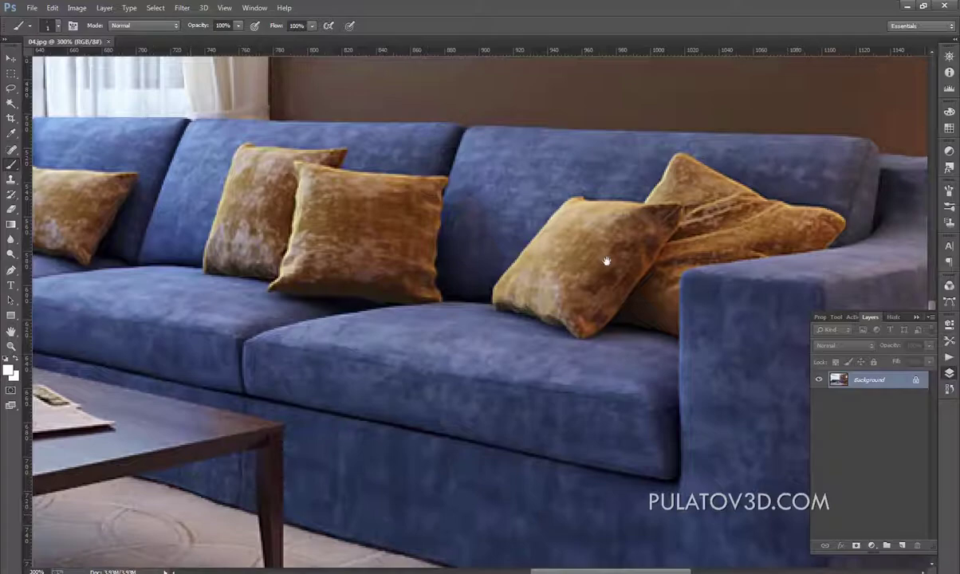
left_click_drag(606, 257, 530, 269)
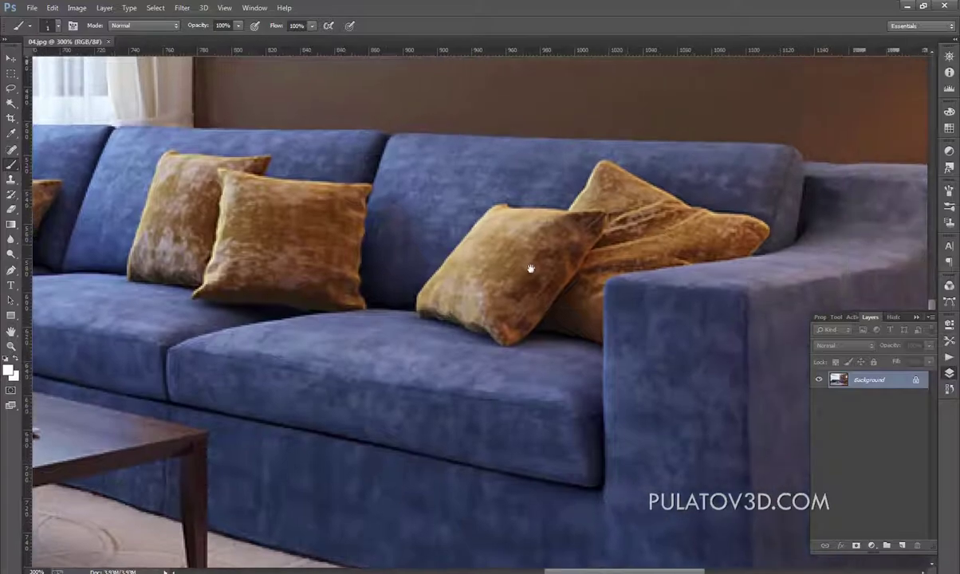
left_click(910, 8)
middle_click_drag(511, 264, 309, 267, "alt")
- Clone the back-left cushion Plane067 as a Copy onto the right seat back
left_click(178, 266)
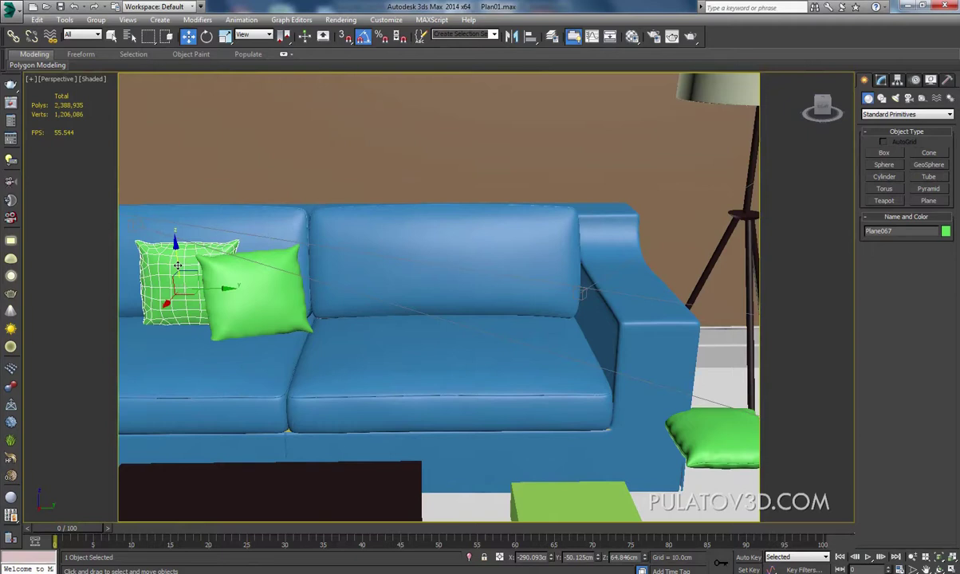
left_click_drag(214, 278, 550, 308, "shift")
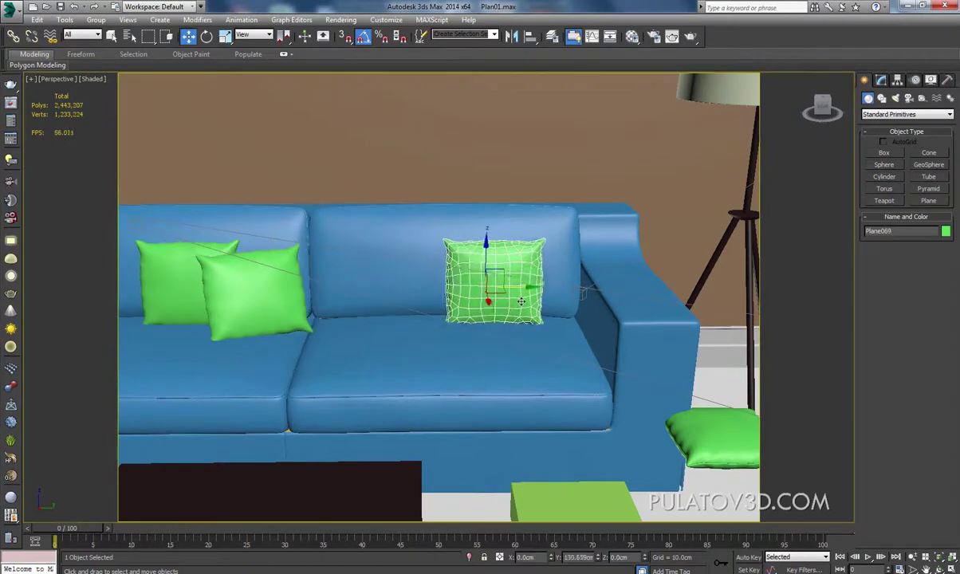
left_click(481, 341)
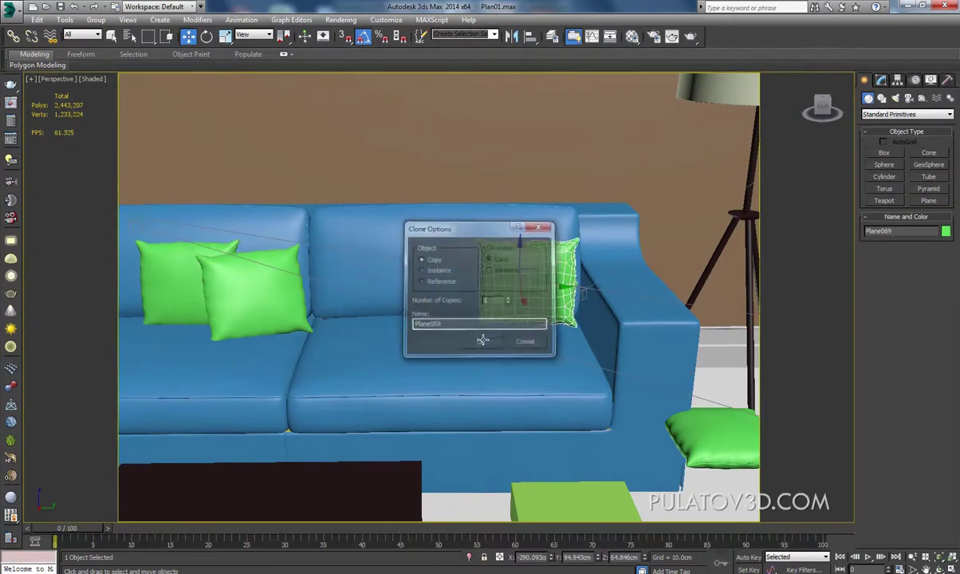
key("alt+Tab")
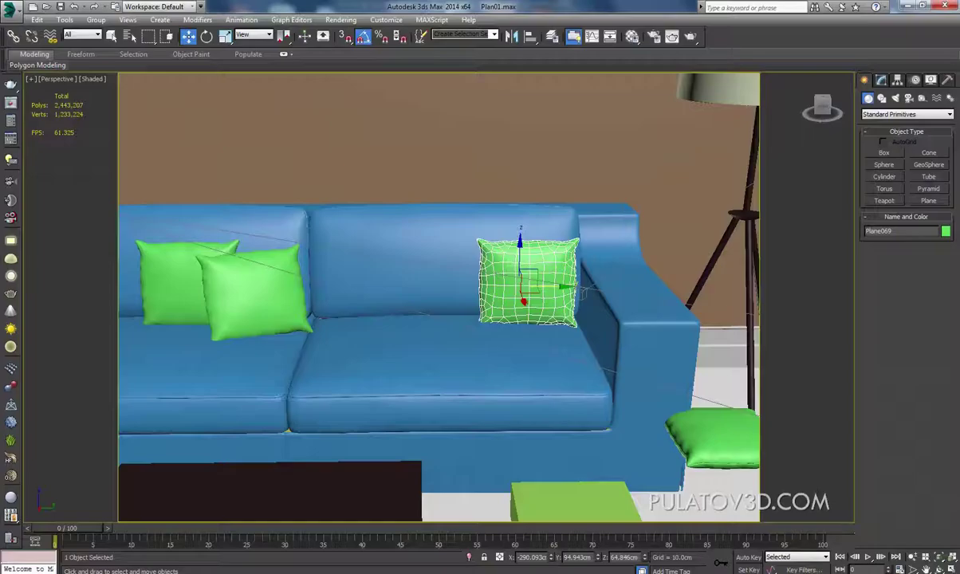
- Tilt the new copy Plane069 slightly and frame it in the view
left_click(206, 35)
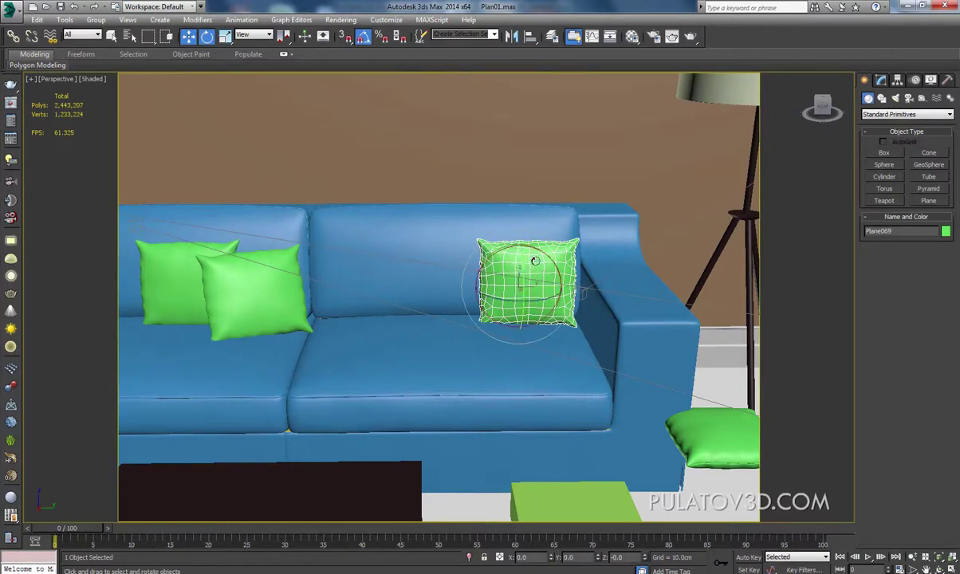
left_click_drag(534, 302, 531, 279)
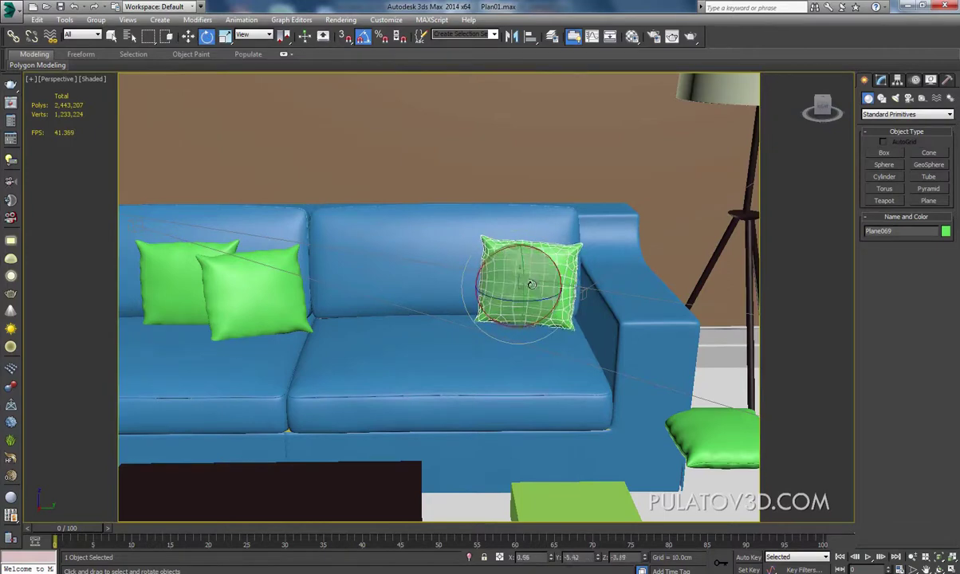
middle_click_drag(556, 302, 425, 267, "alt")
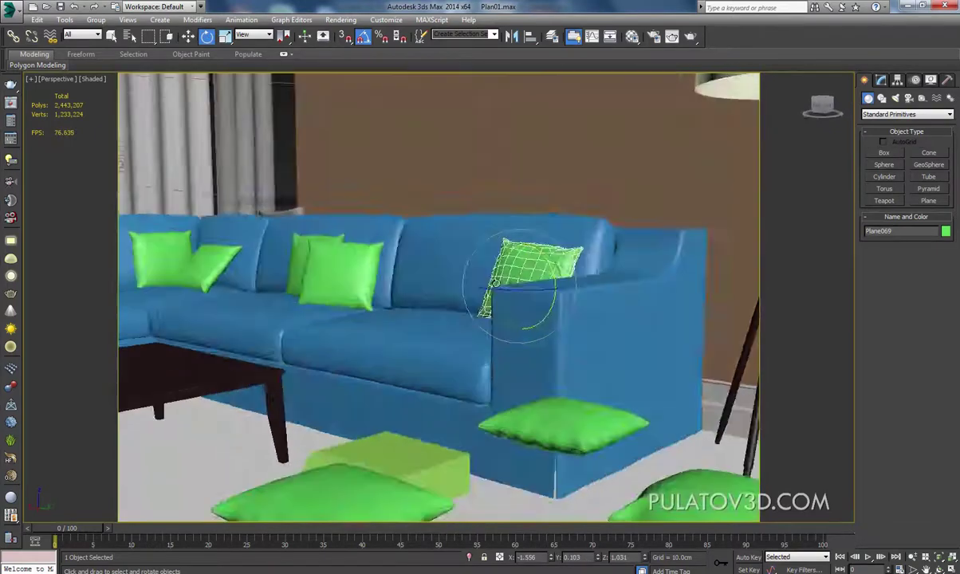
key("w")
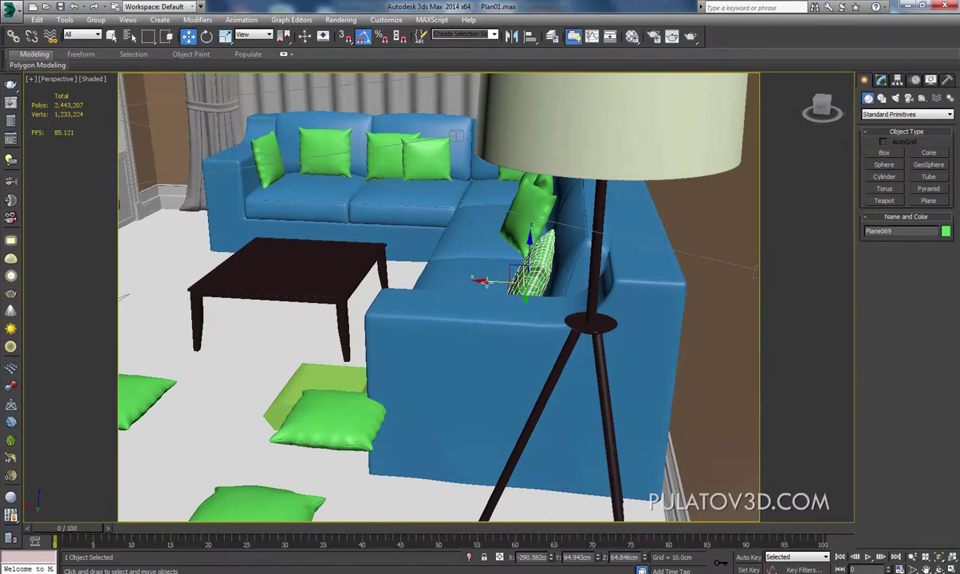
key("z")
- Shift Plane069 slightly sideways, then Shift-drag cushion Plane068 to start another copy
middle_click_drag(511, 343, 468, 345, "alt")
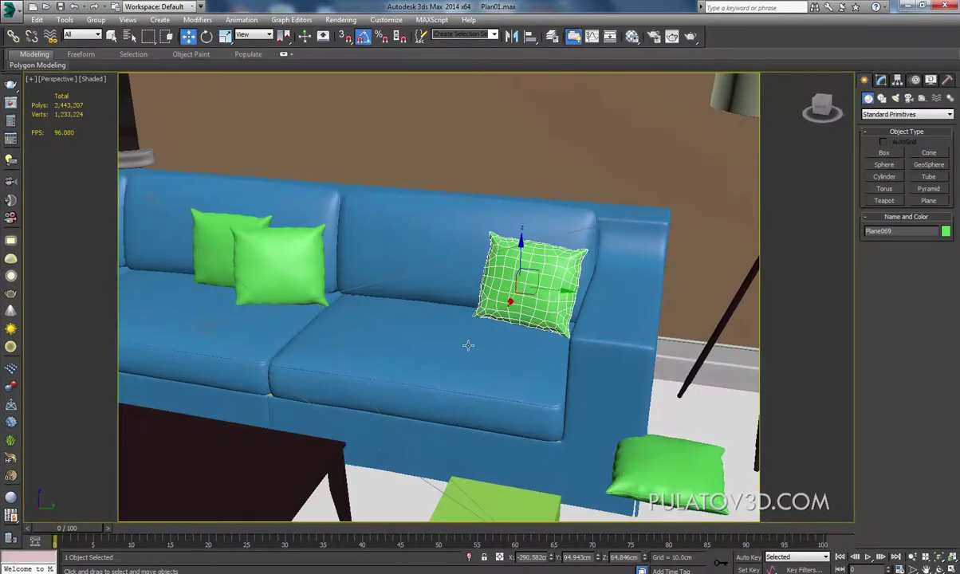
left_click_drag(564, 297, 569, 300)
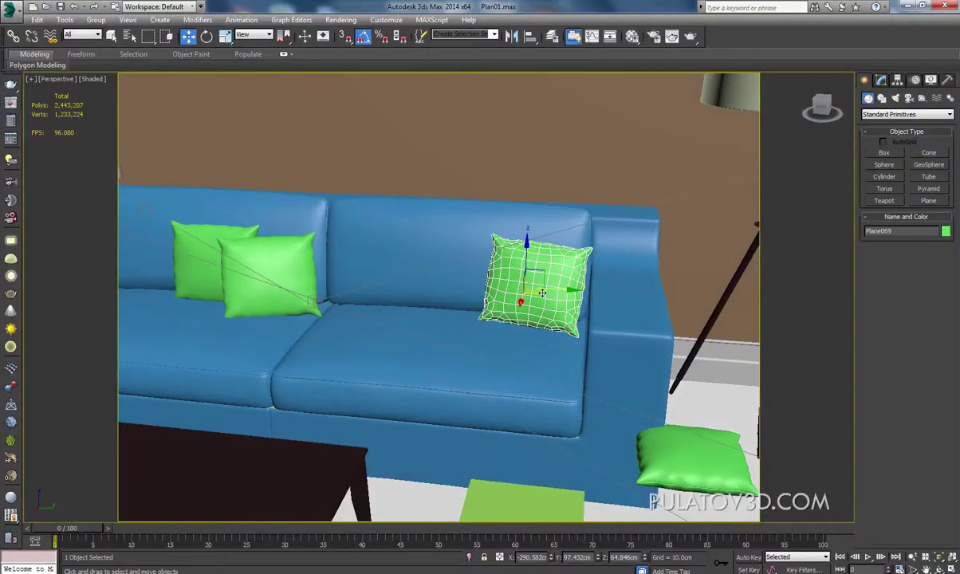
left_click(291, 258)
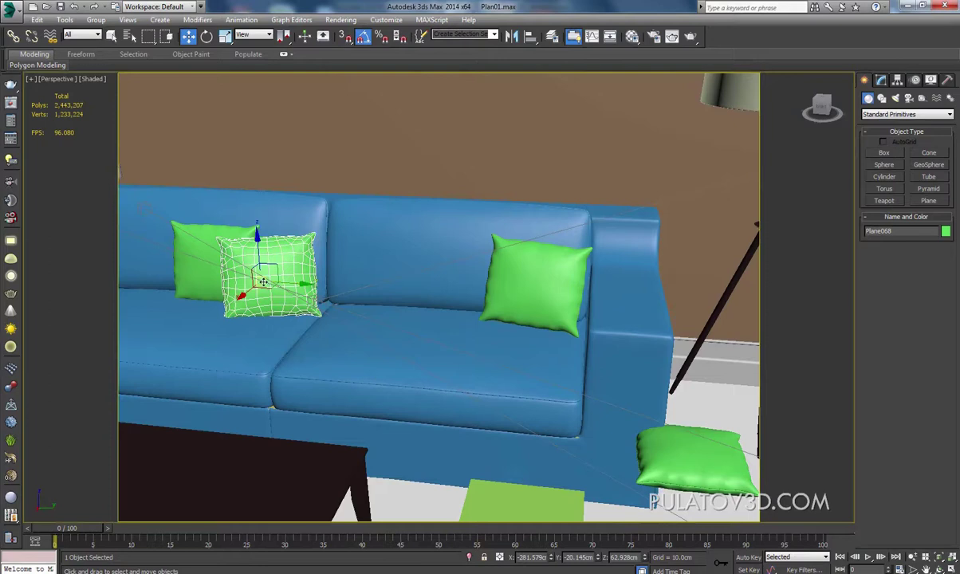
left_click_drag(267, 287, 426, 295, "shift")
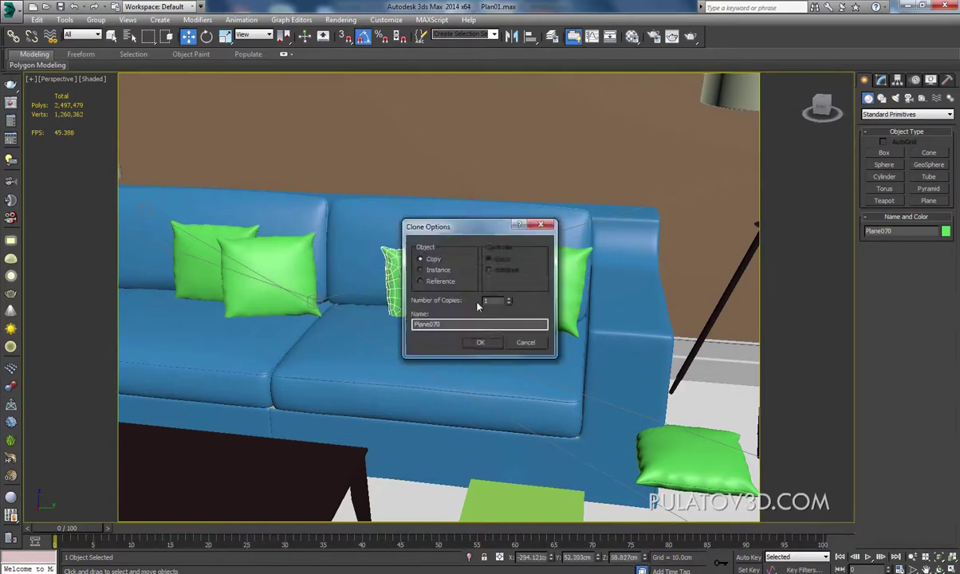
- Create the Plane070 copy, rotate it further, and scale it down to about 90%
left_click(482, 343)
key("e")
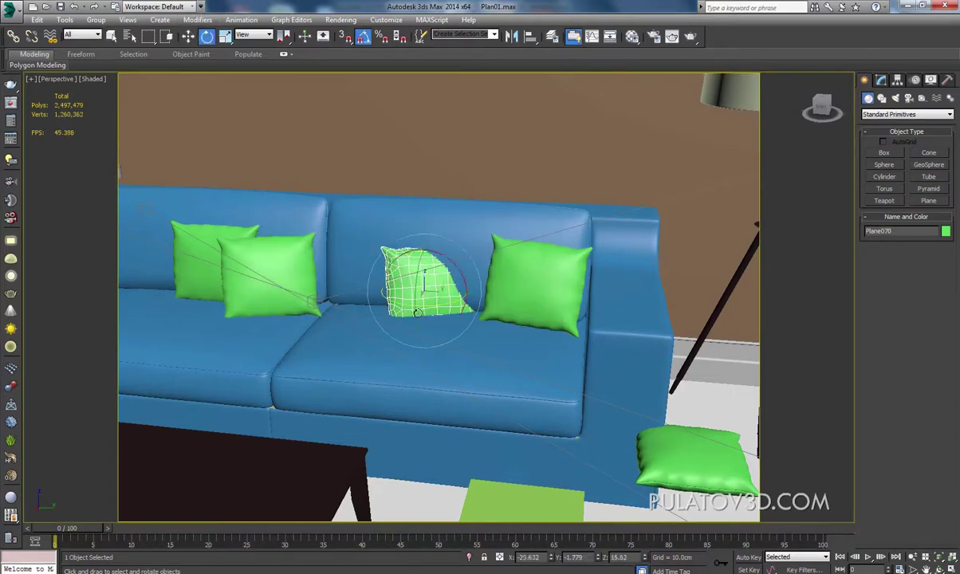
mouse_move(438, 305)
left_mouse_down()
mouse_move(435, 315)
mouse_move(491, 310)
left_mouse_up()
left_click(190, 38)
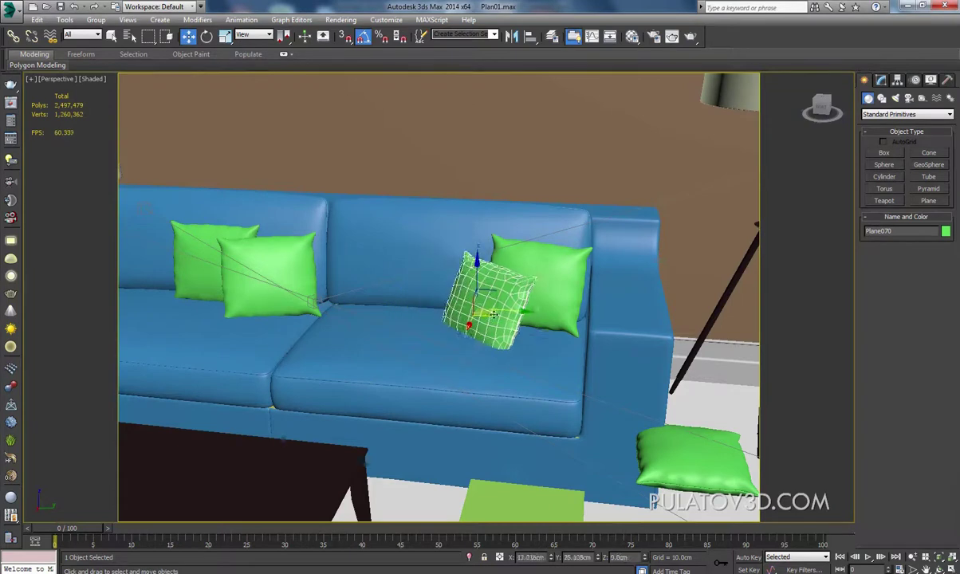
left_click(226, 37)
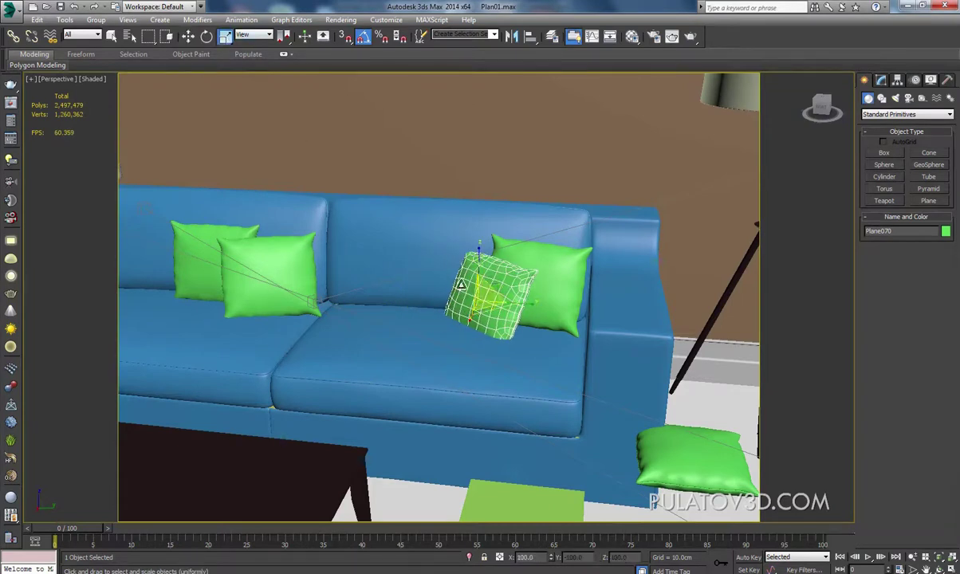
left_click_drag(488, 283, 490, 300)
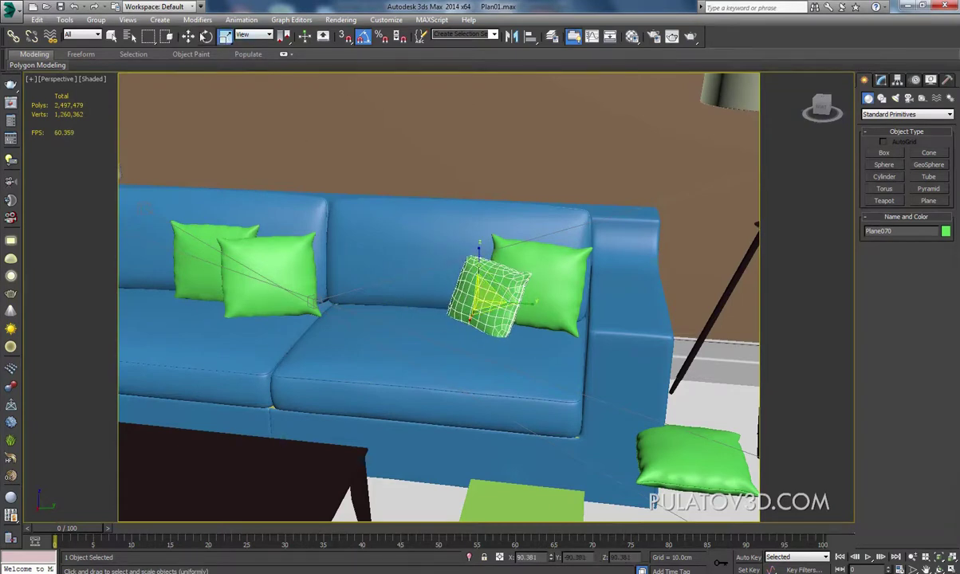
- Move Plane070 across the seat to lean against the right backrest cushion
left_click(190, 37)
middle_click_drag(415, 263, 430, 259, "alt")
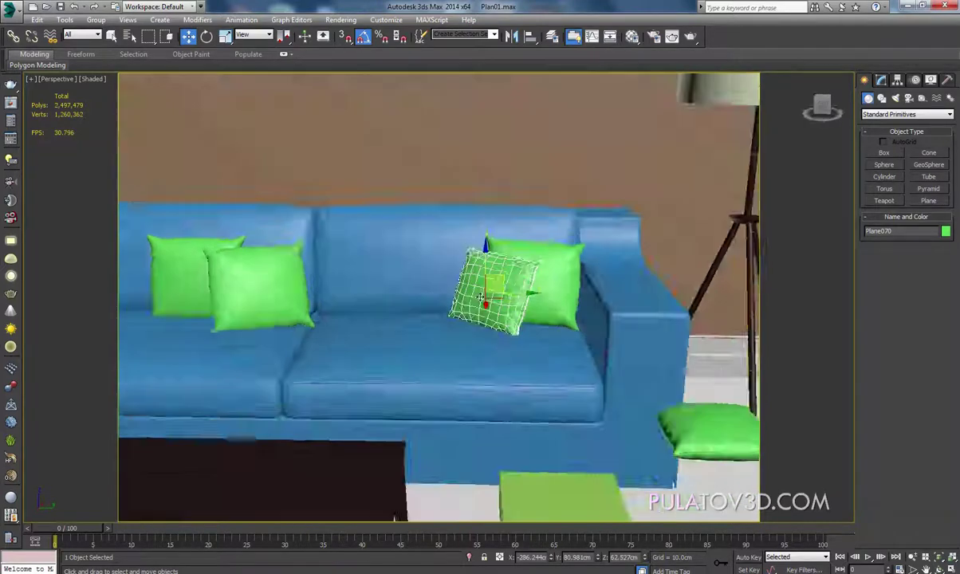
middle_click_drag(480, 299, 477, 323, "alt")
left_click_drag(498, 299, 505, 306)
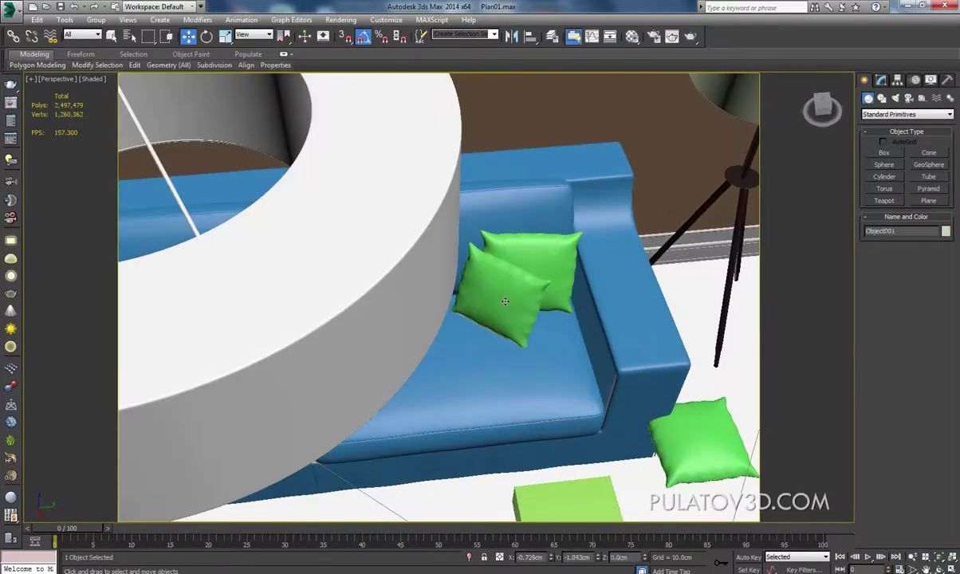
left_click(509, 299)
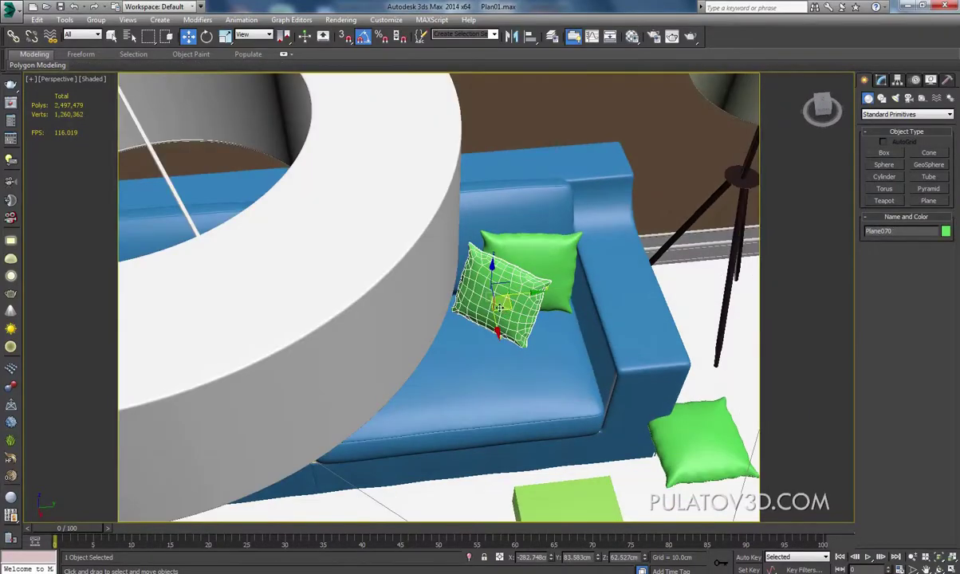
left_click_drag(501, 305, 470, 296)
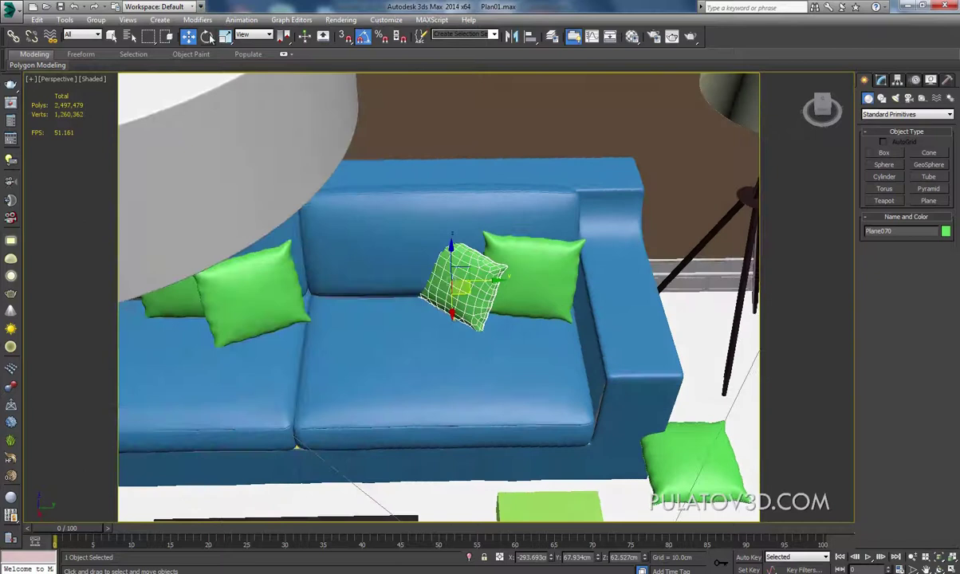
- Turn Plane070 20° around Z and settle it lower onto the seat
left_click(208, 37)
left_click_drag(468, 310, 478, 304)
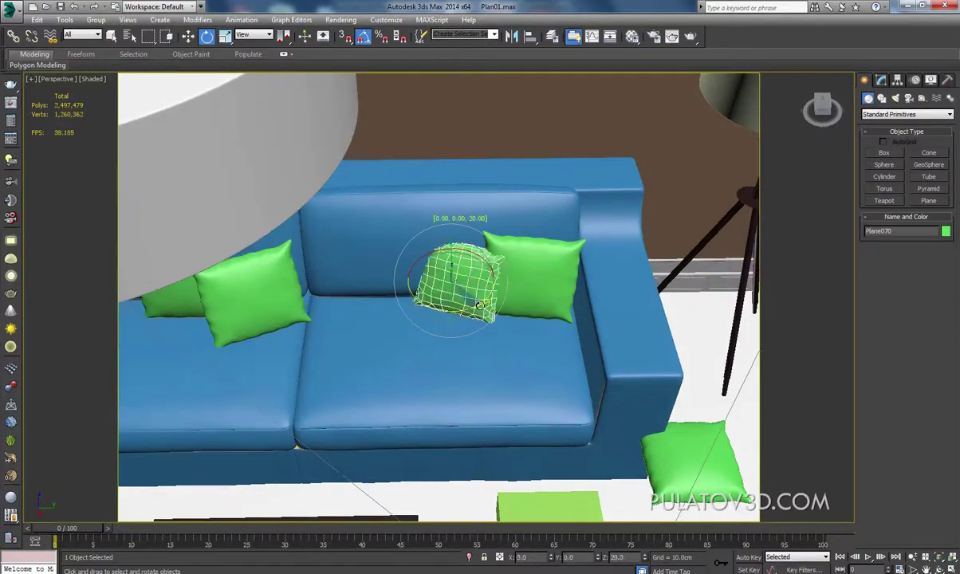
key("w")
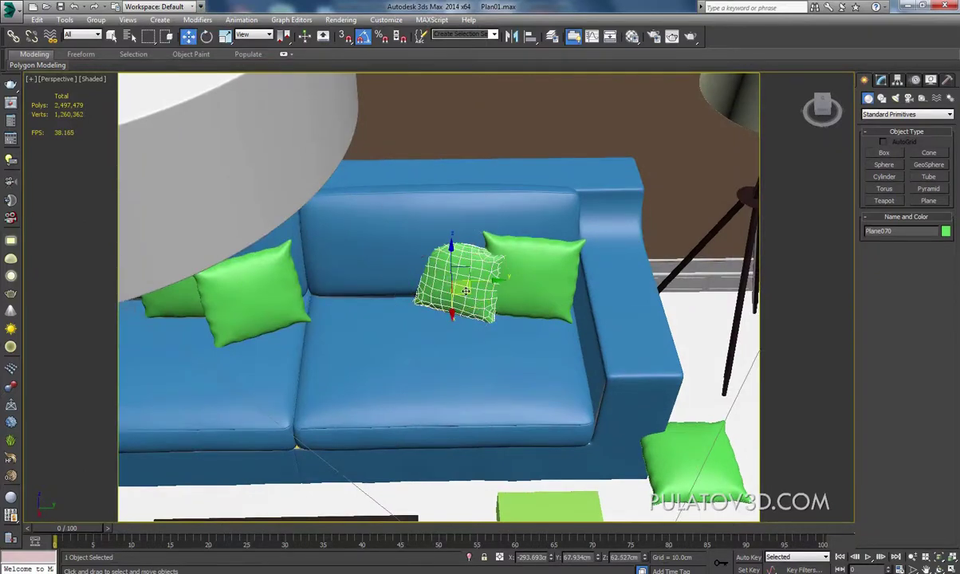
left_click_drag(466, 290, 471, 306)
middle_click_drag(483, 336, 169, 196, "alt")
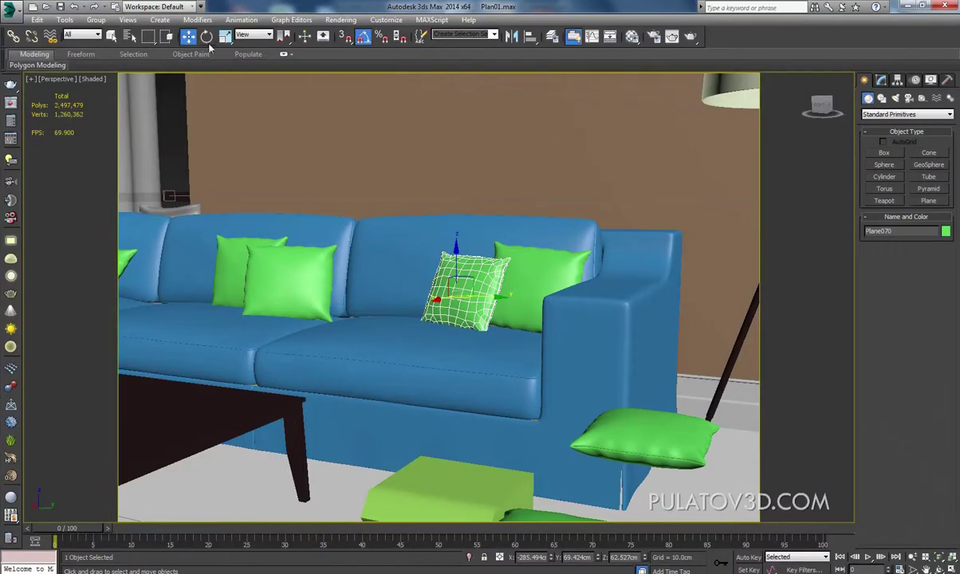
- Tilt the cushion leaning on the sofa back and shrink Plane068 to about 85%
left_click(206, 36)
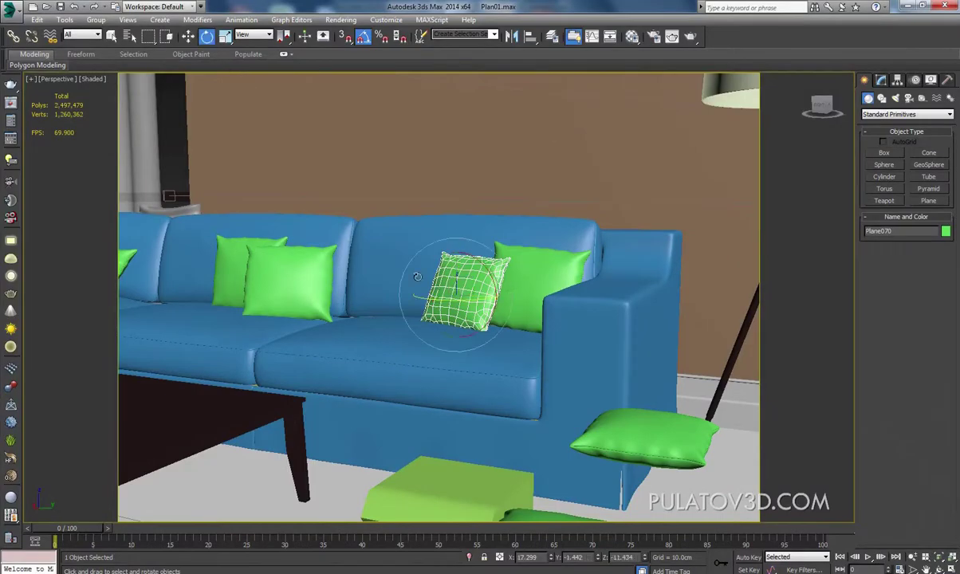
mouse_move(444, 260)
left_mouse_down()
mouse_move(494, 275)
mouse_move(487, 291)
mouse_move(509, 268)
left_mouse_up()
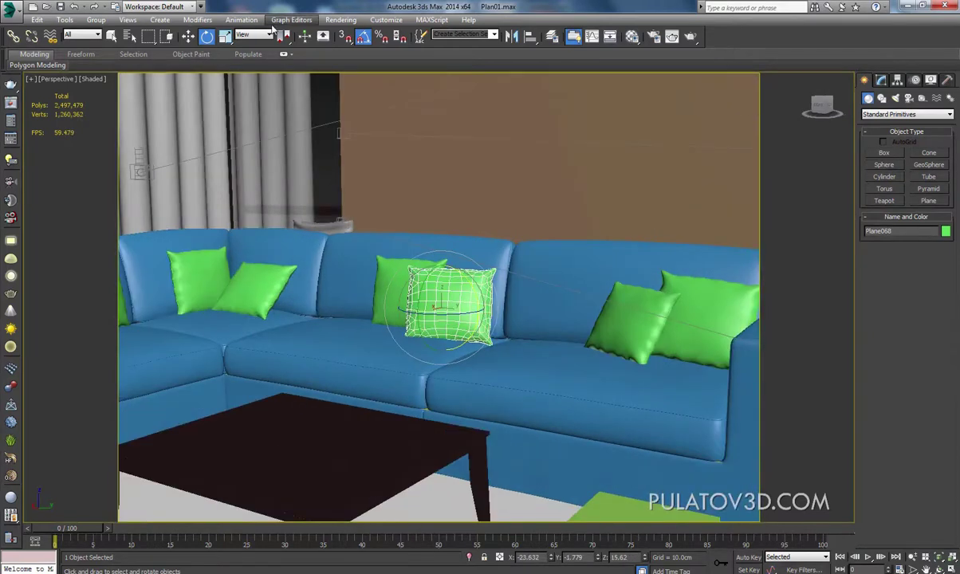
left_click(225, 36)
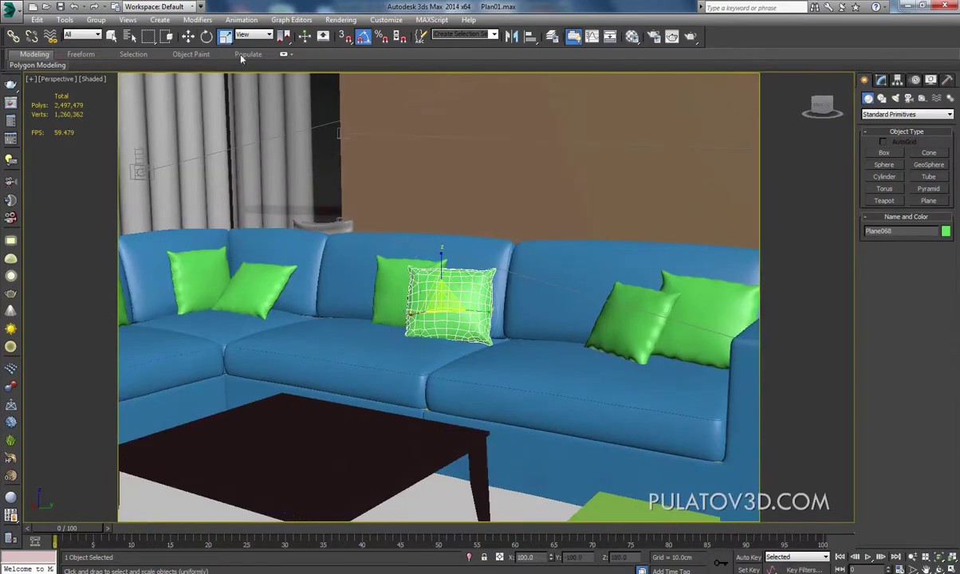
left_click_drag(439, 298, 435, 315)
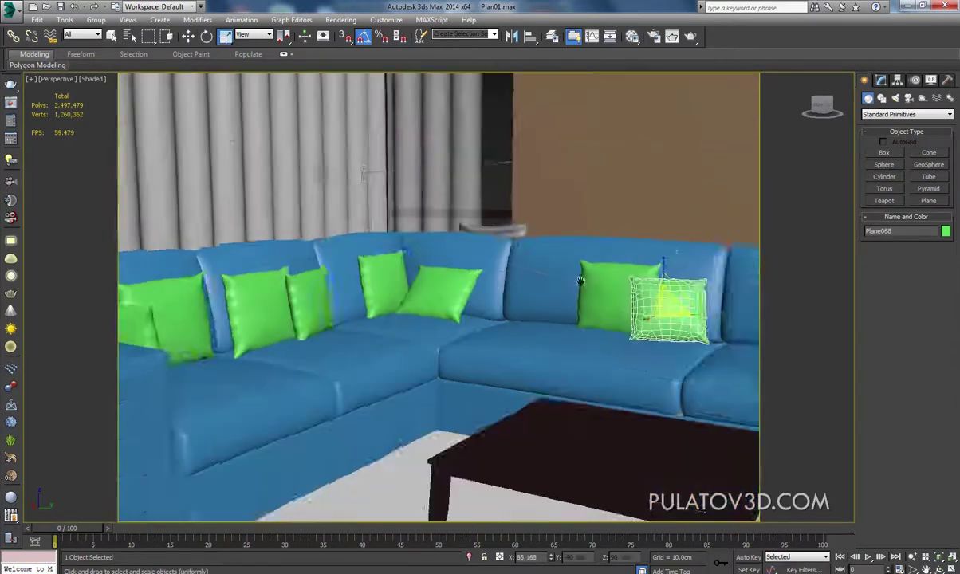
- Inspect the sofa's left section cushion and seat against the reference photo
mouse_move(581, 281)
middle_mouse_down("alt")
mouse_move(453, 313)
mouse_move(591, 320)
mouse_move(573, 327)
middle_mouse_up("alt")
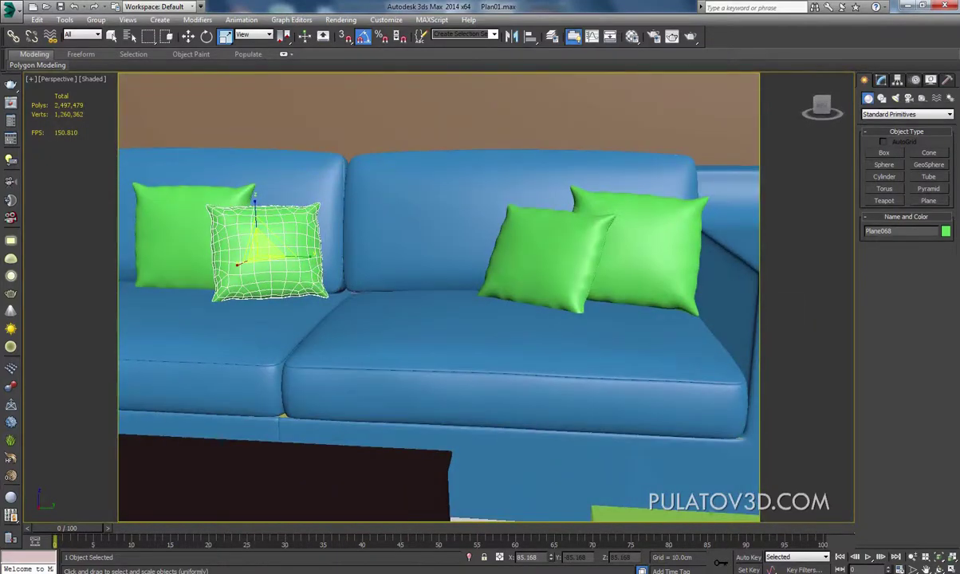
mouse_move(343, 533)
middle_mouse_down("alt")
mouse_move(654, 396)
mouse_move(452, 381)
mouse_move(490, 165)
mouse_move(383, 324)
middle_mouse_up("alt")
left_click(418, 267)
key("z")
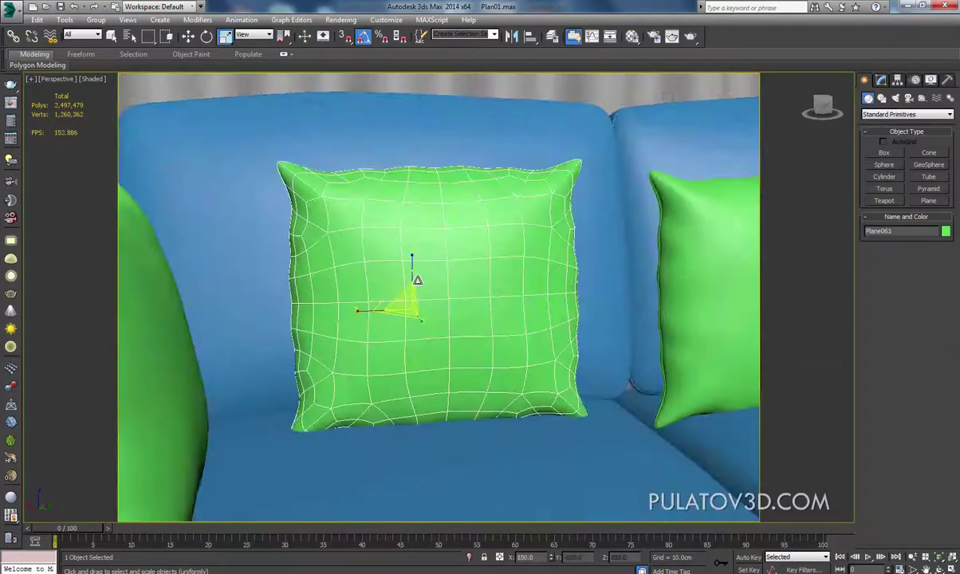
left_click(450, 438)
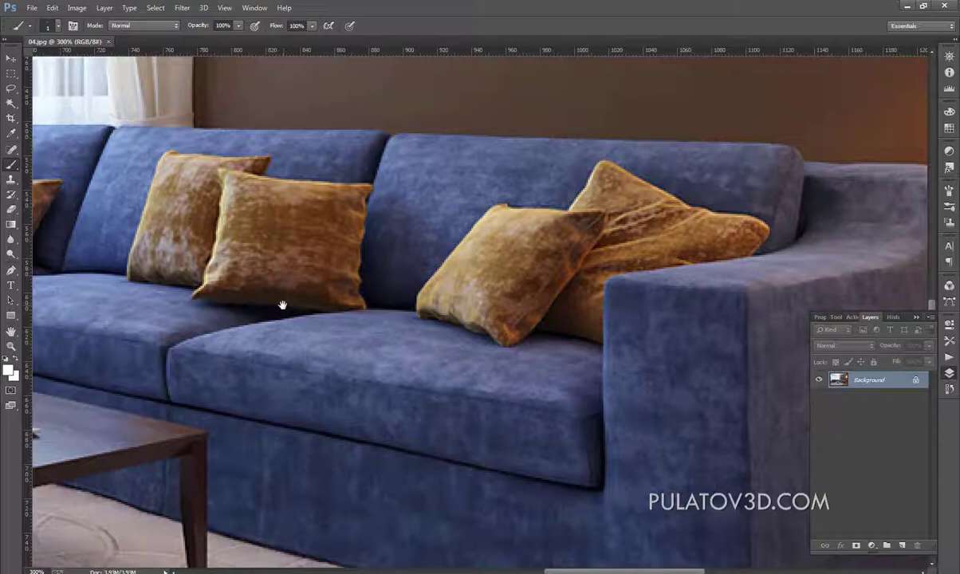
mouse_move(282, 305)
left_mouse_down()
mouse_move(480, 300)
mouse_move(365, 297)
left_mouse_up()
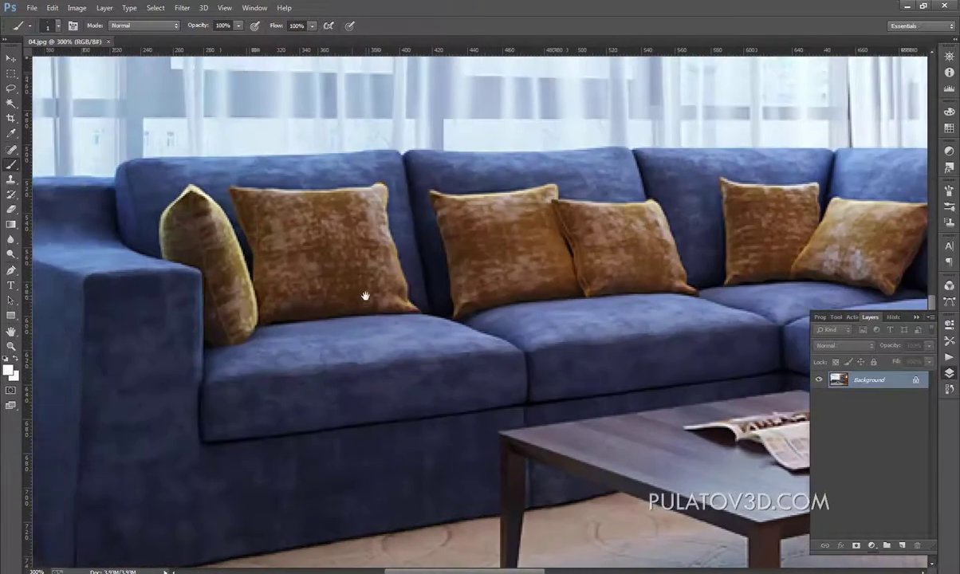
left_click(911, 8)
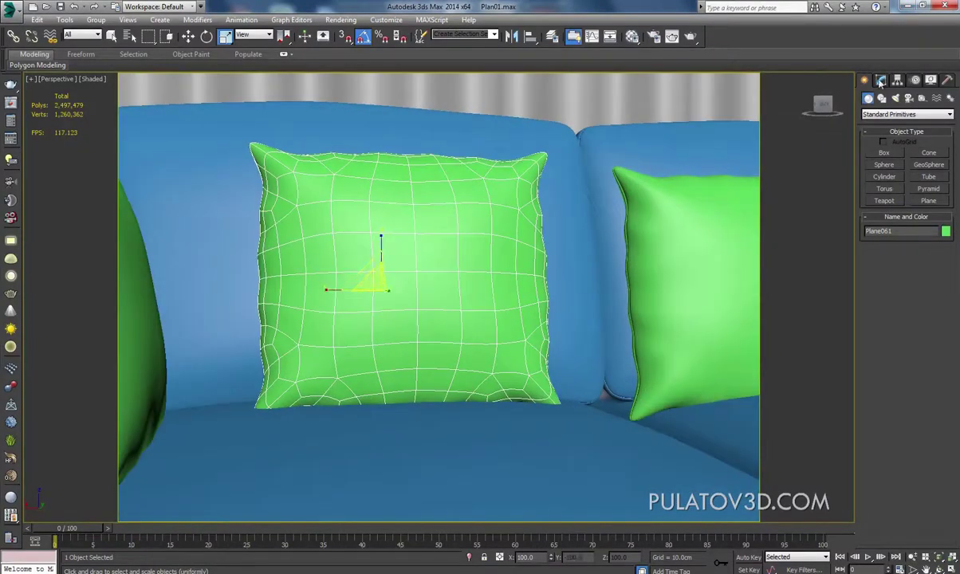
- Add a new Edit Poly modifier on top of cushion Plane061's stack
left_click(880, 82)
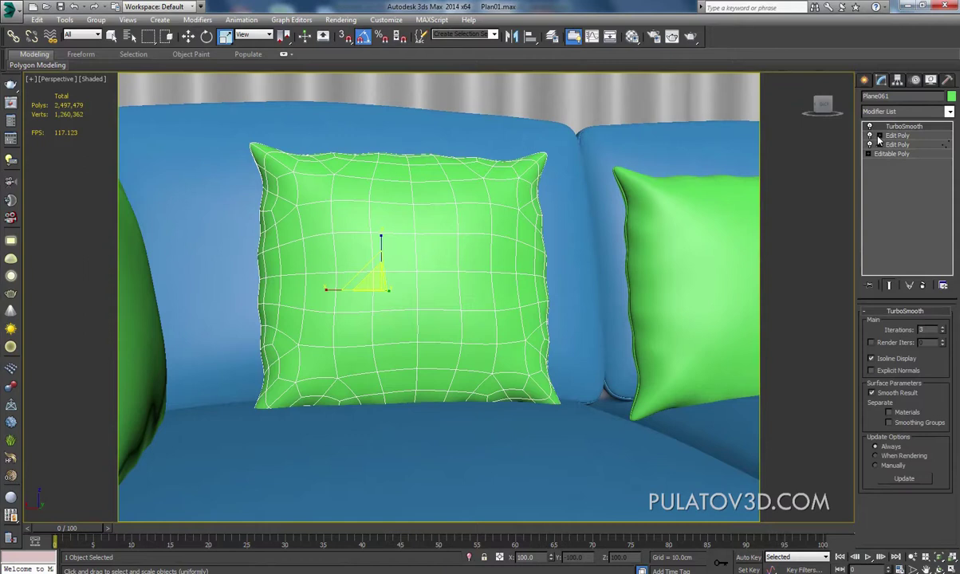
left_click(879, 136)
left_click(897, 136)
left_click(949, 111)
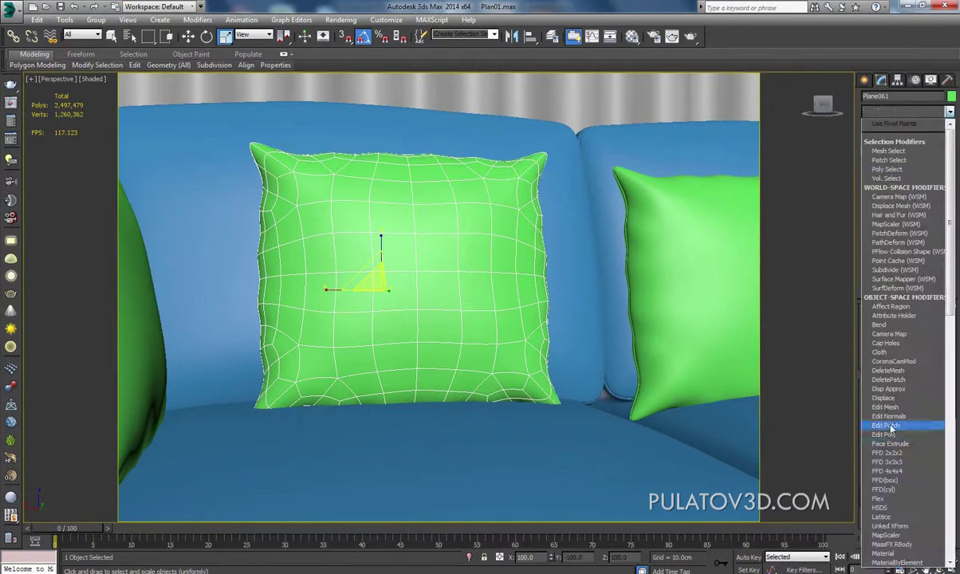
left_click(907, 409)
- Select all the cushion's vertices, enable Use Soft Selection, and switch TurboSmooth off
left_click(876, 391)
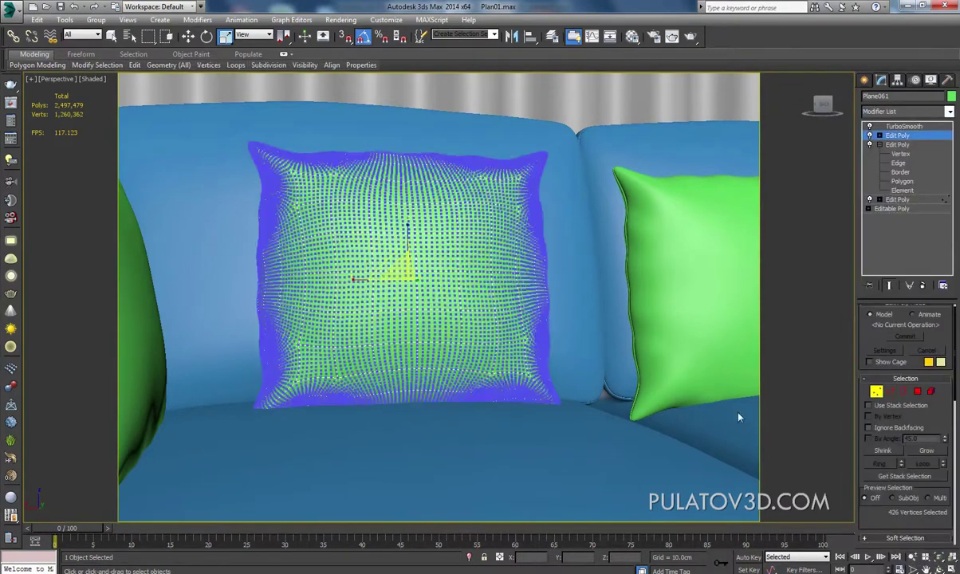
middle_click_drag(693, 387, 708, 430, "alt")
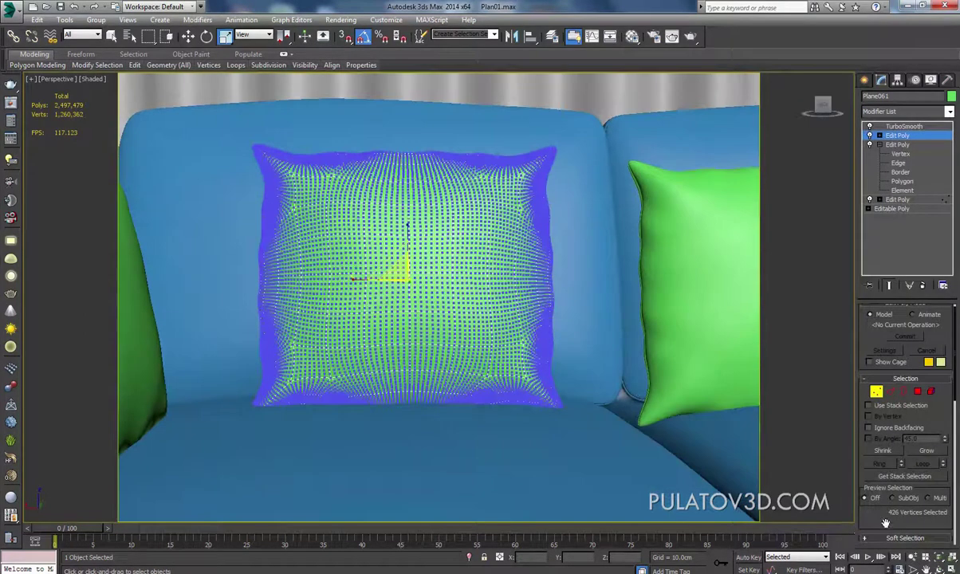
left_click_drag(885, 522, 894, 420)
left_click(871, 408)
left_click(868, 322)
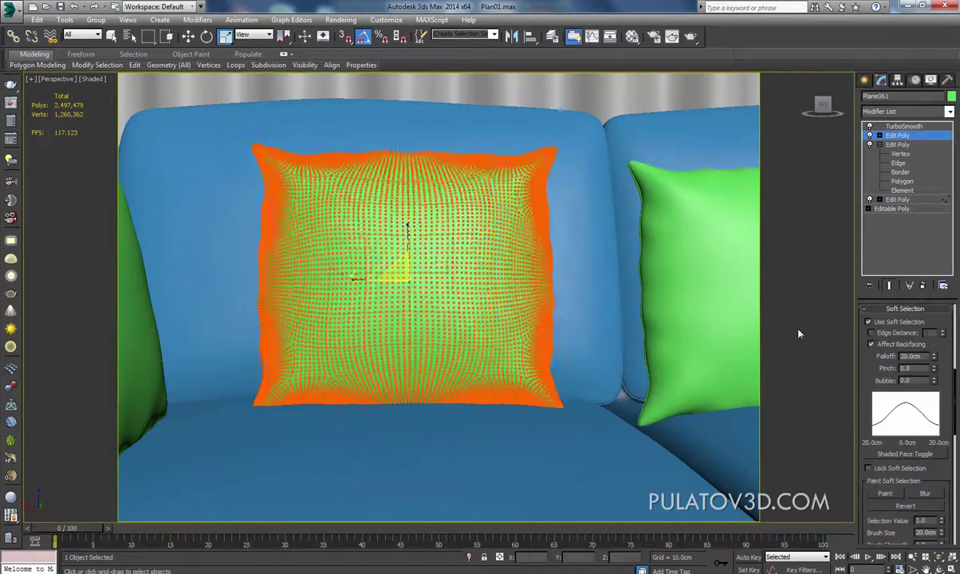
middle_click_drag(750, 309, 496, 327, "alt")
left_click(869, 126)
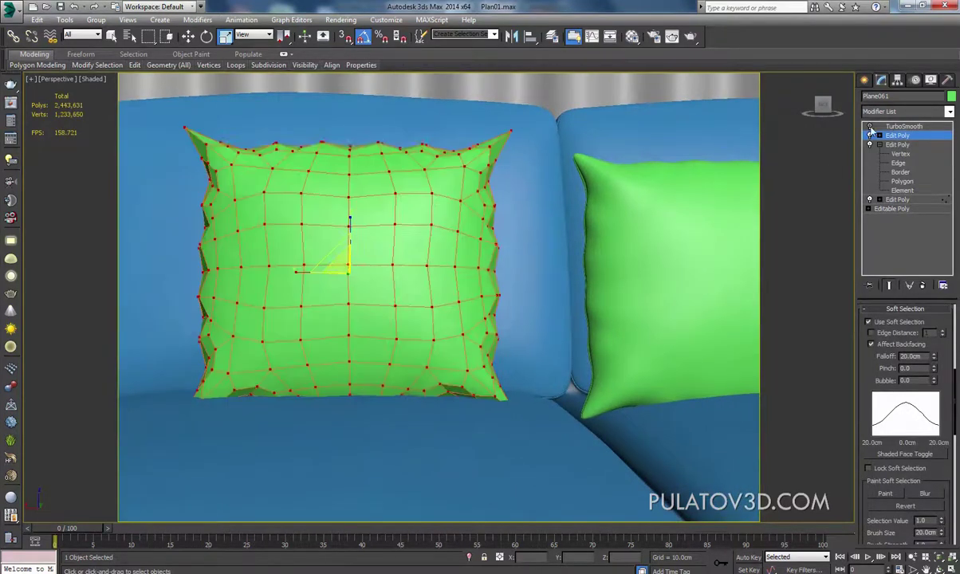
- Set the soft-selection falloff to 39 cm and push the cushion's right side out and up
middle_click_drag(548, 357, 546, 338)
left_click(479, 338)
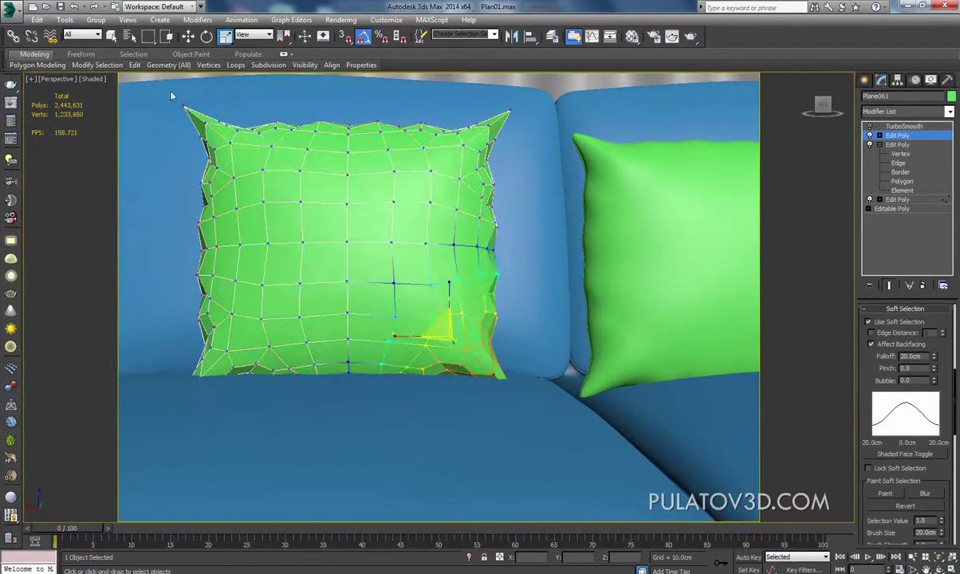
left_click(188, 36)
left_click_drag(933, 361, 941, 309)
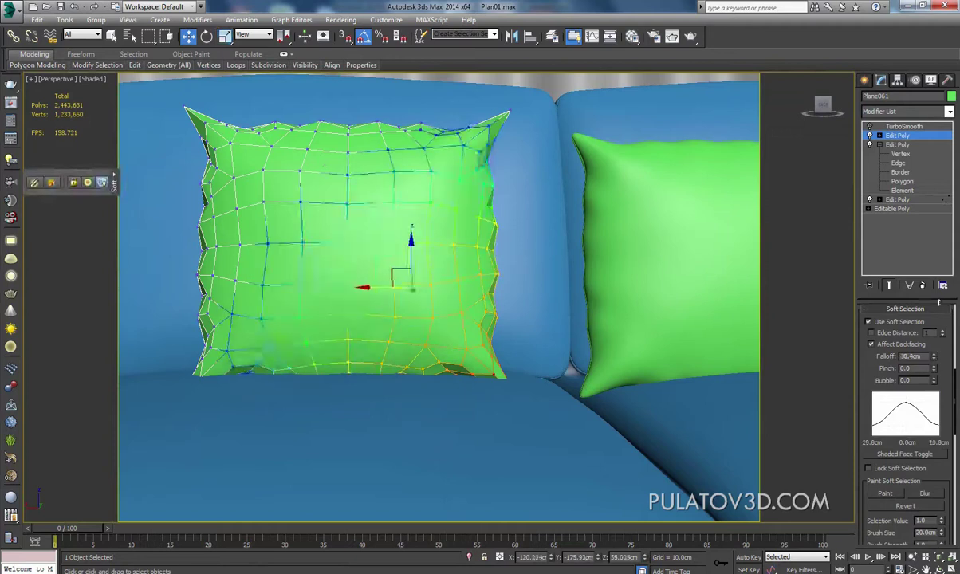
left_click_drag(385, 269, 408, 264)
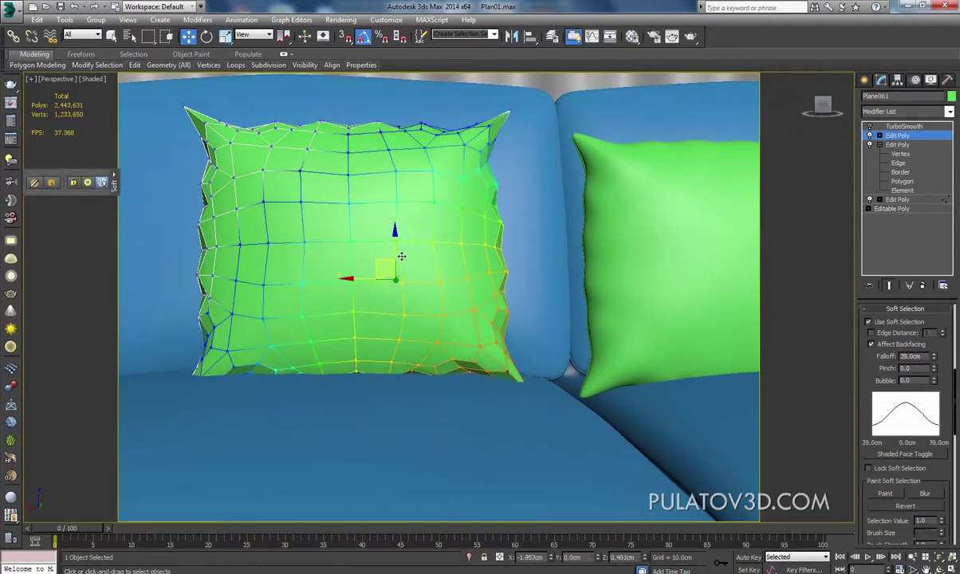
- Select the cushion's lower-left and tip vertices and pull the tip to the right
left_click_drag(199, 420, 233, 309)
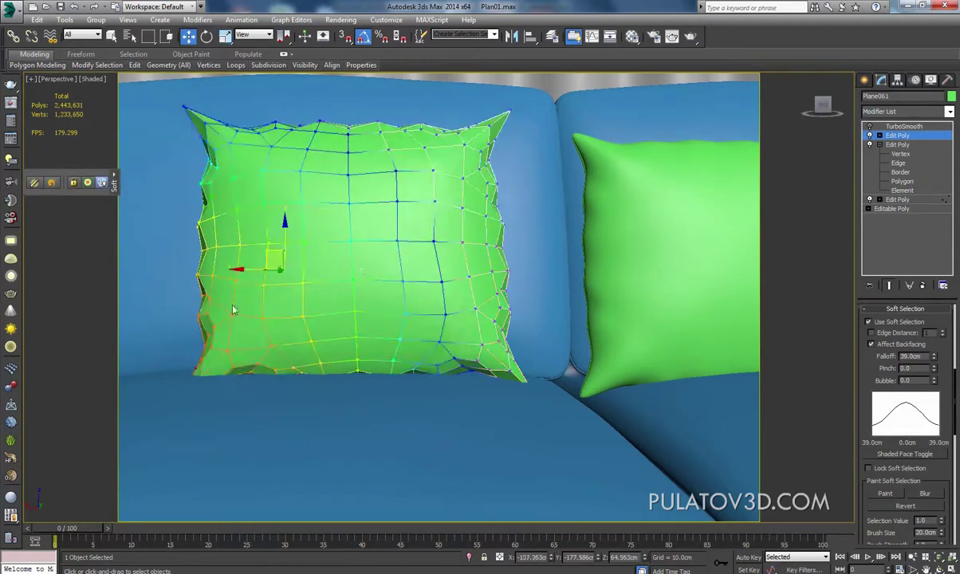
mouse_move(436, 183)
middle_mouse_down()
mouse_move(442, 270)
mouse_move(332, 278)
mouse_move(346, 279)
middle_mouse_up()
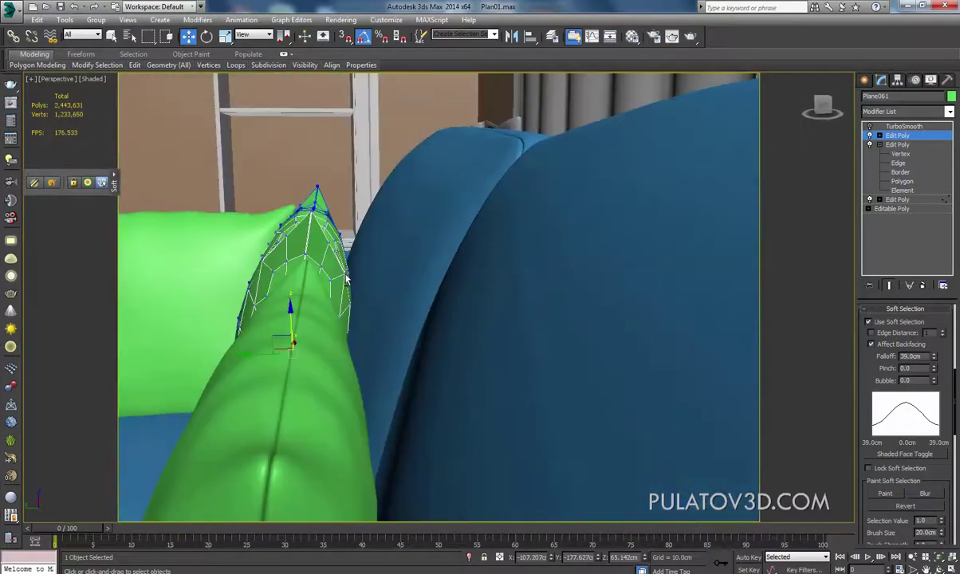
left_click(302, 207)
middle_click_drag(303, 208, 293, 249, "alt")
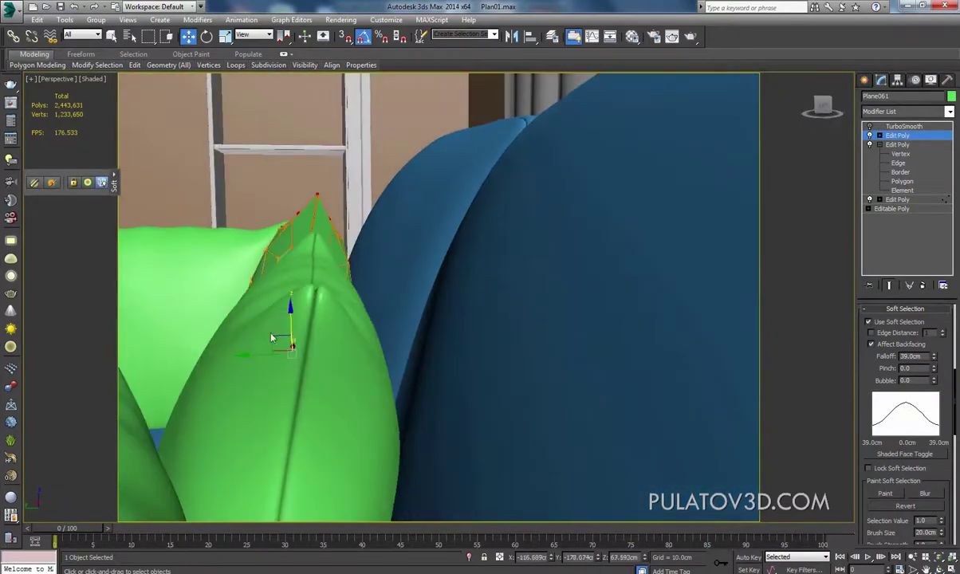
left_click_drag(279, 342, 284, 338)
- Nudge the pillow's front vertices up and right and adjust its top edge
middle_click_drag(300, 319, 390, 285, "alt")
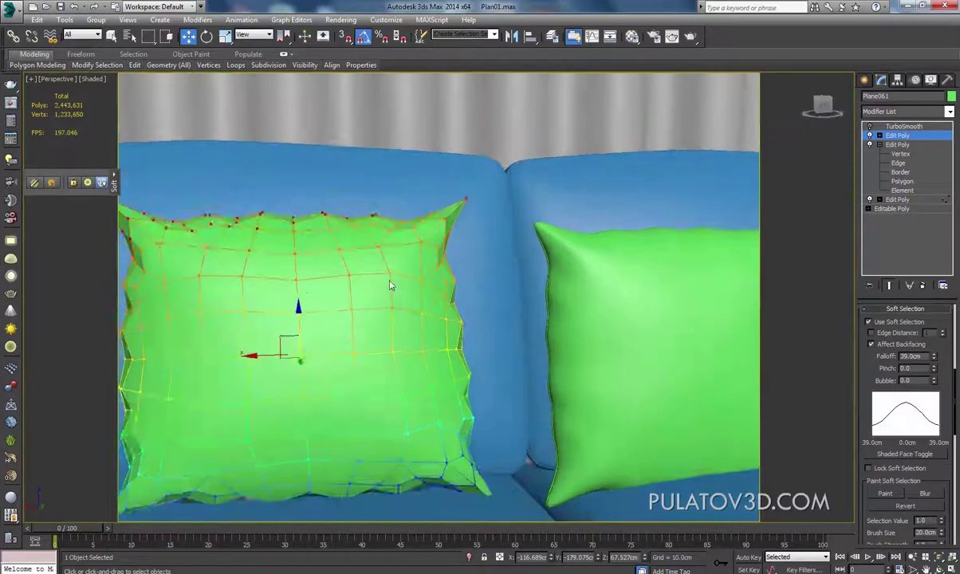
left_click_drag(391, 285, 389, 273)
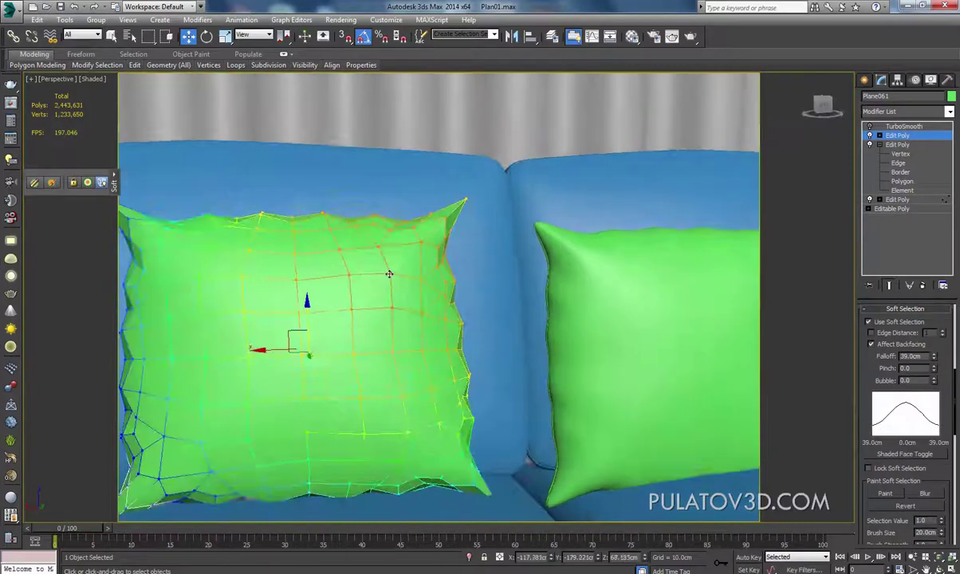
left_click_drag(299, 328, 284, 340)
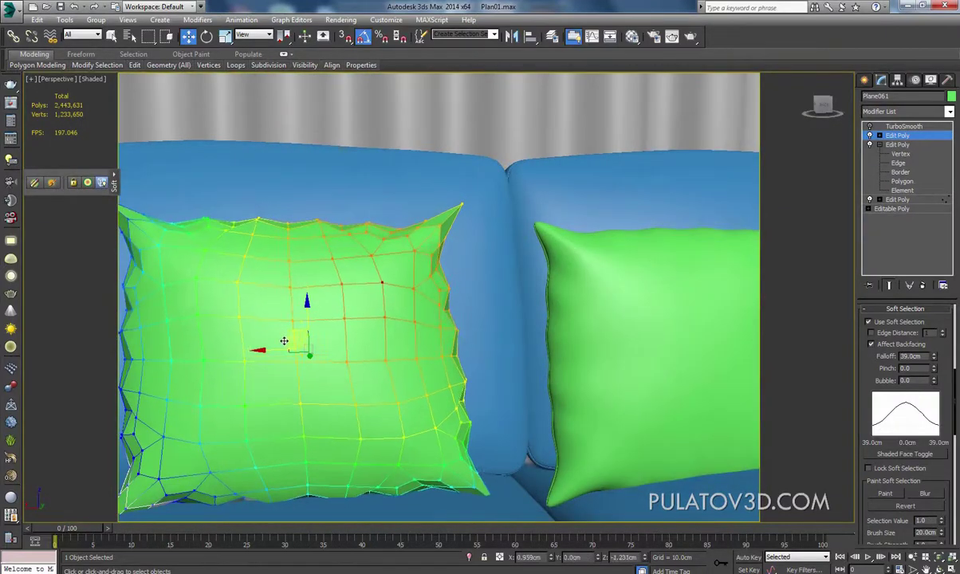
mouse_move(283, 340)
middle_mouse_down("alt")
mouse_move(400, 354)
mouse_move(428, 321)
mouse_move(467, 358)
mouse_move(299, 458)
middle_mouse_up("alt")
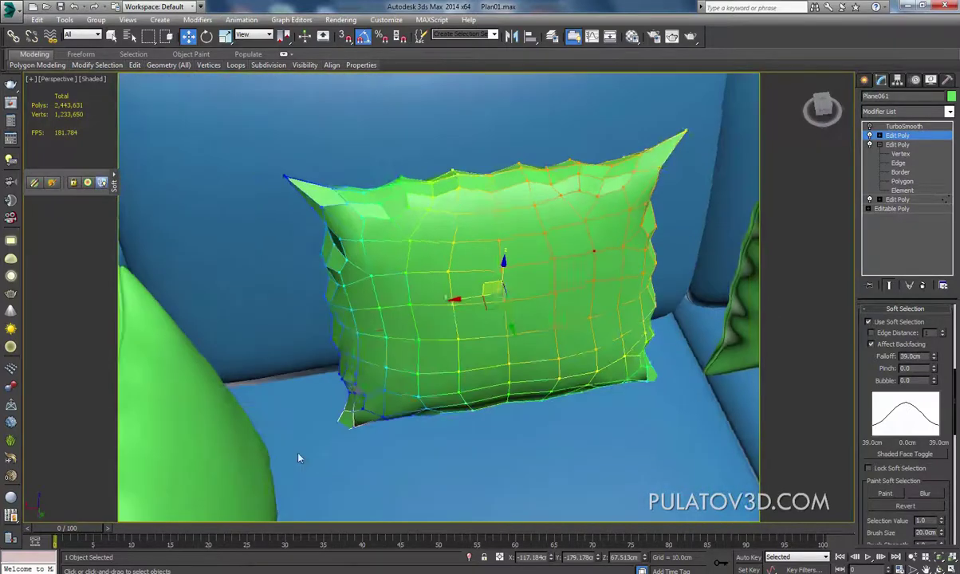
key("ctrl+z")
mouse_move(370, 373)
middle_mouse_down("alt")
mouse_move(414, 343)
mouse_move(383, 375)
middle_mouse_up("alt")
- Re-enable TurboSmooth, toggle its Isoline Display, and drop Iterations from 3 to 2
left_click(870, 126)
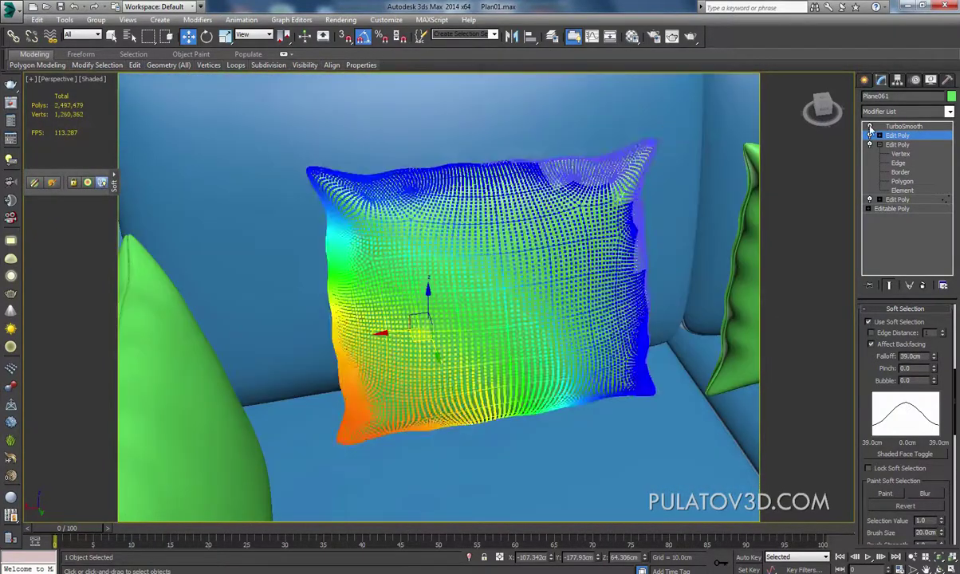
left_click(905, 126)
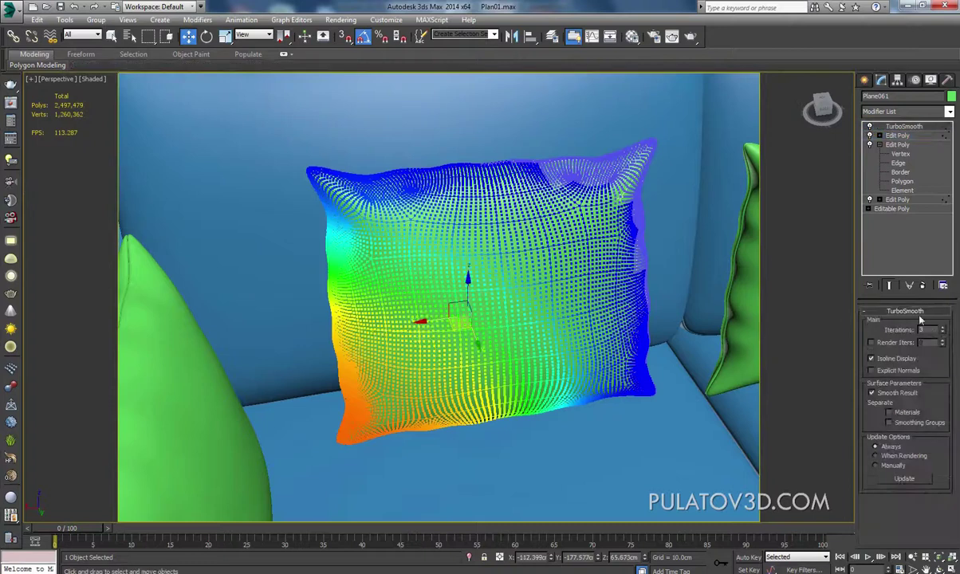
left_click(883, 361)
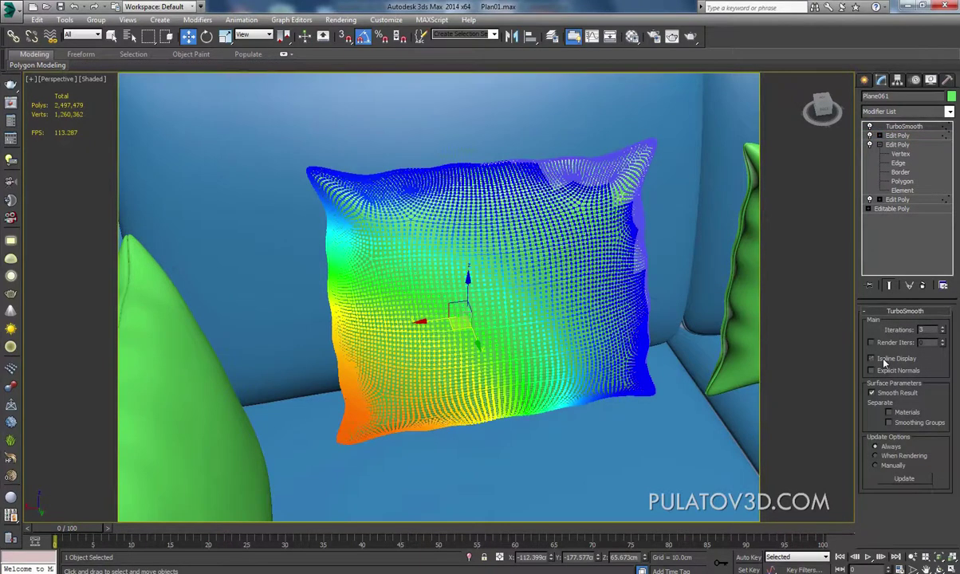
left_click(883, 360)
middle_click_drag(590, 263, 621, 271, "alt")
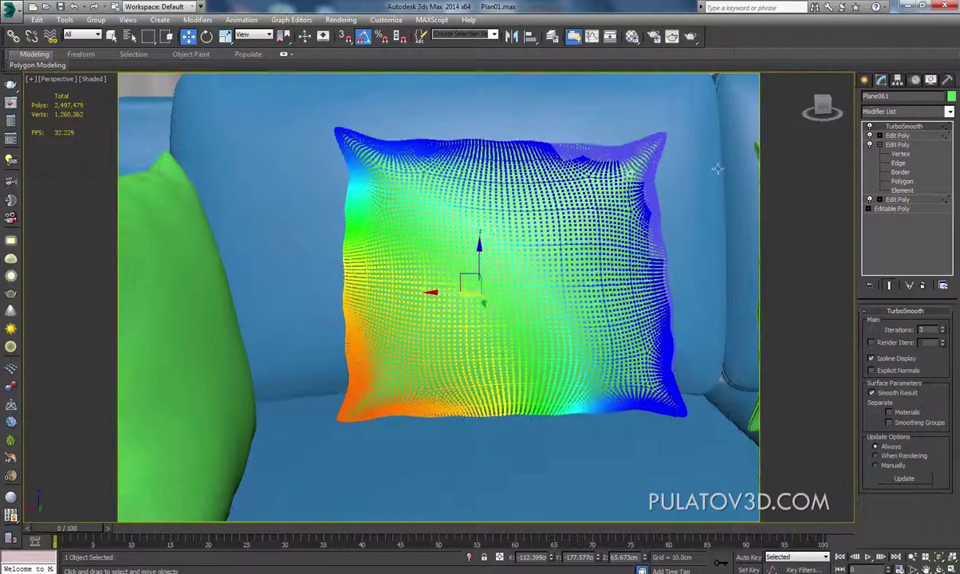
left_click(943, 333)
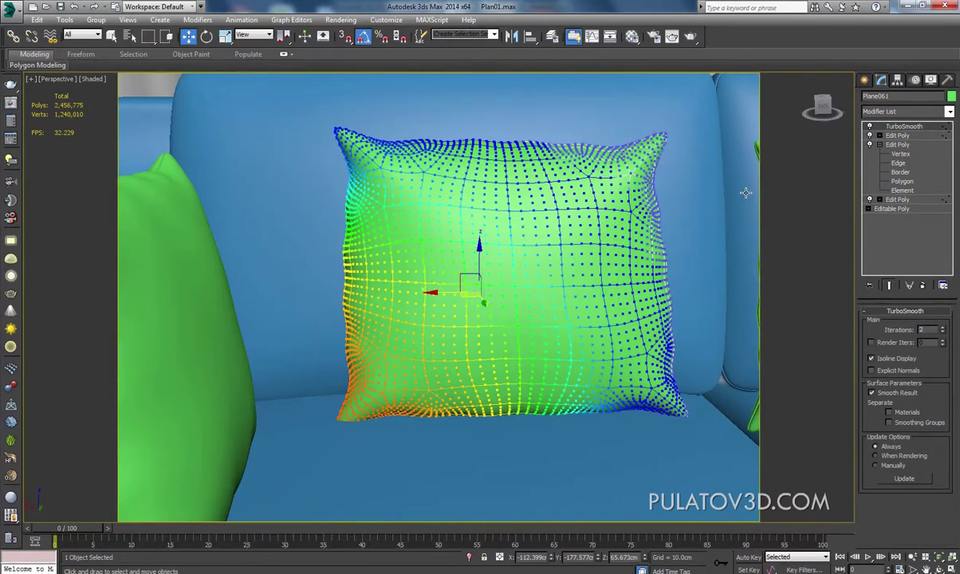
left_click(890, 137)
- At Edit Poly vertex level, push the cushion's left edge outward
left_click(900, 145)
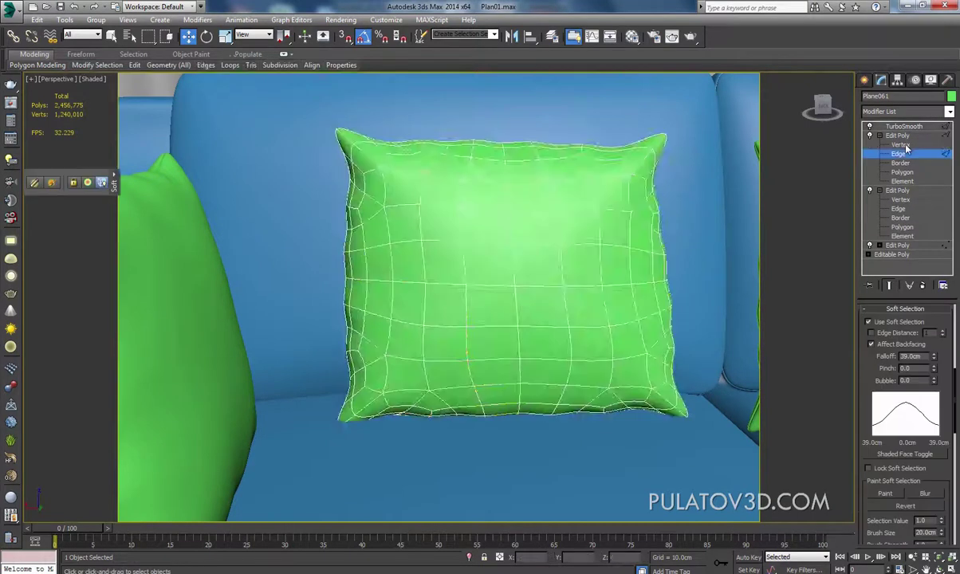
middle_click_drag(343, 274, 408, 336, "alt")
middle_click_drag(479, 223, 489, 215, "alt")
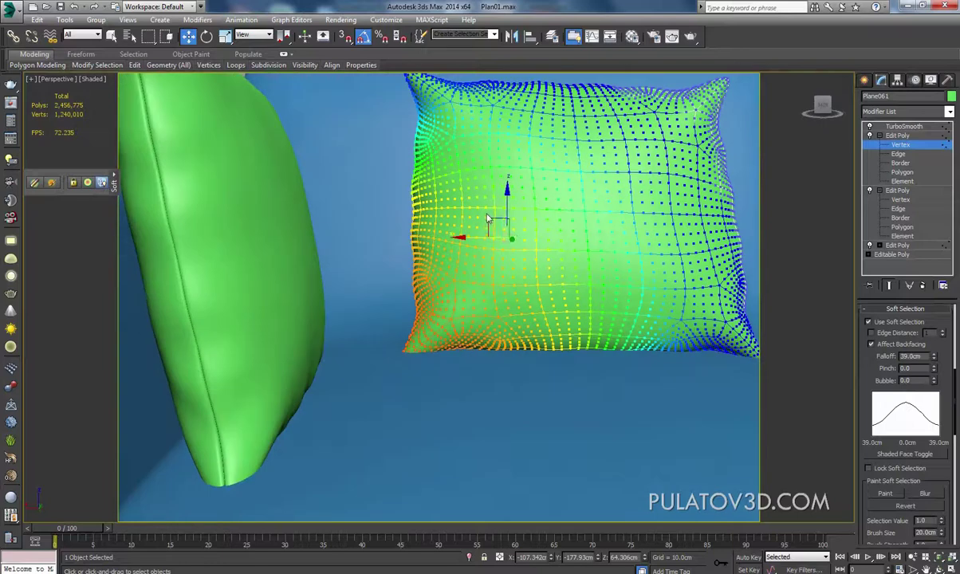
left_click_drag(489, 214, 467, 317)
left_click(460, 347)
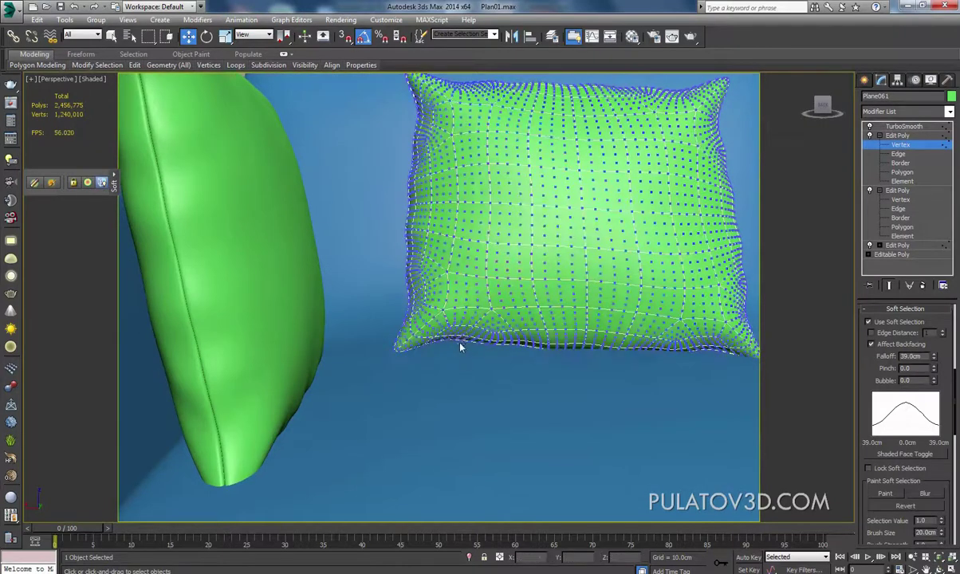
key("ctrl+z")
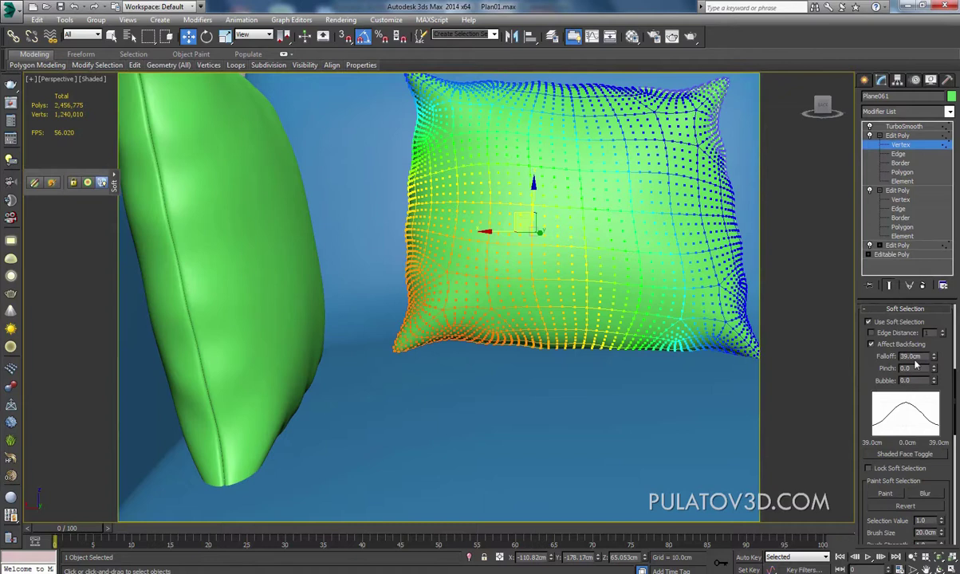
- With a 13.65 cm falloff, pull the lower-left corner out and nudge the bottom-middle edge
left_click_drag(934, 361, 935, 393)
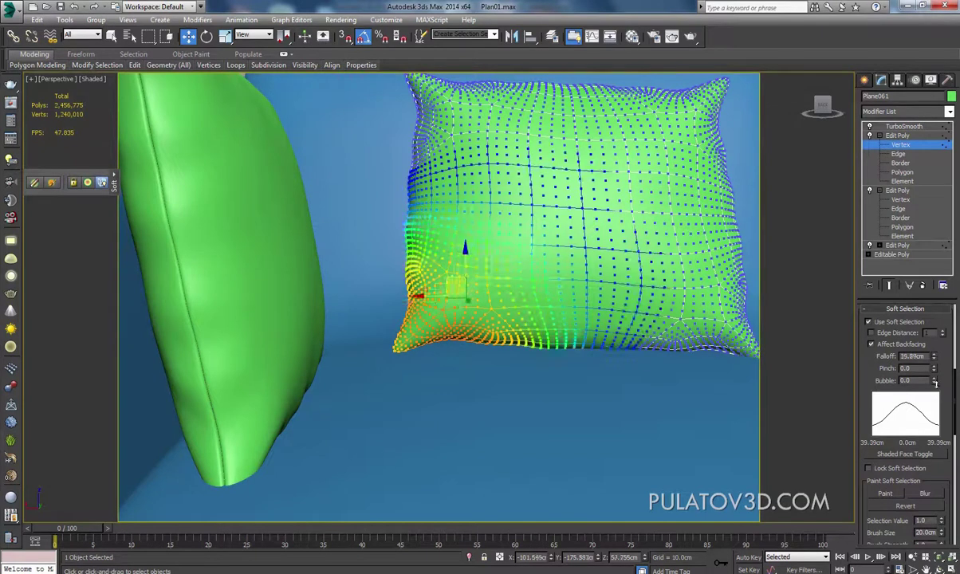
left_click_drag(465, 299, 385, 355)
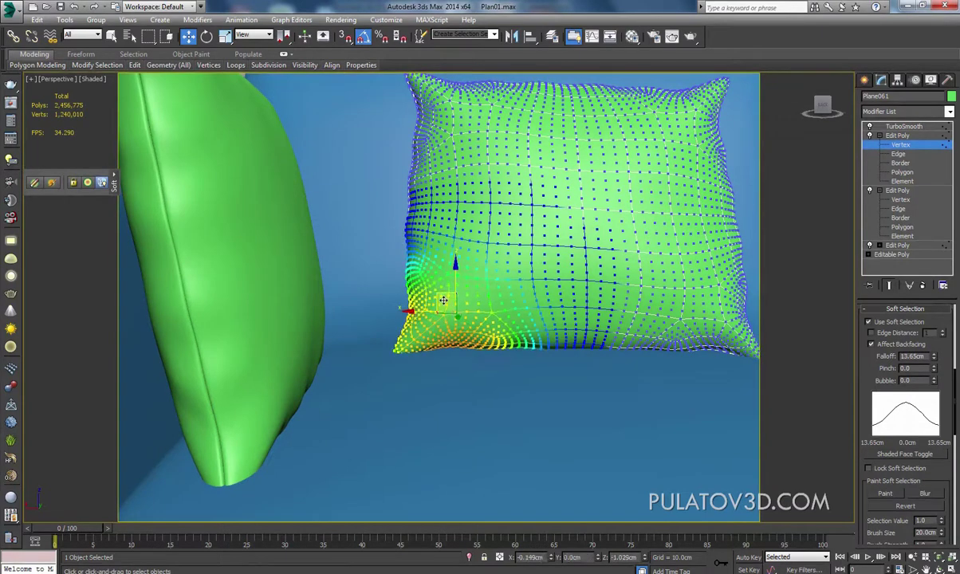
key("e")
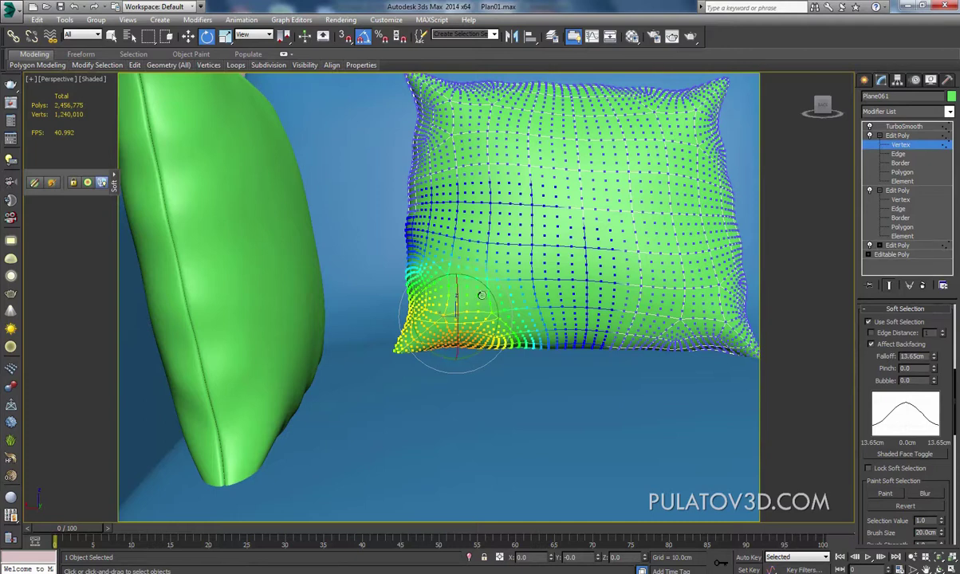
middle_click_drag(432, 281, 562, 311, "alt")
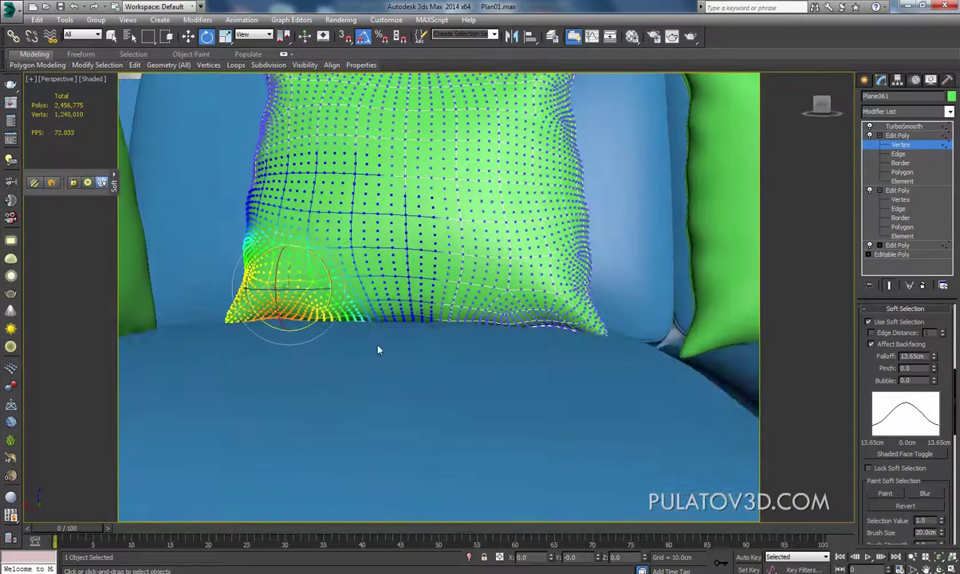
left_click(414, 311)
left_click(190, 37)
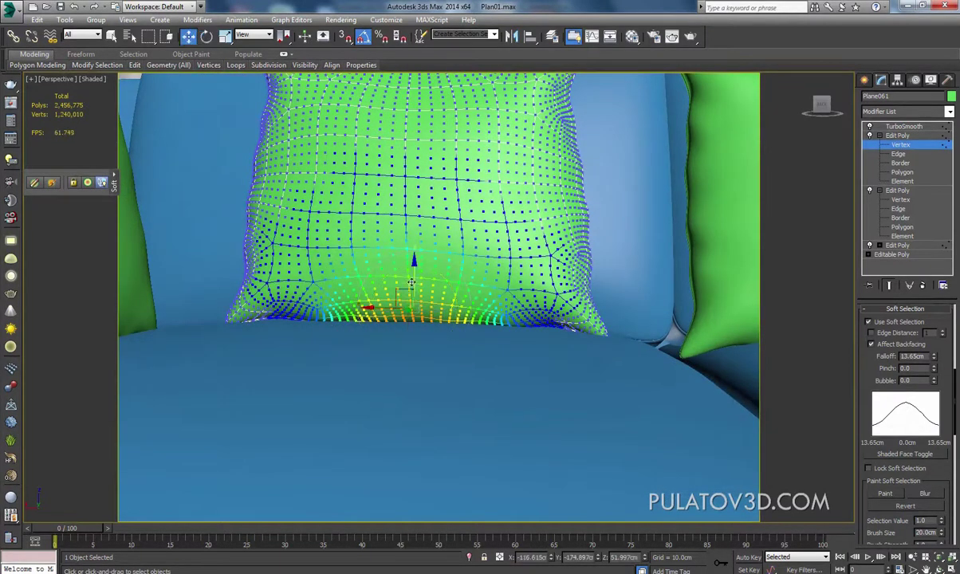
left_click_drag(412, 272, 412, 267)
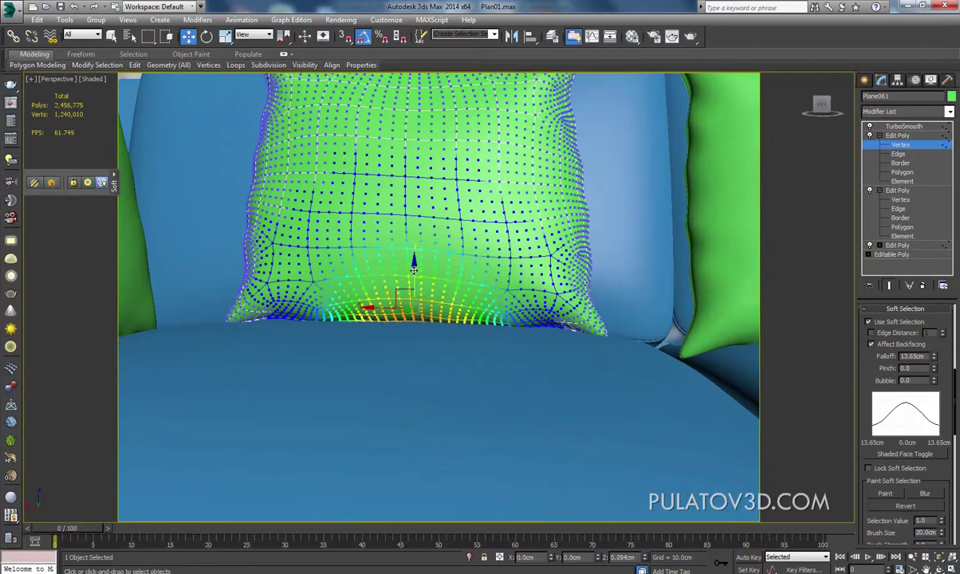
- Widen the falloff to 22.796 cm and bulge the cushion's left side outward
left_click(647, 321)
left_click(604, 334)
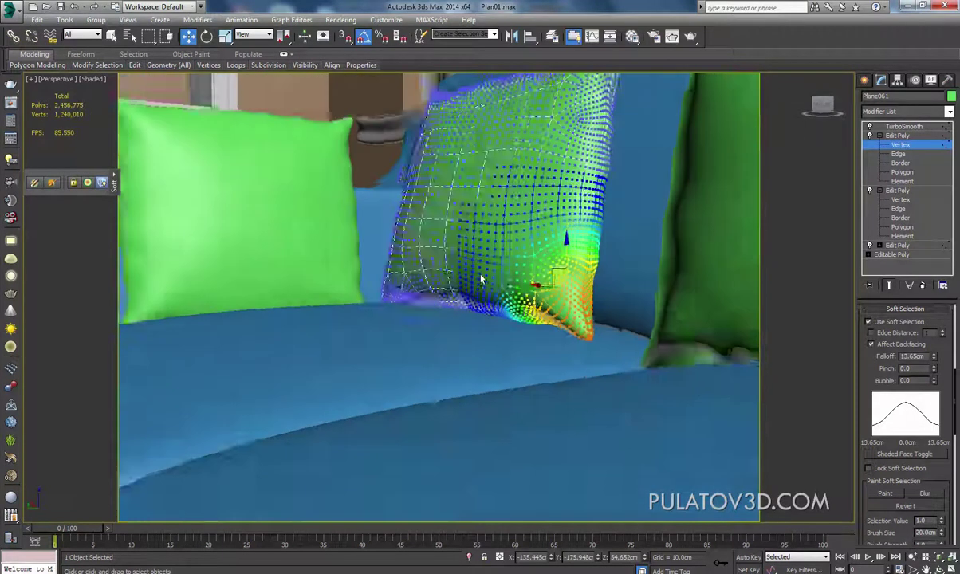
mouse_move(555, 281)
middle_mouse_down("alt")
mouse_move(436, 305)
mouse_move(420, 295)
mouse_move(407, 259)
middle_mouse_up("alt")
left_click(433, 279)
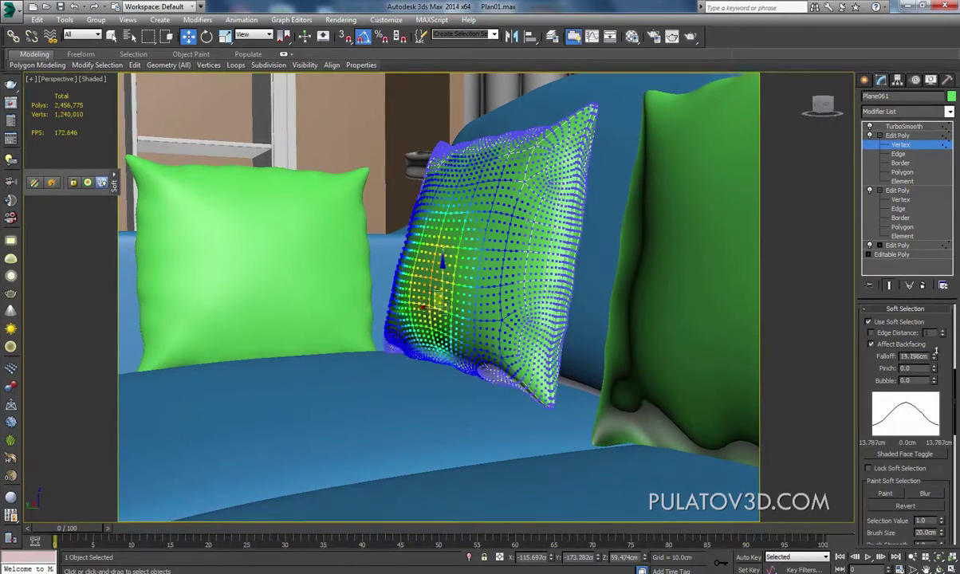
left_click_drag(437, 293, 606, 241)
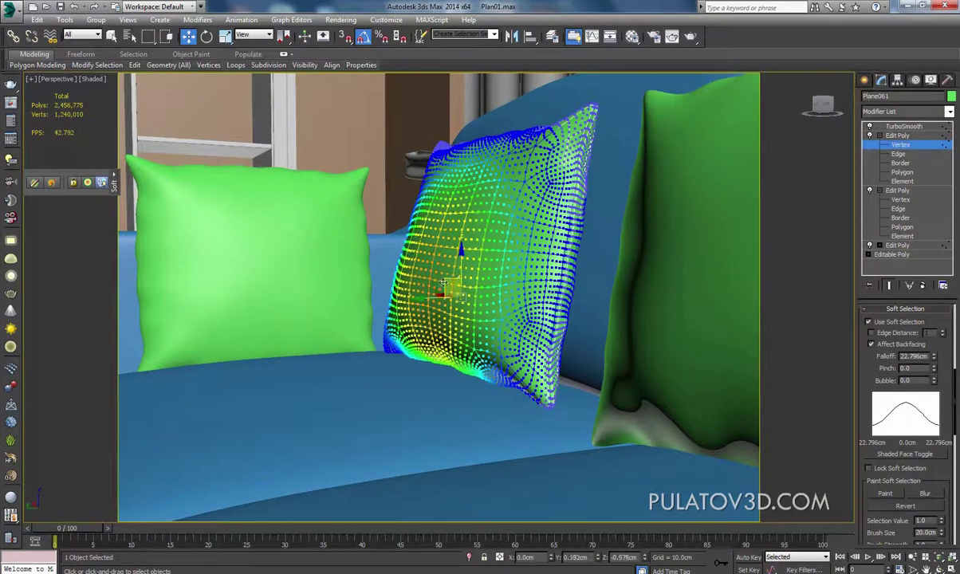
left_click_drag(468, 273, 447, 283)
middle_click_drag(447, 283, 451, 299, "alt")
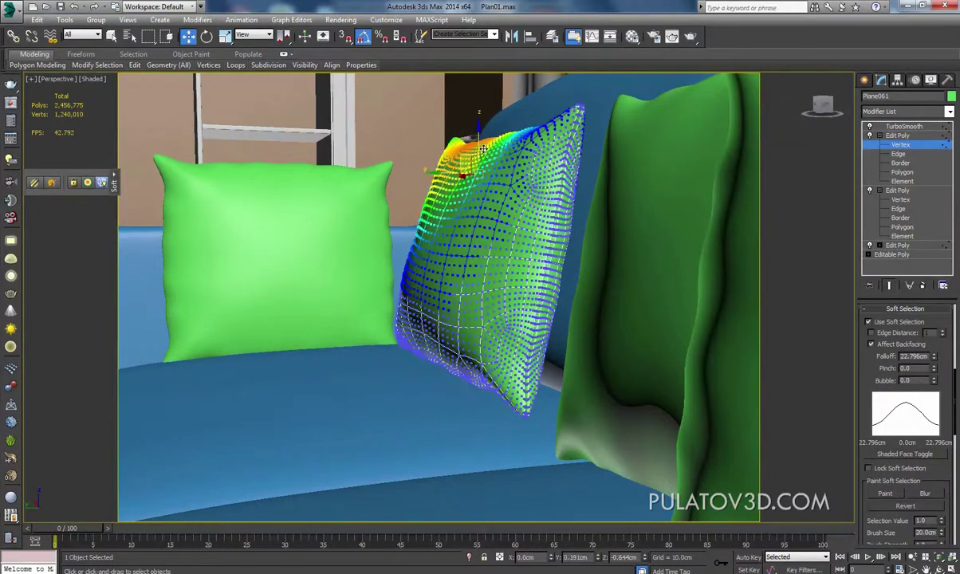
- Select the next cushion, Plane062, beside the sofa arm
mouse_move(485, 150)
middle_mouse_down("alt")
mouse_move(634, 227)
mouse_move(545, 268)
mouse_move(490, 268)
middle_mouse_up("alt")
left_click(865, 83)
left_click(490, 268)
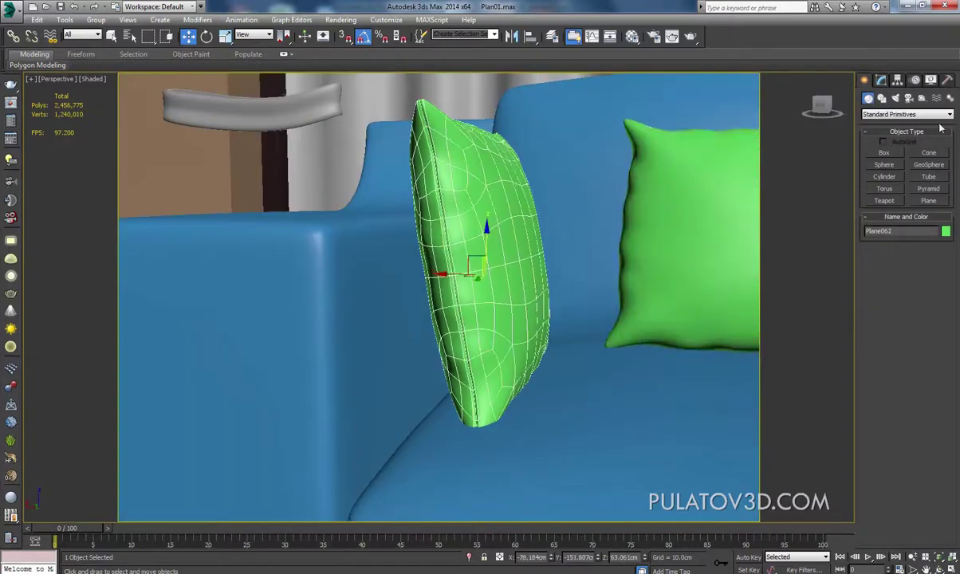
- Add an Edit Poly modifier to the cushion and enter Vertex mode with Soft Selection on
left_click(881, 81)
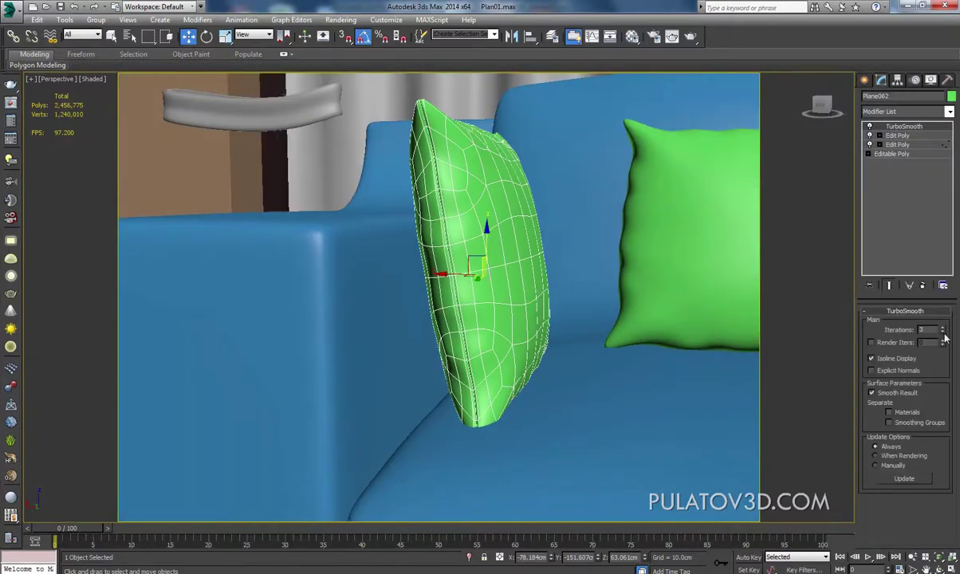
left_click(904, 112)
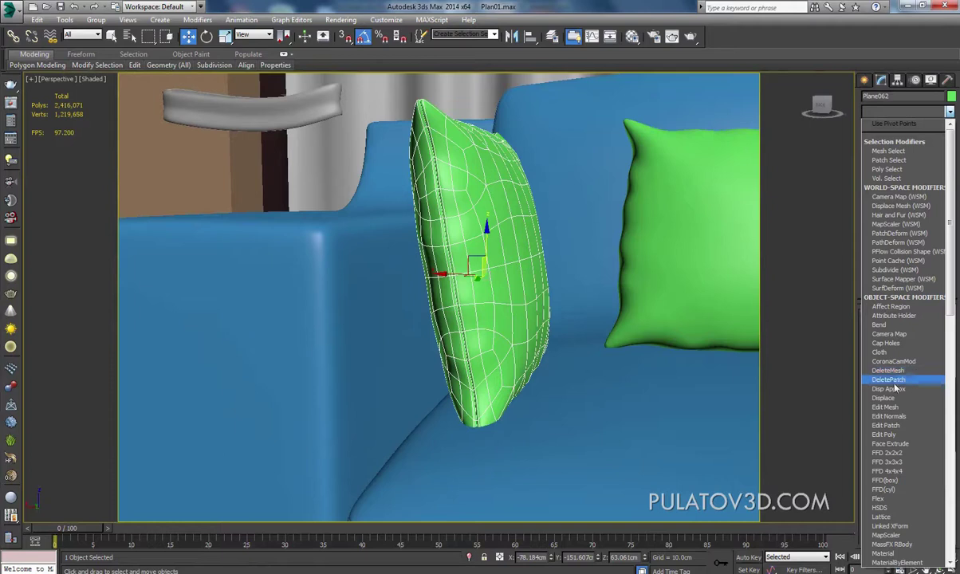
left_click(885, 434)
left_click(879, 136)
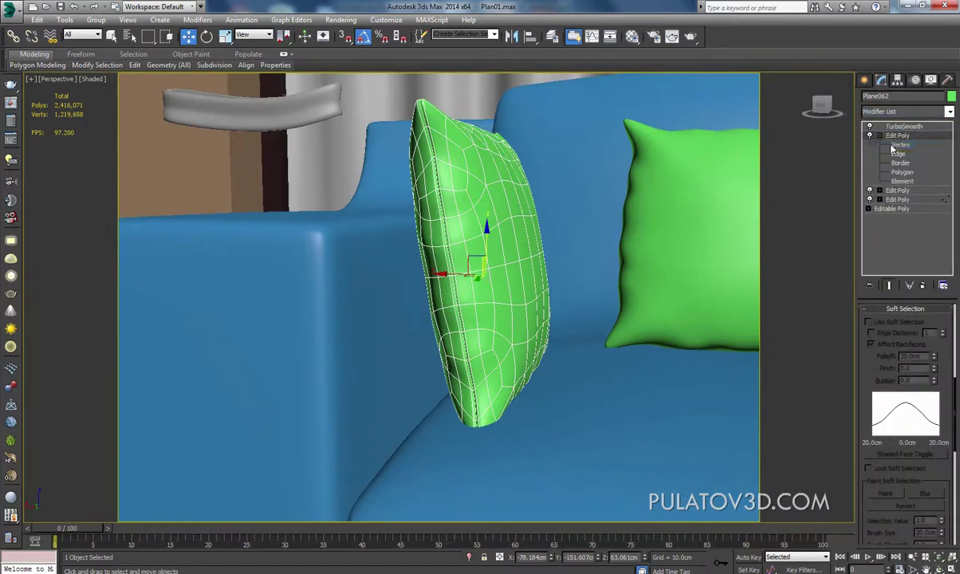
left_click(900, 144)
left_click(868, 321)
- Select the cushion's lower vertices, tilt its lower end and shift it right
mouse_move(708, 342)
middle_mouse_down("alt")
mouse_move(645, 377)
mouse_move(641, 351)
middle_mouse_up("alt")
left_click_drag(520, 342, 522, 343)
middle_click_drag(522, 343, 580, 337, "alt")
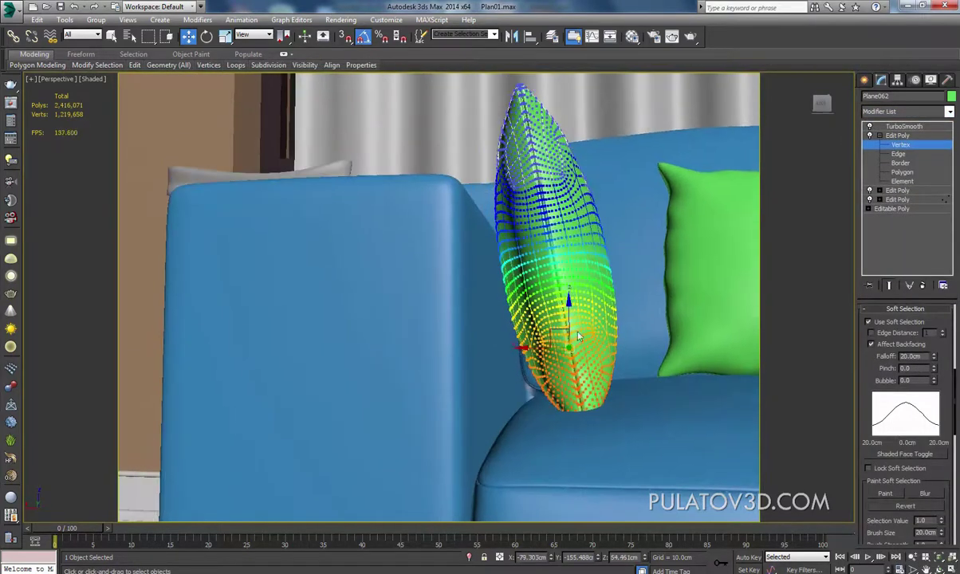
left_click(207, 36)
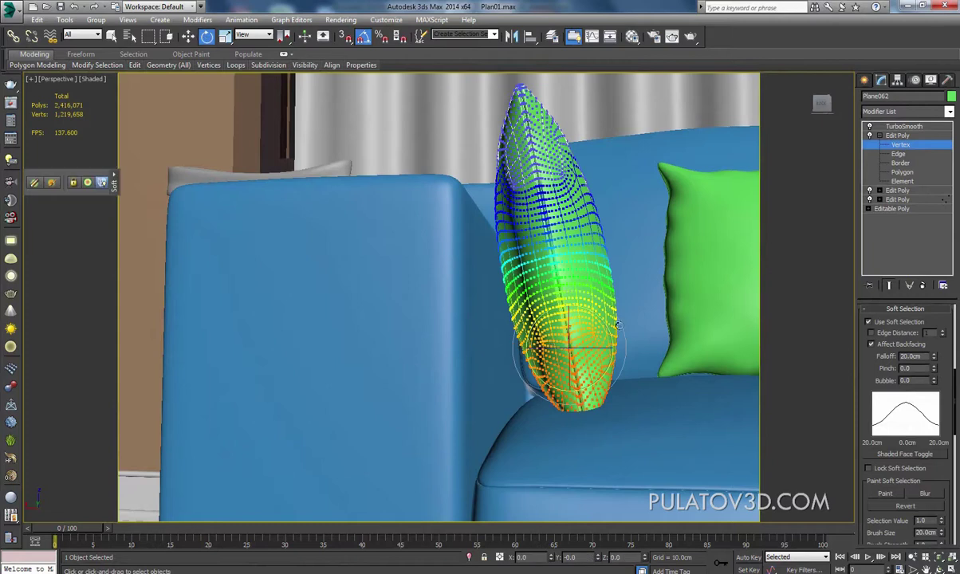
left_click_drag(607, 328, 577, 232)
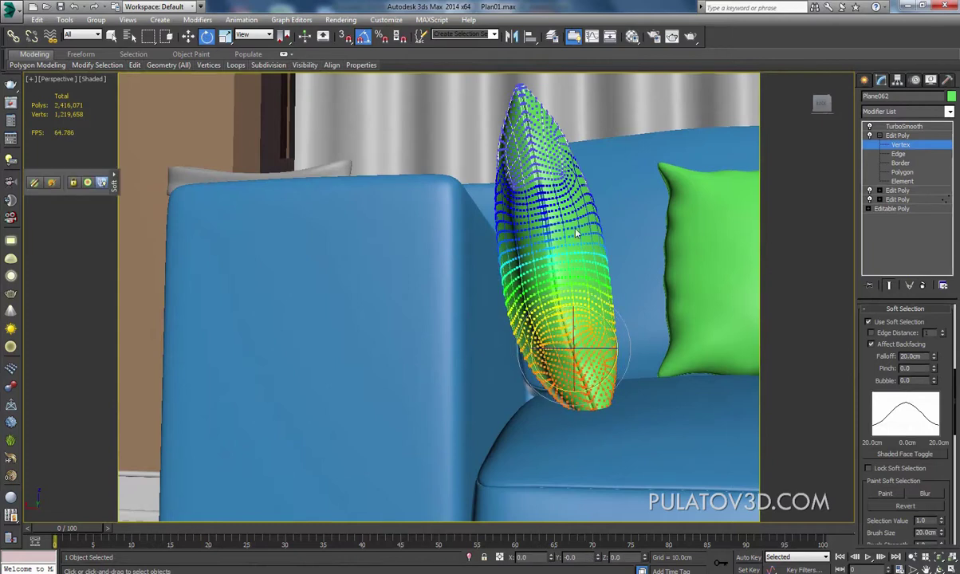
left_click(187, 37)
mouse_move(562, 322)
left_mouse_down()
mouse_move(569, 333)
mouse_move(526, 338)
left_mouse_up()
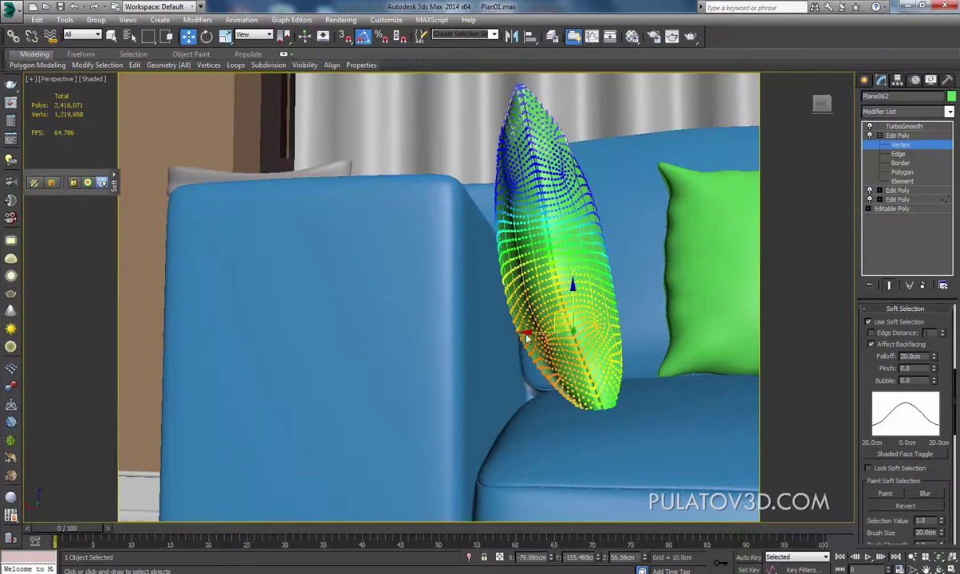
- Reshape the cushion's top by pulling its vertices and flattening the raised edge
mouse_move(561, 313)
middle_mouse_down("alt")
mouse_move(542, 287)
mouse_move(567, 330)
middle_mouse_up("alt")
scroll(532, 271, "up", 2)
left_click(532, 271)
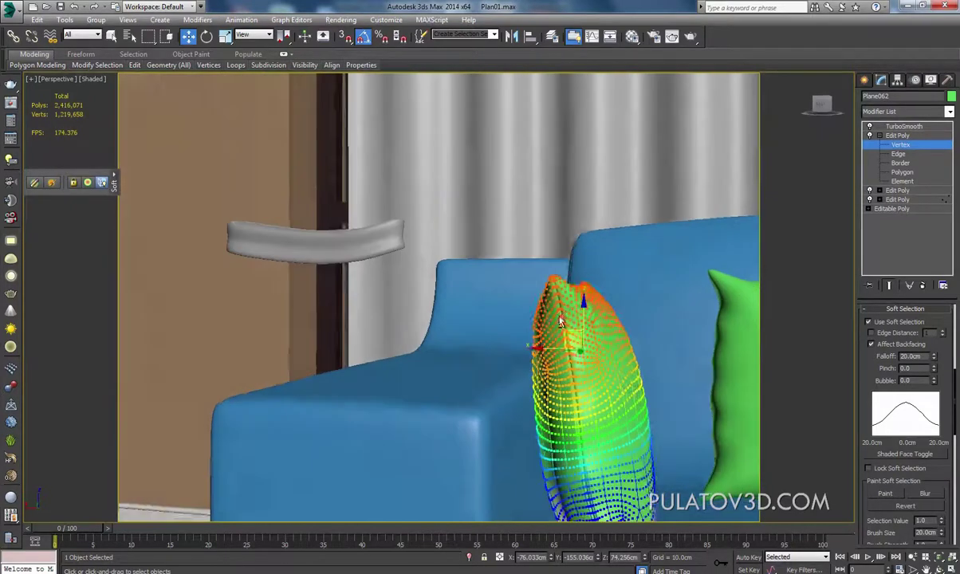
left_click_drag(568, 331, 528, 319)
mouse_move(529, 319)
middle_mouse_down("alt")
mouse_move(614, 283)
mouse_move(518, 157)
middle_mouse_up("alt")
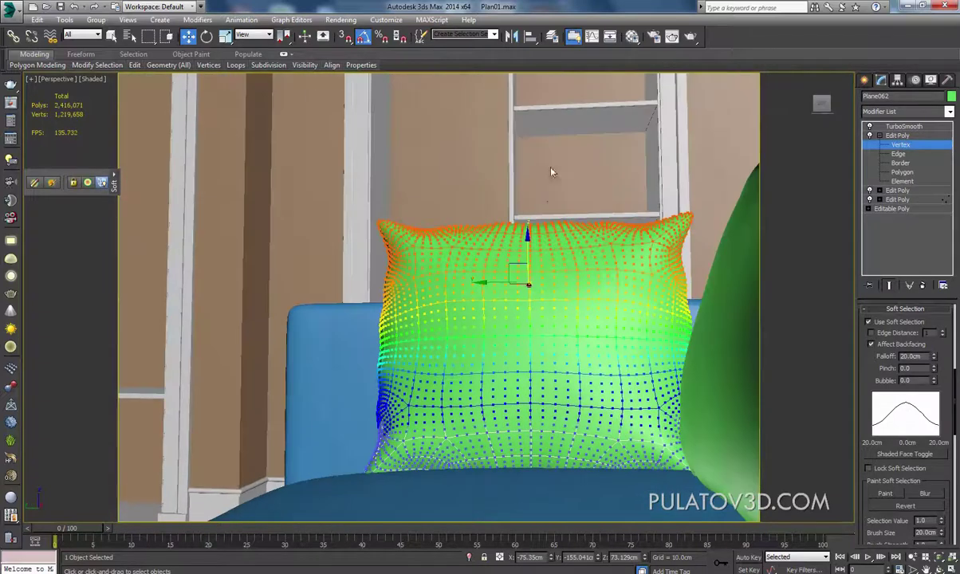
left_click(490, 250)
left_click_drag(487, 220, 489, 225)
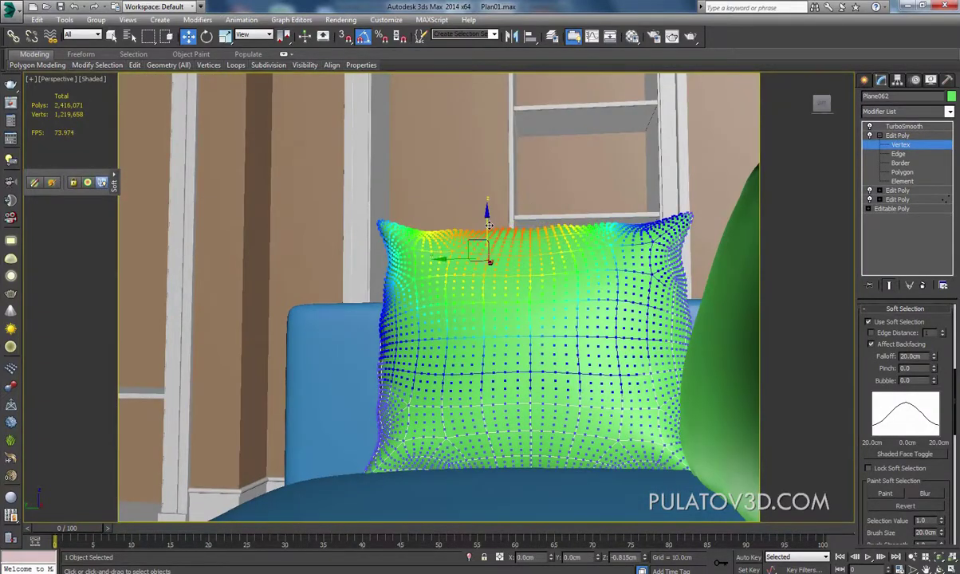
- Pull the lower-right corner up and outward and raise the centre into a bulge
mouse_move(488, 226)
middle_mouse_down("alt")
mouse_move(558, 210)
mouse_move(656, 228)
mouse_move(543, 216)
mouse_move(621, 397)
mouse_move(574, 367)
middle_mouse_up("alt")
left_click(601, 374)
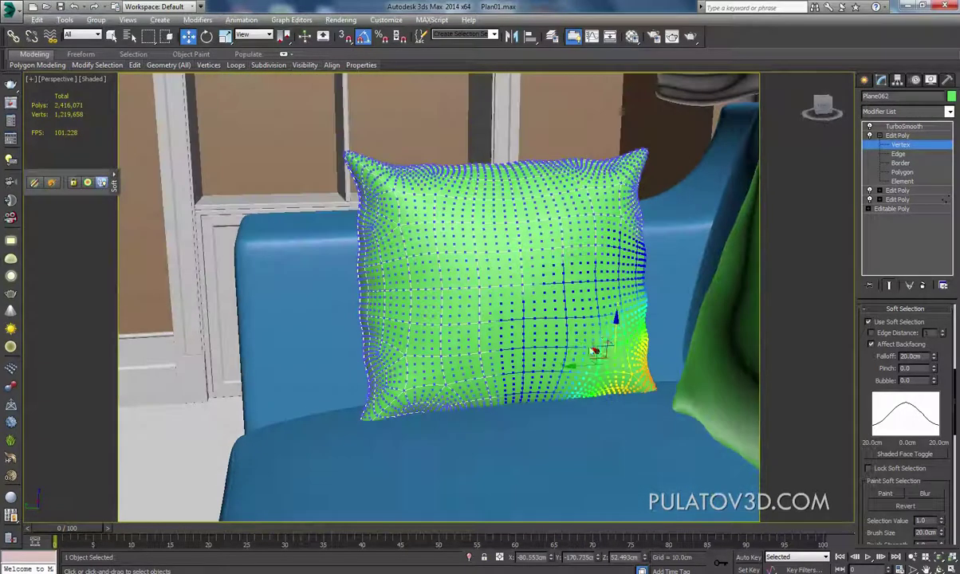
left_click_drag(599, 351, 595, 340)
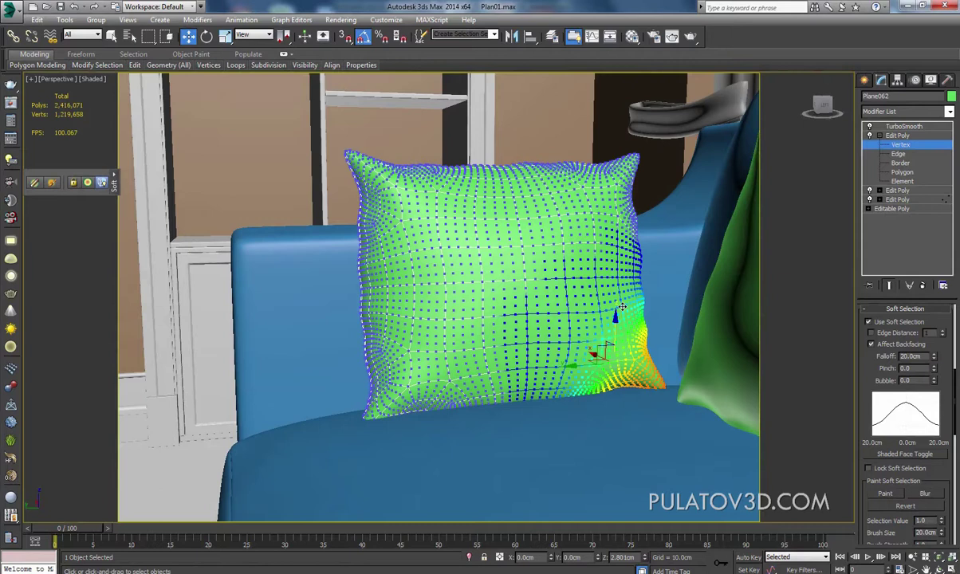
left_click(502, 357)
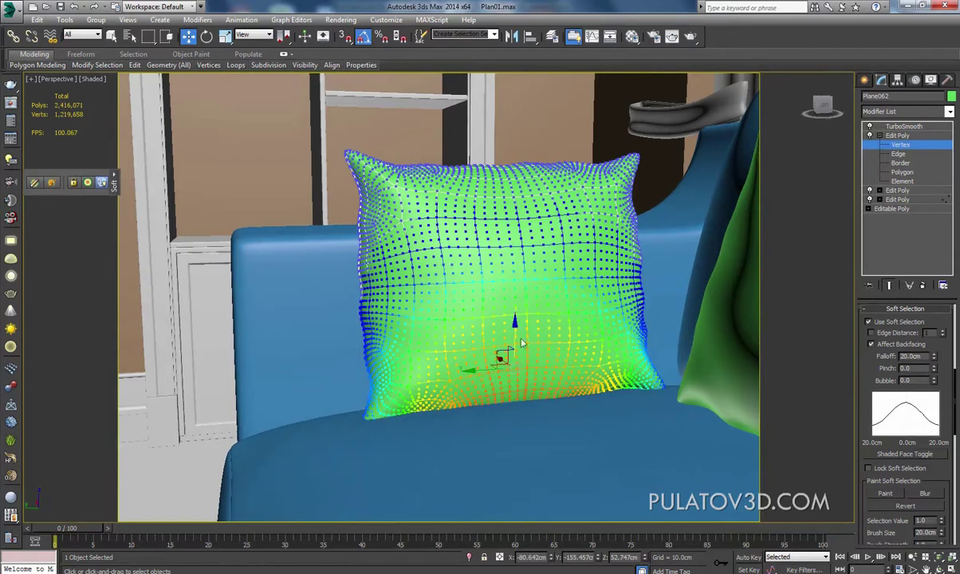
left_click_drag(514, 335, 515, 326)
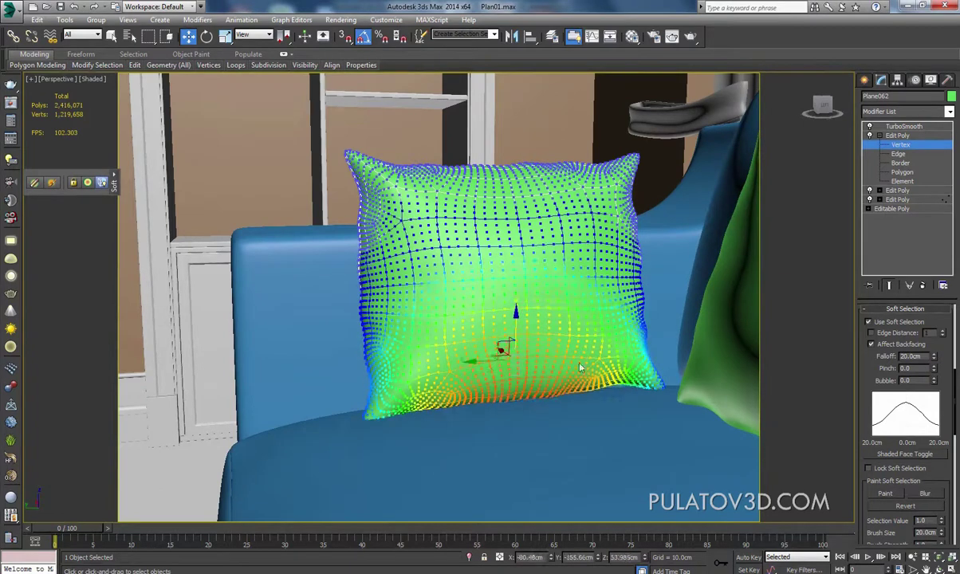
left_click_drag(647, 385, 622, 378)
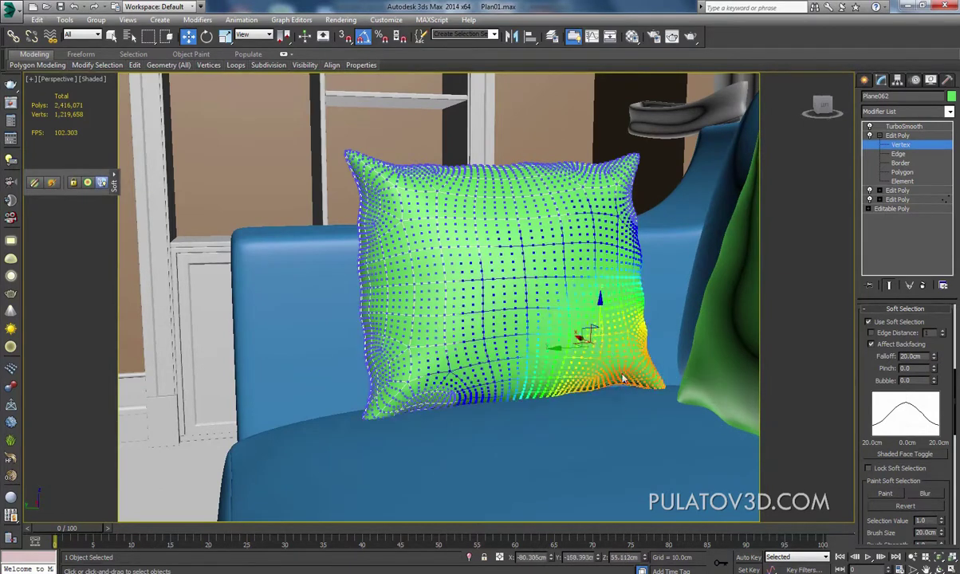
left_click_drag(601, 320, 605, 318)
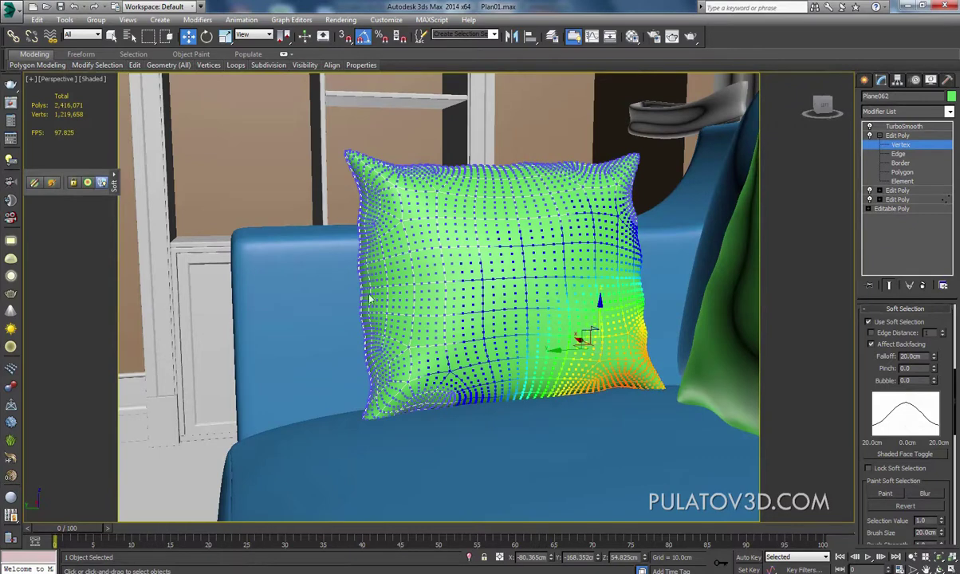
- Reselect the lower-left corner vertices and pull that corner into a soft bulge
left_click_drag(374, 437, 379, 398)
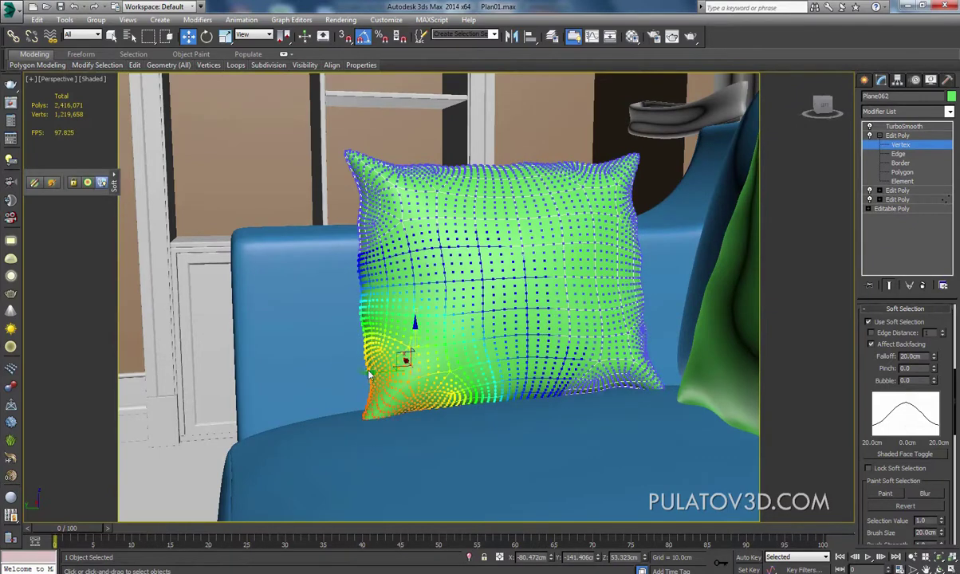
left_click(339, 348)
mouse_move(343, 446)
left_mouse_down()
mouse_move(392, 382)
mouse_move(383, 375)
left_mouse_up()
key("e")
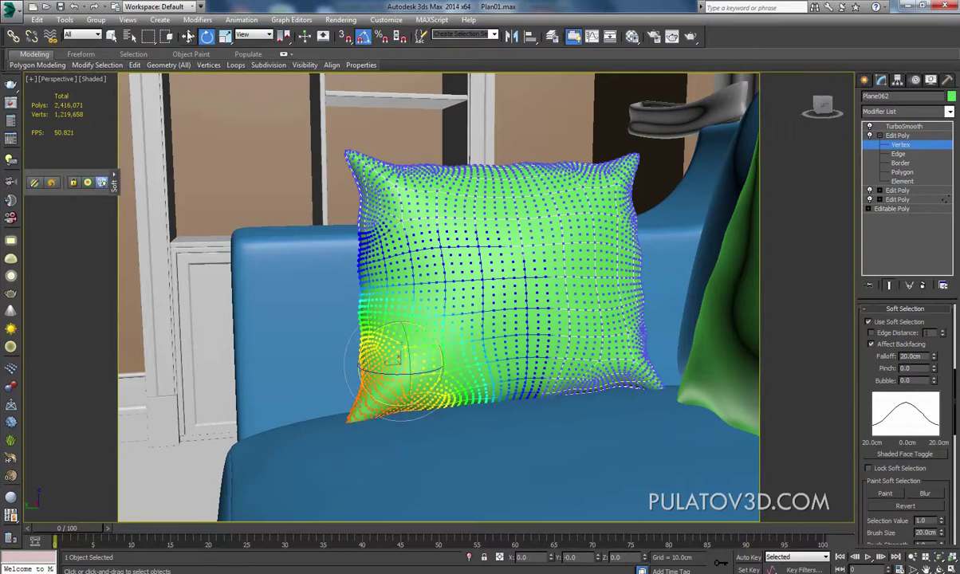
left_click(188, 36)
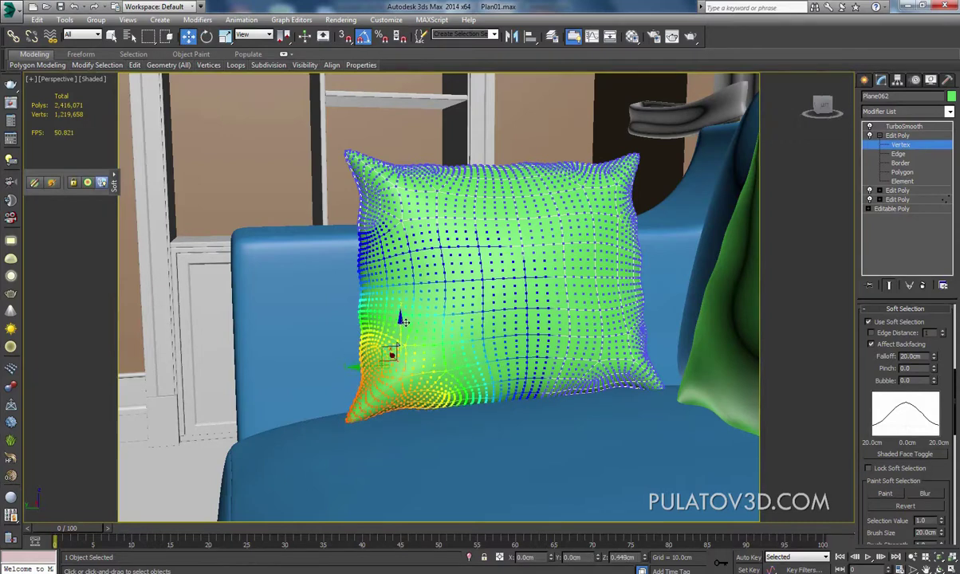
left_click_drag(399, 324, 440, 327)
middle_click_drag(440, 327, 452, 348, "alt")
- Pull the pillow's bottom-centre vertices and nudge a few more vertices from the side
left_click(522, 372)
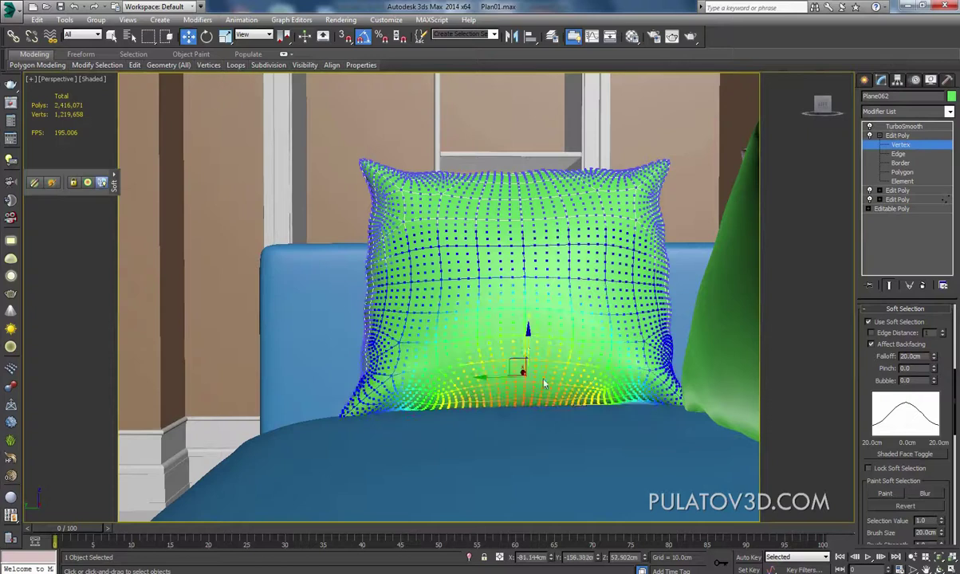
left_click_drag(528, 341, 526, 329)
mouse_move(526, 329)
middle_mouse_down("alt")
mouse_move(602, 337)
mouse_move(593, 346)
mouse_move(589, 323)
middle_mouse_up("alt")
left_click(558, 339)
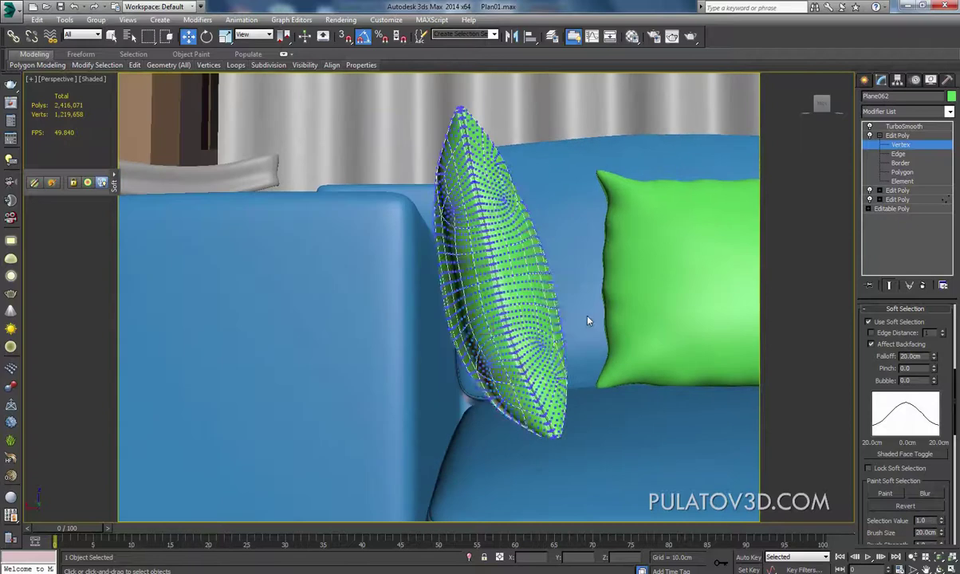
left_click(512, 319)
left_click_drag(507, 321, 511, 325)
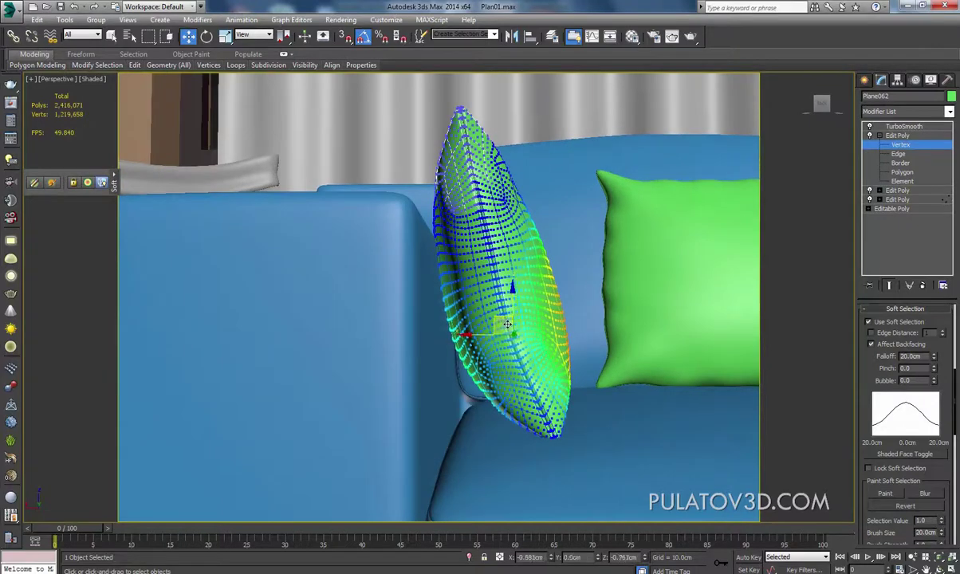
mouse_move(510, 325)
middle_mouse_down("alt")
mouse_move(536, 309)
mouse_move(562, 344)
mouse_move(496, 309)
mouse_move(479, 341)
middle_mouse_up("alt")
- Select the Plane061 pillow on the left back cushion and pick its lower-right vertices
key("1")
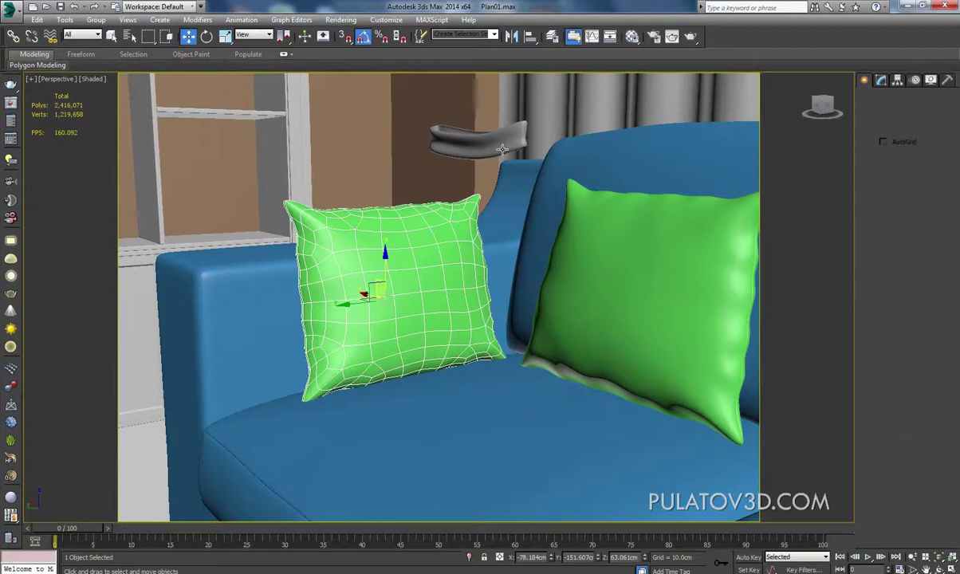
left_click(524, 247)
mouse_move(525, 247)
middle_mouse_down("alt")
mouse_move(599, 286)
mouse_move(623, 275)
mouse_move(500, 280)
middle_mouse_up("alt")
left_click(437, 332)
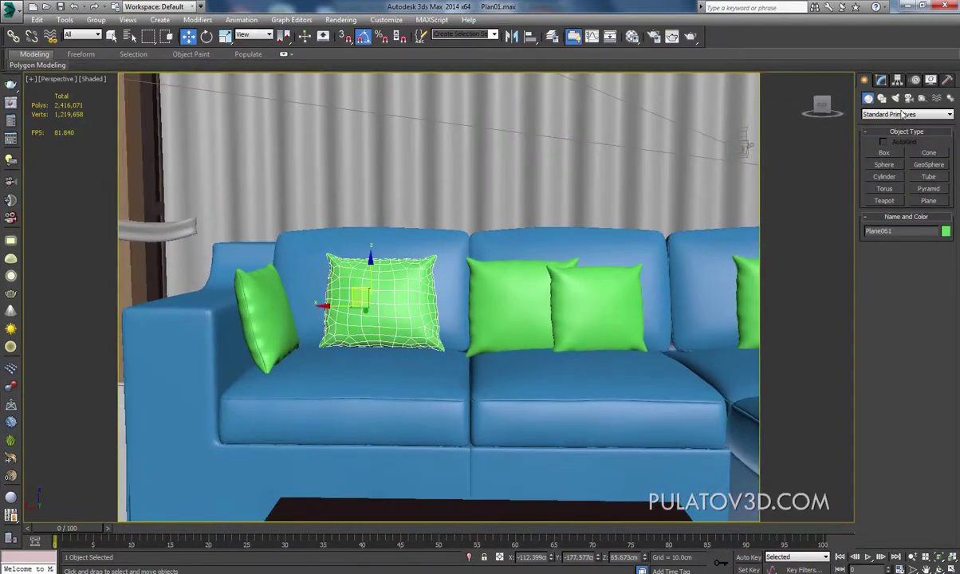
left_click(880, 80)
key("1")
middle_click_drag(390, 289, 509, 319, "alt")
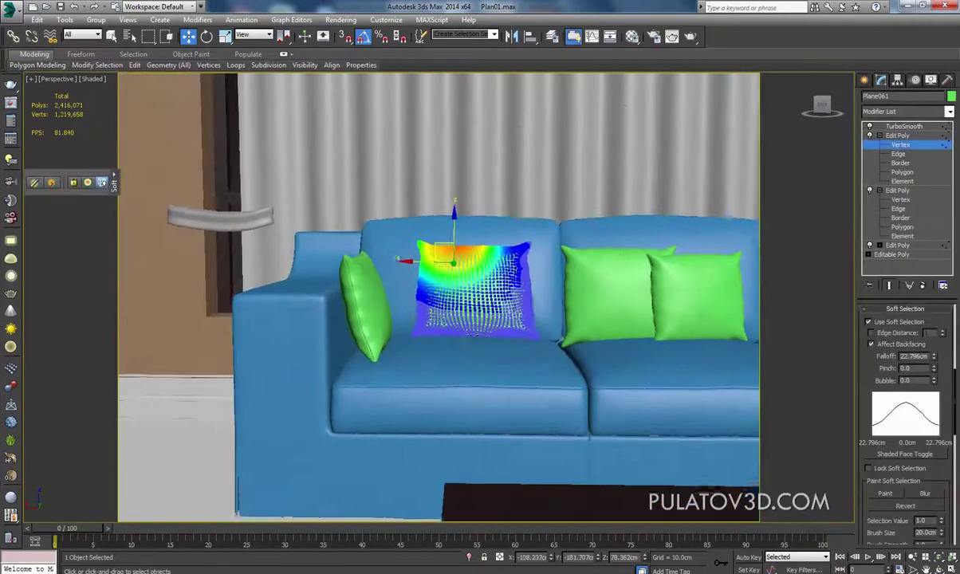
left_click(510, 319)
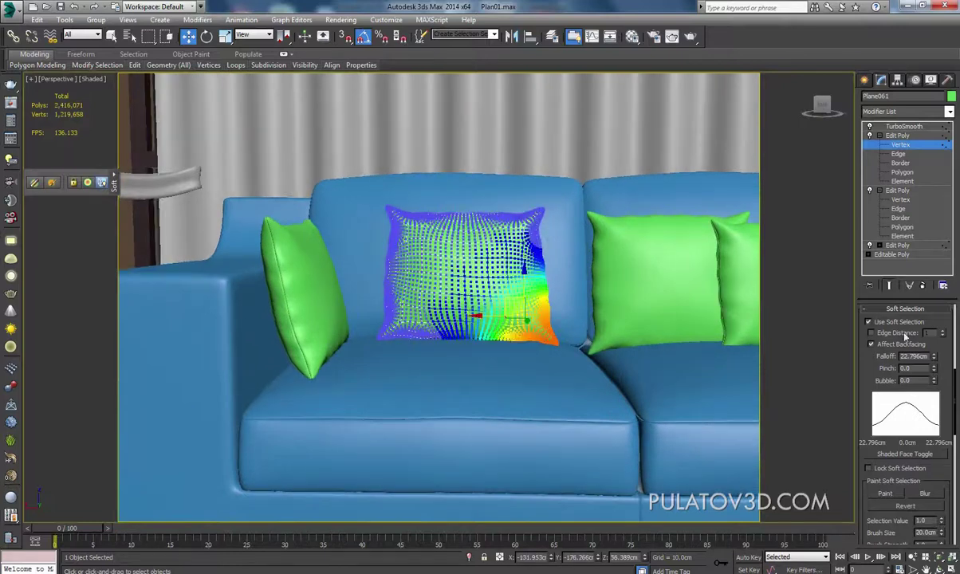
- Set the falloff to 27.811cm, shift the corner vertices, then show the smoothed result
left_click_drag(936, 362, 936, 349)
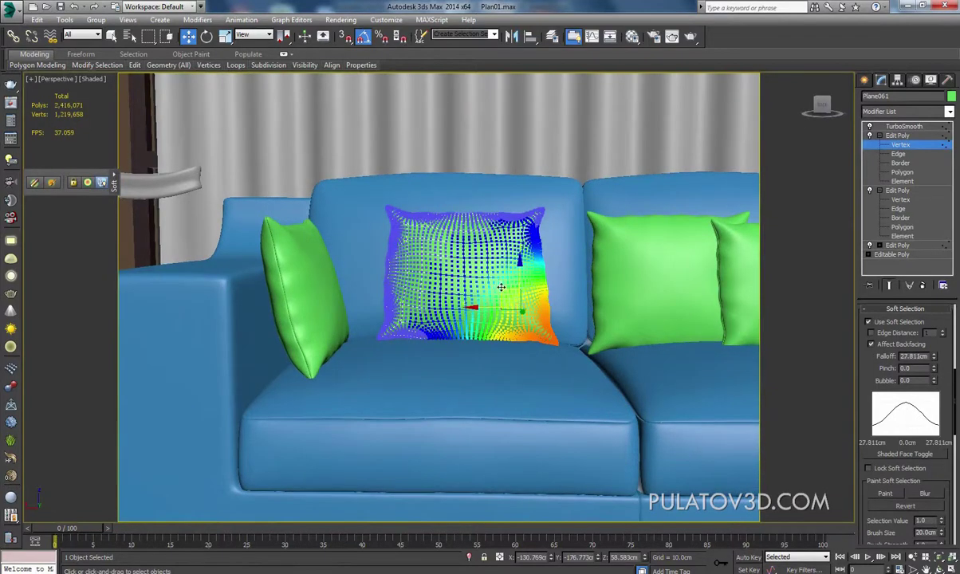
left_click_drag(500, 287, 566, 254)
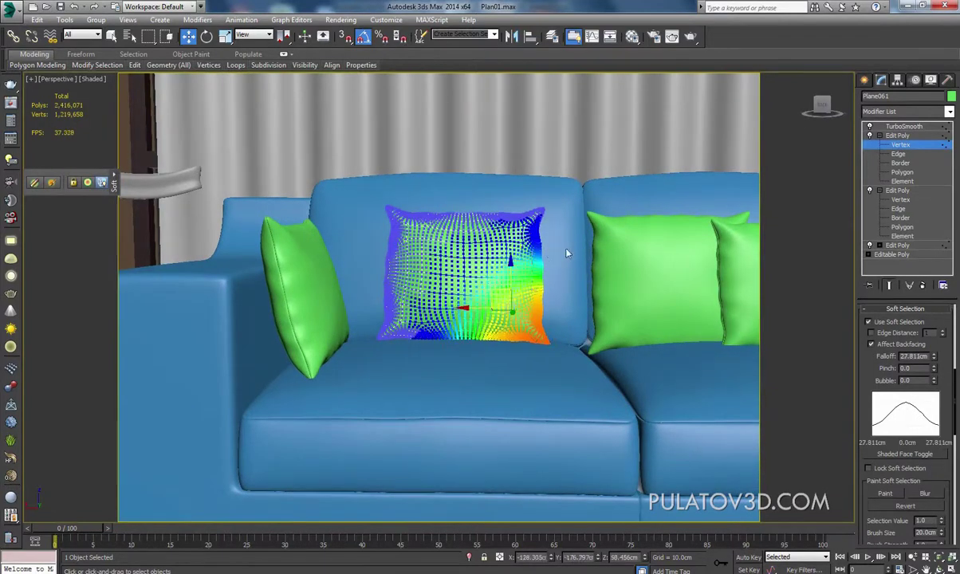
left_click(573, 295)
left_click_drag(532, 349, 480, 269)
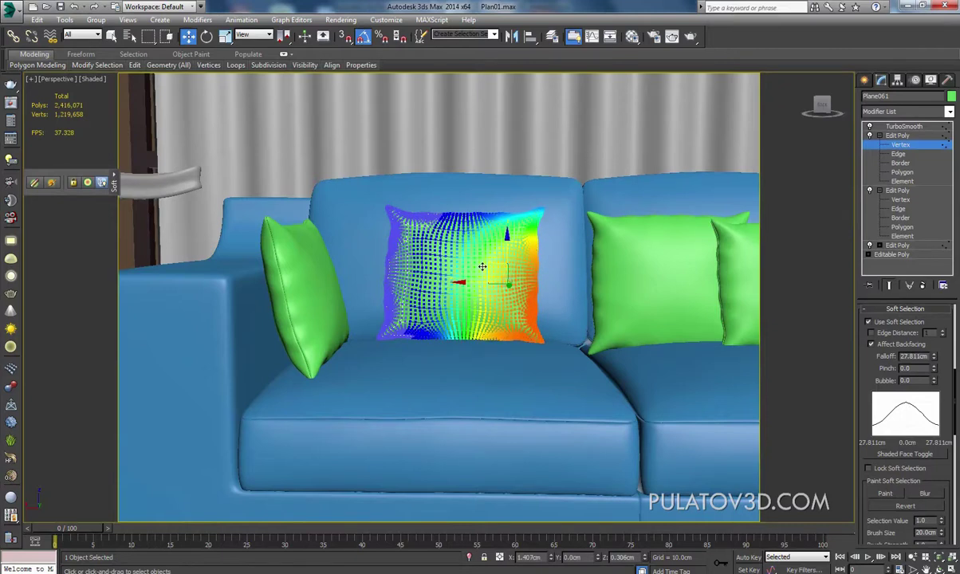
left_click(895, 135)
left_click(903, 126)
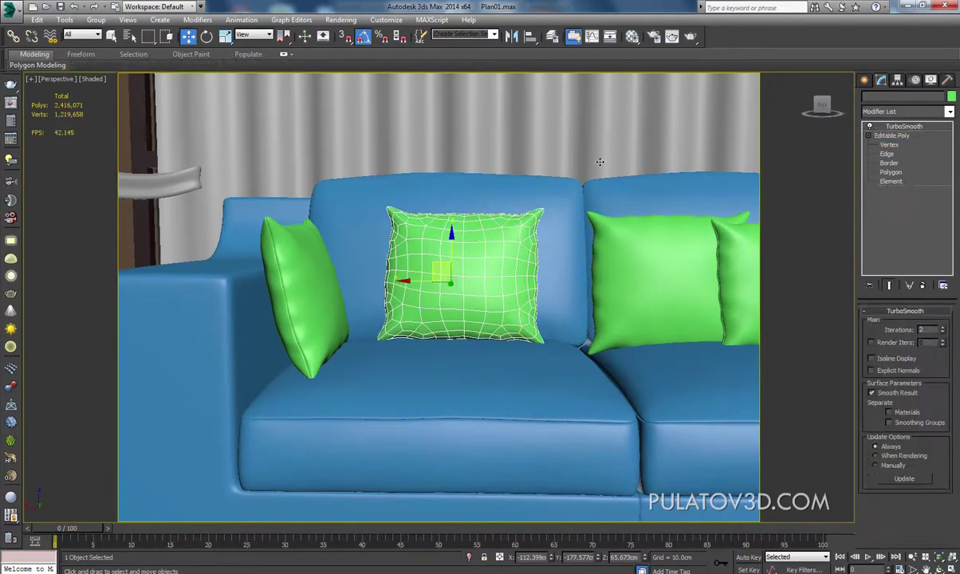
left_click(562, 151)
mouse_move(562, 152)
middle_mouse_down("alt")
mouse_move(680, 311)
mouse_move(428, 275)
mouse_move(454, 336)
mouse_move(456, 272)
mouse_move(399, 253)
middle_mouse_up("alt")
- Select the Plane063 pillow and enter Vertex mode with Soft Selection on
left_click(399, 253)
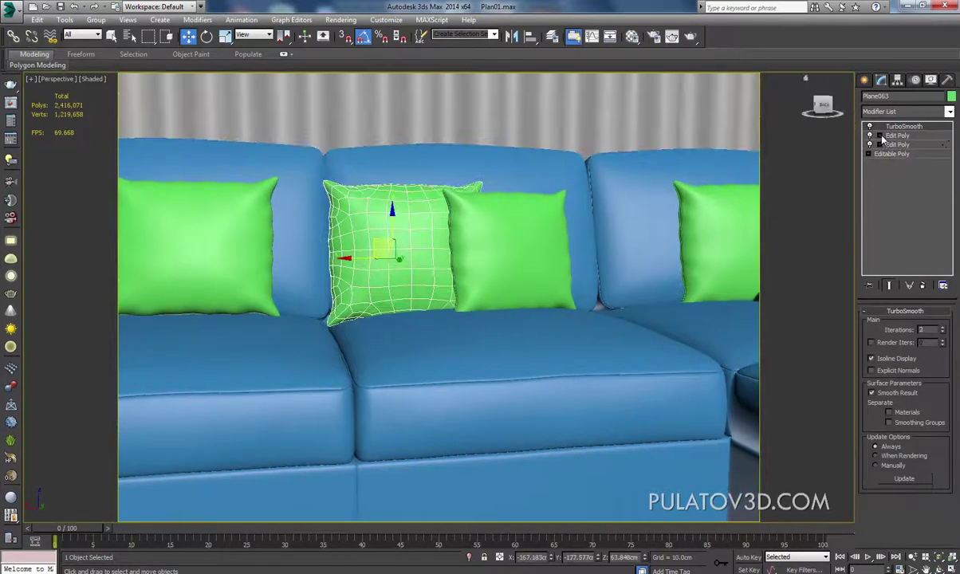
left_click(883, 135)
left_click(899, 144)
left_click(583, 337)
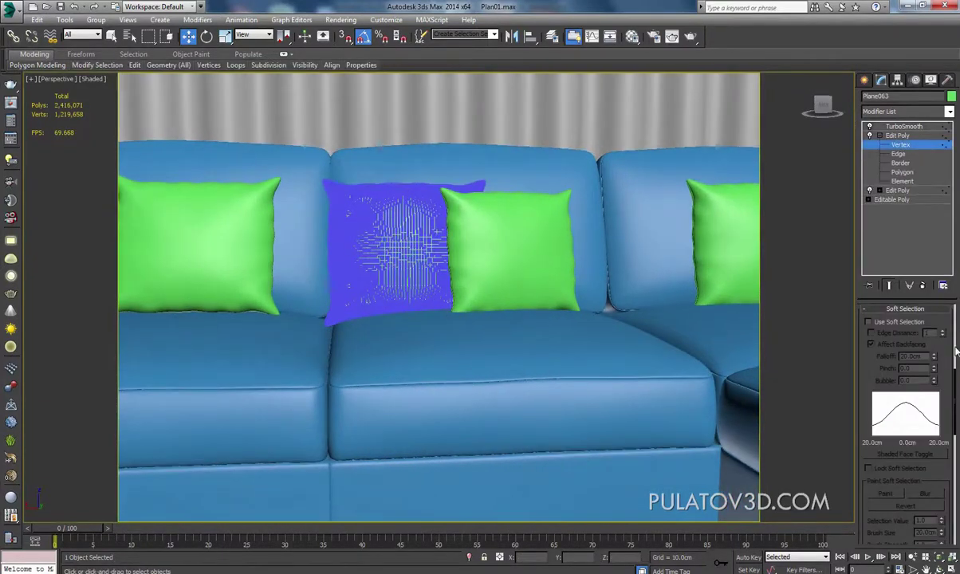
left_click(903, 323)
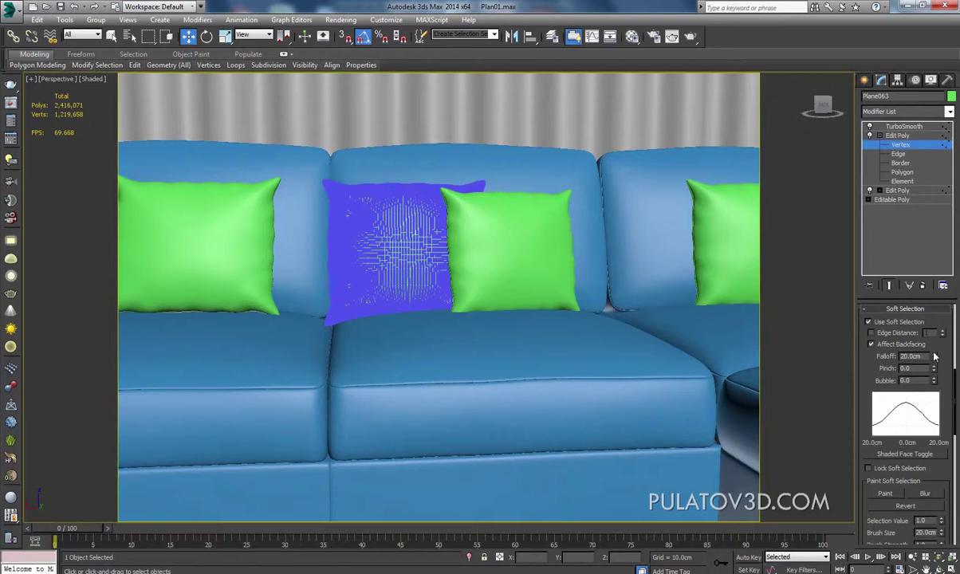
left_click(903, 126)
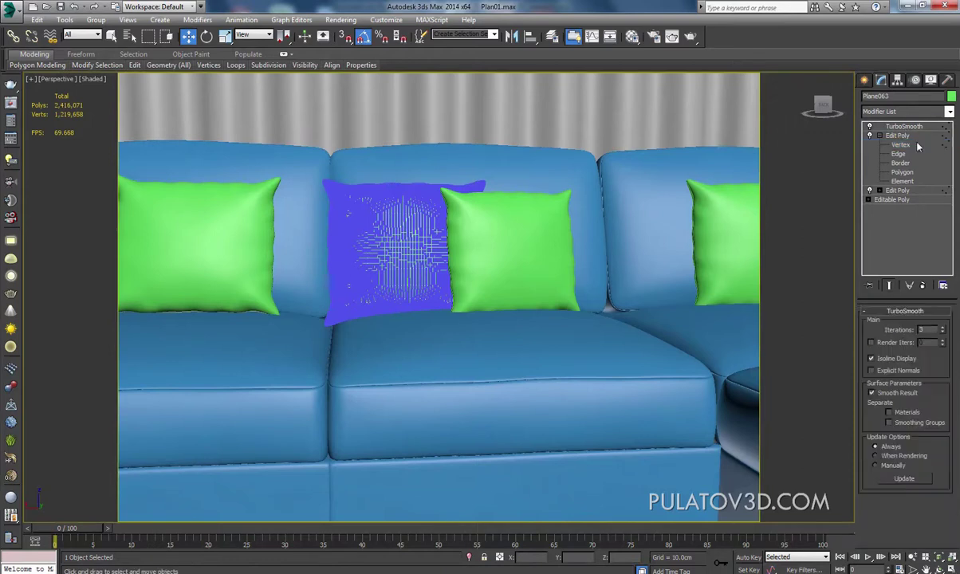
left_click(900, 144)
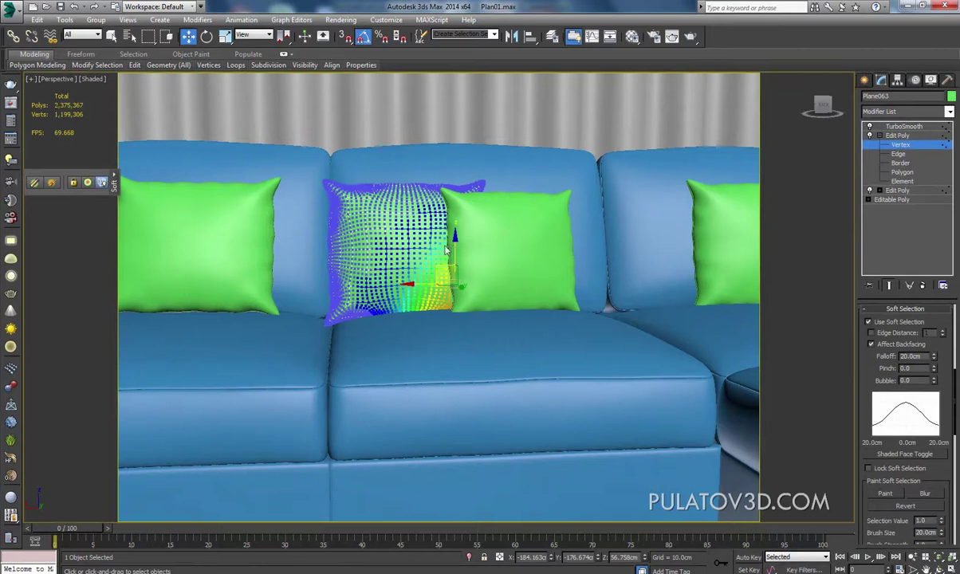
- Rotate the pillow's lower-middle vertices slightly and shift them left
mouse_move(387, 299)
left_mouse_down()
mouse_move(437, 277)
mouse_move(418, 243)
left_mouse_up()
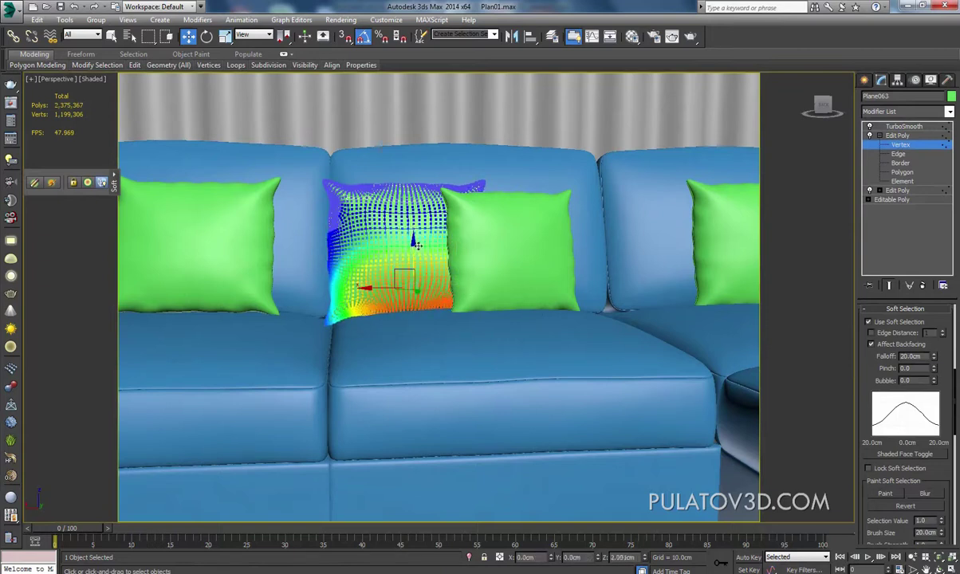
mouse_move(402, 271)
middle_mouse_down("alt")
mouse_move(421, 306)
mouse_move(397, 232)
middle_mouse_up("alt")
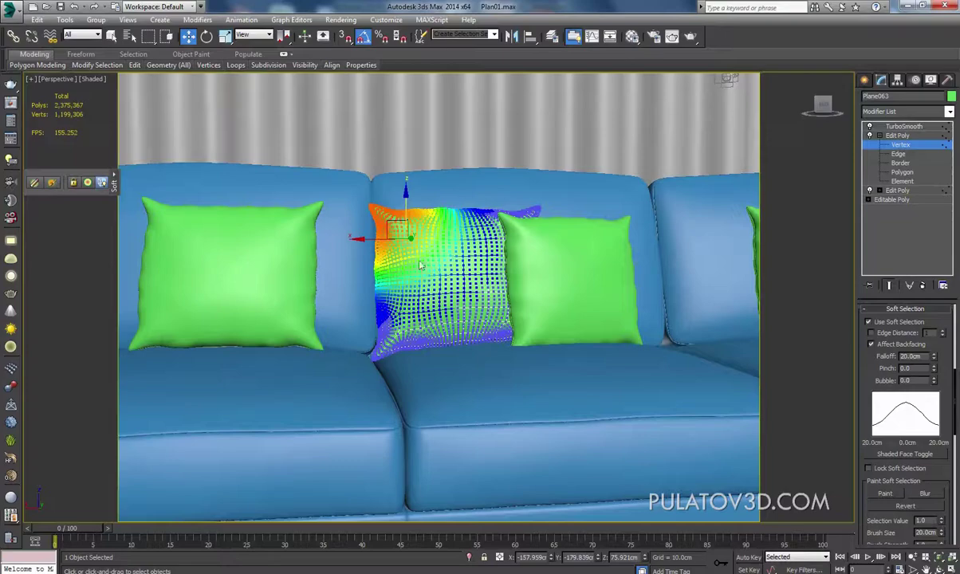
left_click(206, 36)
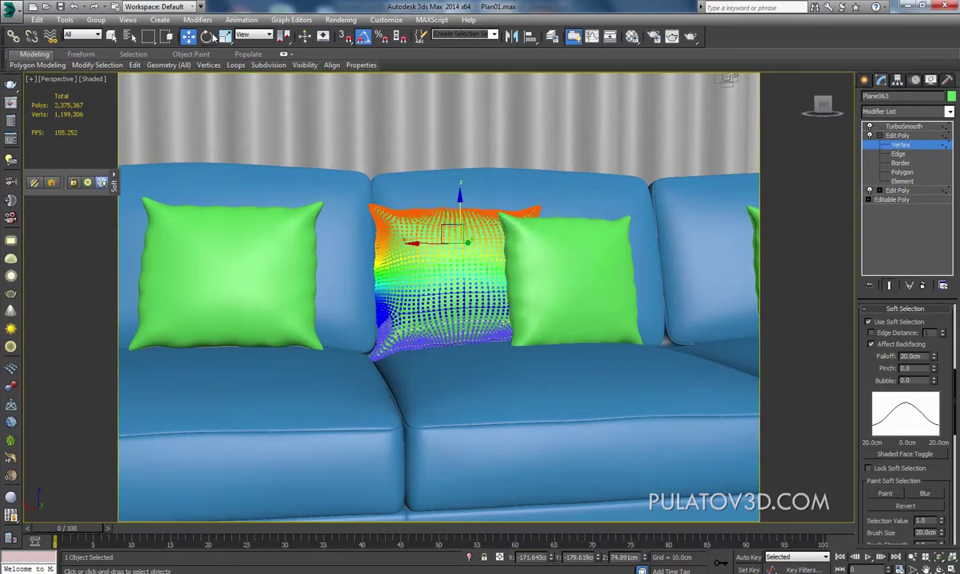
middle_click_drag(300, 157, 425, 221, "alt")
left_click_drag(425, 220, 401, 208)
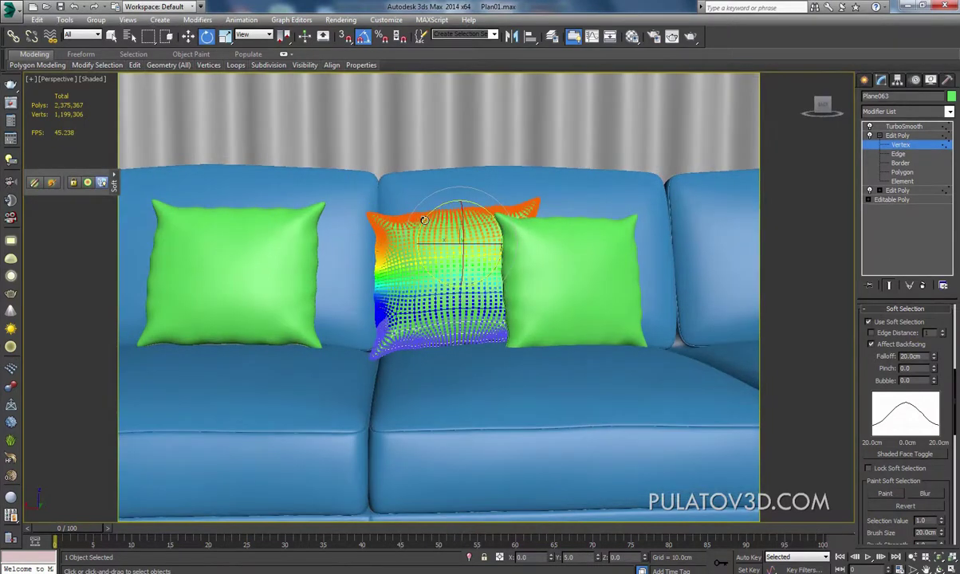
left_click(188, 36)
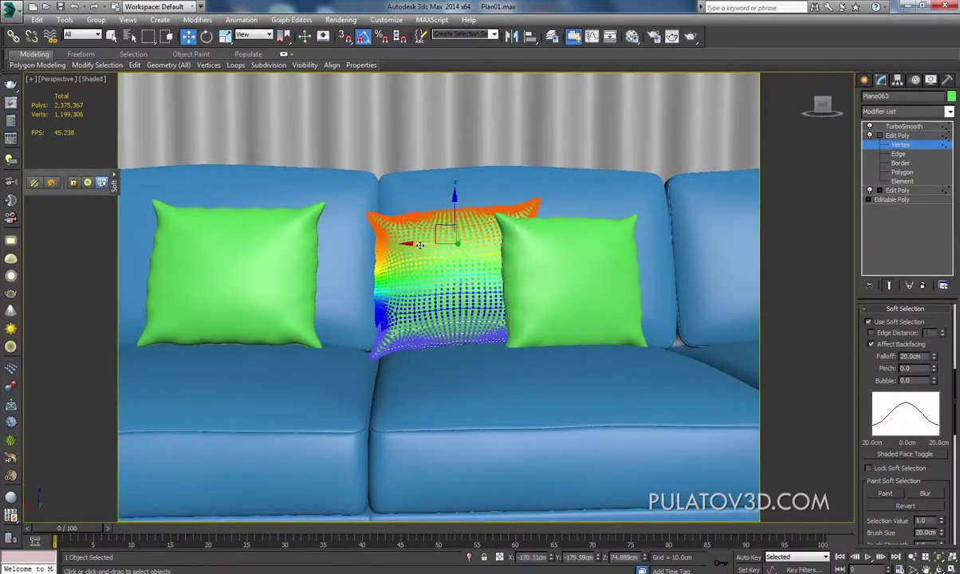
left_click_drag(420, 245, 416, 244)
- Select the vertices at the pillow's tip and tilt the tip to a new angle
mouse_move(415, 244)
middle_mouse_down("alt")
mouse_move(291, 268)
mouse_move(396, 285)
middle_mouse_up("alt")
scroll(462, 293, "up", 5)
scroll(462, 293, "down", 5)
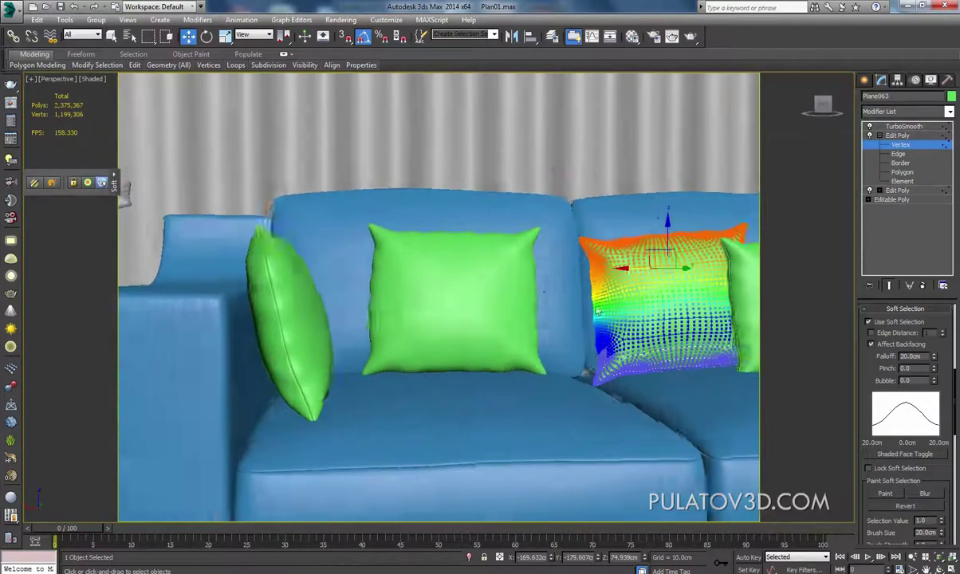
mouse_move(525, 300)
middle_mouse_down("alt")
mouse_move(572, 352)
mouse_move(510, 306)
mouse_move(491, 276)
mouse_move(464, 322)
mouse_move(527, 201)
middle_mouse_up("alt")
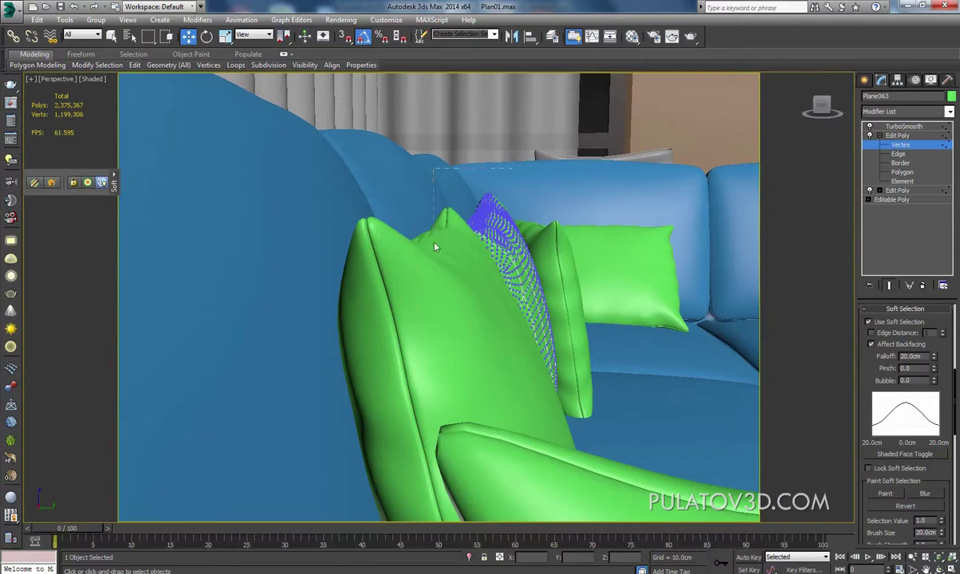
left_click_drag(434, 247, 476, 209)
left_click(205, 35)
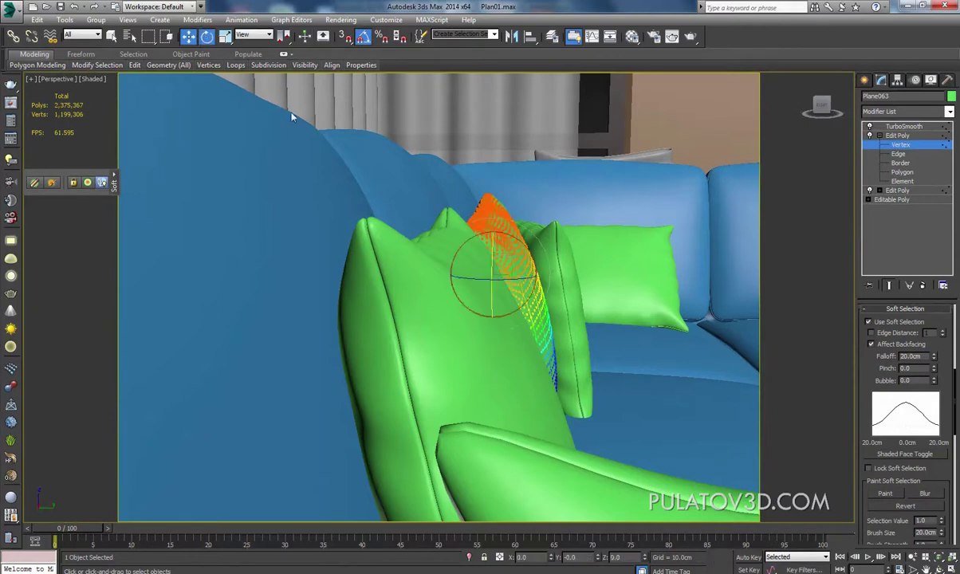
middle_click_drag(447, 263, 476, 232, "alt")
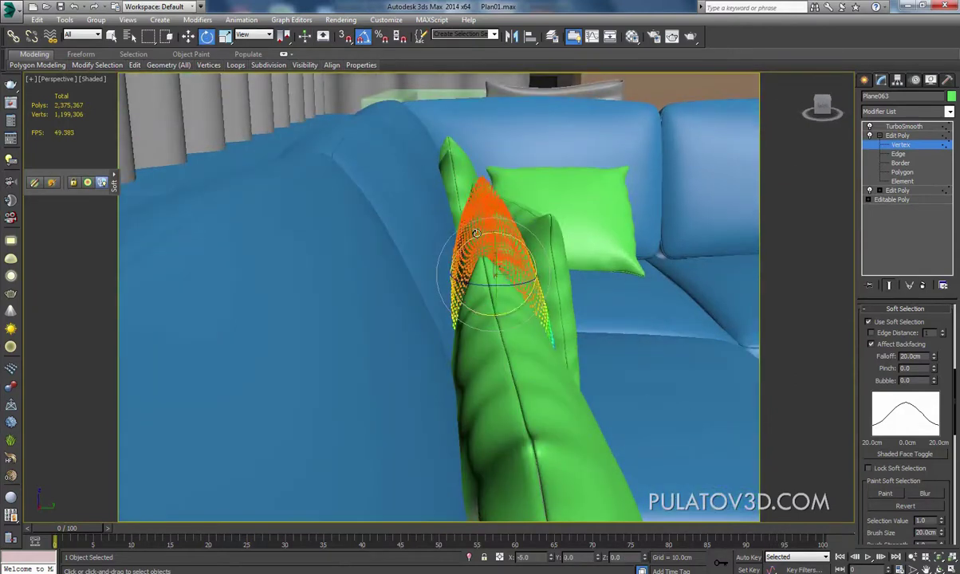
left_click_drag(475, 232, 397, 148)
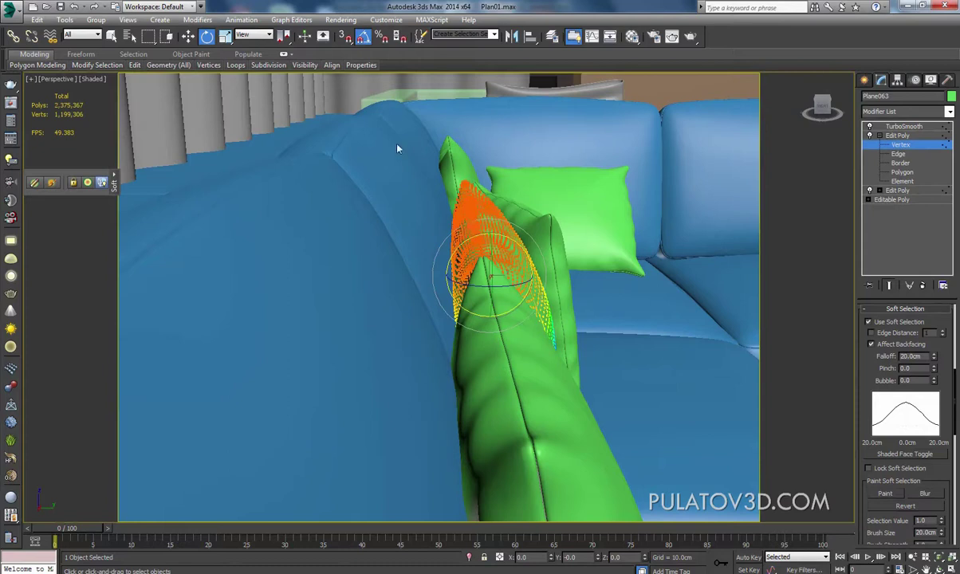
left_click(188, 36)
mouse_move(514, 265)
middle_mouse_down("alt")
mouse_move(496, 270)
mouse_move(504, 287)
mouse_move(539, 273)
mouse_move(508, 272)
middle_mouse_up("alt")
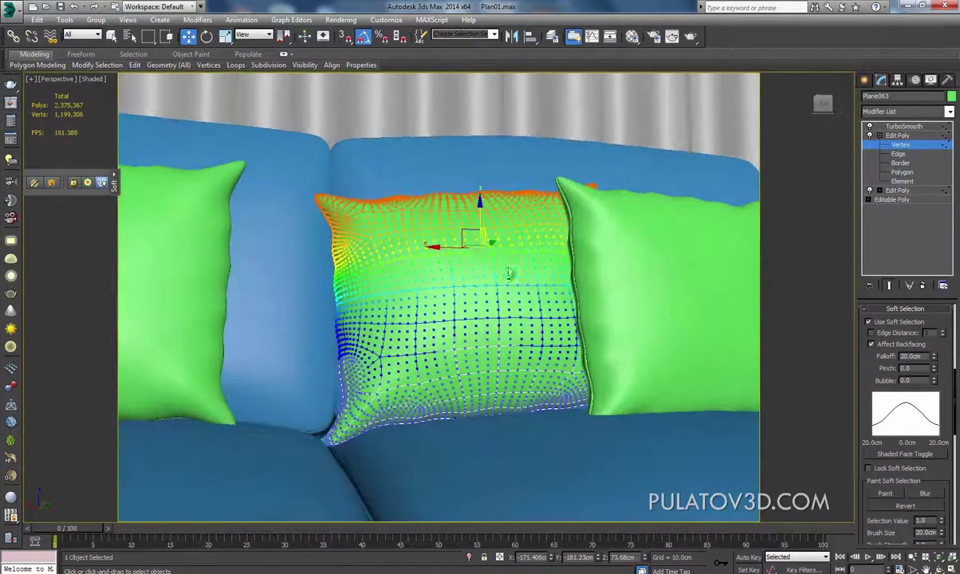
- Pull the bottom-left corner down, exit vertex editing, and select the middle cushion
left_click_drag(537, 409, 536, 409)
left_click_drag(311, 454, 340, 418)
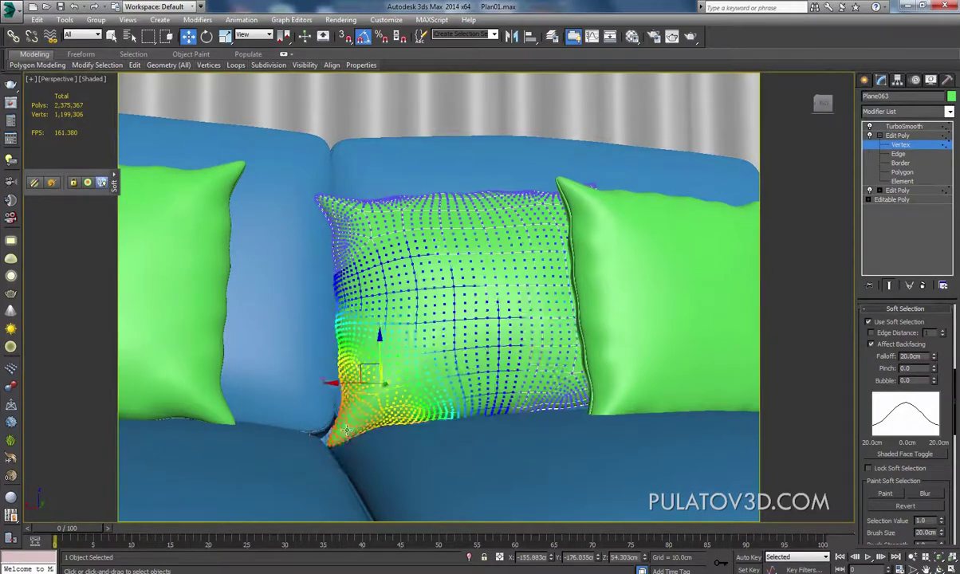
left_click_drag(369, 359, 333, 387)
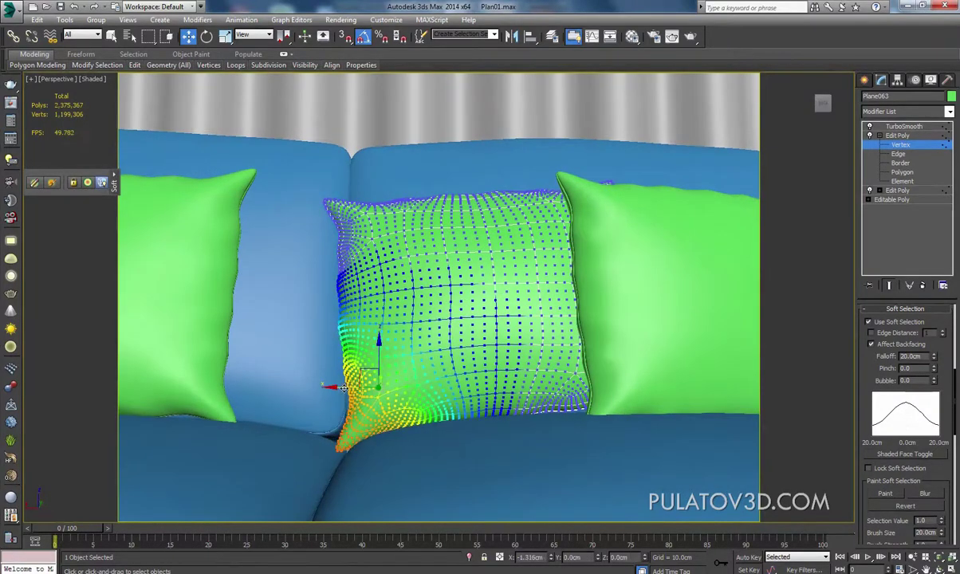
left_click_drag(333, 387, 344, 384)
mouse_move(478, 386)
middle_mouse_down("alt")
mouse_move(504, 387)
mouse_move(510, 343)
mouse_move(444, 376)
middle_mouse_up("alt")
left_click(865, 81)
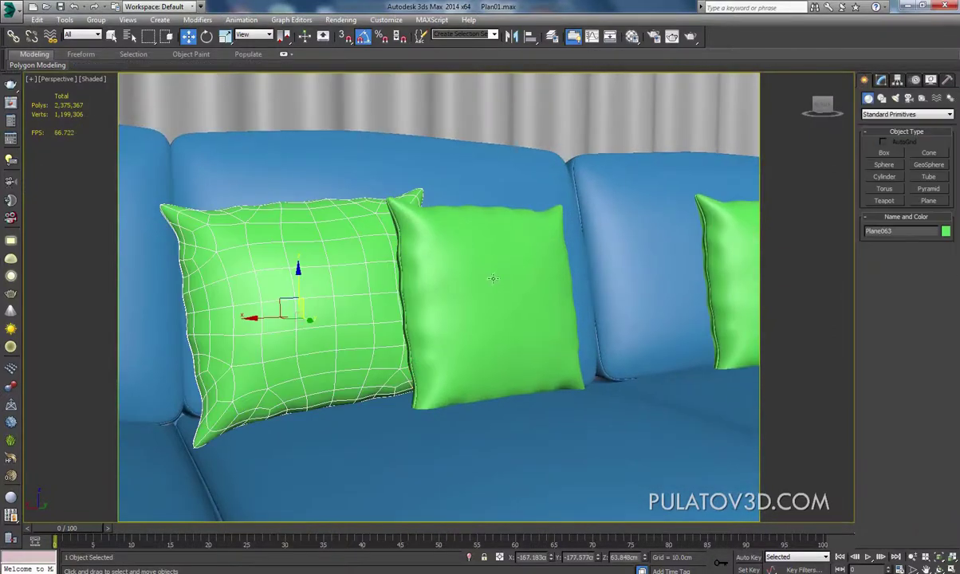
left_click(491, 335)
- Edit the middle cushion's vertices with Soft Selection on and pull its side outward
left_click(880, 80)
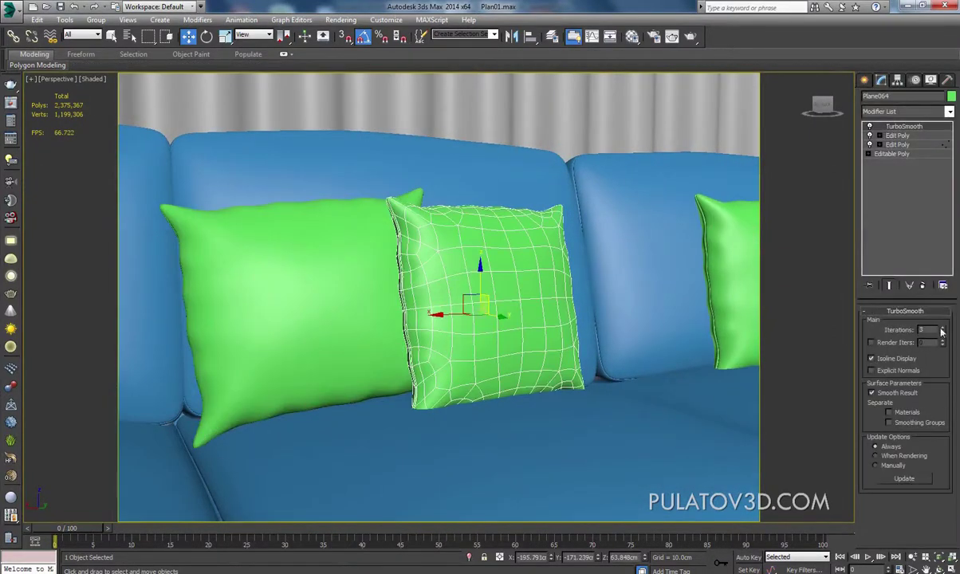
left_click(900, 145)
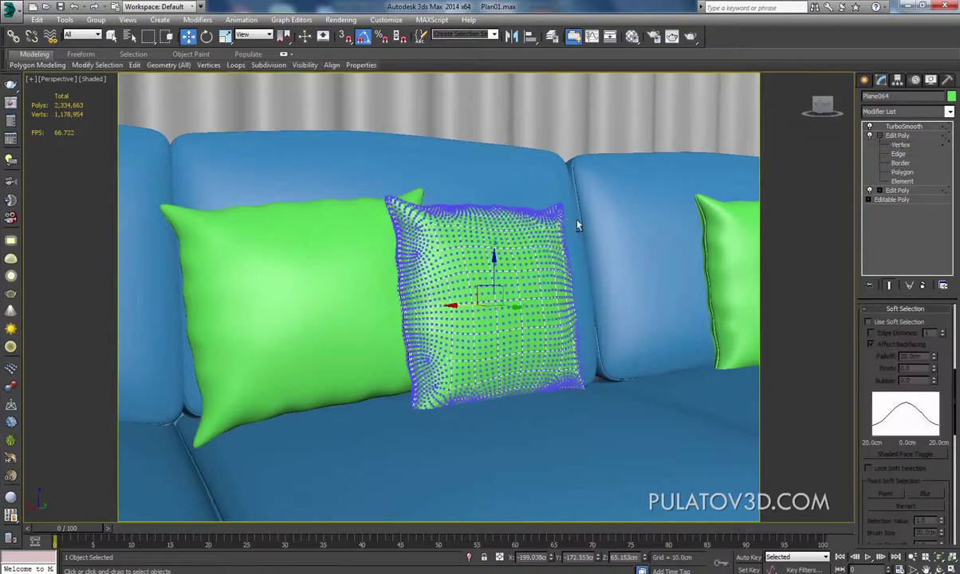
middle_click_drag(542, 206, 572, 206, "alt")
scroll(605, 229, "up", 5)
scroll(605, 229, "down", 5)
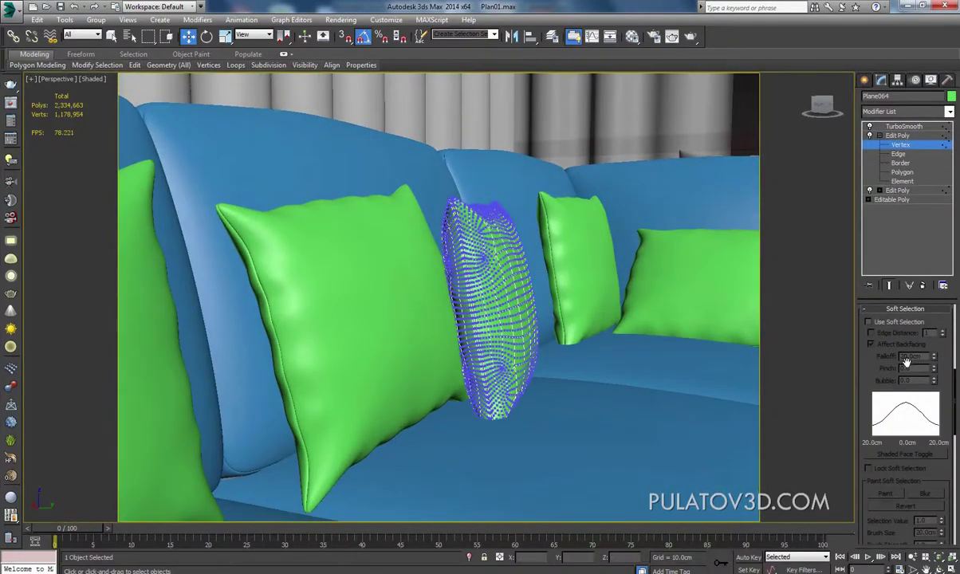
left_click(869, 321)
left_click(479, 317)
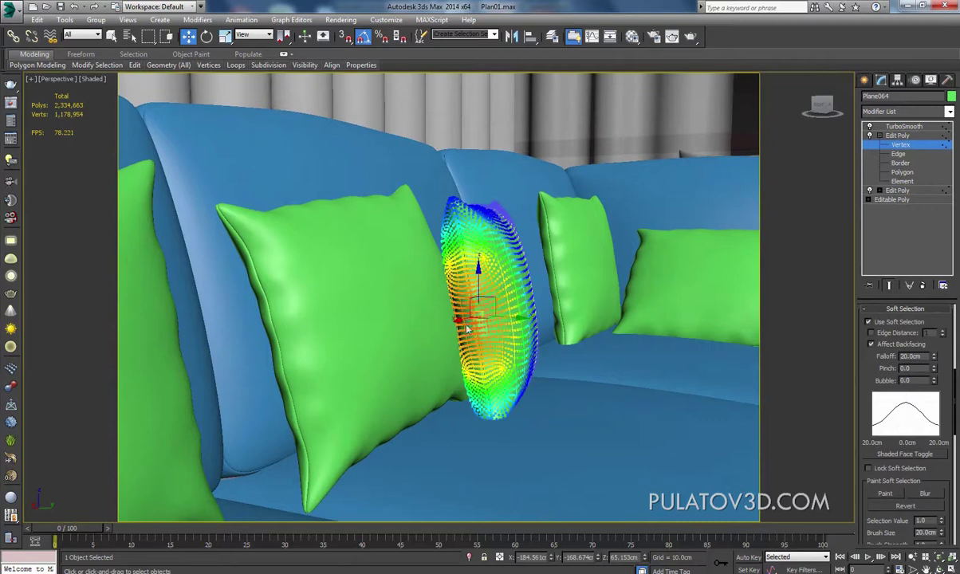
left_click_drag(506, 317, 514, 315)
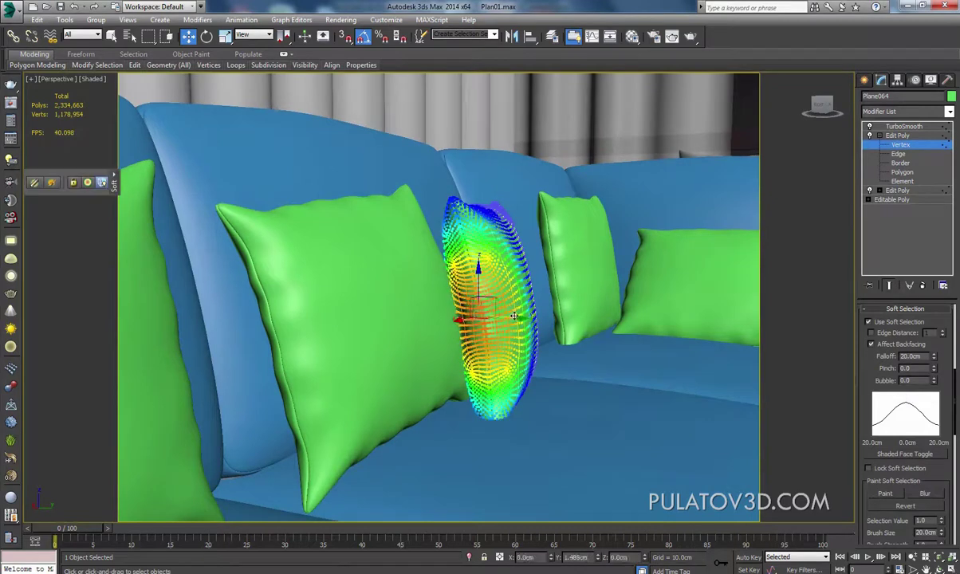
- Select the cushion's top row of vertices and twist them slightly
left_click(488, 210)
middle_click_drag(515, 236, 577, 229, "alt")
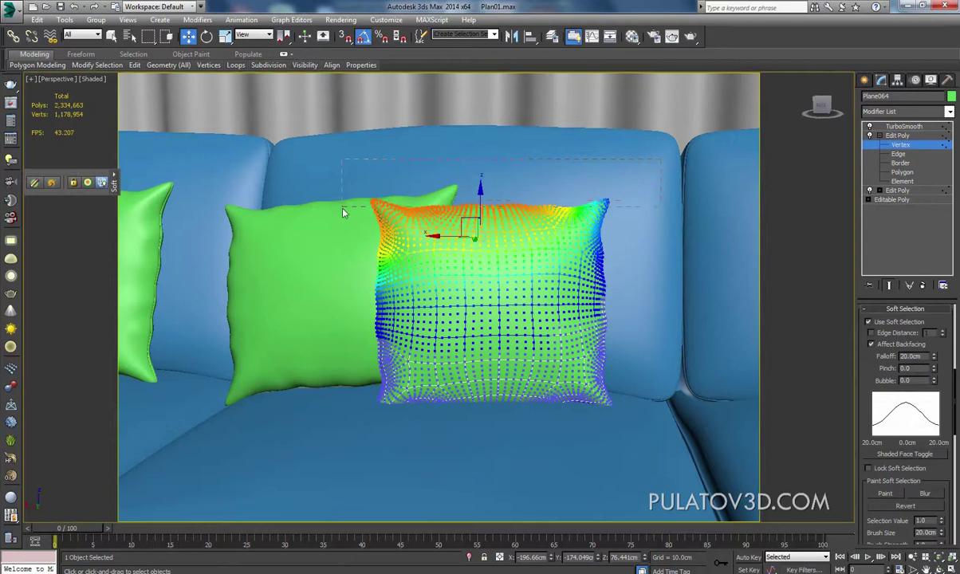
left_click_drag(343, 212, 342, 207)
left_click(206, 37)
mouse_move(343, 255)
middle_mouse_down("alt")
mouse_move(350, 283)
mouse_move(367, 271)
middle_mouse_up("alt")
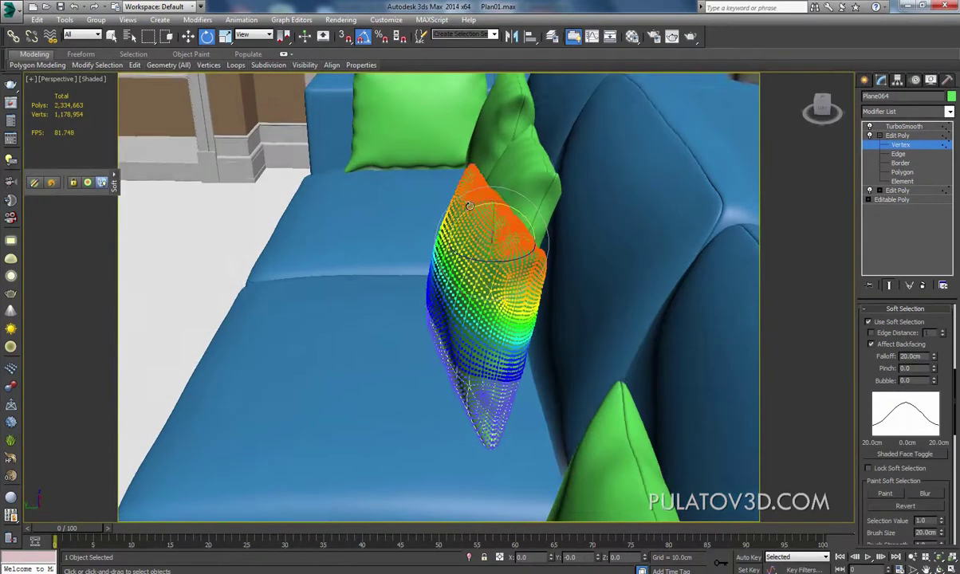
left_click_drag(470, 206, 491, 213)
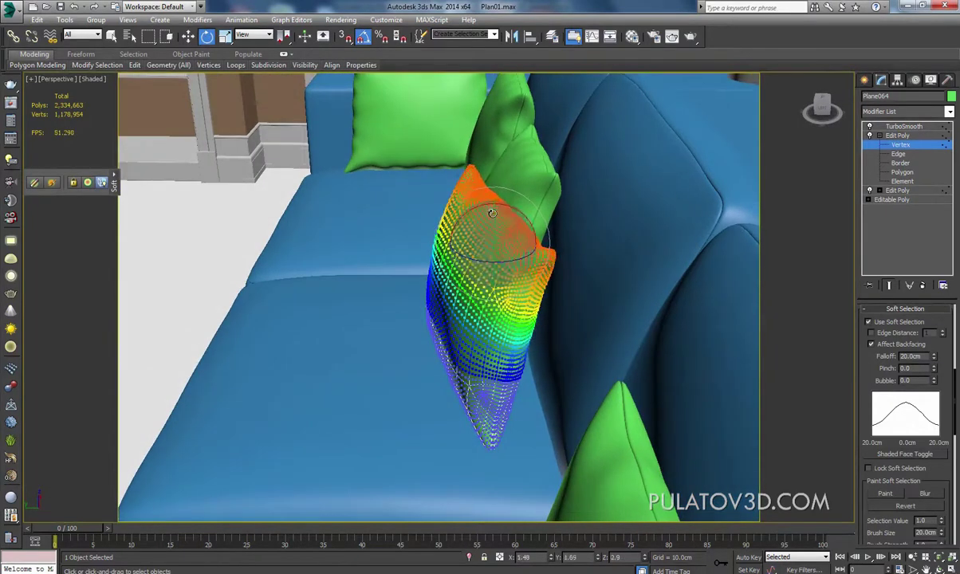
mouse_move(491, 212)
middle_mouse_down("alt")
mouse_move(476, 269)
mouse_move(537, 410)
middle_mouse_up("alt")
- Set the soft-selection falloff to 28.0cm and push the left-edge vertices outward
left_click(518, 391)
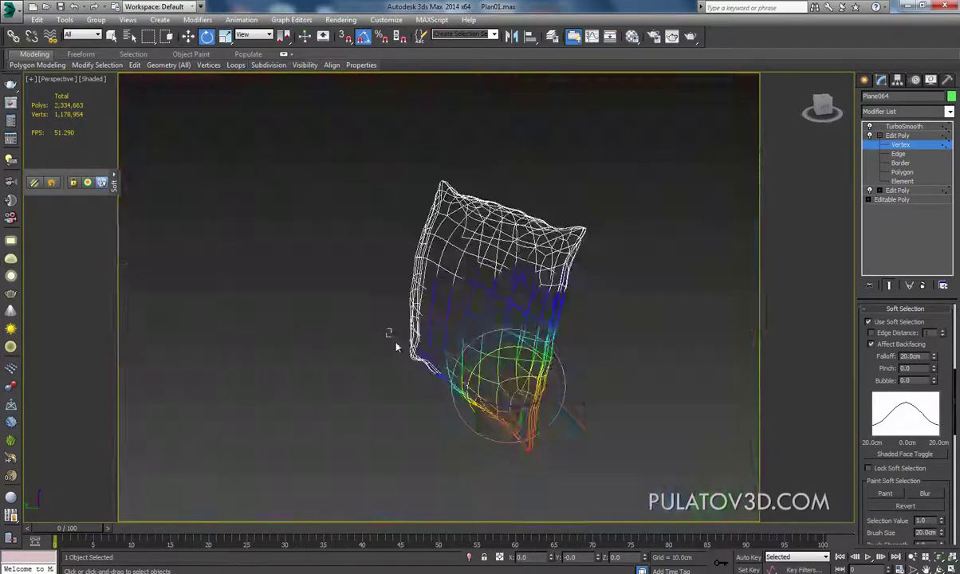
left_click(403, 342)
left_click(190, 38)
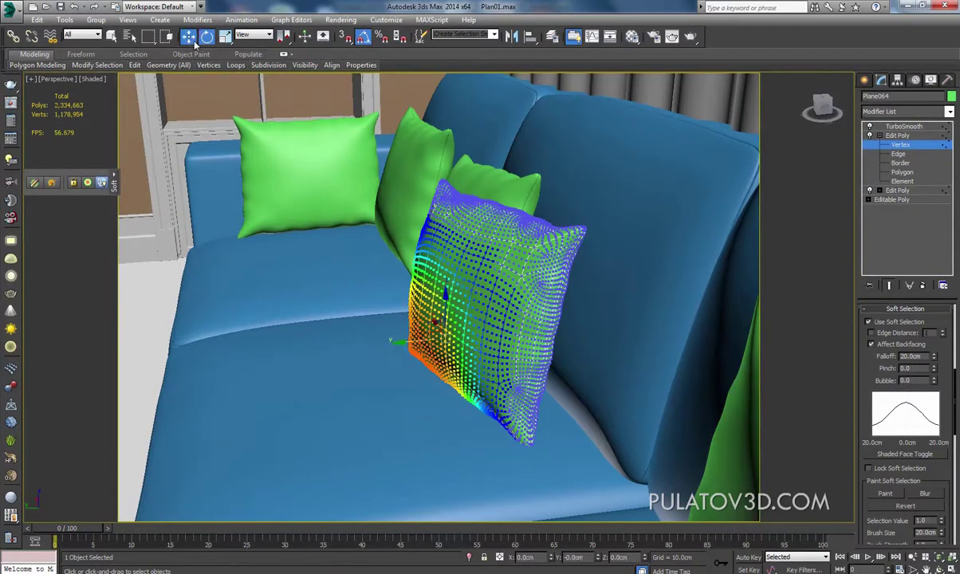
mouse_move(431, 322)
middle_mouse_down("alt")
mouse_move(421, 348)
mouse_move(439, 323)
mouse_move(440, 366)
mouse_move(473, 385)
mouse_move(360, 409)
middle_mouse_up("alt")
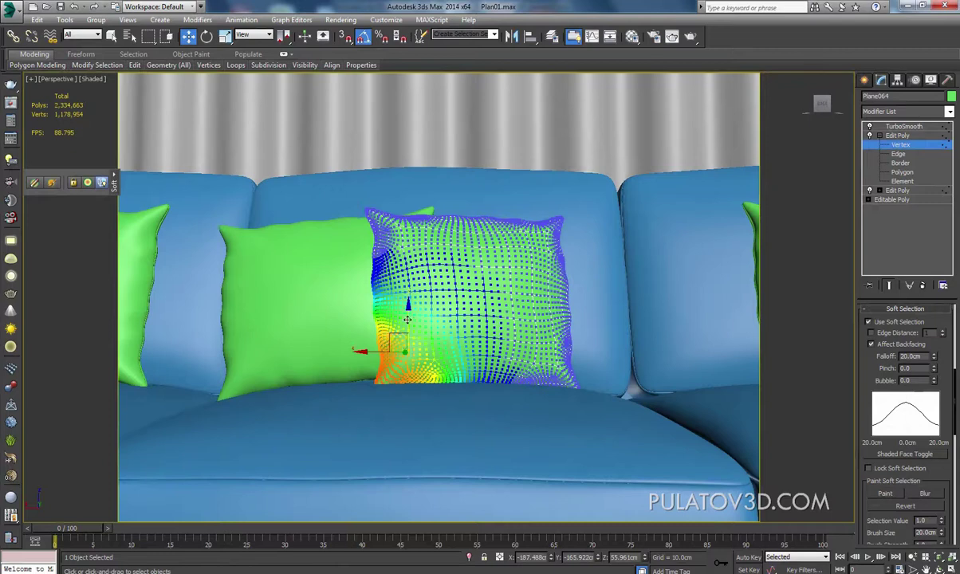
mouse_move(432, 353)
middle_mouse_down("alt")
mouse_move(524, 392)
mouse_move(570, 399)
mouse_move(425, 437)
mouse_move(574, 268)
mouse_move(568, 278)
mouse_move(503, 282)
middle_mouse_up("alt")
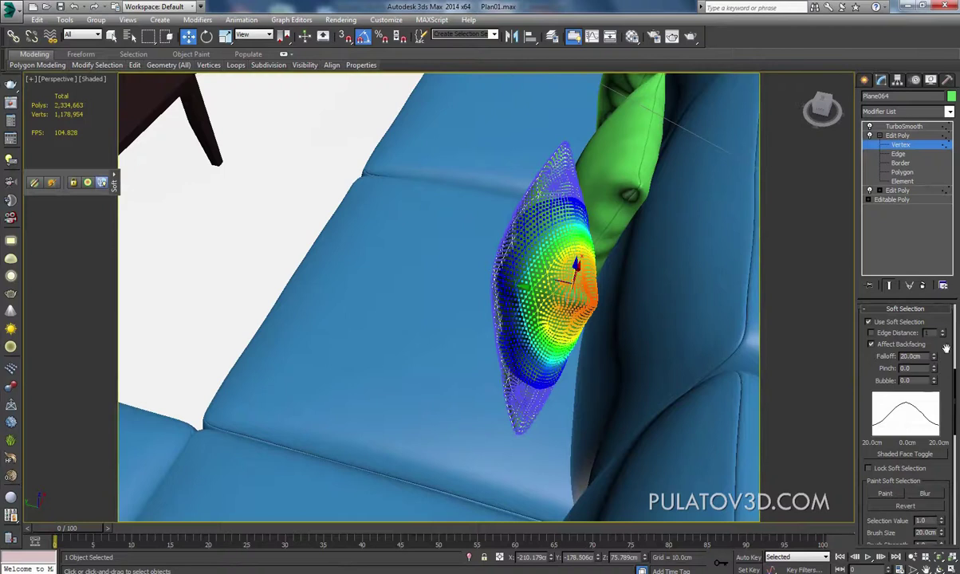
left_click_drag(936, 359, 936, 347)
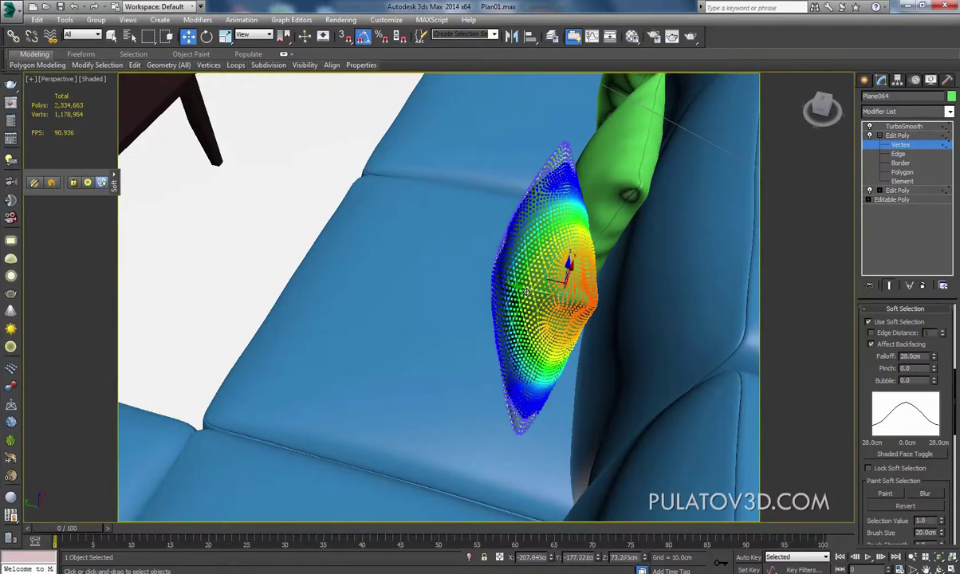
left_click_drag(526, 292, 590, 328)
- Shift more soft-selected vertices and lower the cushion's top slightly
key("e")
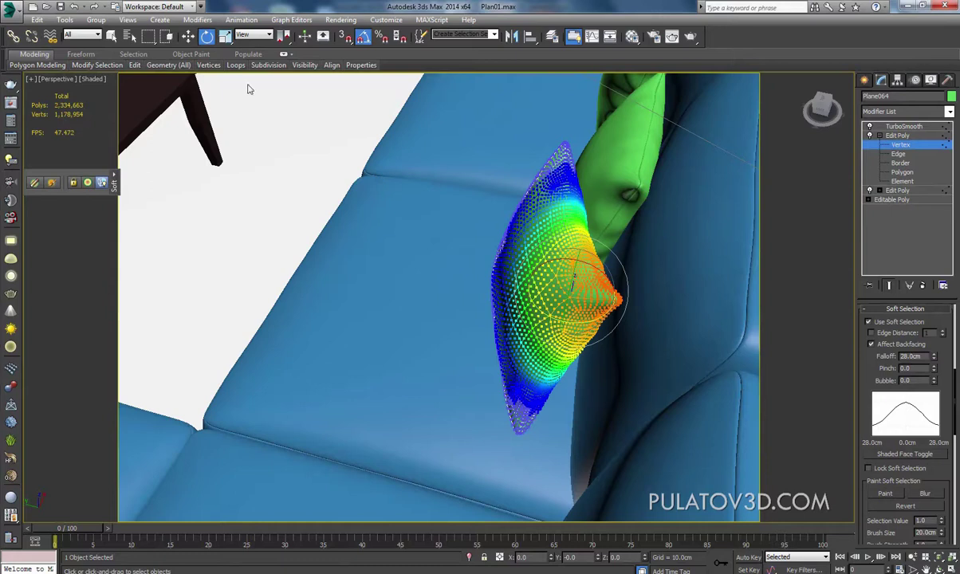
left_click(189, 35)
mouse_move(495, 289)
middle_mouse_down("alt")
mouse_move(405, 322)
mouse_move(552, 300)
middle_mouse_up("alt")
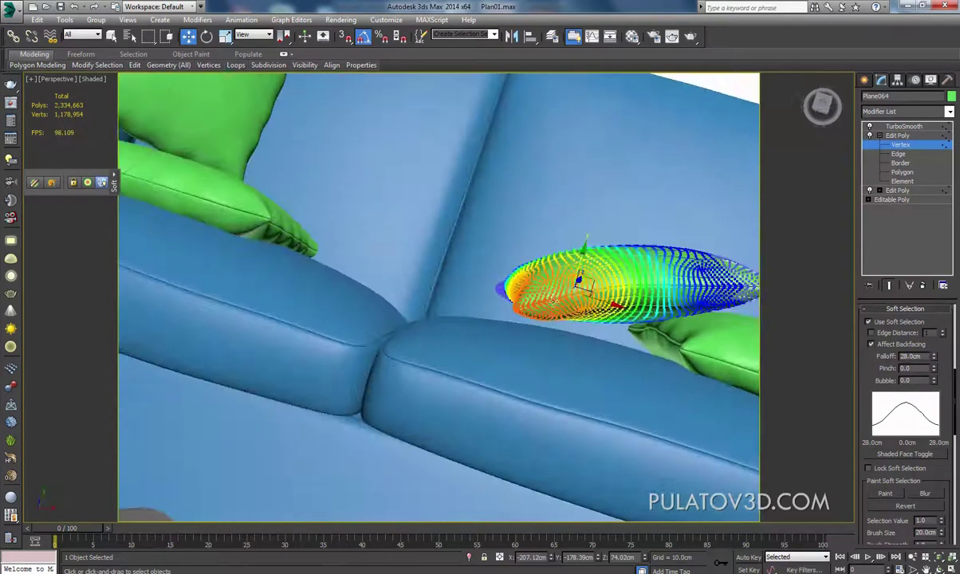
left_click_drag(590, 278, 649, 296)
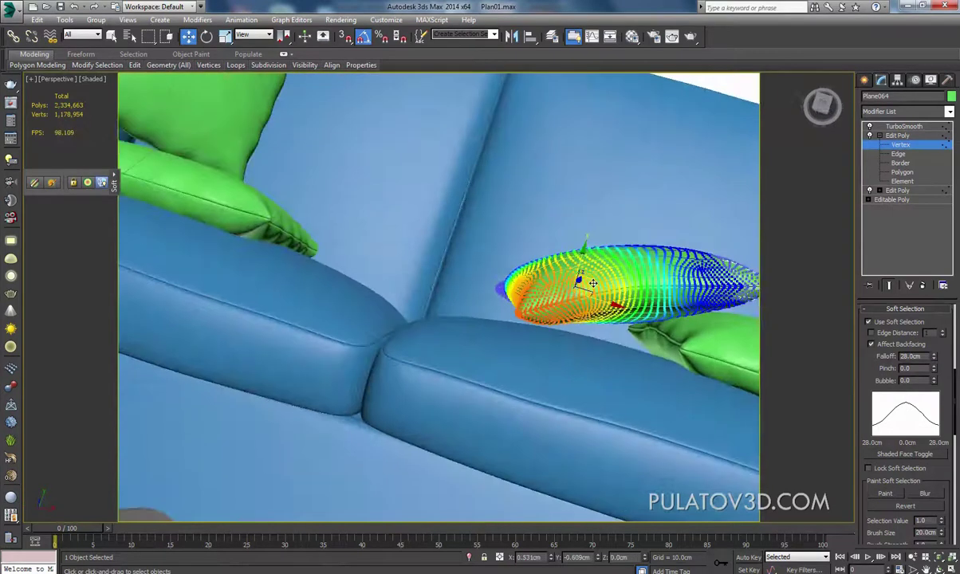
left_click(647, 296)
left_click(638, 295)
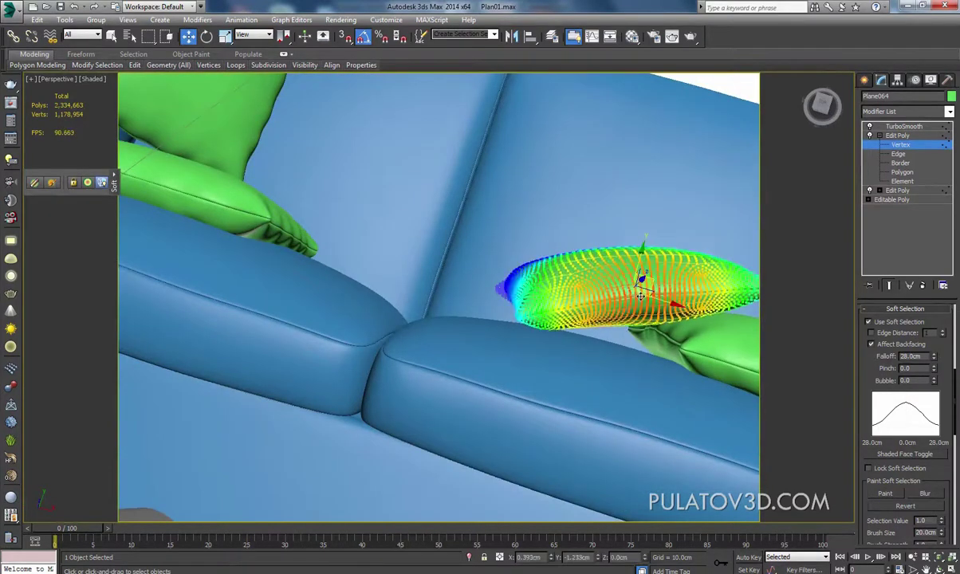
mouse_move(641, 302)
middle_mouse_down("alt")
mouse_move(639, 272)
mouse_move(527, 308)
mouse_move(638, 266)
mouse_move(713, 256)
mouse_move(701, 227)
middle_mouse_up("alt")
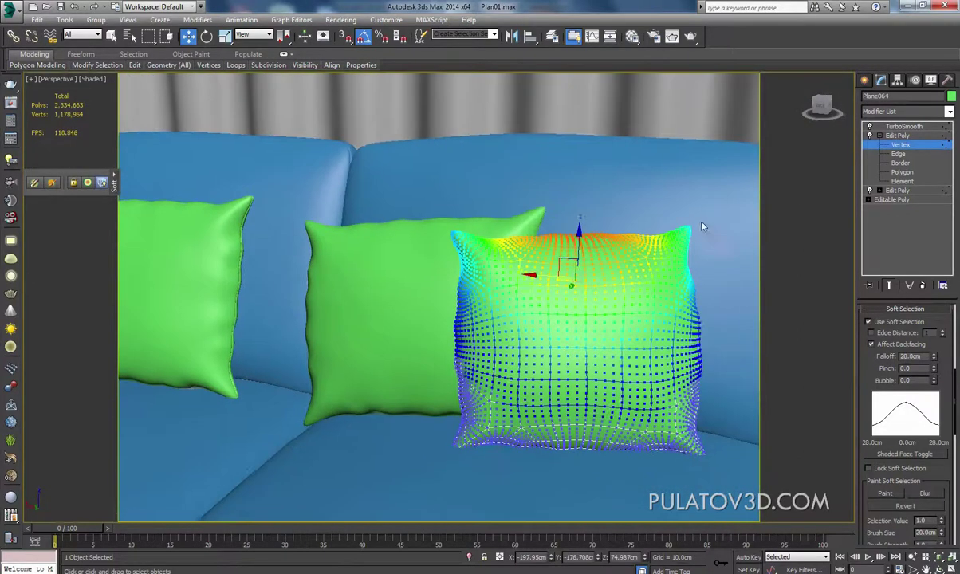
left_click_drag(637, 250, 671, 322)
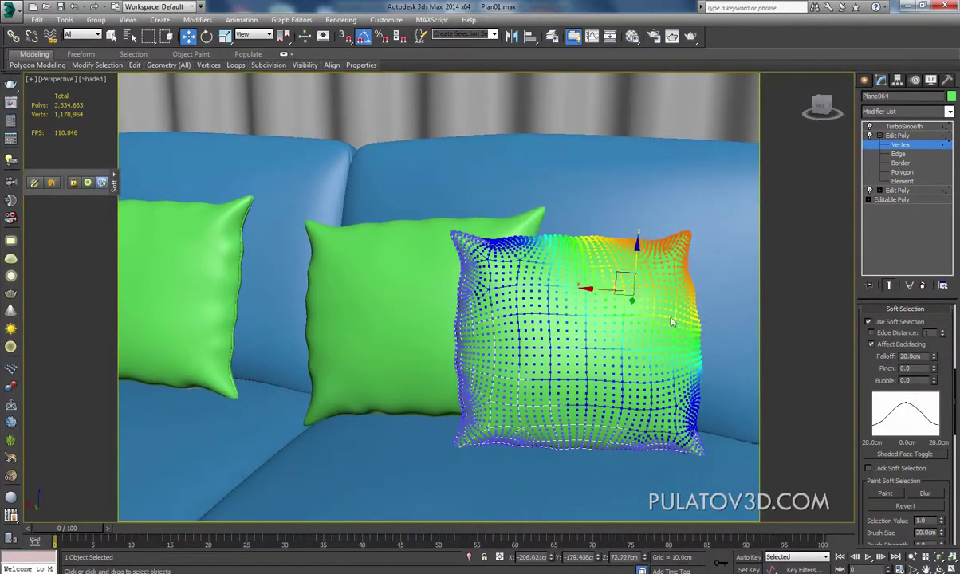
- Pull the cushion's right side inward, then leave vertex editing
left_click(630, 345)
left_click_drag(603, 338, 619, 375)
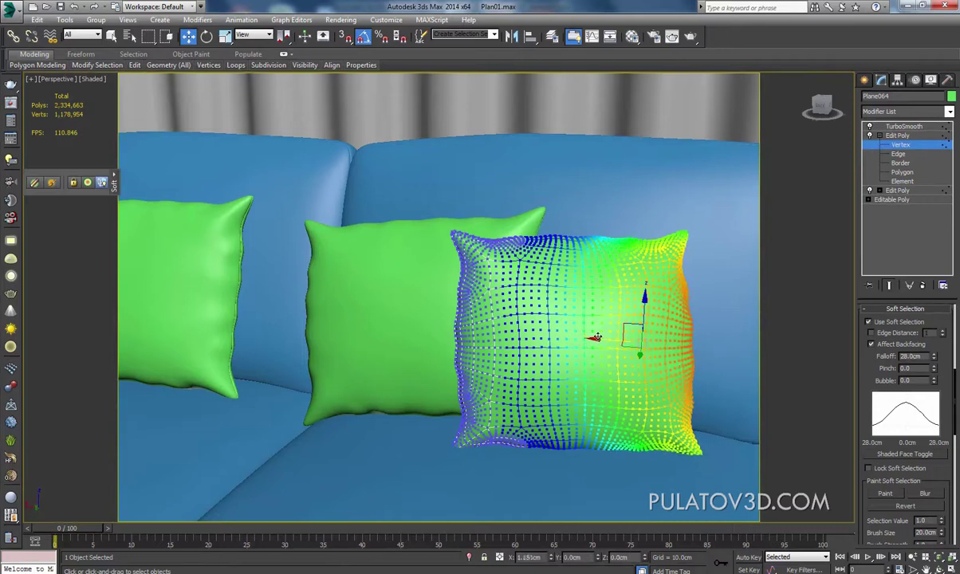
middle_click_drag(619, 375, 549, 314)
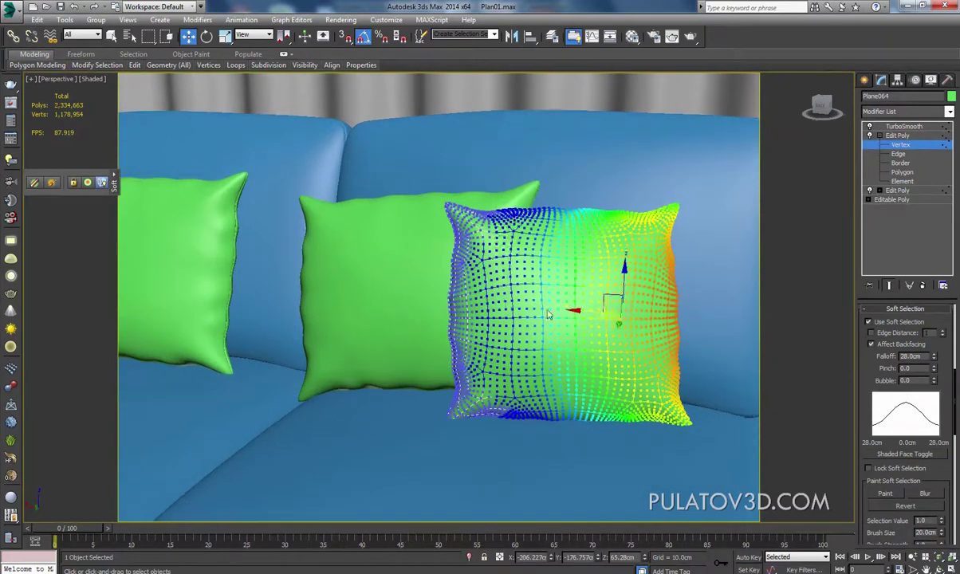
left_click(486, 319)
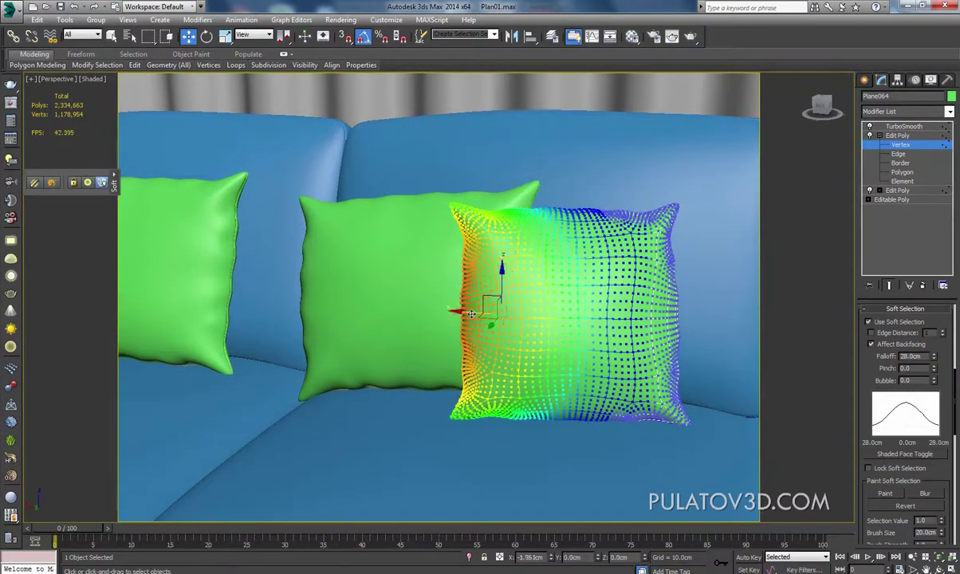
mouse_move(535, 361)
middle_mouse_down("alt")
mouse_move(550, 373)
mouse_move(558, 351)
middle_mouse_up("alt")
left_click(535, 368)
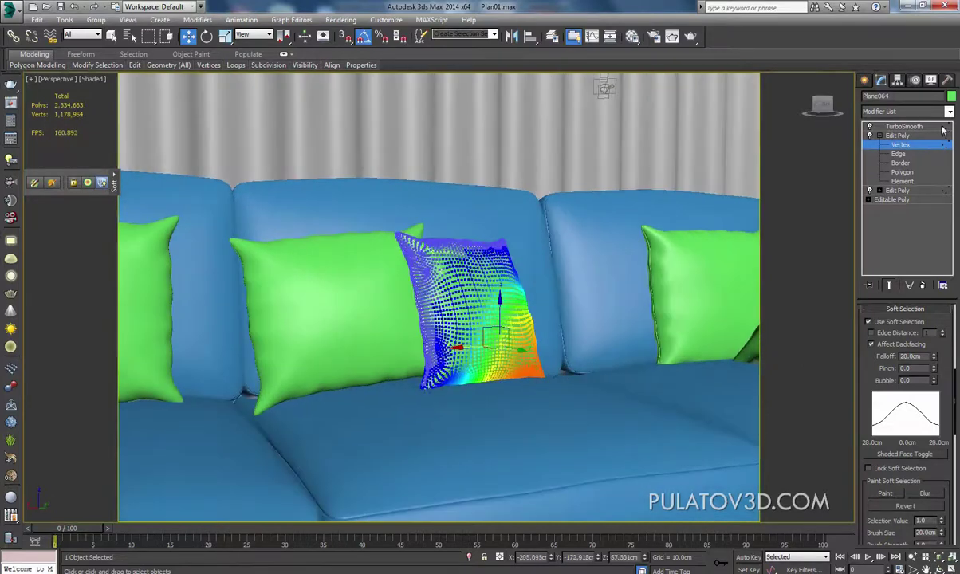
left_click(864, 80)
mouse_move(510, 303)
middle_mouse_down("alt")
mouse_move(506, 102)
mouse_move(472, 292)
mouse_move(557, 292)
mouse_move(568, 272)
middle_mouse_up("alt")
- Clone the leftmost green cushion onto the right sofa section
left_click(472, 292)
left_click(150, 264)
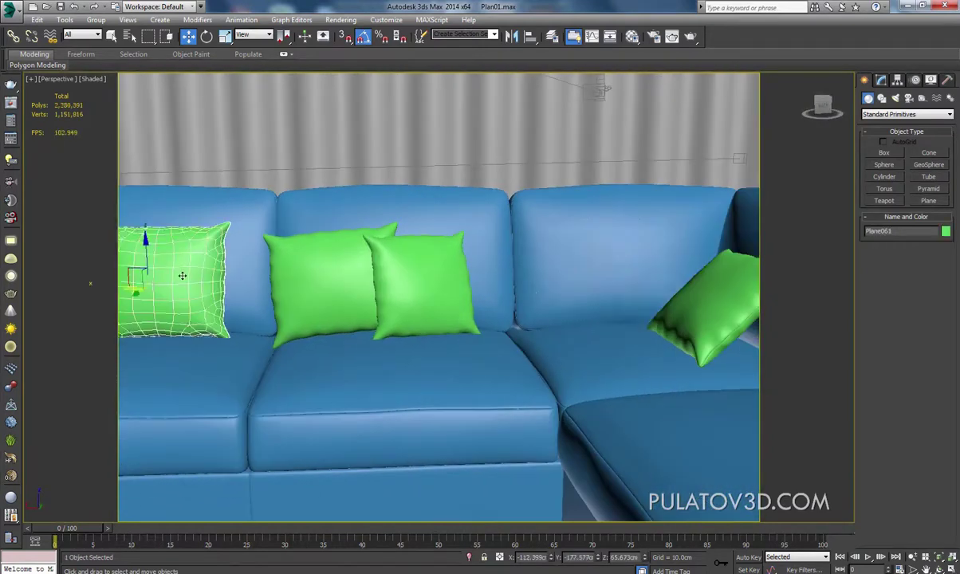
left_click_drag(113, 285, 611, 332, "shift")
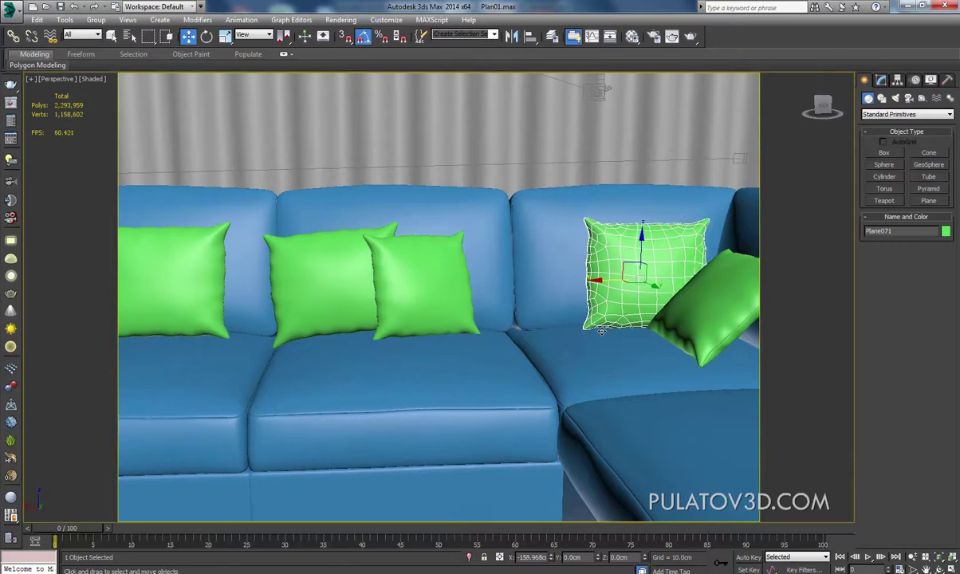
left_click(478, 339)
key("z")
- Select the square cushion Plane066 and nudge it along its Y axis
mouse_move(514, 388)
middle_mouse_down("alt")
mouse_move(557, 317)
mouse_move(508, 325)
middle_mouse_up("alt")
scroll(509, 326, "down", 2)
scroll(353, 321, "down", 5)
mouse_move(353, 321)
middle_mouse_down("alt")
mouse_move(439, 321)
mouse_move(397, 320)
mouse_move(396, 305)
mouse_move(422, 298)
mouse_move(447, 325)
mouse_move(400, 298)
middle_mouse_up("alt")
left_click(481, 290)
middle_click_drag(481, 290, 479, 293, "alt")
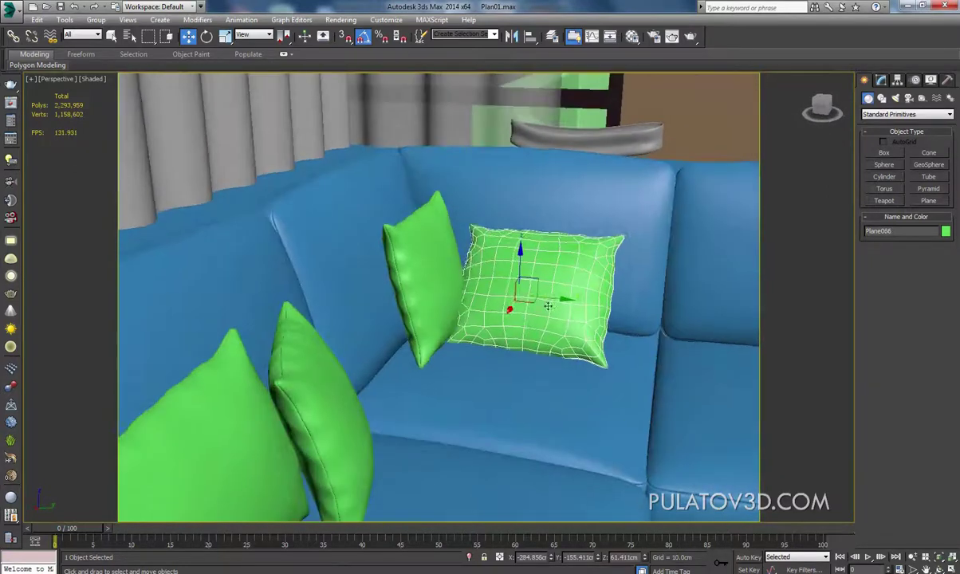
left_click_drag(550, 298, 562, 297)
- Expand Plane066's Edit Poly modifier in the modifier stack
middle_click_drag(562, 297, 534, 287, "alt")
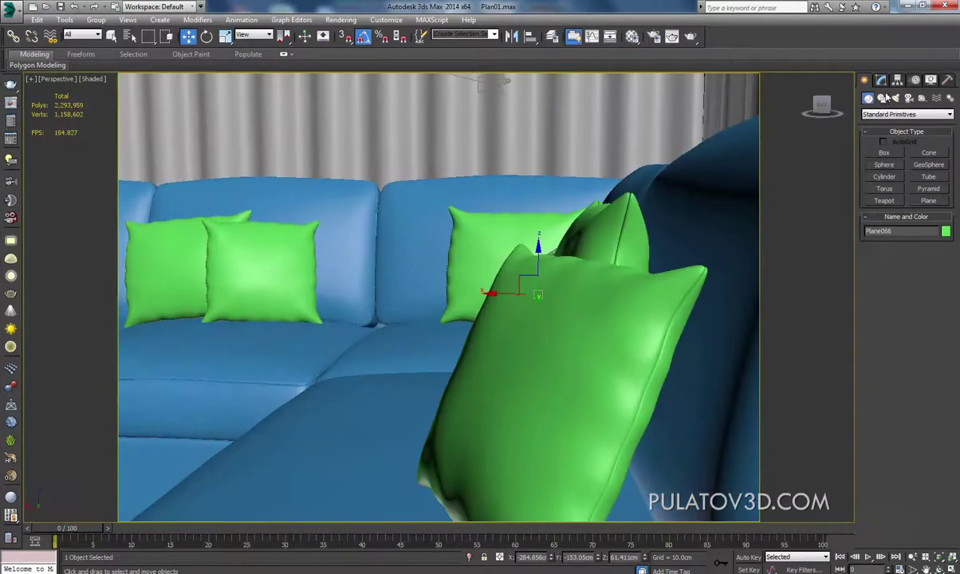
left_click(881, 80)
left_click(880, 135)
- Lower TurboSmooth iterations from 3 to 2, then return to Edit Poly vertex editing
left_click(900, 145)
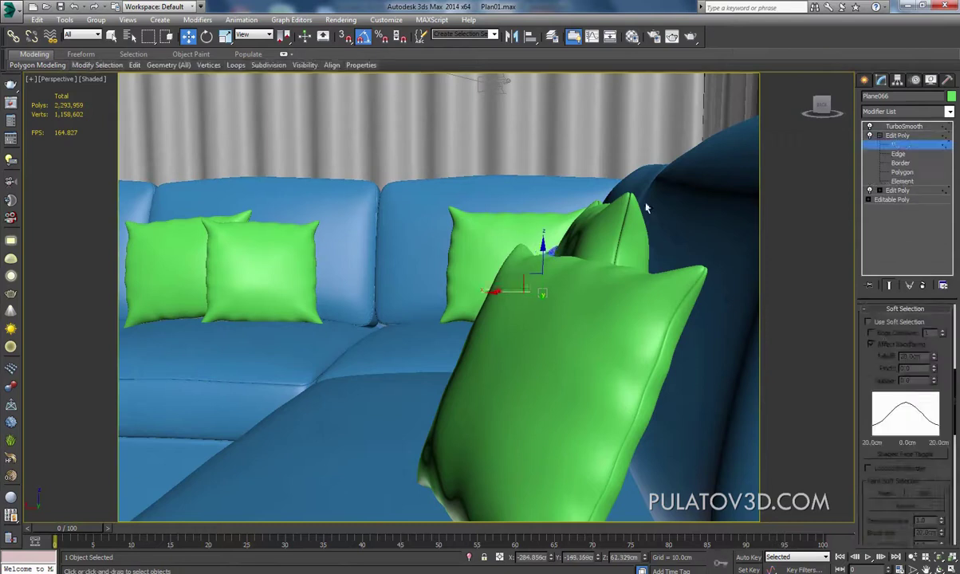
mouse_move(479, 160)
middle_mouse_down("alt")
mouse_move(418, 109)
mouse_move(831, 157)
middle_mouse_up("alt")
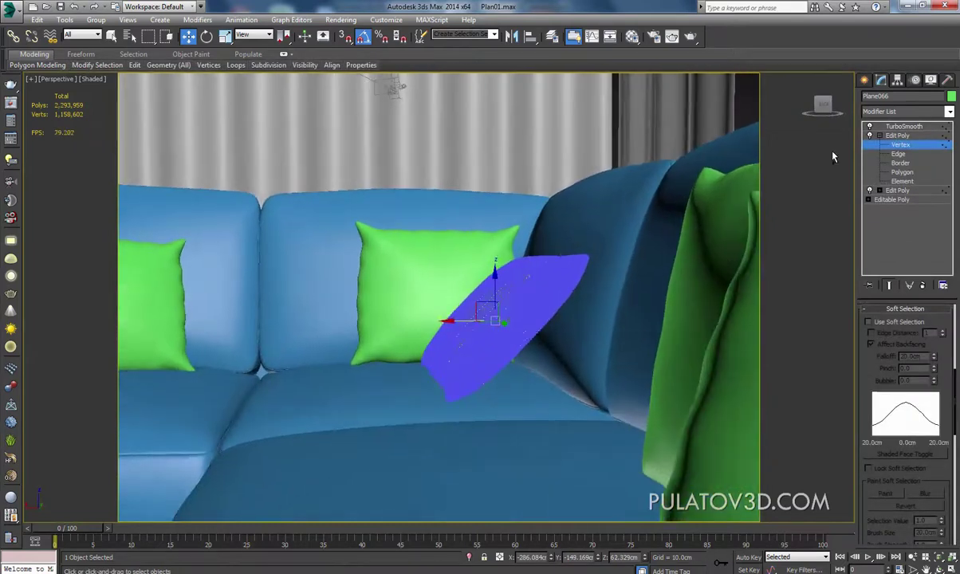
left_click(892, 126)
left_click(943, 333)
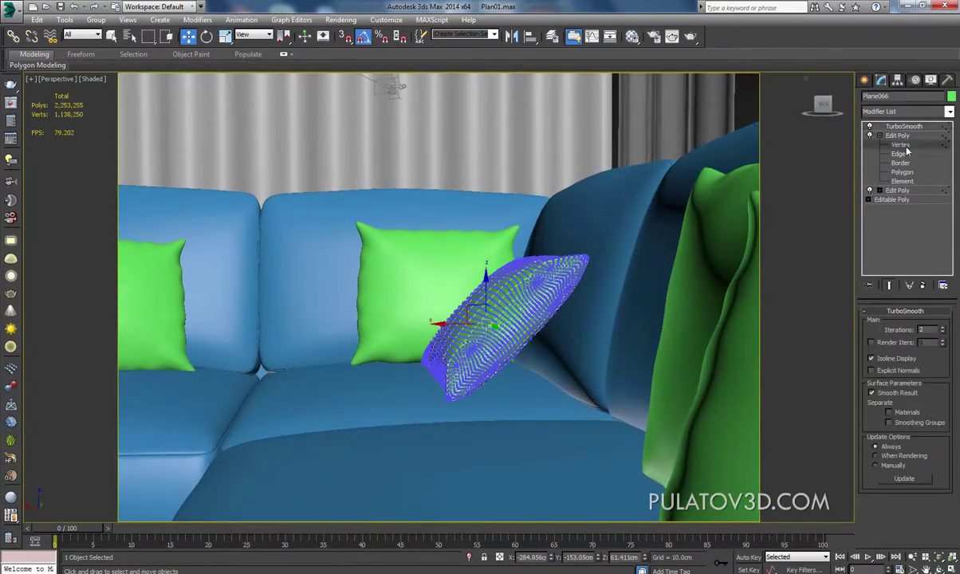
left_click(900, 144)
key("ctrl+a")
- Select the cushion's lower-left corner vertices and rotate them to twist the corner
scroll(622, 290, "up", 5)
scroll(623, 290, "up", 3)
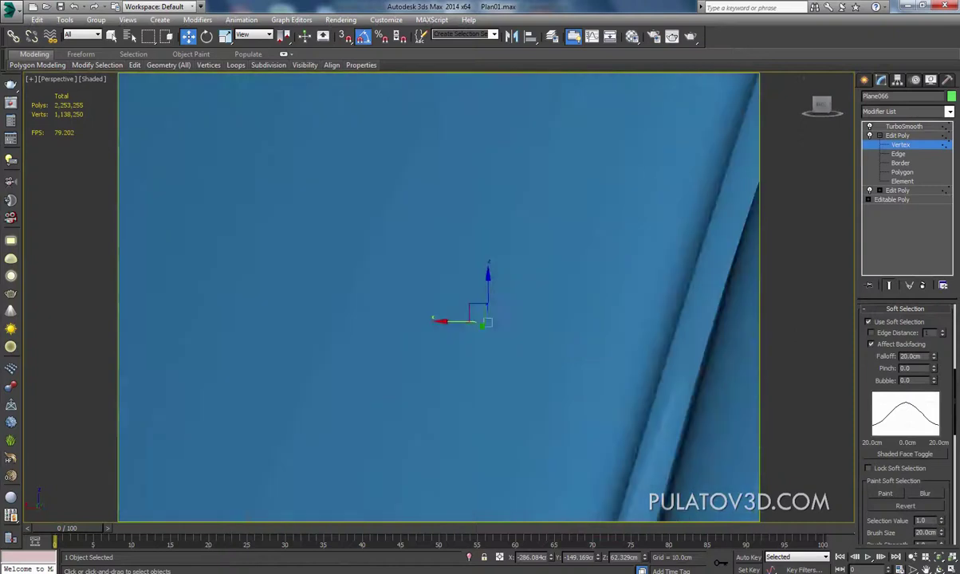
scroll(608, 289, "down", 3)
scroll(593, 291, "down", 5)
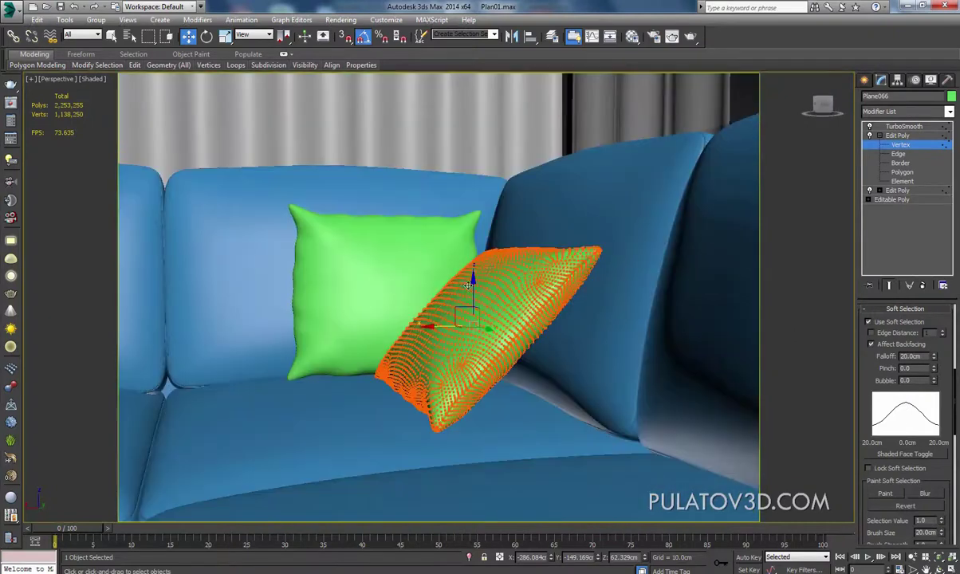
middle_click_drag(510, 300, 567, 247, "alt")
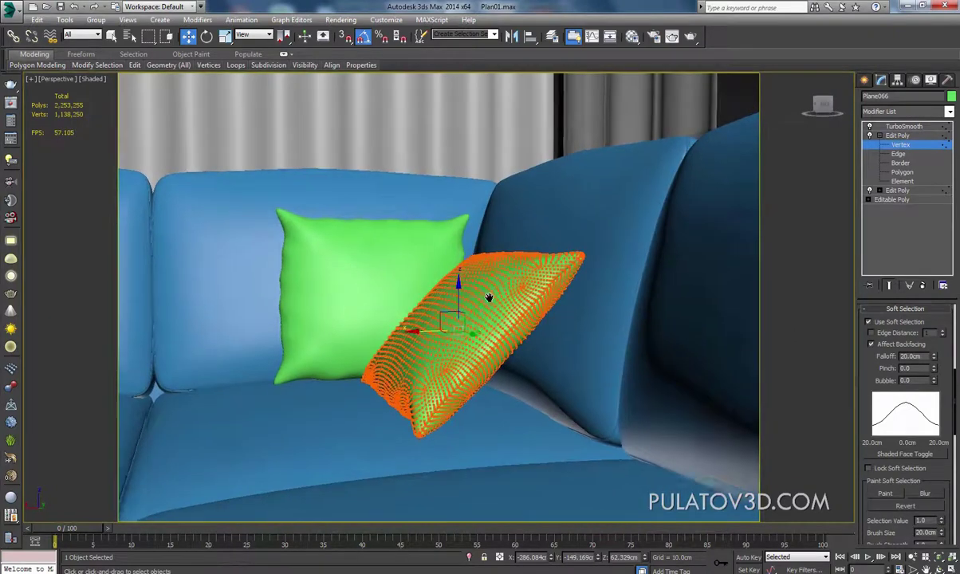
left_click_drag(504, 279, 465, 256)
key("e")
left_click_drag(348, 388, 414, 431)
middle_click_drag(399, 430, 347, 431, "alt")
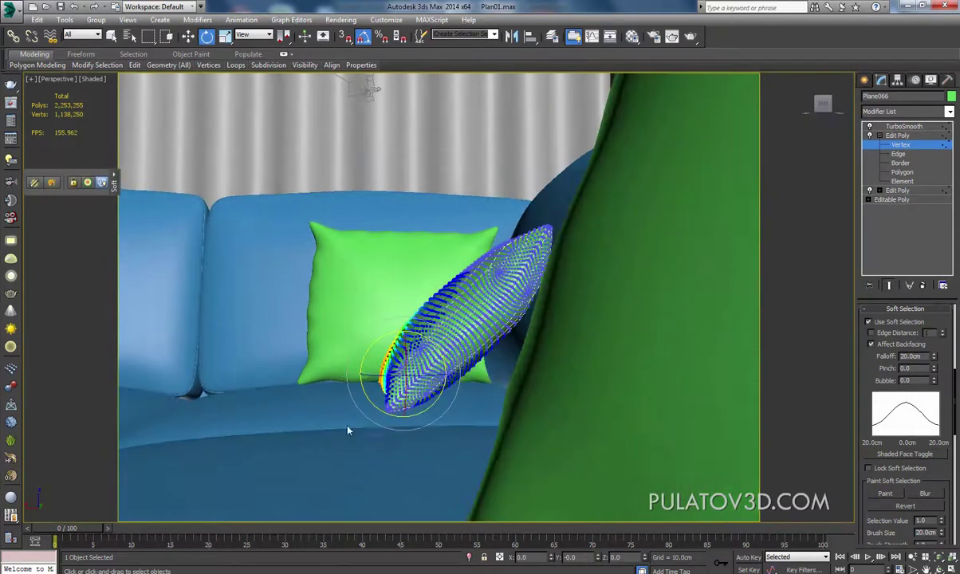
mouse_move(412, 385)
left_mouse_down()
mouse_move(418, 353)
mouse_move(402, 315)
left_mouse_up()
middle_click_drag(494, 284, 537, 287, "alt")
- Try moving the upper-right vertices, cancel the move, and switch to wireframe display
left_click_drag(378, 350, 380, 348)
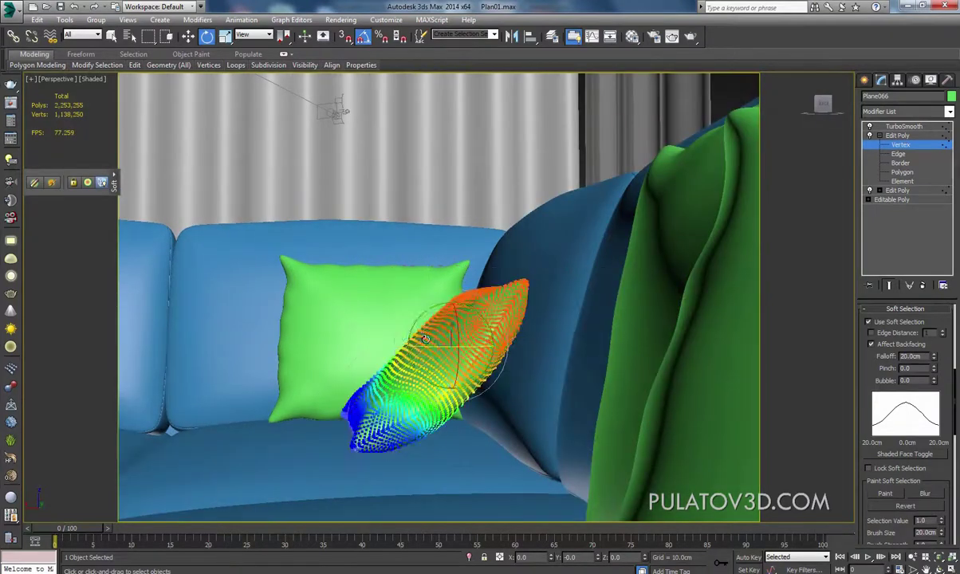
left_click(195, 39)
left_click_drag(431, 329, 440, 347)
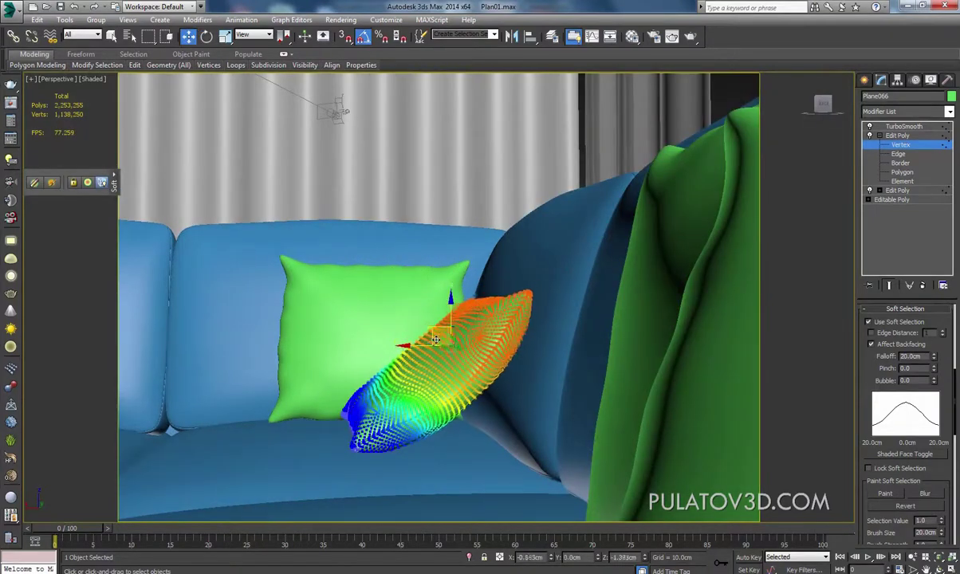
right_click(439, 347)
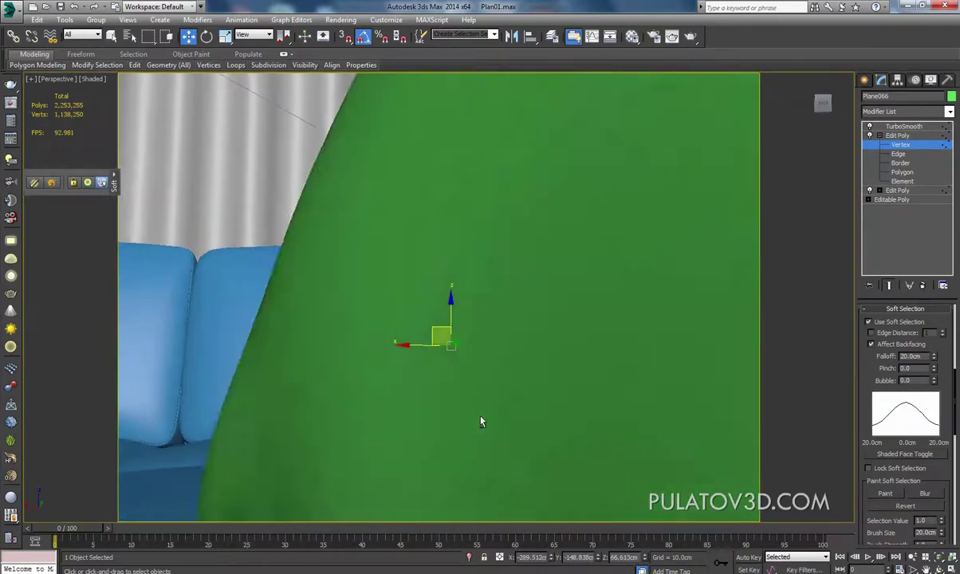
key("F3")
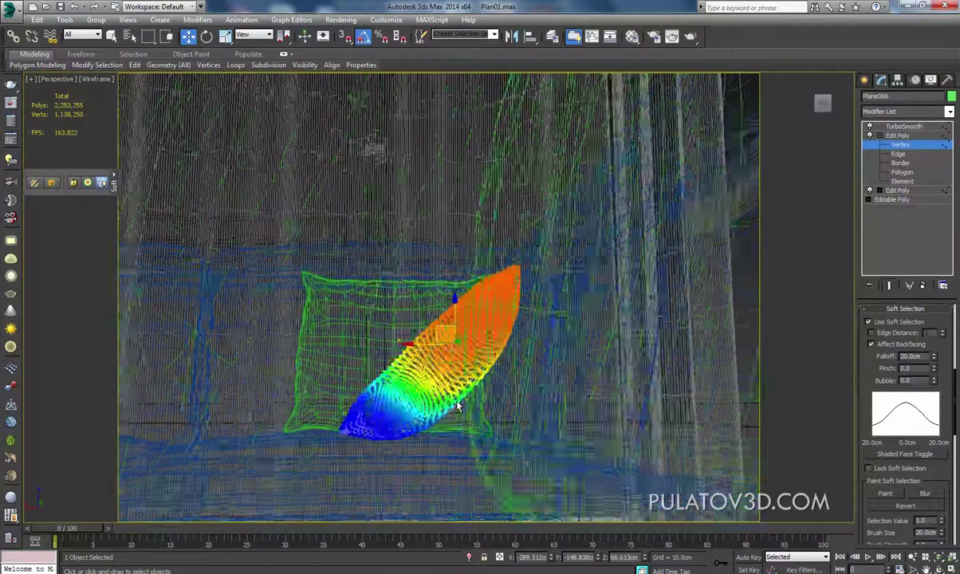
- Select a vertex in the cushion's middle and push it slightly to dent the cushion
middle_click_drag(489, 418, 492, 418, "alt")
left_click(496, 423)
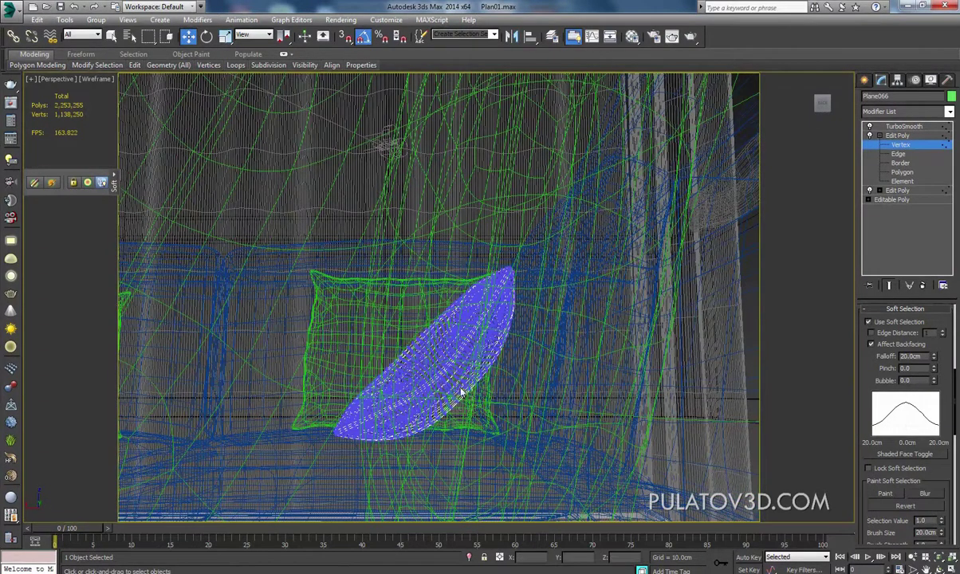
left_click(431, 358)
left_click(418, 349)
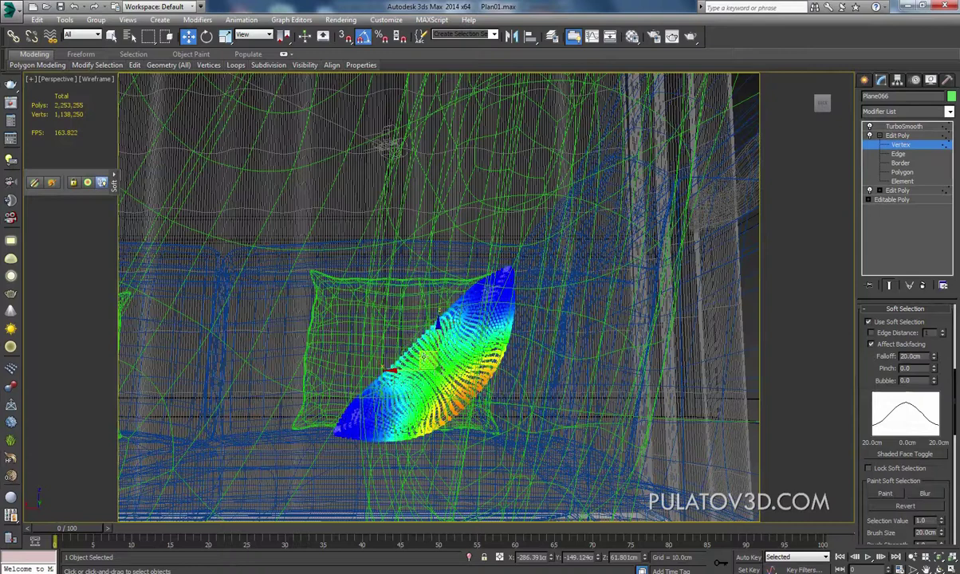
left_click(421, 347)
left_click_drag(415, 347, 421, 352)
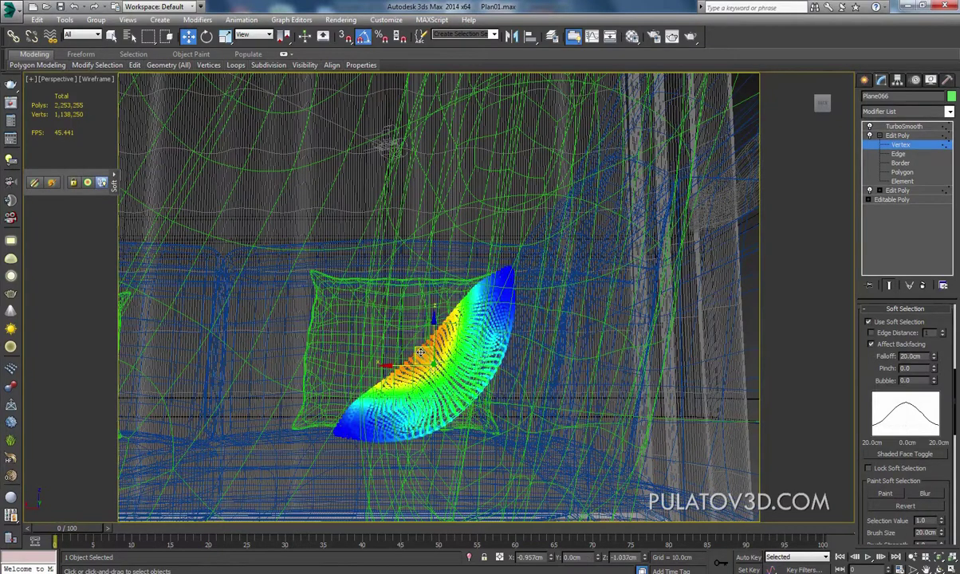
- Reselect cushion vertices, check the cushion from the front, and restore shaded display
middle_click_drag(420, 351, 431, 354, "alt")
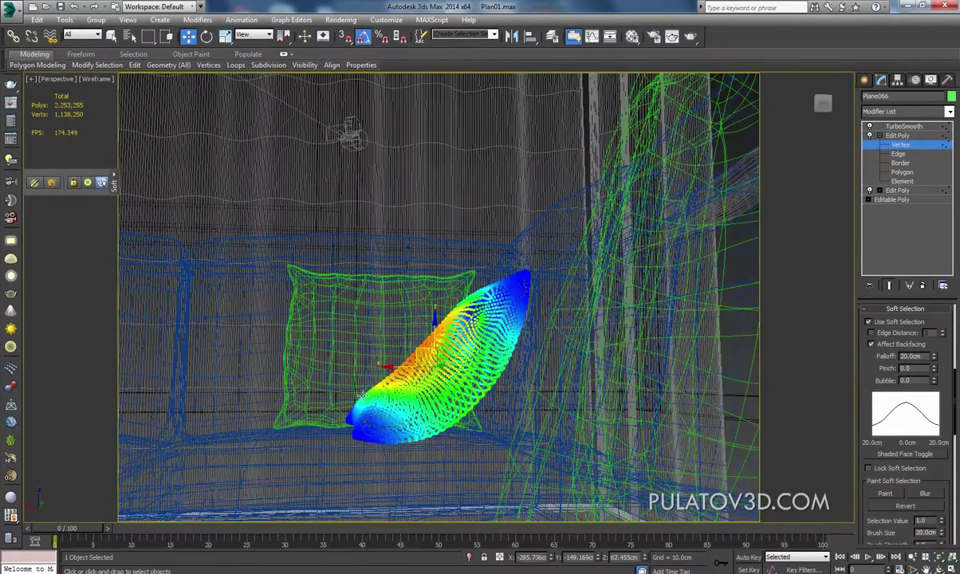
left_click(362, 393)
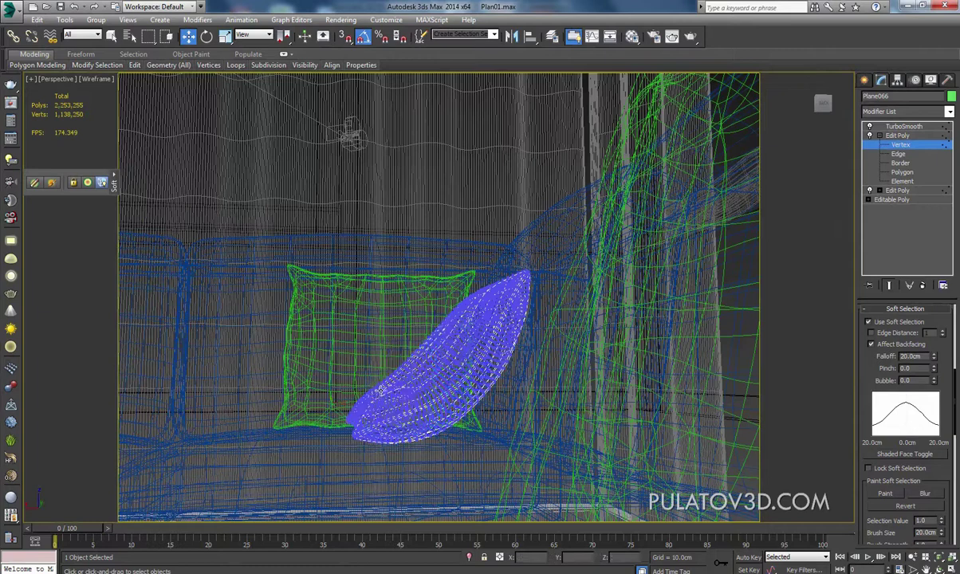
middle_click_drag(371, 389, 369, 384, "alt")
left_click(383, 379)
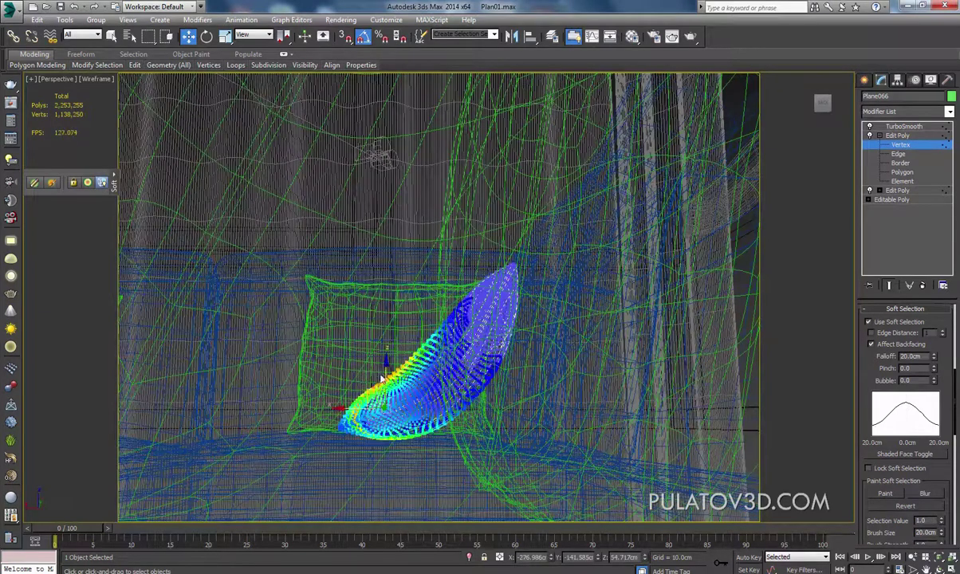
mouse_move(381, 351)
middle_mouse_down("alt")
mouse_move(373, 392)
mouse_move(348, 433)
mouse_move(378, 466)
middle_mouse_up("alt")
left_click(282, 426)
key("F3")
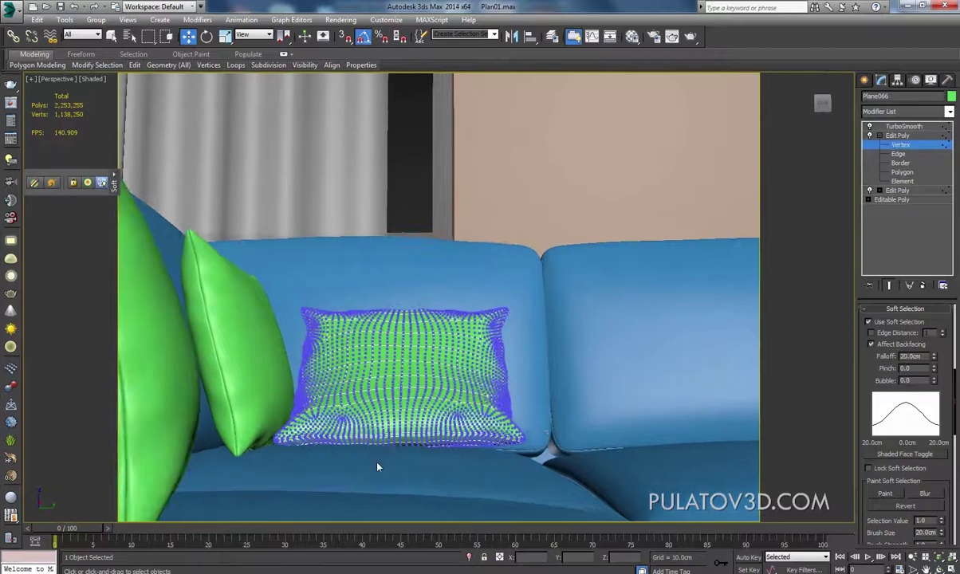
- Tug, rotate and shift the cushion's soft-selected lower-right corner outward
left_click(488, 414)
left_click_drag(485, 382, 486, 385)
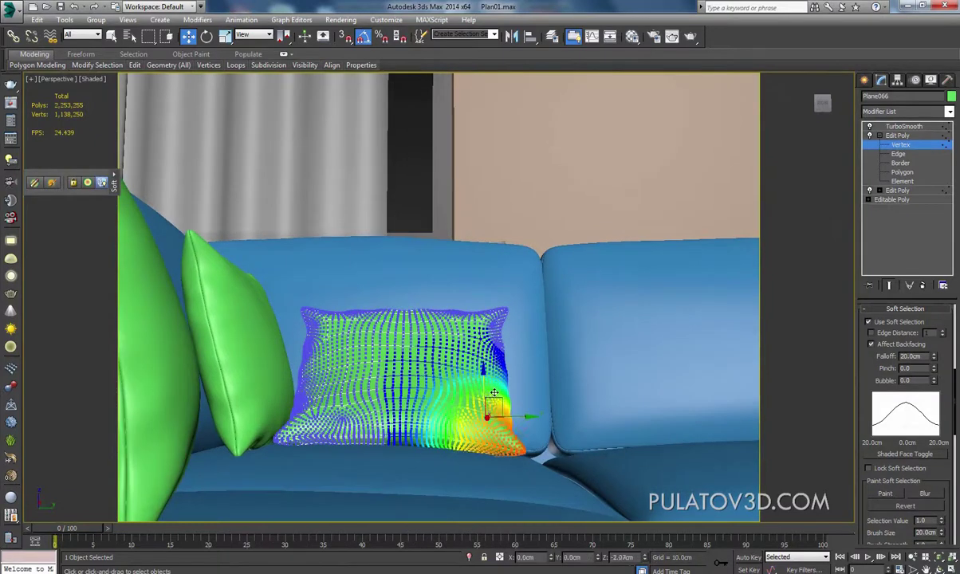
left_click(207, 40)
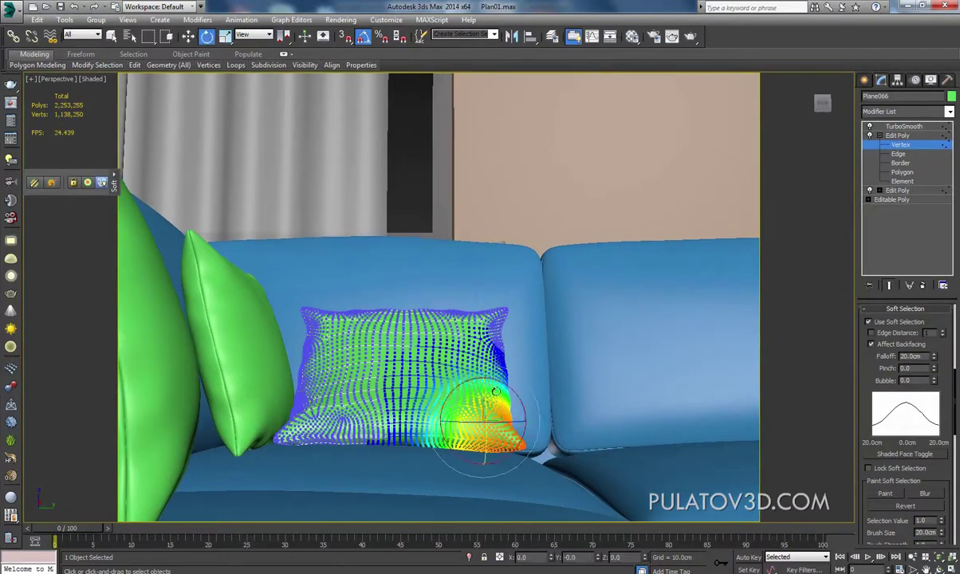
left_click_drag(510, 386, 473, 318)
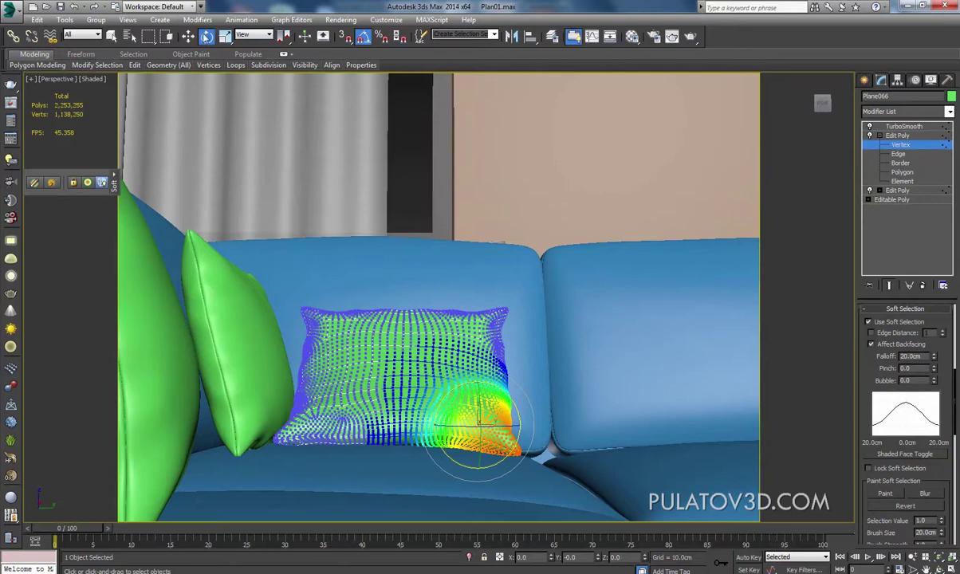
key("w")
left_click_drag(516, 426, 519, 425)
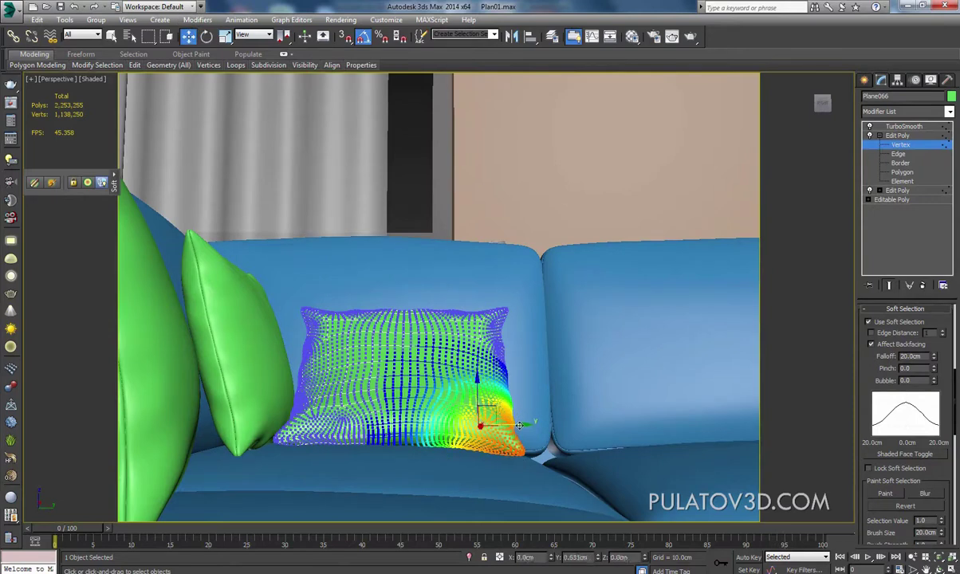
- Pull the lower-left corner outward and move the top corner sideways about 2.4cm
left_click_drag(252, 423, 332, 458)
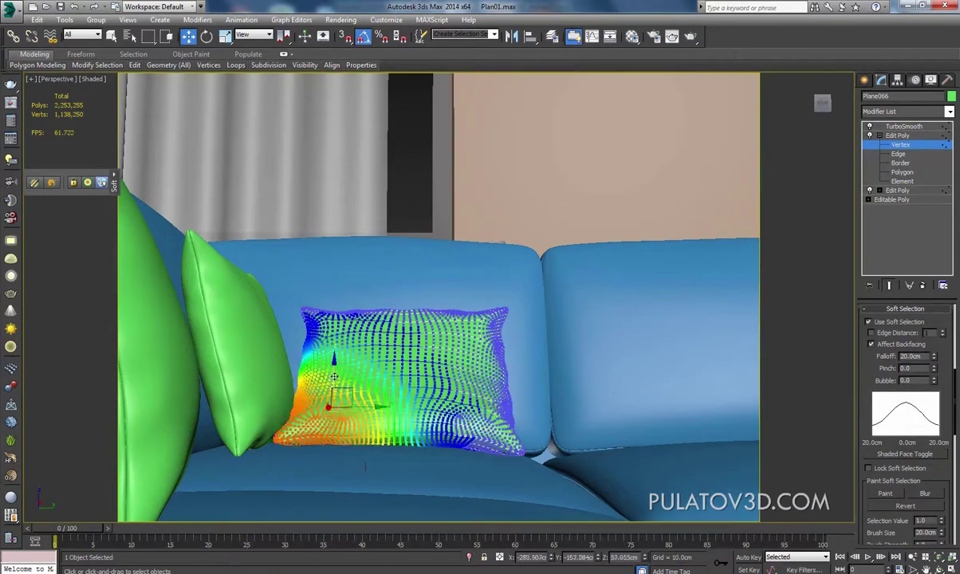
left_click_drag(334, 376, 323, 380)
mouse_move(323, 379)
middle_mouse_down("alt")
mouse_move(427, 399)
mouse_move(329, 386)
middle_mouse_up("alt")
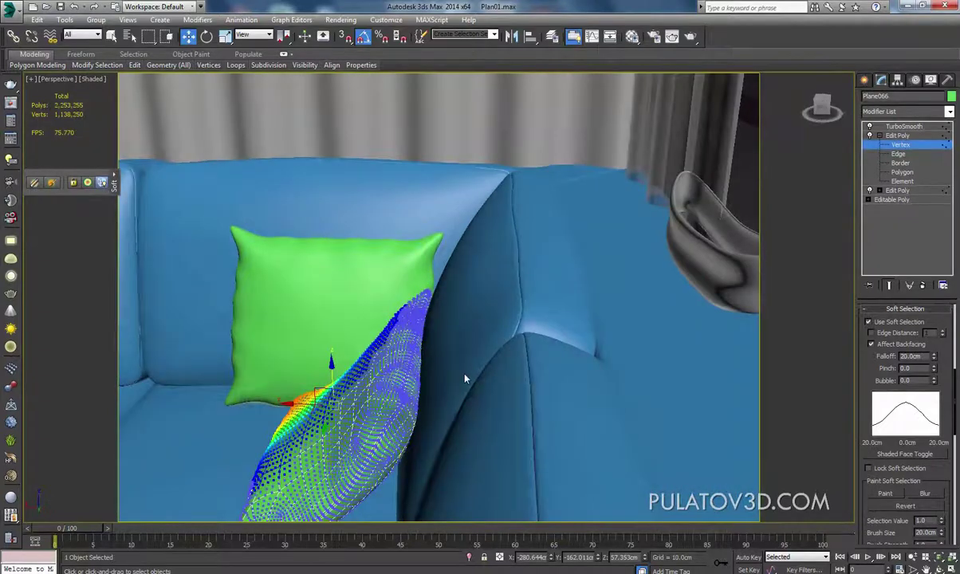
middle_click_drag(466, 378, 471, 357, "alt")
left_click(411, 326)
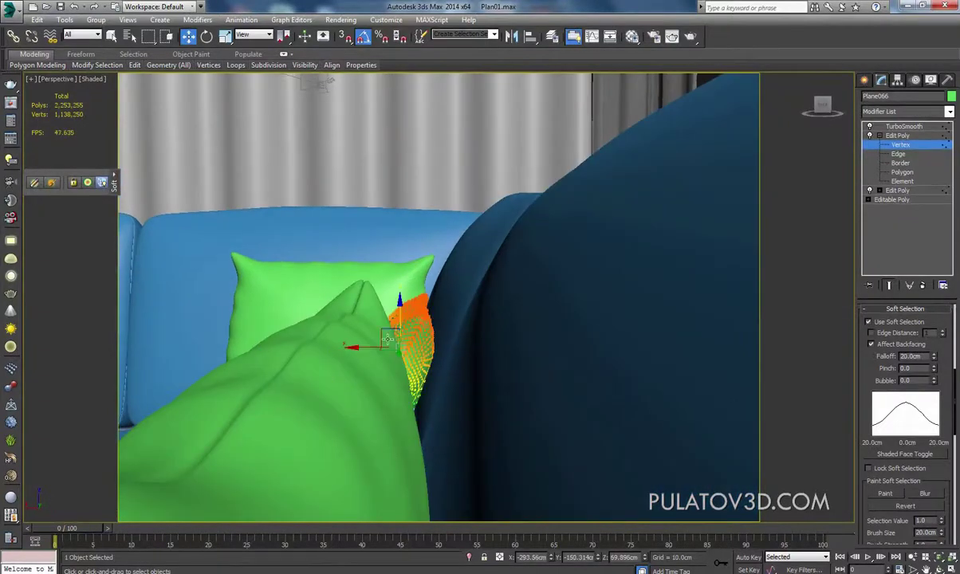
left_click_drag(362, 348, 348, 349)
- In wireframe, reselect cushion vertices and narrow the soft-selection falloff to 16.8cm, then return to shaded
middle_click_drag(352, 353, 431, 330, "alt")
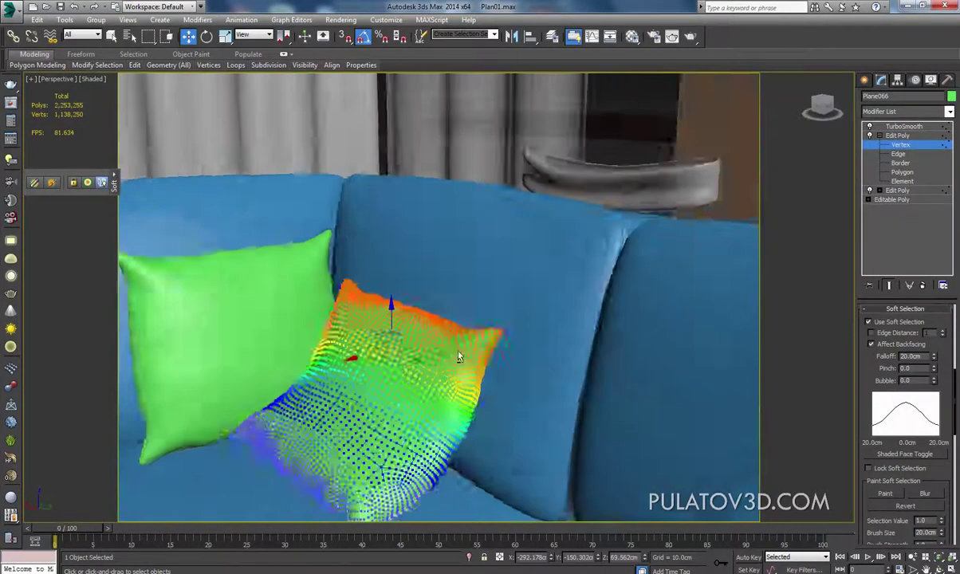
mouse_move(489, 322)
middle_mouse_down("alt")
mouse_move(536, 324)
mouse_move(428, 339)
mouse_move(393, 329)
middle_mouse_up("alt")
left_click(541, 320)
key("F3")
left_click(393, 329)
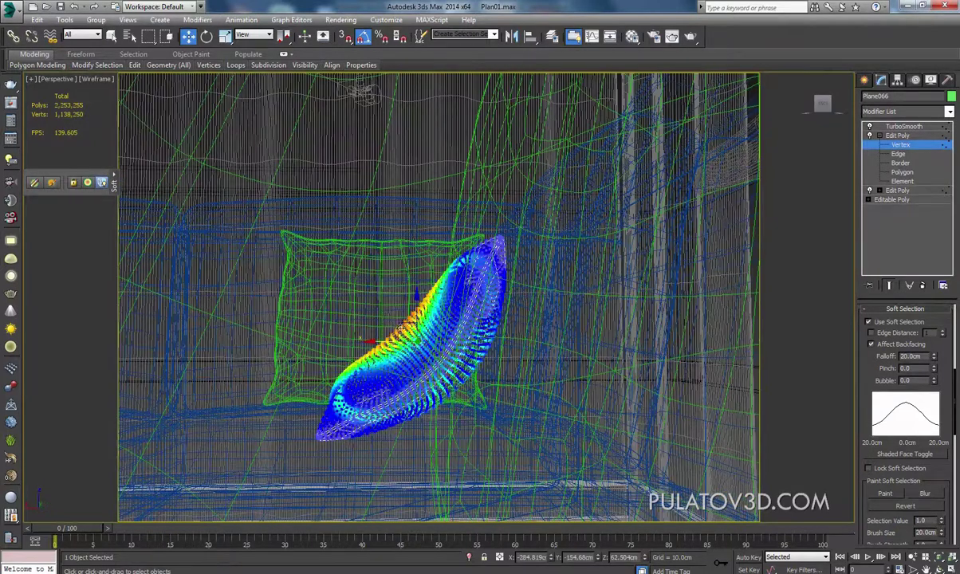
left_click(404, 318)
left_click_drag(937, 363, 937, 383)
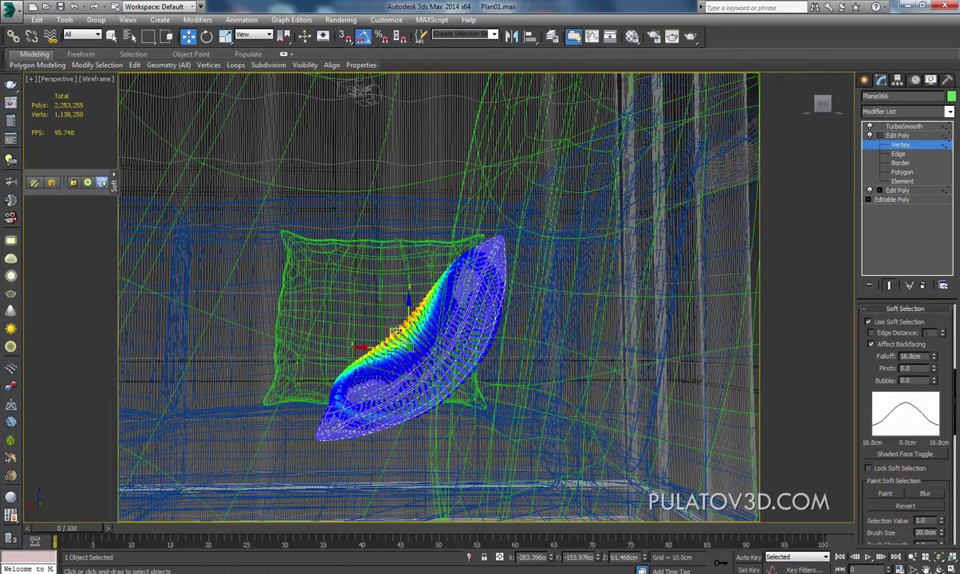
middle_click_drag(406, 302, 481, 333, "alt")
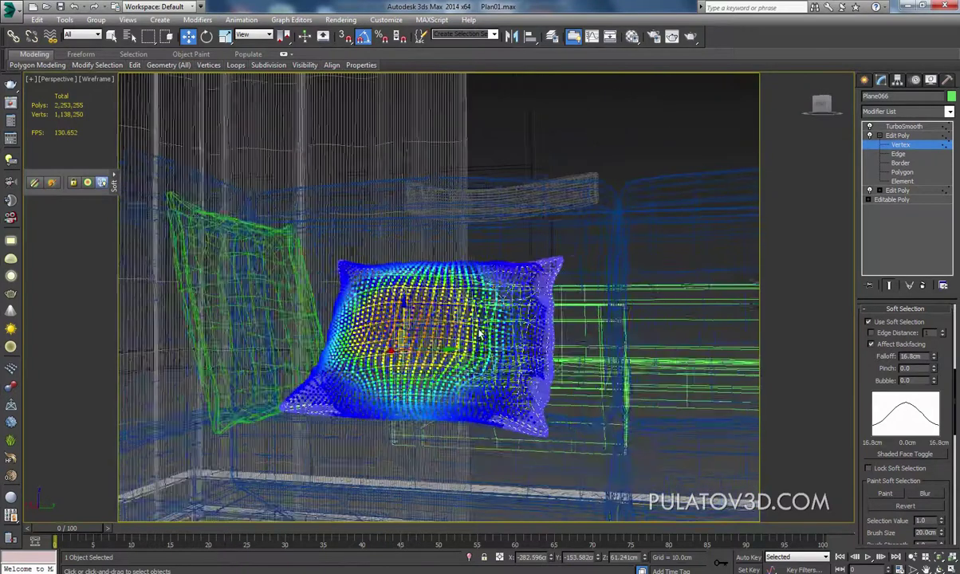
key("F3")
- Exit vertex editing to view the smoothed cushion, orbiting to see it edge-on
left_click(897, 135)
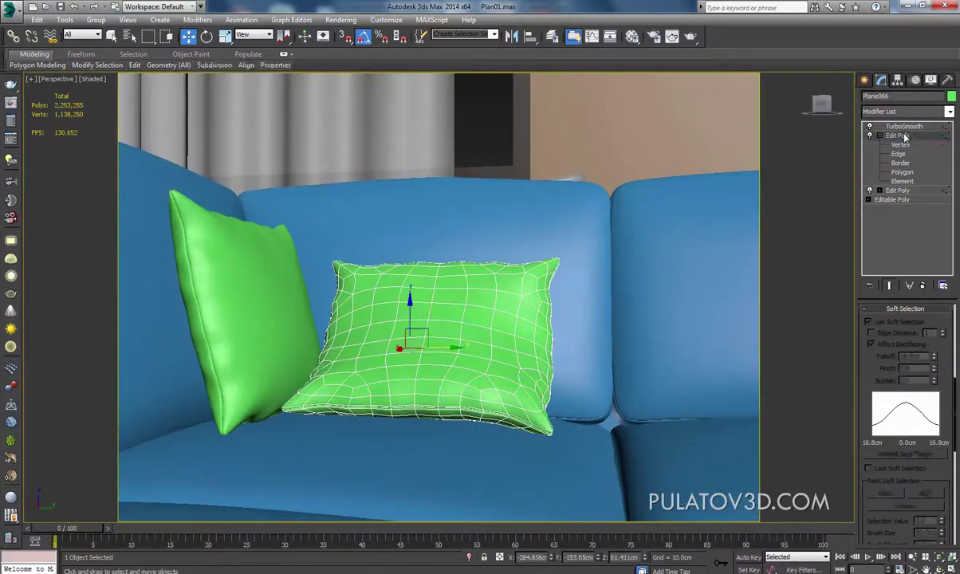
left_click(903, 127)
left_click(864, 81)
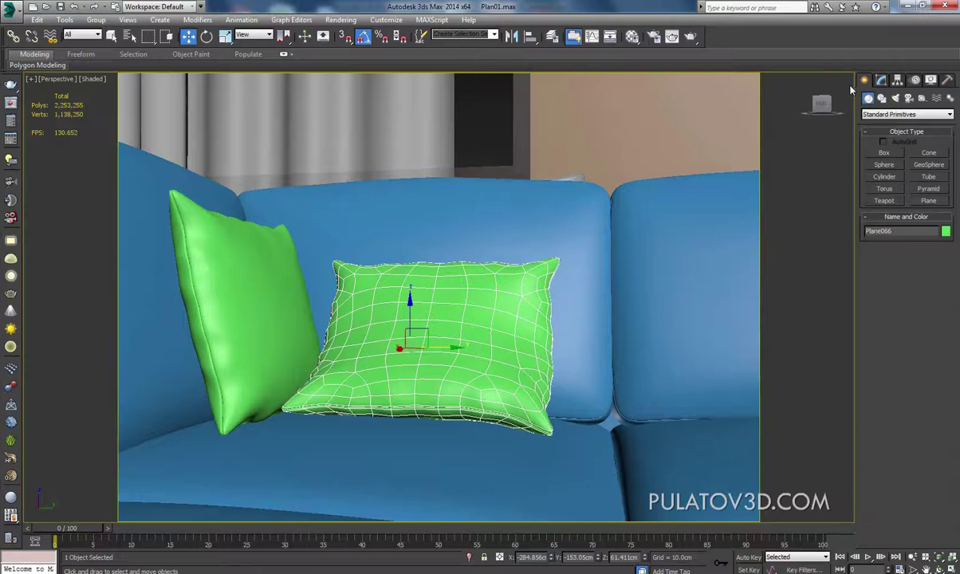
left_click(491, 128)
mouse_move(491, 128)
middle_mouse_down("alt")
mouse_move(518, 248)
mouse_move(506, 296)
middle_mouse_up("alt")
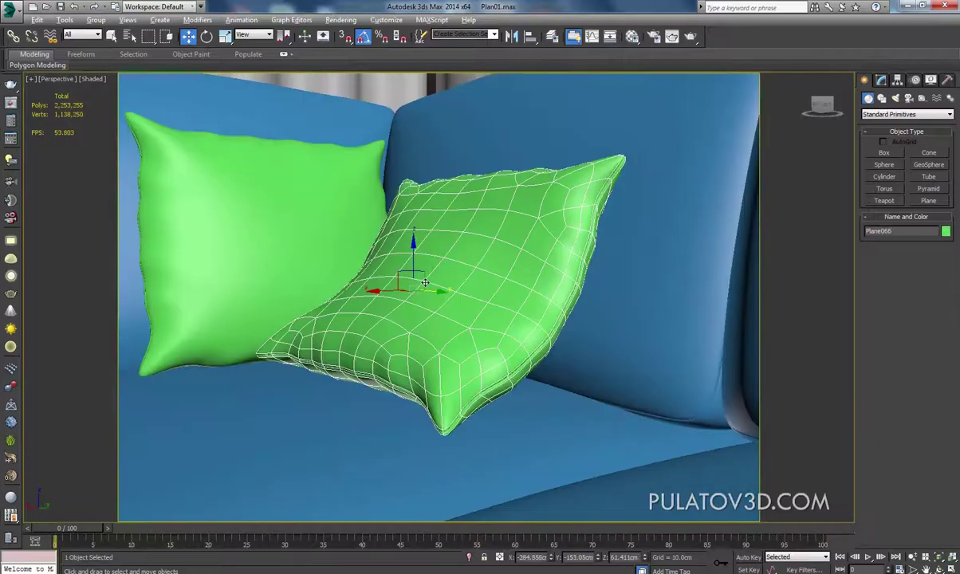
middle_click_drag(425, 282, 322, 349, "alt")
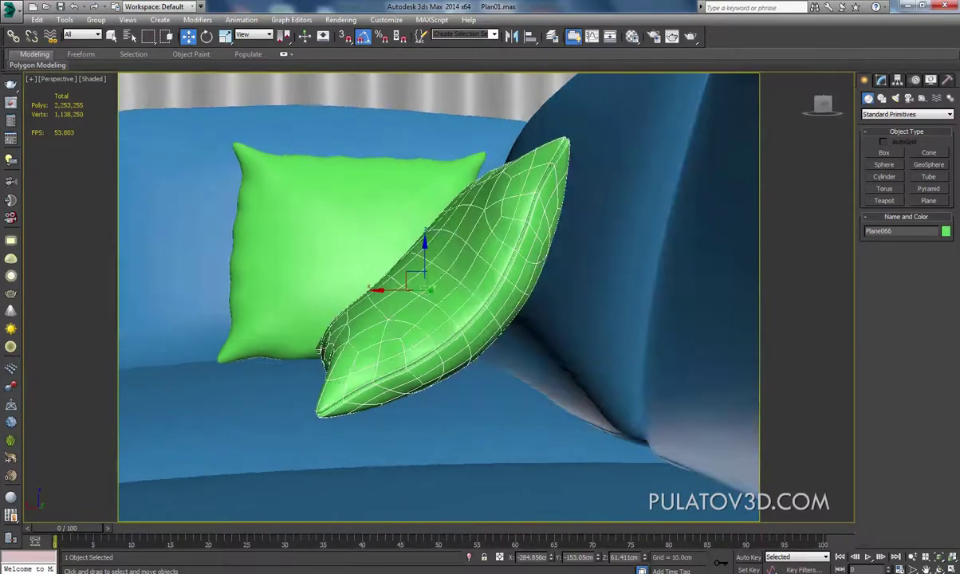
- Select the cushion's top-tip vertices, widen falloff to 24.528cm, and tilt the tip slightly
left_click(880, 79)
left_click(900, 145)
middle_click_drag(509, 290, 457, 275, "alt")
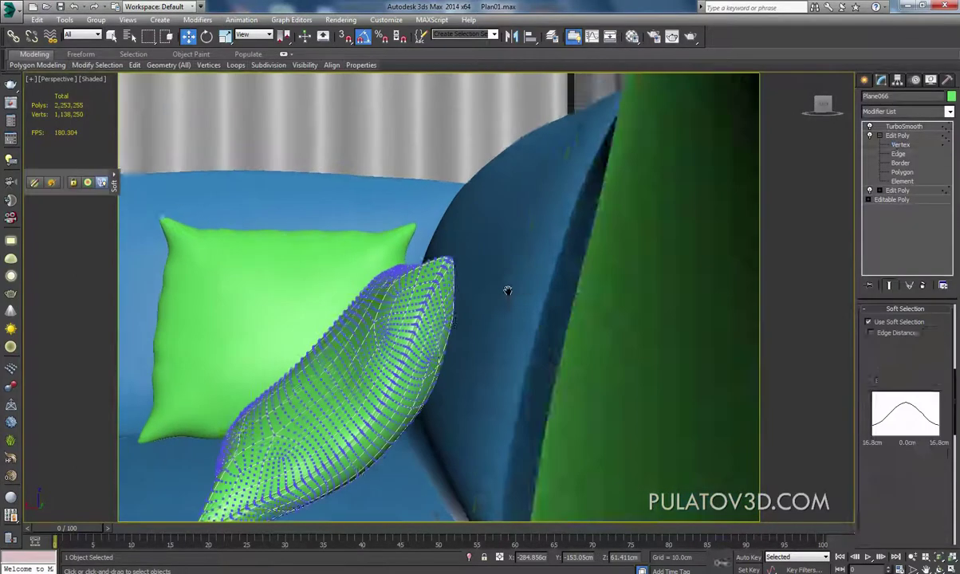
left_click_drag(457, 275, 364, 277)
left_click(207, 36)
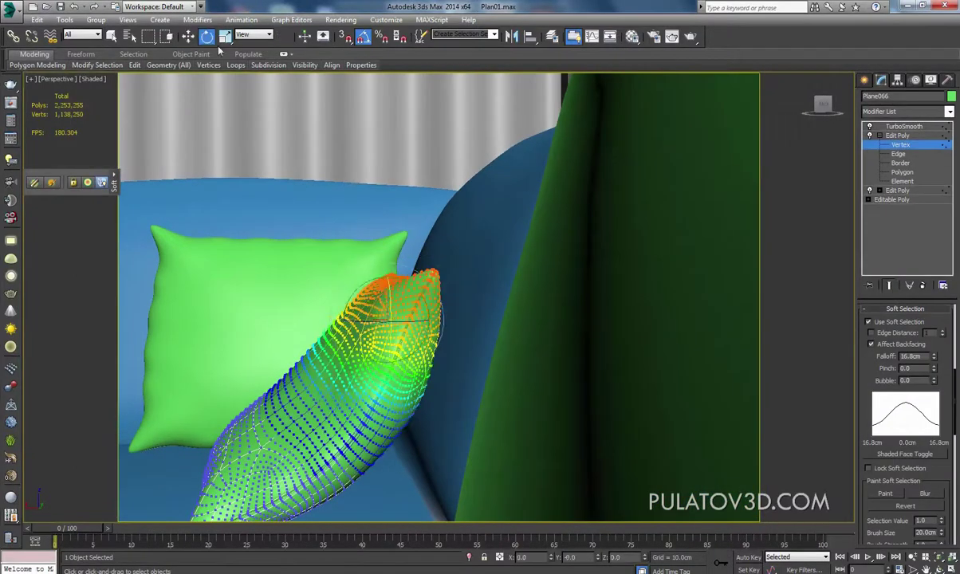
left_click_drag(935, 359, 935, 327)
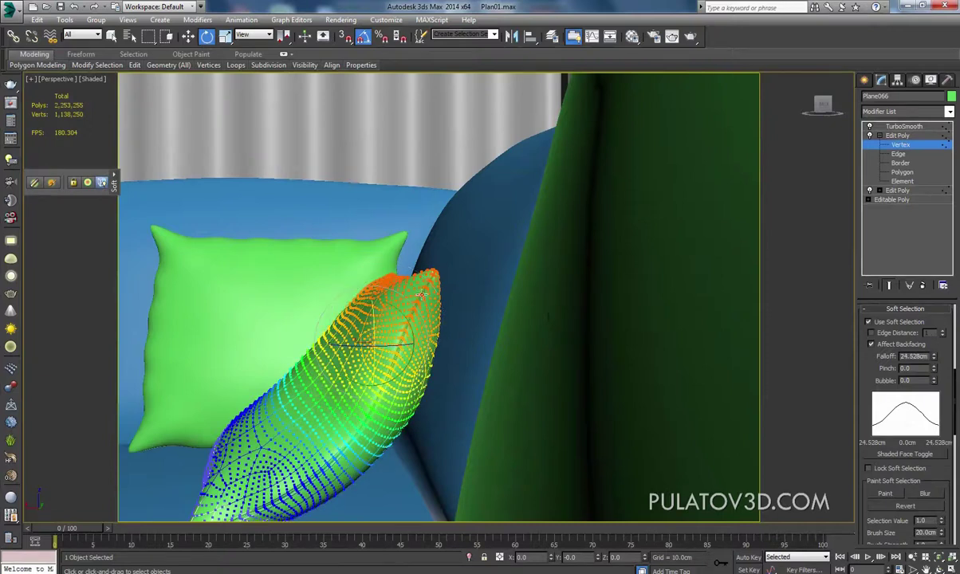
left_click_drag(368, 303, 360, 302)
- Bend the lower-left corner down and rotate the upper-right corner with an 8.094cm falloff
middle_click_drag(361, 301, 232, 435, "alt")
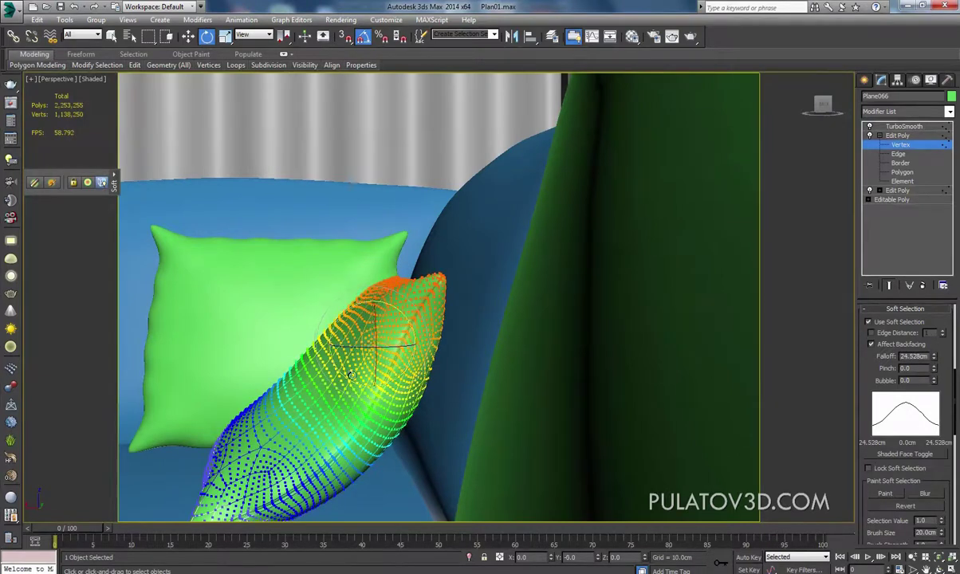
left_click_drag(345, 327, 350, 318)
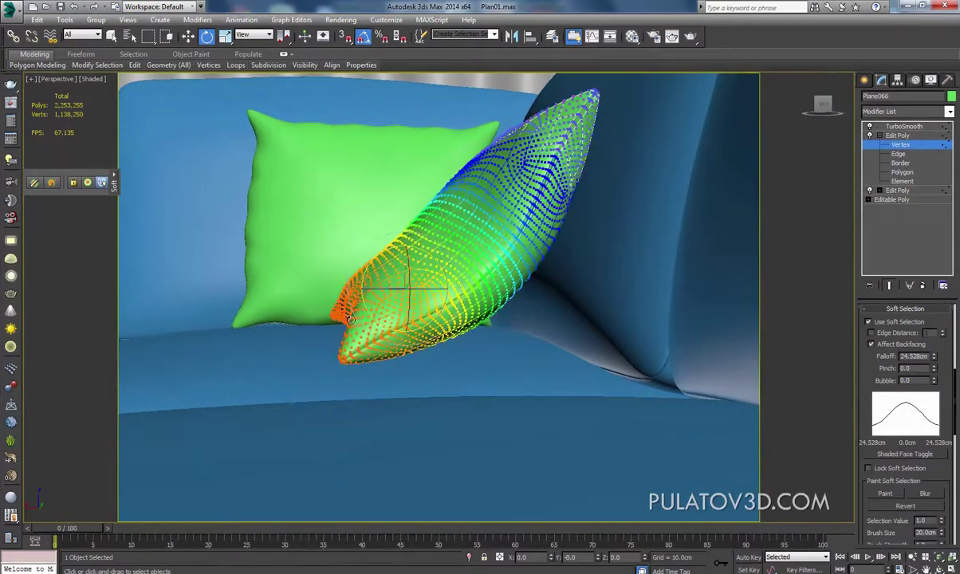
left_click_drag(369, 263, 370, 272)
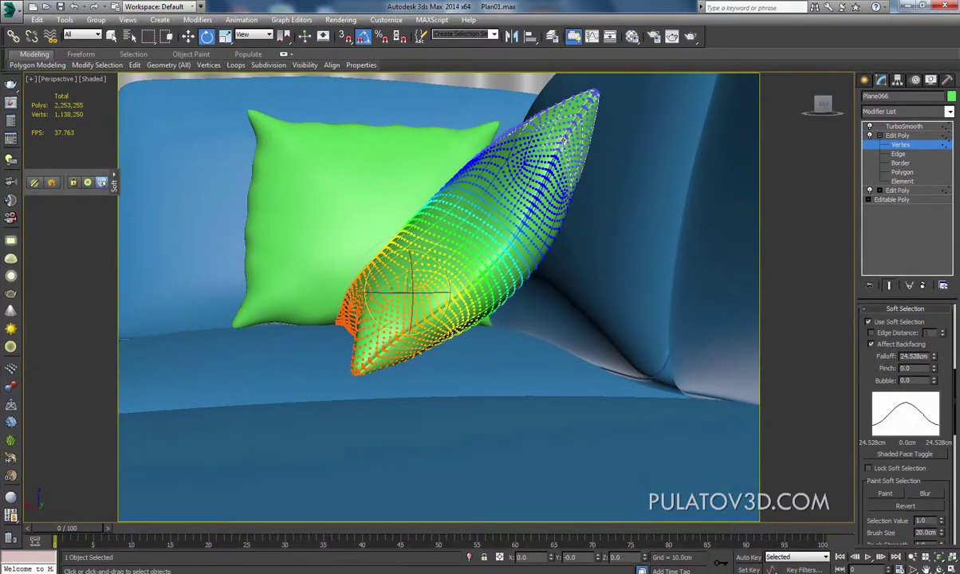
left_click_drag(536, 93, 558, 171)
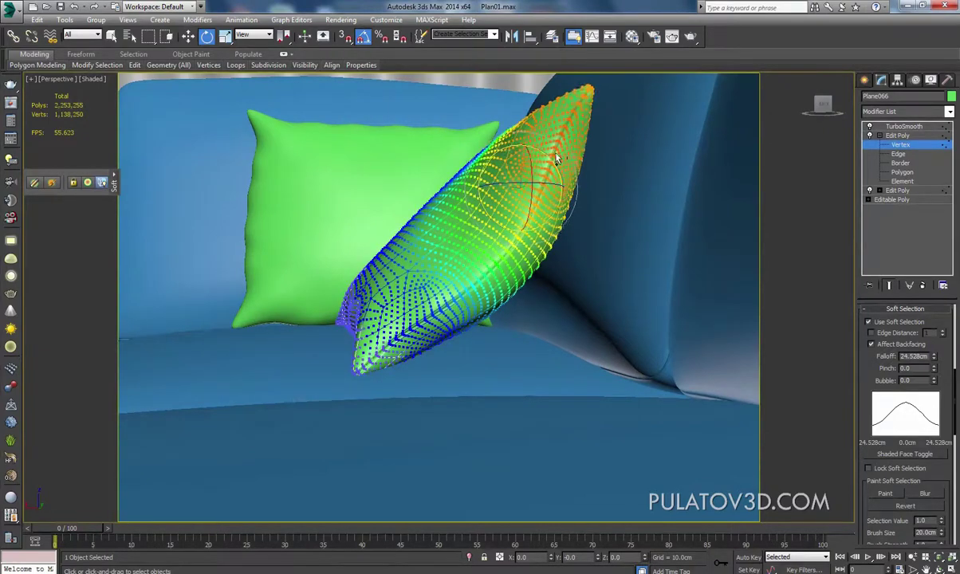
left_click_drag(934, 360, 935, 415)
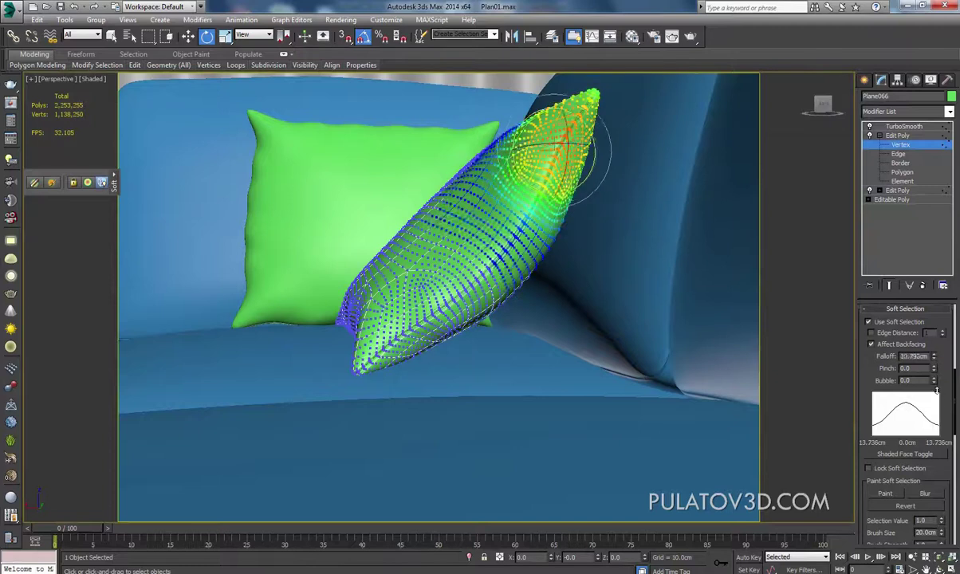
left_click_drag(599, 110, 597, 119)
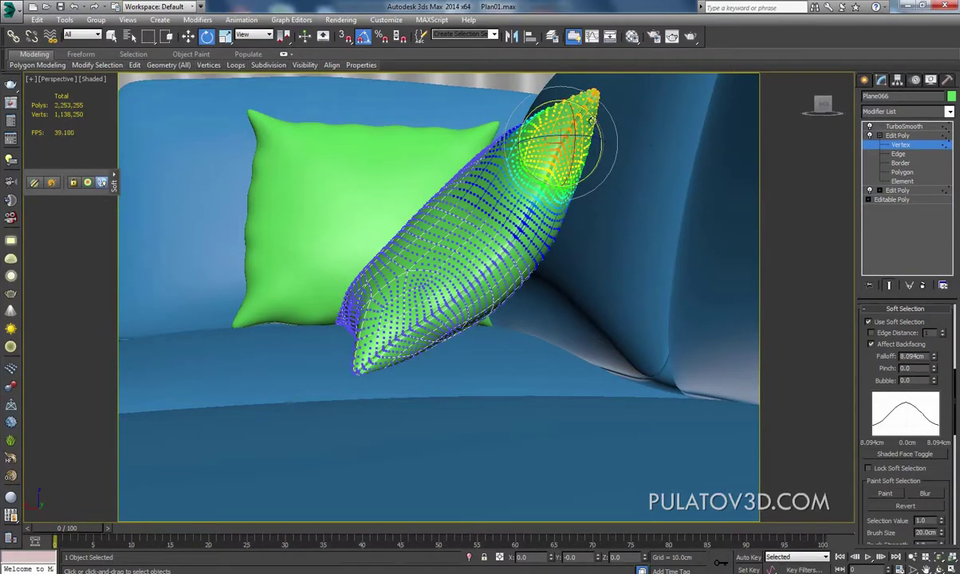
left_click_drag(530, 111, 487, 146)
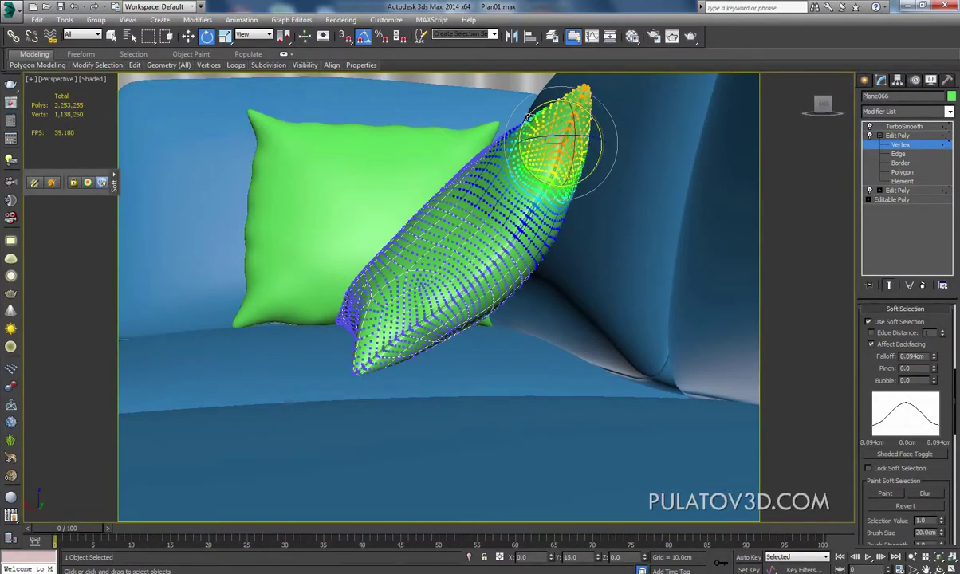
- Twist the lower-left tip by 15 degrees and pull it outward
left_click(385, 345)
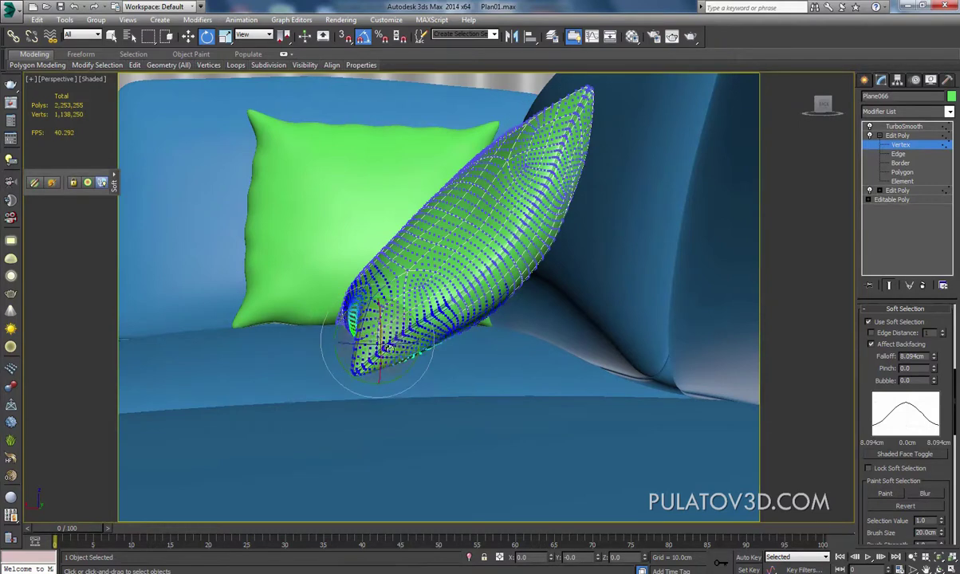
left_click(398, 336)
left_click_drag(409, 332, 373, 304)
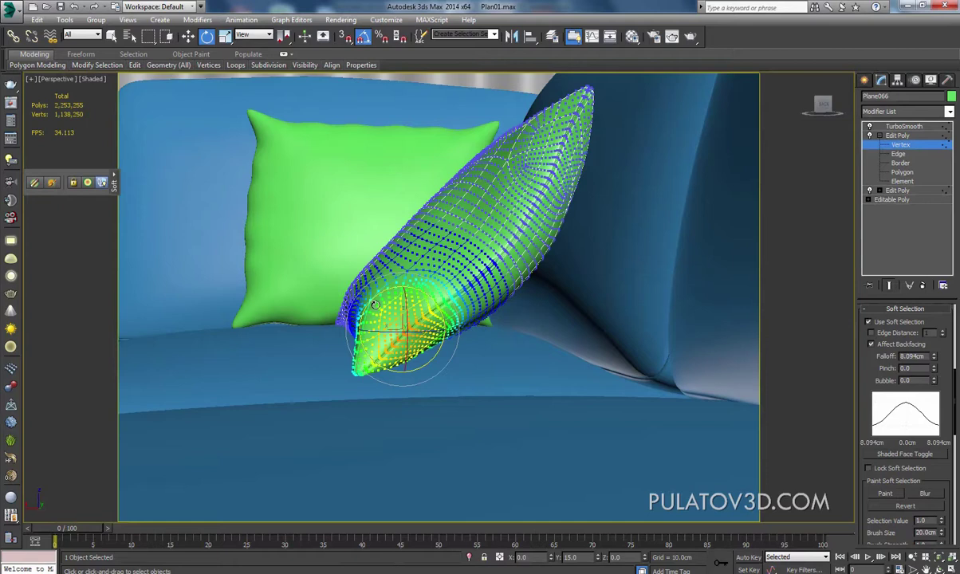
left_click(188, 36)
left_click_drag(397, 323, 430, 343)
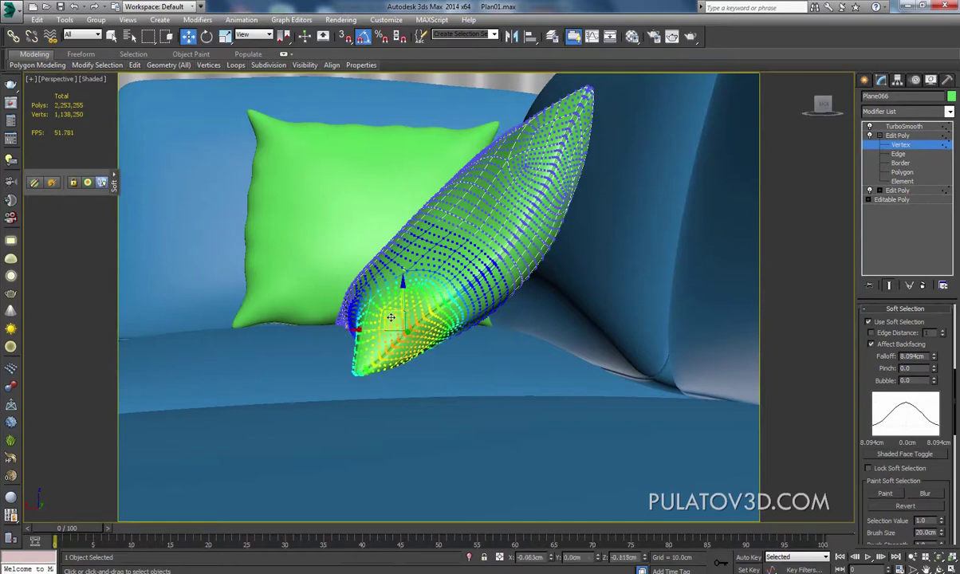
- Widen the soft-selection falloff to 15.865cm while checking the cushion in wireframe, then return to shaded
scroll(443, 349, "up", 5)
scroll(443, 349, "down", 5)
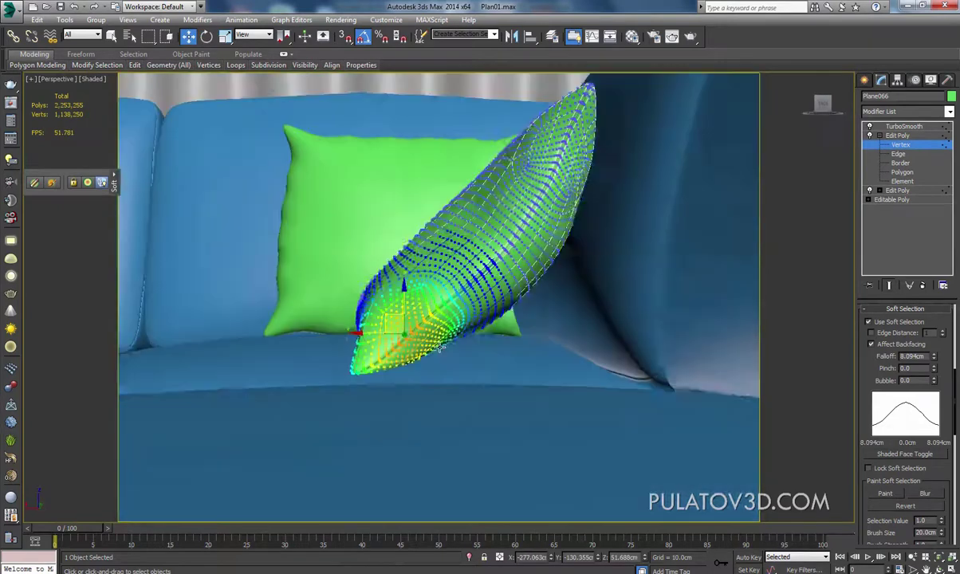
scroll(550, 282, "up", 5)
scroll(550, 282, "up", 2)
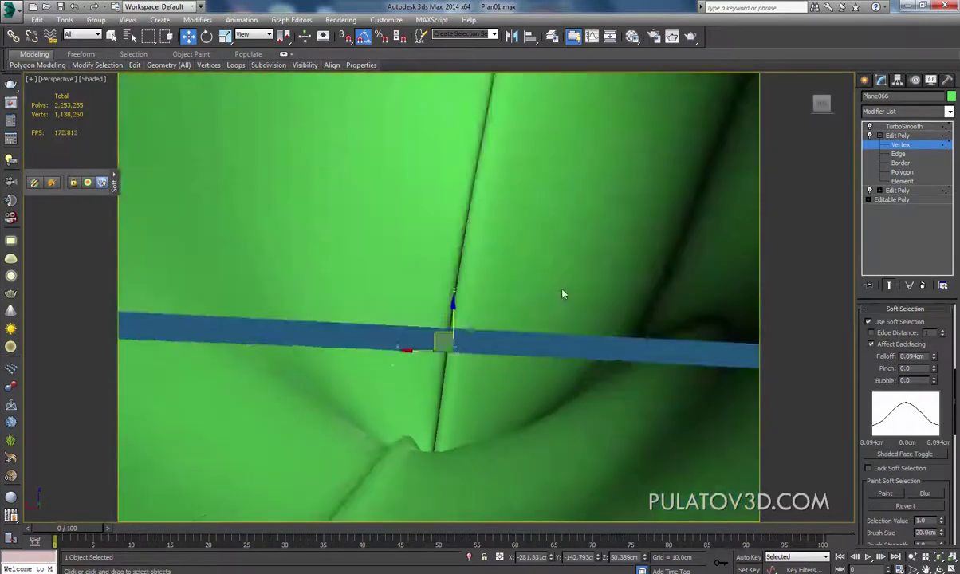
key("F3")
scroll(564, 293, "down", 6)
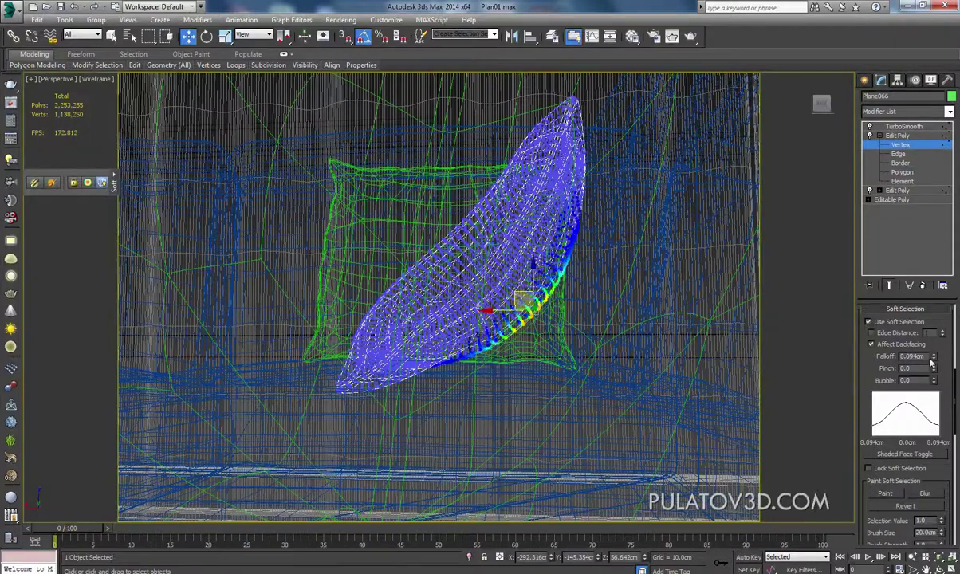
left_click_drag(931, 361, 514, 259)
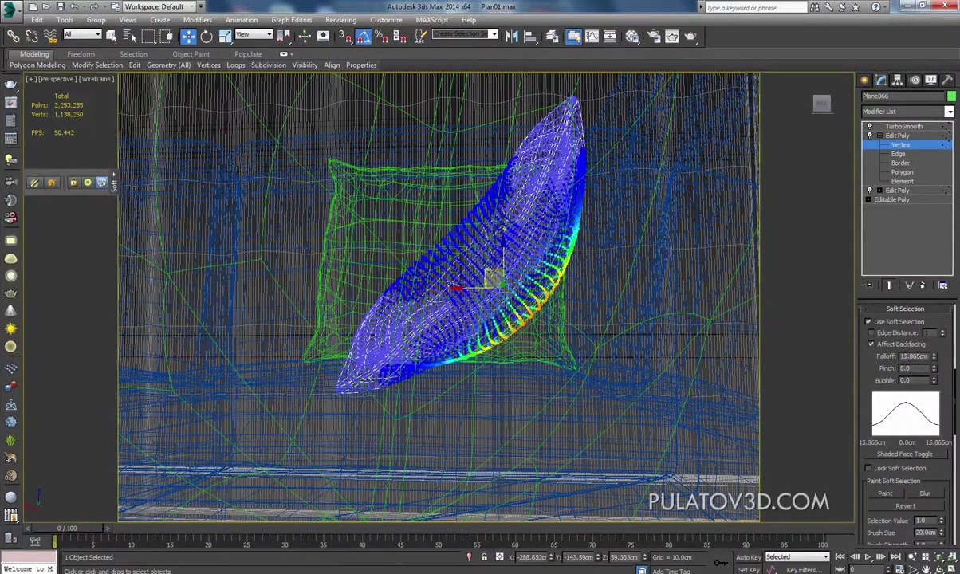
mouse_move(454, 248)
middle_mouse_down("alt")
mouse_move(494, 280)
mouse_move(655, 278)
mouse_move(524, 222)
mouse_move(428, 268)
mouse_move(820, 126)
middle_mouse_up("alt")
key("F3")
scroll(524, 222, "down", 5)
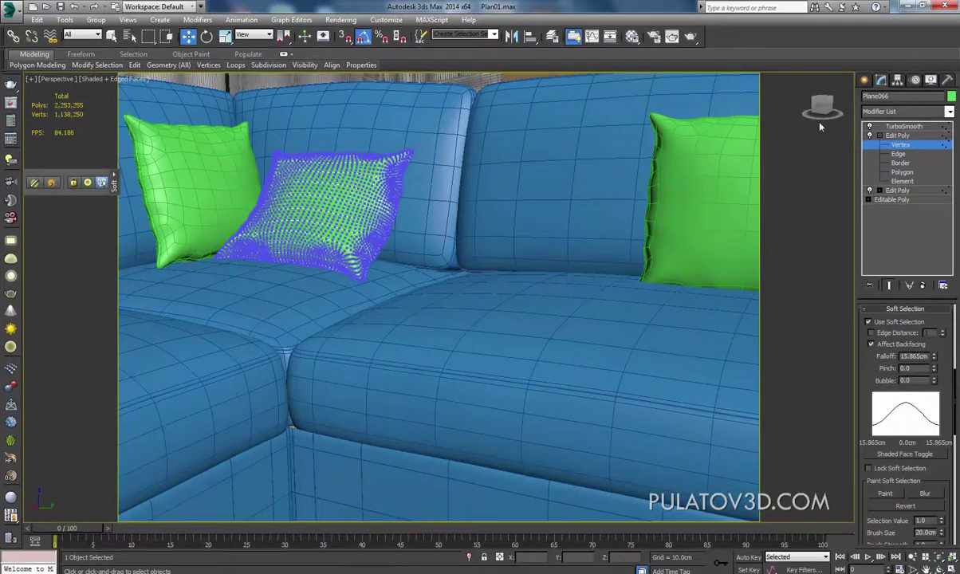
- Select the left middle-seat pillow and inspect its Edit Poly vertex level
left_click(864, 79)
mouse_move(508, 214)
middle_mouse_down("alt")
mouse_move(331, 253)
mouse_move(450, 268)
middle_mouse_up("alt")
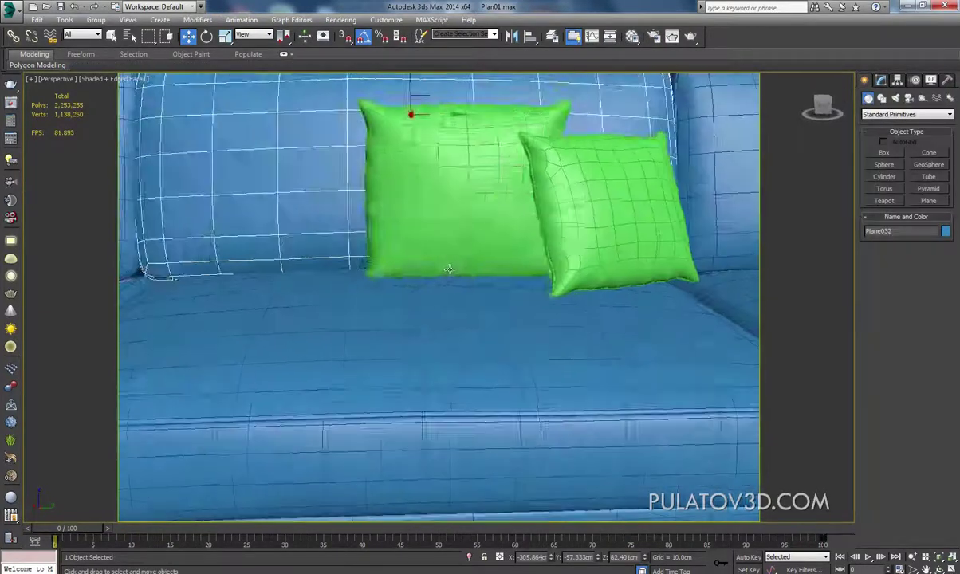
left_click(459, 210)
middle_click_drag(458, 210, 441, 309)
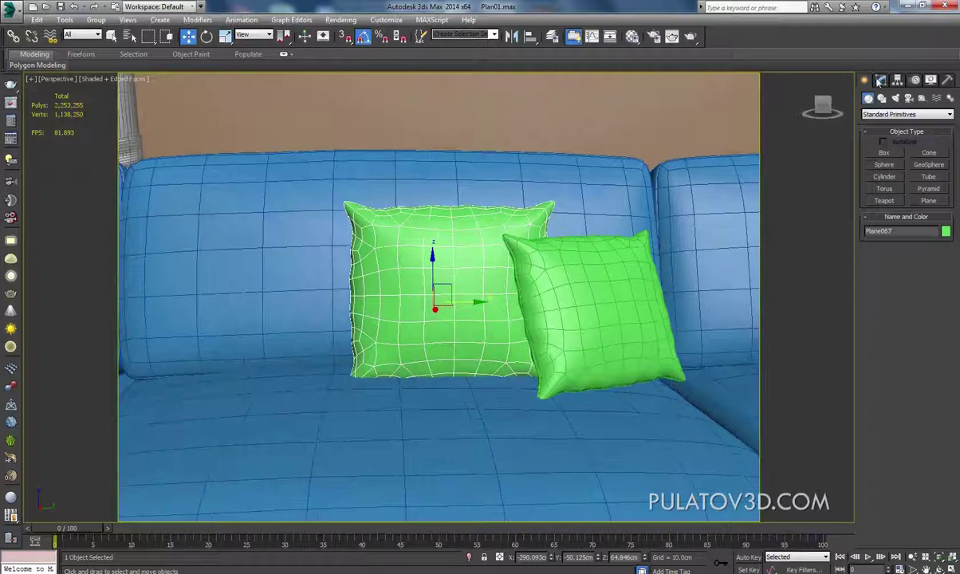
left_click(880, 80)
left_click(878, 137)
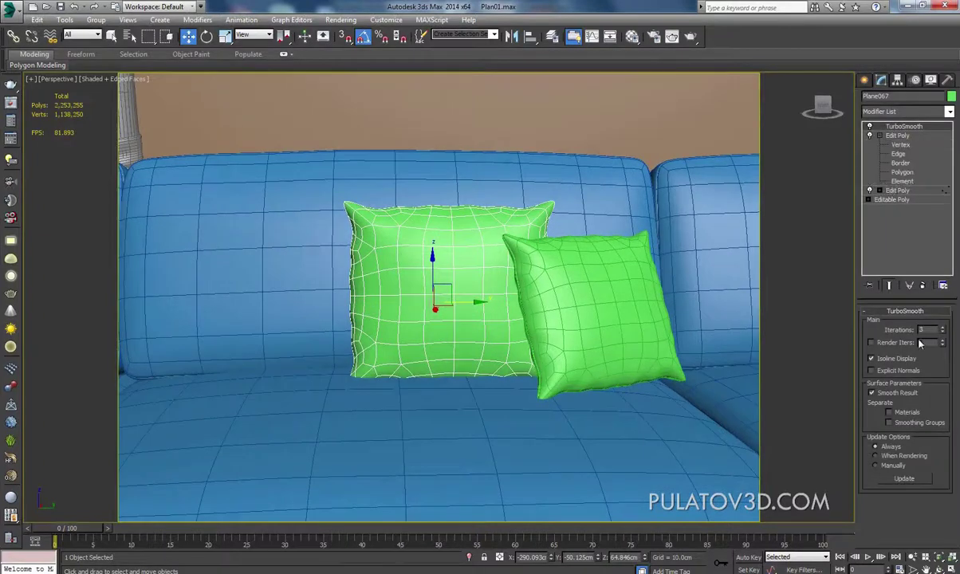
left_click(900, 145)
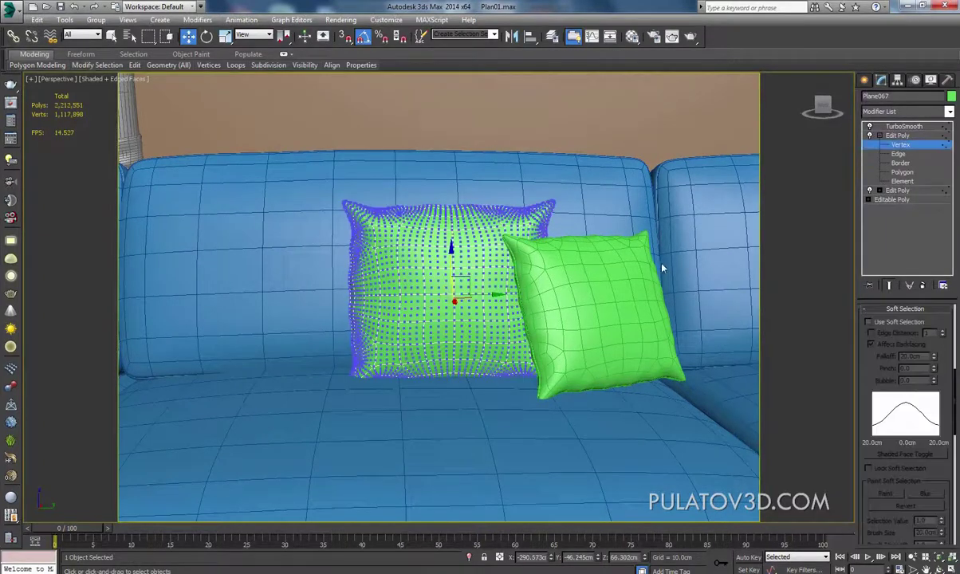
- Add the right middle-seat pillow to the selection and delete both pillows
left_click(864, 80)
left_click(610, 228)
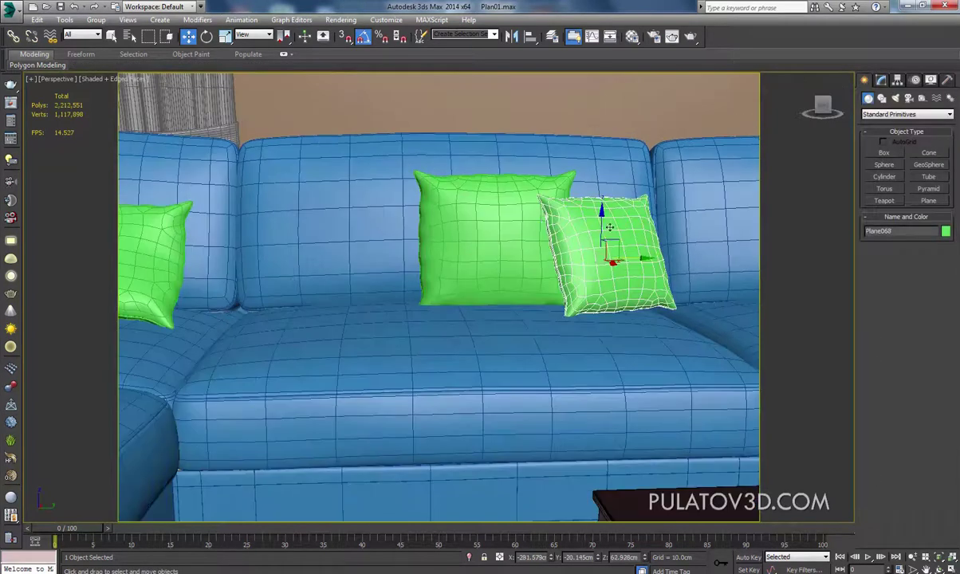
key("Delete")
left_click(497, 207)
key("Delete")
middle_click_drag(449, 250, 361, 275, "alt")
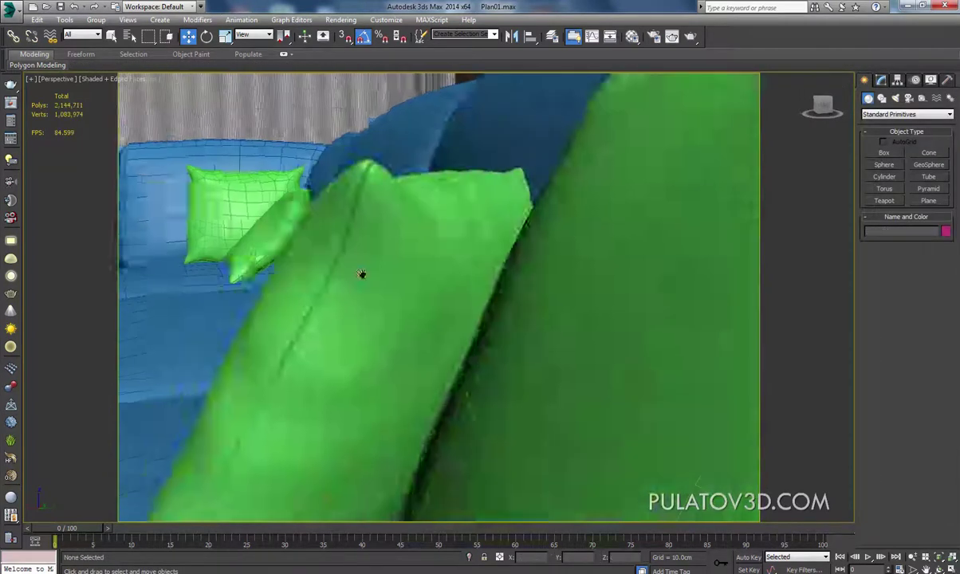
- Restore the deleted pillows and clone the pair onto the next sofa section
key("shift+z")
key("shift+z")
key("ctrl+z")
key("ctrl+z")
key("shift+z")
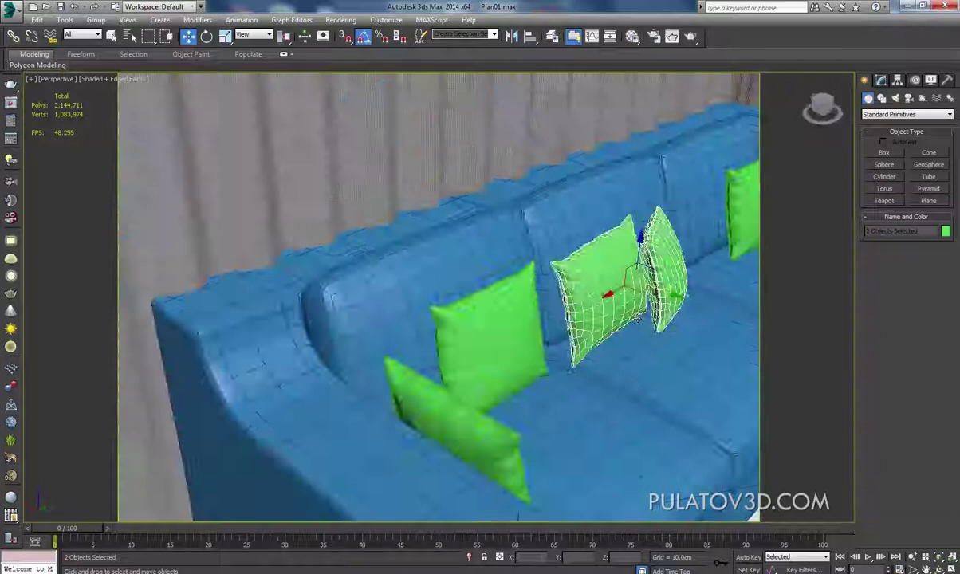
key("shift+z")
key("shift+z")
left_click_drag(269, 248, 747, 269, "shift")
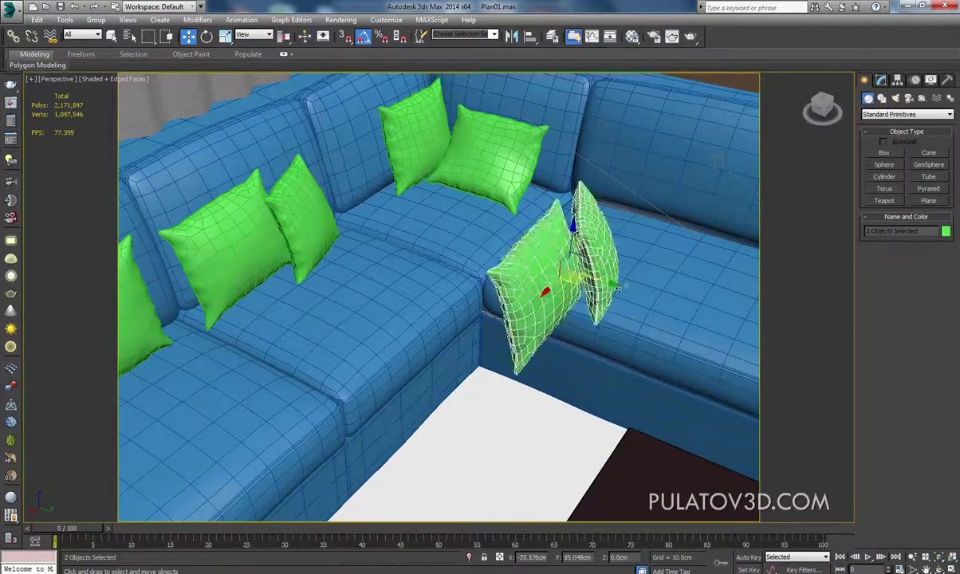
left_click(478, 342)
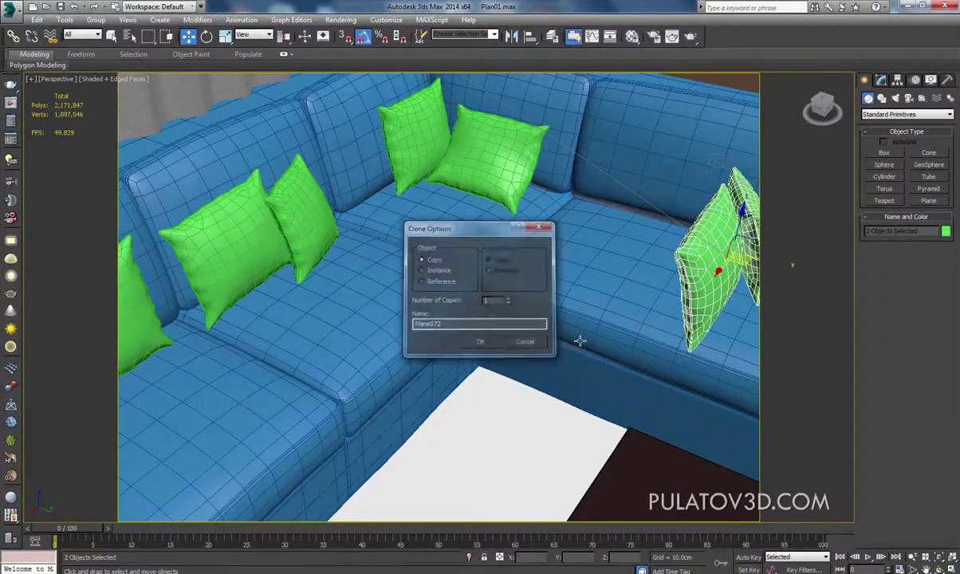
- Turn the two copied pillows to face forward and raise them together
left_click(206, 37)
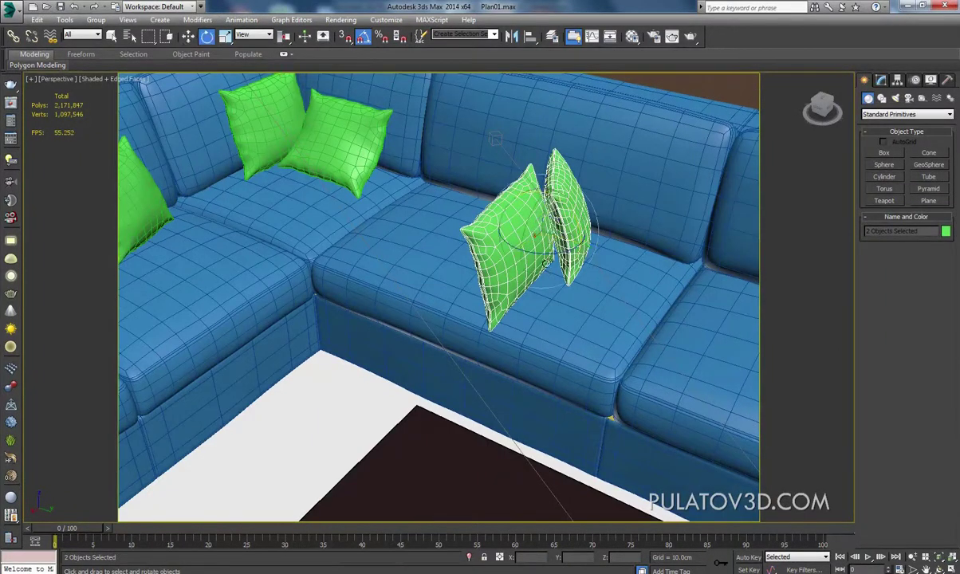
left_click_drag(548, 253, 494, 256)
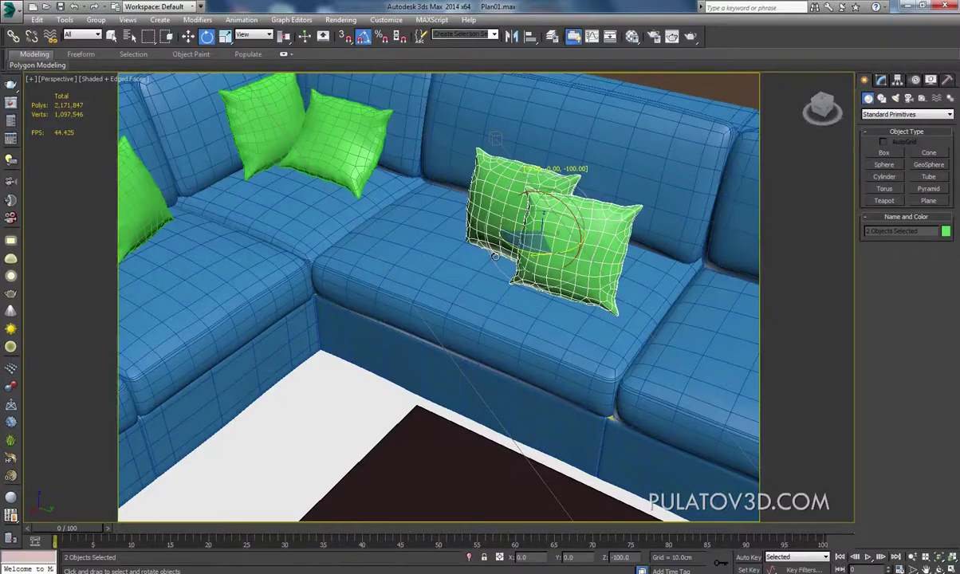
mouse_move(494, 256)
middle_mouse_down("alt")
mouse_move(560, 263)
mouse_move(458, 147)
mouse_move(498, 214)
mouse_move(491, 273)
middle_mouse_up("alt")
key("w")
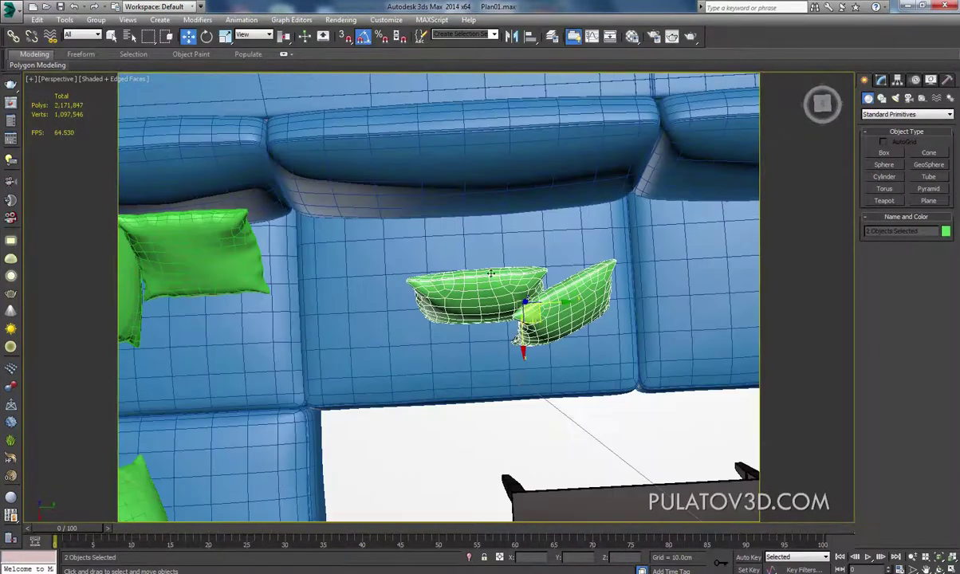
left_click_drag(547, 319, 551, 246)
- Tilt the pillows by 5 degrees and slide both right along the middle backrest
middle_click_drag(545, 284, 537, 194, "alt")
left_click(211, 37)
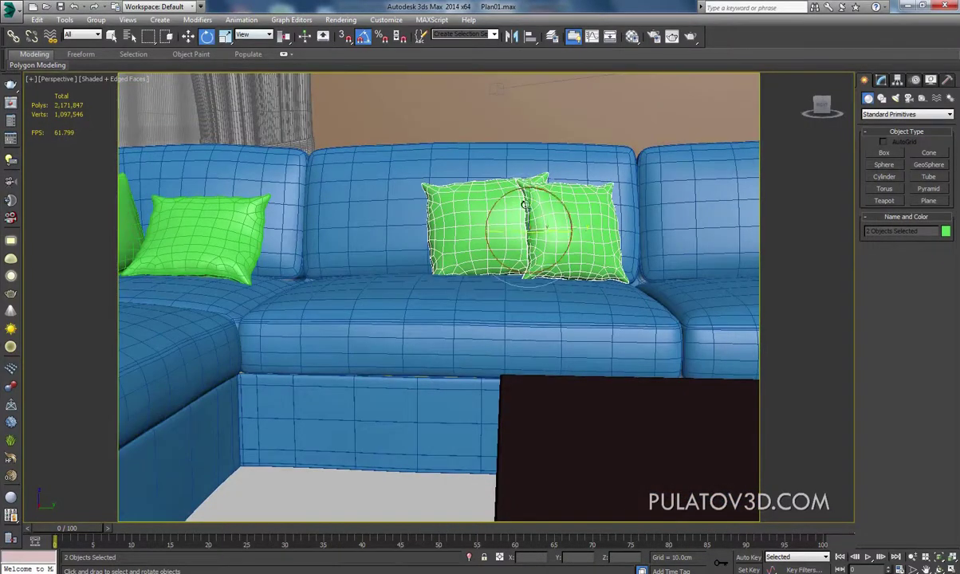
left_click_drag(541, 192, 544, 188)
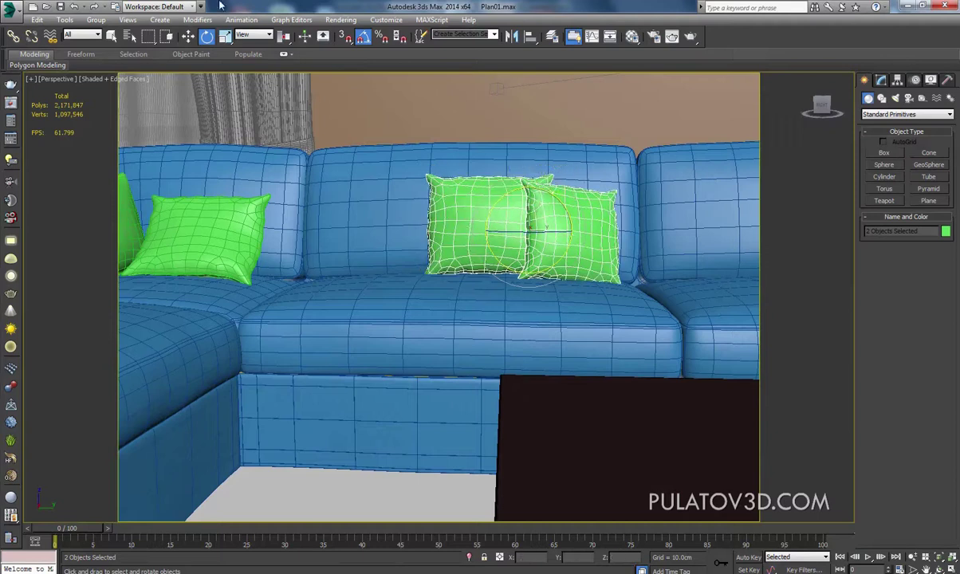
key("w")
middle_click_drag(544, 226, 514, 209, "alt")
left_click_drag(514, 209, 525, 214)
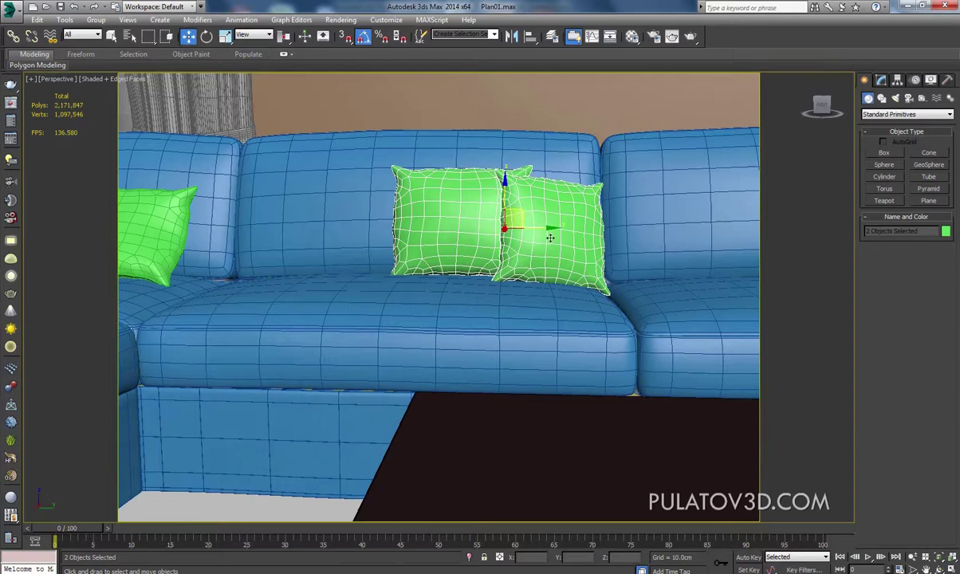
mouse_move(550, 238)
middle_mouse_down("alt")
mouse_move(456, 227)
mouse_move(464, 209)
mouse_move(465, 227)
mouse_move(448, 227)
middle_mouse_up("alt")
- Select Plane073 at Edit Poly vertex level and box-select its lower-left corner vertices
left_click(448, 227)
left_click(881, 80)
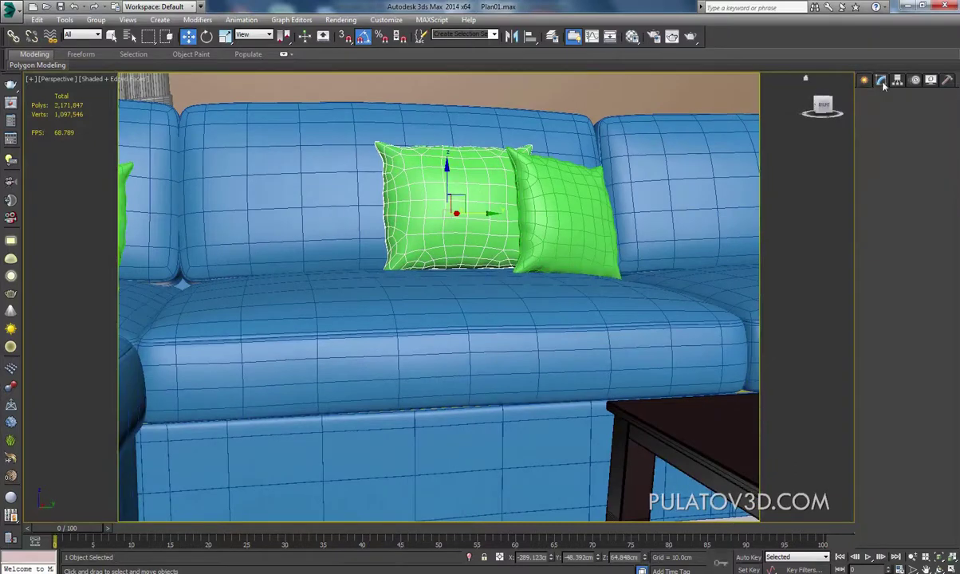
left_click(869, 136)
left_click(900, 144)
scroll(564, 247, "up", 3)
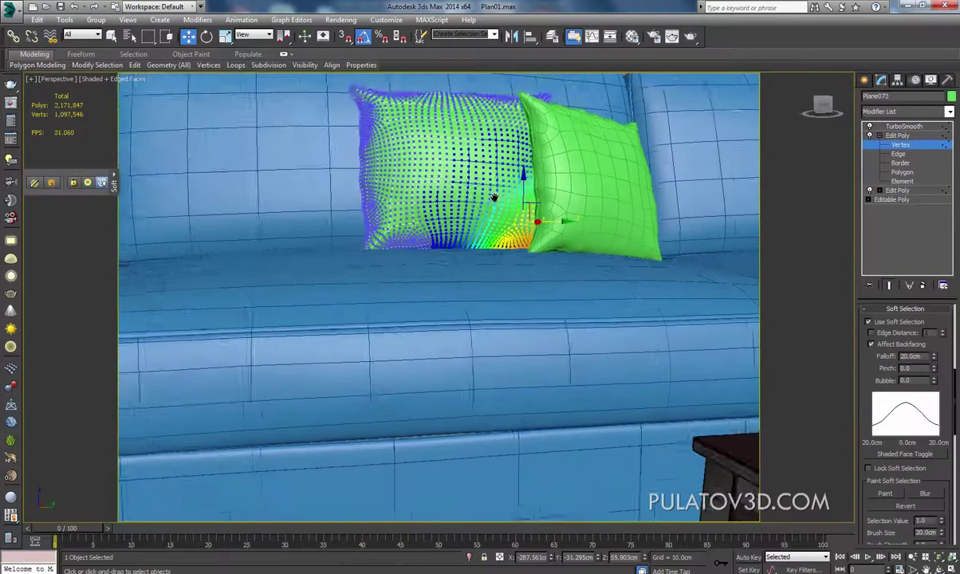
scroll(563, 247, "up", 2)
scroll(563, 247, "down", 2)
scroll(564, 247, "up", 5)
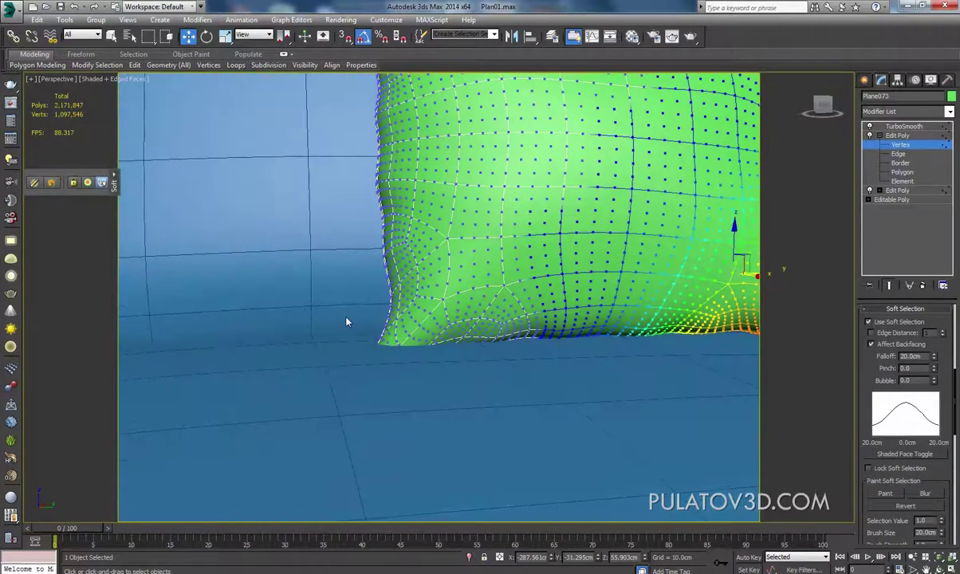
left_click(317, 298)
key("F3")
left_click_drag(325, 389, 382, 368)
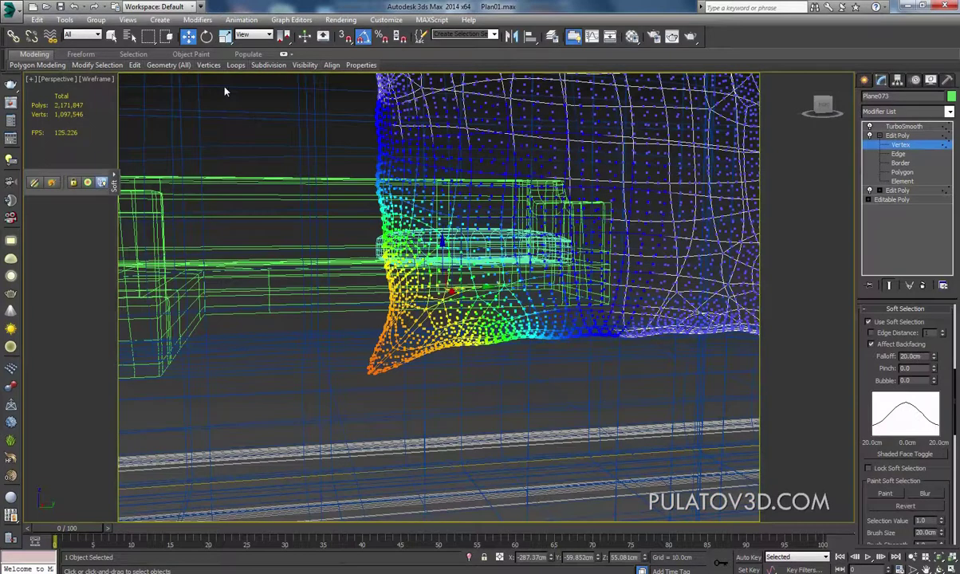
key("F3")
- With a 10.8cm soft-selection falloff, pull the corner vertices outward and scale them slightly inward
left_click_drag(934, 363, 934, 390)
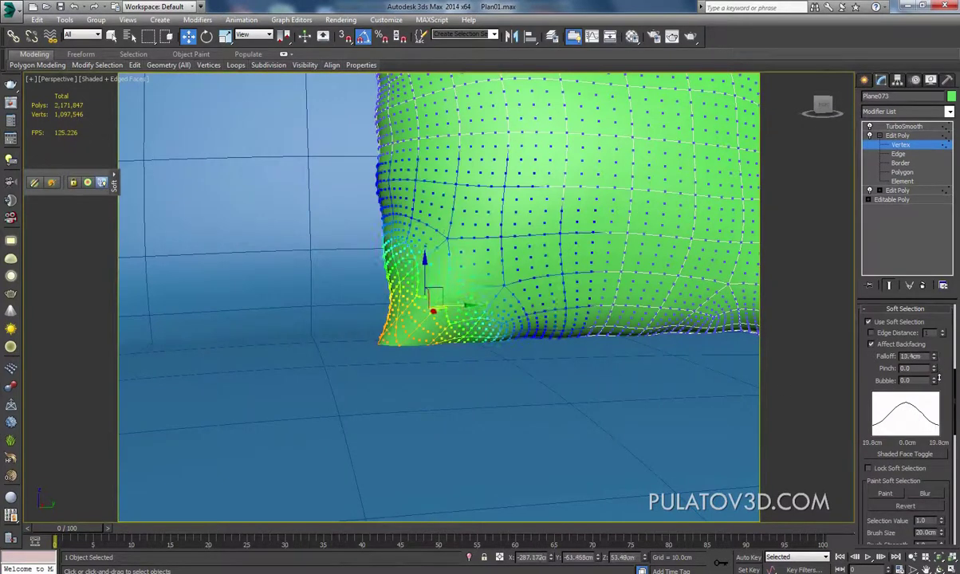
left_click_drag(417, 308, 421, 268)
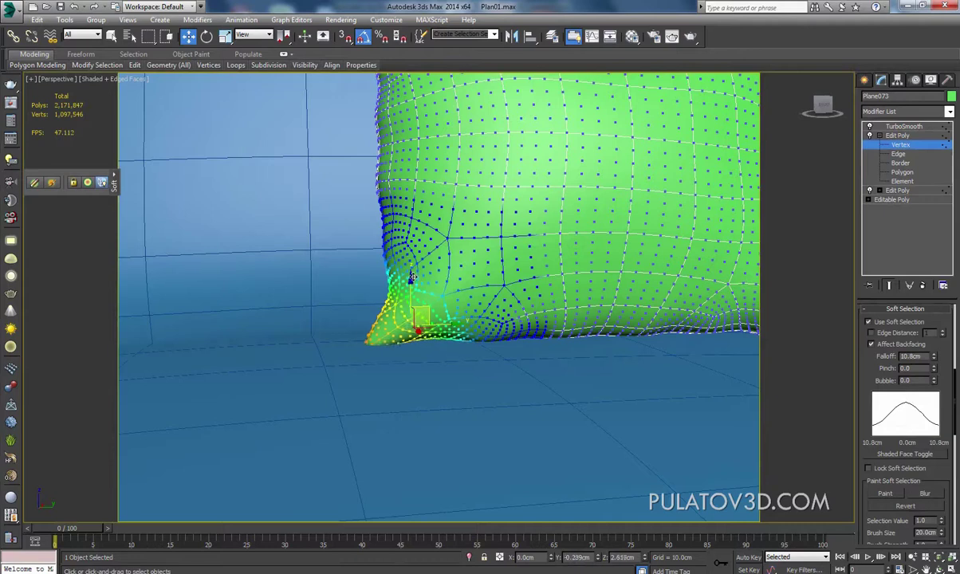
key("r")
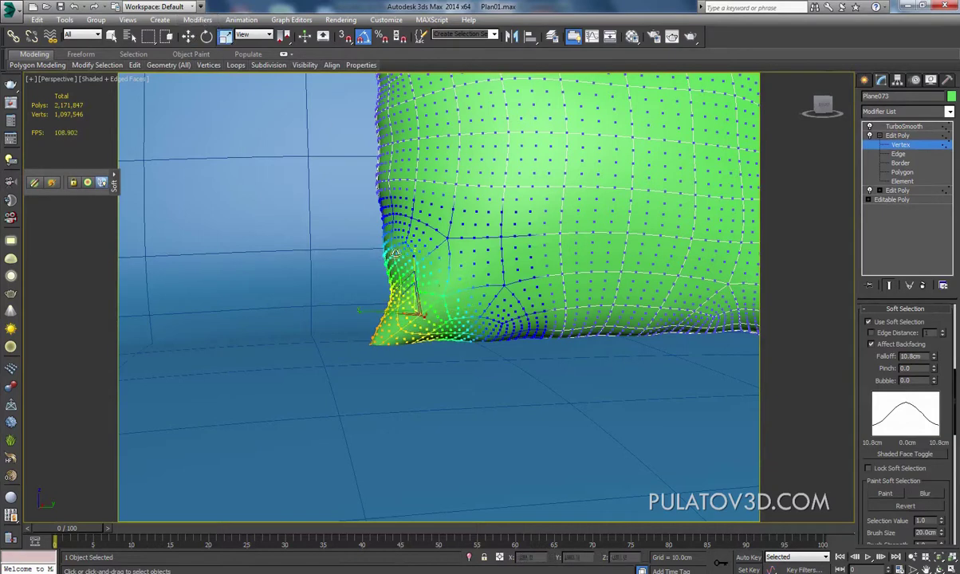
left_click_drag(413, 266, 374, 275)
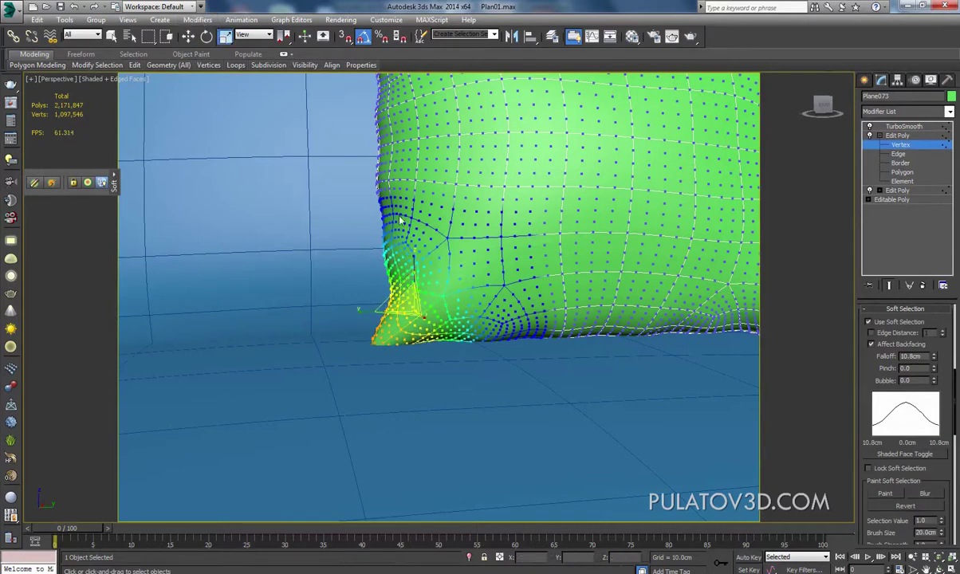
key("w")
- Nudge the left-edge vertices along Y, exit vertex editing, and select the right cushion
mouse_move(477, 260)
middle_mouse_down("alt")
mouse_move(386, 274)
mouse_move(449, 318)
mouse_move(475, 319)
mouse_move(452, 336)
middle_mouse_up("alt")
scroll(452, 336, "down", 3)
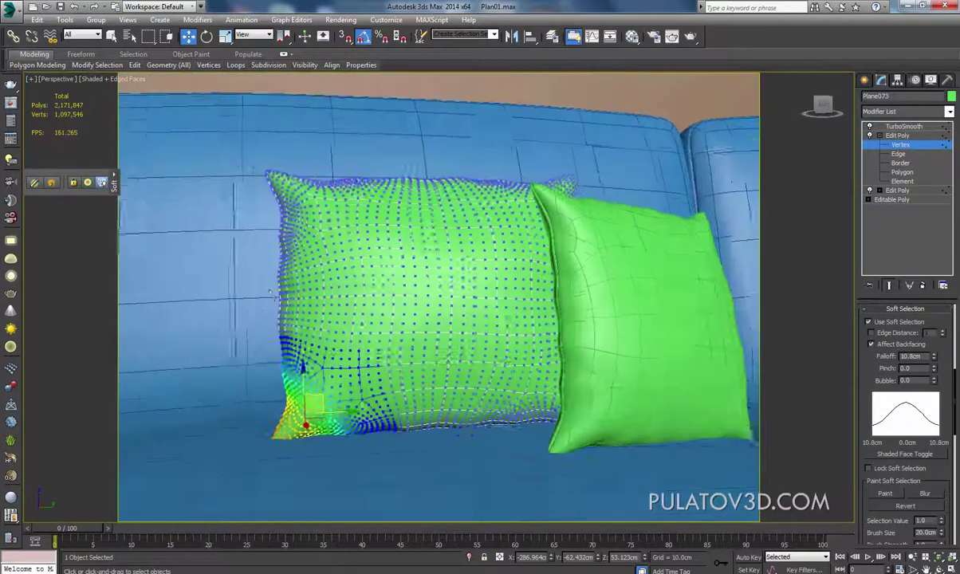
left_click_drag(344, 298, 348, 298)
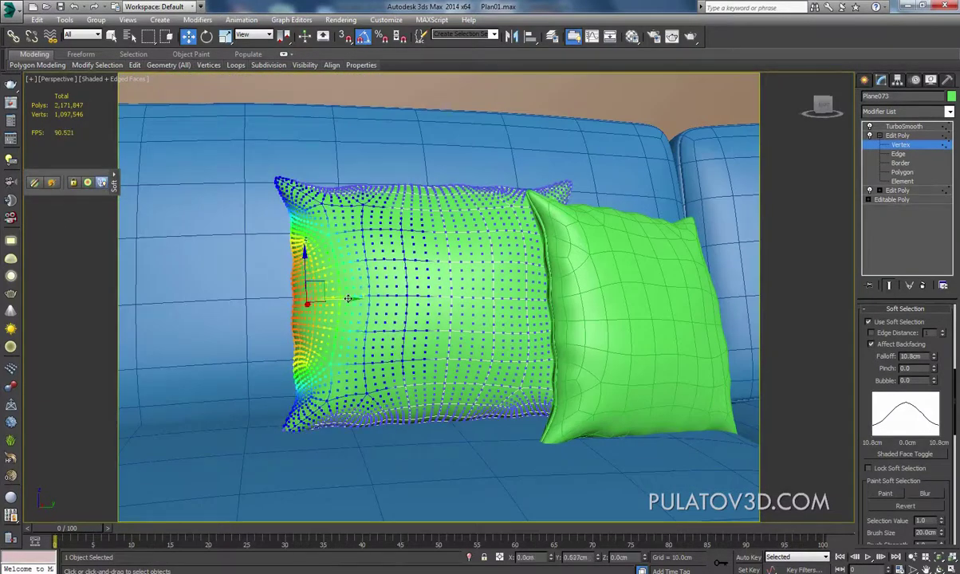
middle_click_drag(347, 298, 414, 310, "alt")
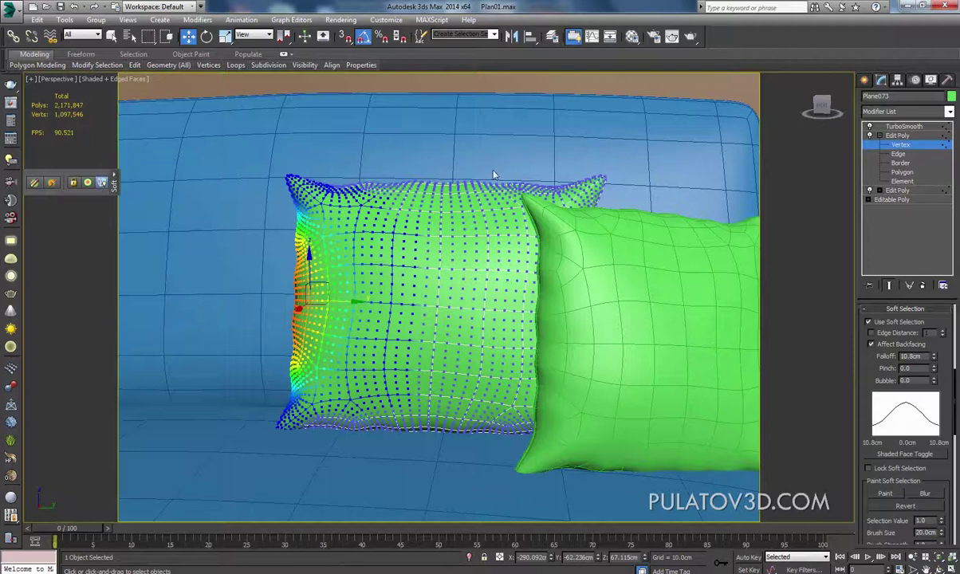
mouse_move(493, 174)
middle_mouse_down("alt")
mouse_move(389, 166)
mouse_move(457, 175)
mouse_move(485, 197)
middle_mouse_up("alt")
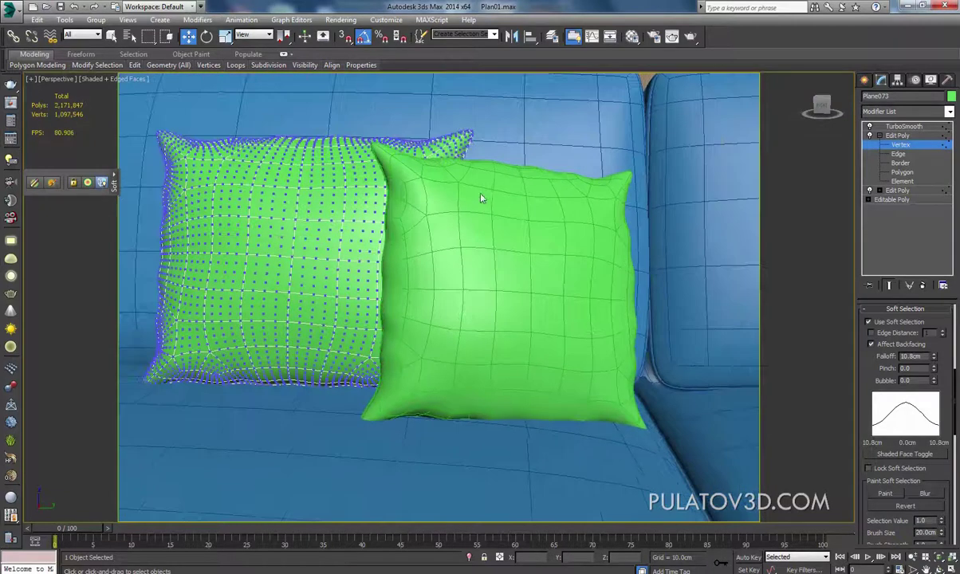
left_click(865, 81)
left_click(579, 221)
middle_click_drag(579, 231, 558, 239, "alt")
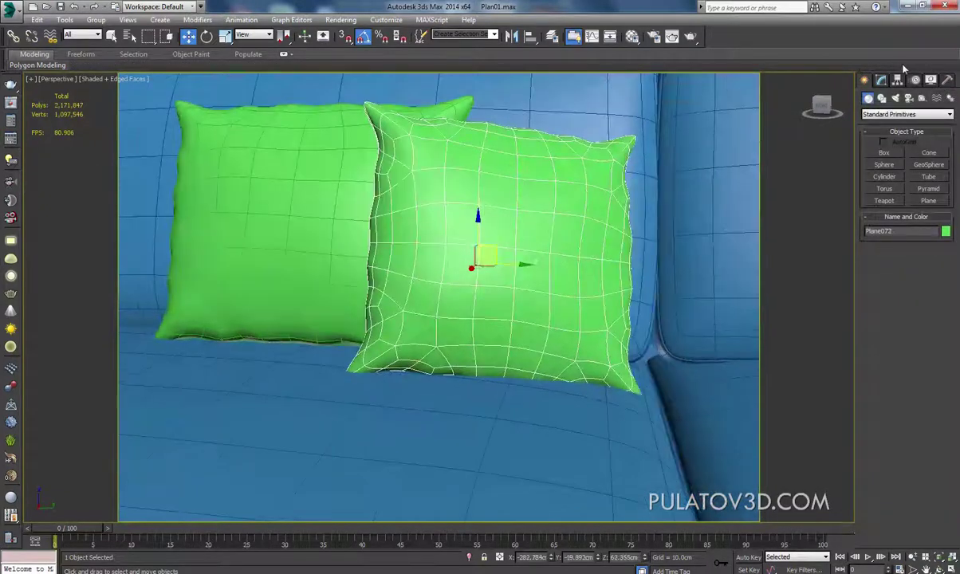
- Raise the right cushion Plane072 slightly along Z
left_click(881, 80)
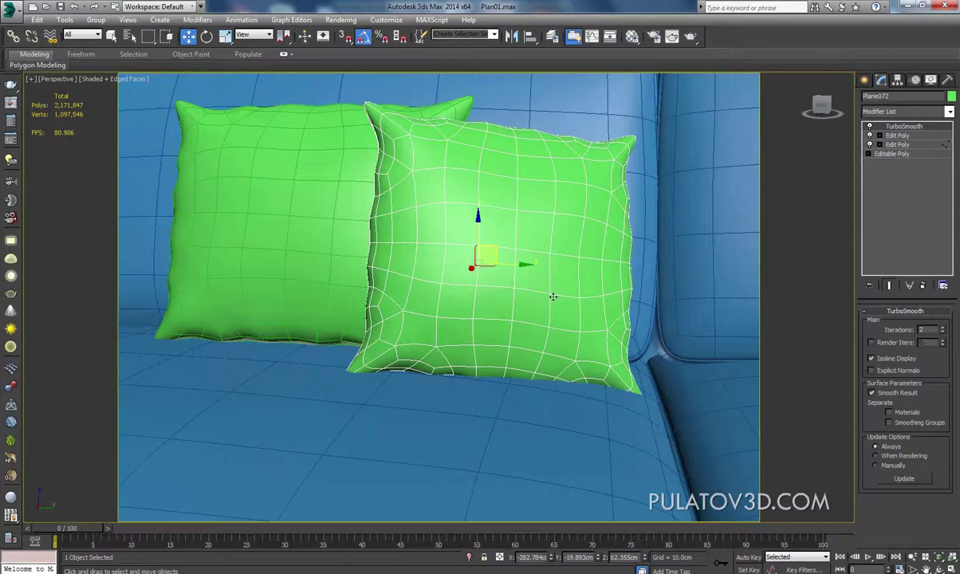
middle_click_drag(552, 296, 796, 193, "alt")
left_click_drag(458, 187, 462, 184)
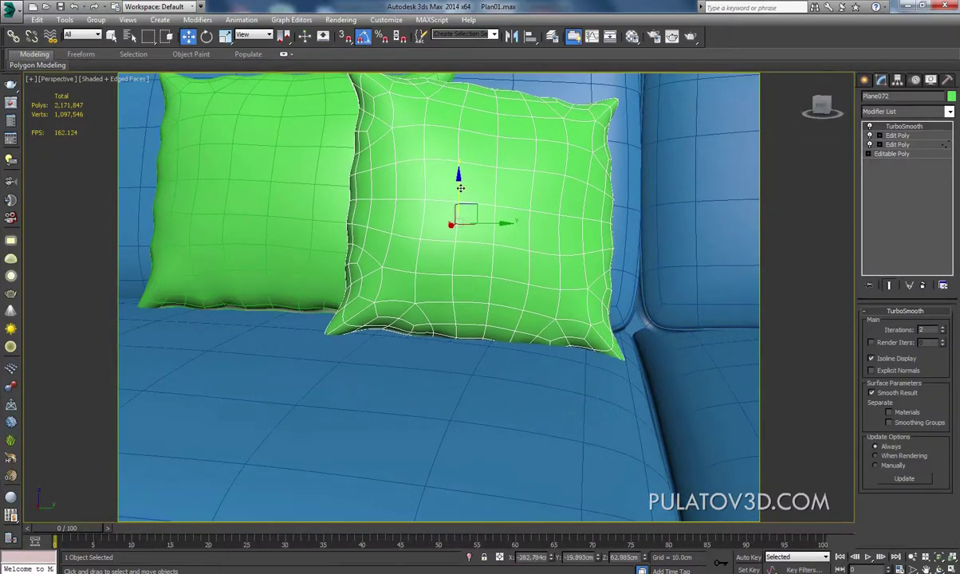
mouse_move(462, 184)
middle_mouse_down("alt")
mouse_move(494, 196)
mouse_move(443, 257)
middle_mouse_up("alt")
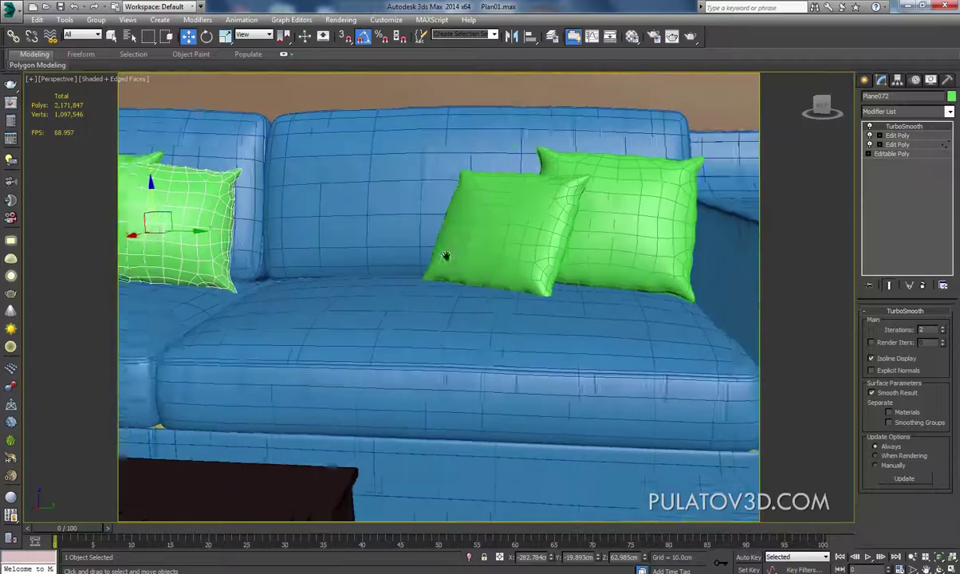
- Select cushion Plane070 and slide it left along the seat
left_click(502, 220)
mouse_move(502, 220)
middle_mouse_down("alt")
mouse_move(494, 245)
mouse_move(587, 254)
middle_mouse_up("alt")
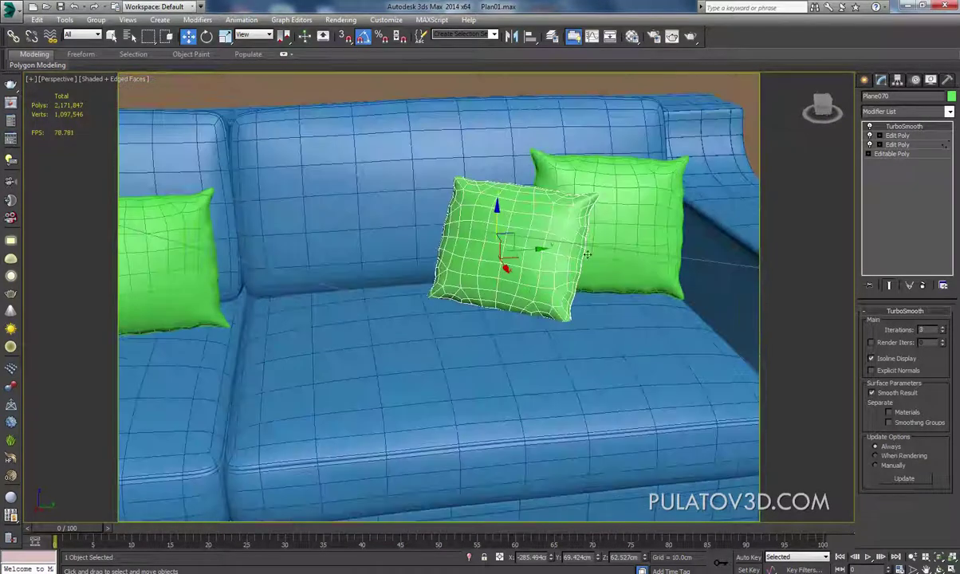
left_click(880, 136)
left_click(898, 136)
left_click(902, 171)
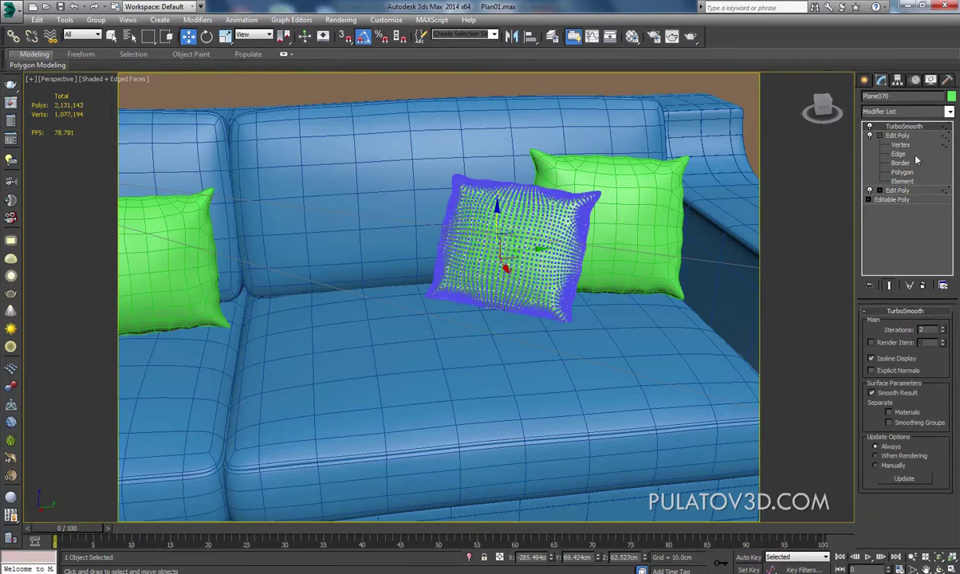
left_click(900, 144)
left_click(865, 81)
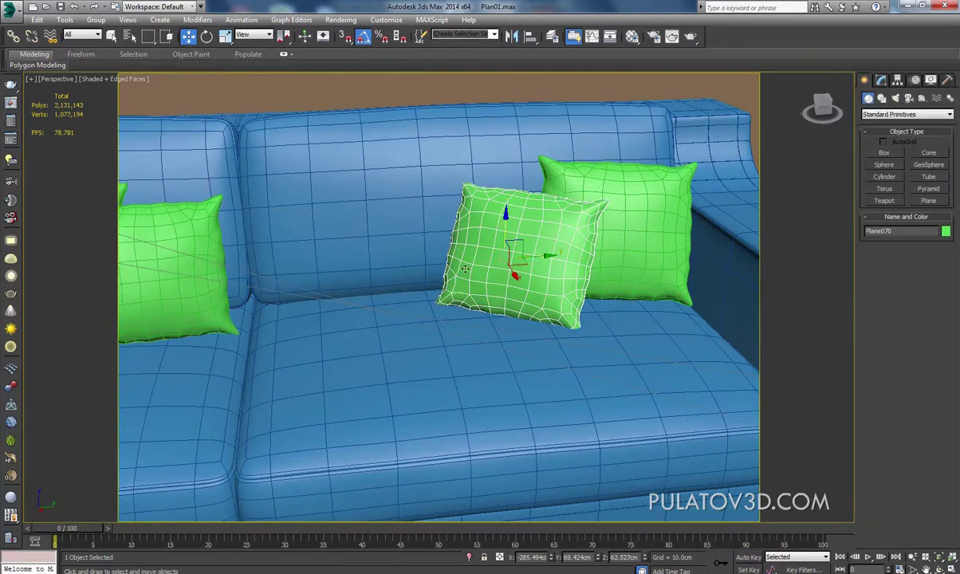
left_click_drag(540, 257, 414, 265)
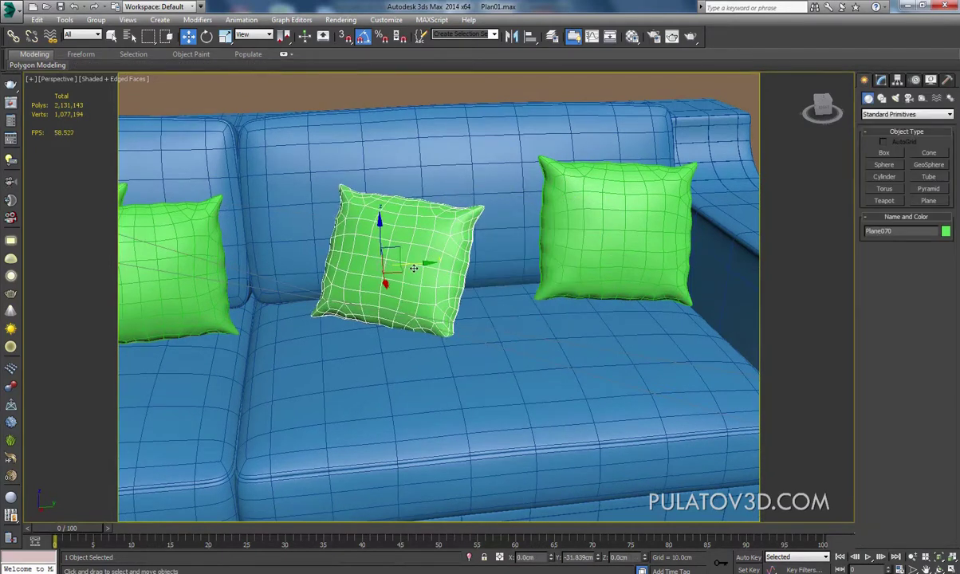
- Select the armrest cushion Plane069, frame it in the view, and save the scene
left_click(607, 243)
key("z")
scroll(552, 269, "down", 3)
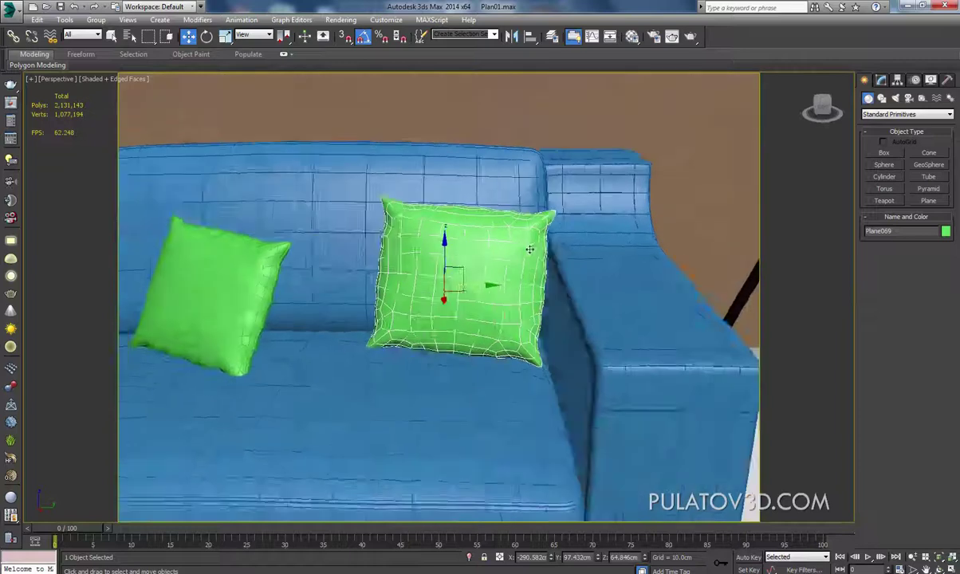
middle_click_drag(552, 269, 522, 252, "alt")
key("ctrl+s")
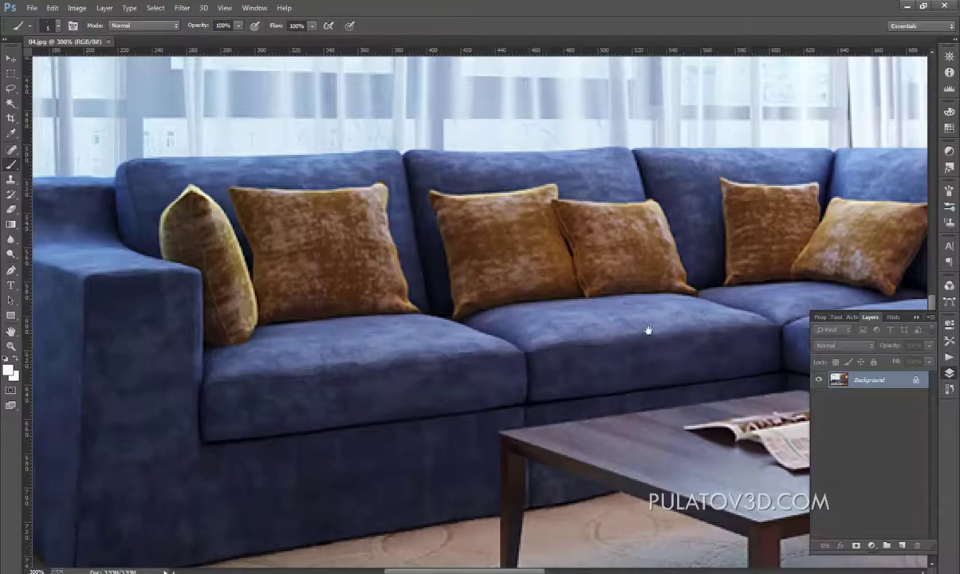
left_click_drag(648, 331, 362, 246)
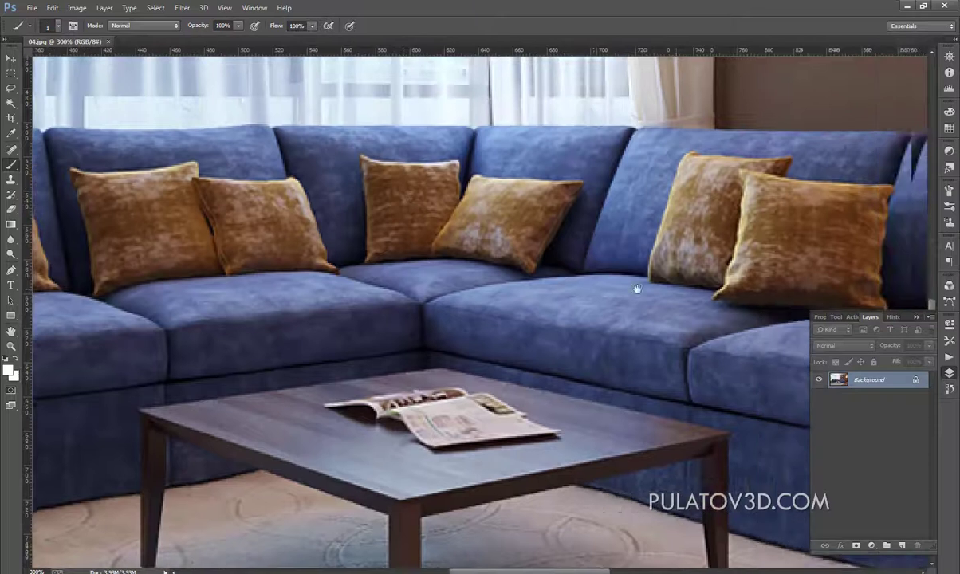
left_click_drag(434, 190, 404, 287)
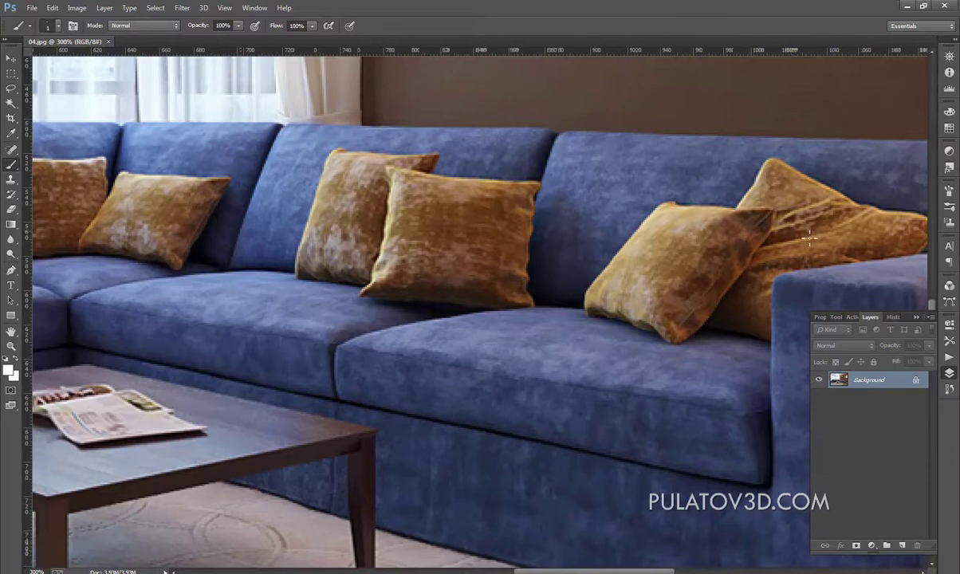
left_click(909, 7)
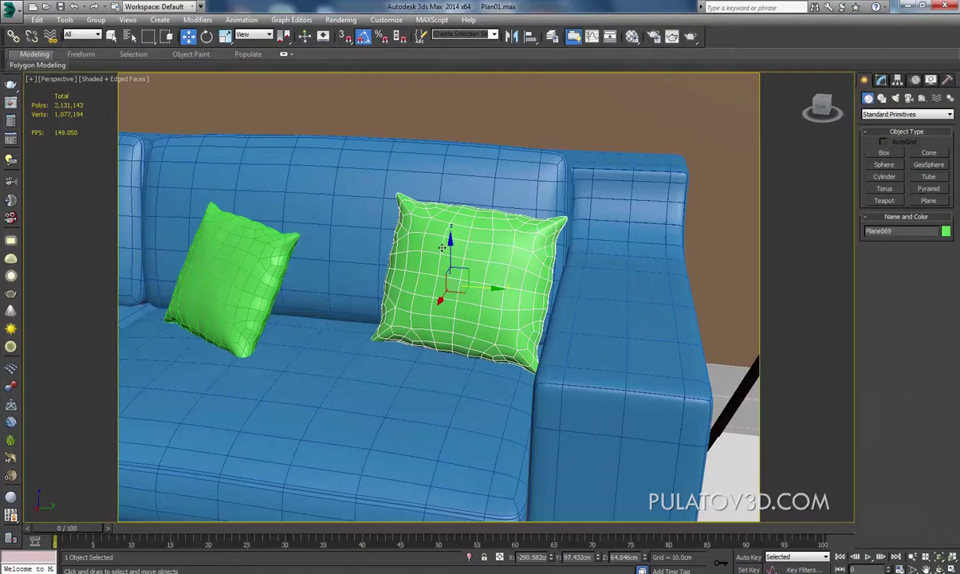
scroll(447, 239, "up", 2)
scroll(468, 229, "up", 1)
scroll(494, 230, "up", 1)
scroll(421, 271, "up", 1)
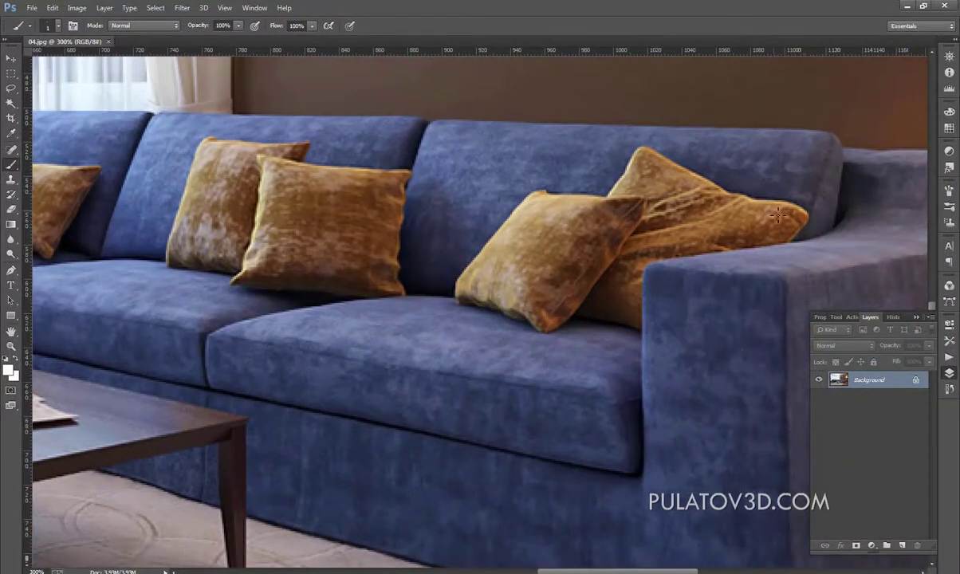
- Hide the reference photo and enter the cushion's Edit Poly vertex level
left_click(909, 5)
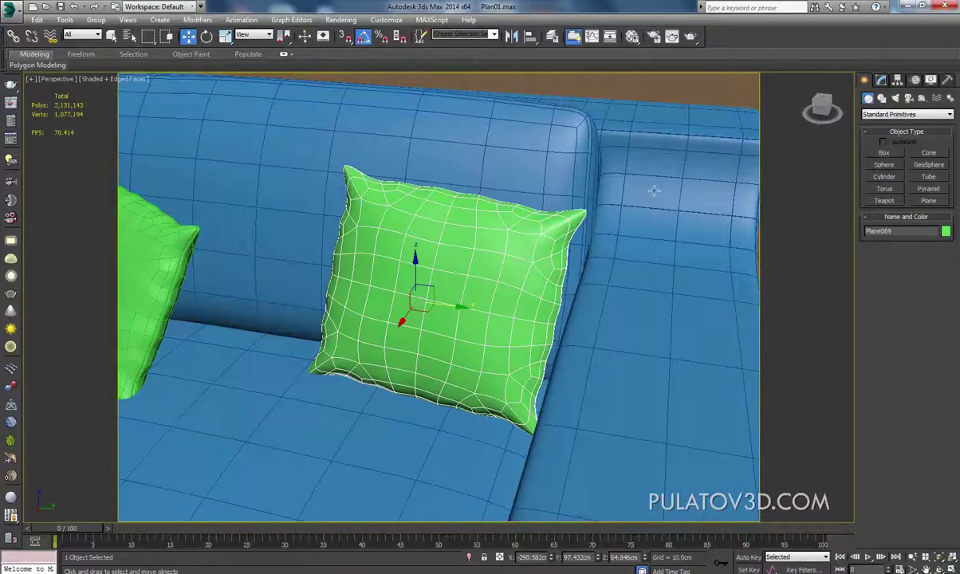
left_click(877, 80)
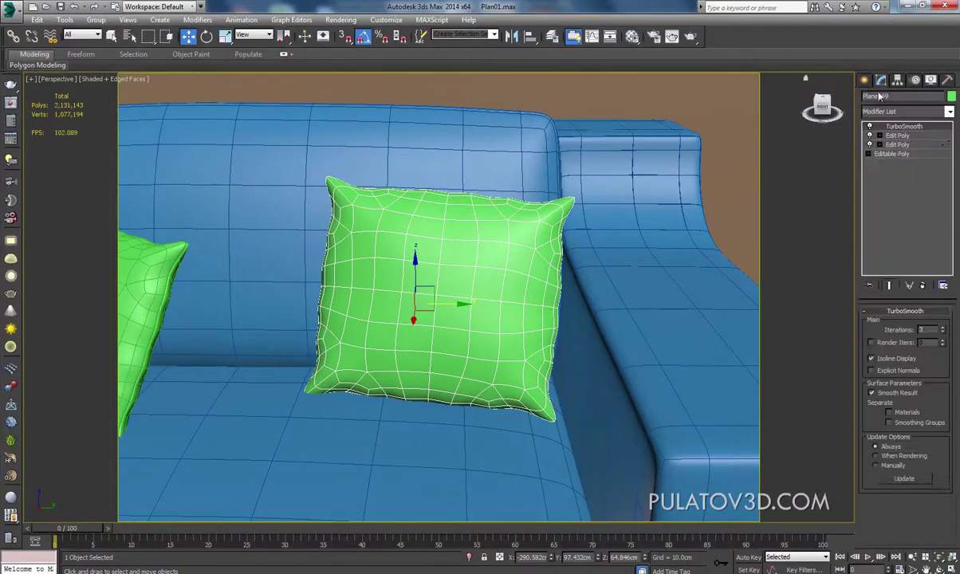
left_click(869, 135)
left_click(899, 145)
- Open 04.jpg from Transcend (G:) > C_Disk_oxirgi > Interyer modeling kursi > Samples via View Image File
left_click(329, 20)
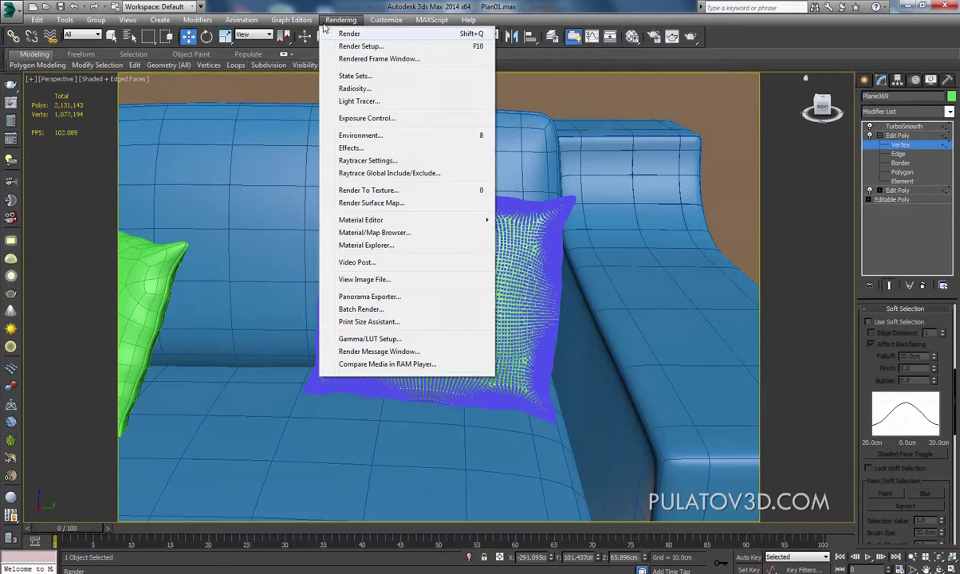
left_click(367, 279)
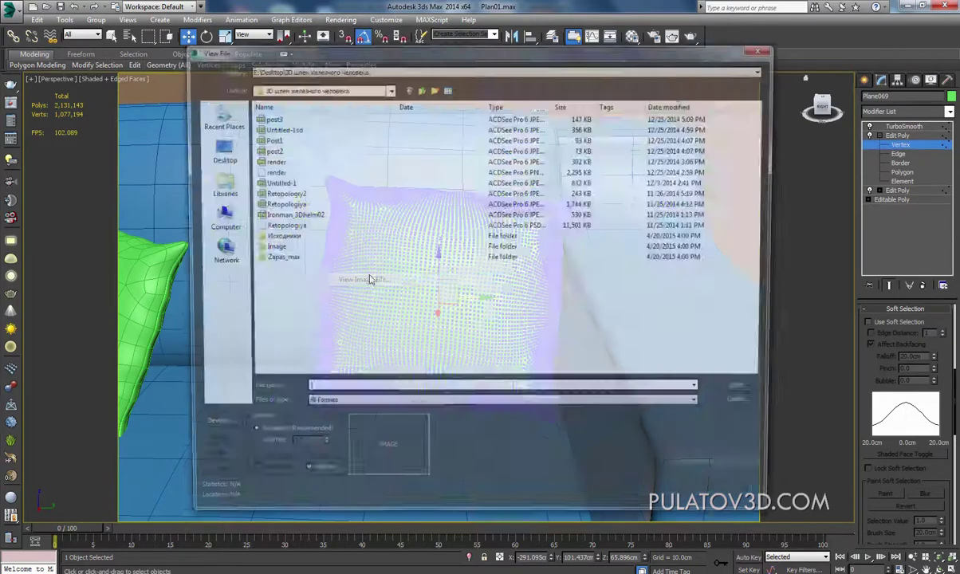
left_click(217, 220)
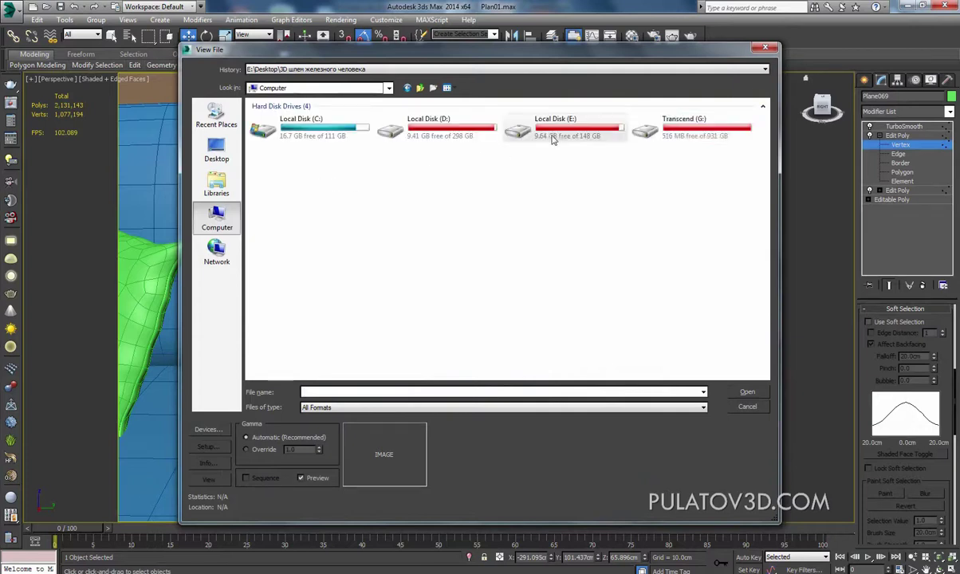
double_click(653, 124)
double_click(279, 183)
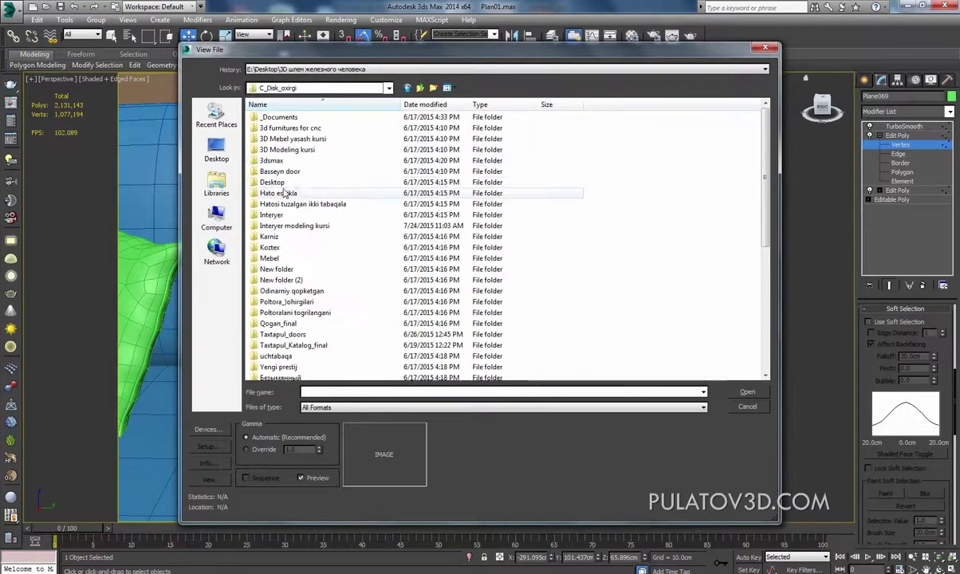
double_click(279, 213)
double_click(273, 151)
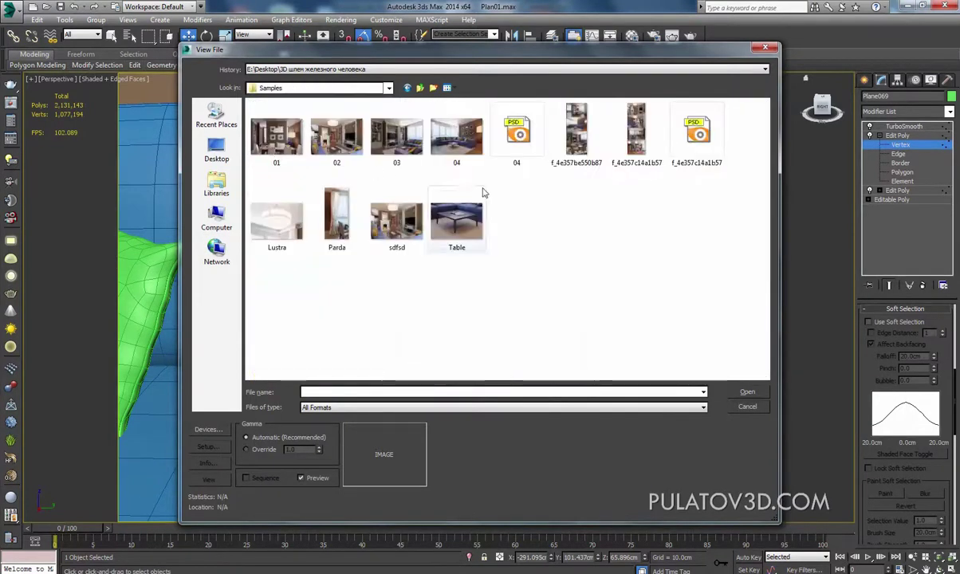
left_click(460, 160)
double_click(462, 163)
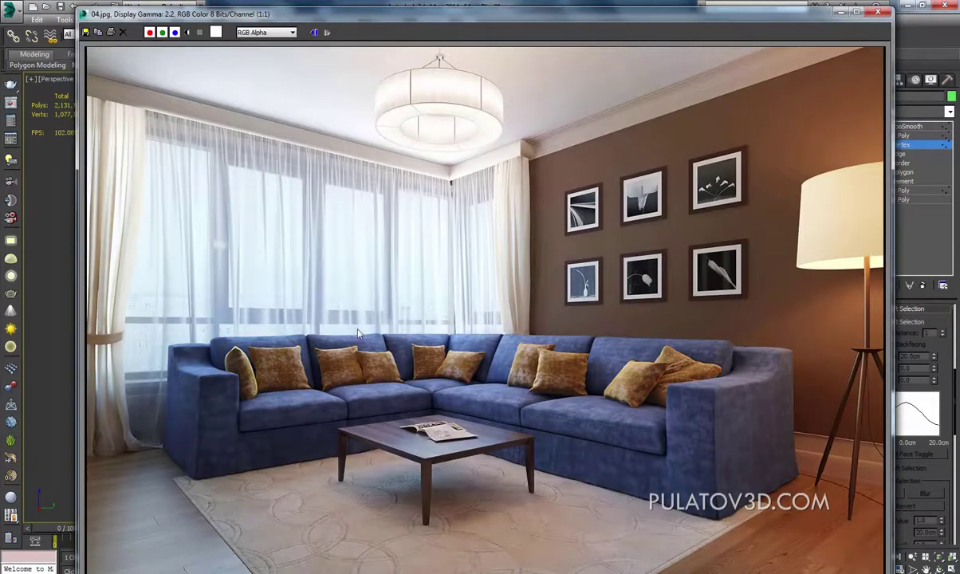
- Move the image viewer aside and zoom it in on the photo's right-end cushions
scroll(689, 396, "up", 3)
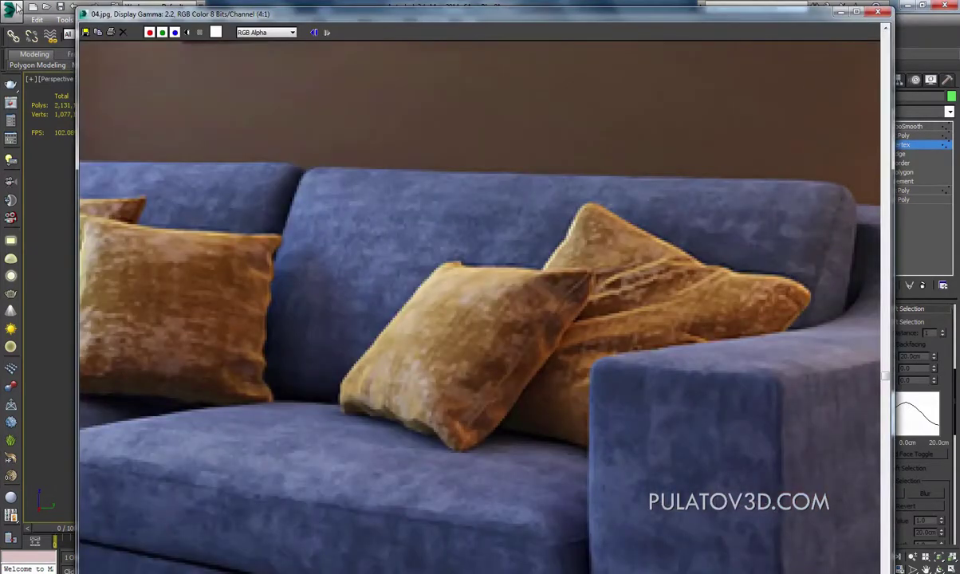
mouse_move(111, 14)
left_mouse_down()
mouse_move(496, 324)
mouse_move(49, 163)
mouse_move(24, 176)
left_mouse_up()
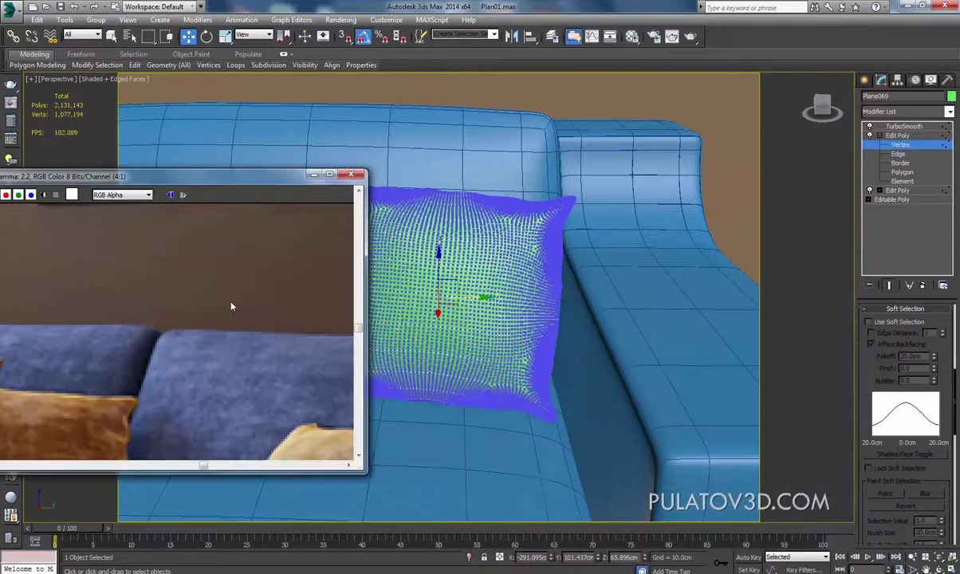
mouse_move(257, 361)
middle_mouse_down()
mouse_move(146, 256)
mouse_move(209, 302)
mouse_move(296, 303)
middle_mouse_up()
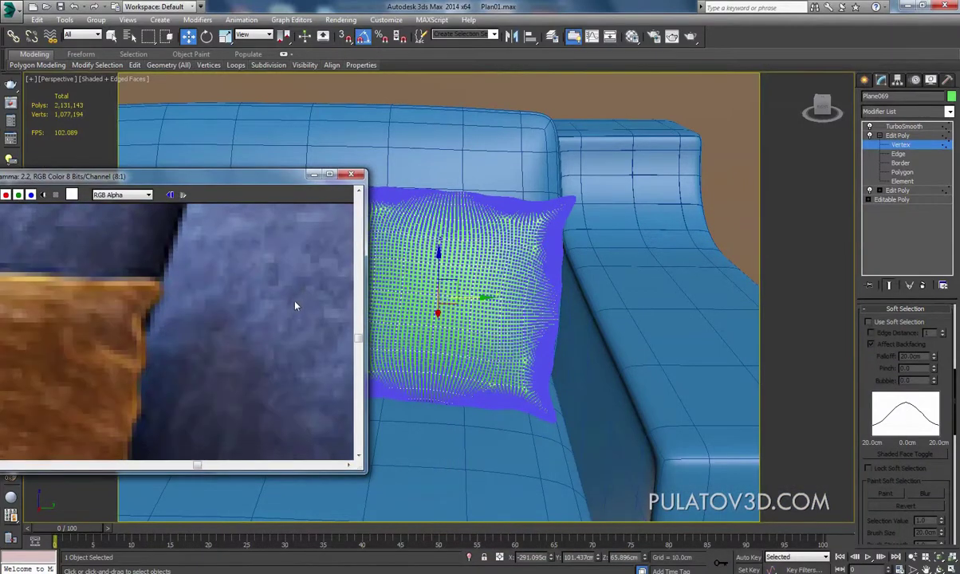
scroll(261, 351, "down", 1)
middle_click_drag(261, 351, 131, 288)
scroll(310, 298, "up", 1)
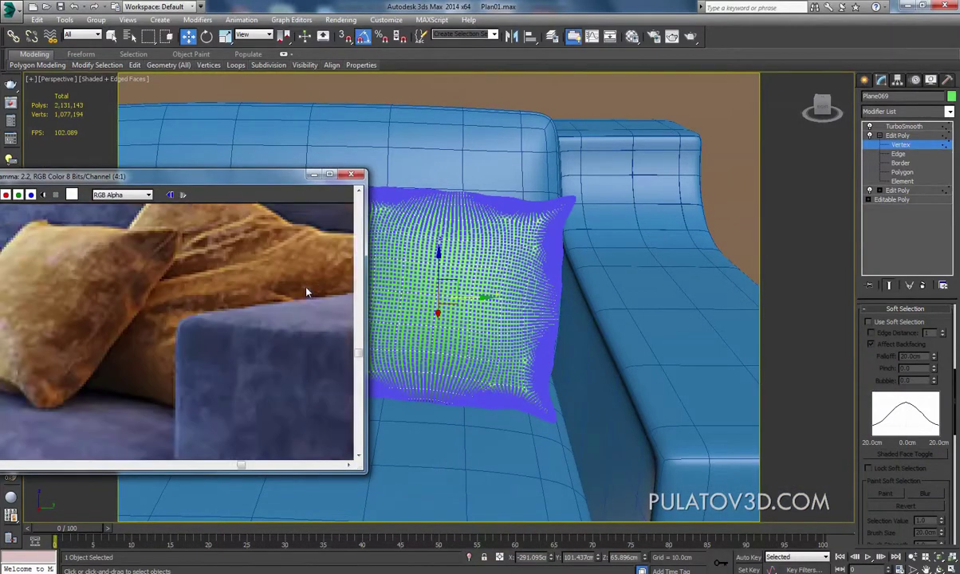
middle_click_drag(307, 289, 256, 326)
scroll(614, 322, "up", 2)
- Shrink and reposition the reference window beside the green pillow and orbit to a frontal view
mouse_move(614, 322)
middle_mouse_down("alt")
mouse_move(570, 300)
mouse_move(635, 322)
mouse_move(657, 317)
middle_mouse_up("alt")
scroll(182, 317, "down", 1)
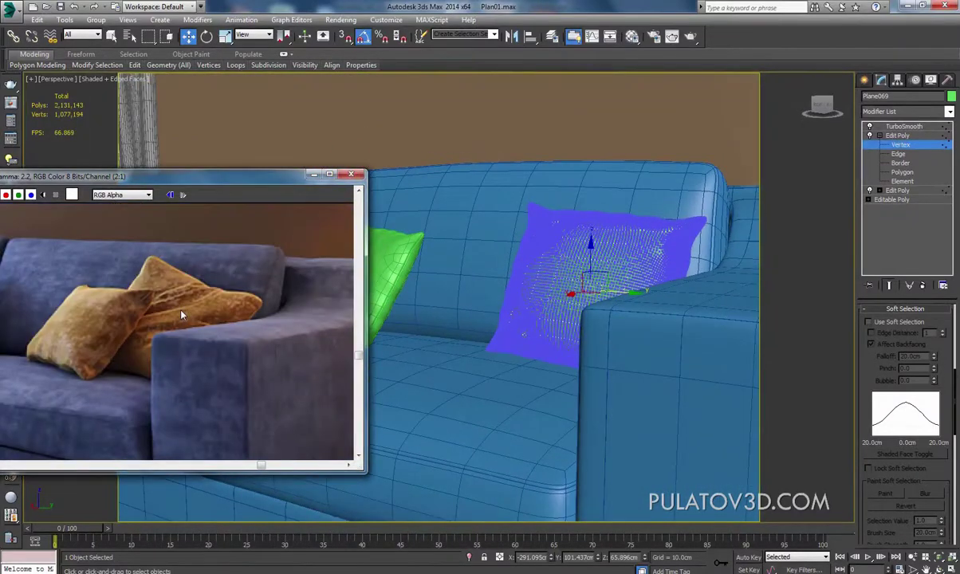
middle_click_drag(550, 315, 562, 321, "alt")
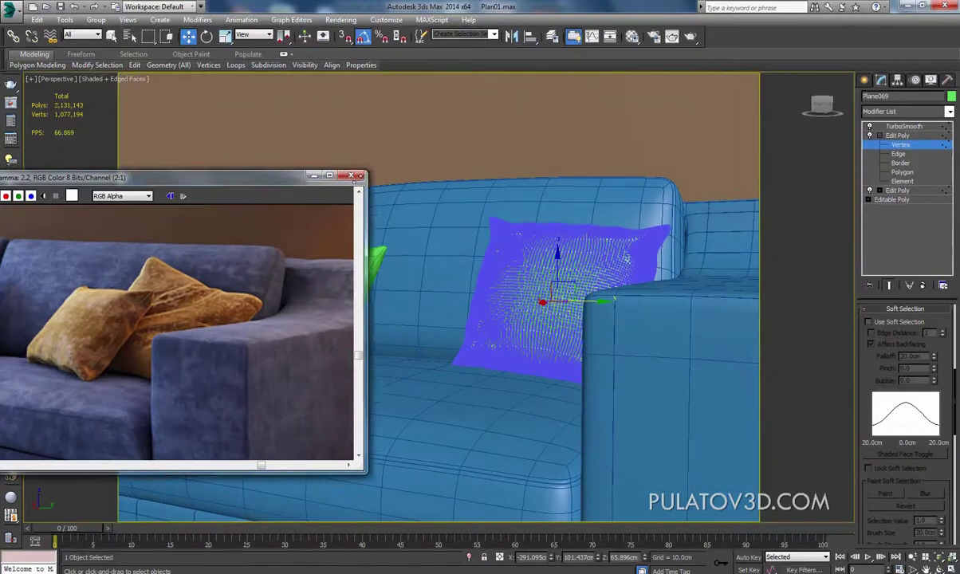
left_click_drag(365, 172, 257, 211)
middle_click_drag(188, 284, 120, 289)
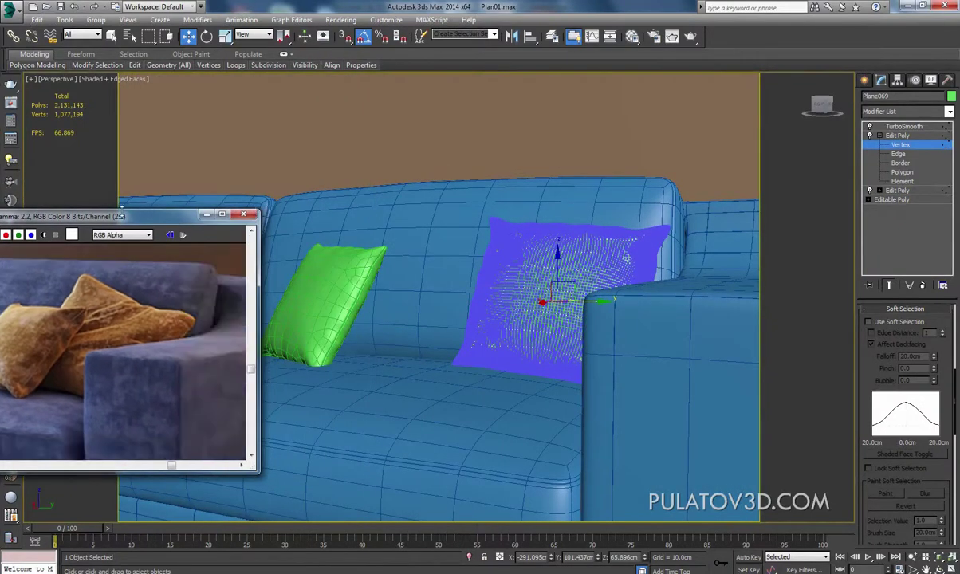
left_click_drag(120, 218, 222, 94)
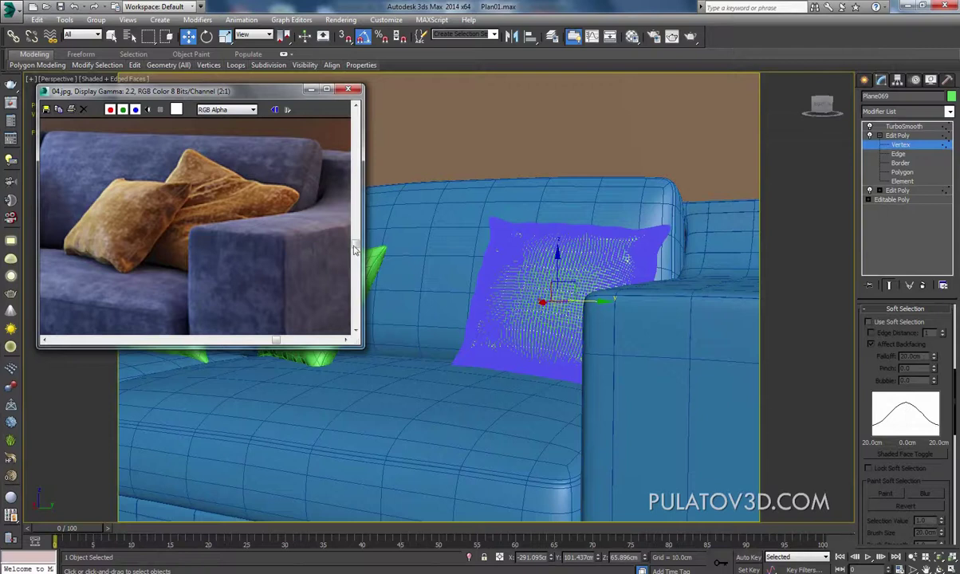
mouse_move(605, 295)
middle_mouse_down("alt")
mouse_move(636, 304)
mouse_move(640, 336)
mouse_move(650, 326)
middle_mouse_up("alt")
- Set TurboSmooth to 2 iterations, enable soft selection with 26.8cm falloff, and select the top-left corner vertex
left_click(934, 231)
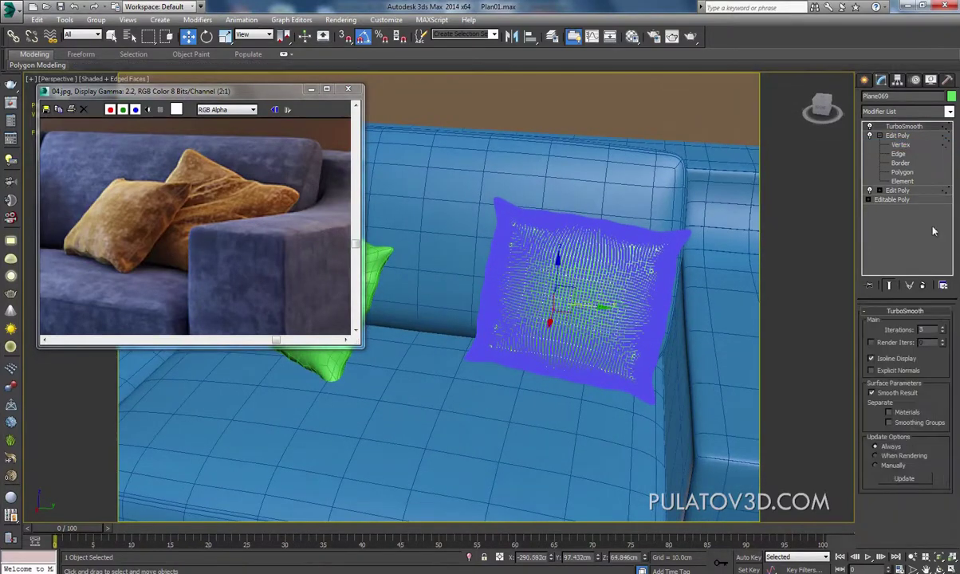
left_click(943, 333)
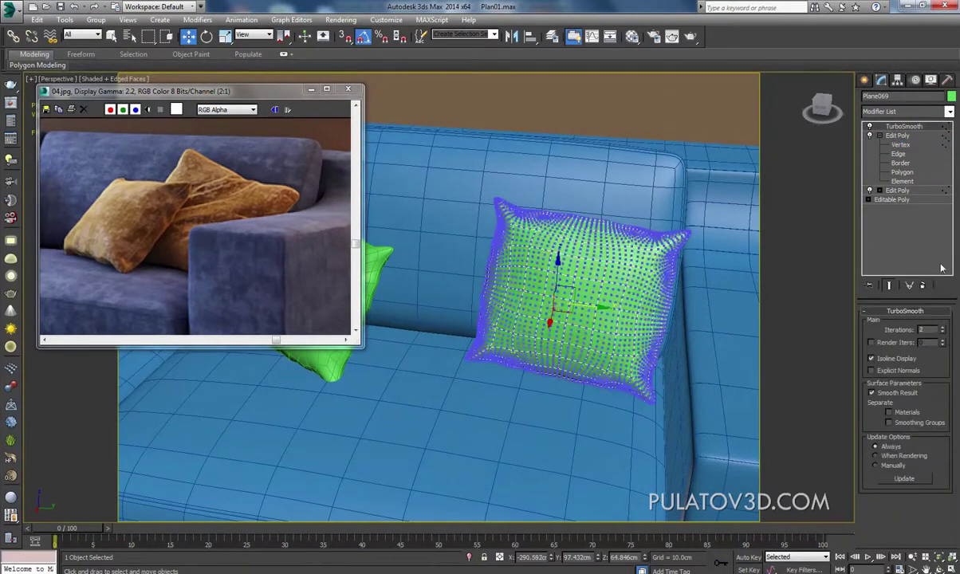
left_click(899, 145)
middle_click_drag(682, 292, 666, 292, "alt")
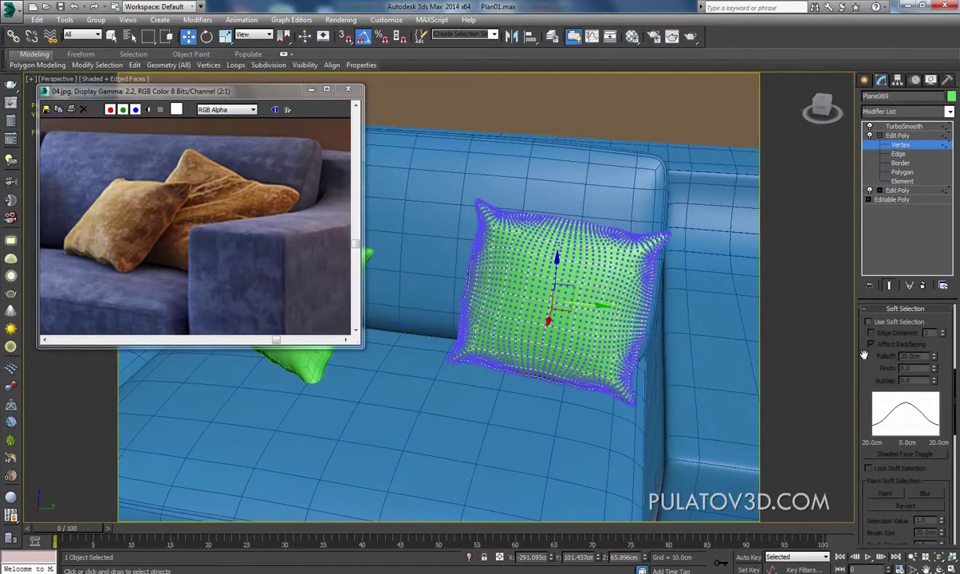
left_click(868, 322)
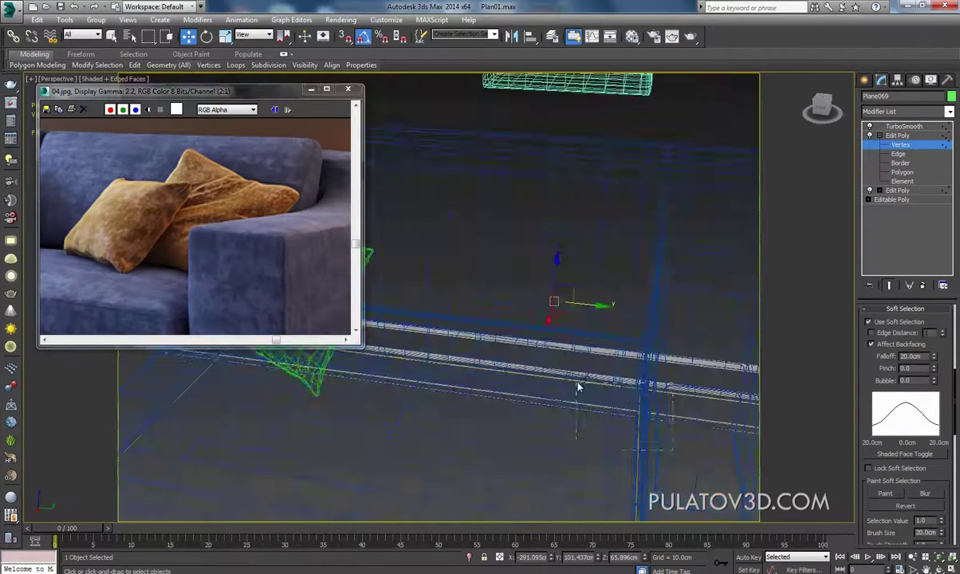
left_click(594, 367)
left_click(479, 205)
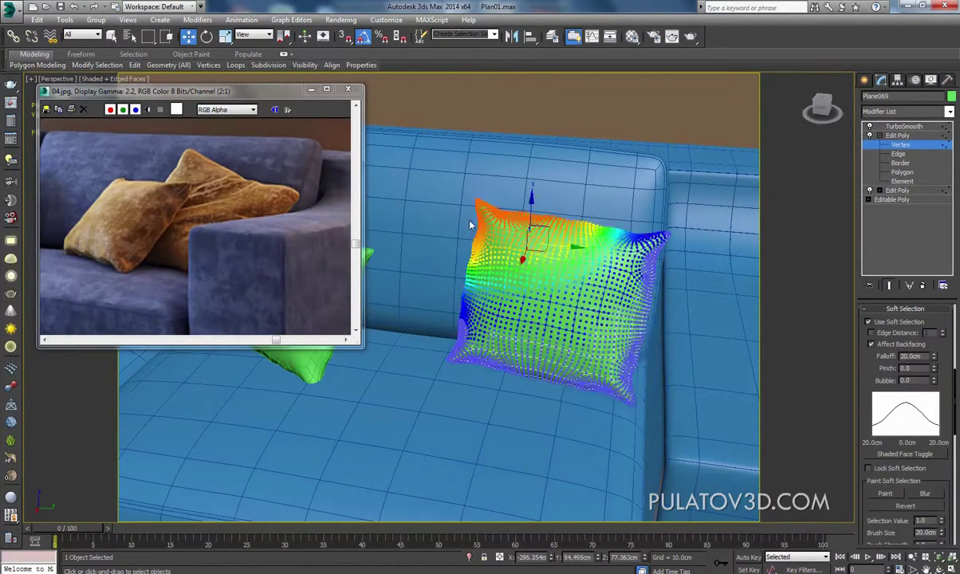
middle_click_drag(471, 221, 478, 209, "alt")
left_click_drag(933, 356, 933, 335)
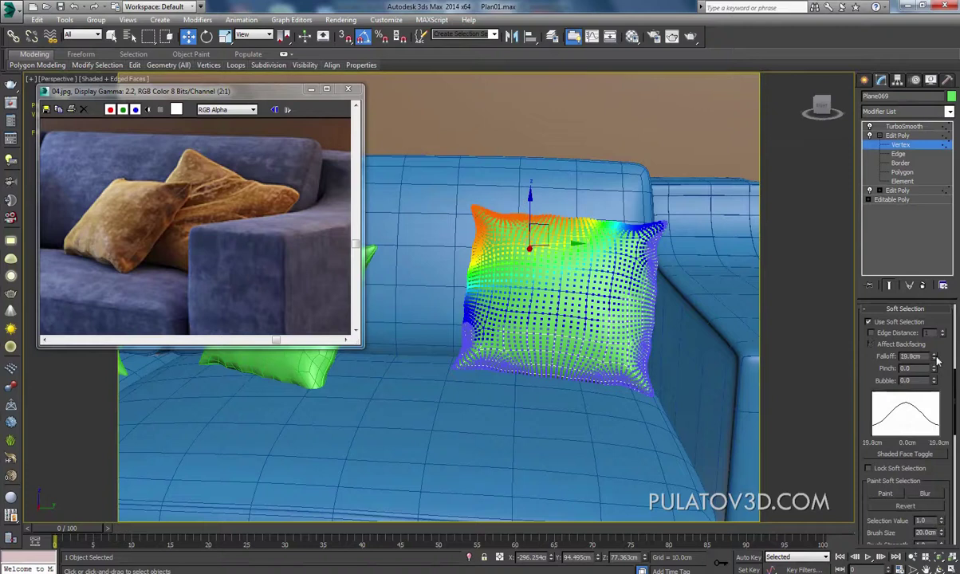
- Rotate the pillow's top-left corner upward, nudge it, then pick a left-side vertex
key("e")
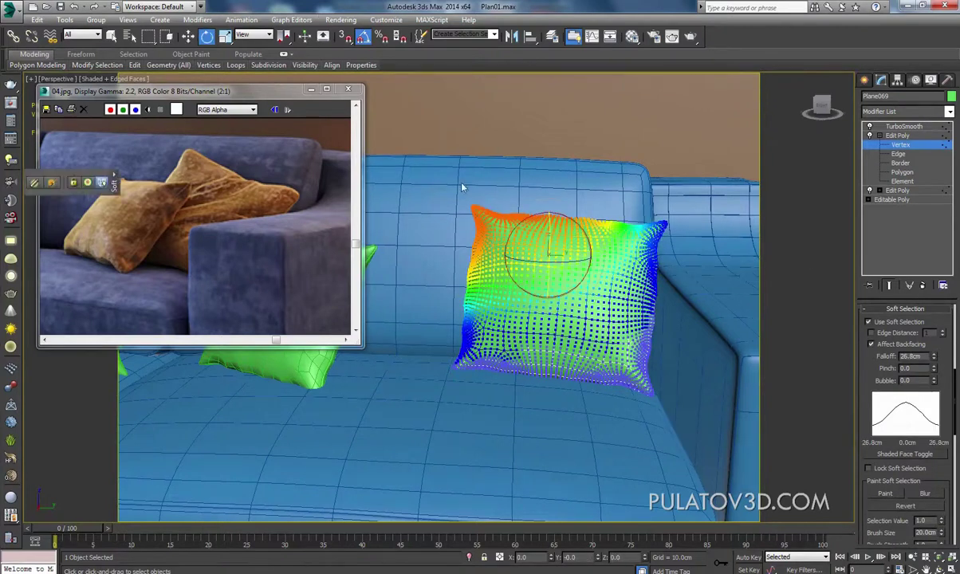
left_click_drag(558, 220, 573, 218)
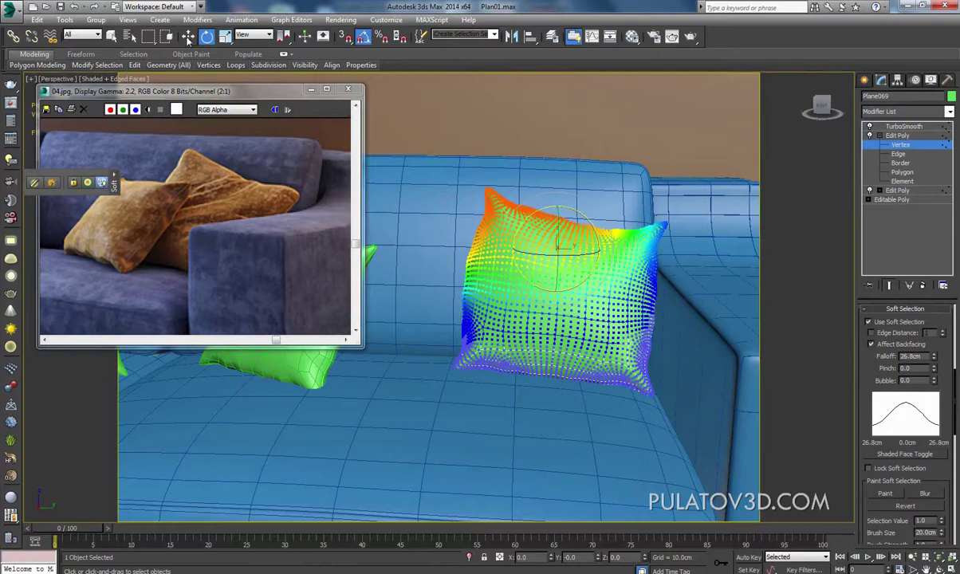
left_click(188, 36)
mouse_move(547, 248)
left_mouse_down()
mouse_move(474, 255)
mouse_move(536, 269)
left_mouse_up()
left_click(507, 261)
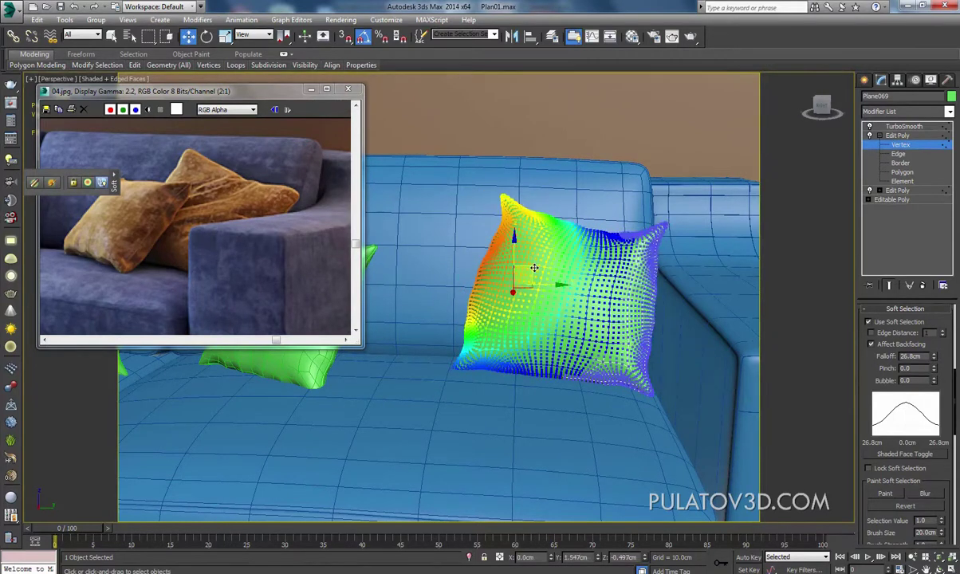
mouse_move(536, 269)
middle_mouse_down("alt")
mouse_move(650, 301)
mouse_move(690, 223)
middle_mouse_up("alt")
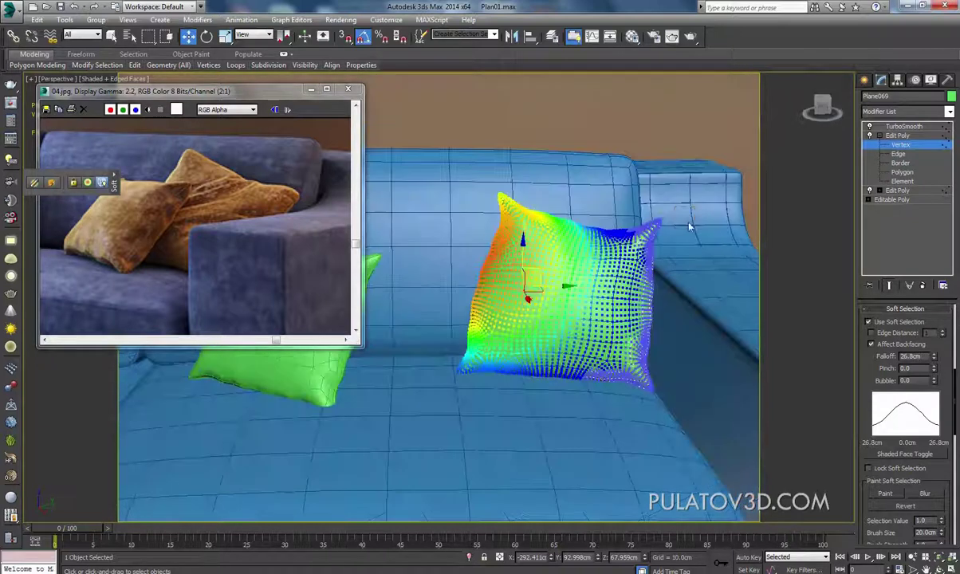
- Pull the pillow's top-right corner up and outward and refine its shape
left_click(620, 272)
middle_click_drag(620, 273, 667, 271, "alt")
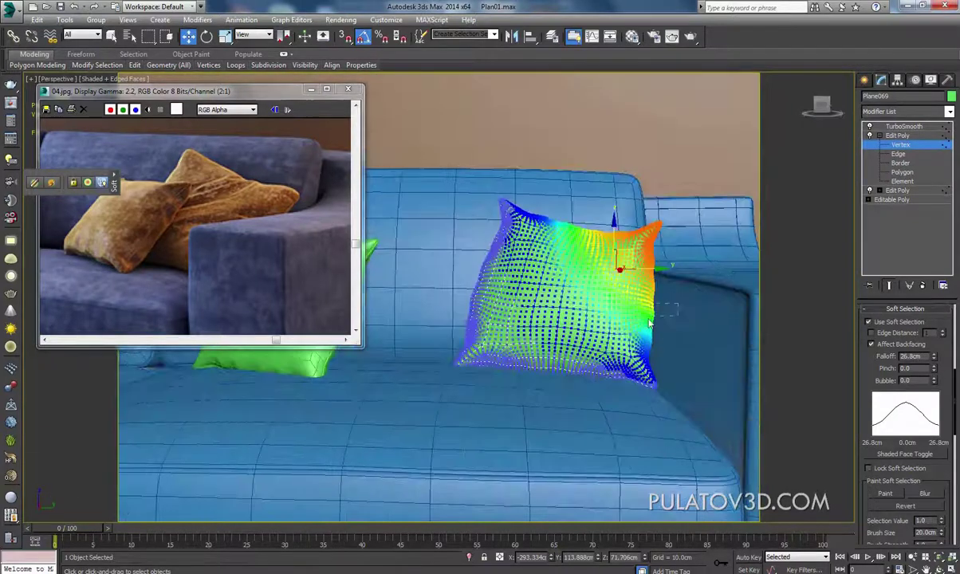
left_click(650, 323)
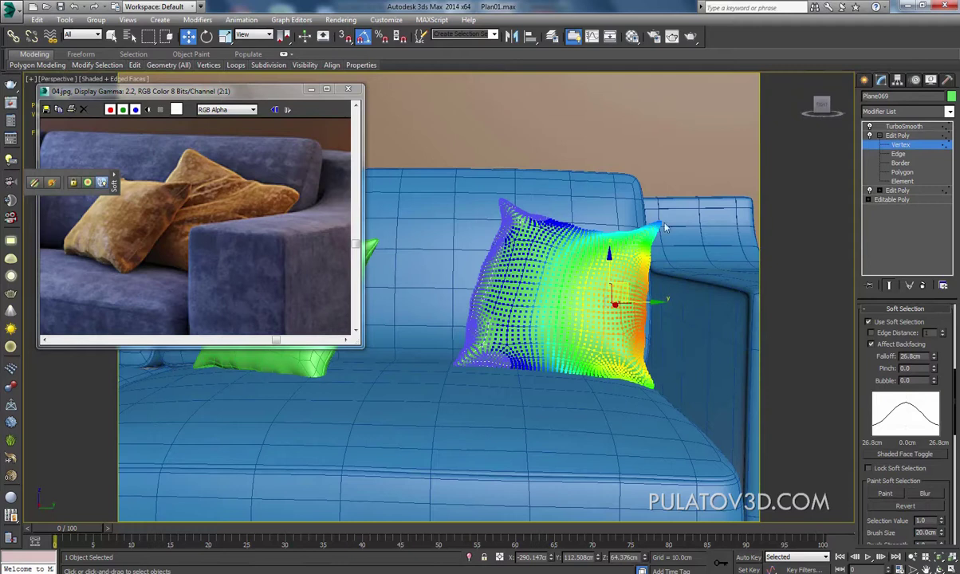
left_click(649, 243)
left_click_drag(632, 248, 646, 250)
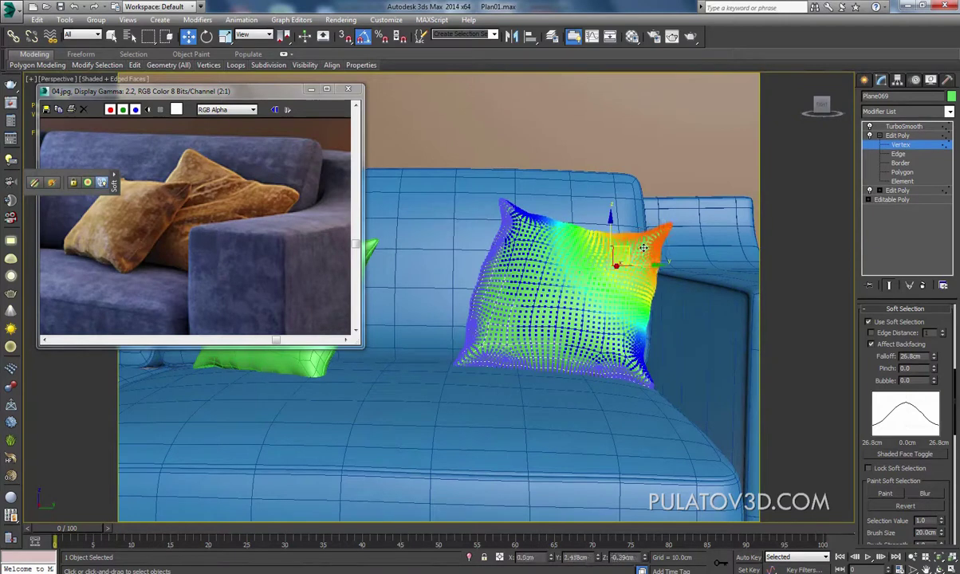
left_click(207, 37)
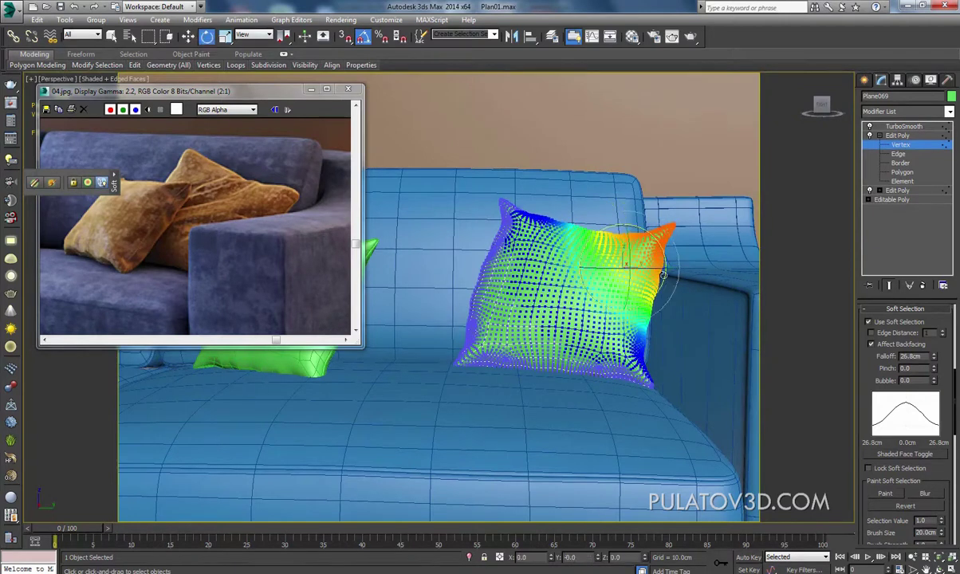
middle_click_drag(667, 277, 631, 306, "alt")
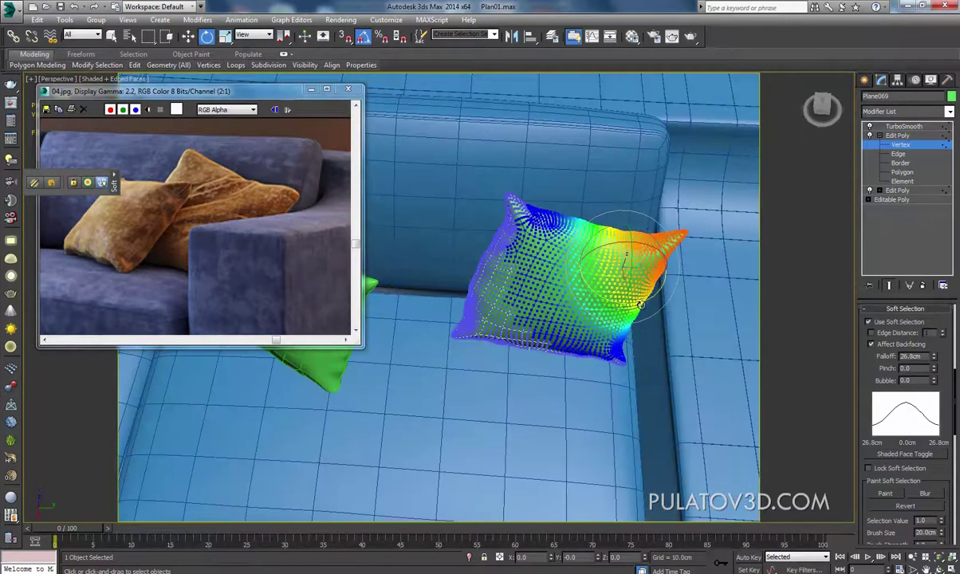
left_click(188, 37)
middle_click_drag(399, 239, 414, 238, "alt")
left_click_drag(495, 291, 505, 322)
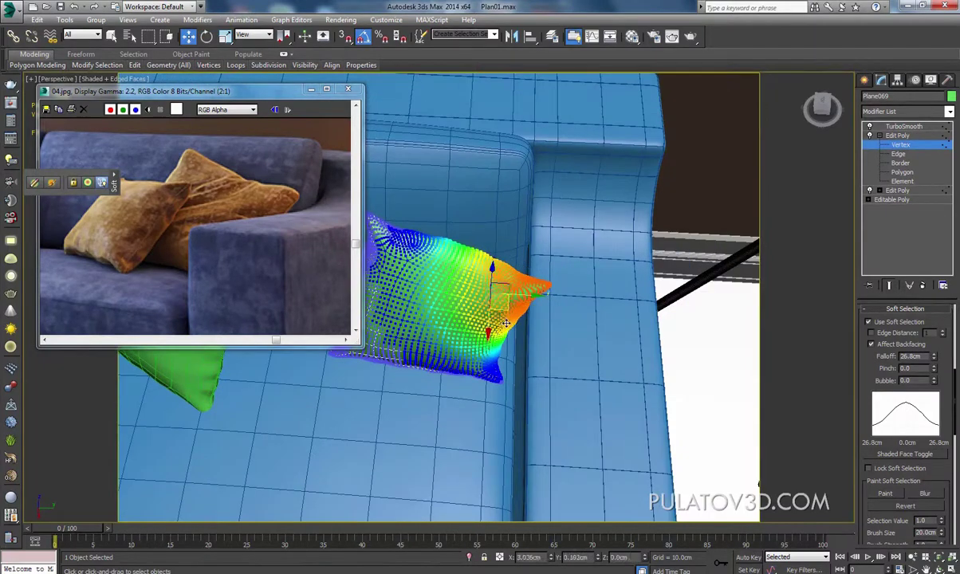
middle_click_drag(506, 322, 511, 216, "alt")
- Select a vertex on the pillow's top edge and raise it
left_click(456, 230)
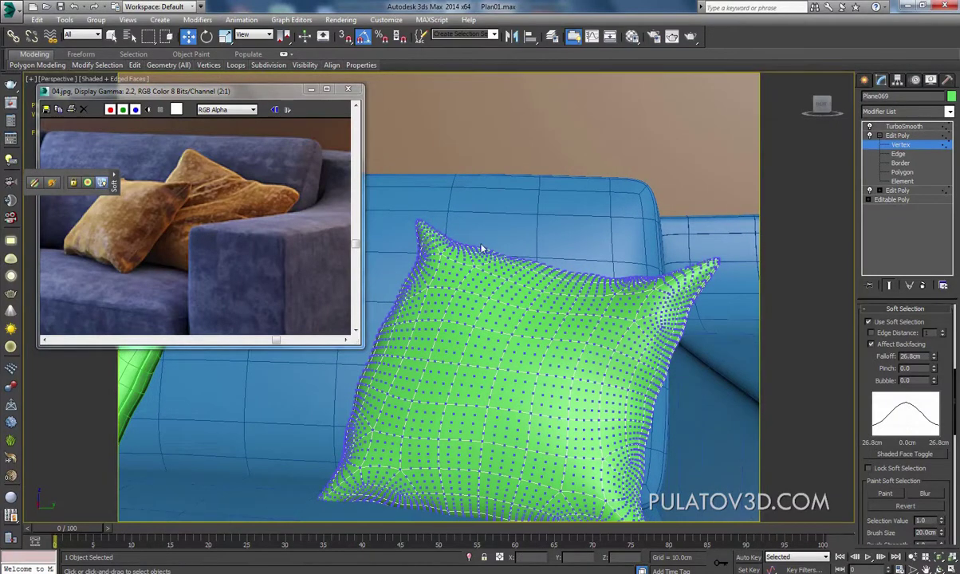
left_click(482, 249)
mouse_move(480, 257)
left_mouse_down()
mouse_move(495, 279)
mouse_move(488, 271)
left_mouse_up()
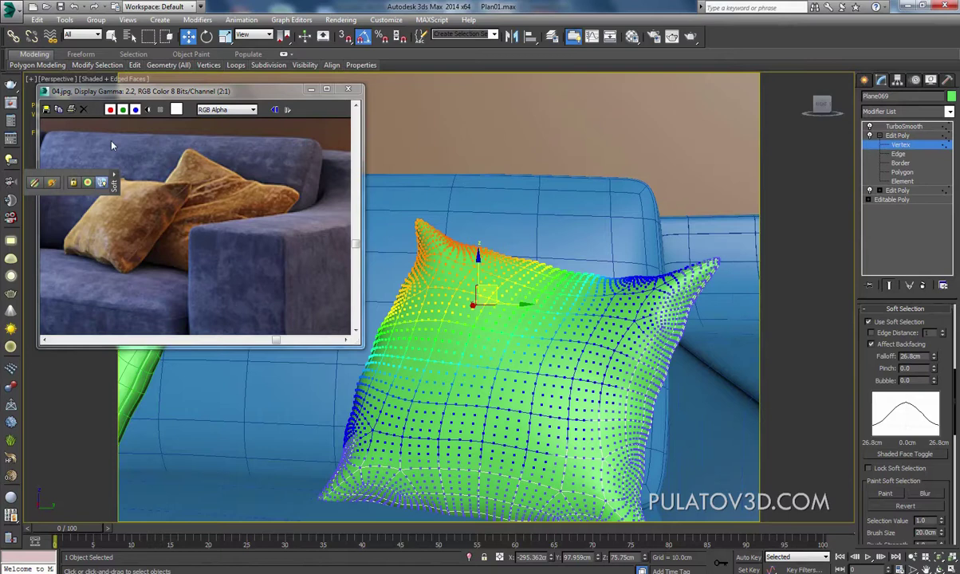
- Select the middle pillow's top-left corner vertex, then go back to the Move tool
middle_click_drag(487, 251, 563, 253)
left_click(478, 206)
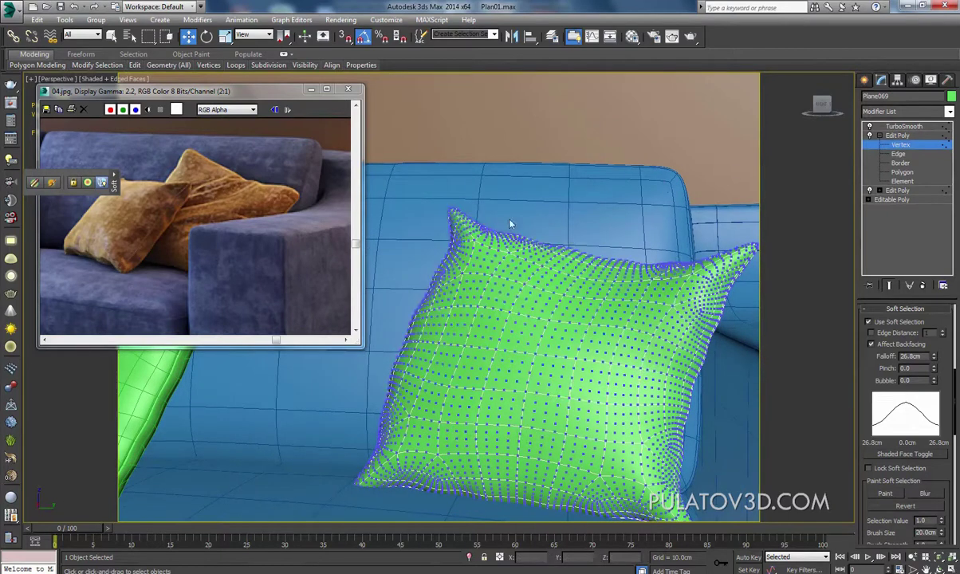
left_click_drag(473, 208, 435, 241)
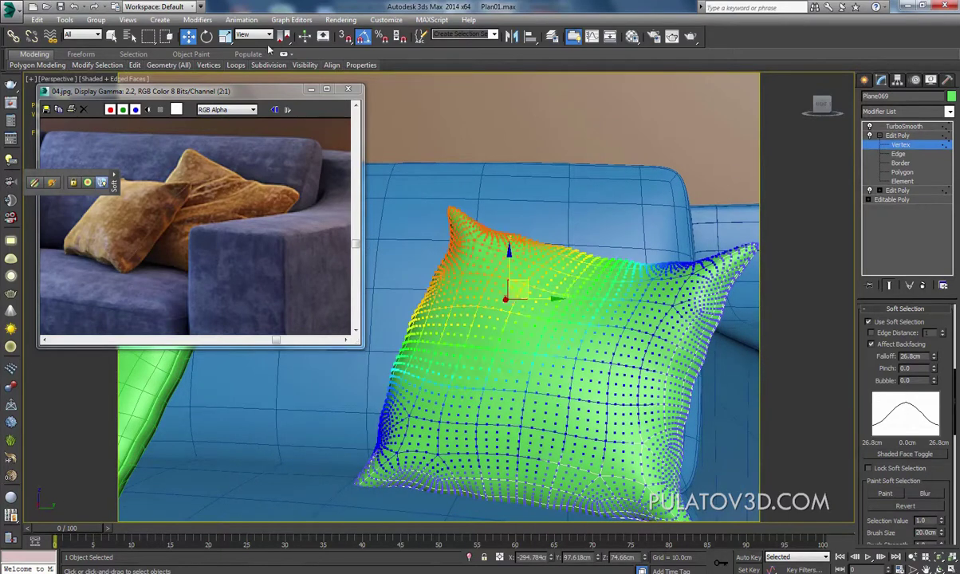
left_click(224, 36)
left_click(549, 183)
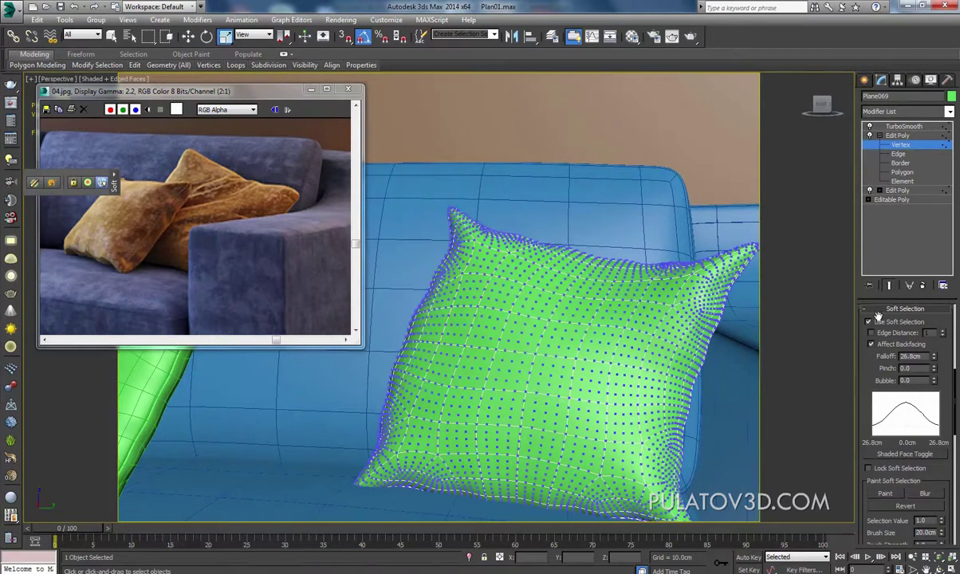
key("w")
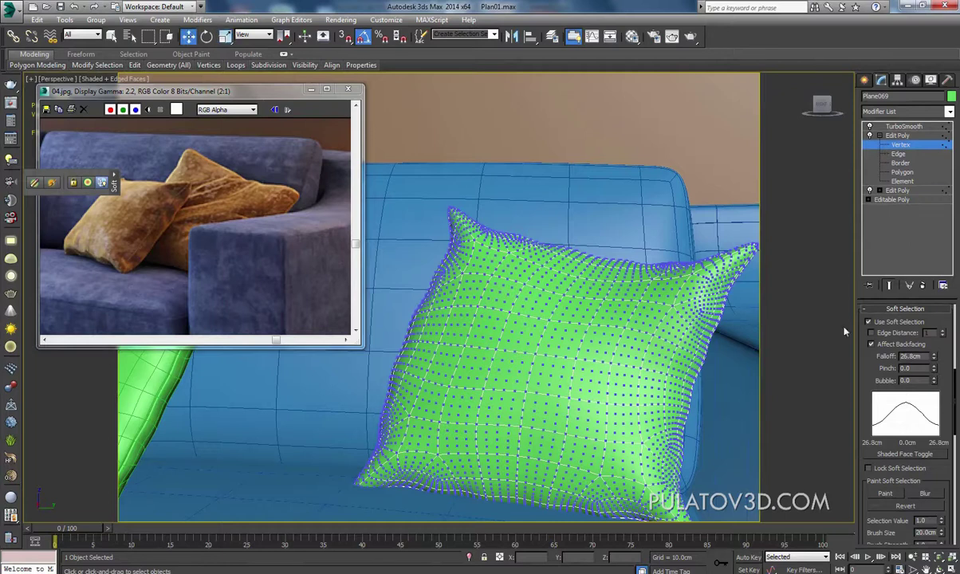
- Set the soft-selection falloff to 5.36cm and select the pillow's corner tip vertices
left_click_drag(934, 357, 936, 407)
left_click(487, 228)
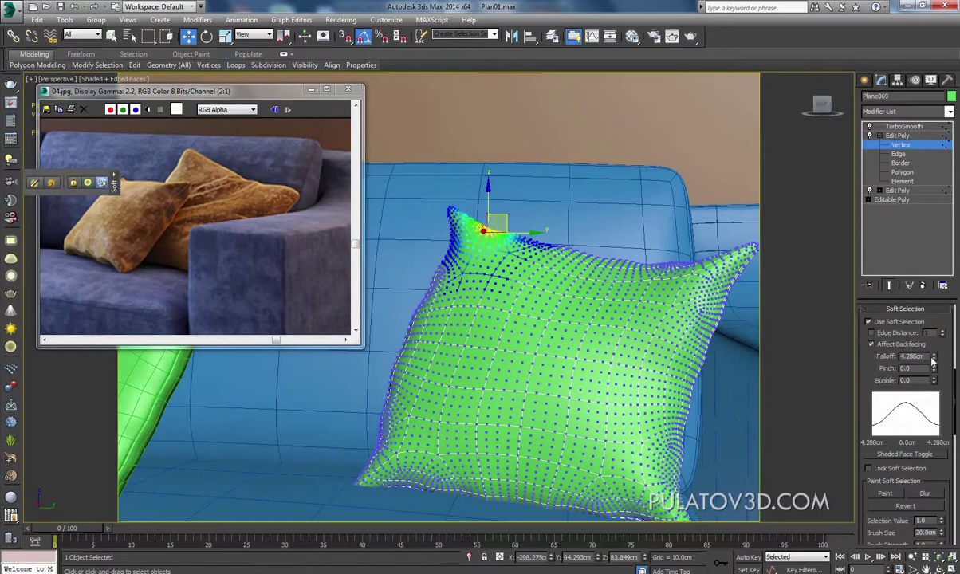
left_click_drag(932, 361, 853, 317)
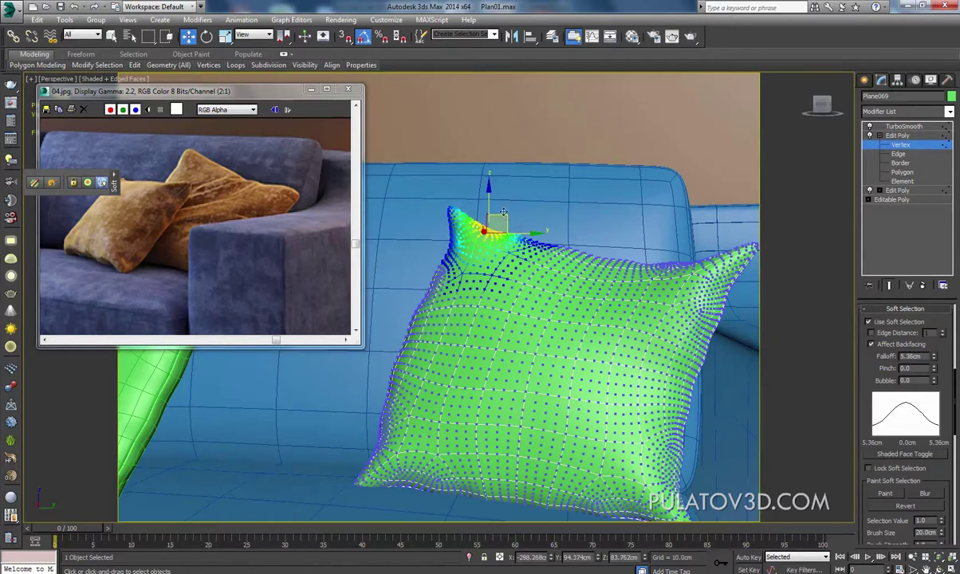
left_click(431, 229)
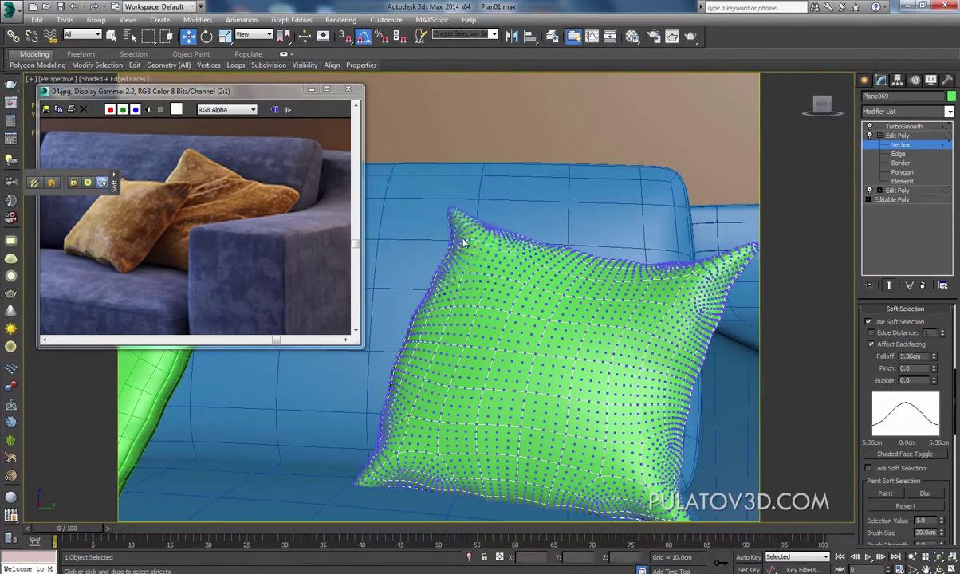
left_click(451, 241)
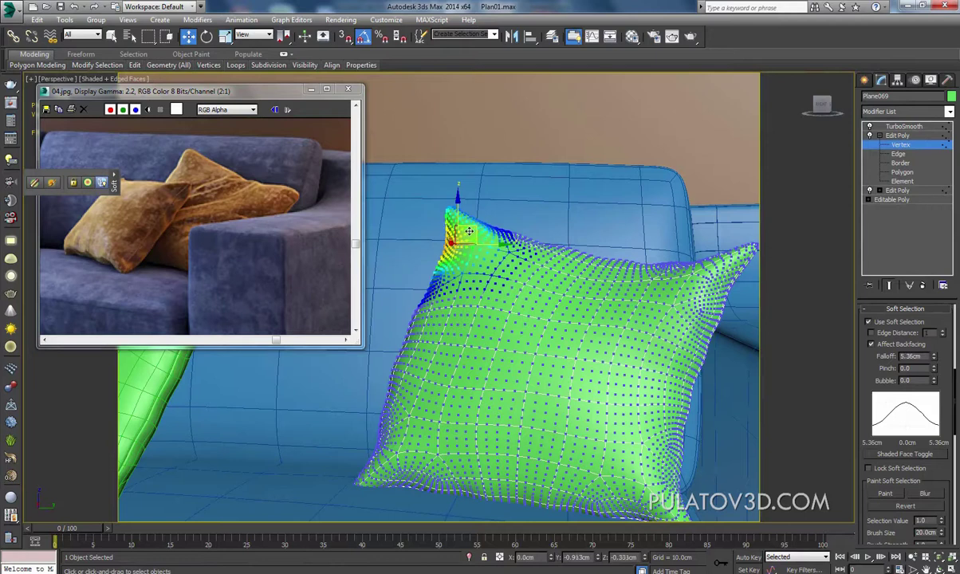
mouse_move(580, 259)
middle_mouse_down("alt")
mouse_move(627, 277)
mouse_move(616, 295)
middle_mouse_up("alt")
left_click(661, 279)
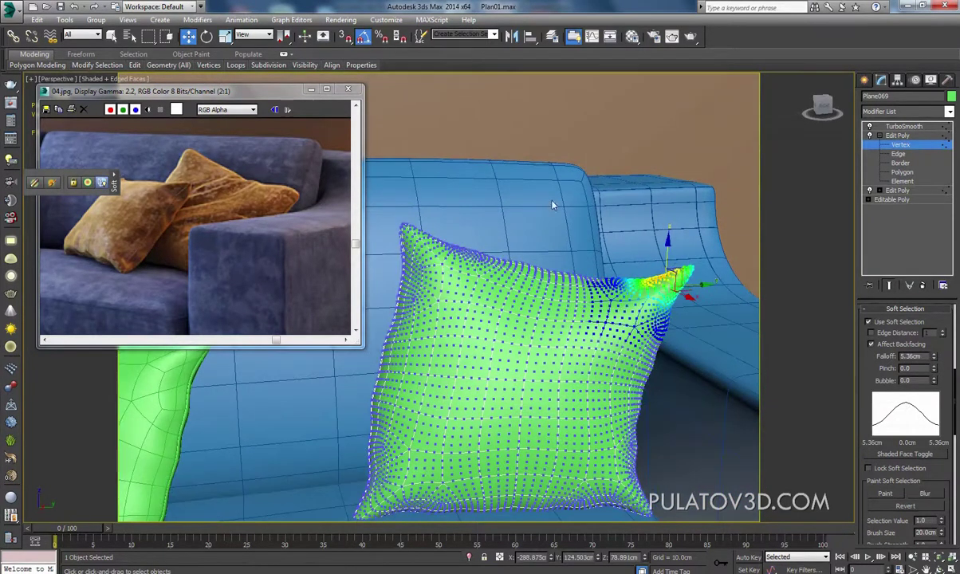
left_click(255, 36)
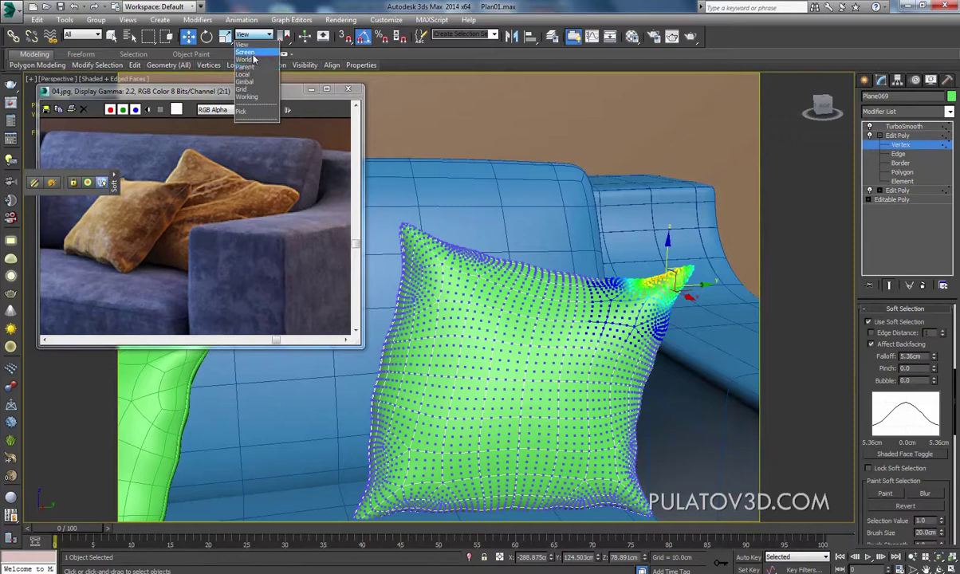
- Switch the reference coordinate system to Screen and select vertices at the pillow's right corner
left_click(249, 53)
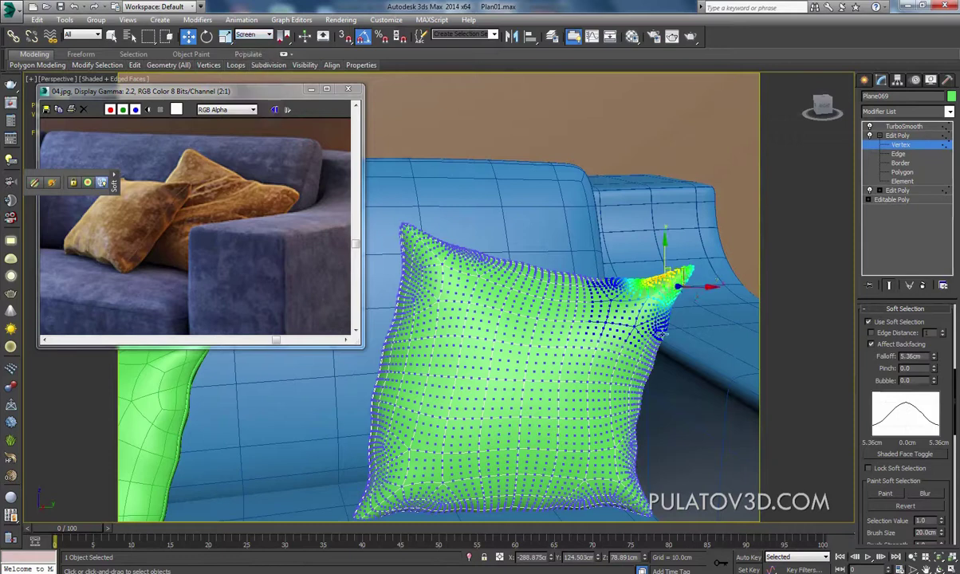
left_click(690, 275)
left_click(650, 277)
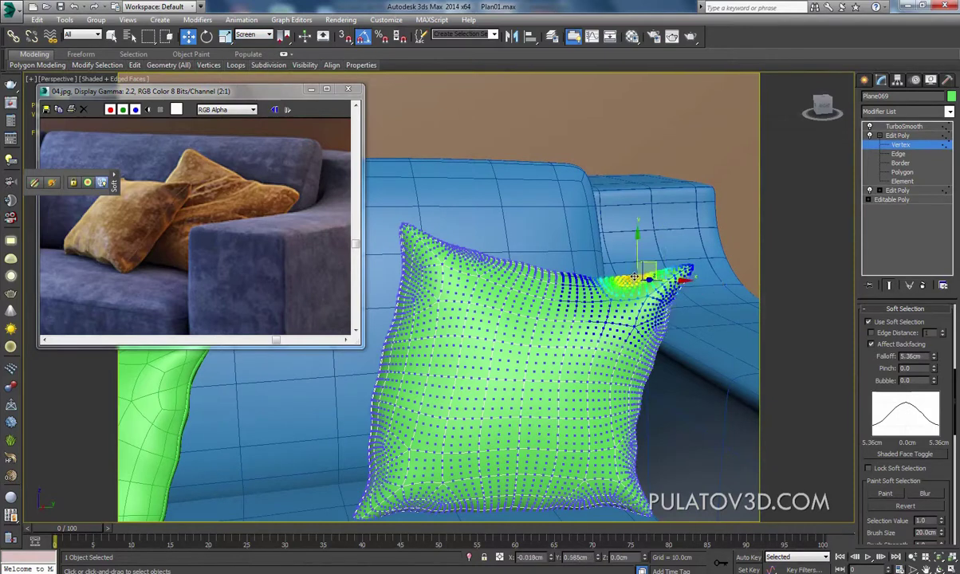
left_click(672, 304)
- Select the pillow's lower-left corner and right-edge vertices from several angles
middle_click_drag(538, 313, 420, 392, "alt")
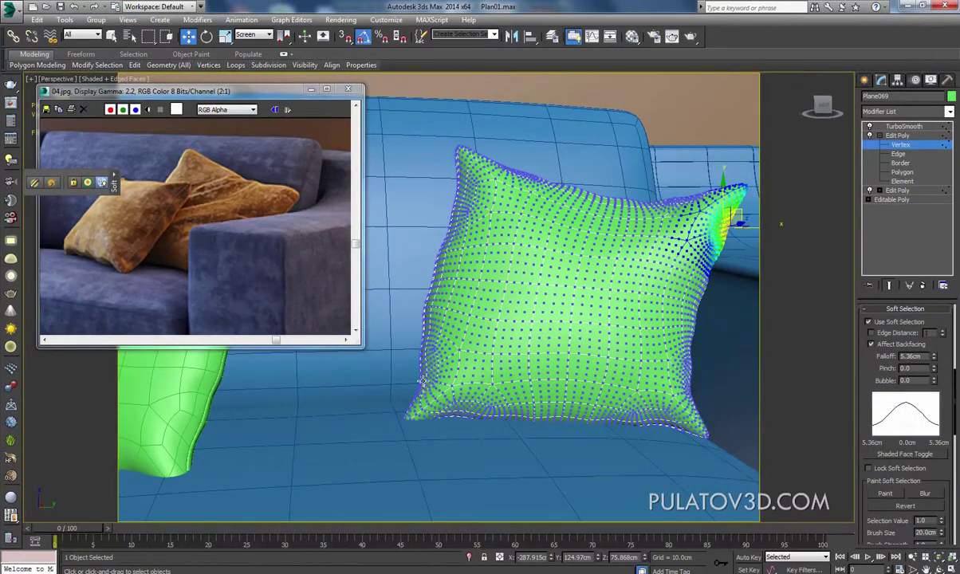
left_click(421, 381)
mouse_move(426, 381)
middle_mouse_down("alt")
mouse_move(636, 410)
mouse_move(636, 399)
middle_mouse_up("alt")
left_click(636, 388)
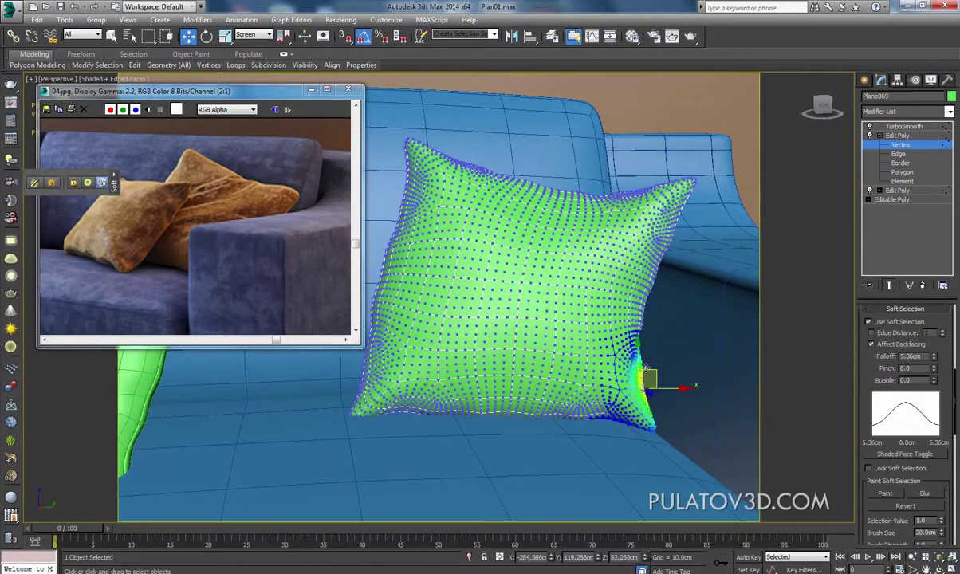
middle_click_drag(680, 295, 690, 175, "alt")
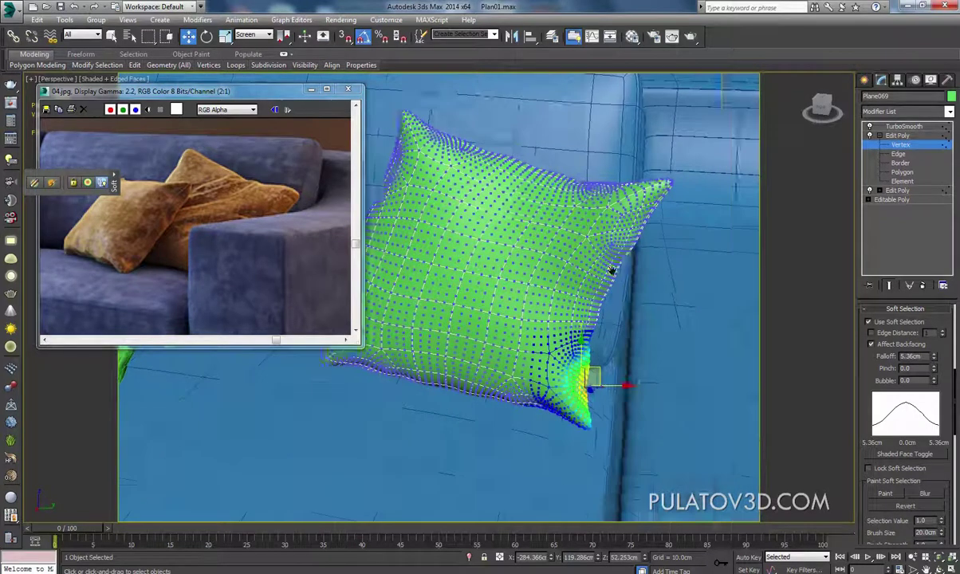
left_click(554, 287)
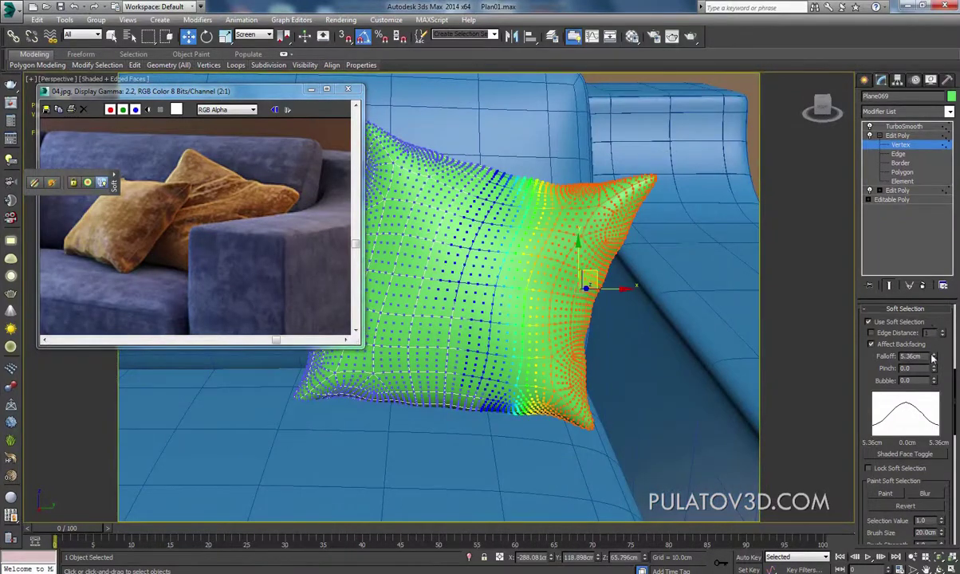
- Widen the soft-selection falloff to 37.321cm and push the pillow's right side outward
left_click_drag(934, 356, 920, 234)
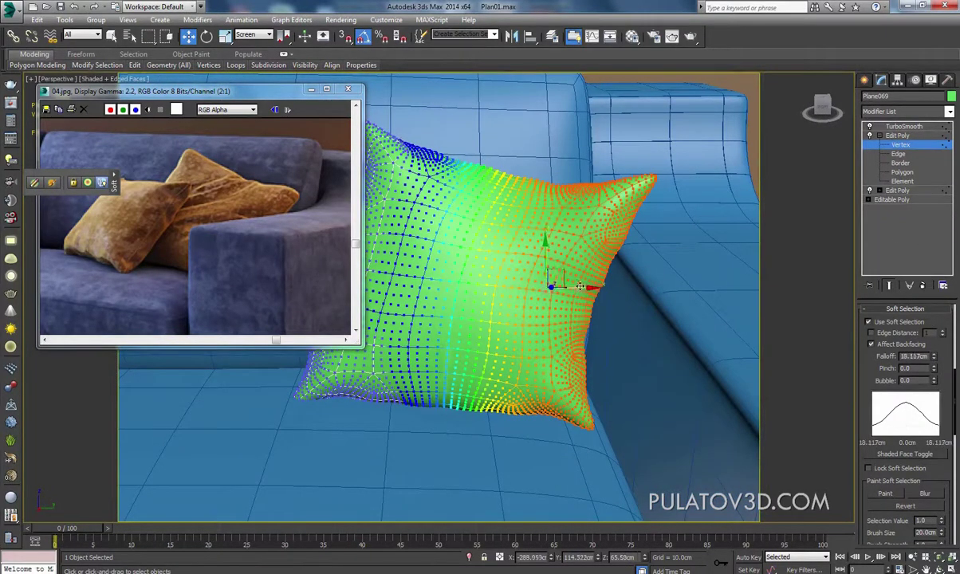
left_click_drag(596, 288, 591, 290)
middle_click_drag(591, 290, 555, 370, "alt")
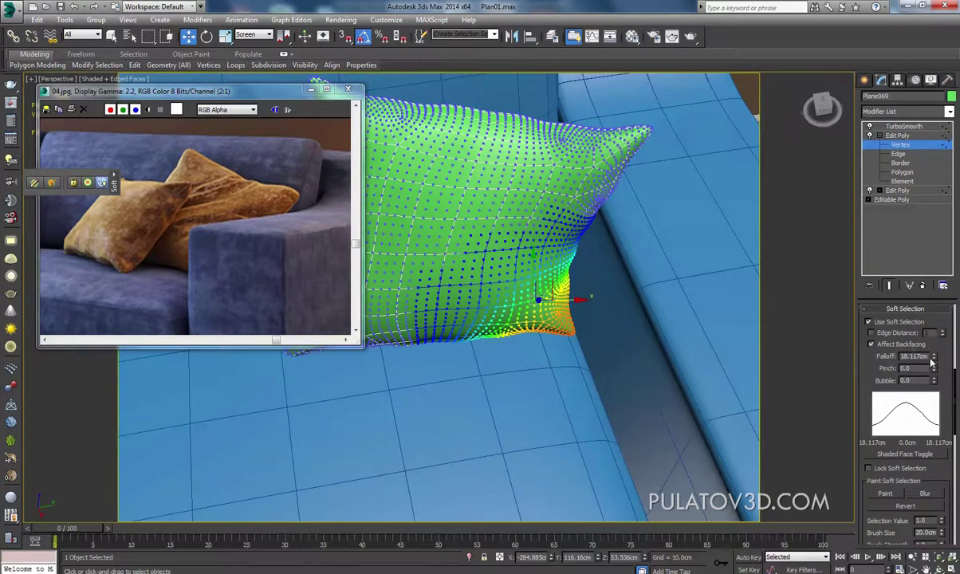
left_click_drag(931, 361, 931, 334)
middle_click_drag(514, 275, 519, 211, "alt")
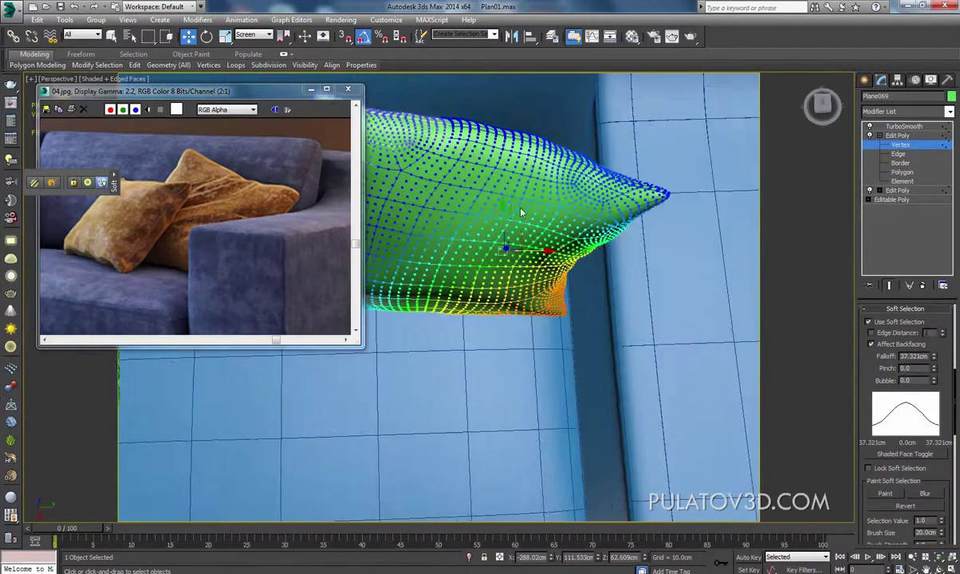
left_click_drag(503, 210, 558, 177)
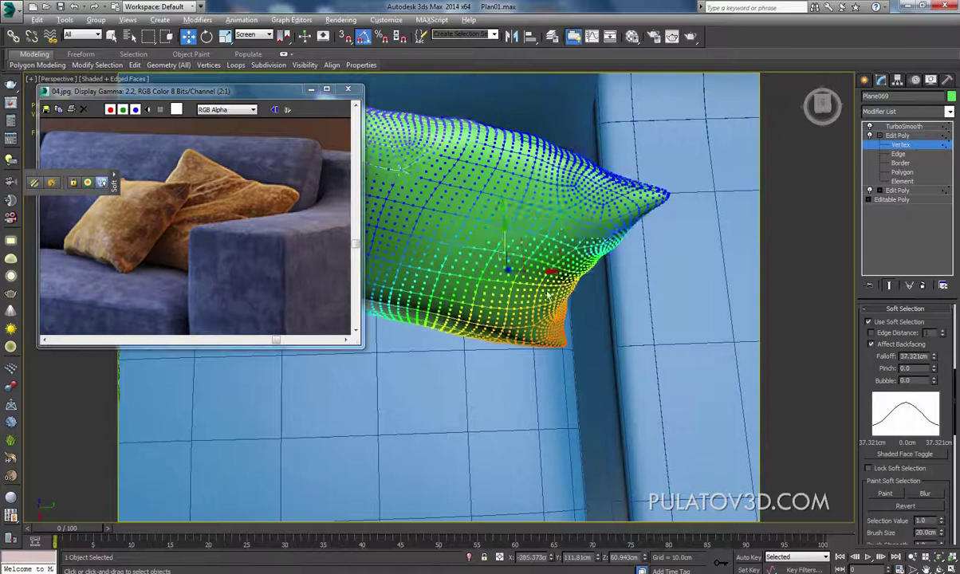
mouse_move(559, 177)
middle_mouse_down("alt")
mouse_move(538, 223)
mouse_move(542, 239)
middle_mouse_up("alt")
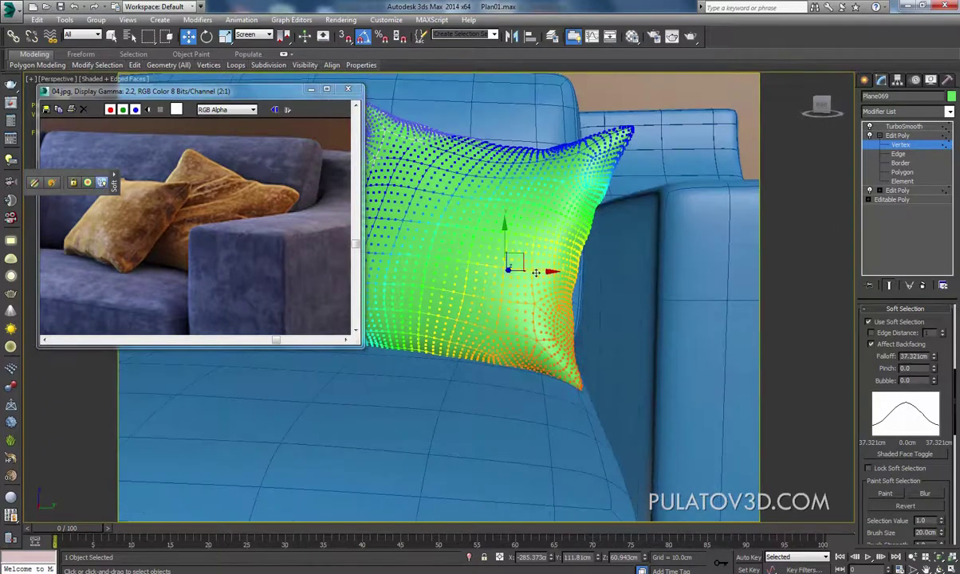
mouse_move(536, 272)
left_mouse_down()
mouse_move(552, 271)
mouse_move(630, 201)
left_mouse_up()
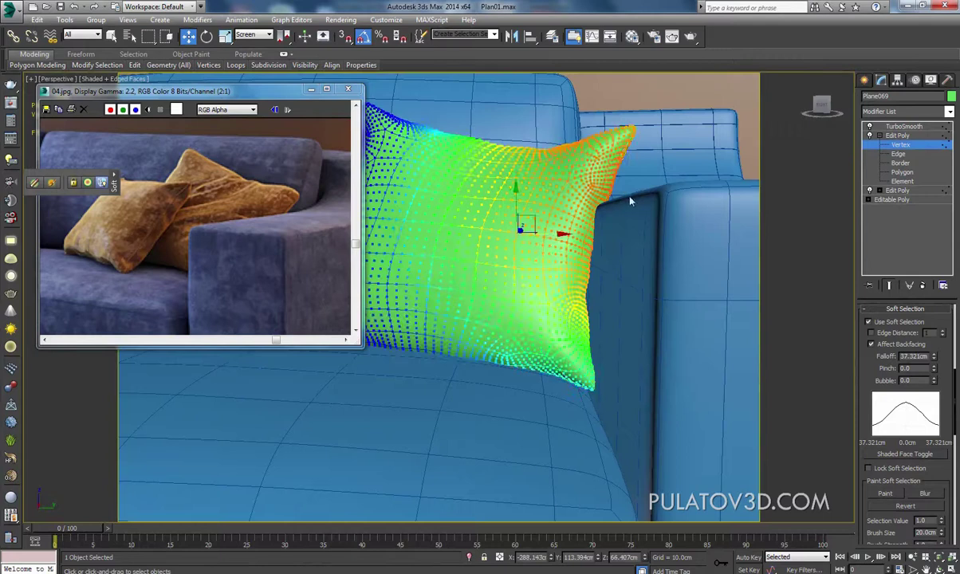
left_click_drag(557, 233, 550, 224)
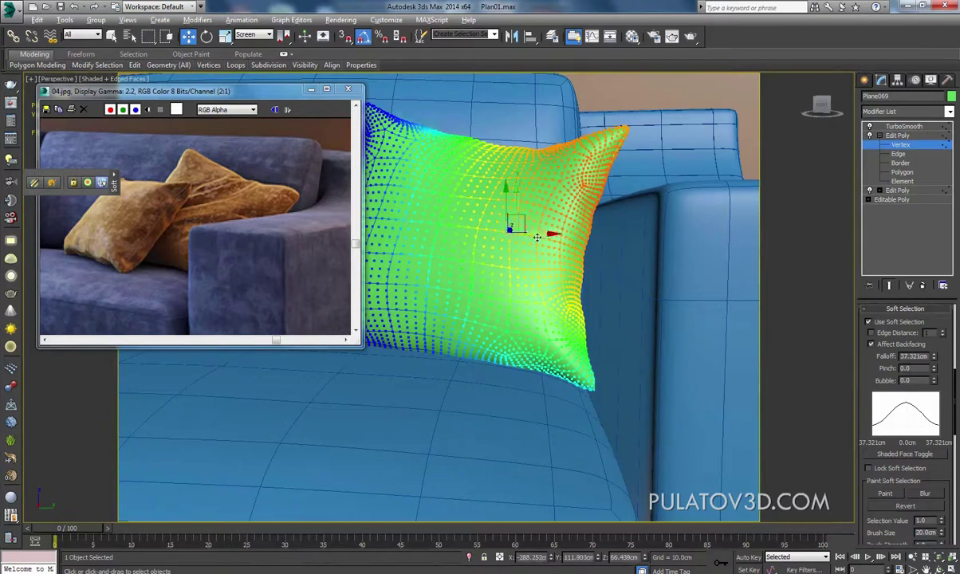
mouse_move(508, 224)
middle_mouse_down("alt")
mouse_move(640, 273)
mouse_move(546, 274)
mouse_move(552, 264)
mouse_move(626, 278)
middle_mouse_up("alt")
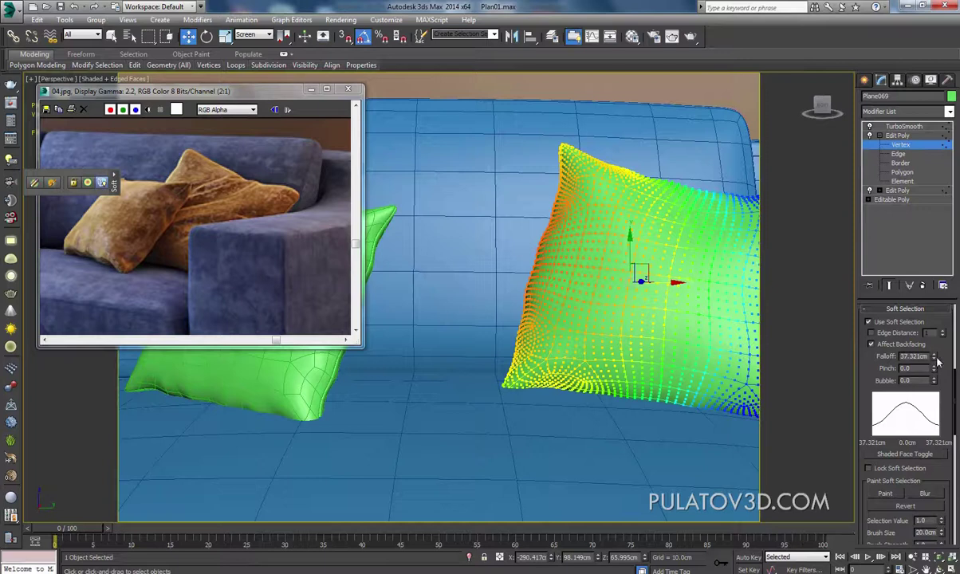
- Lower the falloff to 21.273cm and shift the soft-selected side along X
left_click_drag(934, 359, 894, 380)
left_click_drag(615, 268, 621, 272)
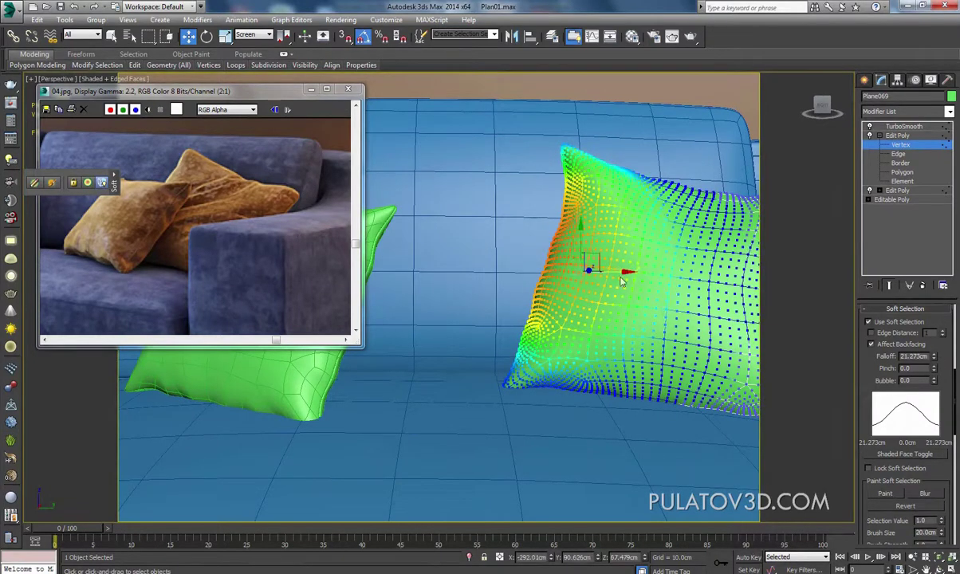
middle_click_drag(621, 272, 491, 401, "alt")
- Rotate the pillow's lower-left corner with Select and Rotate
left_click(518, 317)
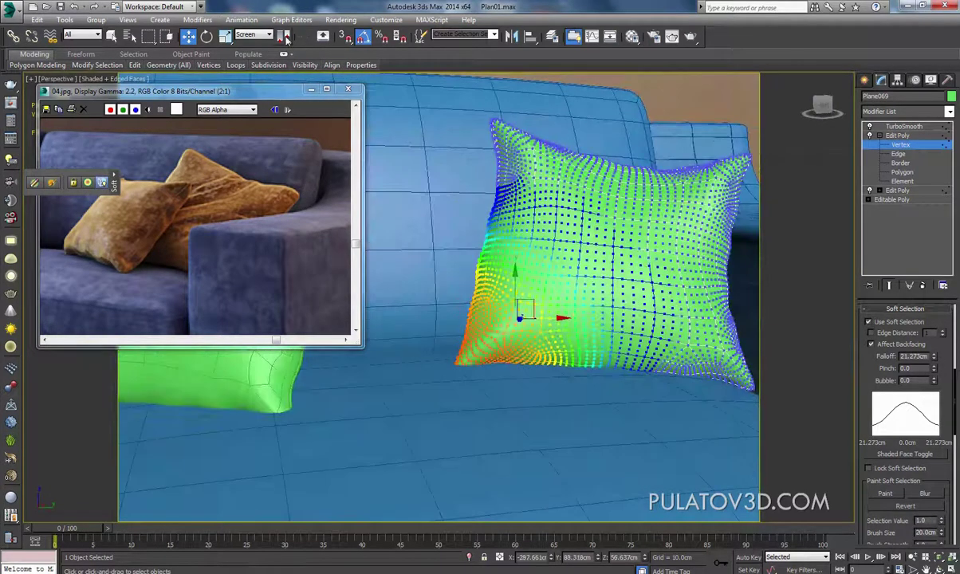
left_click(207, 36)
middle_click_drag(447, 255, 394, 233, "alt")
left_click_drag(498, 281, 468, 265)
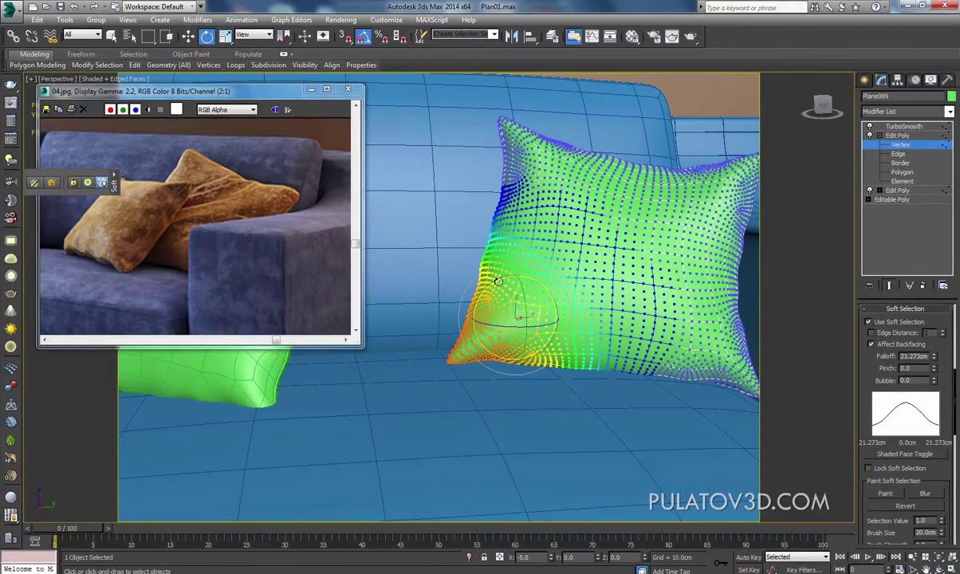
left_click(188, 36)
- Leave vertex editing and turn off Isoline Display in the pillow's TurboSmooth
scroll(377, 170, "down", 2)
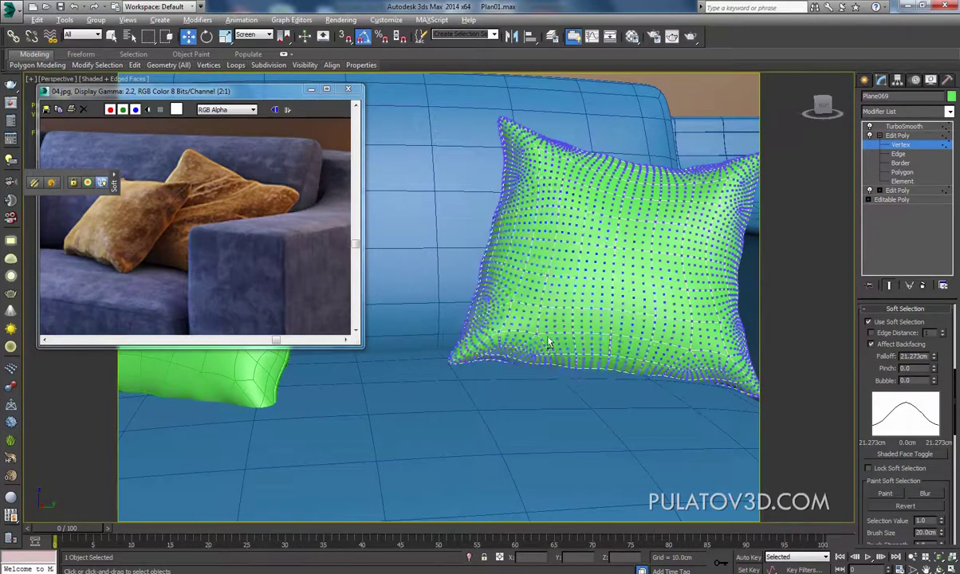
mouse_move(377, 171)
middle_mouse_down("alt")
mouse_move(610, 359)
mouse_move(621, 353)
mouse_move(588, 406)
mouse_move(621, 363)
middle_mouse_up("alt")
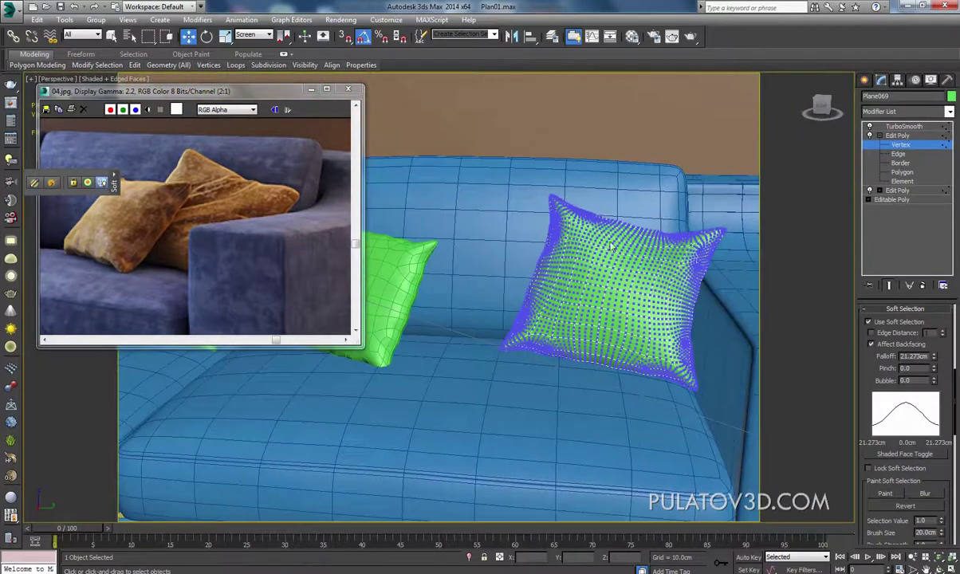
middle_click_drag(610, 247, 629, 281, "alt")
left_click(905, 143)
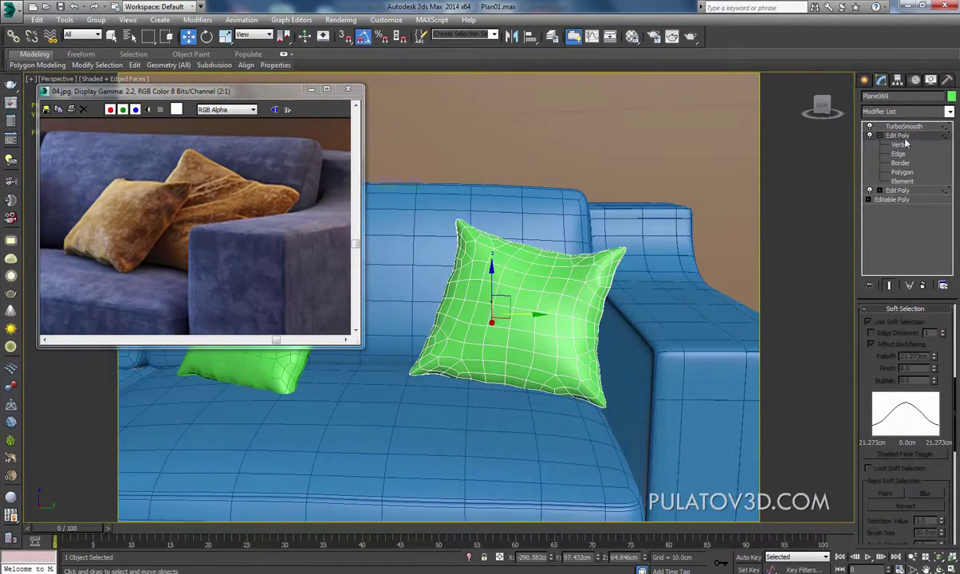
left_click(898, 127)
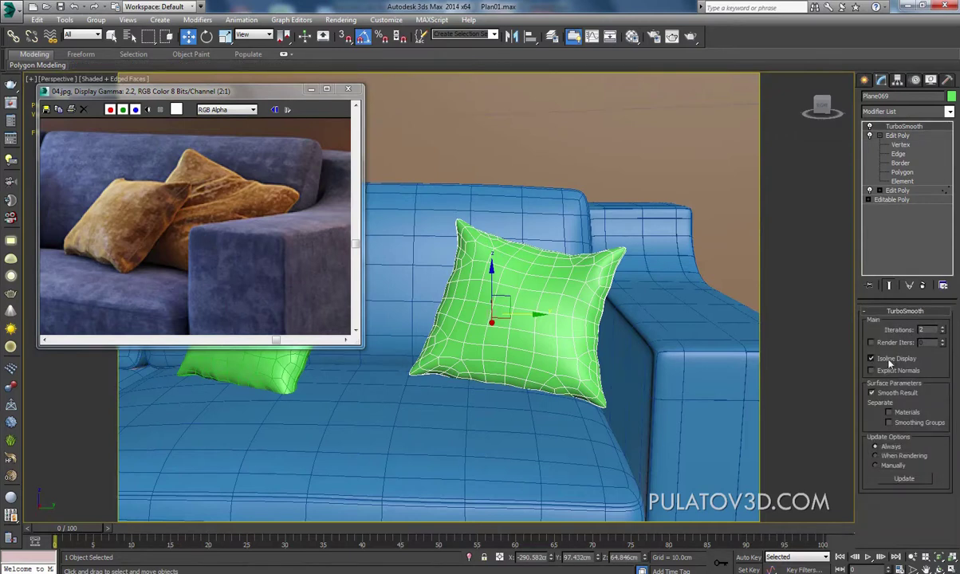
left_click(889, 358)
- Try TurboSmooth Iterations at 3, then set it back to 2
scroll(640, 296, "up", 1)
scroll(639, 296, "up", 1)
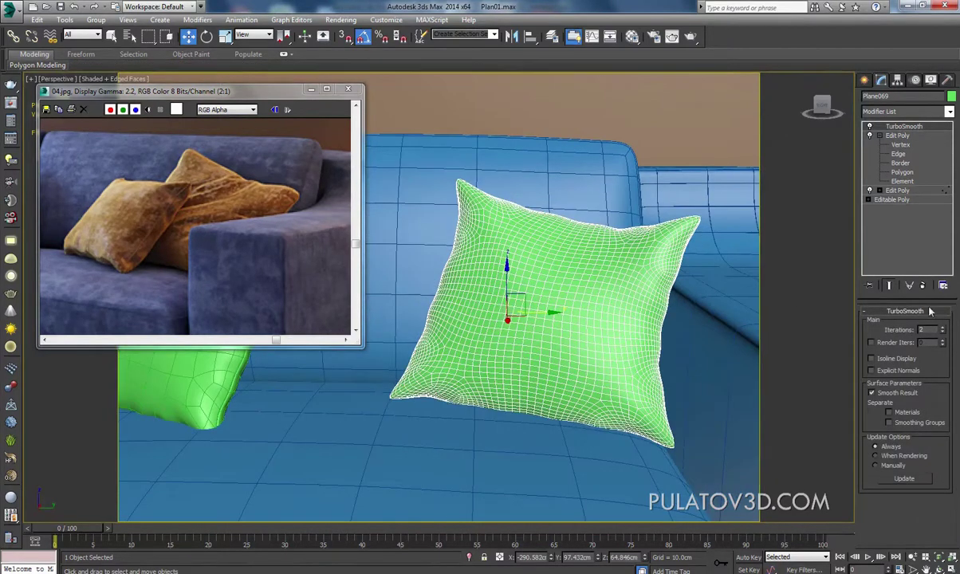
left_click(943, 329)
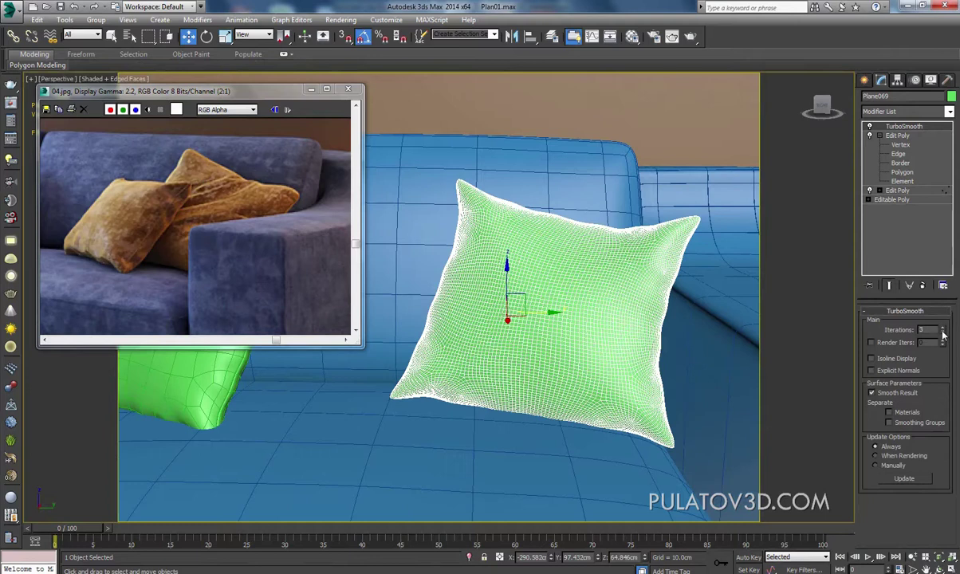
left_click(943, 333)
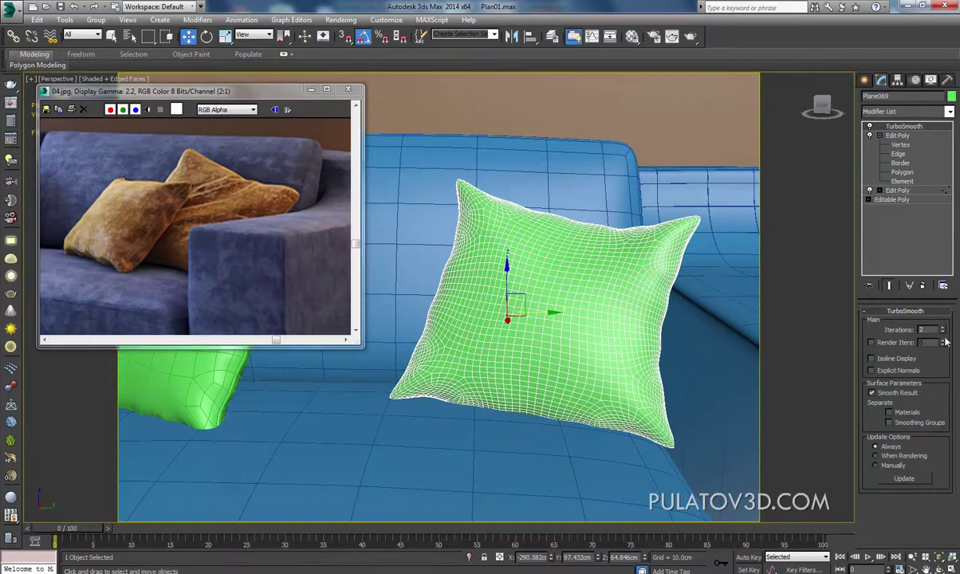
left_click(909, 112)
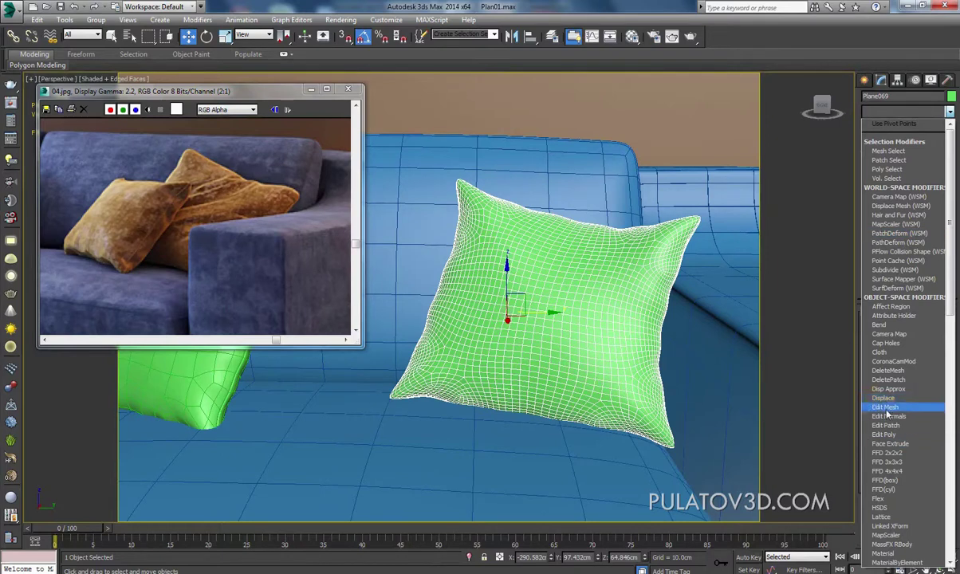
- Add an Edit Poly modifier above TurboSmooth and enter its Vertex level
left_click(884, 434)
middle_click_drag(630, 334, 678, 322, "alt")
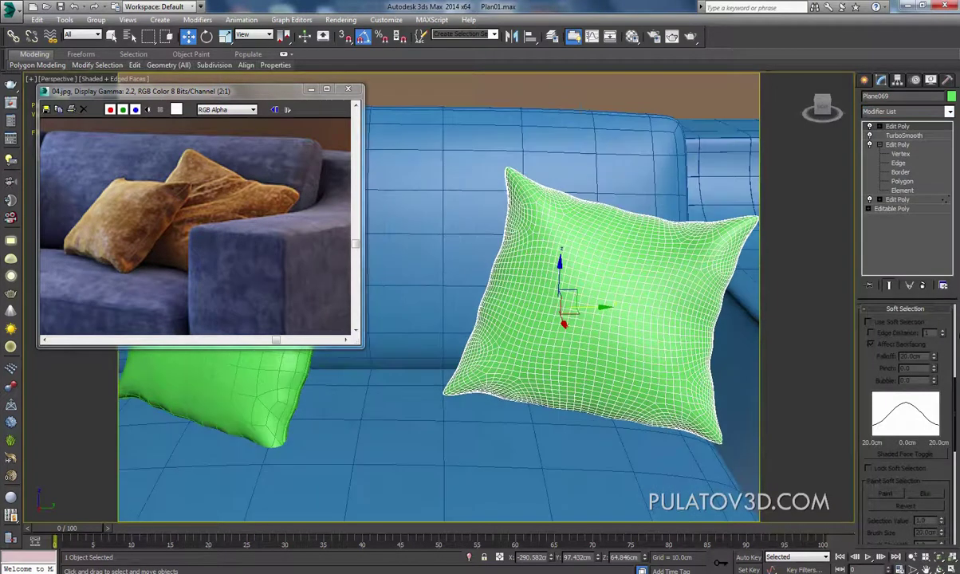
left_click(880, 126)
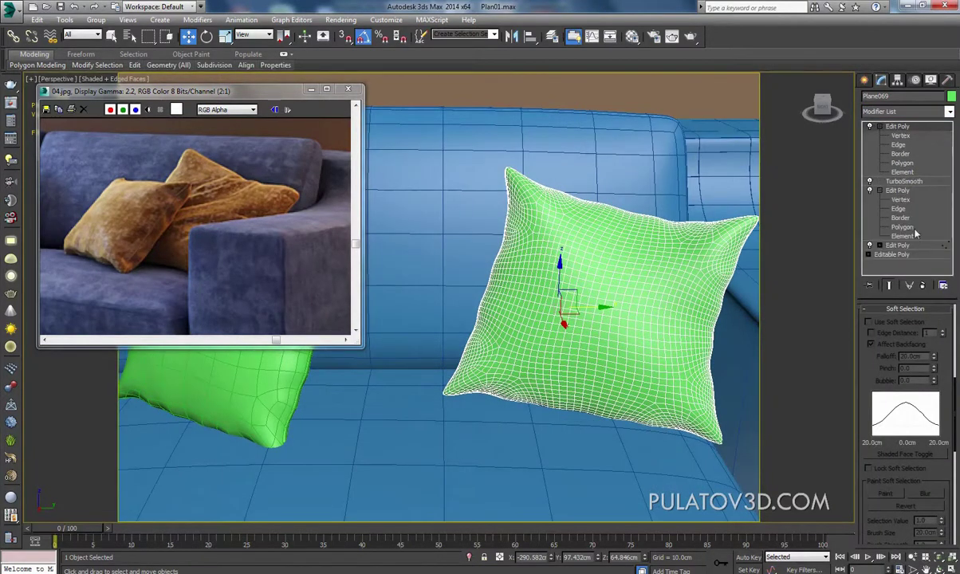
left_click(902, 163)
left_click(906, 136)
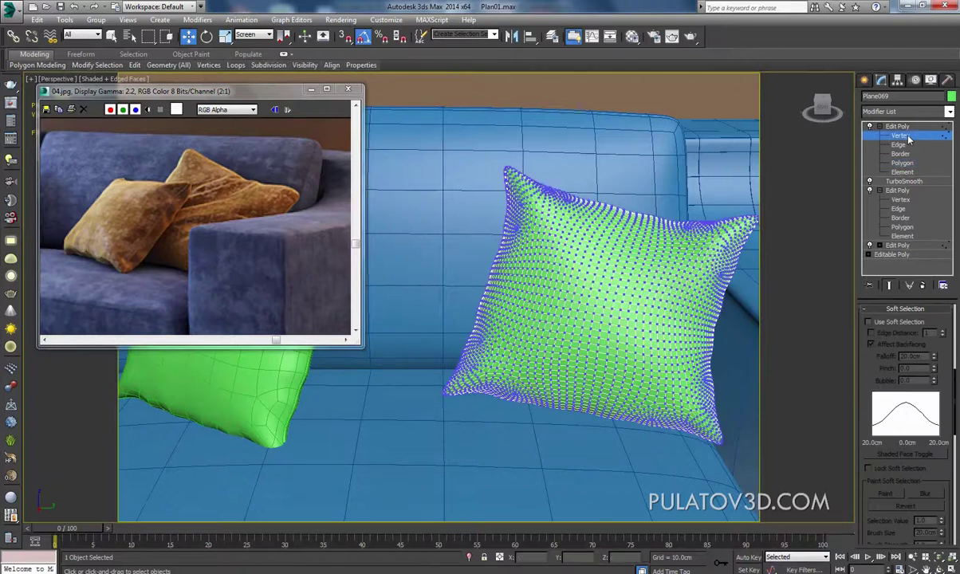
scroll(871, 359, "down", 5)
scroll(908, 389, "down", 5)
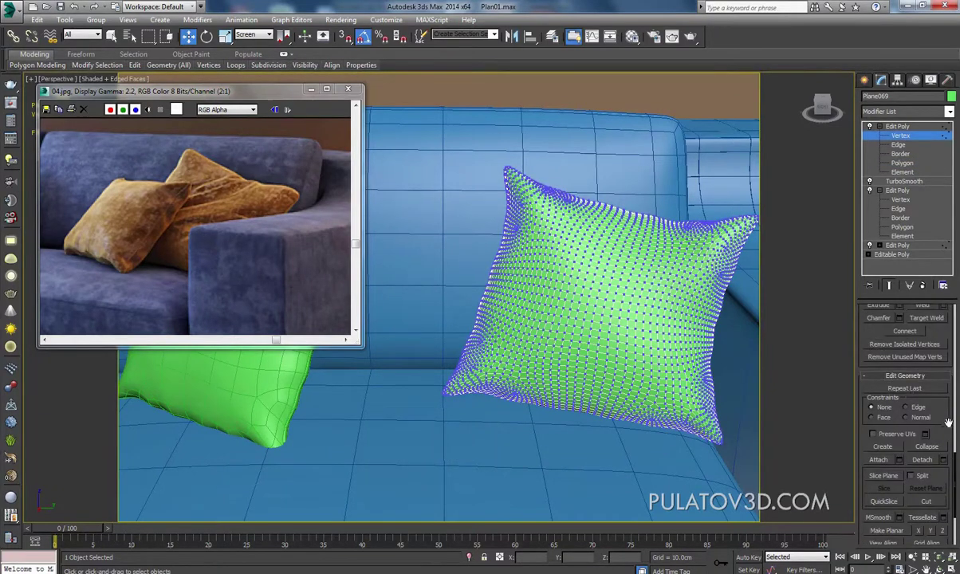
scroll(949, 423, "down", 3)
- Enable Paint Deformation Push/Pull, undo a test dent, and lower the Push/Pull Value
left_click(896, 539)
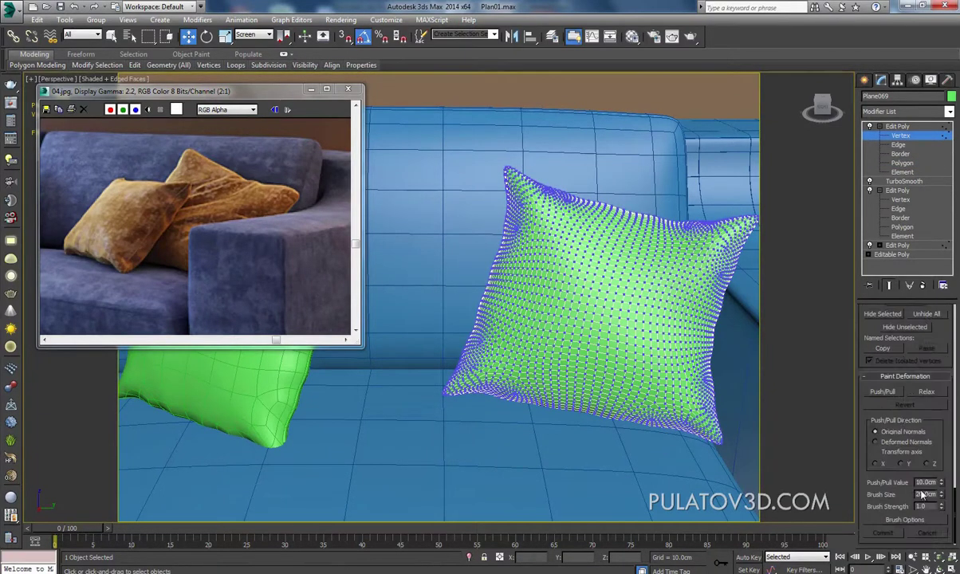
left_click(881, 392)
middle_click_drag(580, 338, 554, 263, "alt")
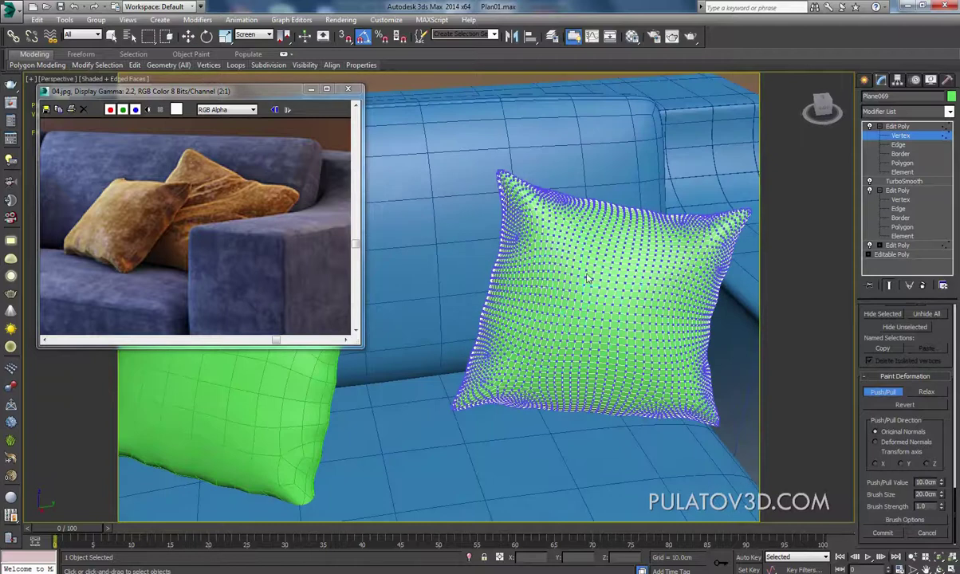
mouse_move(554, 264)
left_mouse_down()
mouse_move(569, 307)
mouse_move(574, 271)
left_mouse_up()
key("ctrl+z")
left_click_drag(941, 484, 943, 493)
- Paint a deepening crease across the pillow, extending it to the right
middle_click_drag(594, 269, 590, 255, "alt")
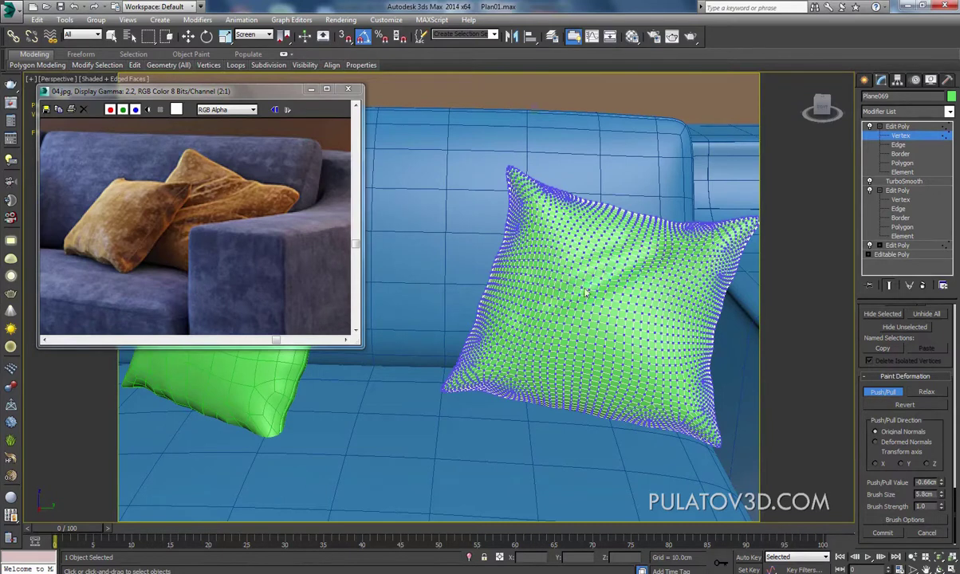
mouse_move(613, 323)
middle_mouse_down("alt")
mouse_move(684, 310)
mouse_move(664, 279)
mouse_move(668, 308)
middle_mouse_up("alt")
scroll(668, 274, "up", 4)
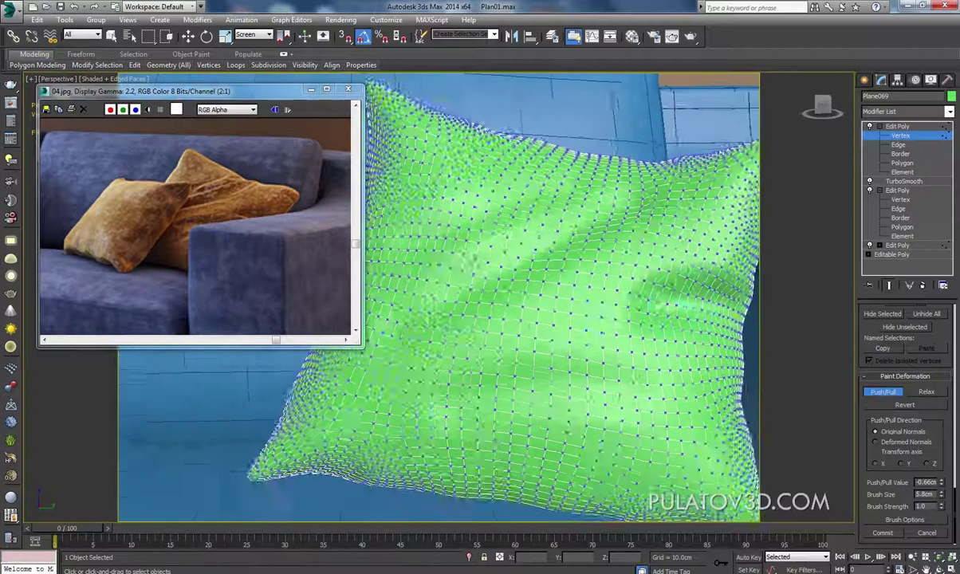
scroll(668, 273, "up", 3)
middle_click_drag(696, 267, 613, 255)
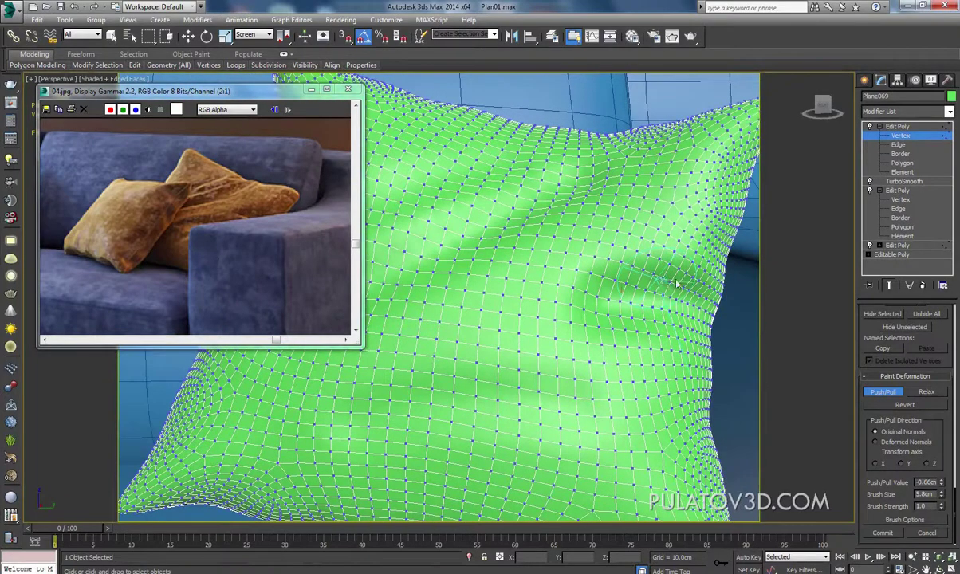
left_click_drag(676, 283, 634, 298)
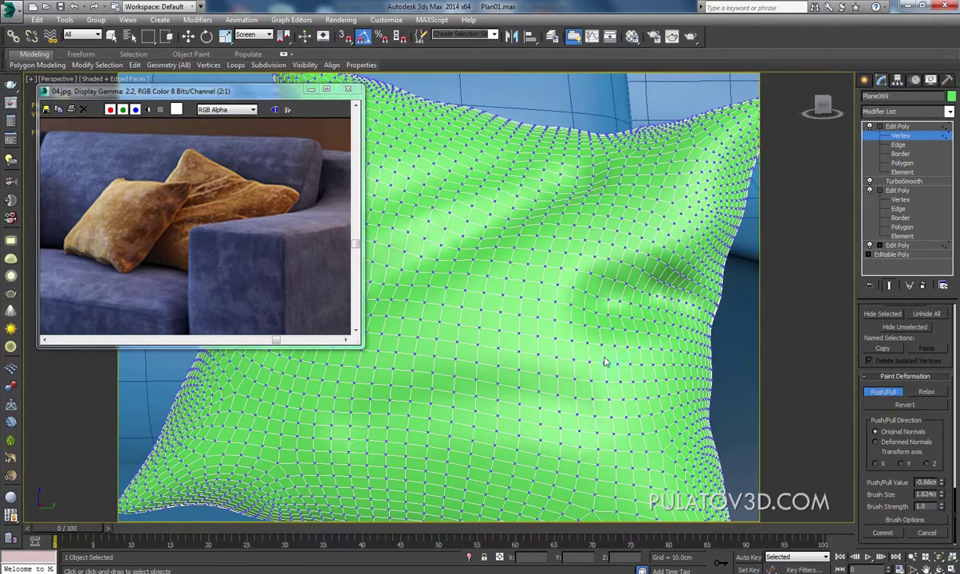
left_click_drag(557, 333, 541, 335)
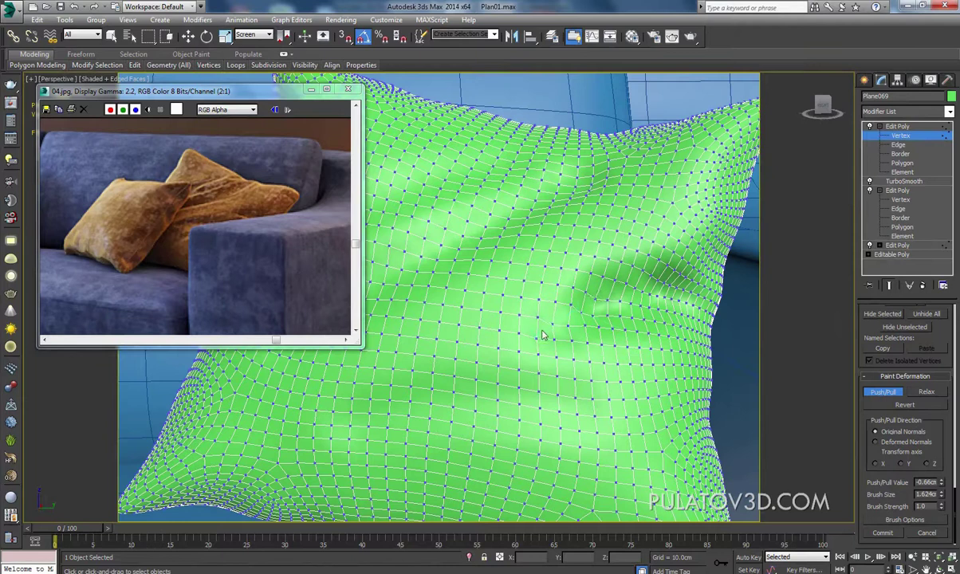
left_click_drag(632, 290, 674, 297)
- Paint more dents across the pillow from its left side and upper right
middle_click_drag(508, 269, 473, 341, "alt")
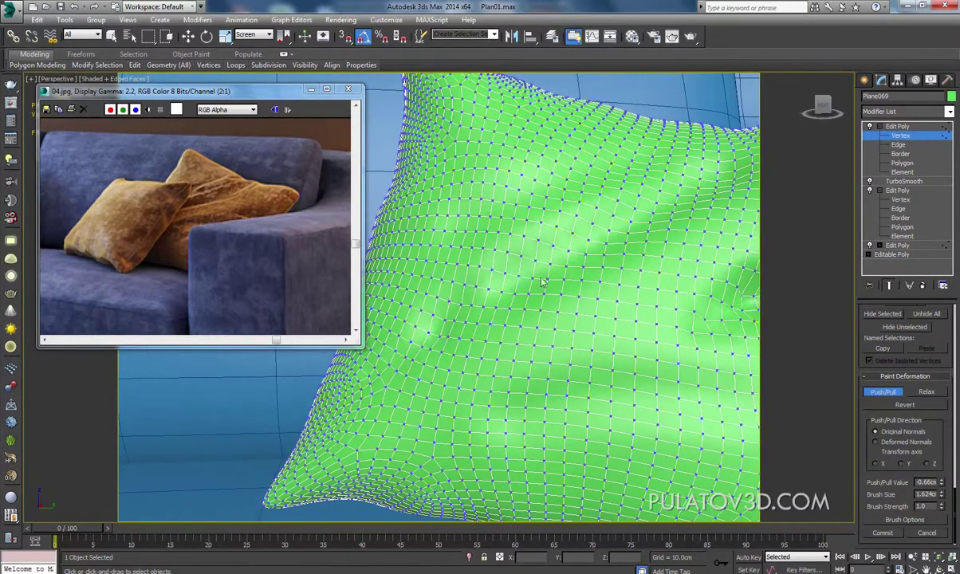
middle_click_drag(511, 266, 503, 327, "alt")
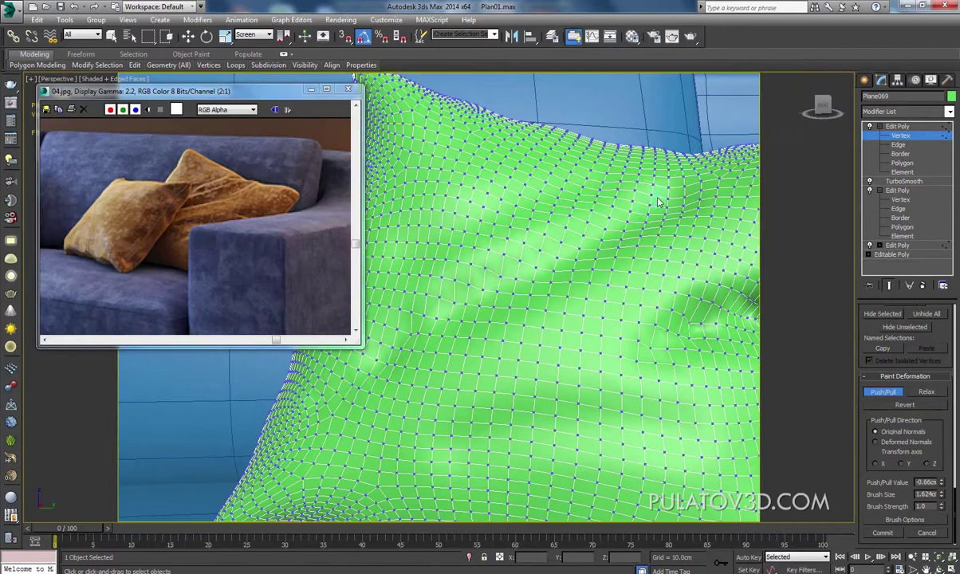
middle_click_drag(594, 166, 468, 261, "alt")
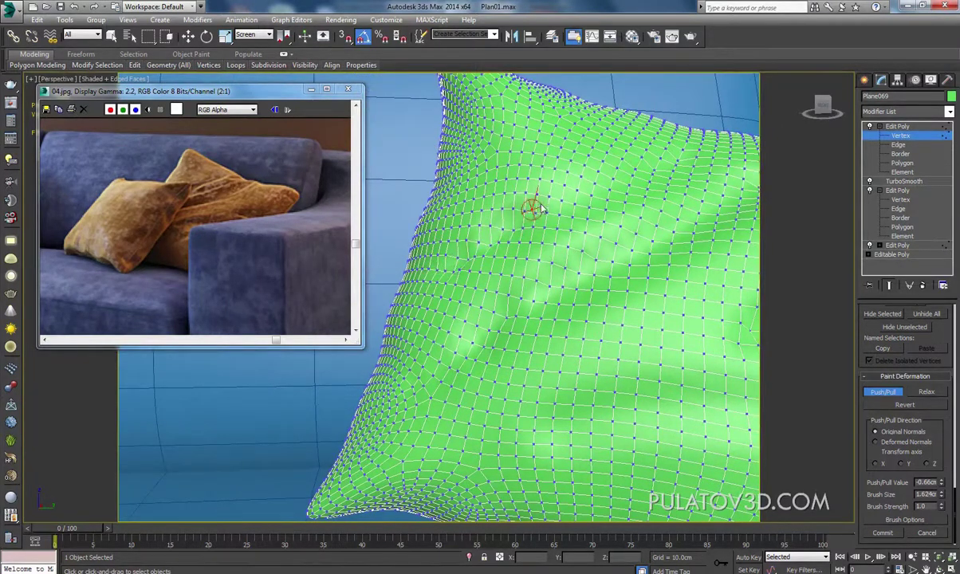
middle_click_drag(507, 301, 463, 325, "alt")
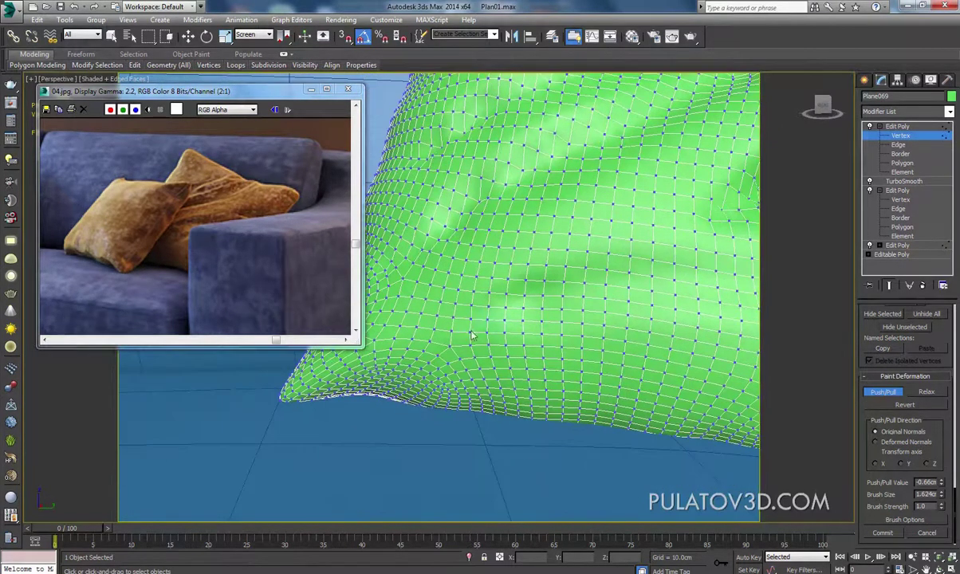
left_click_drag(488, 318, 684, 291)
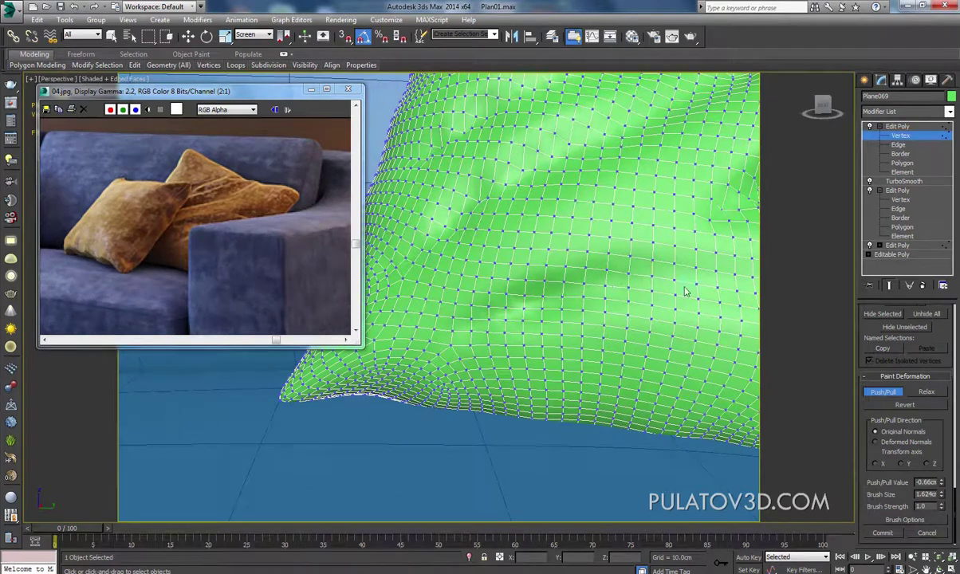
middle_click_drag(684, 291, 470, 311, "alt")
mouse_move(396, 311)
left_mouse_down()
mouse_move(628, 272)
mouse_move(705, 318)
left_mouse_up()
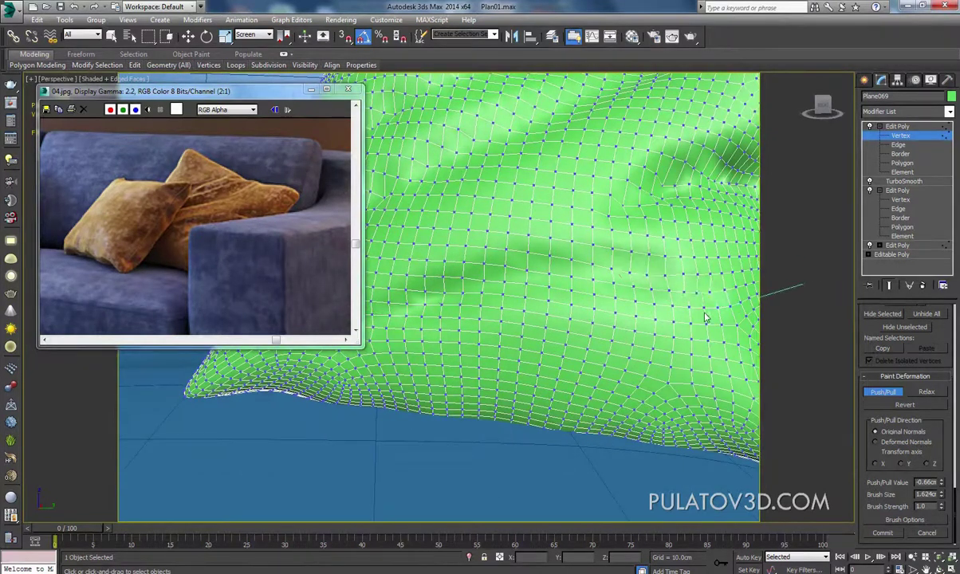
mouse_move(646, 293)
left_mouse_down()
mouse_move(629, 275)
mouse_move(578, 276)
left_mouse_up()
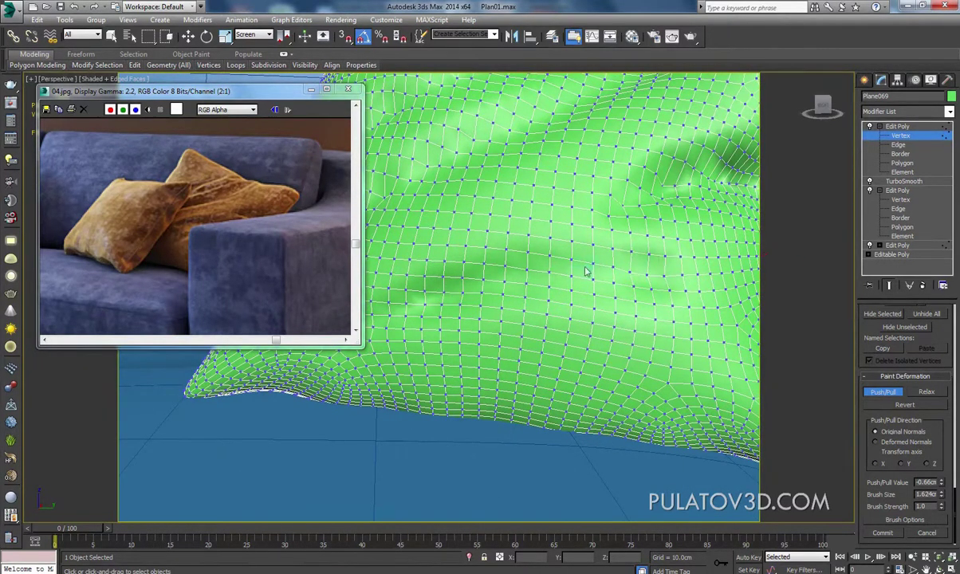
- Orbit and zoom around the dented pillow to review it from several angles
mouse_move(581, 299)
middle_mouse_down()
mouse_move(599, 283)
mouse_move(572, 310)
mouse_move(604, 271)
mouse_move(553, 301)
mouse_move(582, 321)
mouse_move(577, 345)
mouse_move(537, 314)
middle_mouse_up()
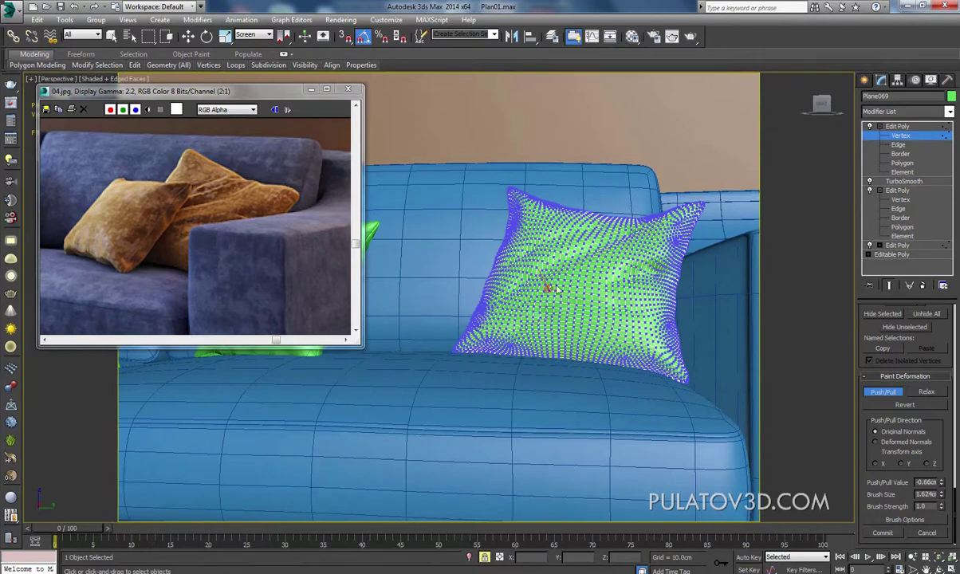
middle_click_drag(556, 260, 567, 270, "alt")
scroll(571, 269, "up", 3)
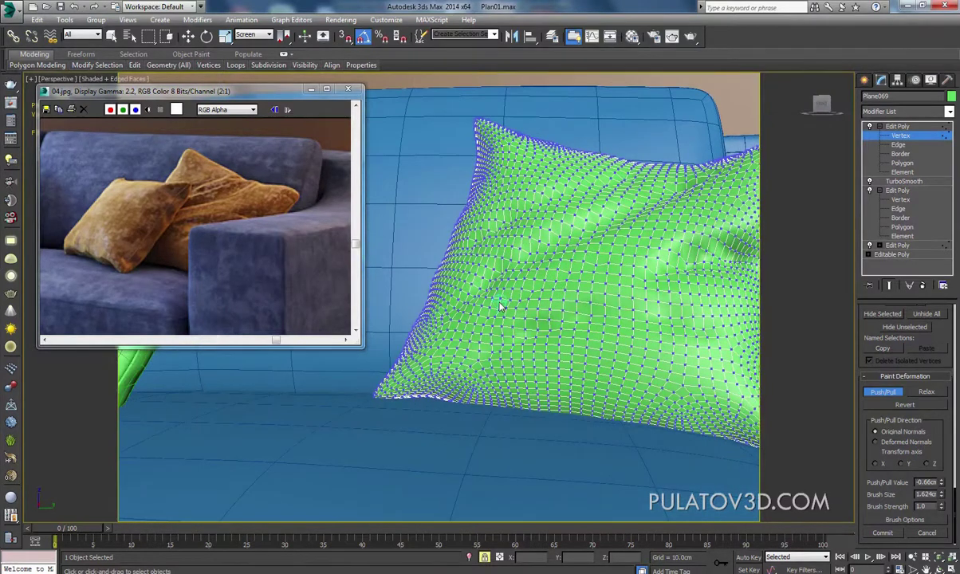
mouse_move(610, 239)
middle_mouse_down("alt")
mouse_move(562, 317)
mouse_move(591, 280)
middle_mouse_up("alt")
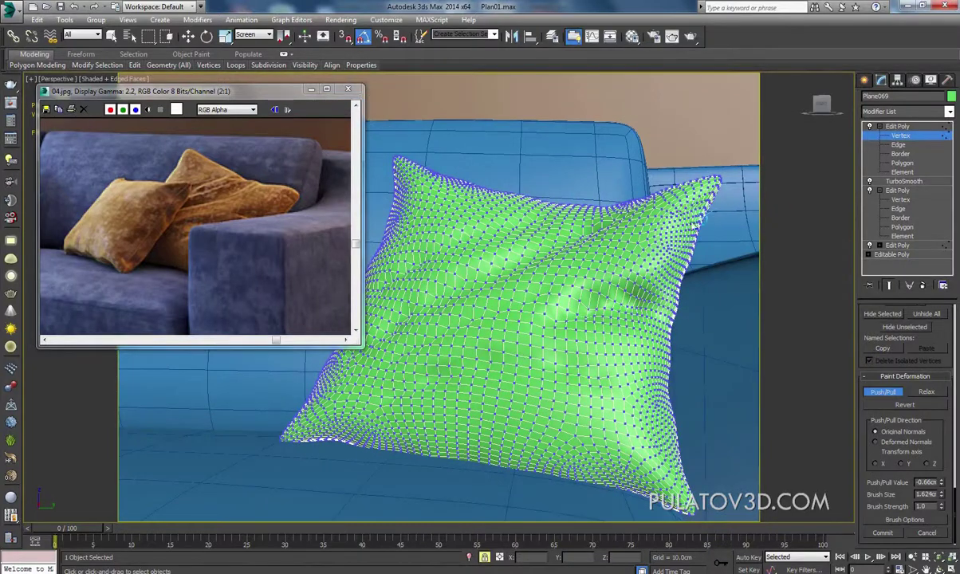
mouse_move(564, 225)
middle_mouse_down("alt")
mouse_move(558, 213)
mouse_move(629, 244)
mouse_move(517, 301)
middle_mouse_up("alt")
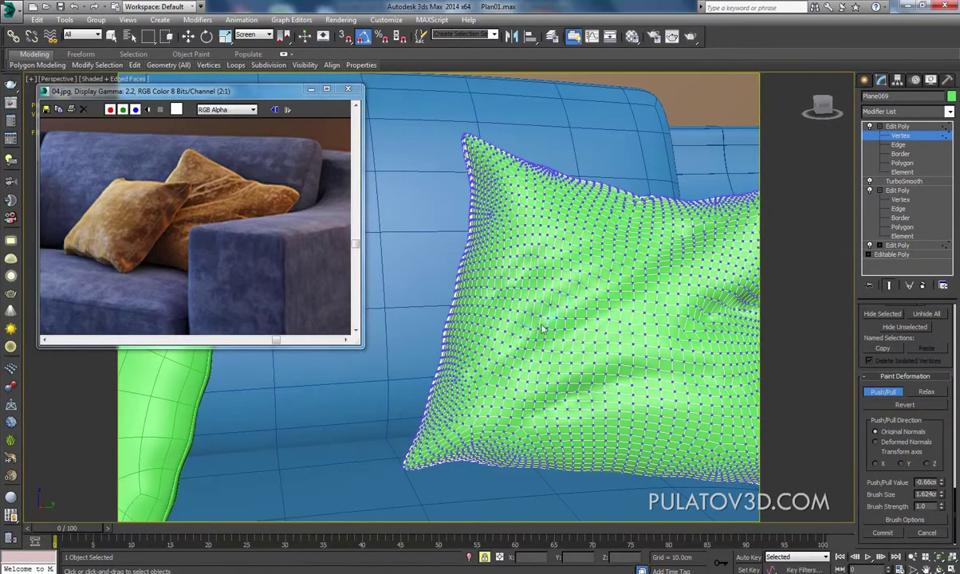
mouse_move(548, 323)
middle_mouse_down("alt")
mouse_move(570, 356)
mouse_move(539, 333)
middle_mouse_up("alt")
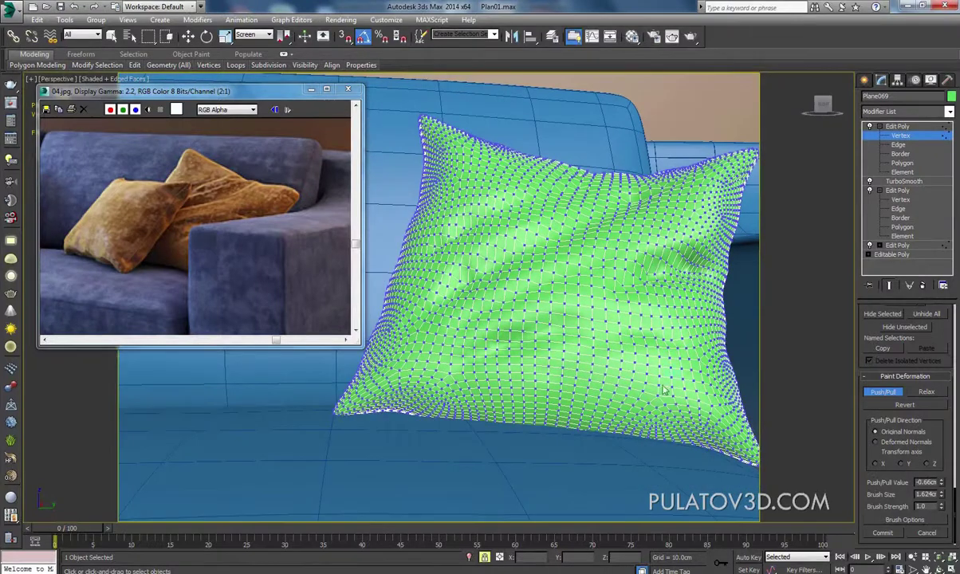
middle_click_drag(394, 267, 452, 280, "alt")
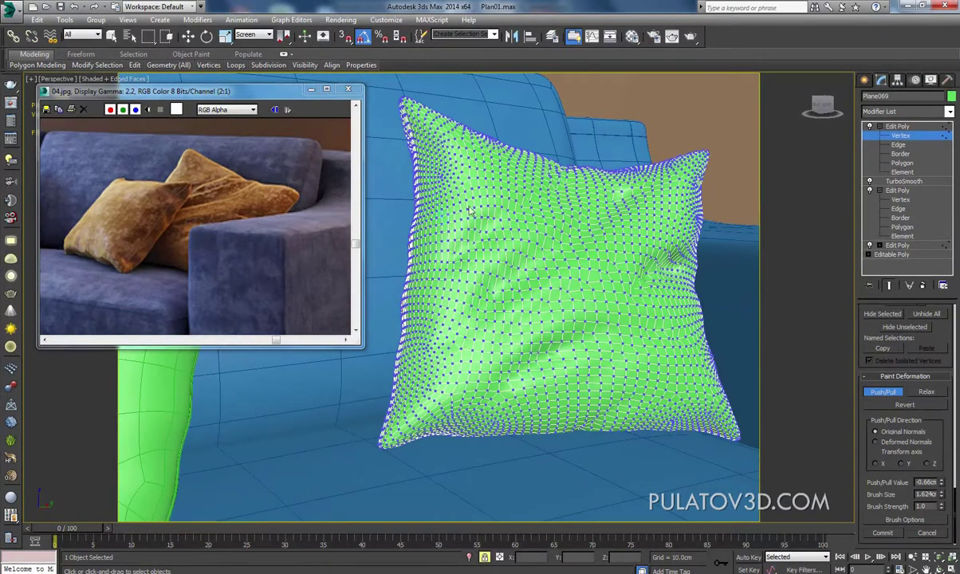
middle_click_drag(469, 211, 510, 223, "alt")
- Add TurboSmooth on top of the pillow's stack and switch to Select and Move
left_click(897, 126)
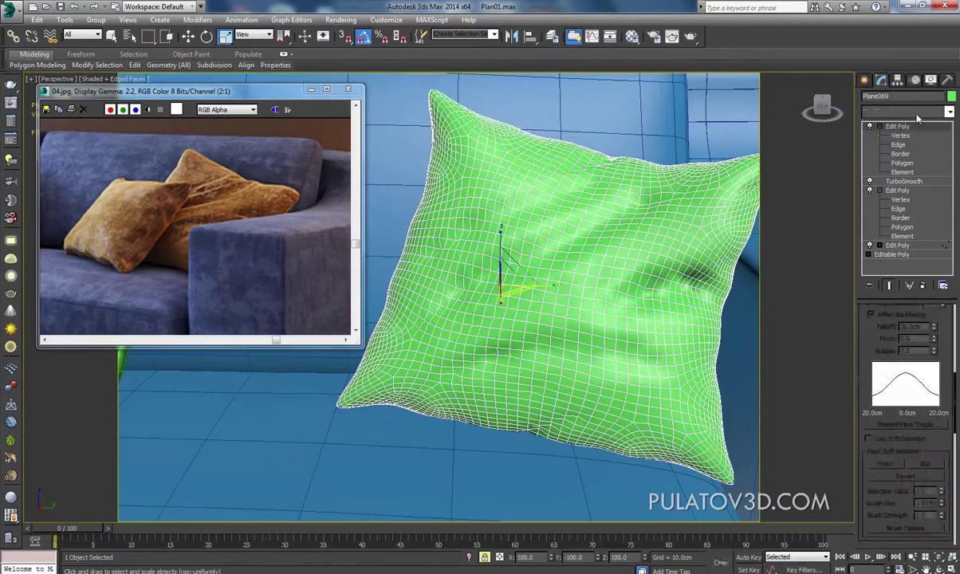
left_click(906, 112)
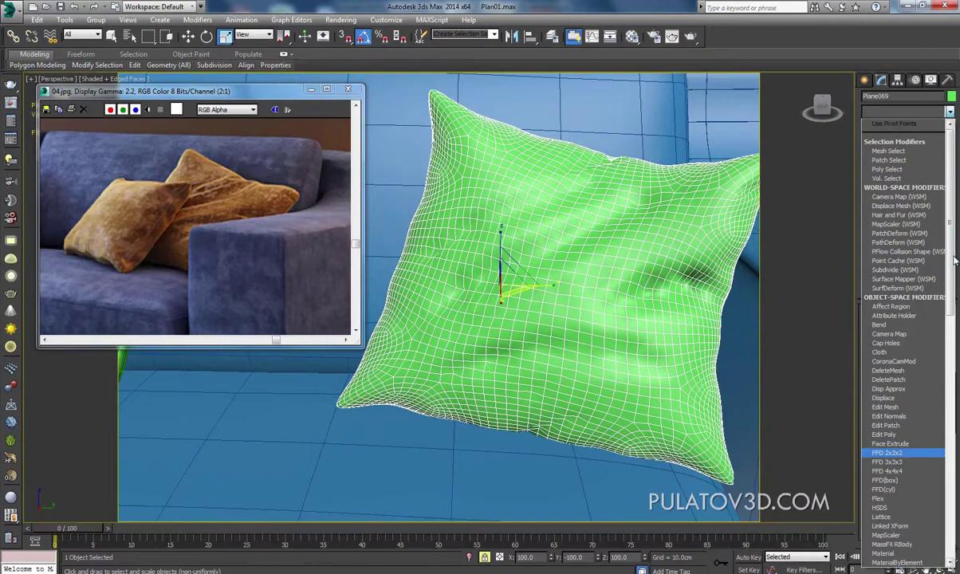
scroll(955, 260, "down", 10)
left_click(893, 458)
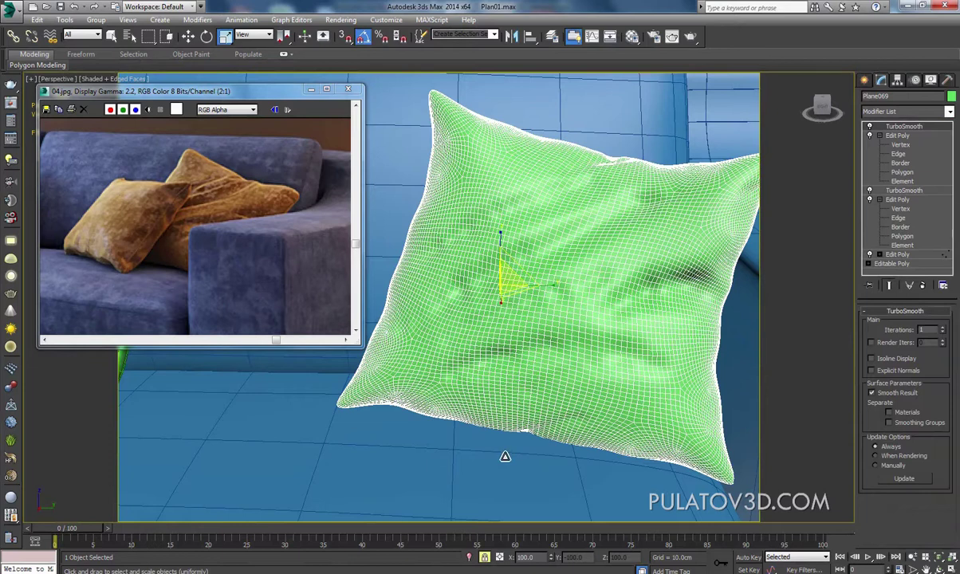
left_click(188, 36)
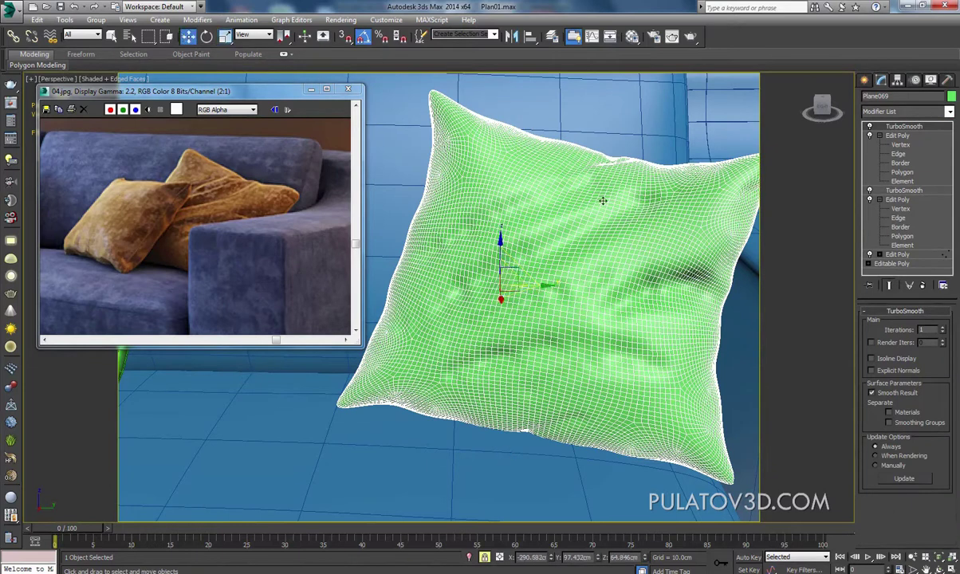
left_click(868, 80)
scroll(606, 112, "down", 4)
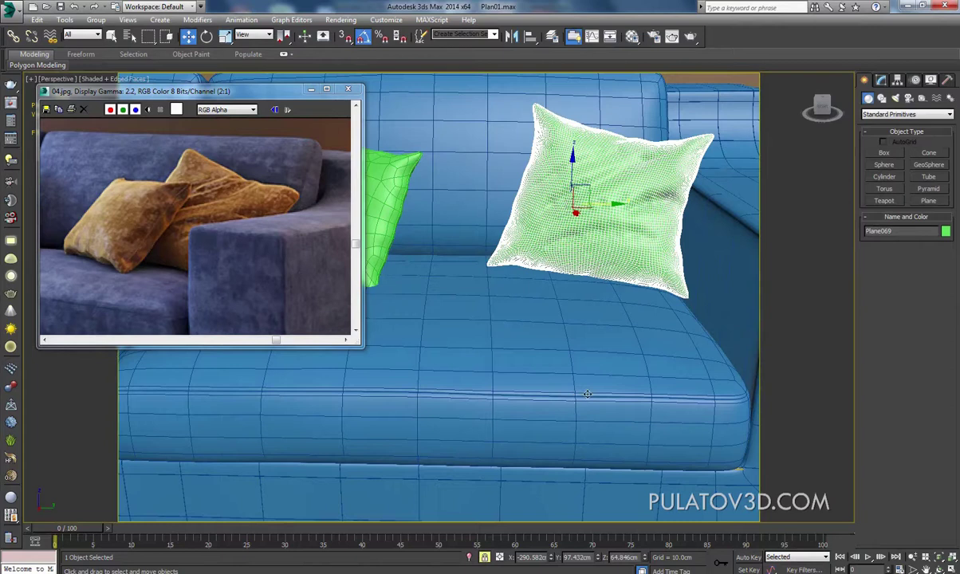
mouse_move(641, 324)
middle_mouse_down("alt")
mouse_move(561, 337)
mouse_move(545, 367)
middle_mouse_up("alt")
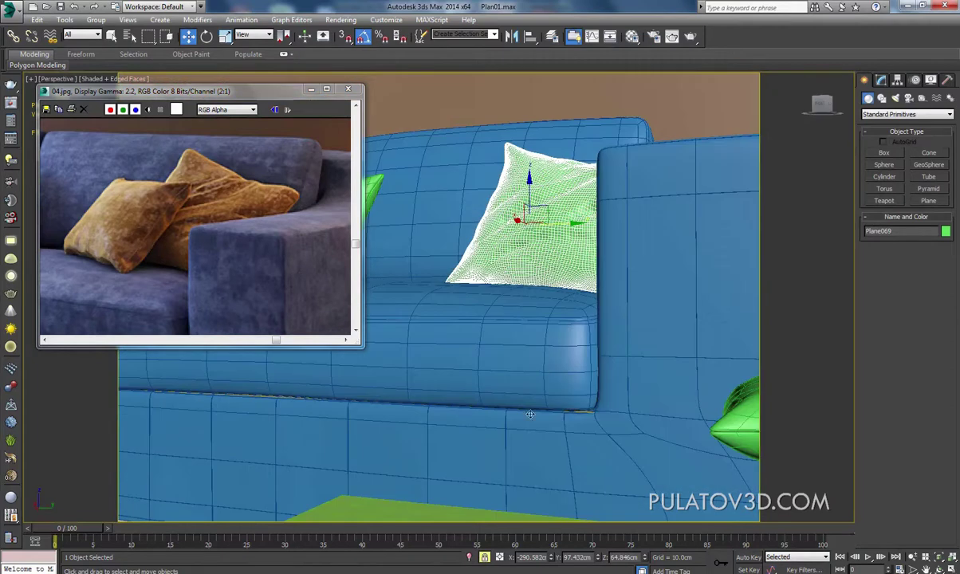
- Save the scene and reopen Plan01.max from Recent Documents
key("ctrl+s")
left_click(9, 8)
left_click(102, 69)
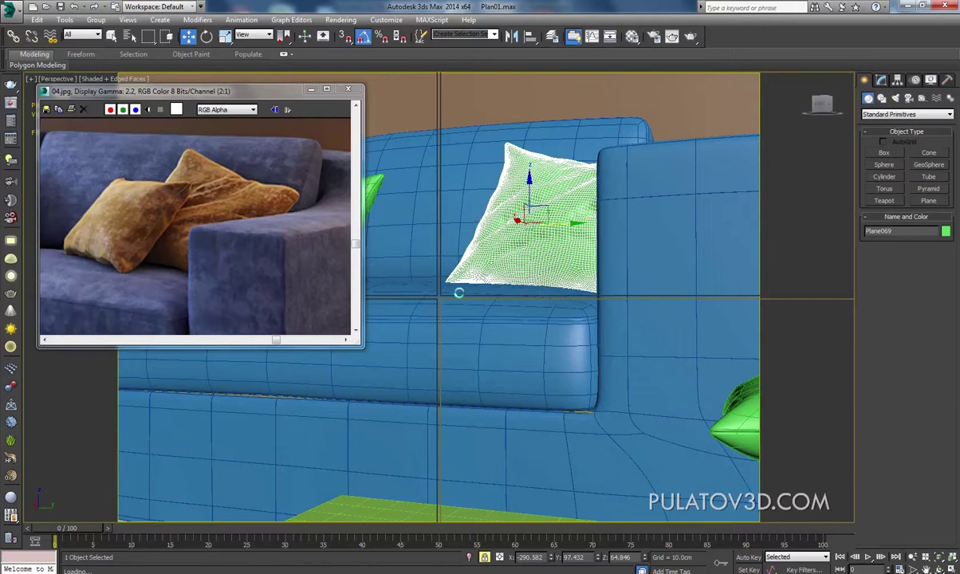
left_click(495, 311)
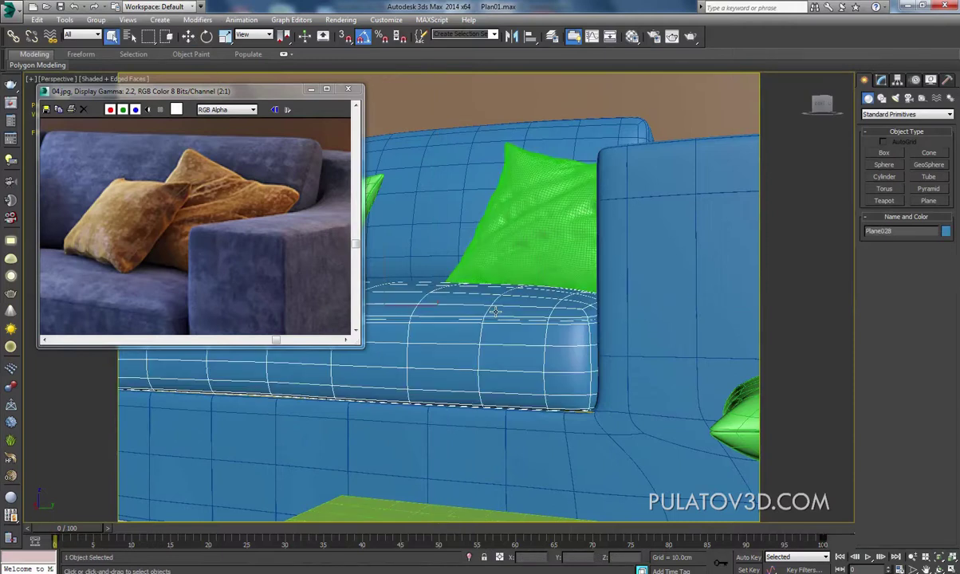
- Turn off Edged Faces with F4, zoom onto the dented green pillow, and select it
left_click(504, 413)
key("F4")
scroll(548, 334, "down", 3)
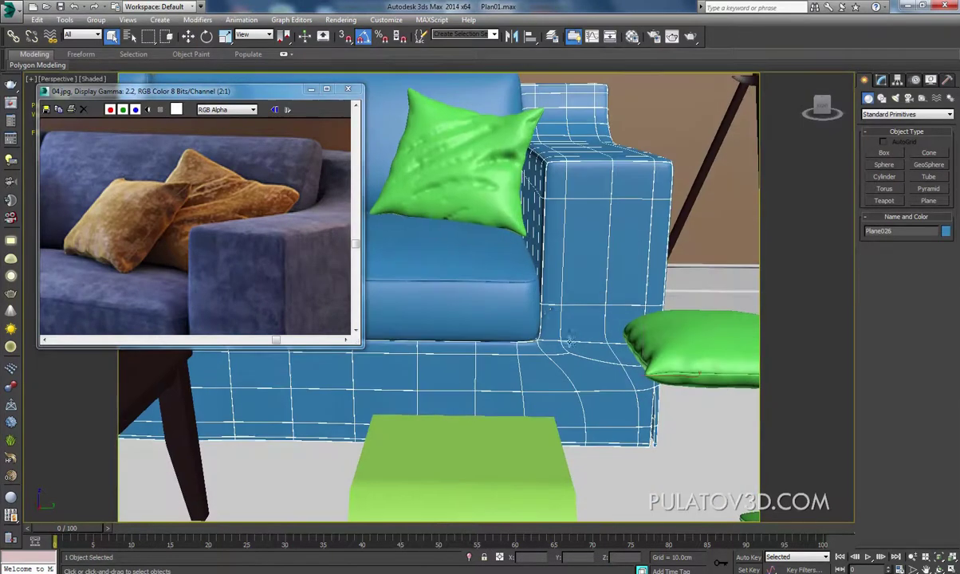
middle_click_drag(514, 291, 472, 193, "alt")
scroll(490, 237, "up", 5)
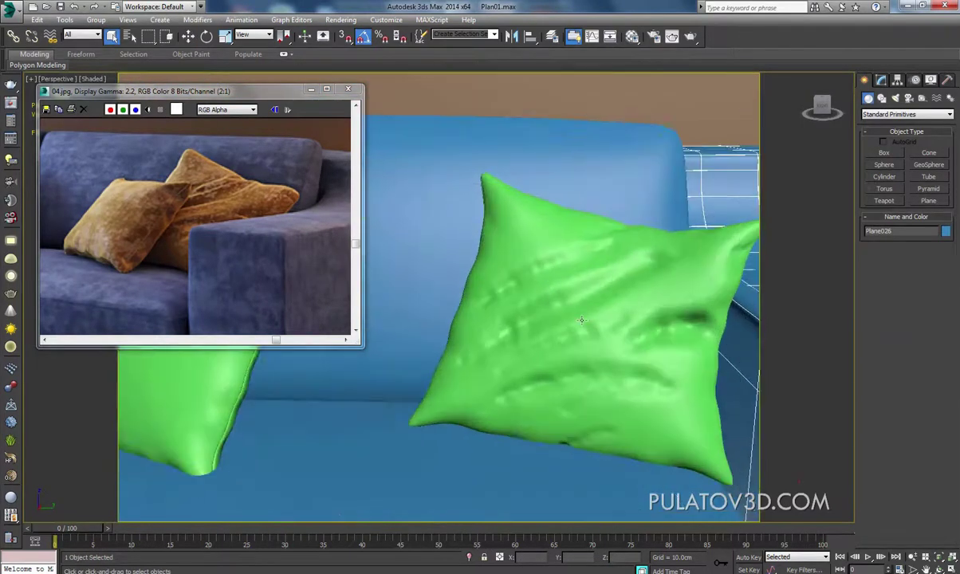
middle_click_drag(581, 320, 540, 250, "alt")
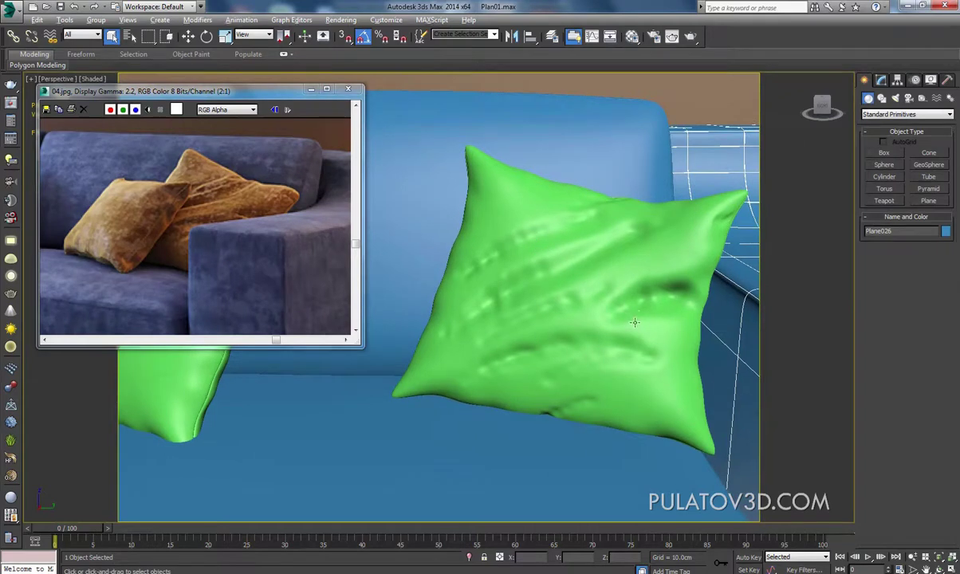
middle_click_drag(635, 322, 507, 242, "alt")
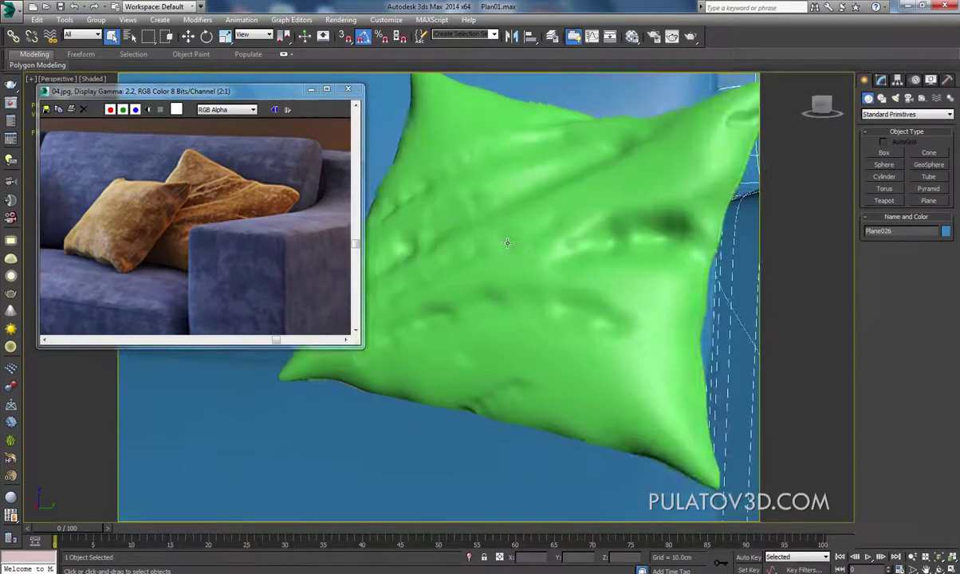
left_click(507, 243)
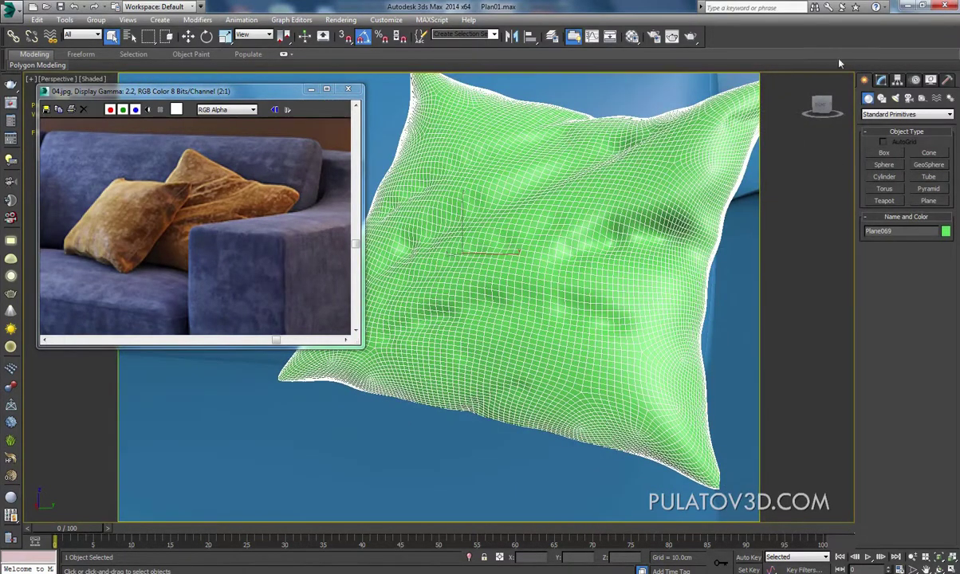
left_click(881, 80)
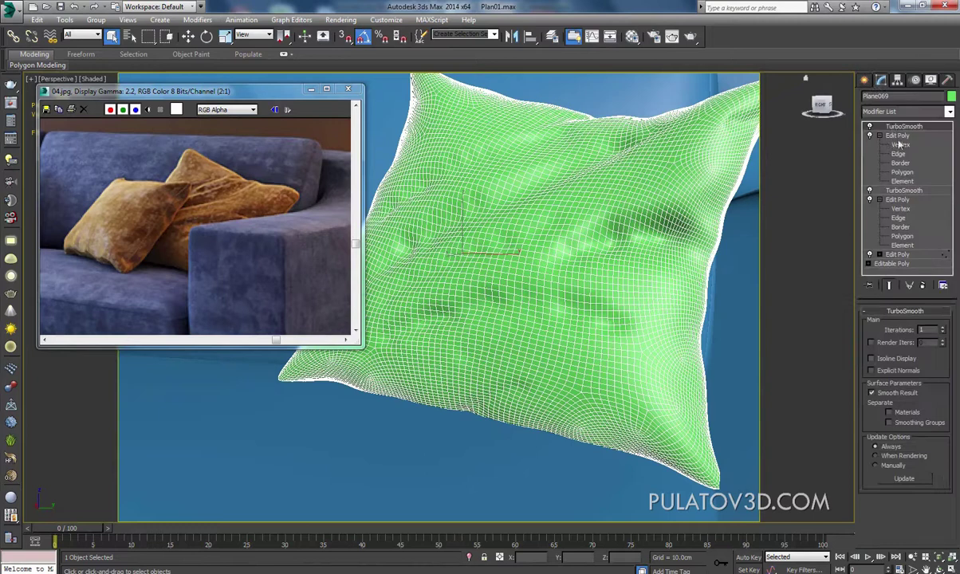
- Select the Edit Poly layer, switch Paint Deformation to Relax, and shrink the brush to about 11cm
left_click(902, 181)
scroll(873, 454, "down", 5)
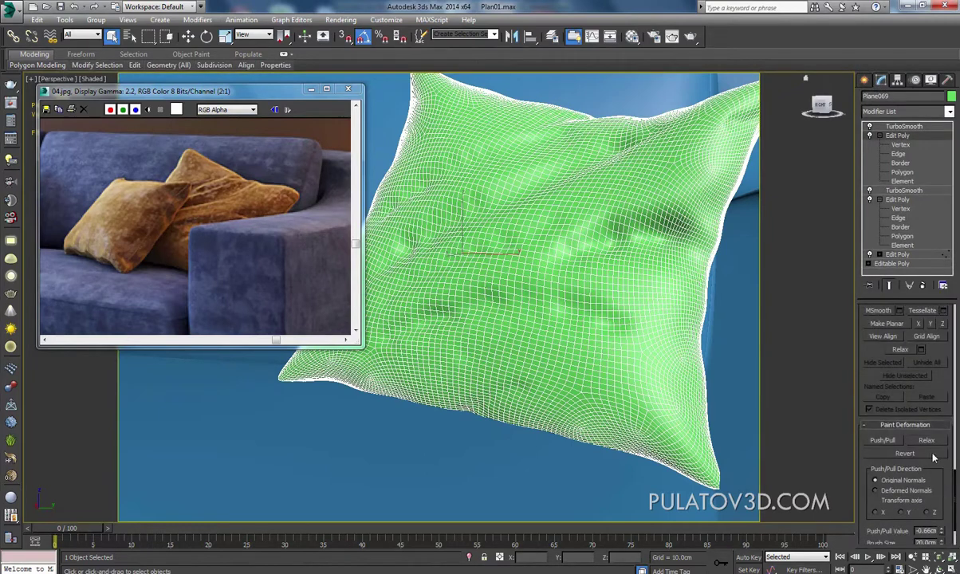
scroll(944, 486, "down", 2)
left_click(926, 389)
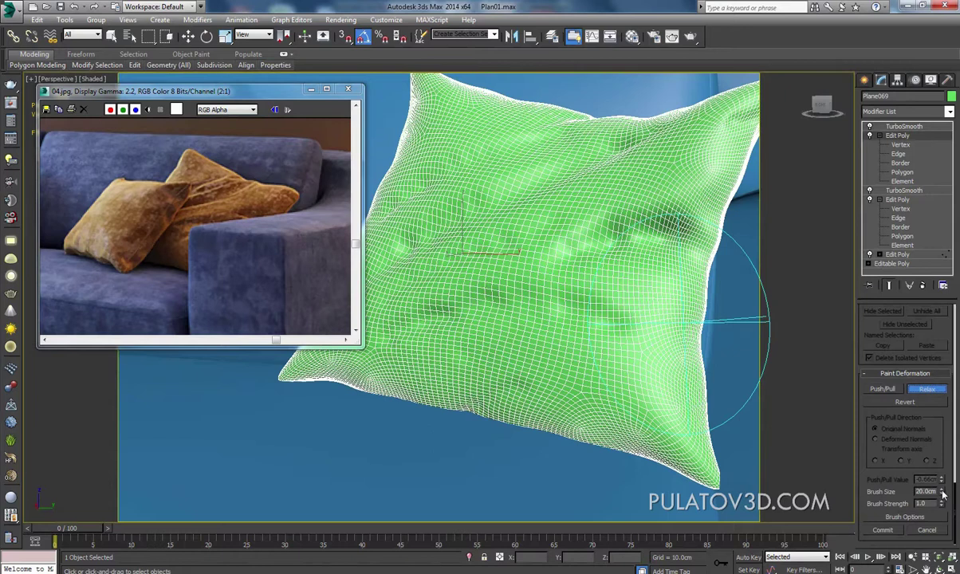
left_click_drag(943, 494, 943, 517)
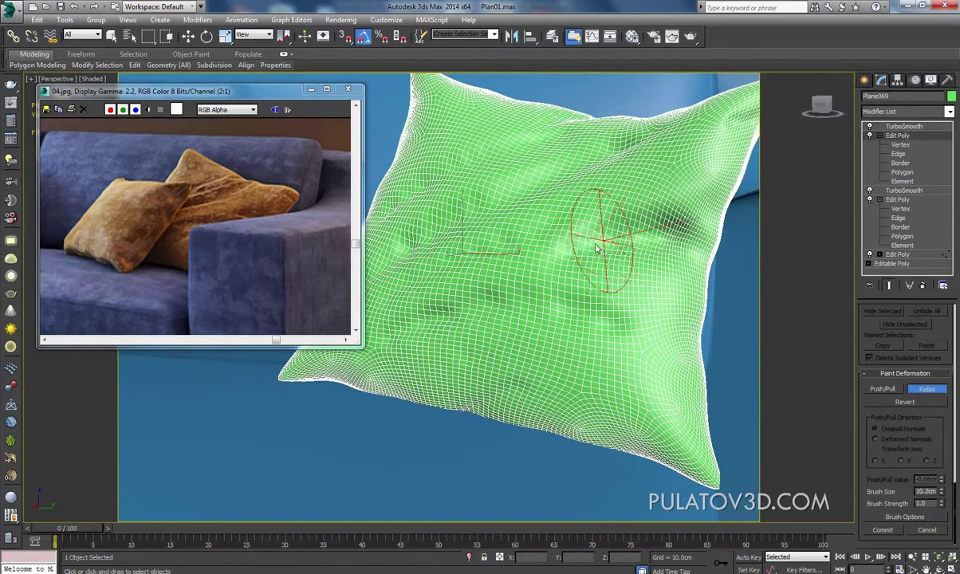
- Relax the wrinkles on the pillow's left side and centre, then reduce brush size to 2.754cm
mouse_move(541, 281)
middle_mouse_down()
mouse_move(547, 287)
mouse_move(495, 237)
middle_mouse_up()
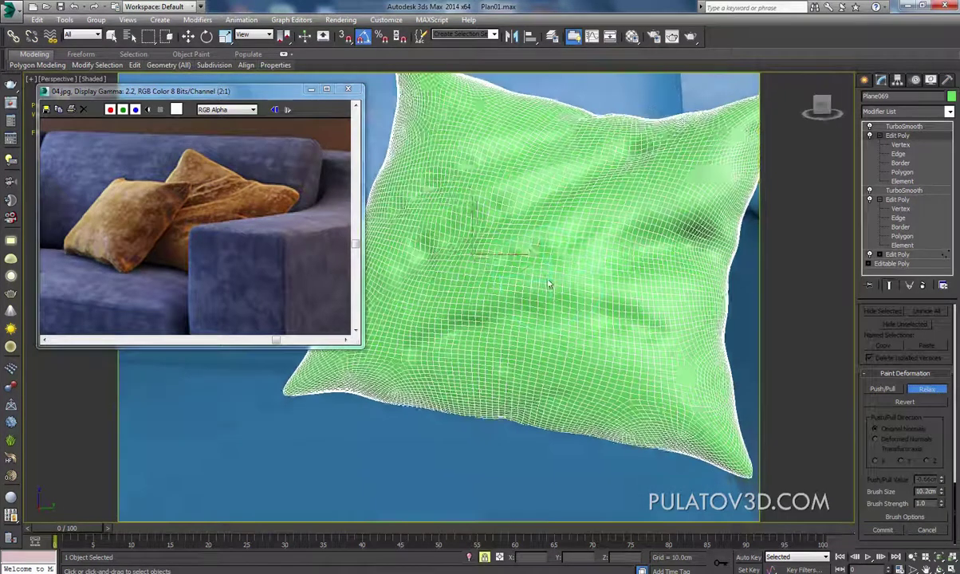
left_click_drag(494, 237, 439, 257)
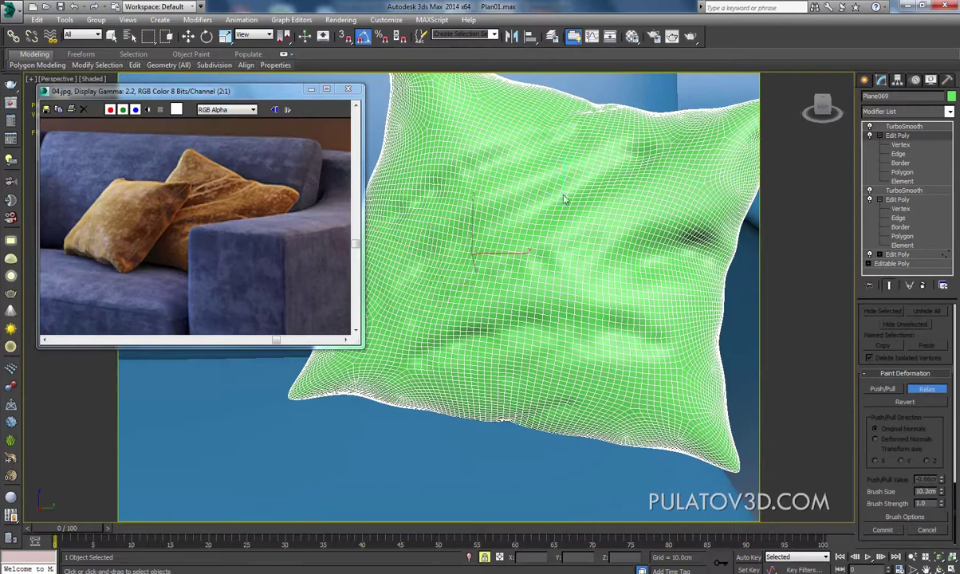
left_click_drag(523, 160, 491, 271)
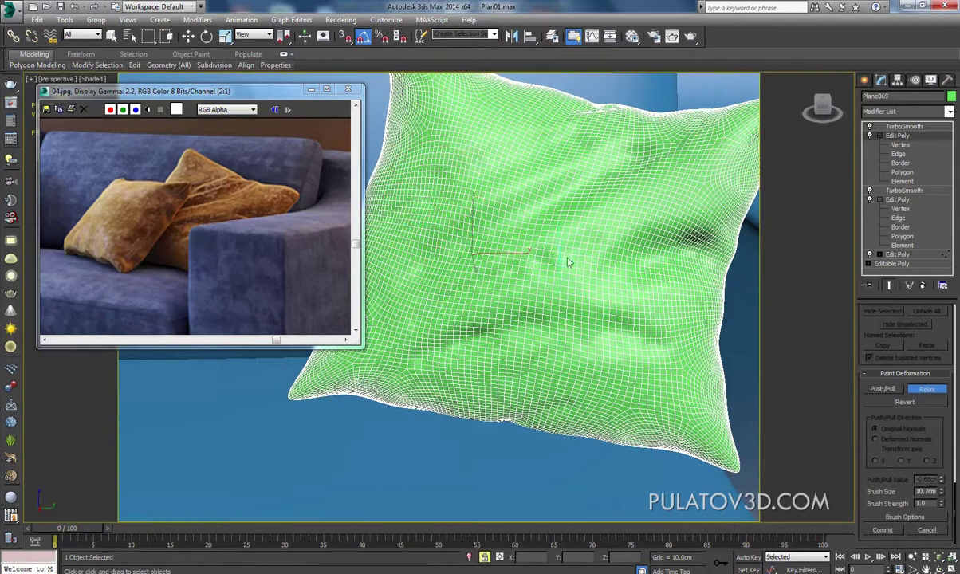
left_click_drag(496, 345, 668, 353)
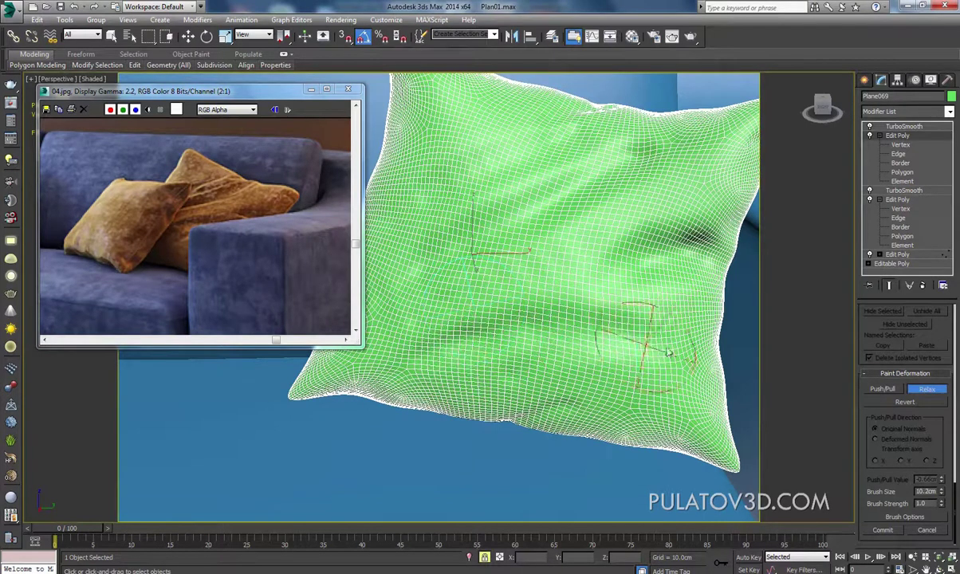
middle_click_drag(599, 271, 636, 268, "alt")
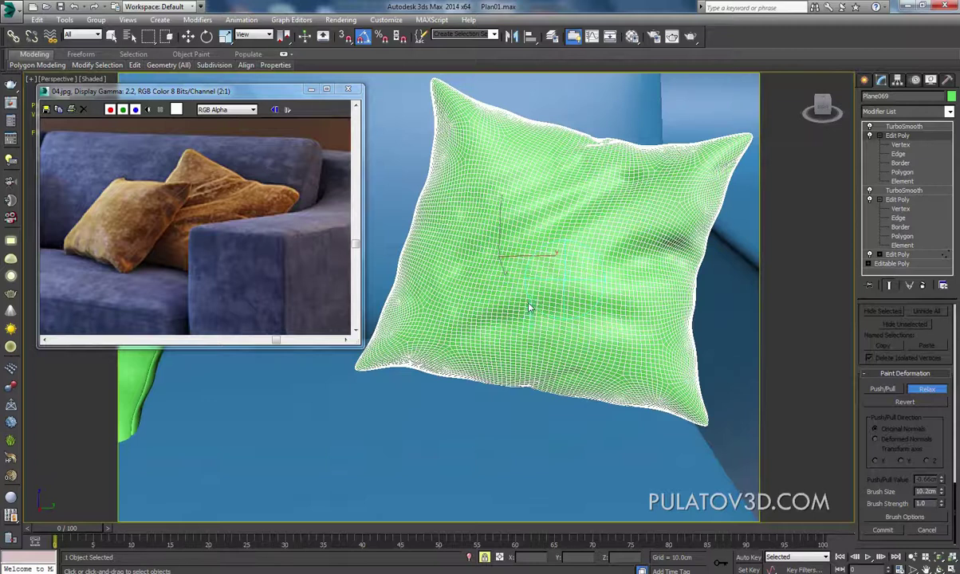
middle_click_drag(528, 307, 558, 295, "alt")
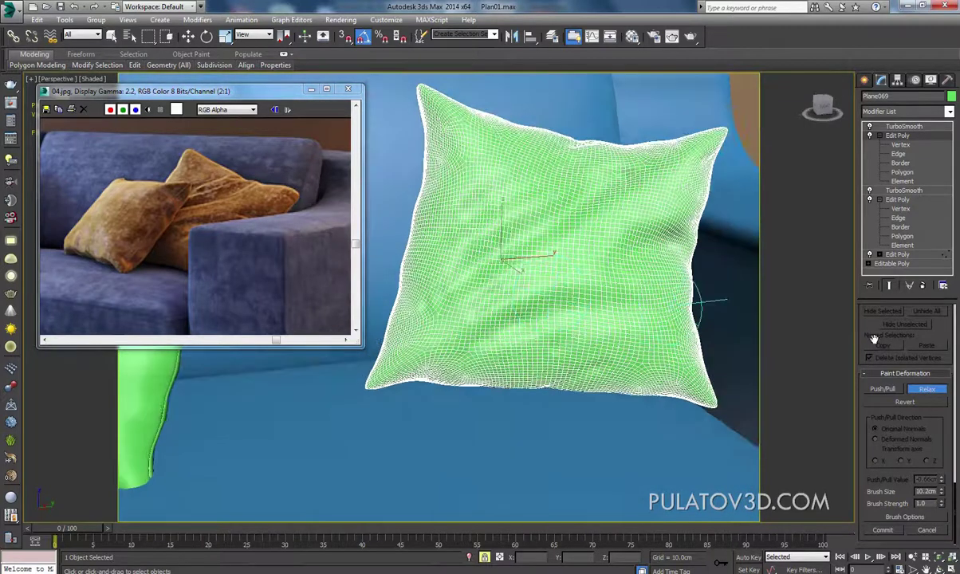
left_click_drag(942, 495, 942, 504)
- Relax the crease near the pillow's top and the bumps below, orbiting to check
middle_click_drag(634, 162, 601, 190, "alt")
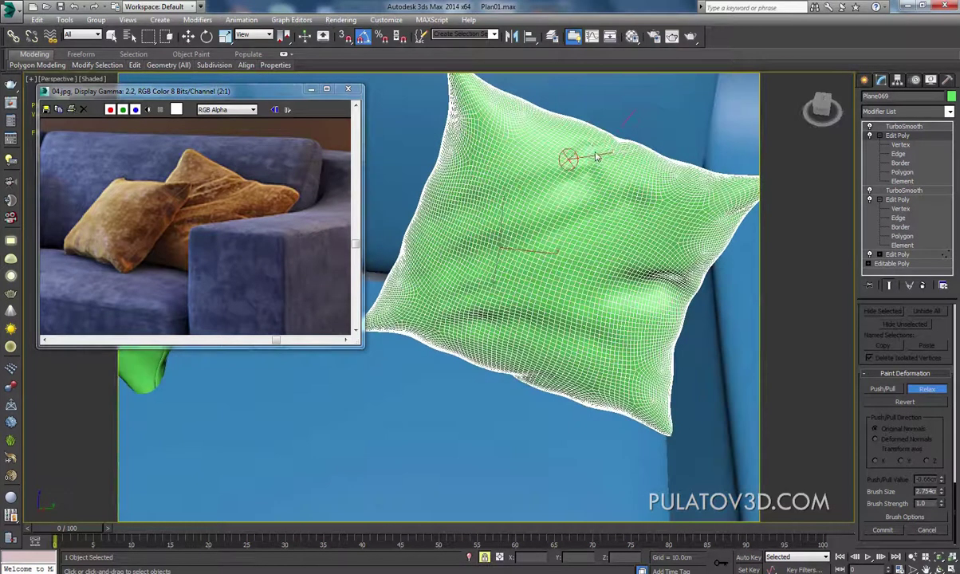
middle_click_drag(563, 251, 641, 247, "alt")
left_click_drag(641, 247, 549, 304)
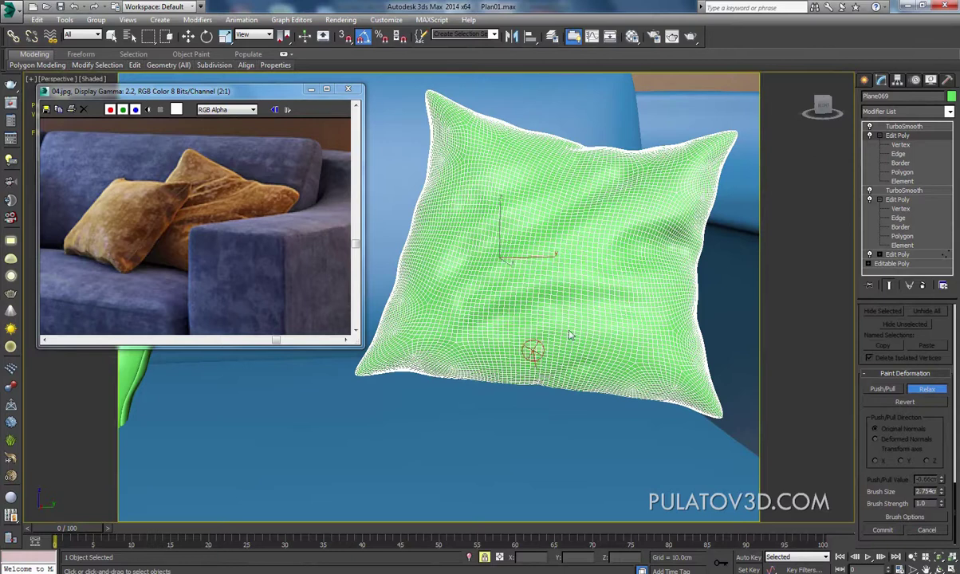
left_click_drag(569, 335, 610, 357)
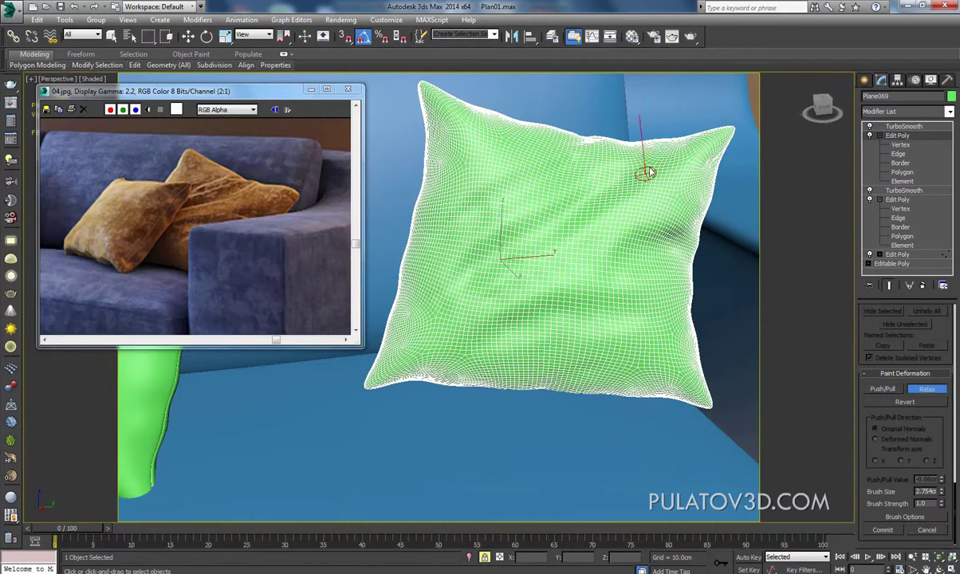
mouse_move(606, 168)
middle_mouse_down("alt")
mouse_move(579, 203)
mouse_move(600, 175)
mouse_move(388, 248)
middle_mouse_up("alt")
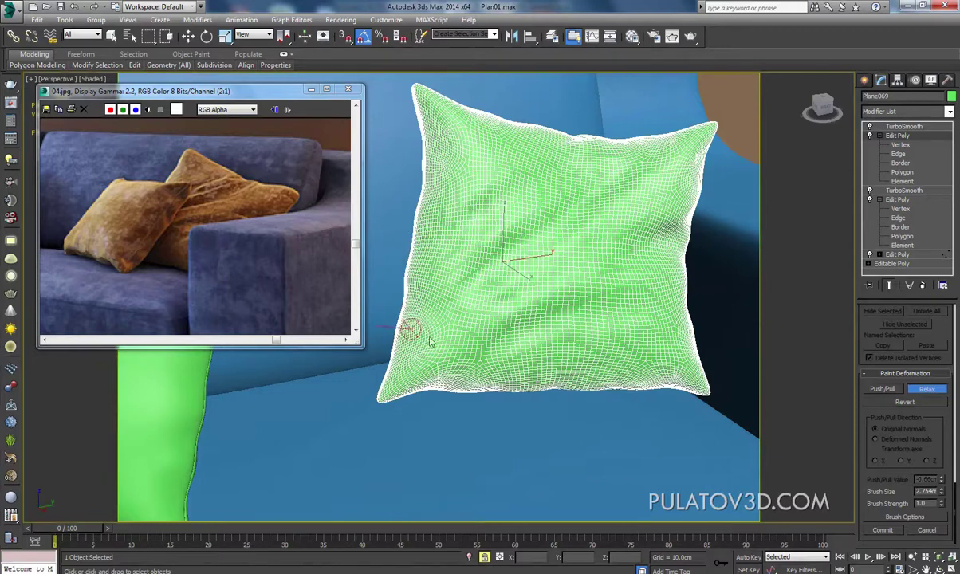
mouse_move(481, 289)
middle_mouse_down("alt")
mouse_move(427, 271)
mouse_move(537, 279)
middle_mouse_up("alt")
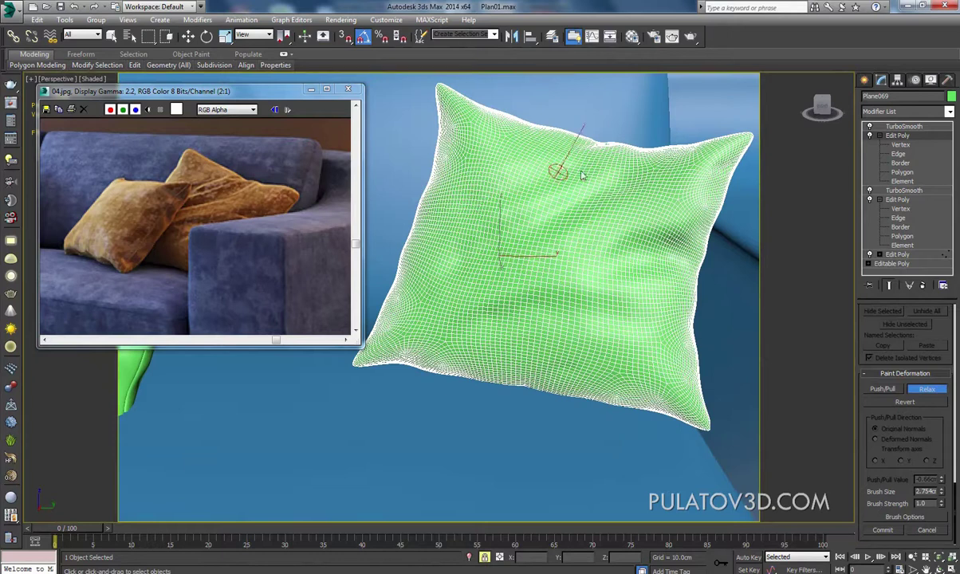
mouse_move(568, 168)
middle_mouse_down("alt")
mouse_move(568, 221)
mouse_move(498, 281)
middle_mouse_up("alt")
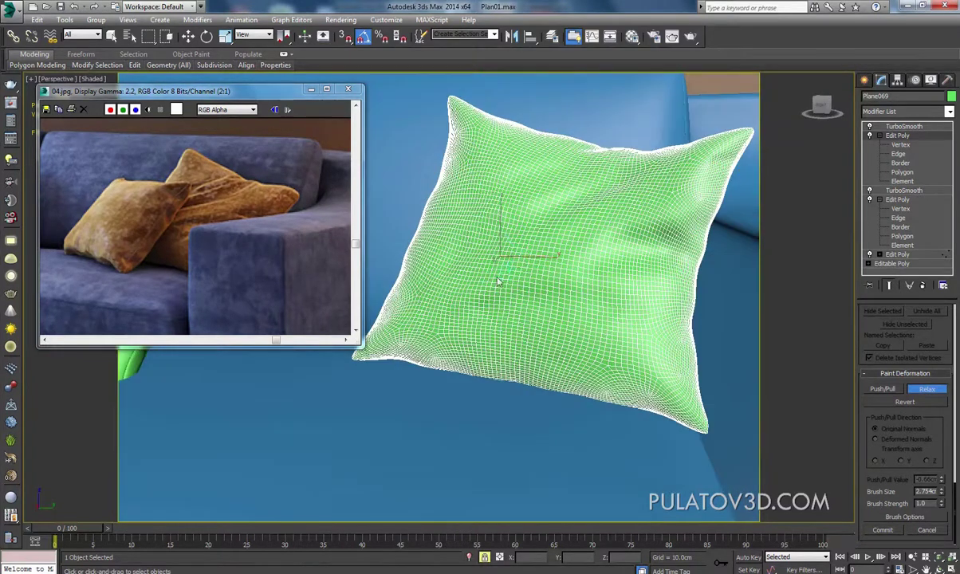
mouse_move(631, 263)
middle_mouse_down("alt")
mouse_move(574, 239)
mouse_move(530, 275)
mouse_move(558, 293)
middle_mouse_up("alt")
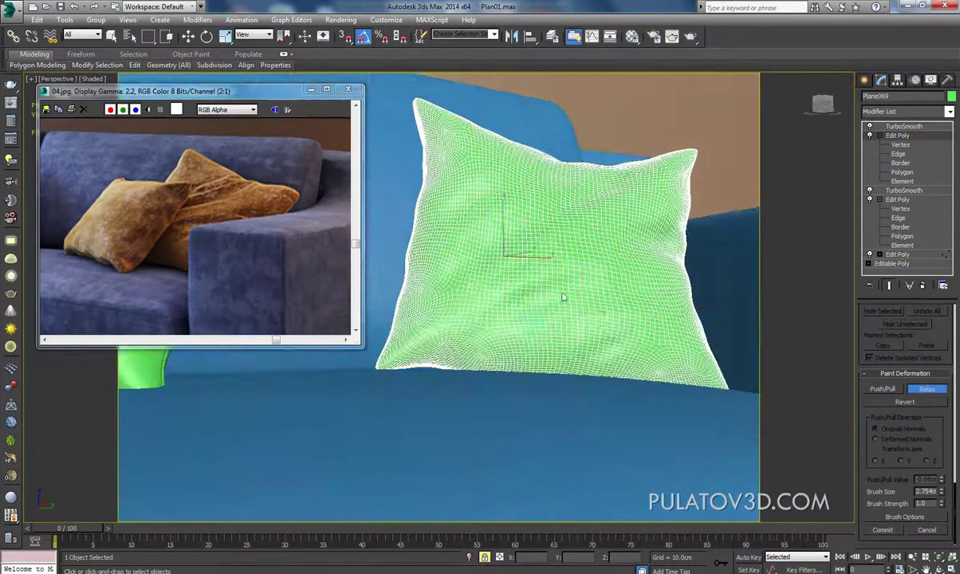
middle_click_drag(484, 337, 606, 200, "alt")
- Exit Paint Deformation, switch to Select and Move, and turn Edged Faces back on
key("q")
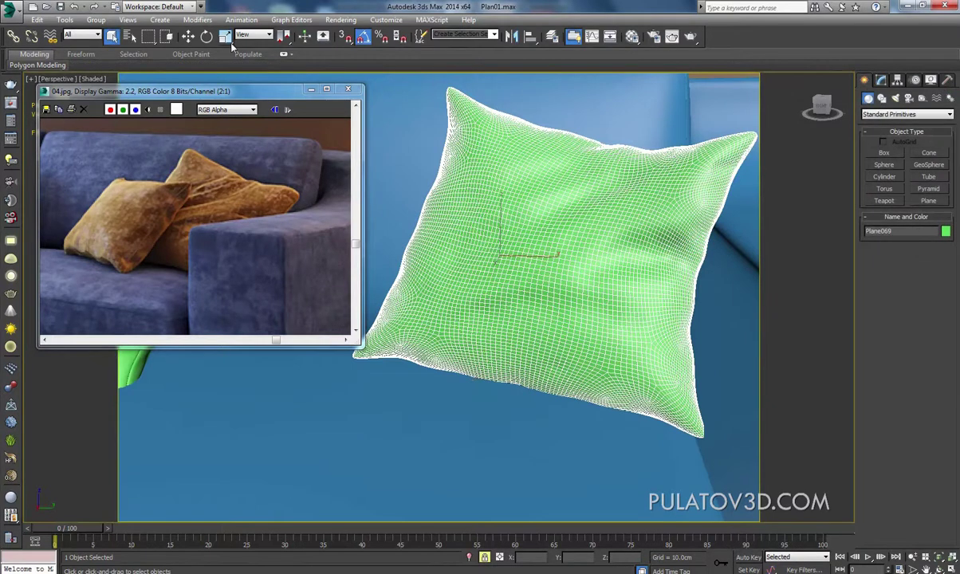
left_click(194, 39)
key("F4")
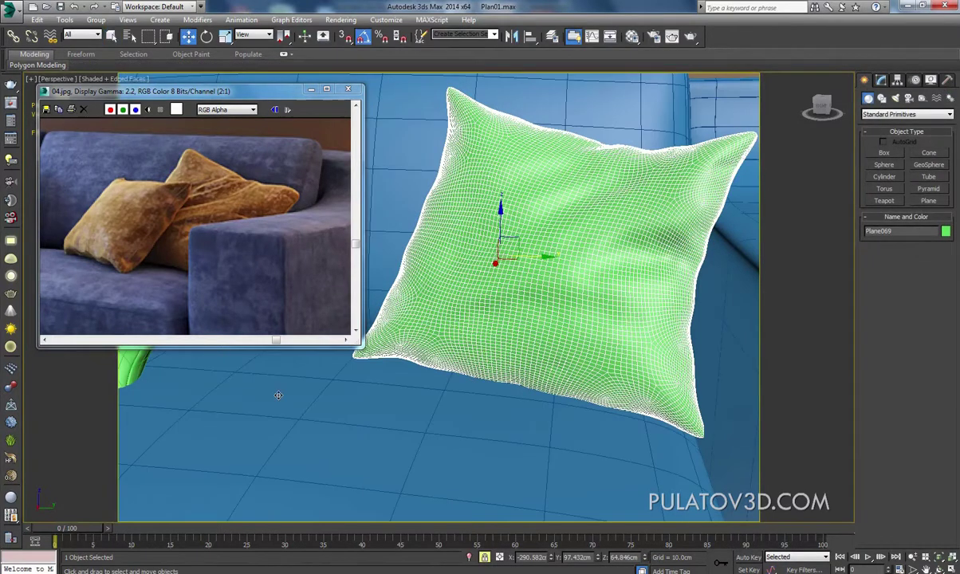
key("F4")
key("F4")
- Save the sofa scene over the existing Plan02.max, confirming the replacement
scroll(367, 390, "down", 5)
scroll(454, 318, "down", 2)
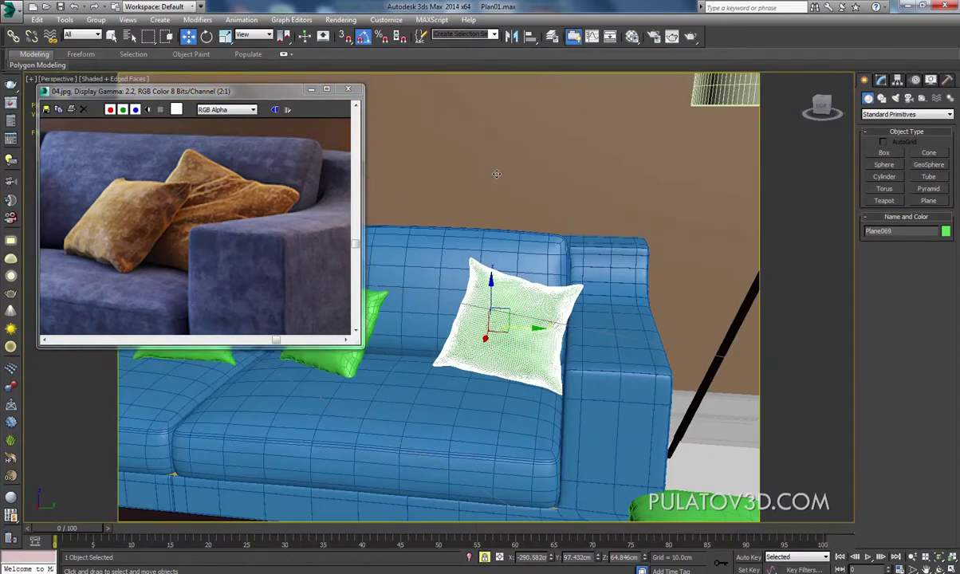
key("ctrl+s")
left_click(11, 11)
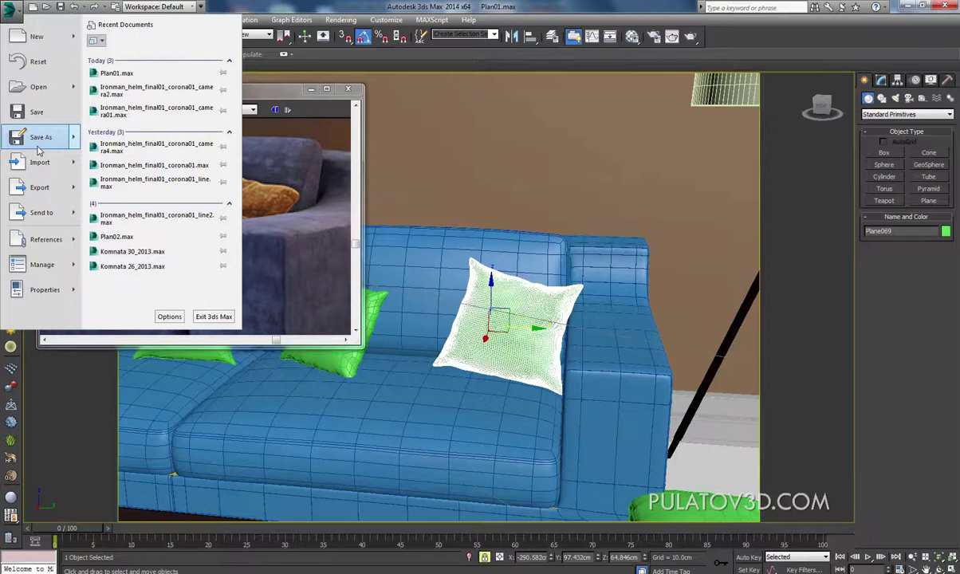
left_click(36, 137)
double_click(581, 157)
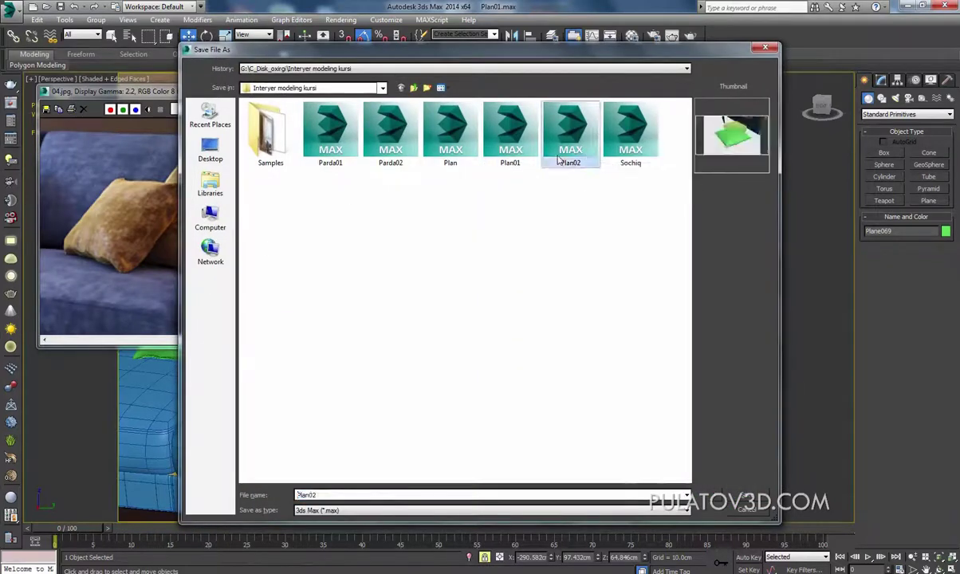
left_click(524, 333)
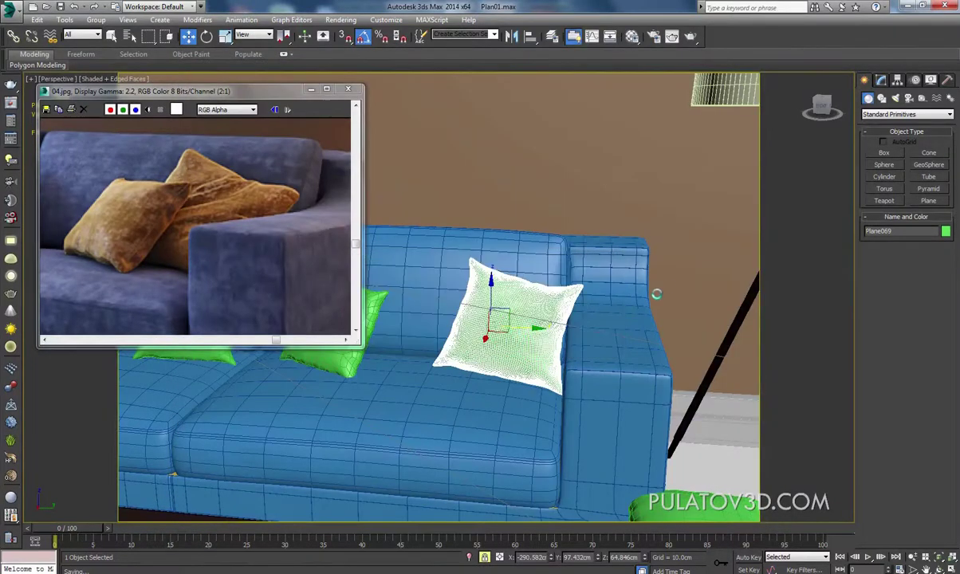
- Reopen Plan02.max from Recent Documents and clear the pillow selection
left_click(9, 8)
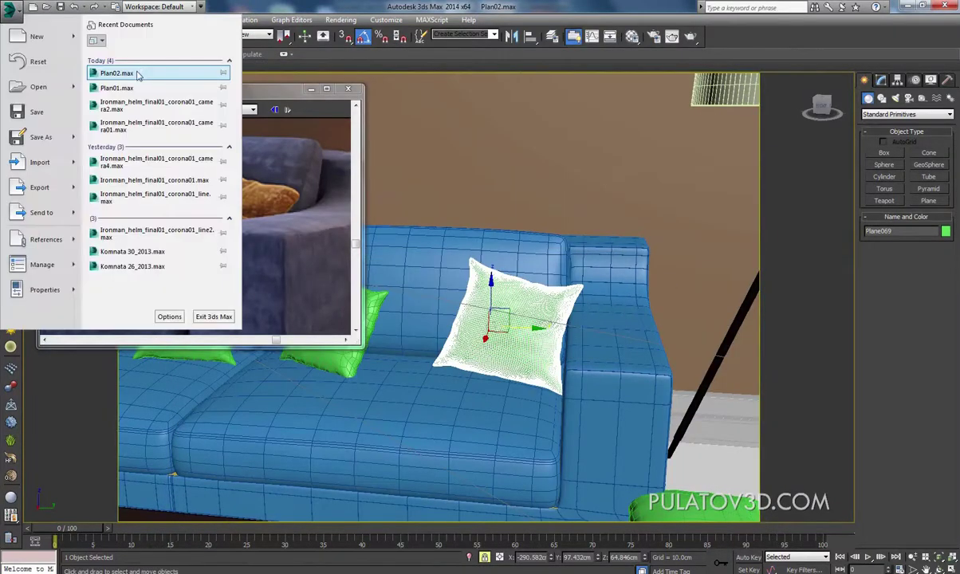
left_click(143, 128)
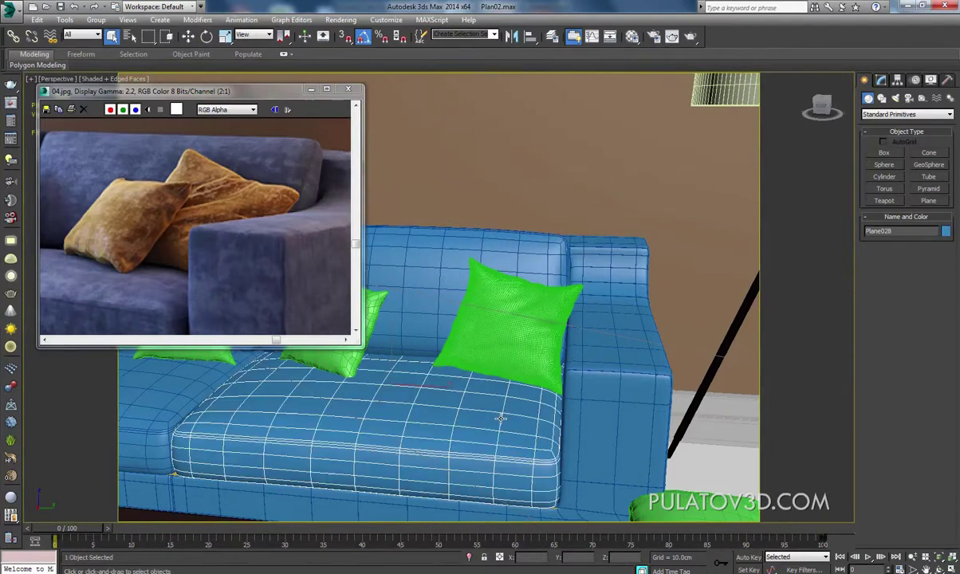
left_click(695, 410)
- Switch to Shaded view, zoom in, and put the middle pillow's Edit Poly at Polygon level
key("F4")
mouse_move(632, 375)
middle_mouse_down("alt")
mouse_move(632, 317)
mouse_move(660, 305)
mouse_move(633, 312)
mouse_move(605, 303)
middle_mouse_up("alt")
scroll(604, 296, "up", 5)
scroll(603, 296, "up", 2)
scroll(621, 250, "up", 2)
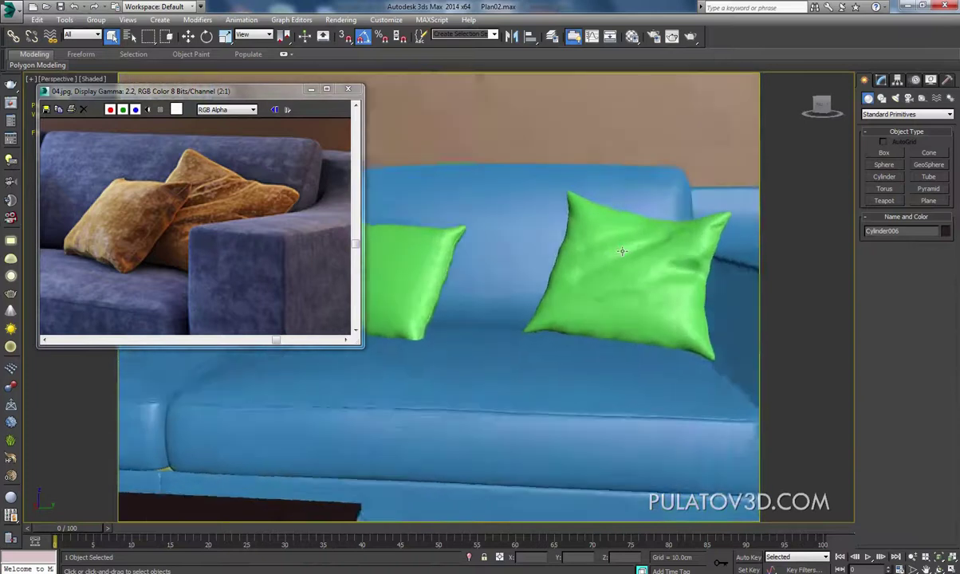
scroll(649, 264, "up", 2)
scroll(649, 264, "up", 2)
scroll(652, 238, "up", 3)
scroll(652, 239, "up", 1)
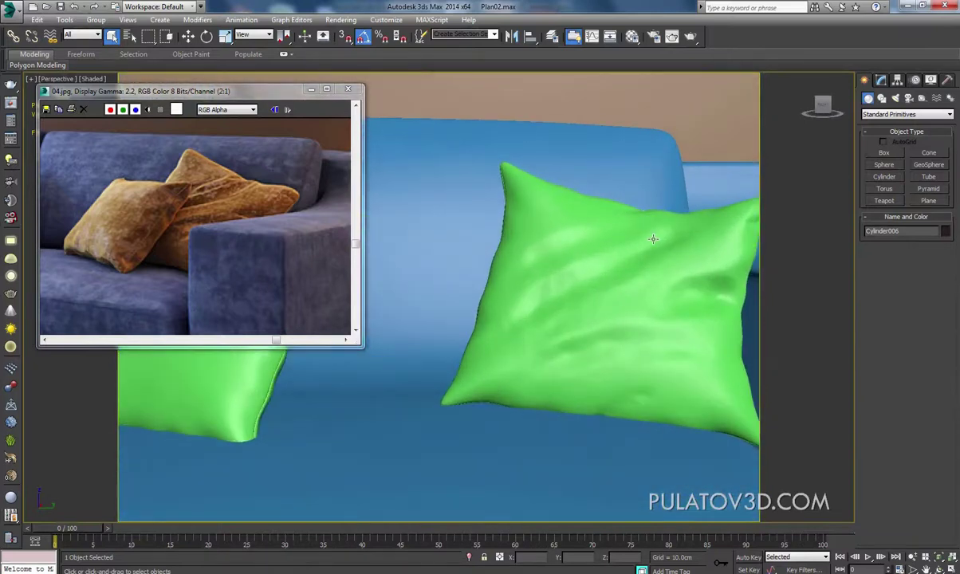
left_click(610, 303)
left_click(881, 81)
left_click(900, 144)
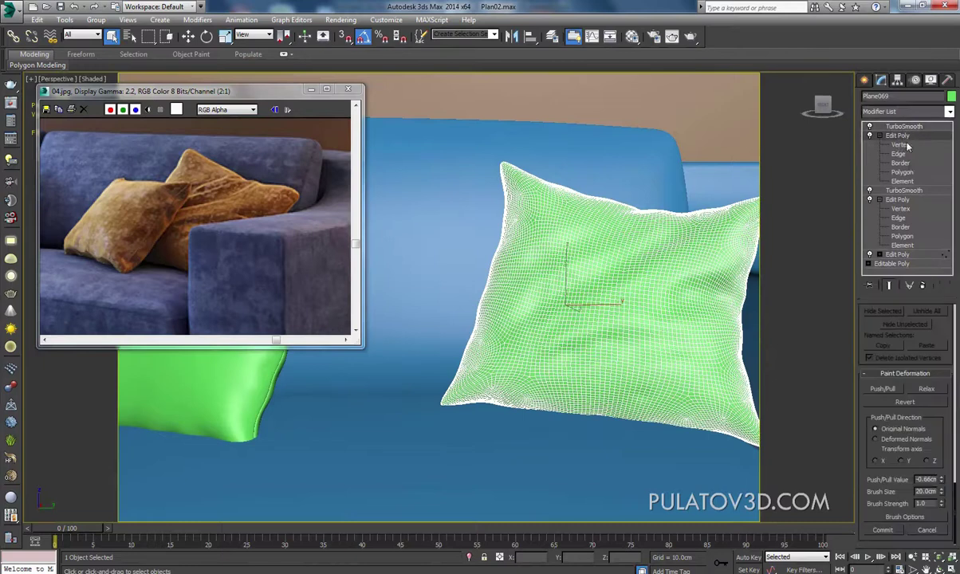
left_click(901, 172)
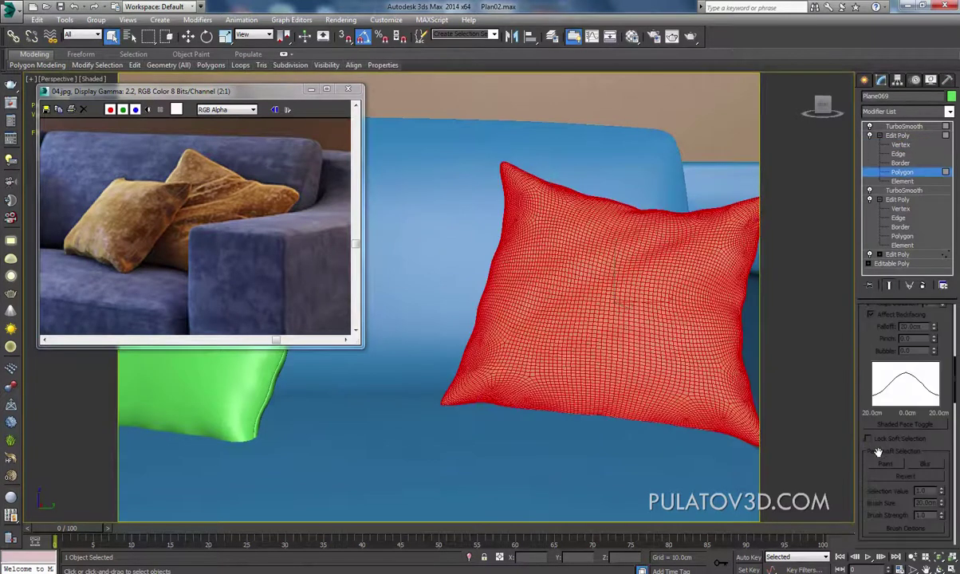
- Turn on Paint Deformation Relax with a smaller brush and relax the pillow's surface
scroll(877, 452, "down", 5)
left_click_drag(951, 426, 947, 136)
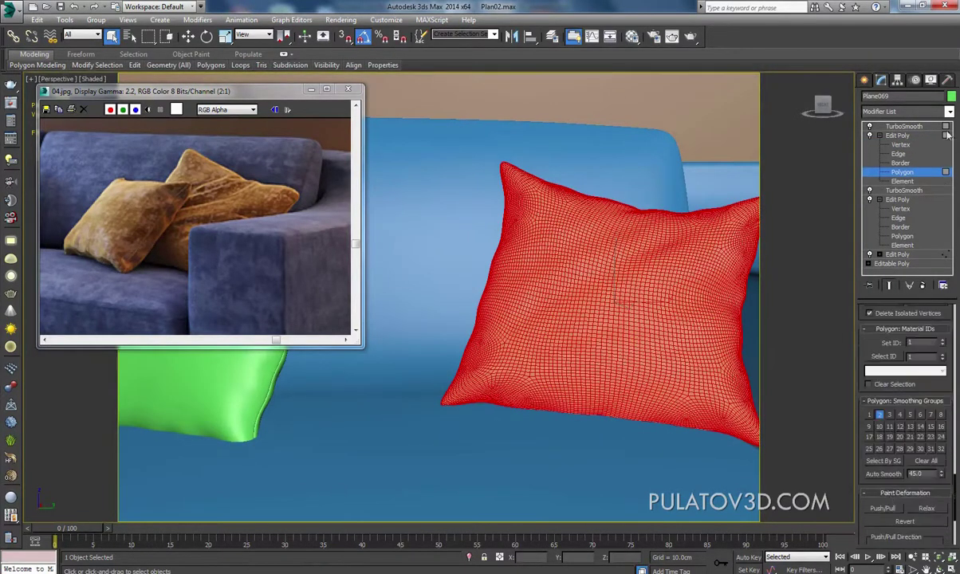
left_click(928, 512)
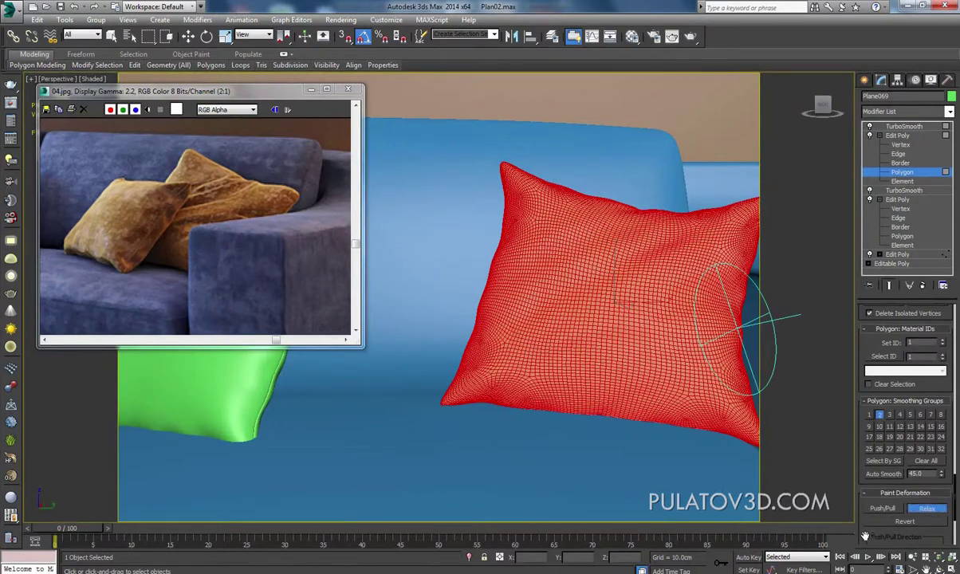
left_click_drag(865, 536, 883, 443)
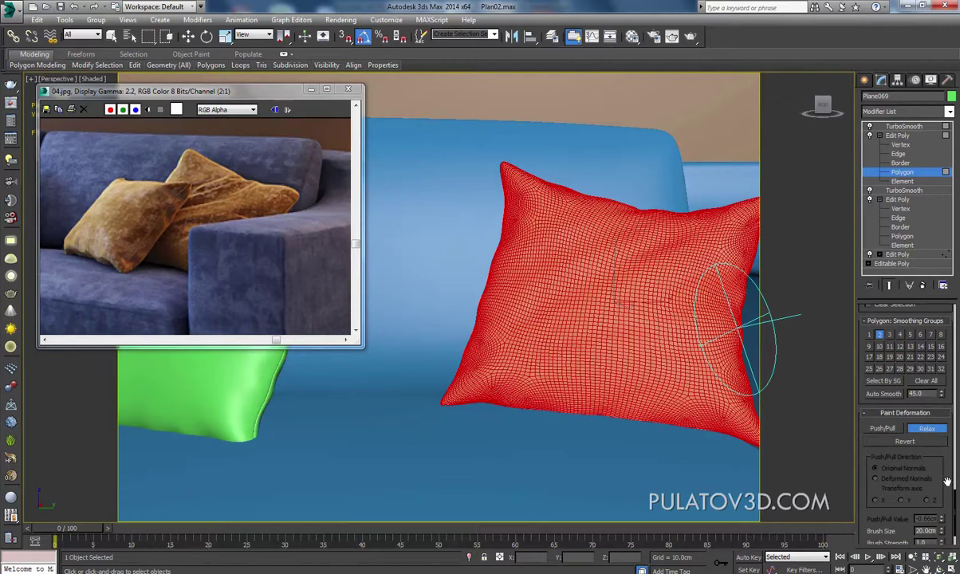
scroll(947, 481, "down", 2)
left_click_drag(940, 492, 941, 504)
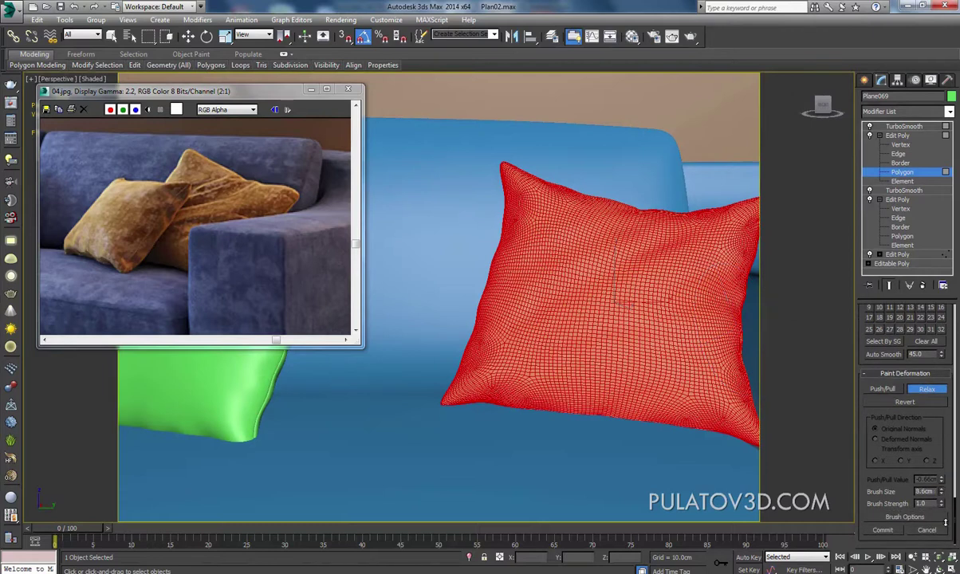
left_click_drag(596, 270, 542, 306)
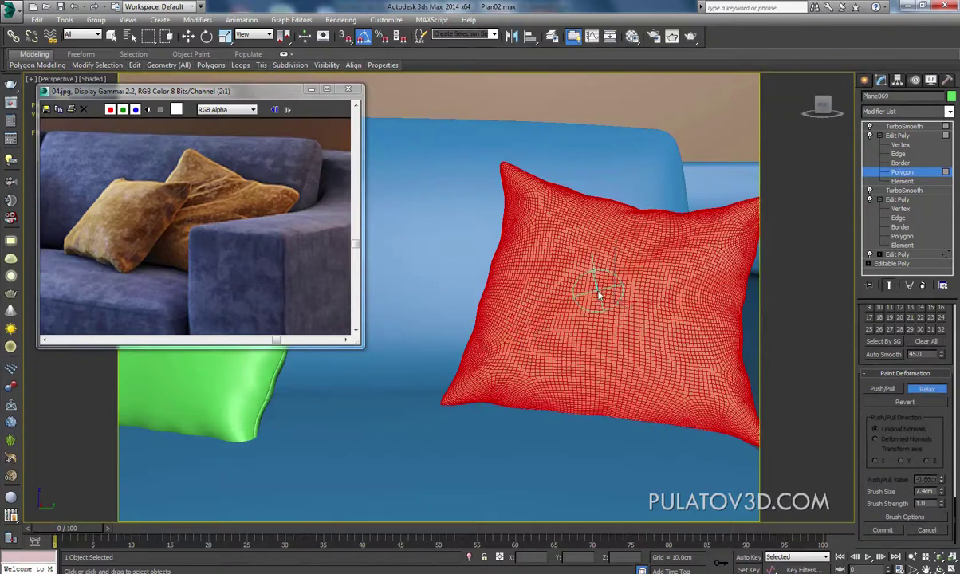
left_click_drag(602, 289, 600, 295)
- Orbit and pan around the pillow to inspect the smoothed surface from several angles
mouse_move(599, 295)
middle_mouse_down("alt")
mouse_move(606, 275)
mouse_move(676, 306)
middle_mouse_up("alt")
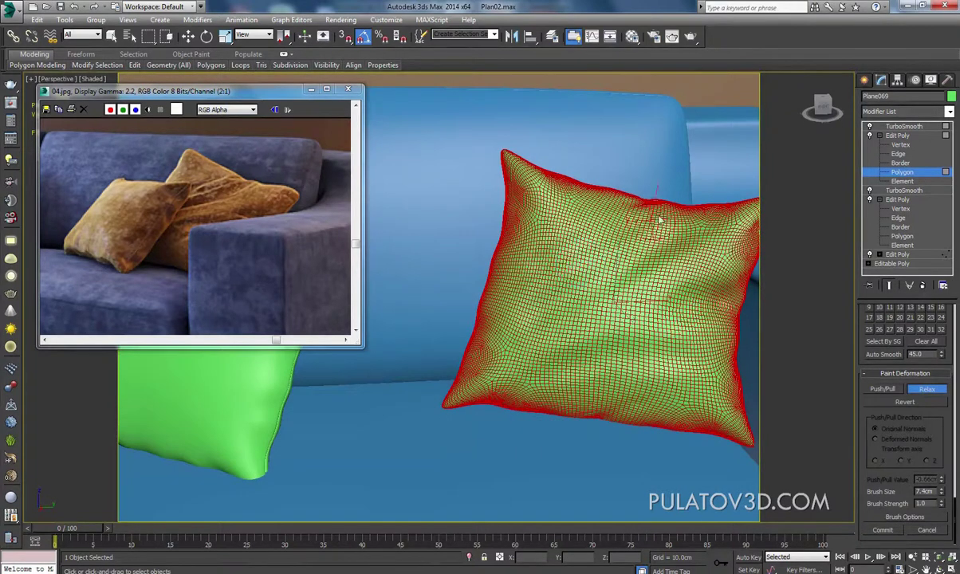
middle_click_drag(553, 253, 564, 249)
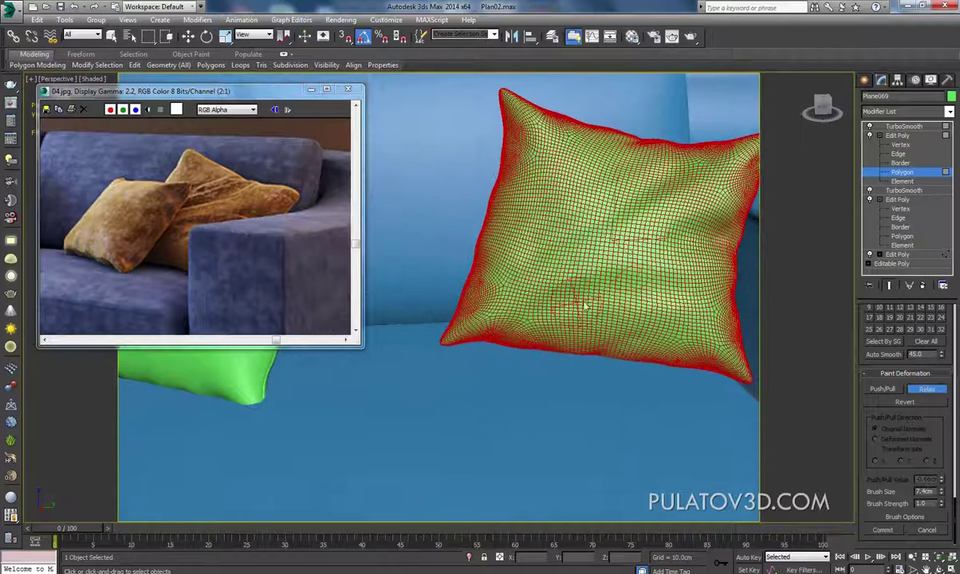
mouse_move(652, 332)
middle_mouse_down("alt")
mouse_move(642, 326)
mouse_move(662, 344)
mouse_move(689, 343)
middle_mouse_up("alt")
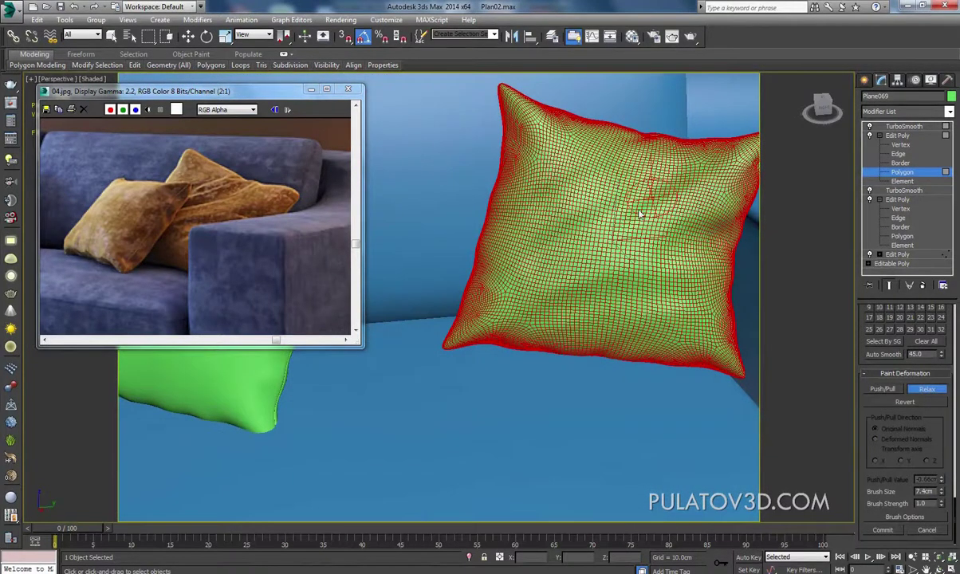
middle_click_drag(578, 215, 591, 250, "alt")
mouse_move(511, 252)
middle_mouse_down("alt")
mouse_move(510, 203)
mouse_move(512, 257)
middle_mouse_up("alt")
middle_click_drag(496, 332, 510, 325, "alt")
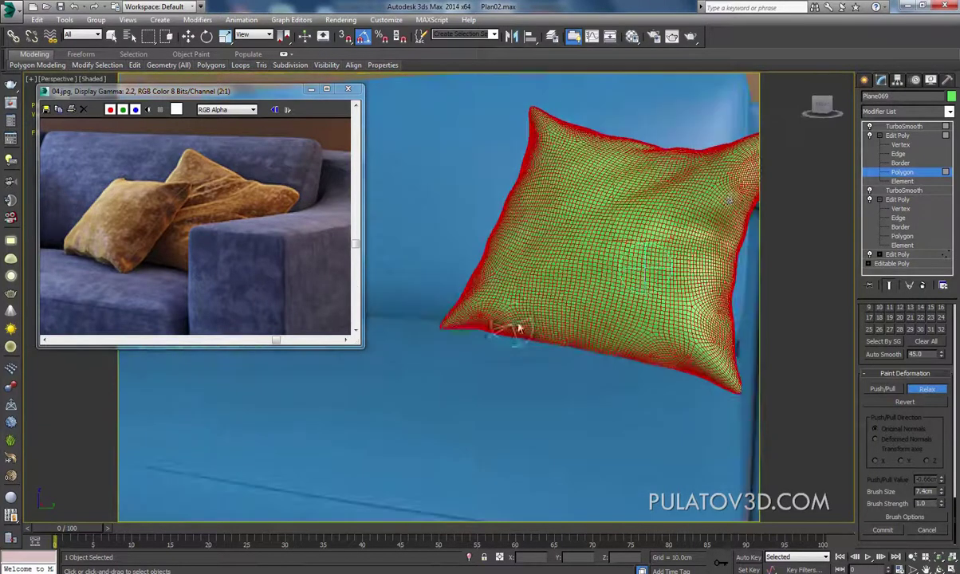
- Return the pillow to its TurboSmooth level and orbit closer around the sofa
left_click(899, 127)
left_click(865, 80)
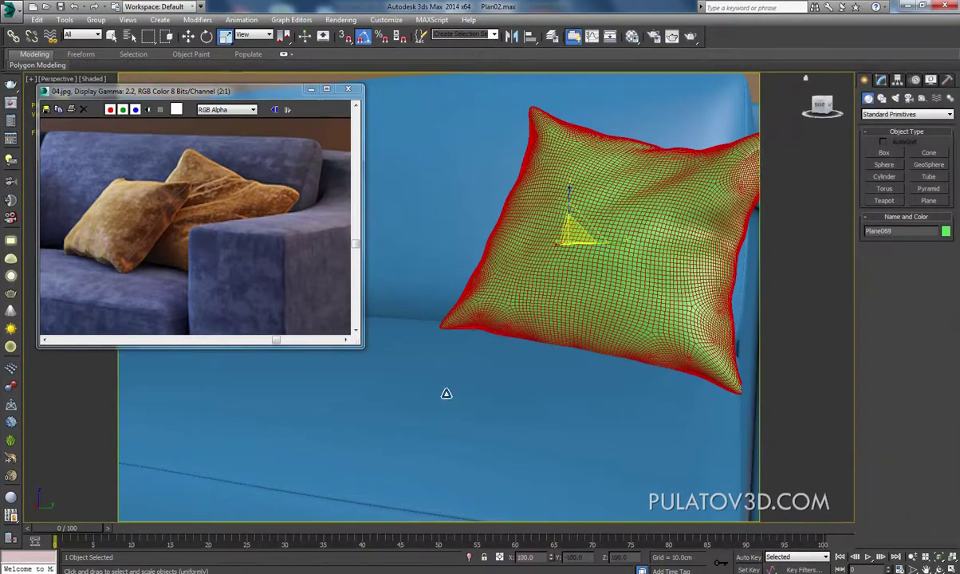
left_click(470, 378)
mouse_move(469, 379)
middle_mouse_down("alt")
mouse_move(530, 387)
mouse_move(504, 385)
mouse_move(497, 360)
mouse_move(574, 368)
mouse_move(546, 381)
mouse_move(515, 350)
mouse_move(614, 339)
mouse_move(559, 360)
mouse_move(588, 394)
mouse_move(579, 353)
middle_mouse_up("alt")
scroll(503, 385, "down", 3)
- Copy and mirror the small seat pillow, then slide the copy right along the sofa
left_click(500, 287)
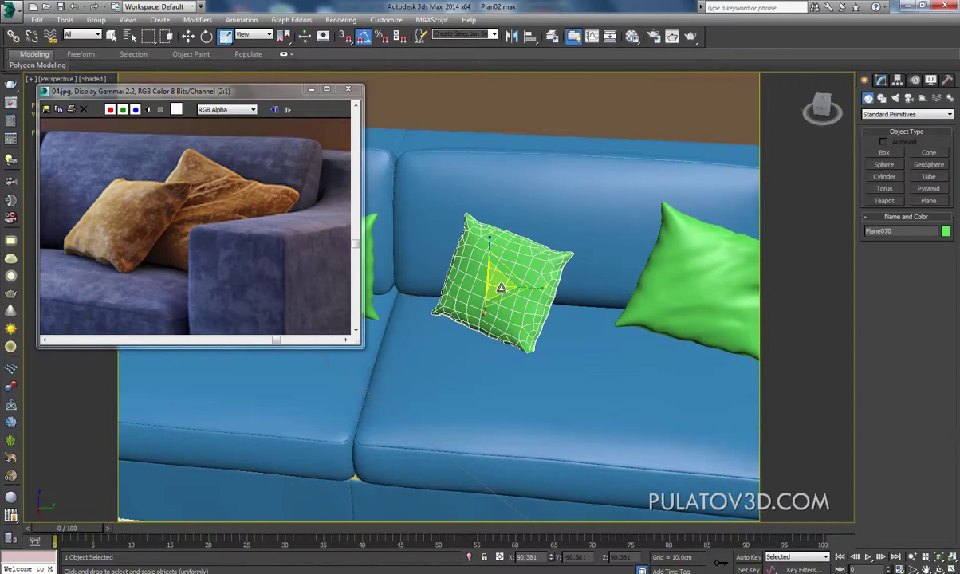
left_click(188, 36)
middle_click_drag(471, 335, 448, 316, "alt")
left_click_drag(448, 315, 618, 341, "shift")
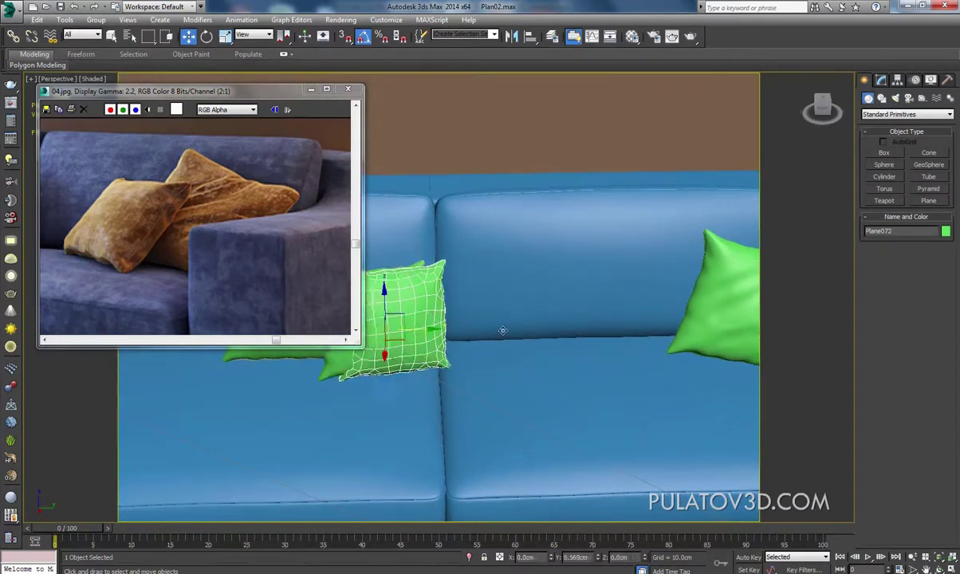
left_click(480, 342)
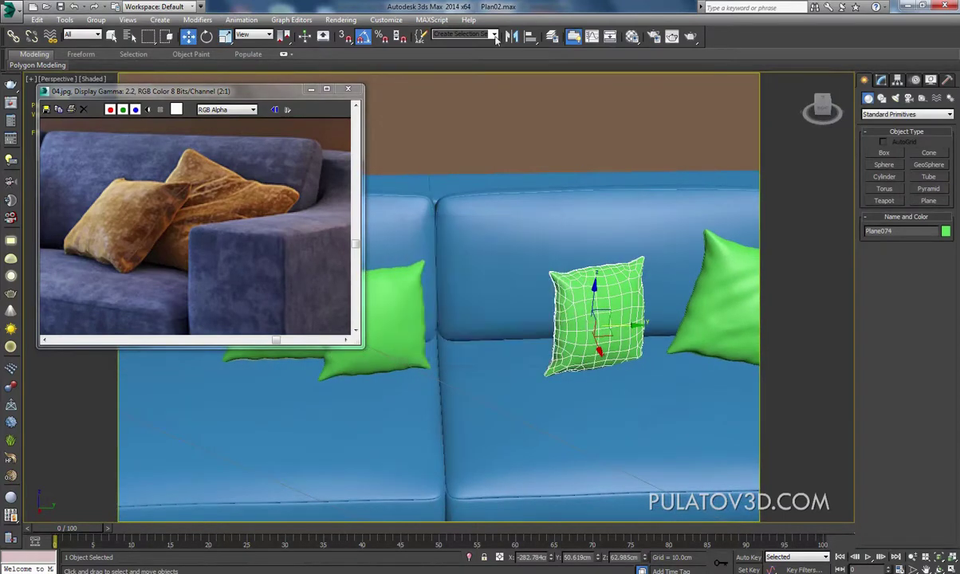
left_click(511, 35)
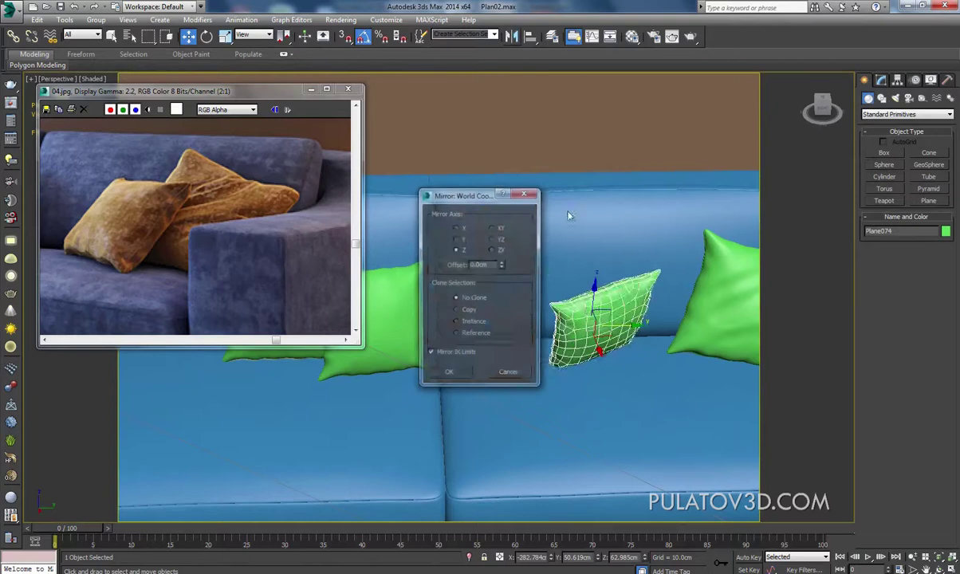
left_click(447, 373)
middle_click_drag(447, 374, 526, 383, "alt")
left_click_drag(586, 339, 656, 382)
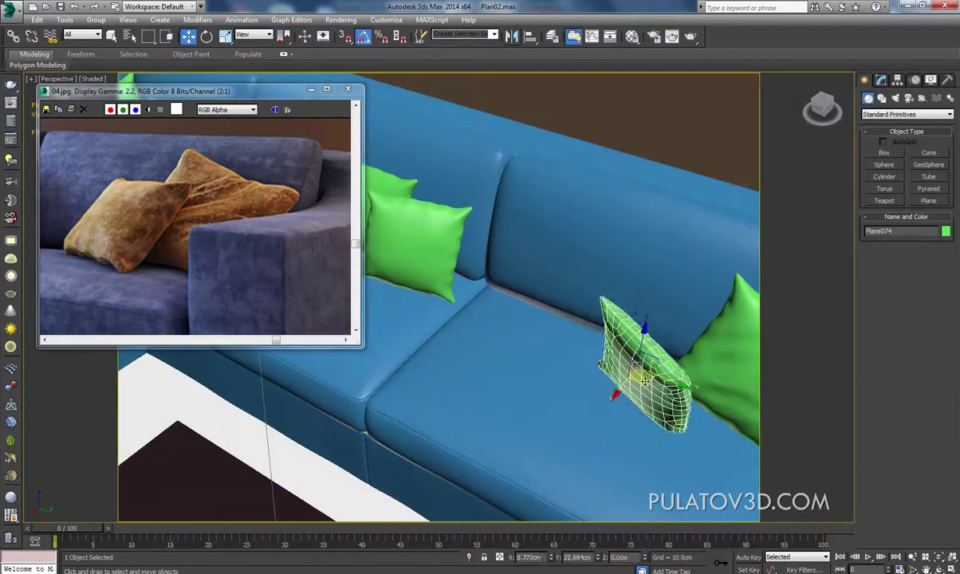
- Undo that placement, copy the pillow again, mirror it along Y, and move it right
key("e")
mouse_move(526, 247)
middle_mouse_down("alt")
mouse_move(497, 229)
mouse_move(540, 241)
middle_mouse_up("alt")
key("ctrl+z")
key("ctrl+z")
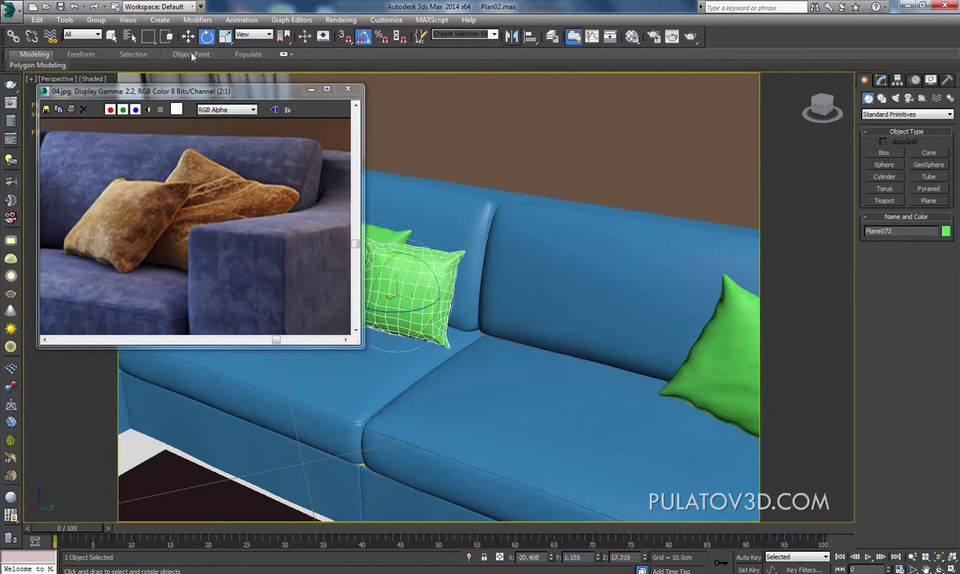
left_click(188, 36)
left_click_drag(429, 304, 583, 341, "shift")
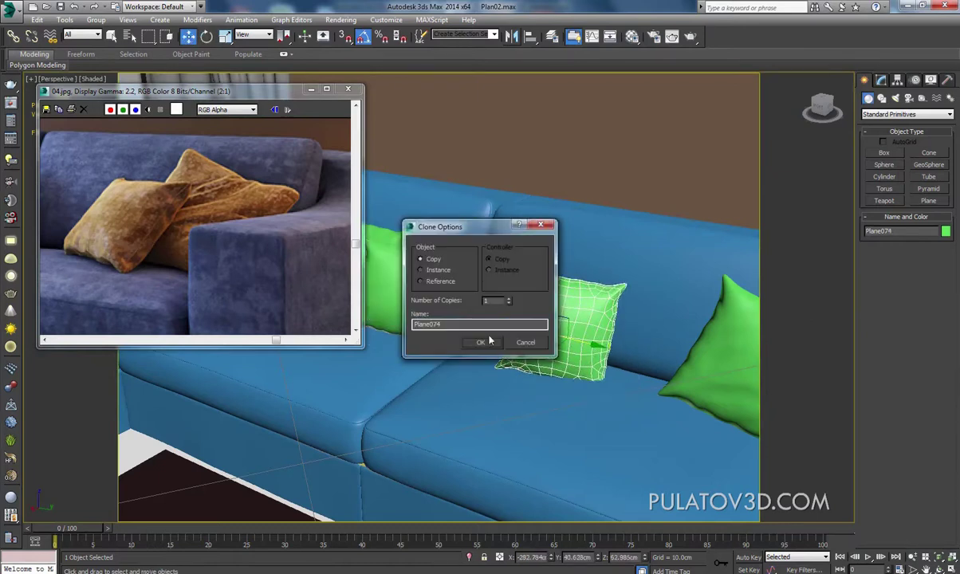
left_click(505, 343)
left_click(511, 36)
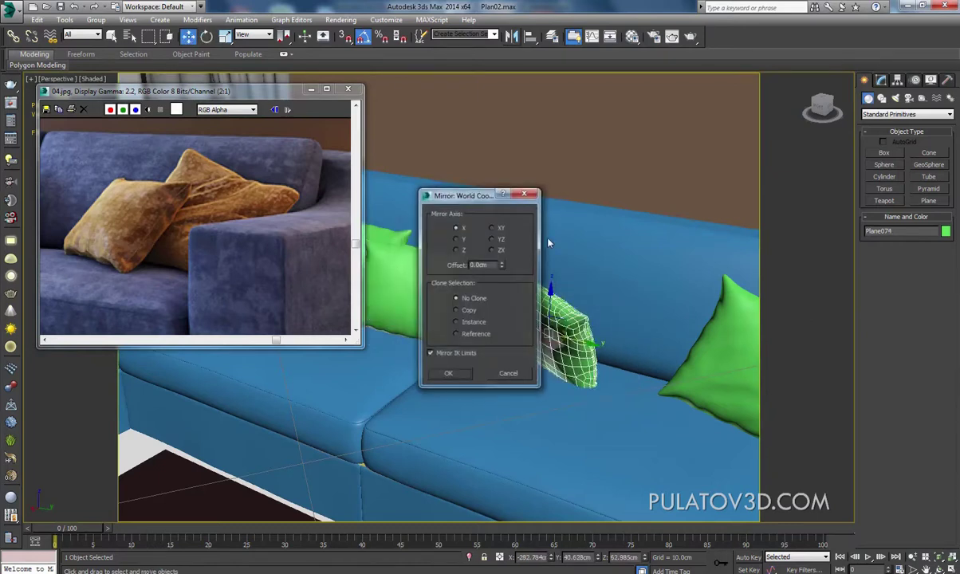
left_click(457, 238)
left_click(447, 374)
middle_click_drag(479, 367, 570, 323, "alt")
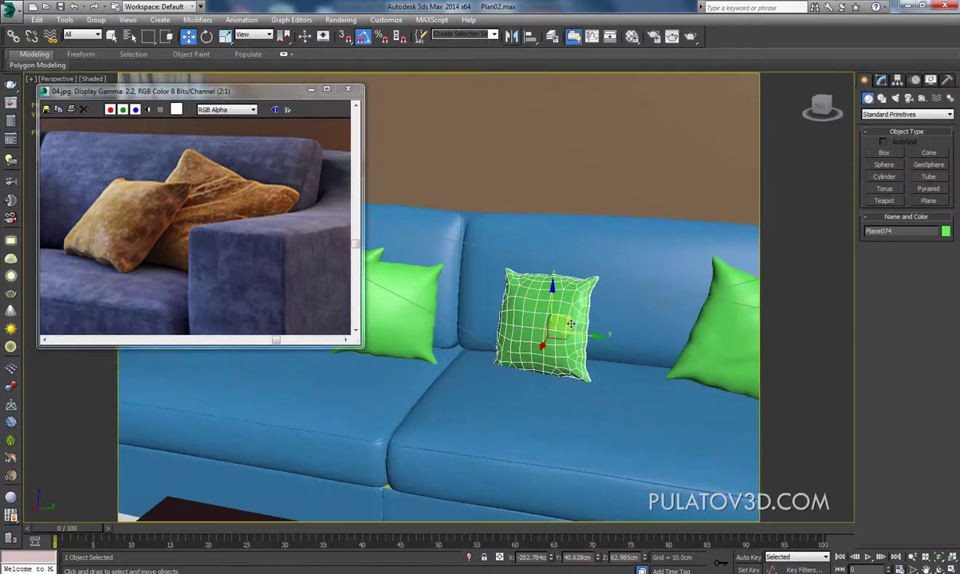
left_click_drag(583, 335, 734, 352)
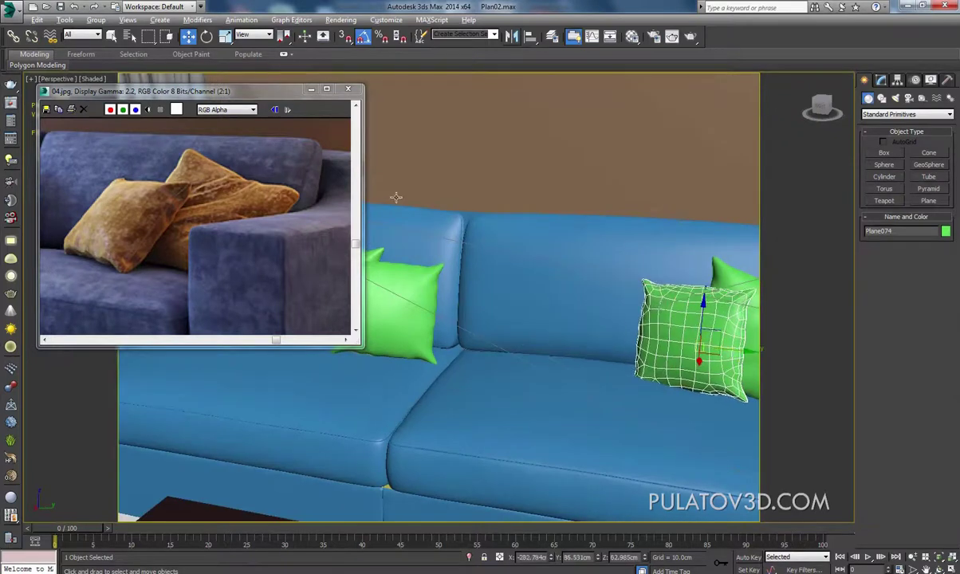
- Tilt the pillow back 10 degrees and shift it against the sofa back cushion
left_click(206, 35)
middle_click_drag(558, 311, 688, 313, "alt")
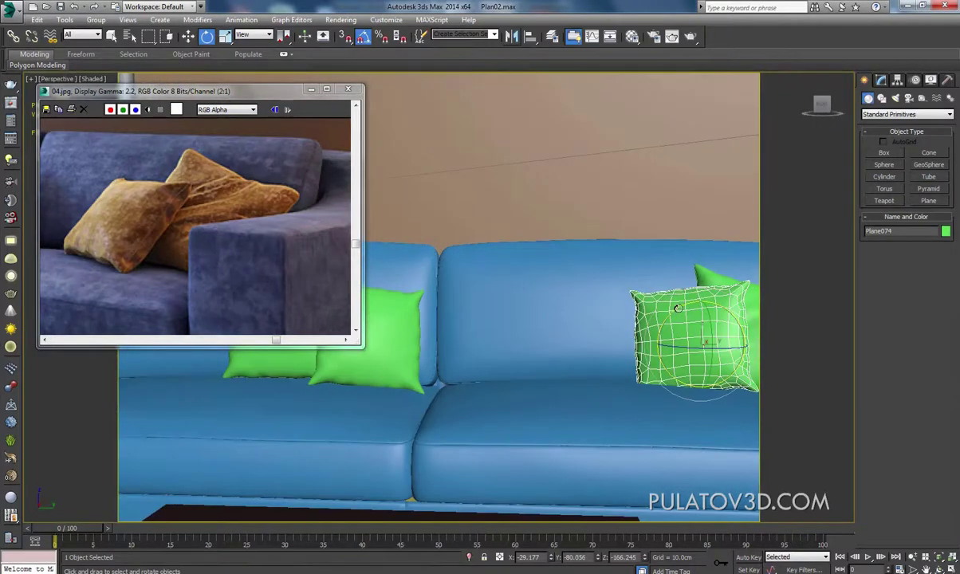
left_click_drag(677, 308, 680, 306)
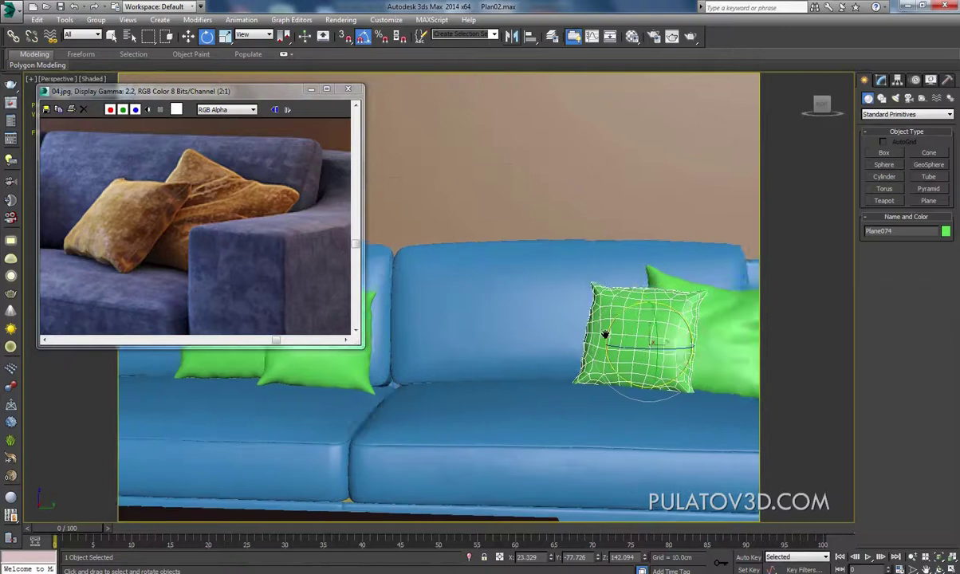
middle_click_drag(606, 332, 517, 356, "alt")
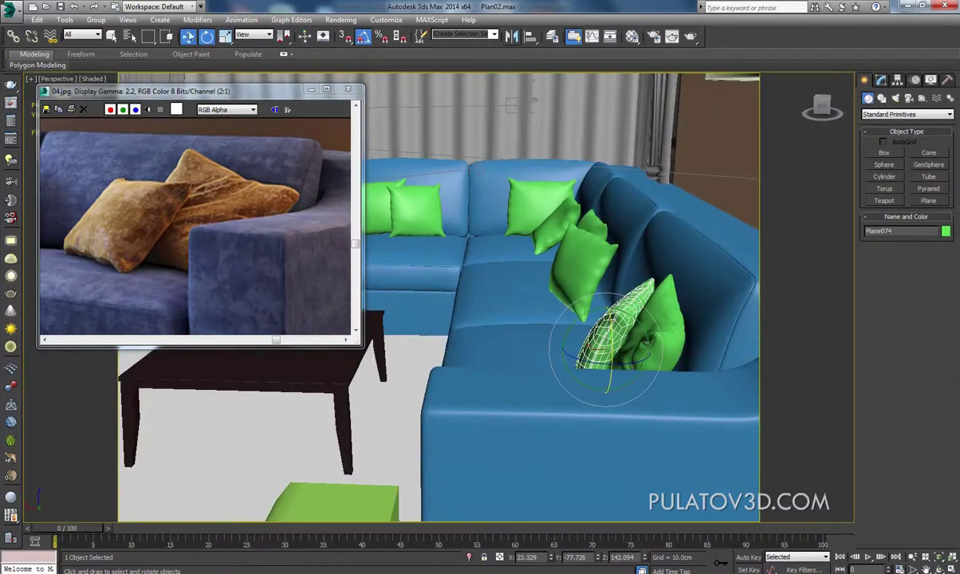
left_click(188, 36)
middle_click_drag(510, 311, 657, 319, "alt")
left_click_drag(619, 314, 612, 312)
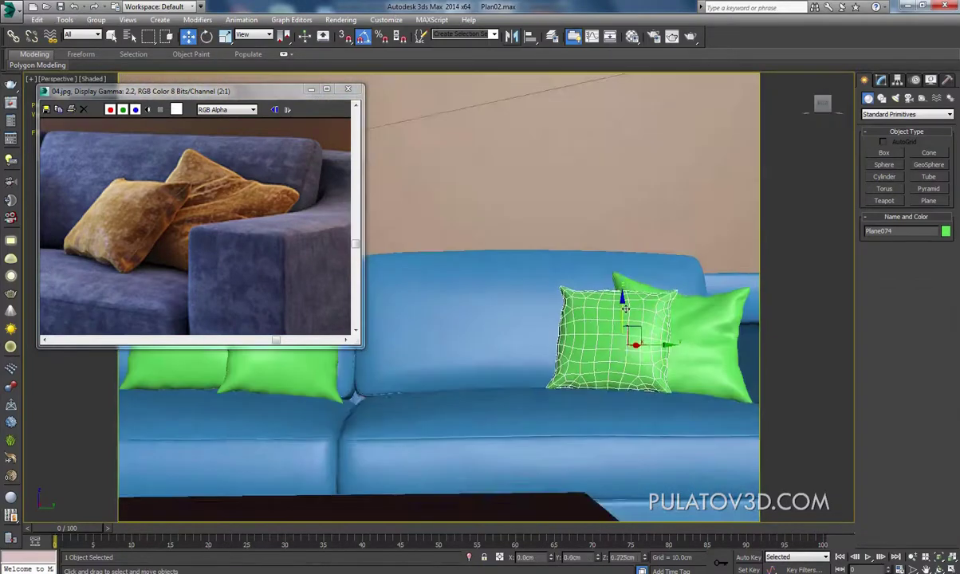
mouse_move(612, 313)
middle_mouse_down("alt")
mouse_move(630, 319)
mouse_move(511, 325)
mouse_move(605, 256)
mouse_move(461, 255)
mouse_move(469, 239)
middle_mouse_up("alt")
left_click(478, 281)
left_click(458, 360)
- Select the small front green pillow and rotate it to face more forward
left_click(537, 340)
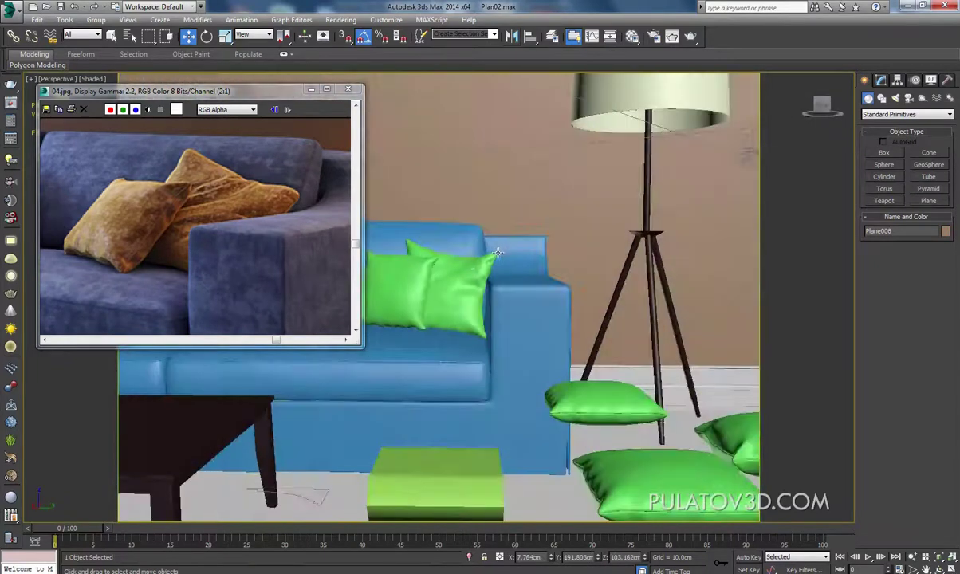
scroll(469, 239, "up", 3)
scroll(638, 271, "up", 2)
scroll(722, 312, "up", 3)
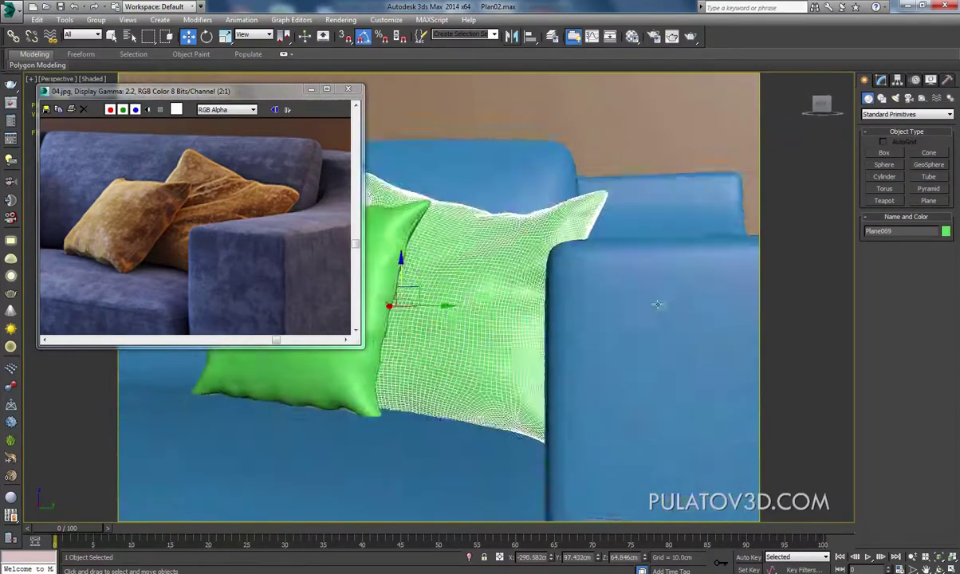
mouse_move(657, 302)
middle_mouse_down("alt")
mouse_move(675, 172)
mouse_move(610, 225)
mouse_move(608, 279)
mouse_move(494, 273)
mouse_move(585, 294)
middle_mouse_up("alt")
left_click(641, 283)
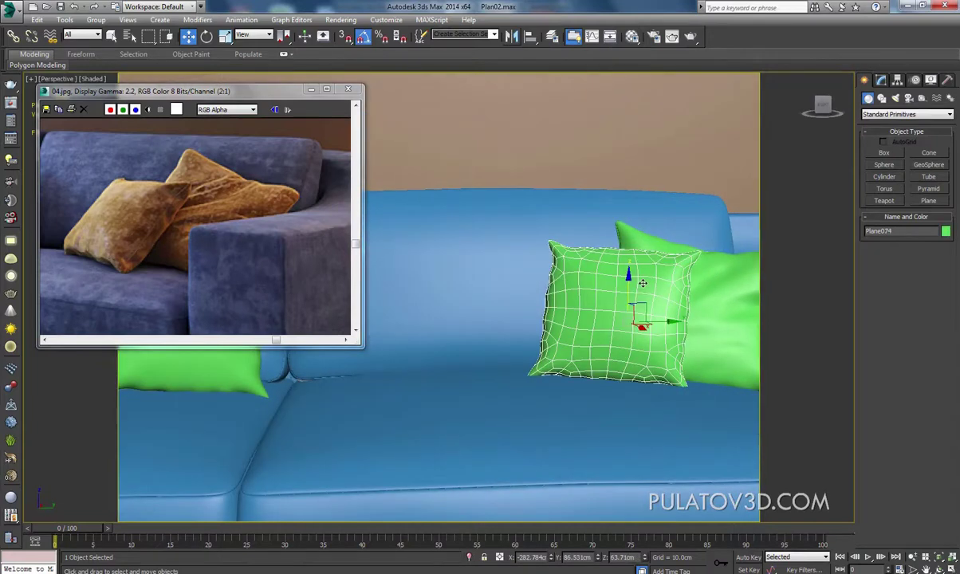
middle_click_drag(640, 281, 583, 283, "alt")
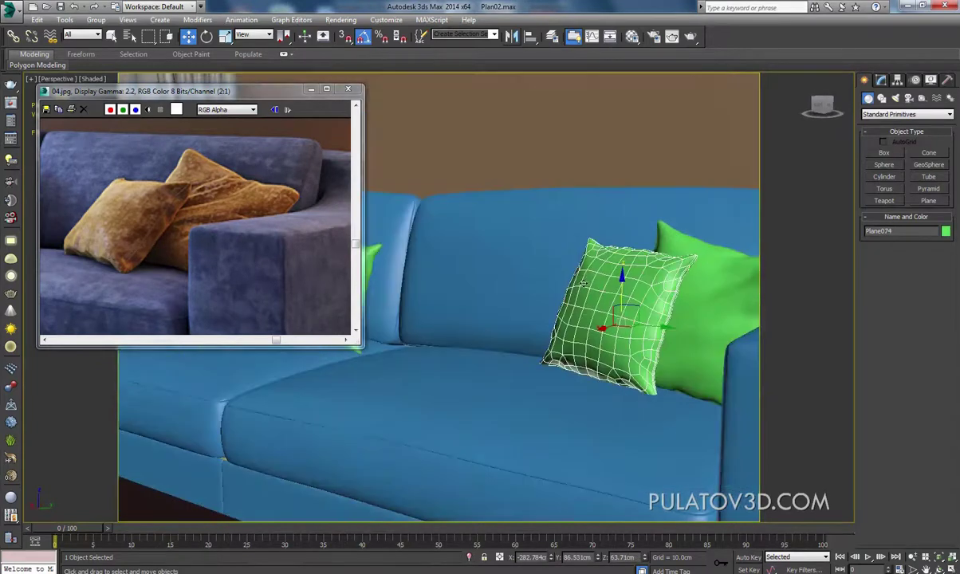
left_click(206, 36)
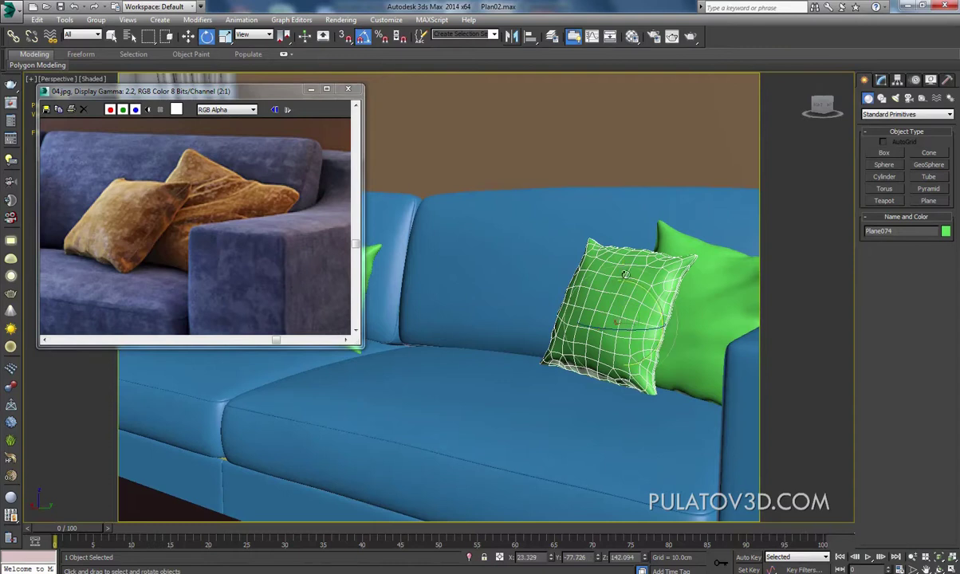
mouse_move(597, 293)
middle_mouse_down("alt")
mouse_move(606, 303)
mouse_move(488, 259)
mouse_move(361, 233)
middle_mouse_up("alt")
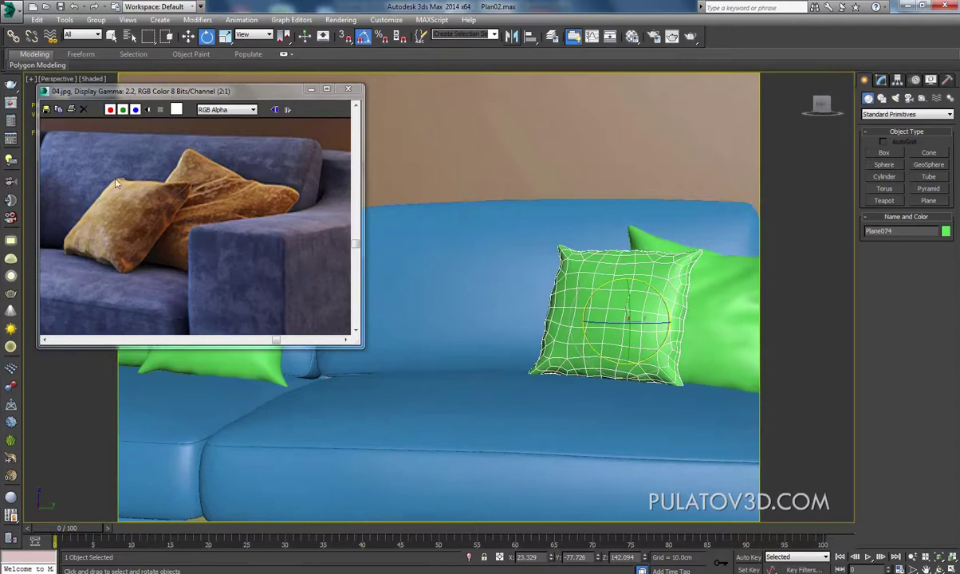
middle_click_drag(515, 281, 613, 314, "alt")
mouse_move(588, 299)
left_mouse_down()
mouse_move(632, 322)
mouse_move(635, 339)
mouse_move(633, 313)
mouse_move(622, 320)
left_mouse_up()
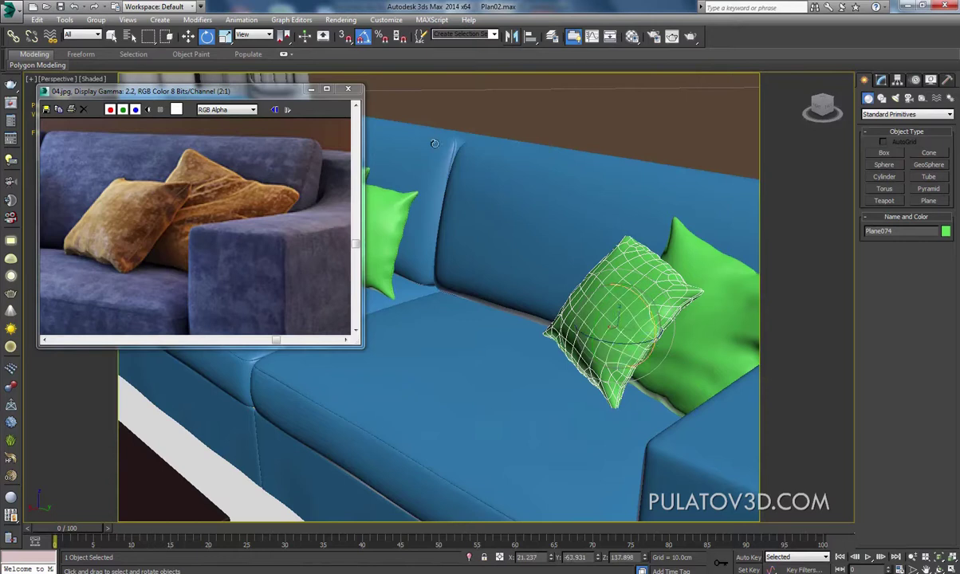
- Nudge the pillow right, adjust its tilt, and slide it slightly right and down
left_click(189, 36)
mouse_move(490, 242)
middle_mouse_down("alt")
mouse_move(518, 231)
mouse_move(490, 232)
middle_mouse_up("alt")
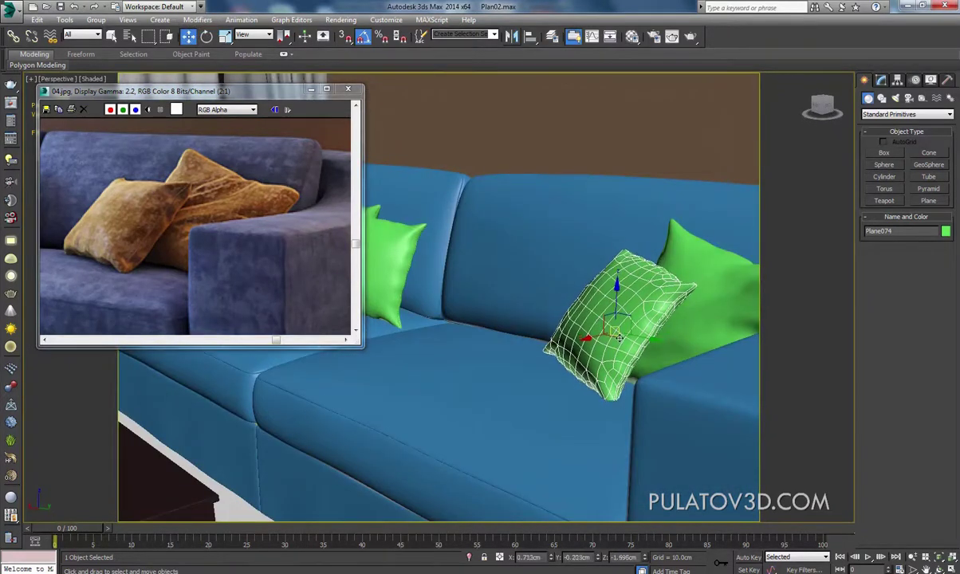
middle_click_drag(621, 329, 651, 330, "alt")
left_click_drag(645, 331, 656, 335)
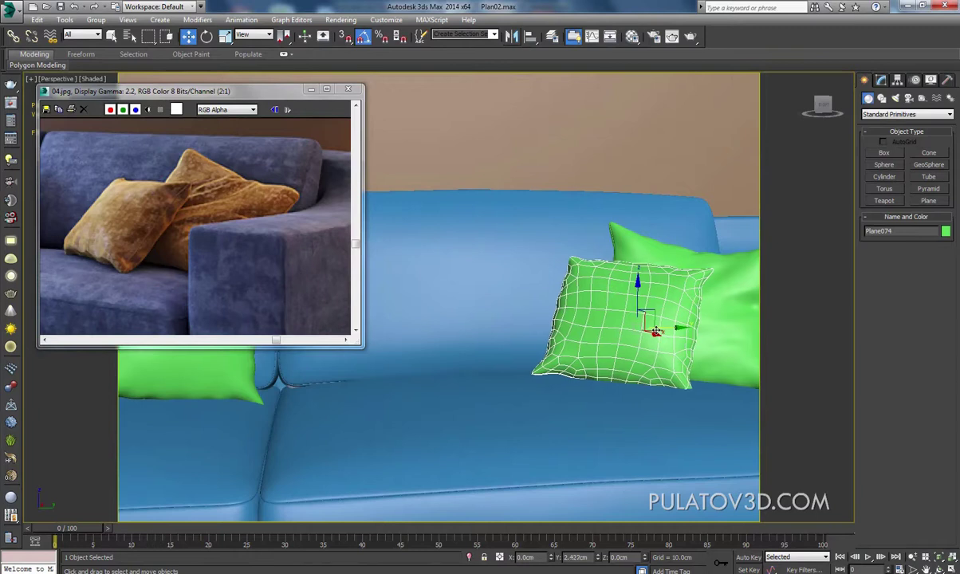
left_click(206, 36)
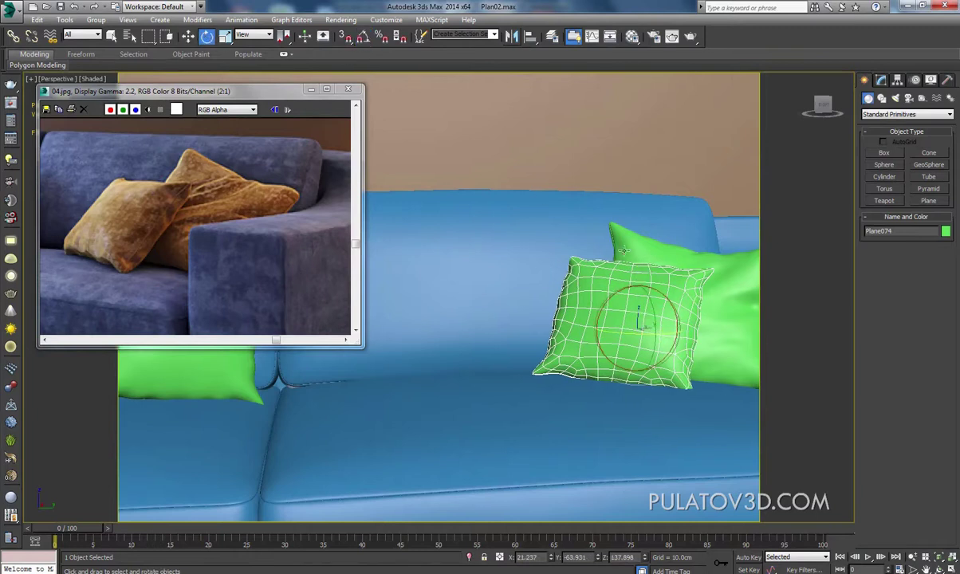
left_click_drag(649, 285, 646, 276)
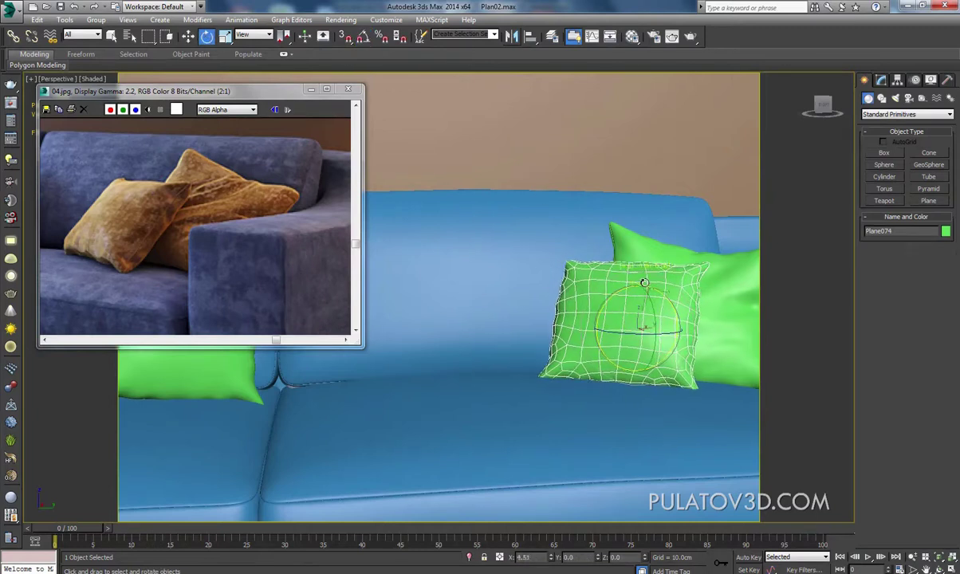
middle_click_drag(646, 276, 661, 335, "alt")
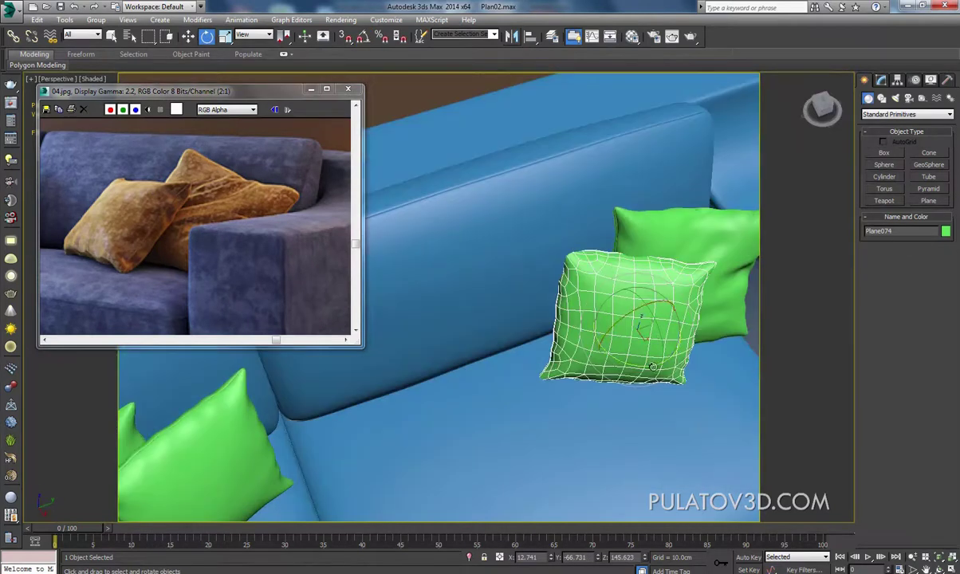
left_click(188, 36)
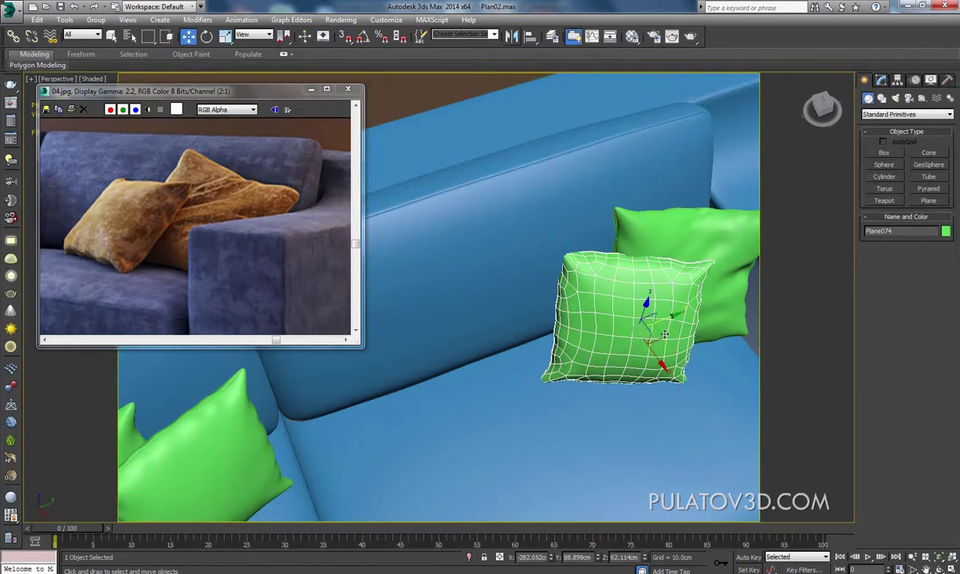
left_click_drag(664, 335, 674, 345)
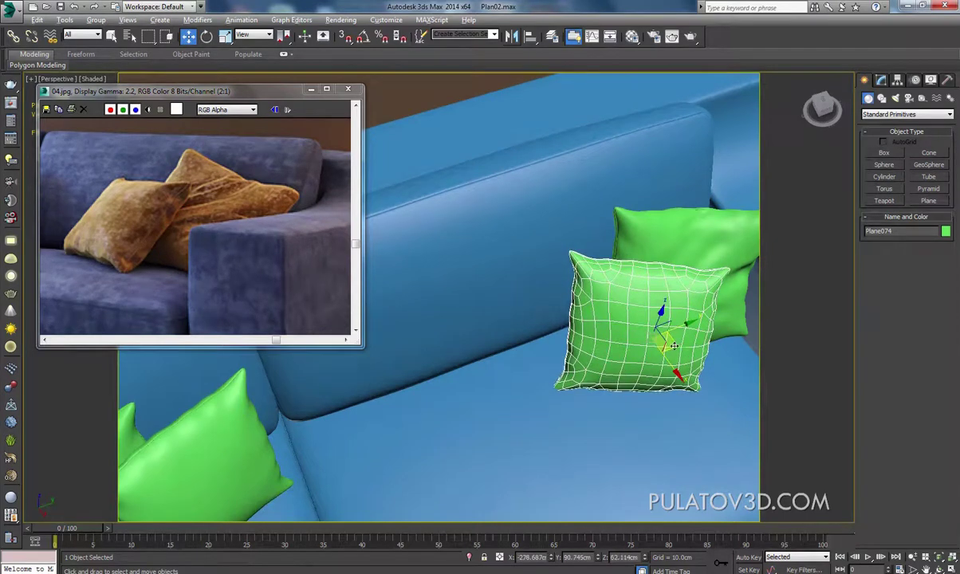
- Select the larger back green pillow, Plane069, and show its modifier stack
middle_click_drag(673, 345, 640, 281, "alt")
left_click(640, 281)
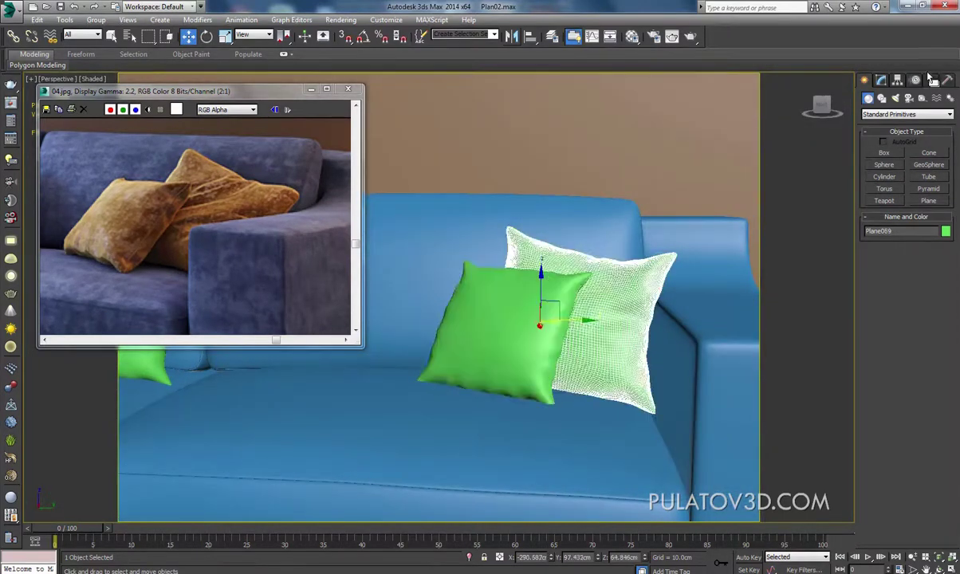
left_click(881, 80)
- Soft-select the back pillow's left tip vertex with 8 cm falloff and nudge it
left_click(900, 144)
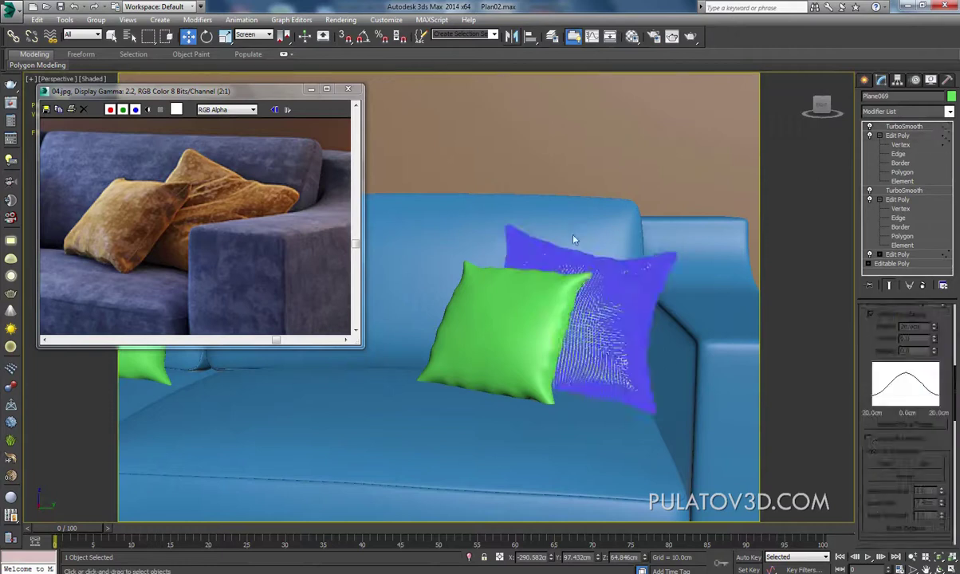
scroll(573, 239, "up", 2)
scroll(575, 233, "up", 3)
scroll(582, 225, "up", 2)
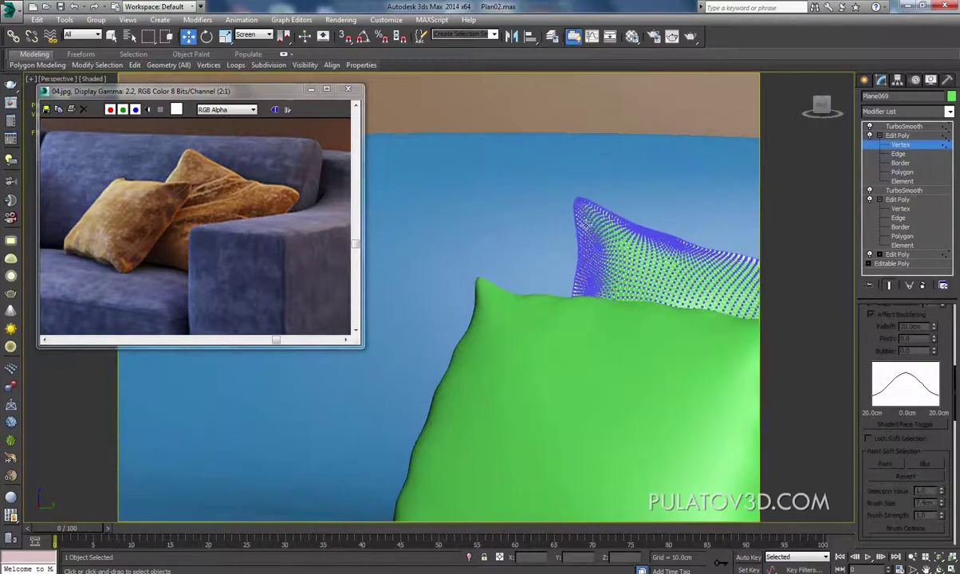
left_click(588, 264)
scroll(870, 358, "up", 5)
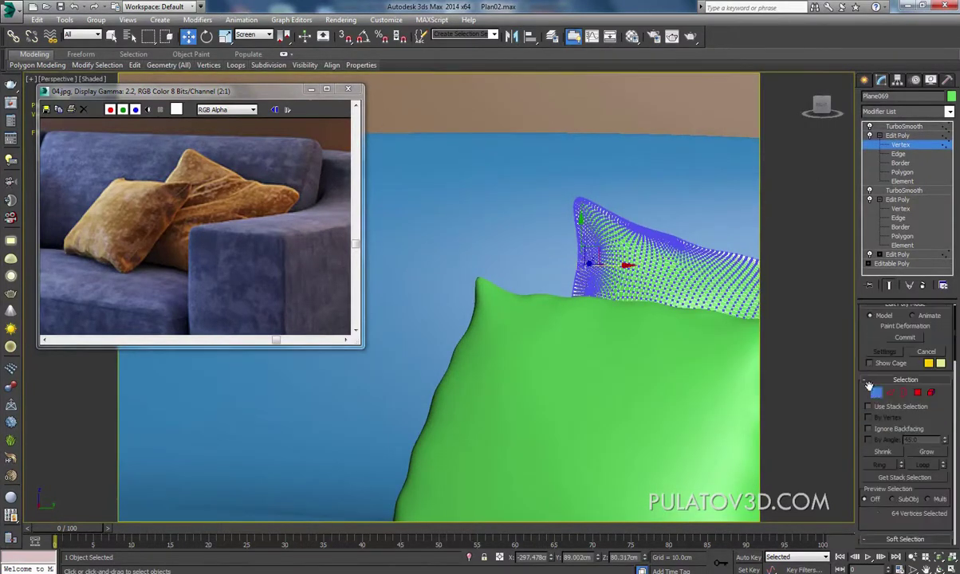
scroll(876, 504, "down", 5)
left_click(869, 438)
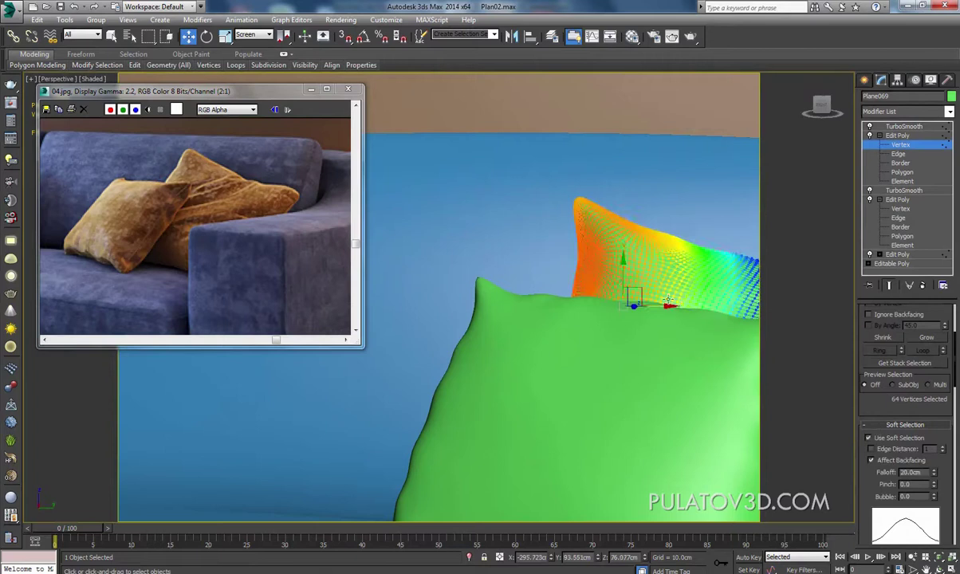
left_click_drag(934, 474, 844, 442)
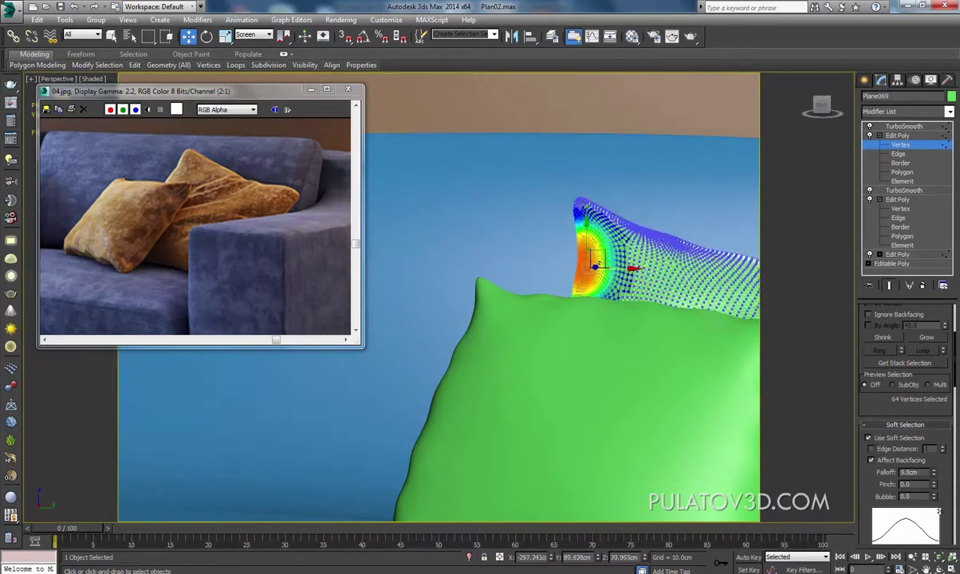
mouse_move(638, 265)
left_mouse_down()
mouse_move(630, 266)
mouse_move(628, 222)
left_mouse_up()
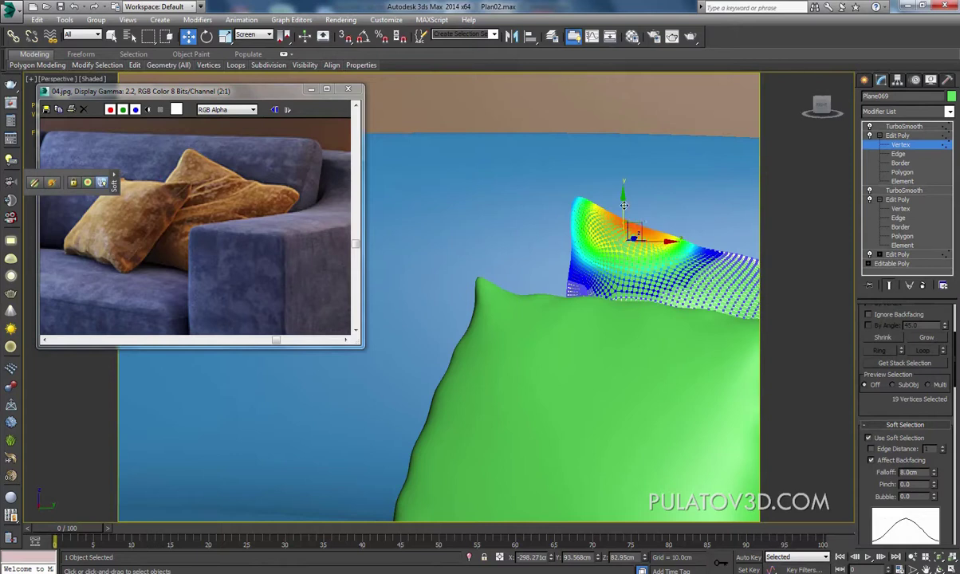
- Adjust a smaller group of tip vertices, then return to TurboSmooth to view the smoothed pillow
mouse_move(599, 225)
middle_mouse_down()
mouse_move(555, 222)
mouse_move(590, 227)
middle_mouse_up()
left_click_drag(585, 233, 565, 204)
middle_click_drag(566, 203, 783, 173, "alt")
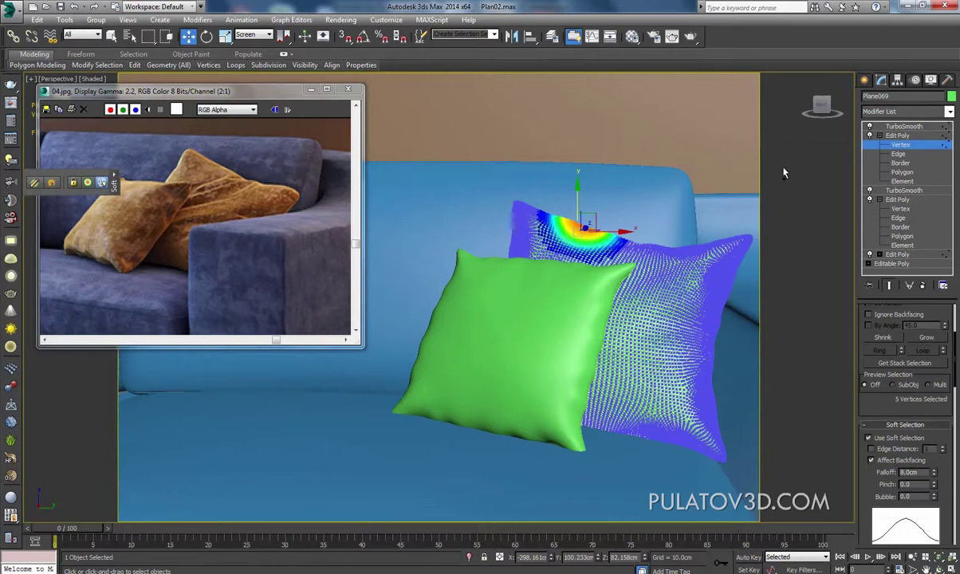
left_click(897, 127)
left_click(865, 80)
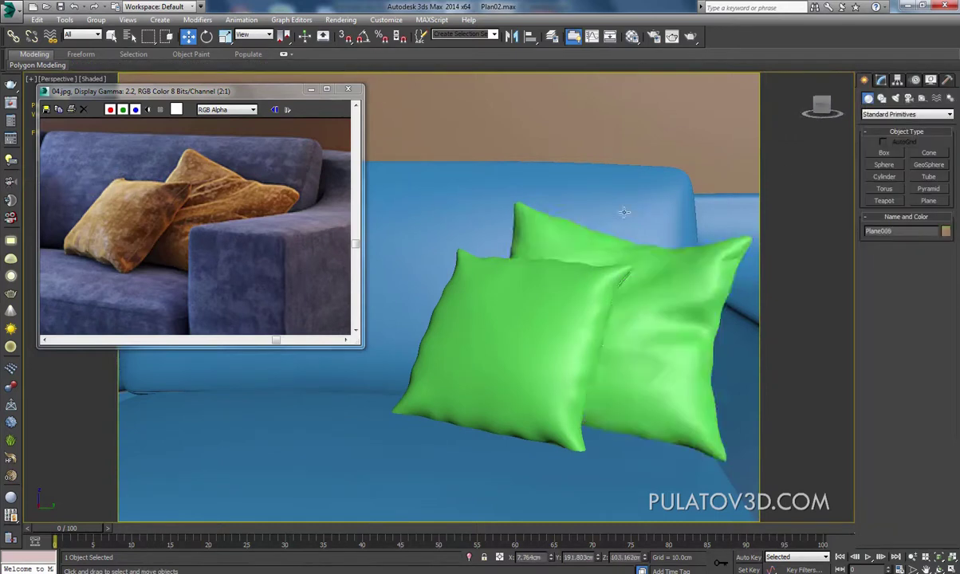
mouse_move(621, 208)
middle_mouse_down("alt")
mouse_move(633, 279)
mouse_move(803, 315)
mouse_move(653, 283)
mouse_move(606, 249)
mouse_move(564, 274)
middle_mouse_up("alt")
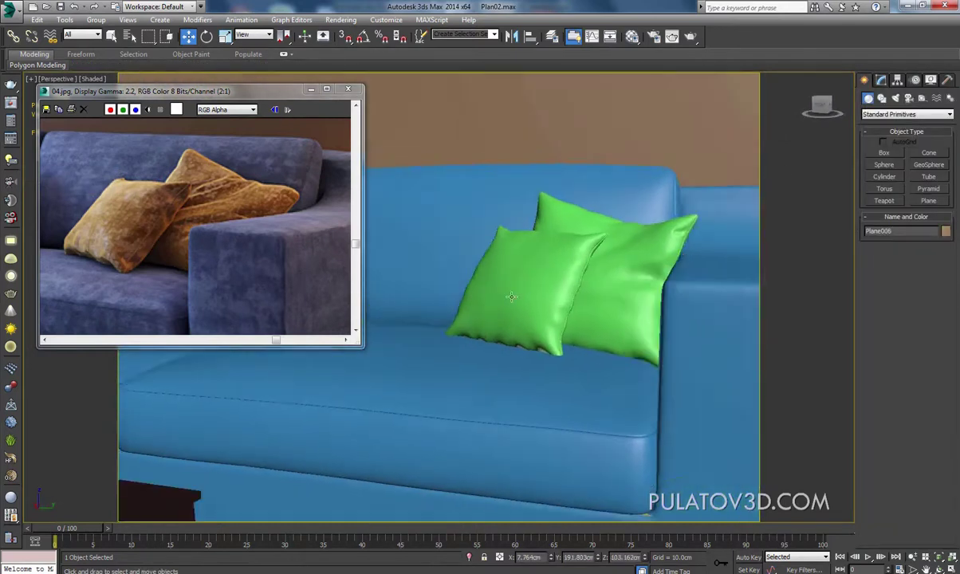
left_click(643, 275)
- Enable Relax paint deformation at the back pillow's Edit Poly Polygon level
left_click(880, 79)
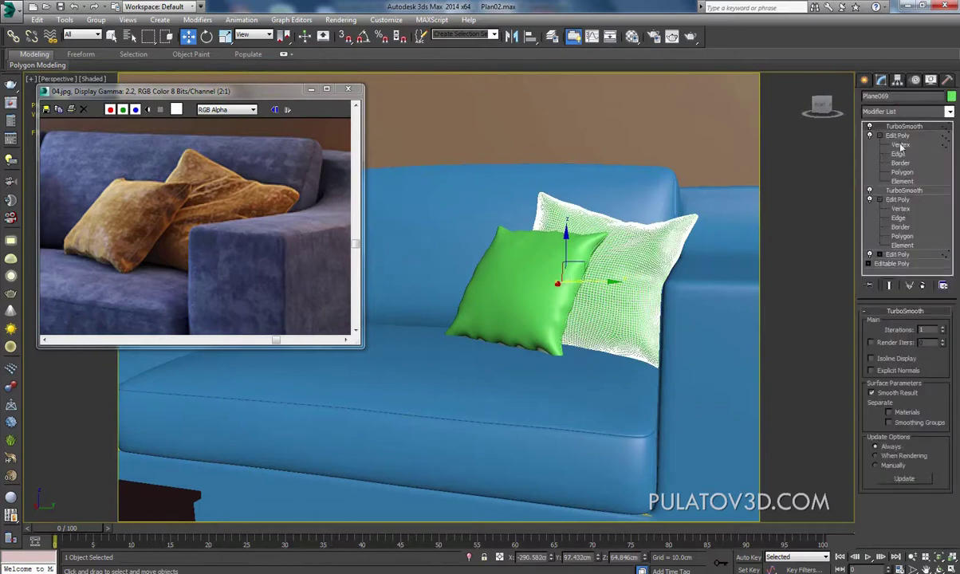
left_click(903, 172)
scroll(905, 398, "down", 2)
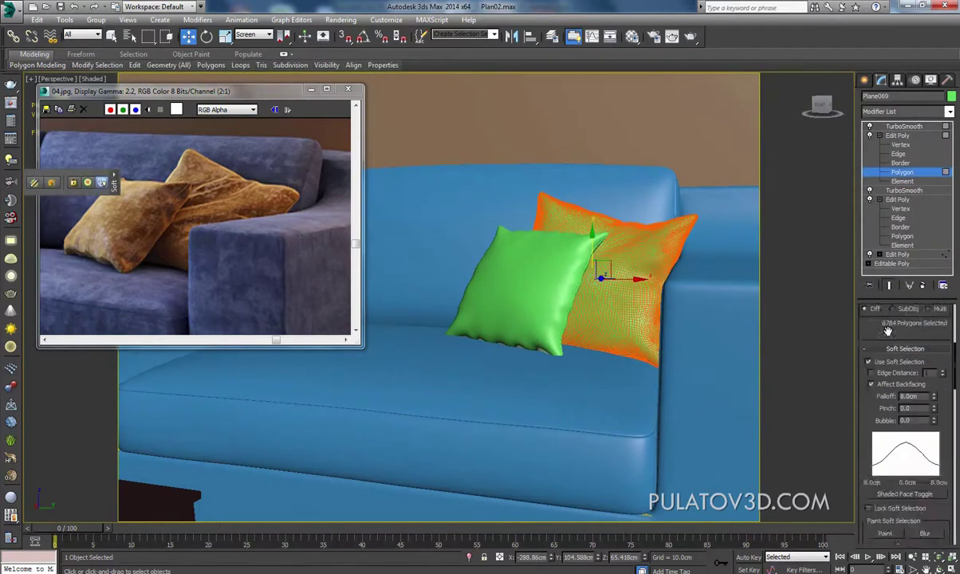
scroll(904, 399, "down", 3)
scroll(862, 322, "down", 1)
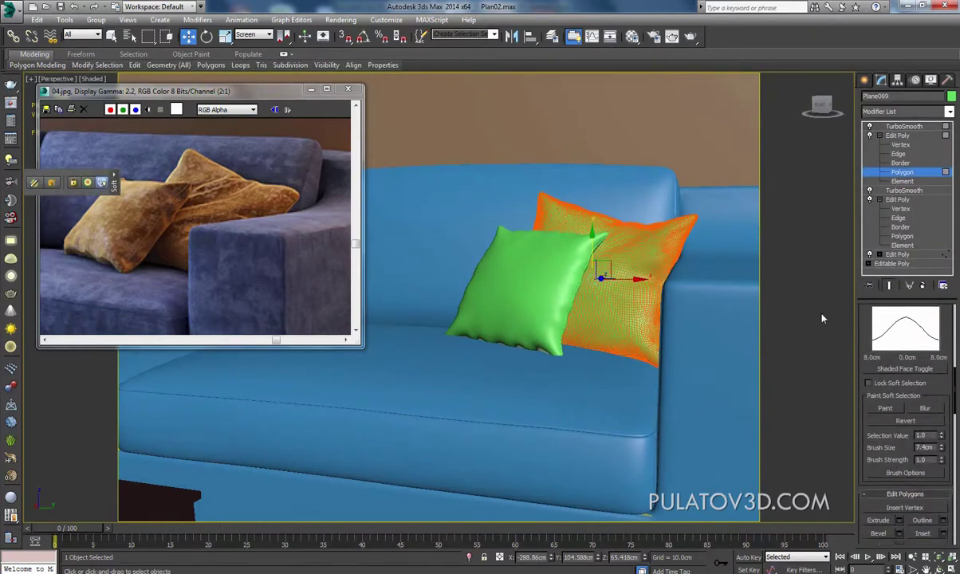
scroll(877, 399, "down", 3)
scroll(901, 335, "down", 3)
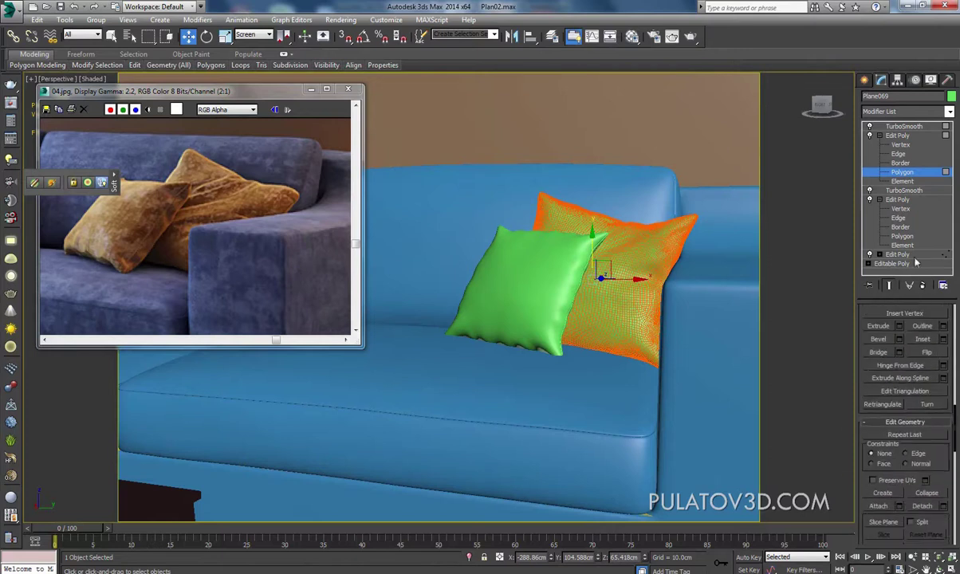
scroll(940, 464, "down", 2)
scroll(940, 469, "down", 2)
scroll(939, 474, "down", 2)
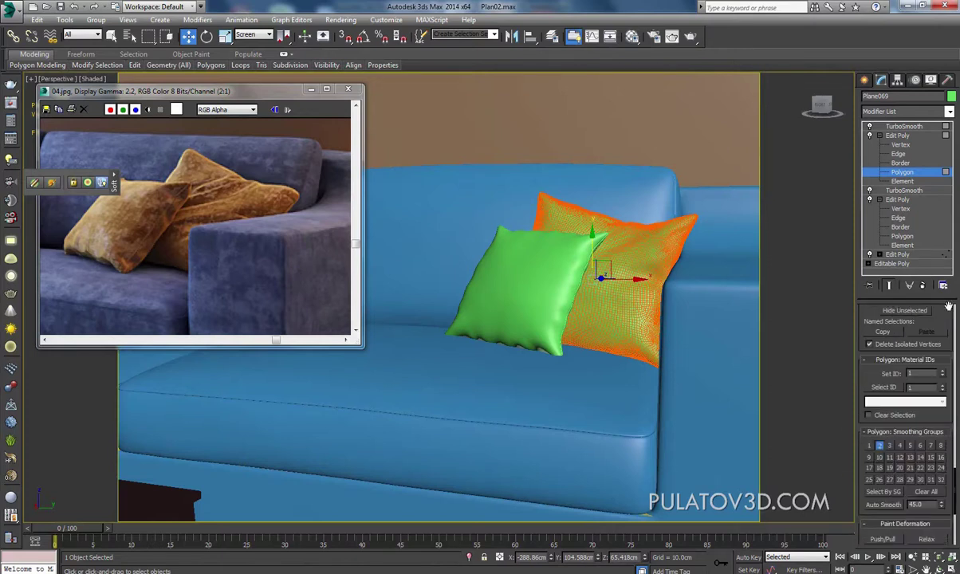
scroll(940, 480, "down", 2)
left_click(925, 522)
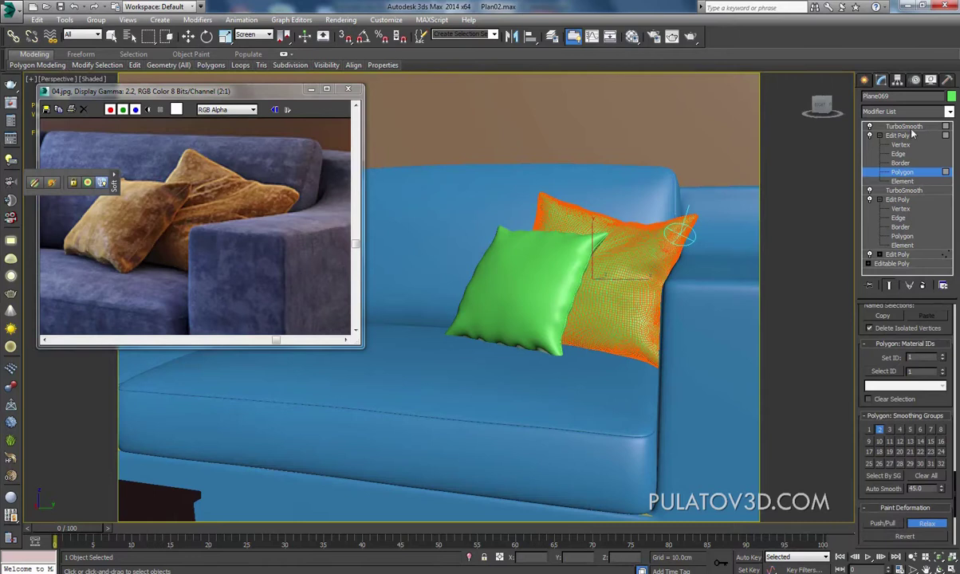
- Exit polygon editing back to TurboSmooth and deselect the pillow
left_click(869, 127)
left_click(865, 81)
left_click(684, 128)
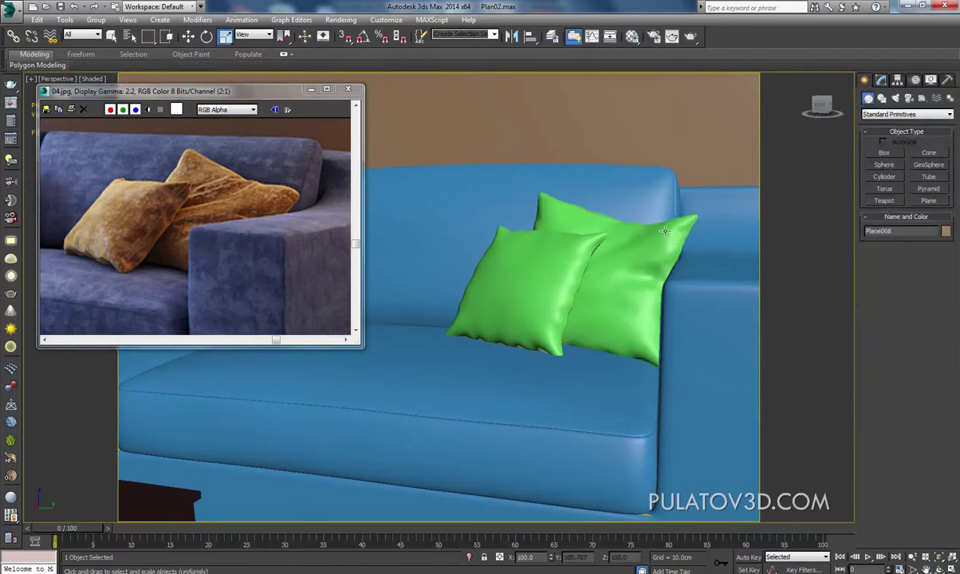
- Pan toward the lamp and wall, checking the back pillow, sofa arm and back cushion
middle_click_drag(615, 199, 638, 199, "alt")
left_click(486, 241)
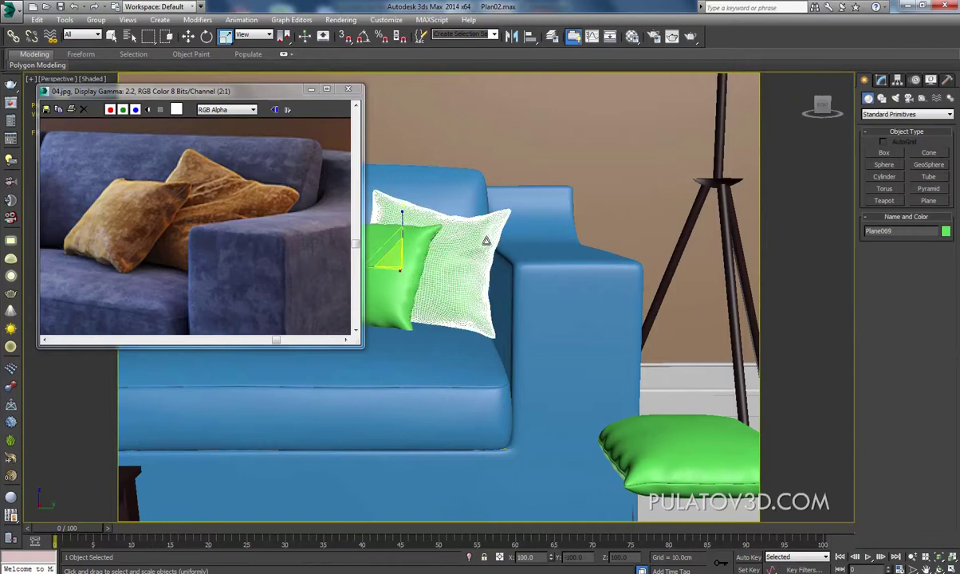
scroll(488, 237, "up", 3)
left_click(550, 209)
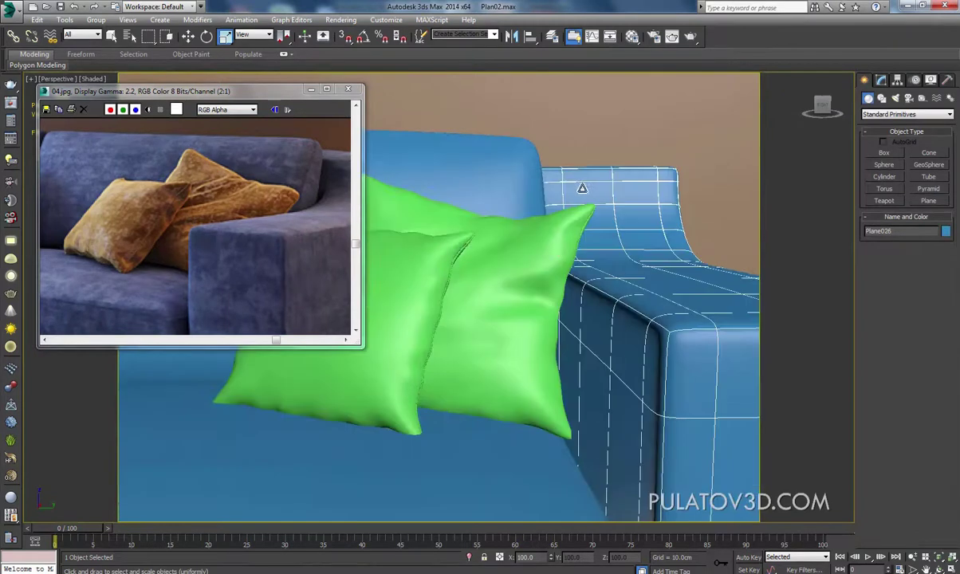
scroll(549, 239, "up", 3)
scroll(549, 272, "up", 2)
scroll(550, 272, "down", 3)
scroll(583, 296, "down", 1)
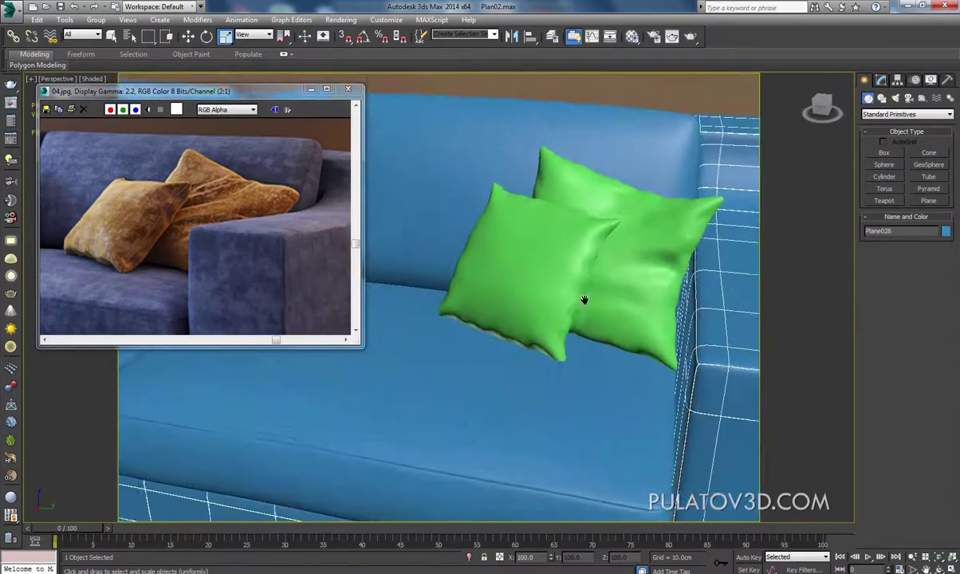
scroll(625, 262, "down", 1)
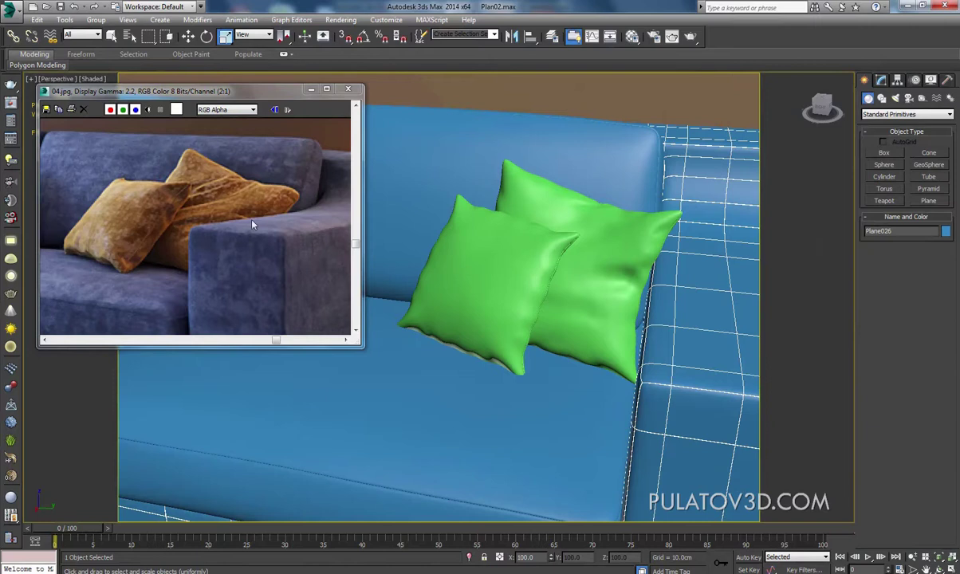
left_click(603, 160)
left_click(652, 99)
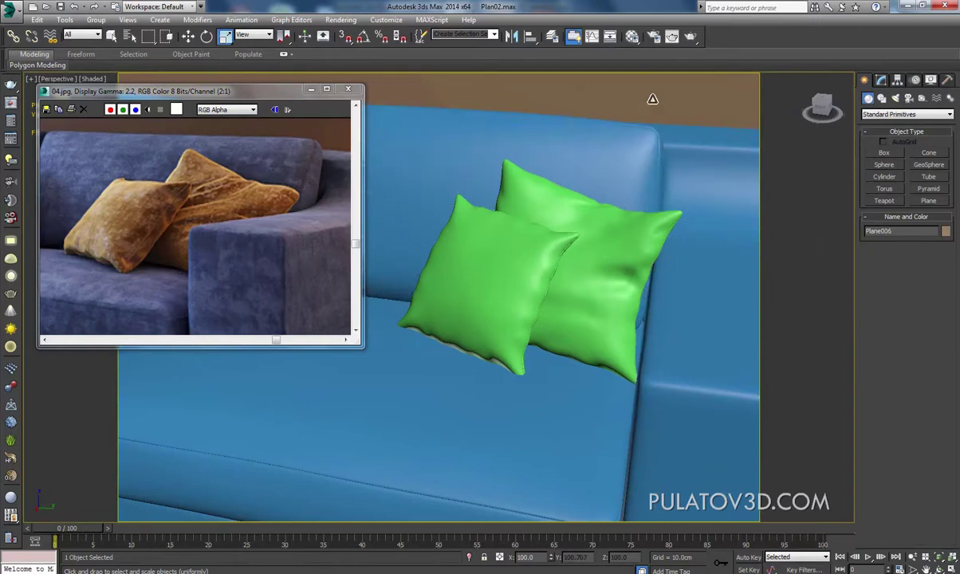
- Orbit to a more frontal view of the sofa and zoom in and out
mouse_move(517, 210)
middle_mouse_down("alt")
mouse_move(564, 216)
mouse_move(572, 249)
middle_mouse_up("alt")
scroll(564, 216, "up", 2)
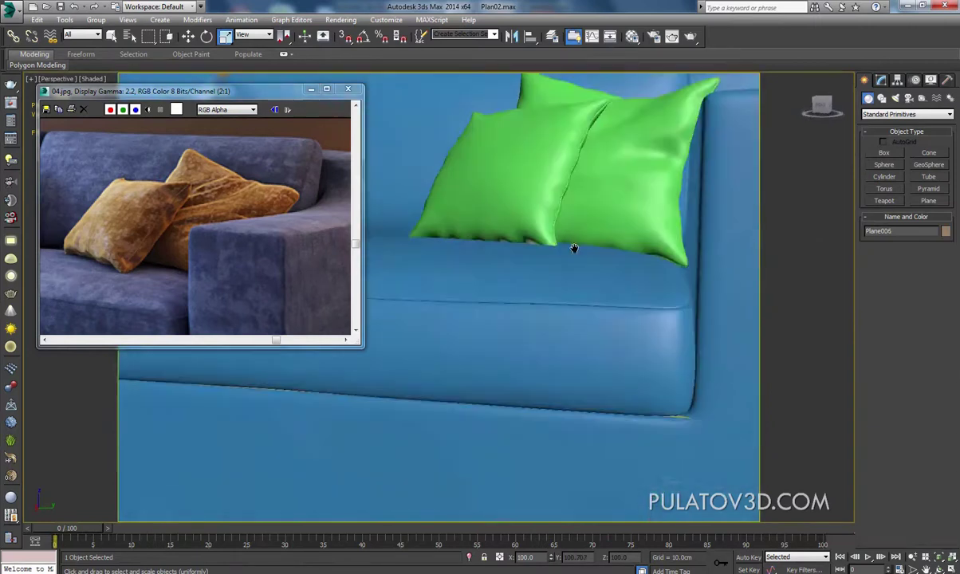
scroll(572, 247, "up", 2)
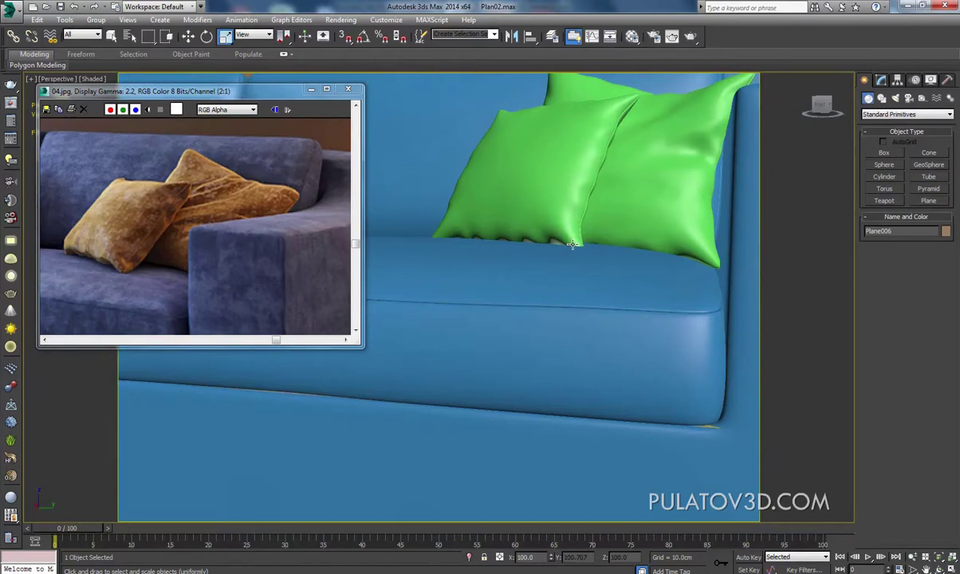
scroll(625, 235, "down", 4)
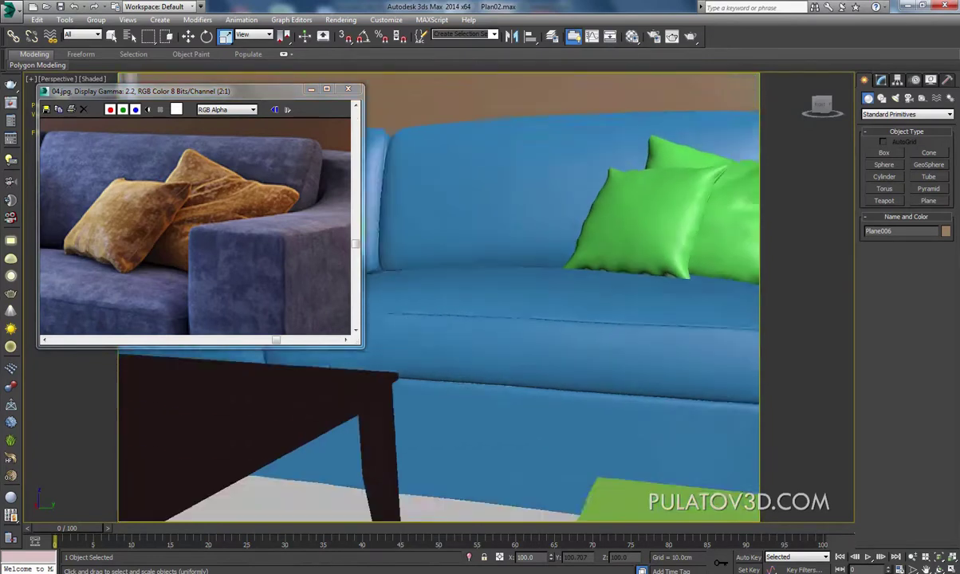
scroll(617, 253, "down", 2)
scroll(553, 242, "down", 2)
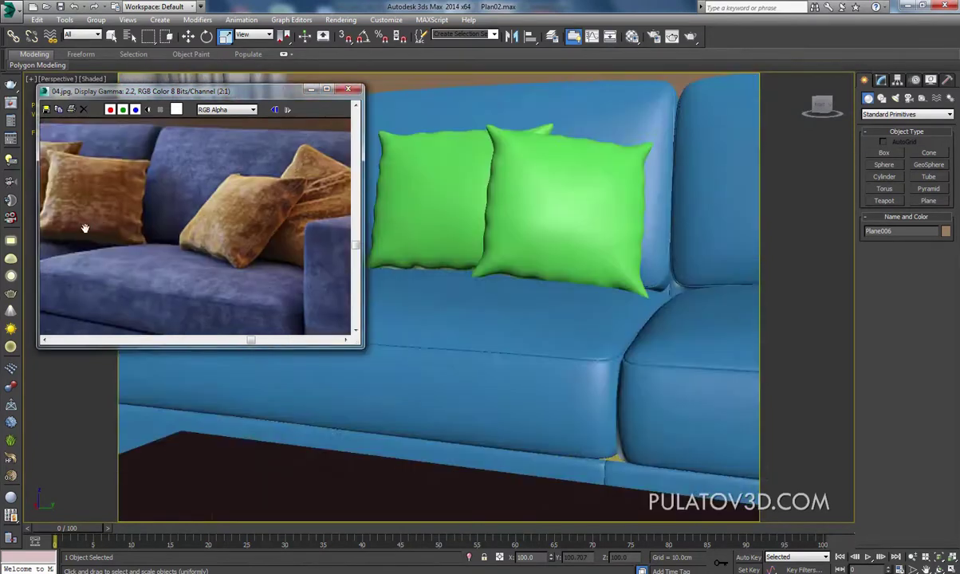
scroll(172, 231, "down", 3)
scroll(172, 235, "up", 1)
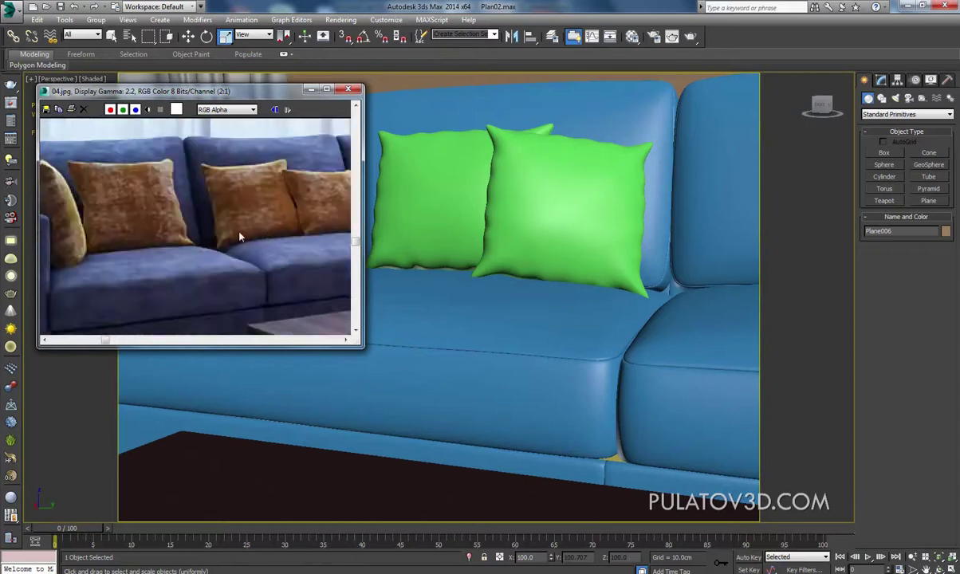
scroll(240, 236, "up", 1)
- Close the 04.jpg reference photo window
left_click(347, 88)
scroll(567, 229, "down", 2)
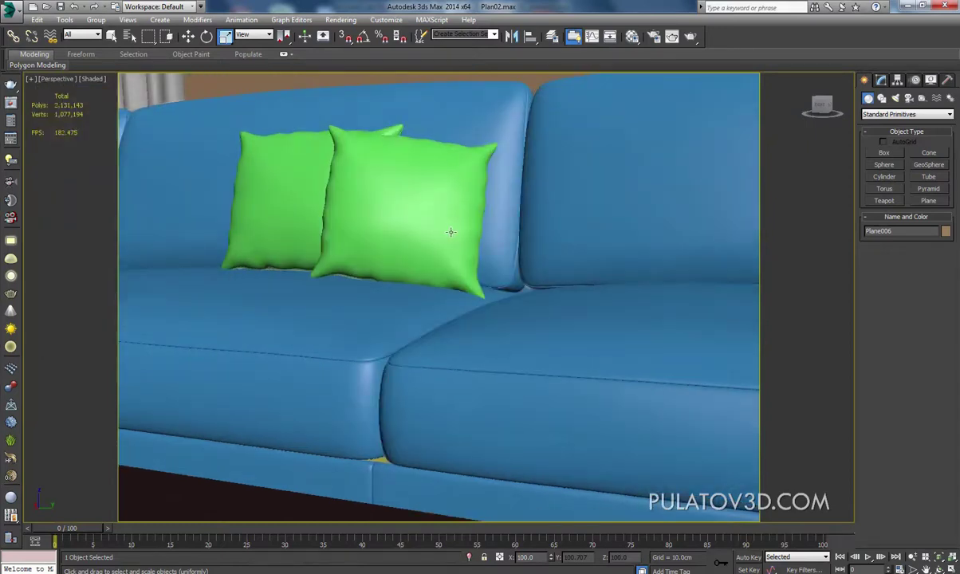
scroll(451, 231, "down", 2)
scroll(503, 316, "up", 5)
scroll(503, 316, "down", 3)
- Orbit around the sofa front, coffee table and corner section to review the pillows
mouse_move(456, 385)
middle_mouse_down("alt")
mouse_move(392, 407)
mouse_move(443, 302)
mouse_move(484, 327)
mouse_move(389, 330)
middle_mouse_up("alt")
scroll(389, 330, "up", 1)
scroll(389, 330, "up", 1)
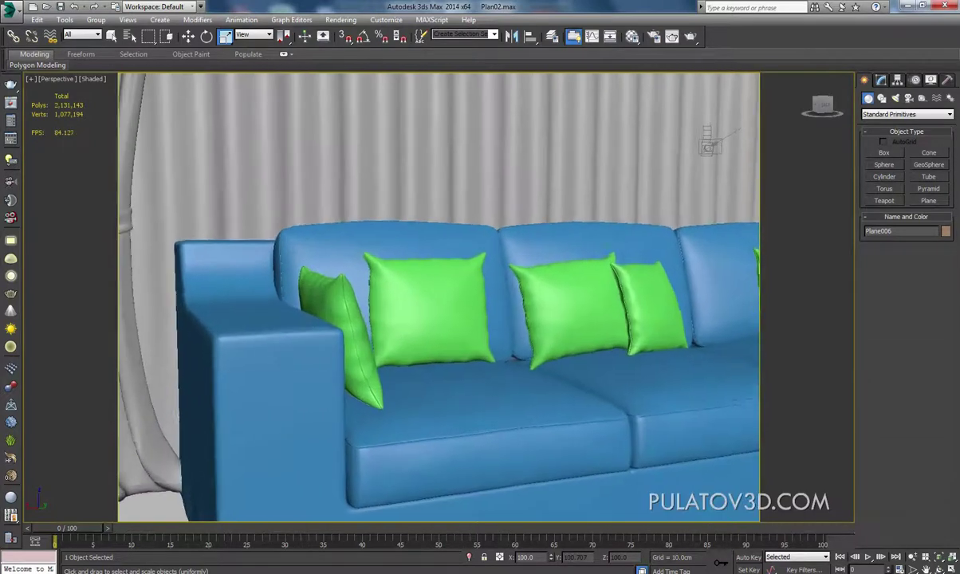
scroll(414, 331, "down", 3)
scroll(471, 332, "up", 5)
scroll(470, 332, "down", 5)
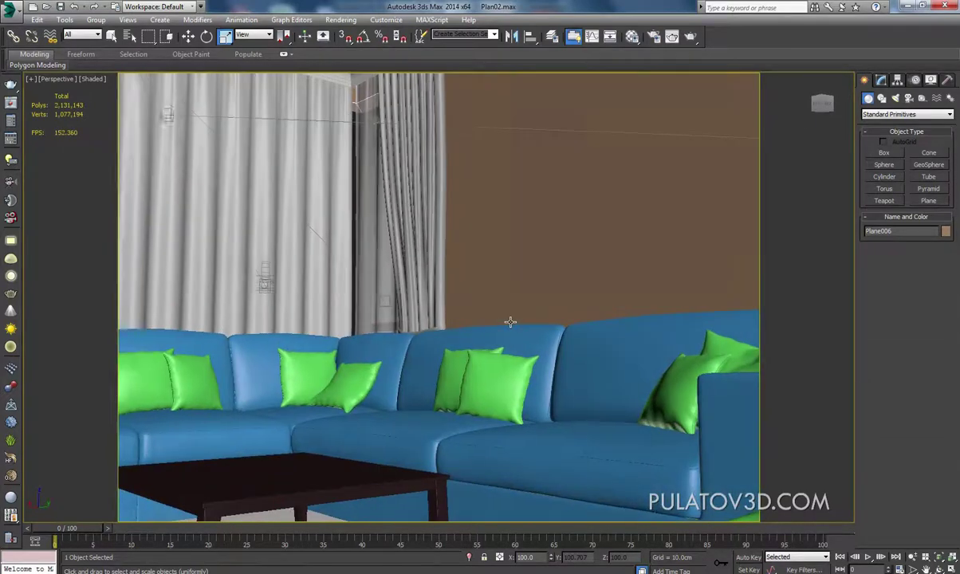
mouse_move(508, 322)
middle_mouse_down("alt")
mouse_move(306, 259)
mouse_move(330, 444)
mouse_move(553, 350)
mouse_move(574, 349)
mouse_move(531, 333)
mouse_move(535, 317)
middle_mouse_up("alt")
scroll(568, 355, "up", 3)
scroll(570, 358, "down", 3)
scroll(595, 364, "down", 2)
scroll(595, 365, "up", 2)
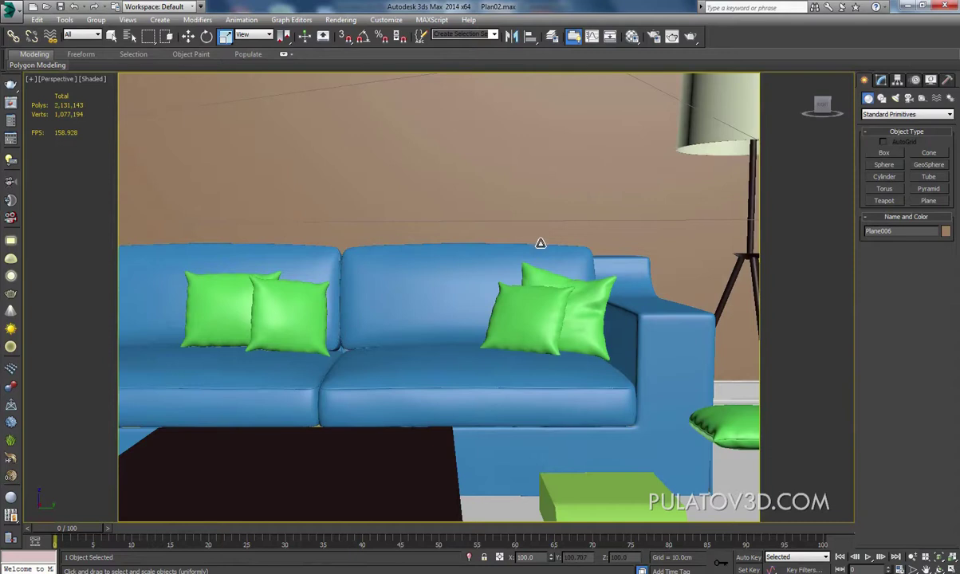
scroll(610, 280, "up", 2)
scroll(555, 242, "up", 2)
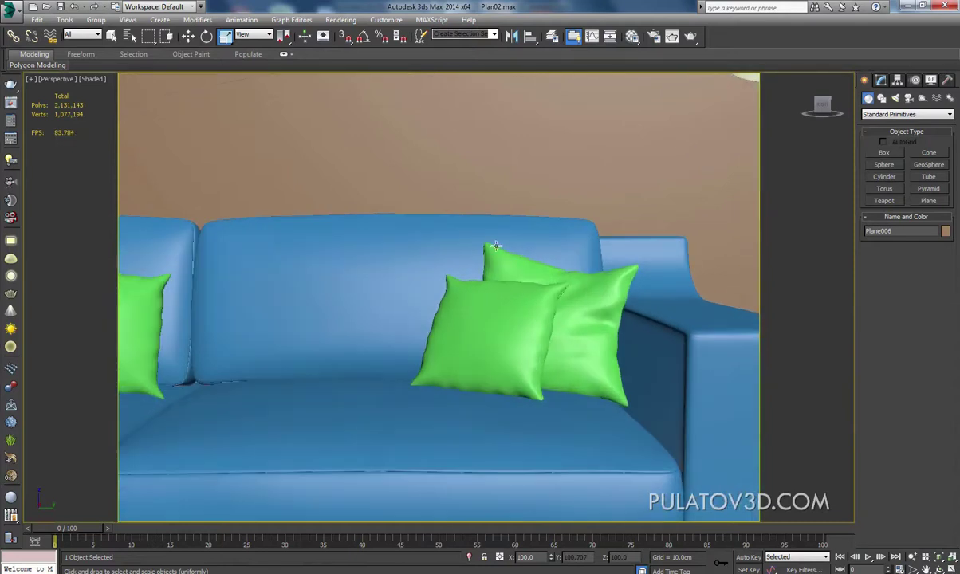
scroll(449, 285, "down", 3)
mouse_move(565, 302)
middle_mouse_down("alt")
mouse_move(611, 306)
mouse_move(508, 295)
mouse_move(531, 339)
mouse_move(350, 296)
mouse_move(368, 313)
mouse_move(438, 289)
mouse_move(452, 332)
mouse_move(467, 332)
mouse_move(435, 338)
mouse_move(396, 312)
middle_mouse_up("alt")
- Select the middle back pillow, frame it with Z, and show its modifier stack
left_click(396, 312)
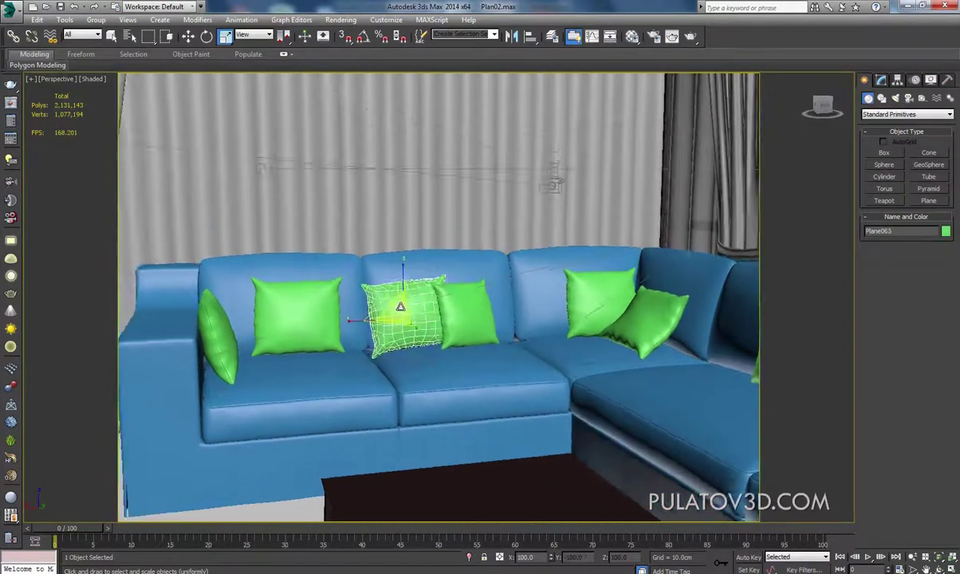
key("z")
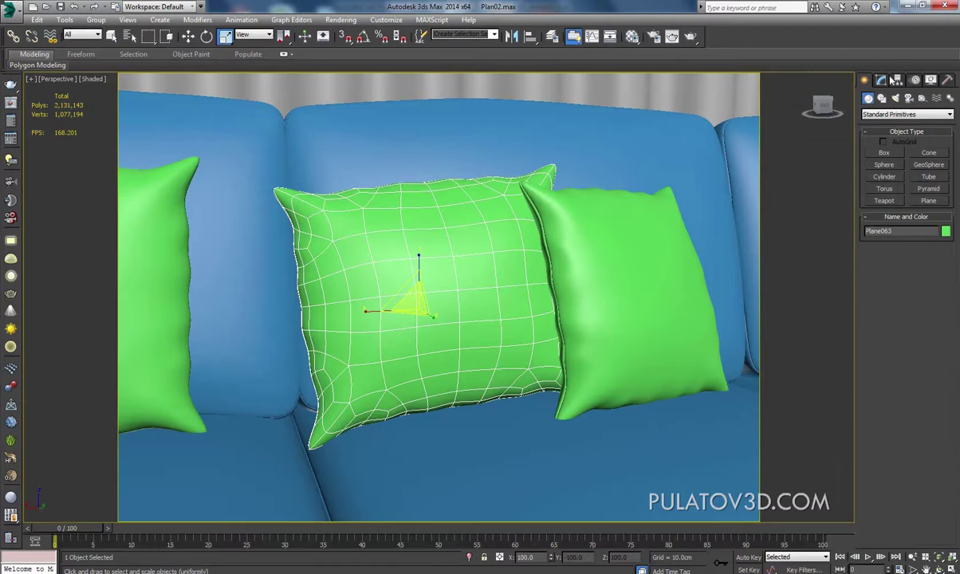
left_click(881, 80)
left_click(900, 144)
mouse_move(447, 263)
middle_mouse_down("alt")
mouse_move(404, 193)
mouse_move(408, 184)
middle_mouse_up("alt")
- Add an Edit Poly modifier above TurboSmooth and switch to its Vertex level
left_click(903, 126)
left_click(906, 111)
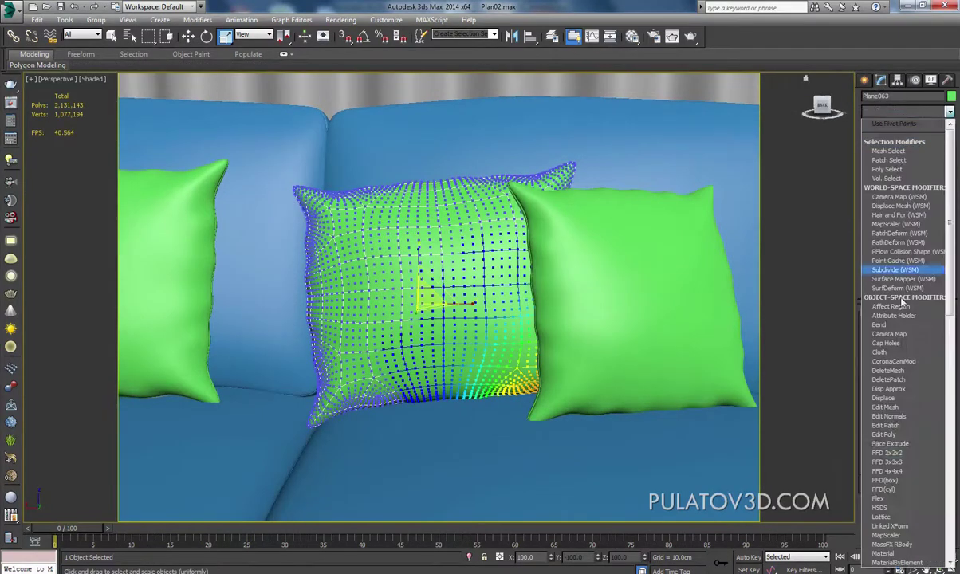
left_click(885, 434)
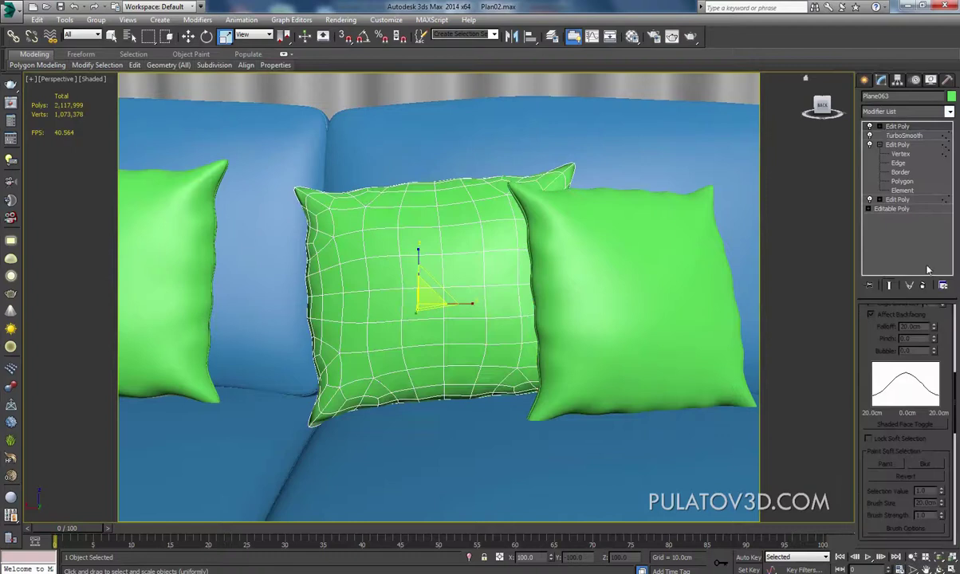
left_click(880, 127)
left_click(906, 181)
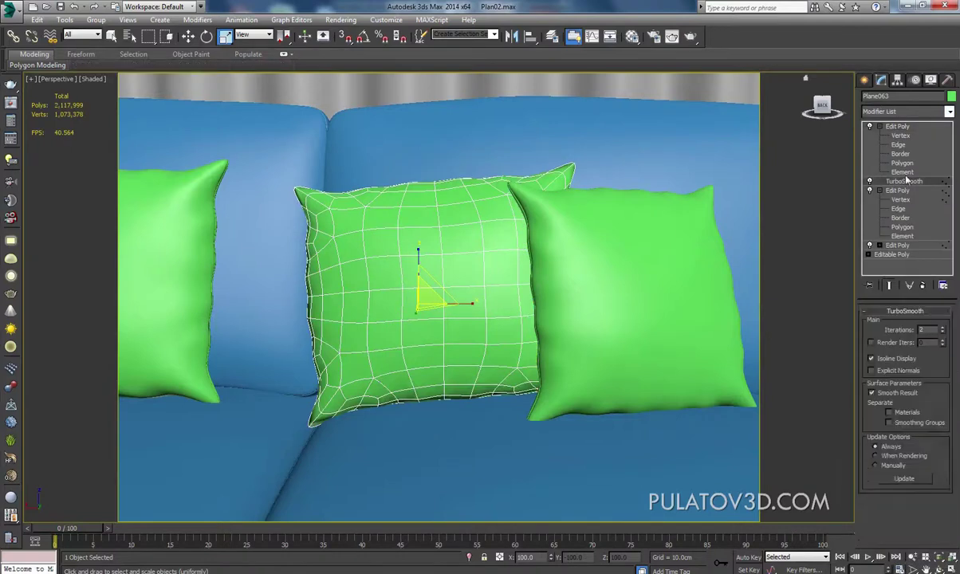
left_click(900, 136)
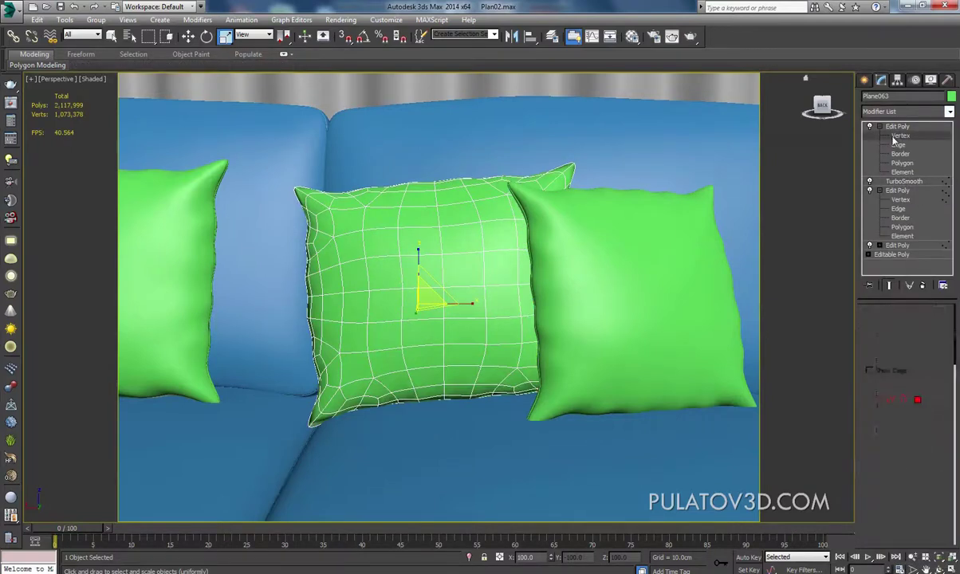
scroll(418, 222, "up", 2)
scroll(418, 223, "up", 3)
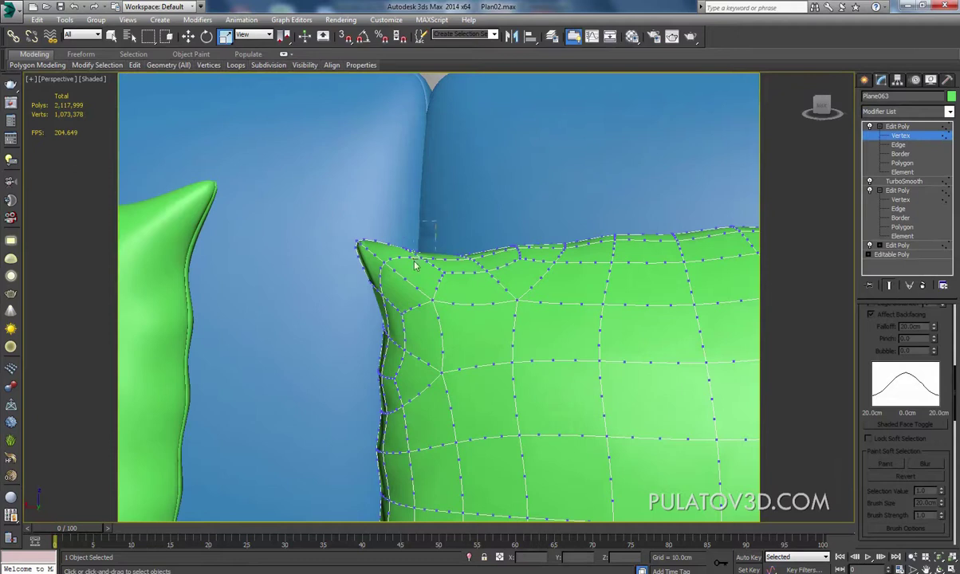
- Turn on Soft Selection with a 6.8cm falloff and lift a top-edge corner vertex slightly
left_click(420, 254)
key("w")
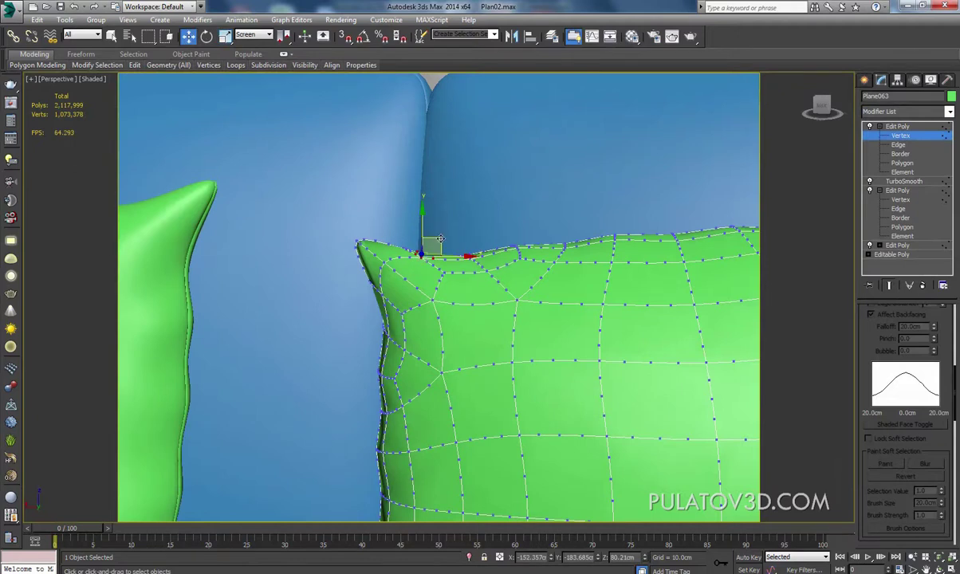
mouse_move(867, 337)
left_mouse_down()
mouse_move(880, 141)
mouse_move(818, 306)
left_mouse_up()
left_click(869, 324)
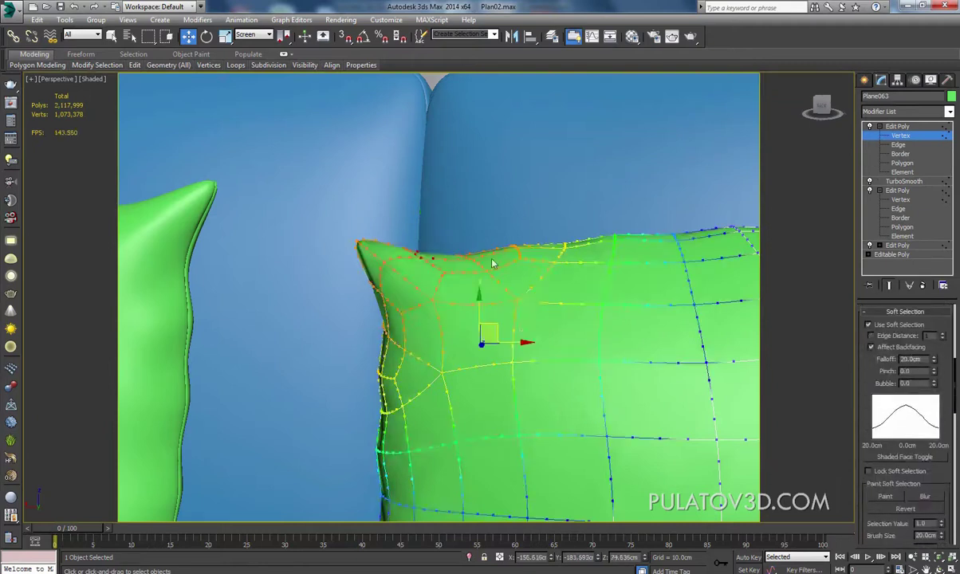
left_click(895, 349)
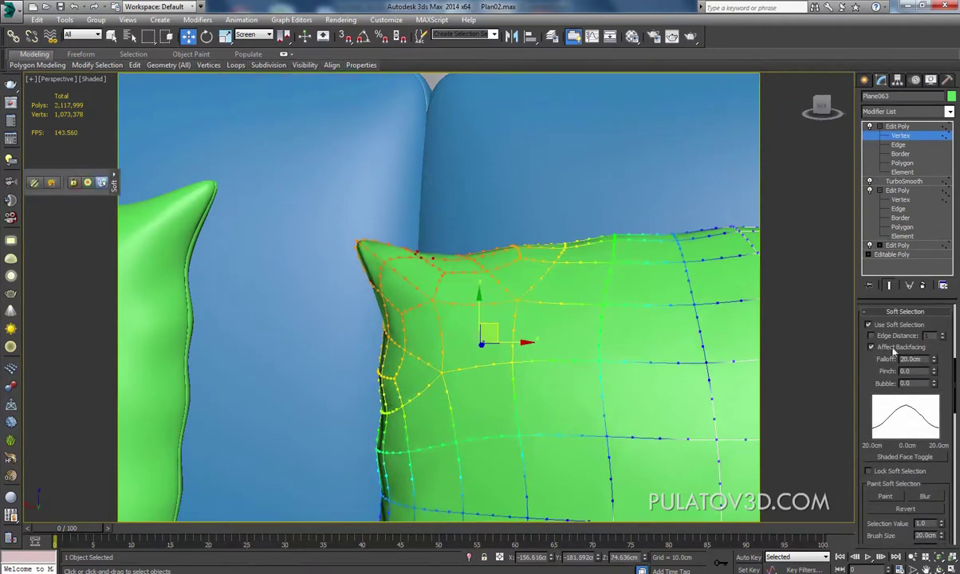
left_click_drag(930, 358, 930, 423)
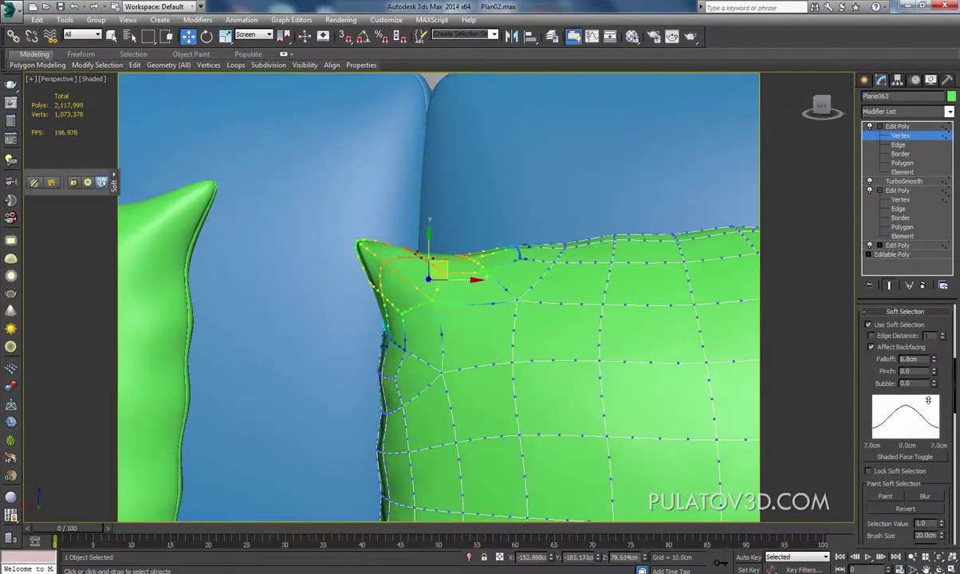
left_click_drag(440, 262, 439, 254)
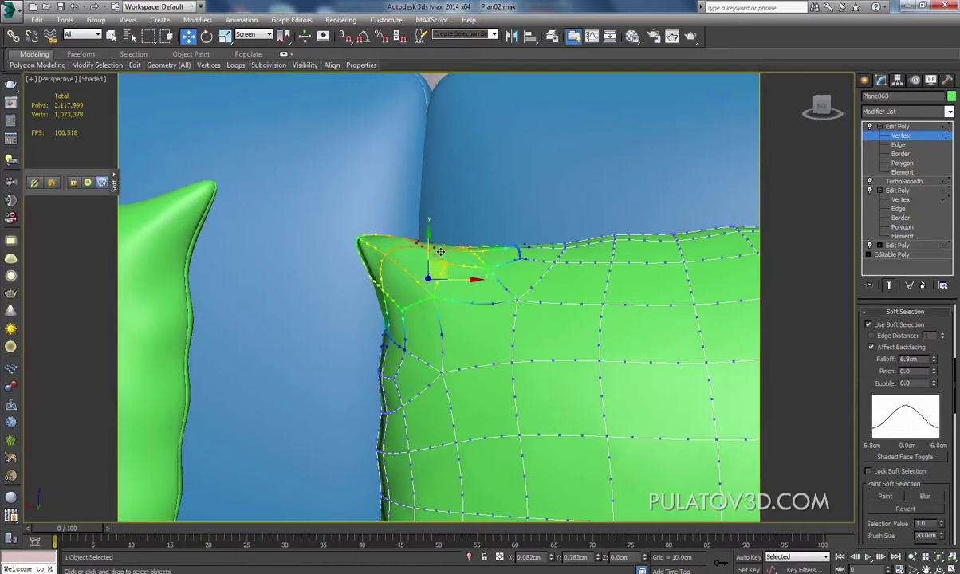
- Pull the pillow's left edge down and draw its right corner up and outward
left_click_drag(383, 349, 373, 325)
left_click(396, 321)
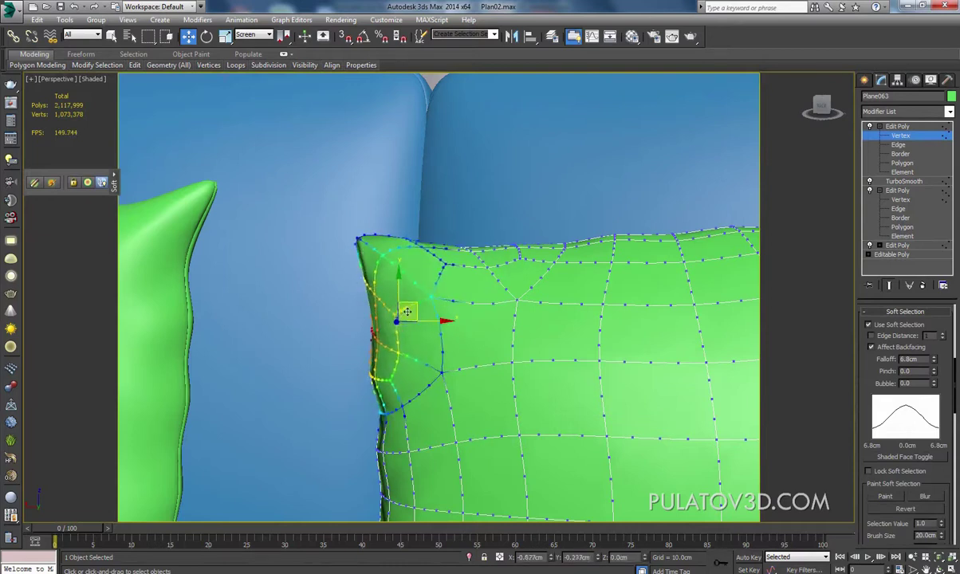
left_click_drag(407, 314, 389, 374)
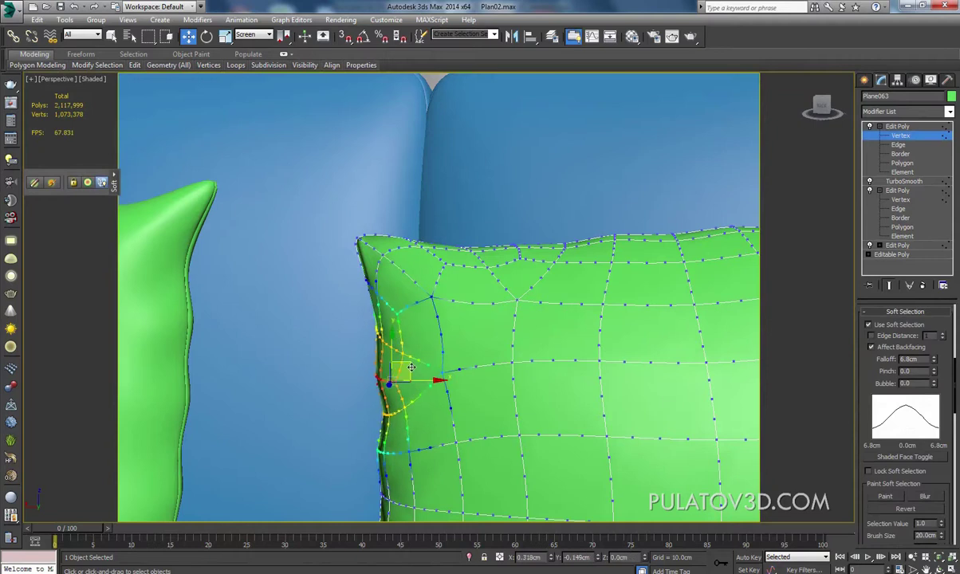
mouse_move(471, 335)
middle_mouse_down()
mouse_move(295, 324)
mouse_move(367, 341)
middle_mouse_up()
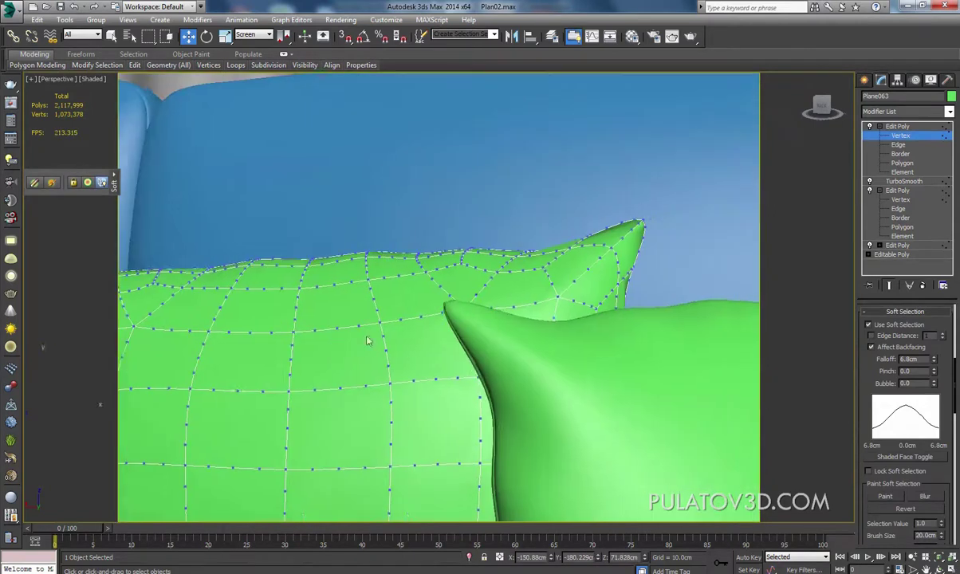
left_click(523, 249)
left_click(526, 237, "ctrl")
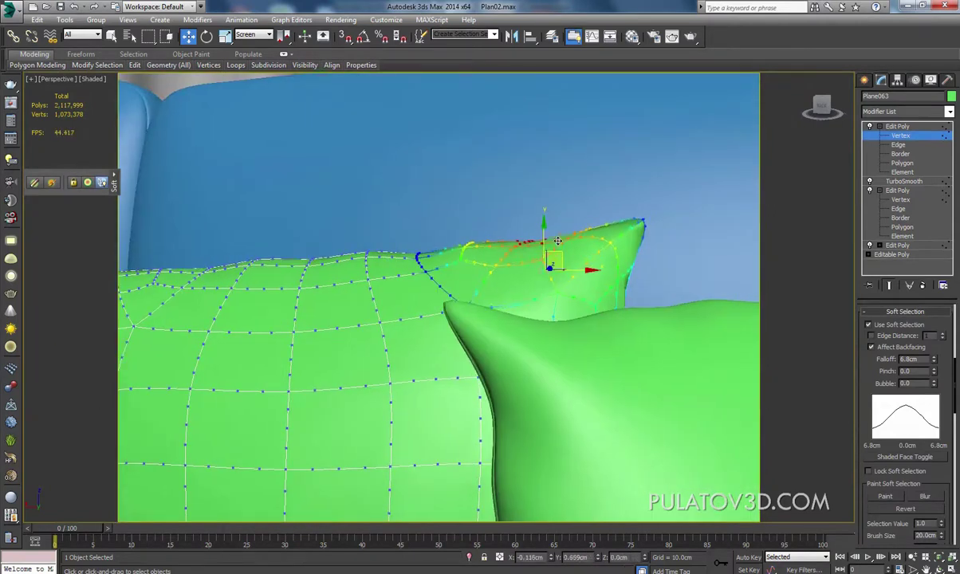
left_click(614, 303)
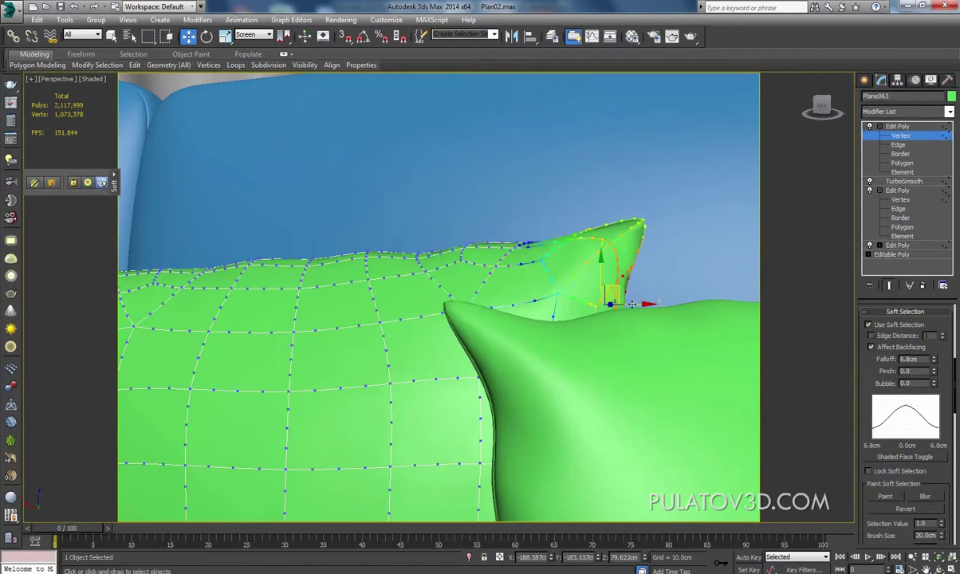
left_click_drag(618, 294, 632, 253)
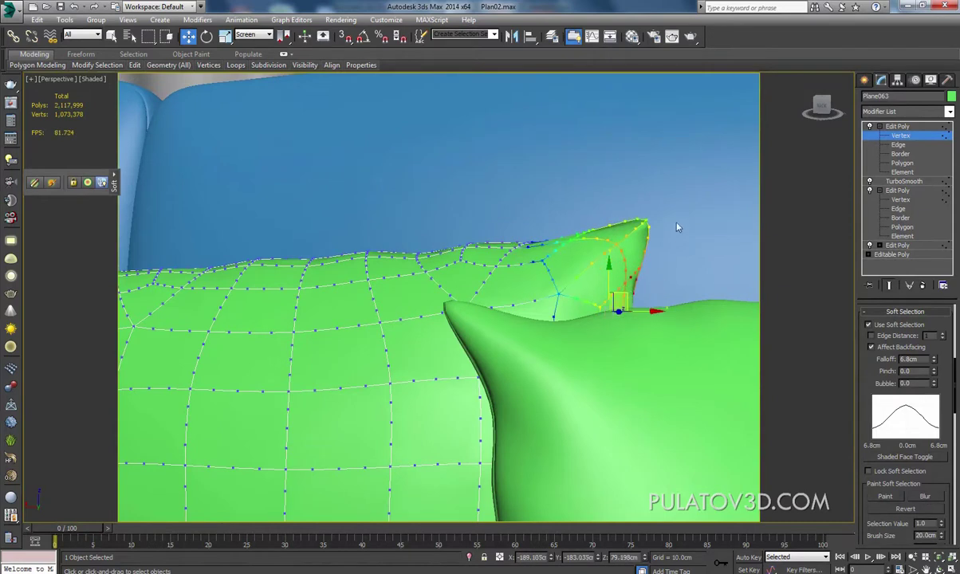
left_click_drag(622, 251, 616, 258)
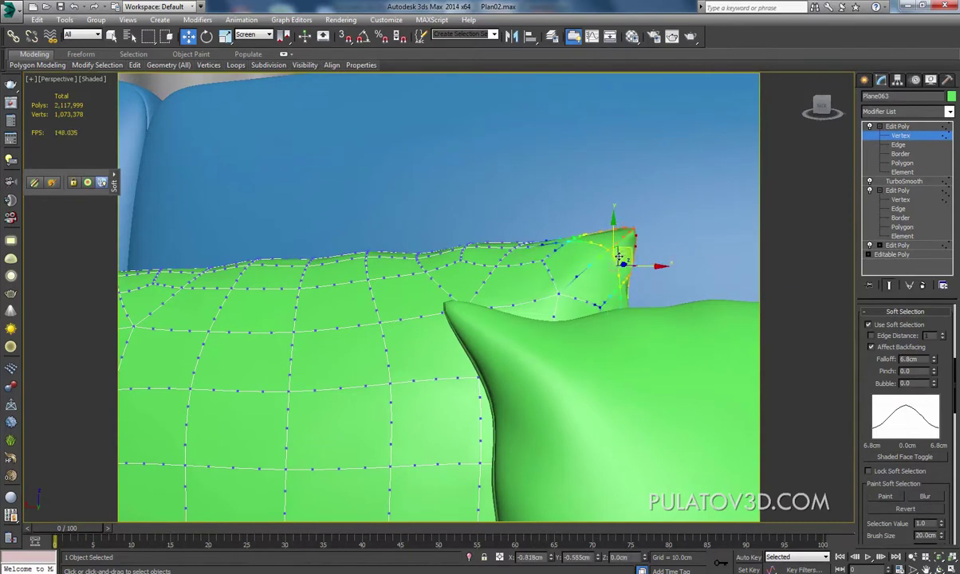
- Pull the pillow's bottom-left corner vertices up and outward into a pointed tip
mouse_move(438, 328)
middle_mouse_down()
mouse_move(448, 324)
mouse_move(425, 195)
middle_mouse_up()
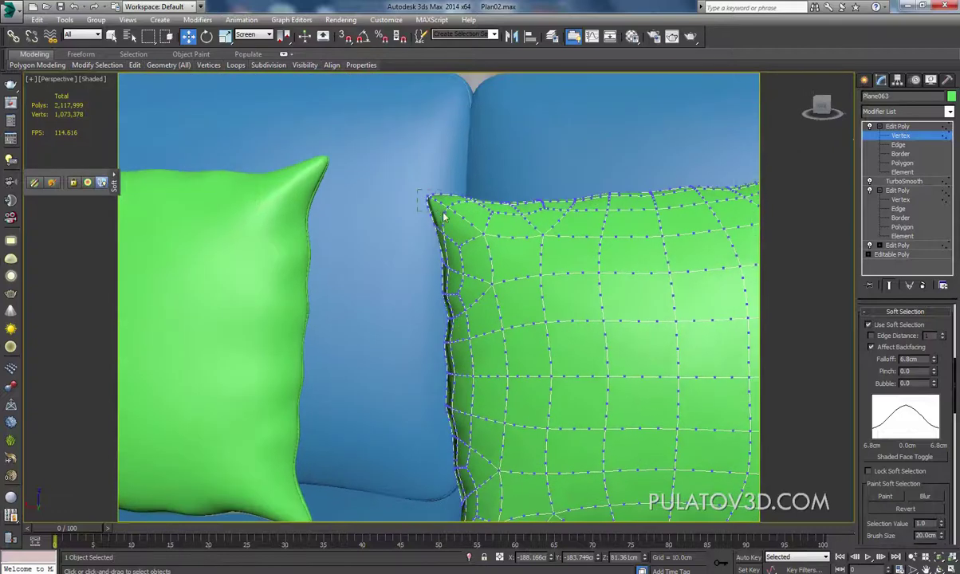
left_click_drag(416, 191, 446, 217)
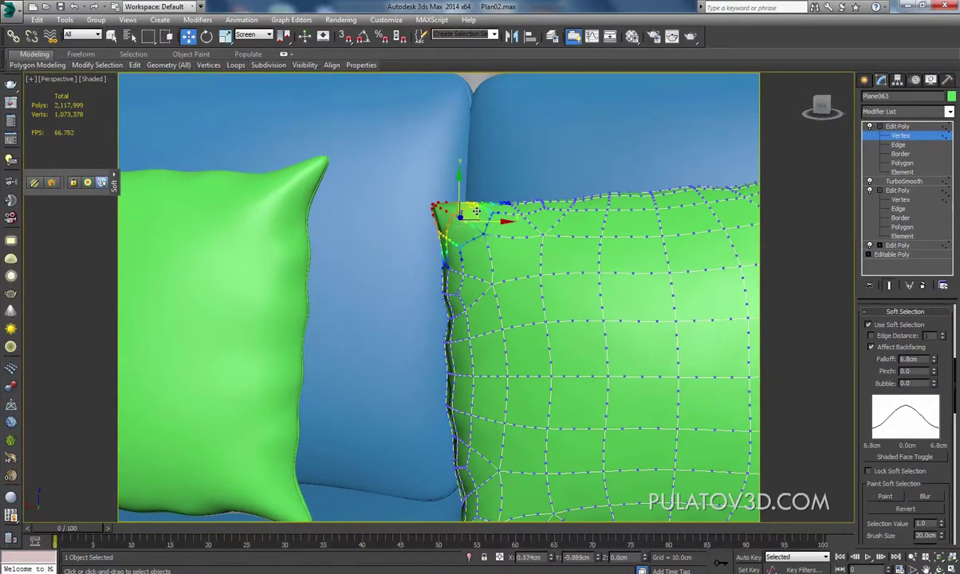
middle_click_drag(473, 209, 507, 260, "alt")
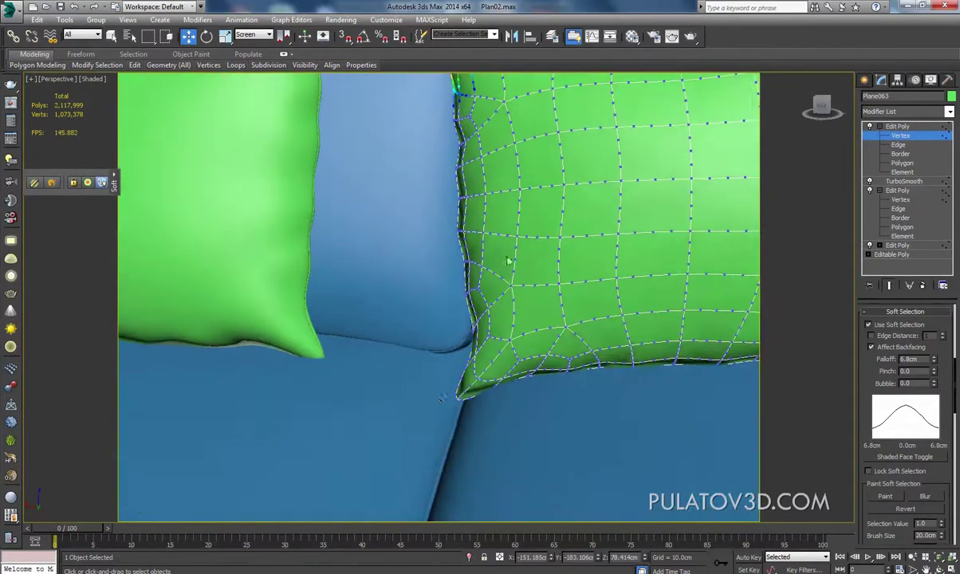
left_click_drag(459, 417, 476, 391)
mouse_move(503, 348)
left_mouse_down()
mouse_move(471, 349)
mouse_move(510, 341)
left_mouse_up()
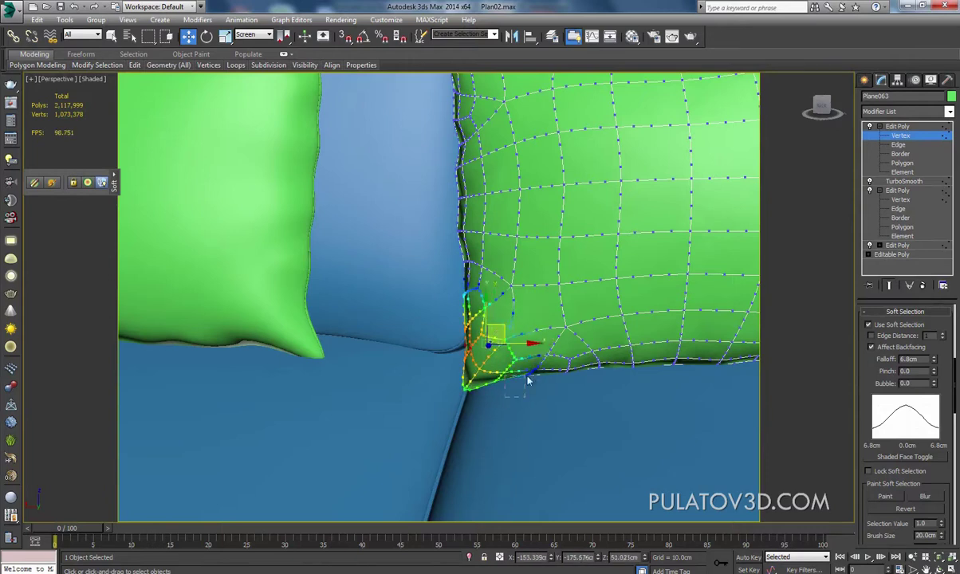
mouse_move(526, 381)
middle_mouse_down("alt")
mouse_move(334, 362)
mouse_move(507, 343)
mouse_move(435, 409)
mouse_move(508, 364)
mouse_move(462, 334)
mouse_move(469, 343)
middle_mouse_up("alt")
scroll(469, 342, "down", 3)
scroll(467, 327, "up", 2)
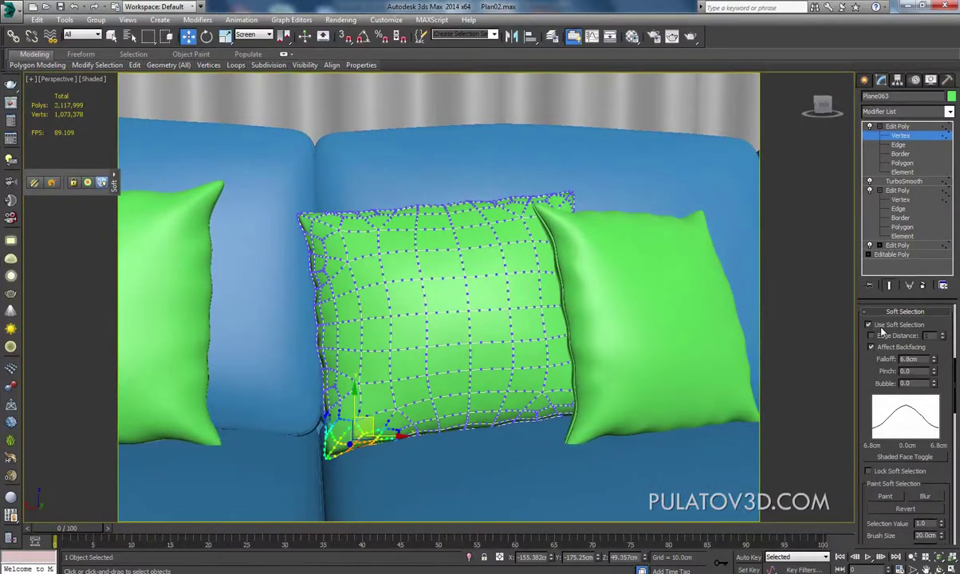
- Turn off TurboSmooth's Isoline Display, accepting the topology warning
left_click(904, 181)
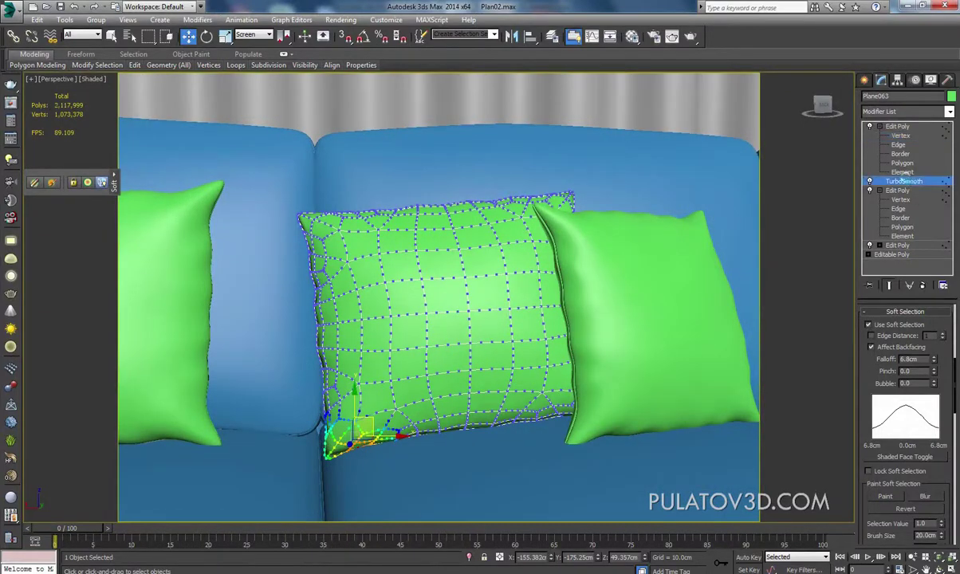
left_click(533, 328)
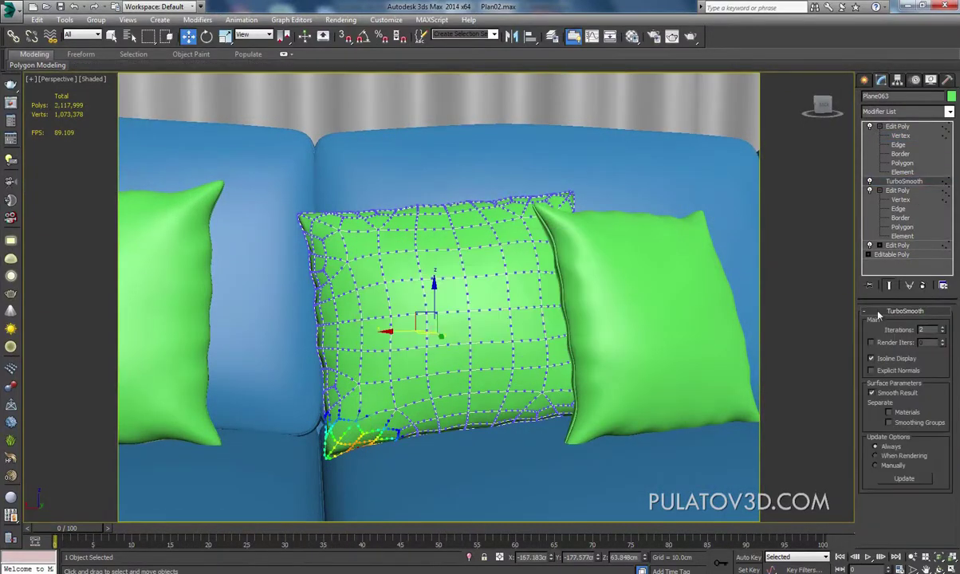
left_click(872, 358)
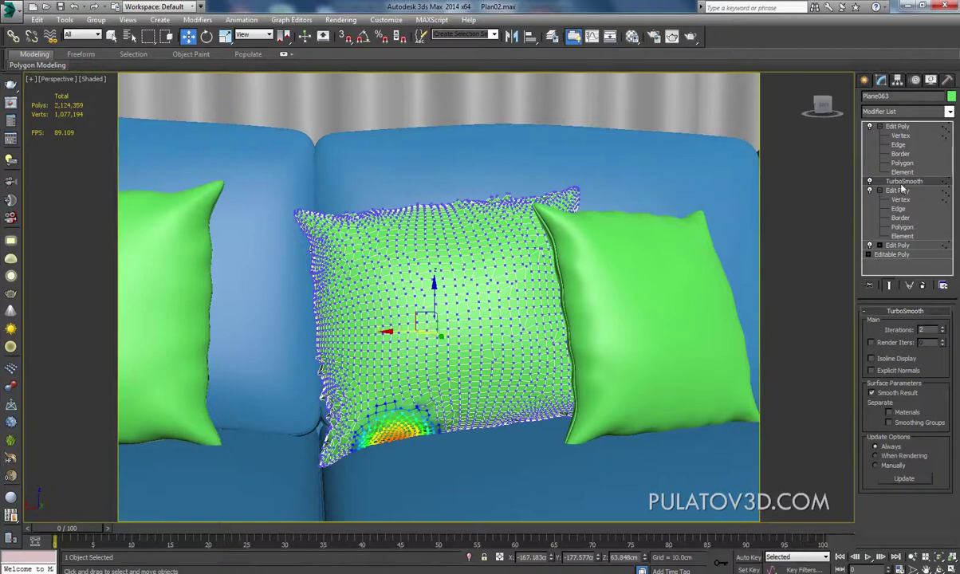
- Replace the top Edit Poly with a fresh Edit Poly and enter its Vertex level
left_click(903, 136)
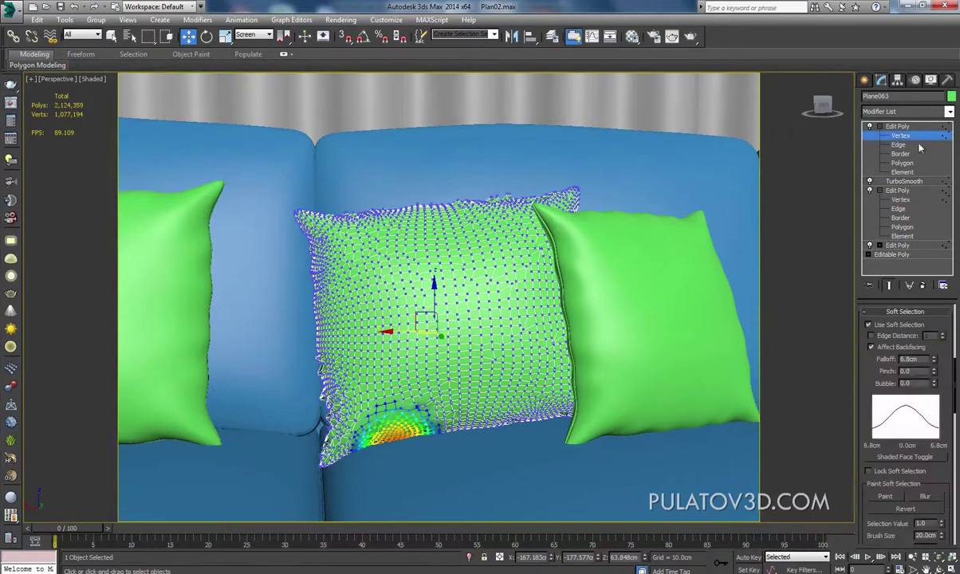
left_click(922, 285)
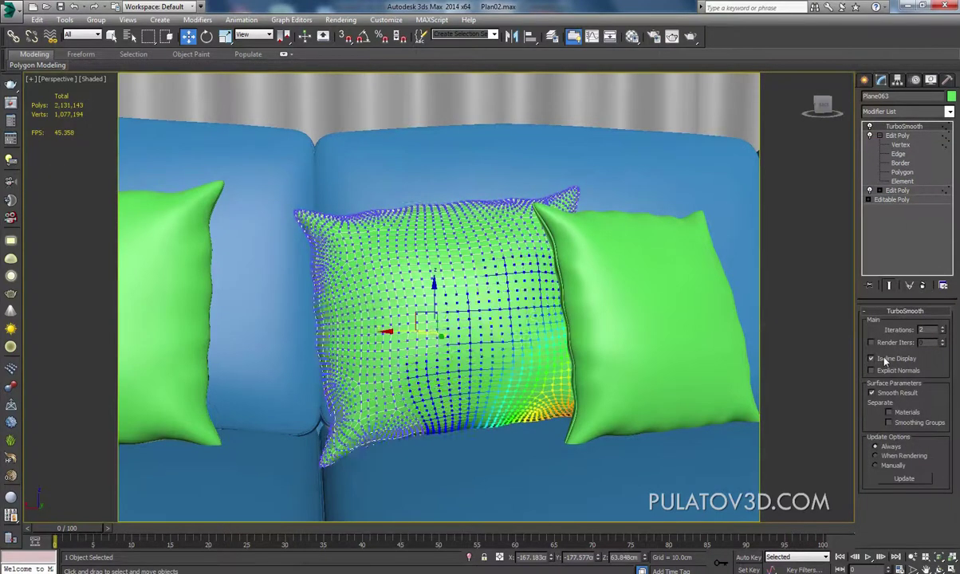
left_click(907, 111)
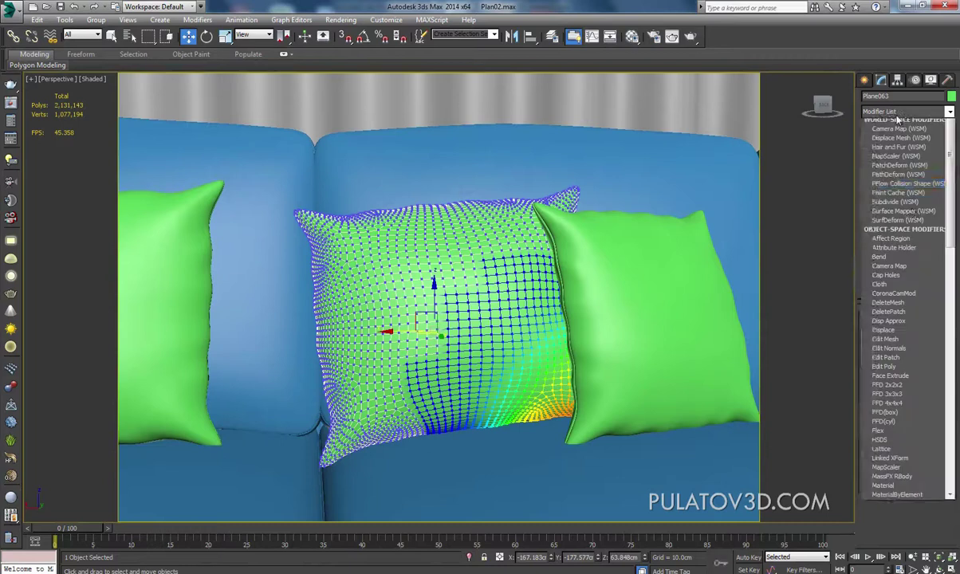
left_click(885, 392)
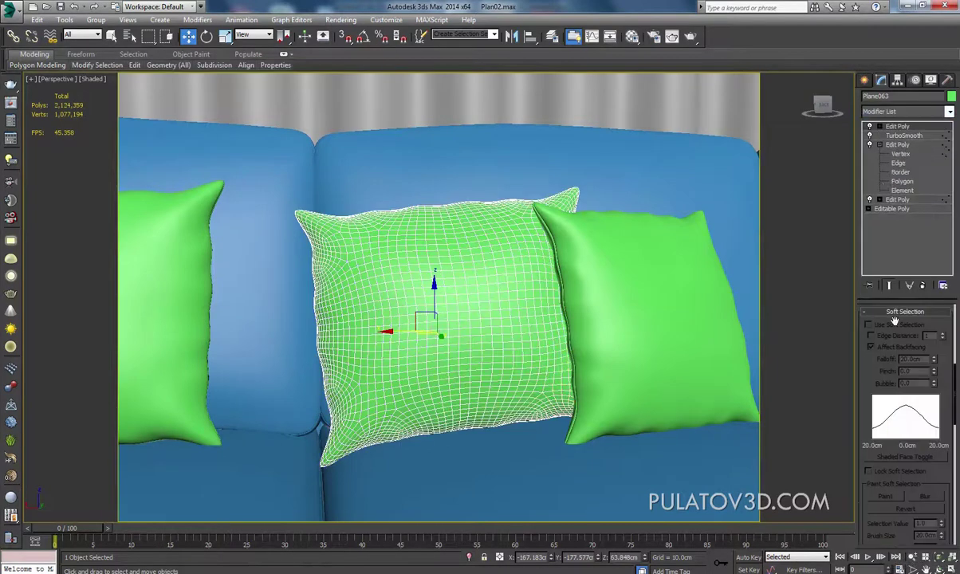
left_click(879, 126)
left_click(900, 135)
middle_click_drag(691, 178, 487, 299, "alt")
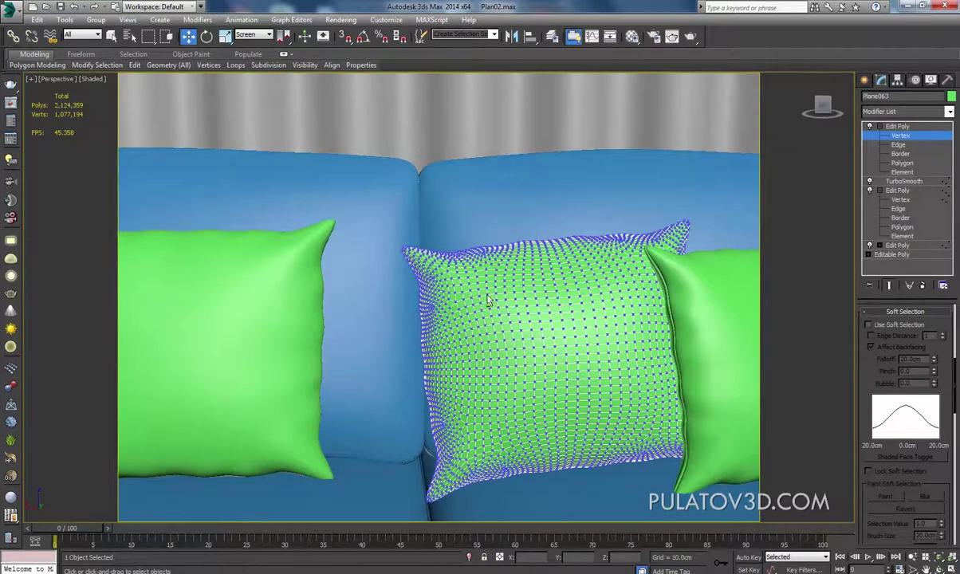
- With Soft Selection at a 7.308cm falloff, slide the pillow's top-left corner vertex inward
scroll(423, 254, "up", 5)
left_click(368, 246)
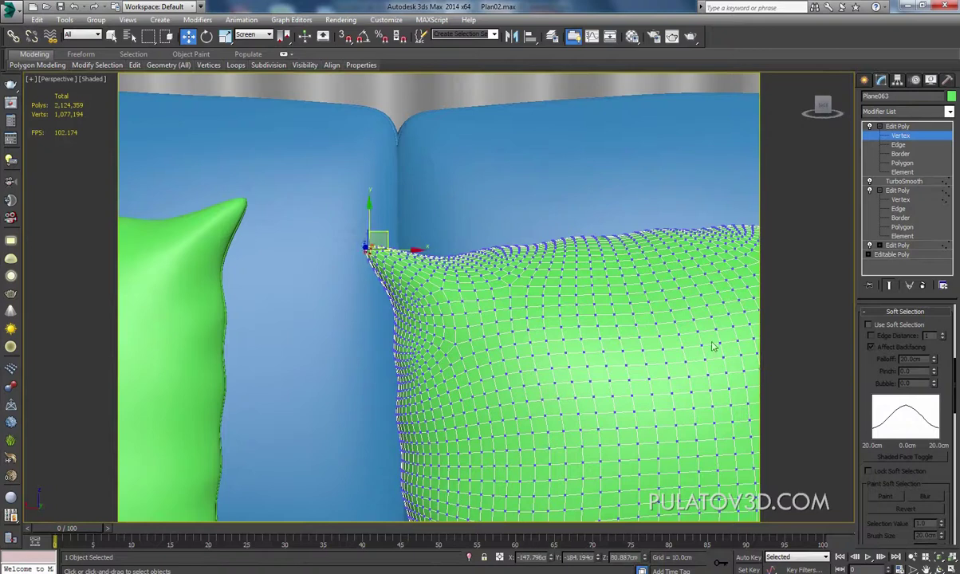
left_click(881, 327)
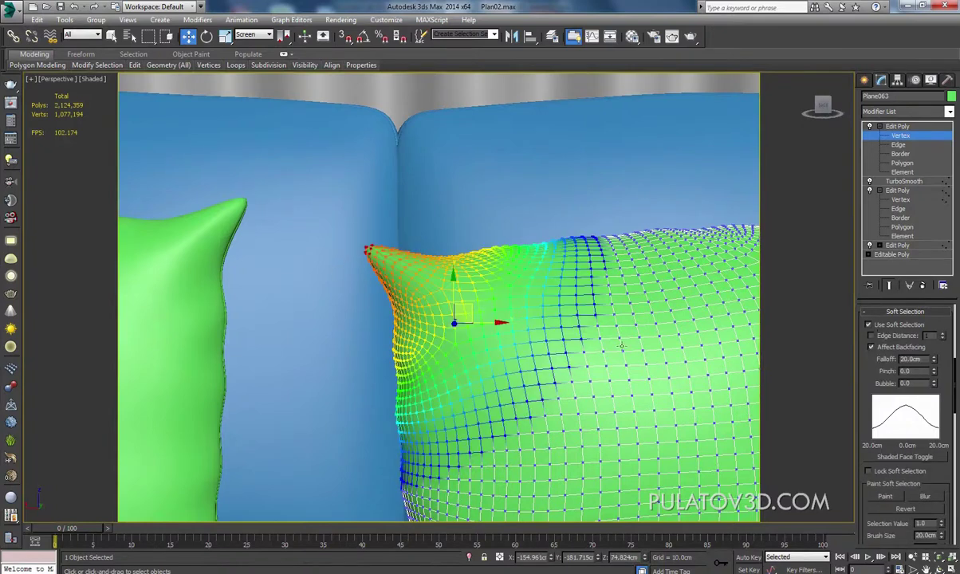
left_click_drag(926, 364, 933, 400)
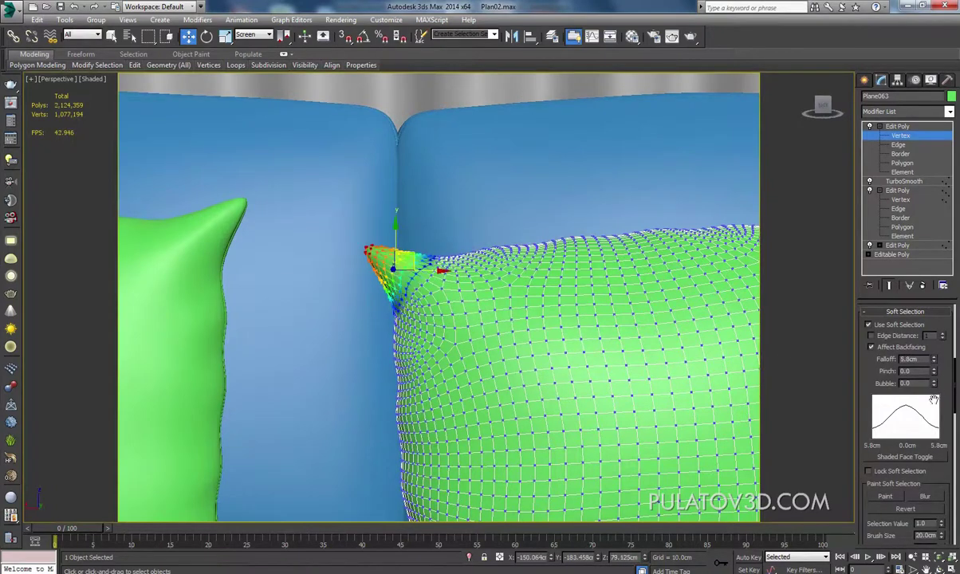
left_click_drag(408, 250, 416, 257)
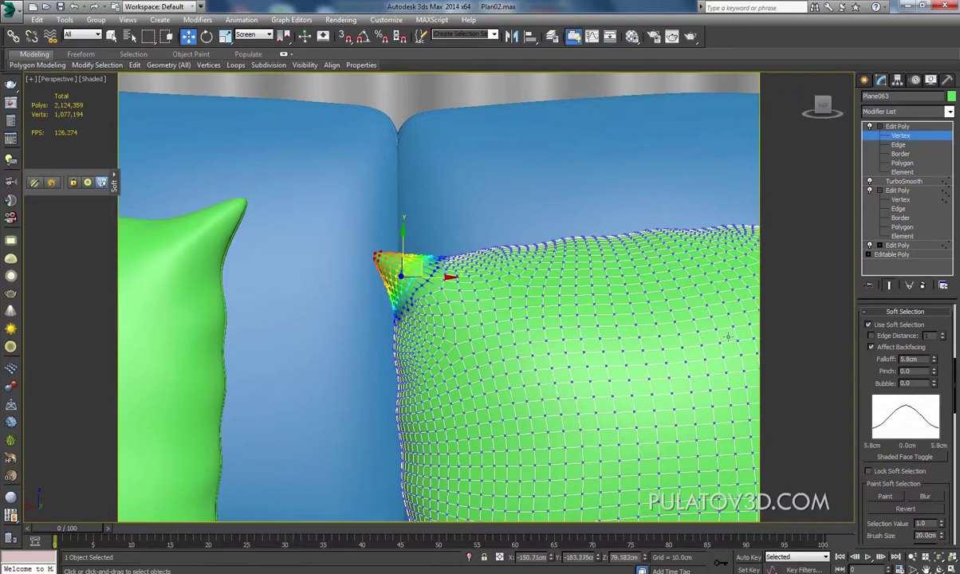
left_click_drag(933, 365, 934, 351)
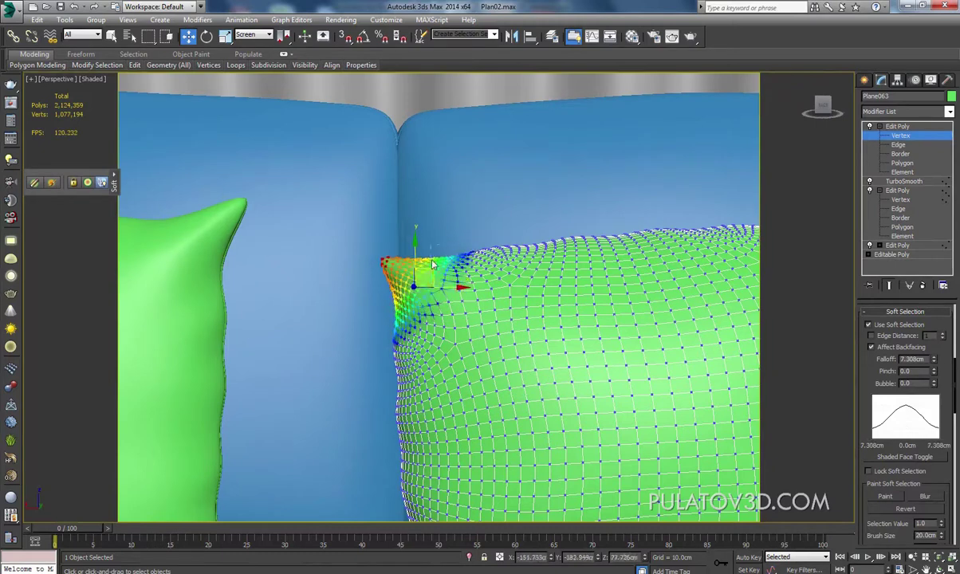
mouse_move(422, 267)
left_mouse_down()
mouse_move(456, 254)
mouse_move(388, 299)
left_mouse_up()
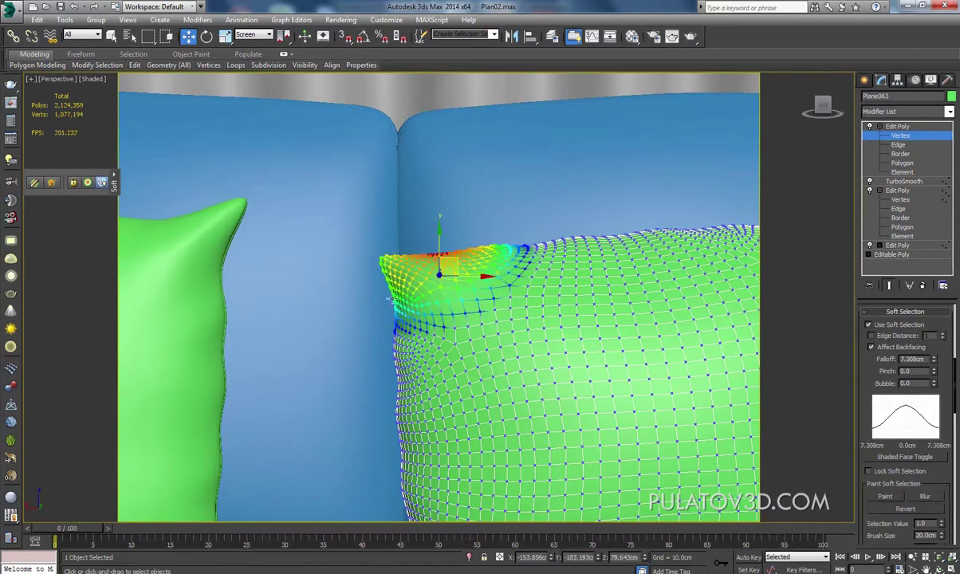
left_click(410, 311)
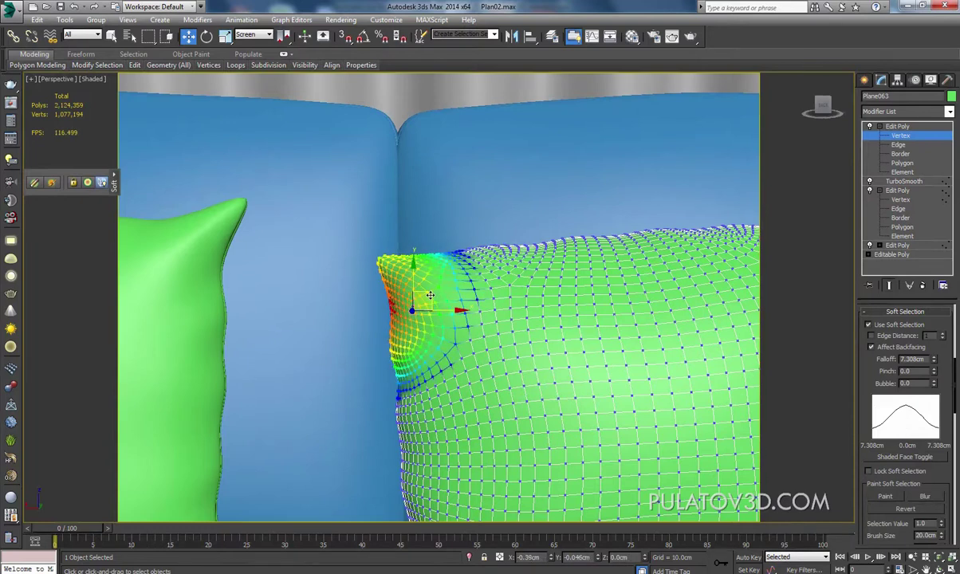
- Pull the pillow's upper-right corner vertices down and to the right
mouse_move(433, 295)
middle_mouse_down("alt")
mouse_move(506, 334)
mouse_move(624, 270)
middle_mouse_up("alt")
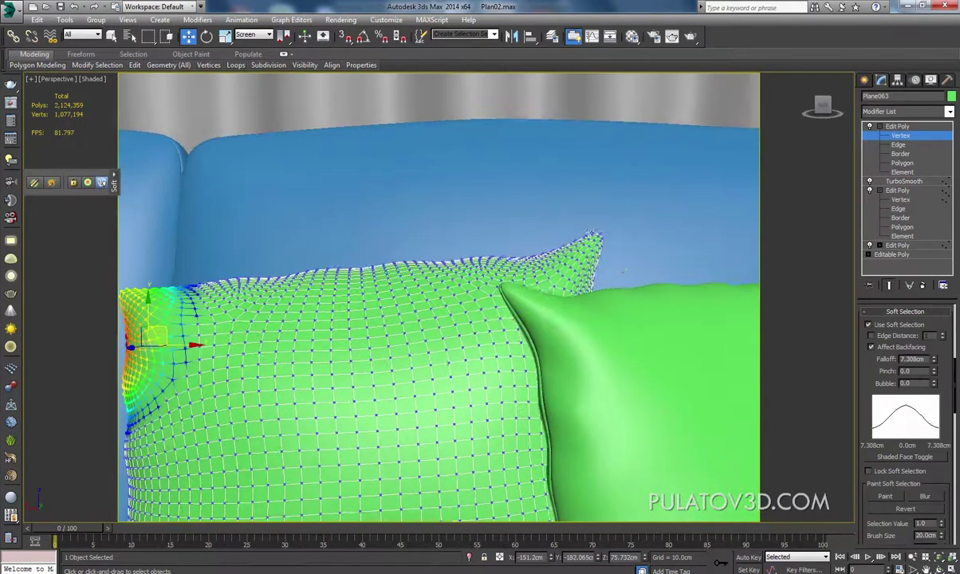
left_click(592, 252)
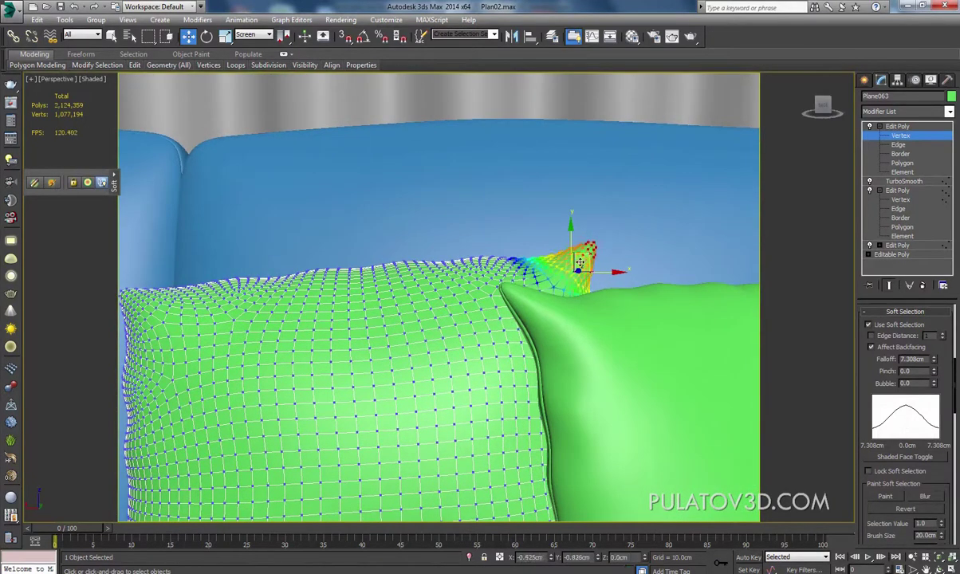
left_click(538, 265, "ctrl")
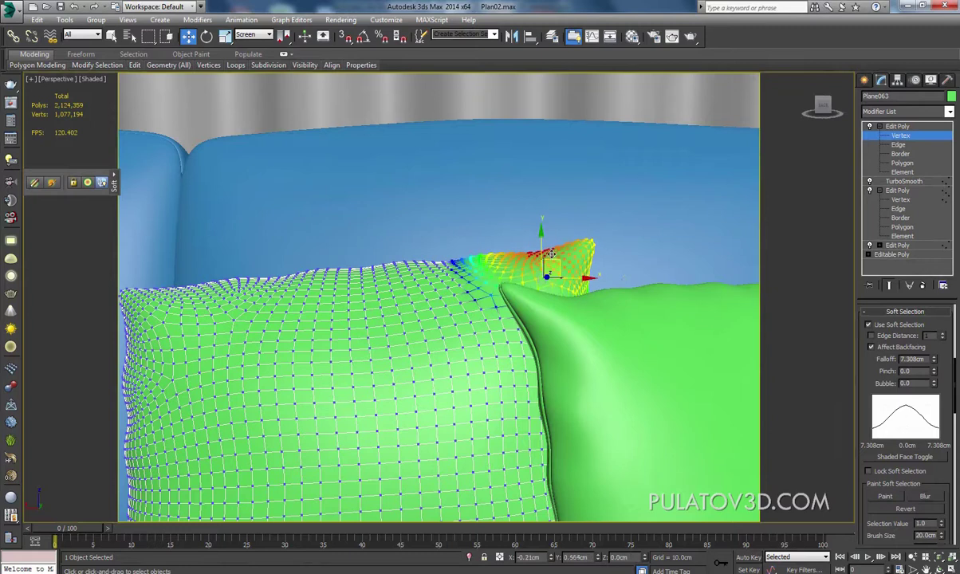
left_click_drag(559, 253, 616, 293)
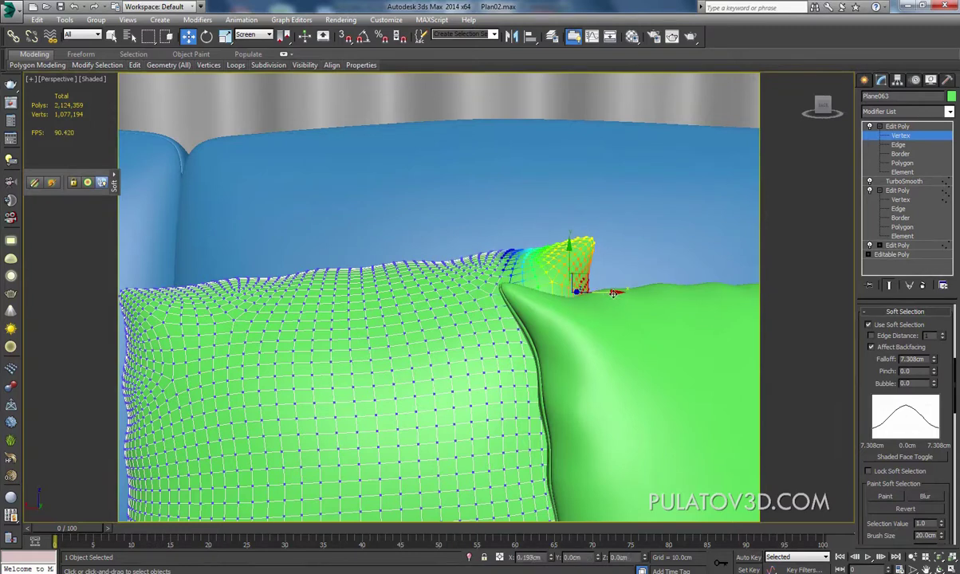
- Tug the bottom-left corner tip up and right along the sofa crease
middle_click_drag(615, 294, 425, 383, "alt")
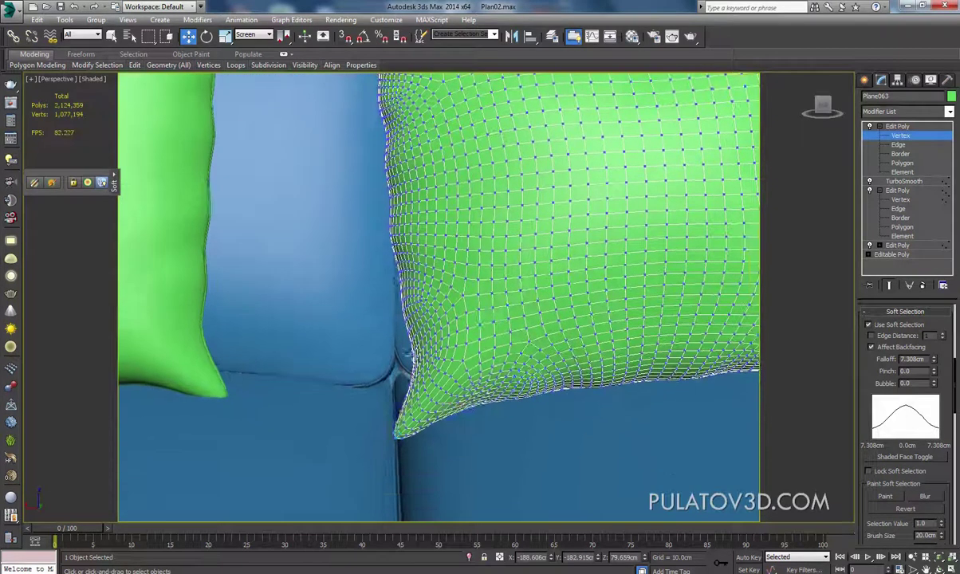
mouse_move(425, 383)
left_mouse_down()
mouse_move(417, 331)
mouse_move(409, 435)
left_mouse_up()
left_click(408, 435)
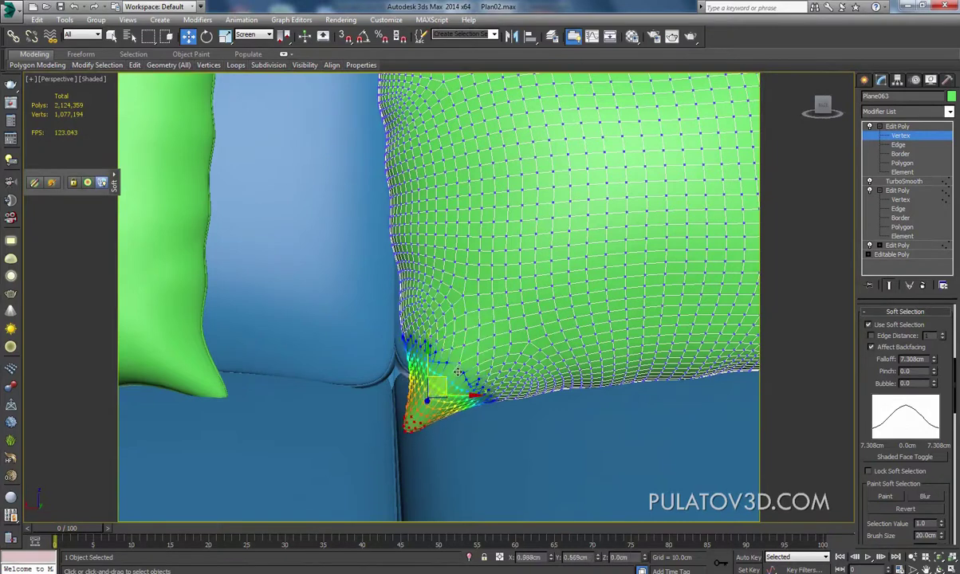
left_click_drag(444, 380, 456, 371)
key("ctrl+d")
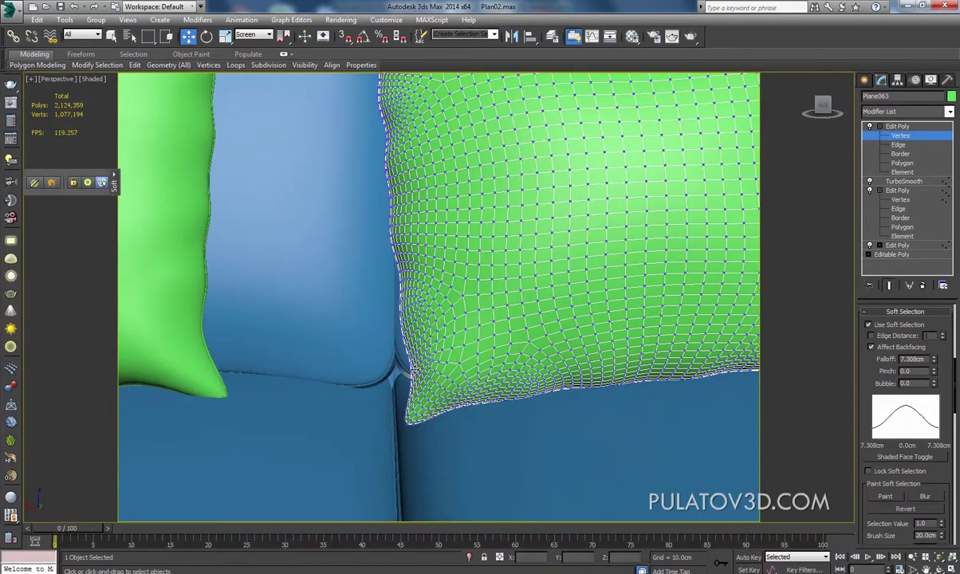
left_click(439, 360)
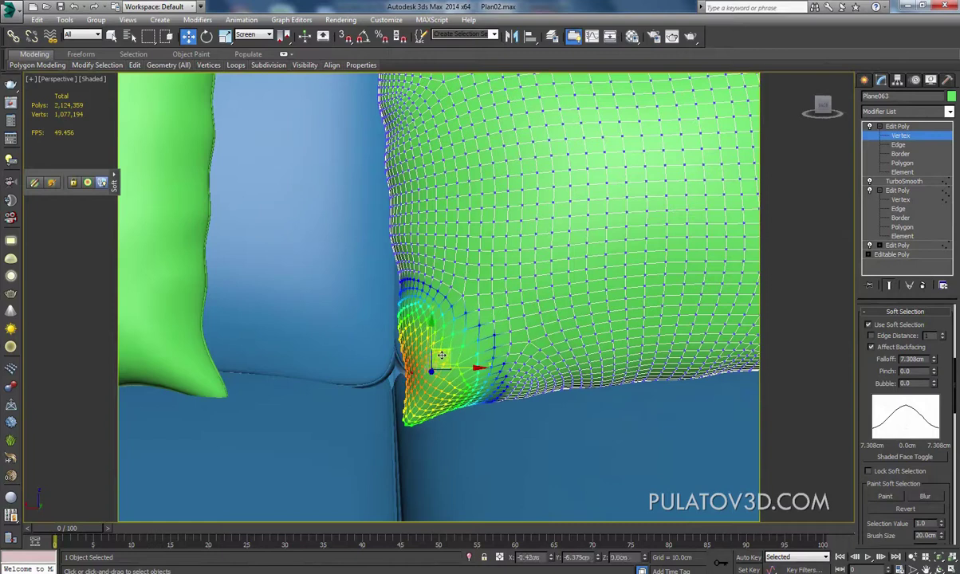
- Orbit and zoom out to review the pillow against the sofa back and curtains
key("ctrl+d")
middle_click_drag(462, 443, 447, 448, "alt")
scroll(439, 295, "down", 3)
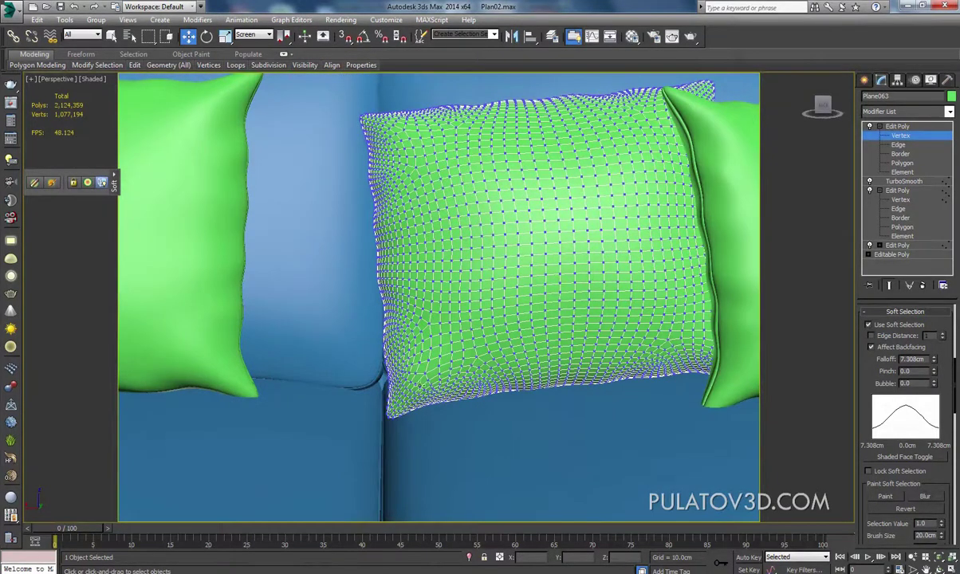
scroll(394, 363, "down", 3)
middle_click_drag(414, 350, 435, 343, "alt")
scroll(435, 342, "down", 2)
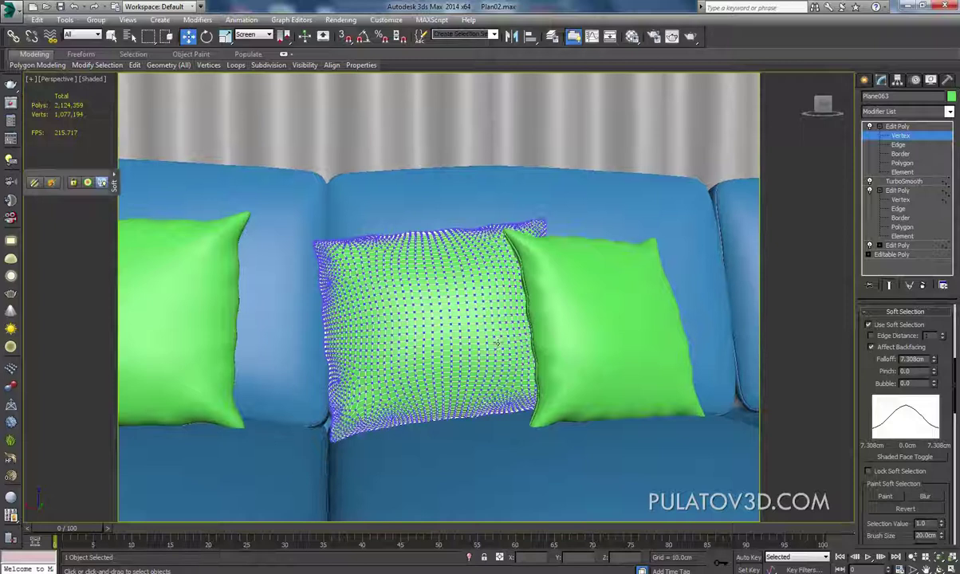
middle_click_drag(497, 342, 478, 339, "alt")
left_click(864, 79)
- Select the middle pillow Plane063 and activate the Paint Deformation Push/Pull brush
left_click(541, 235)
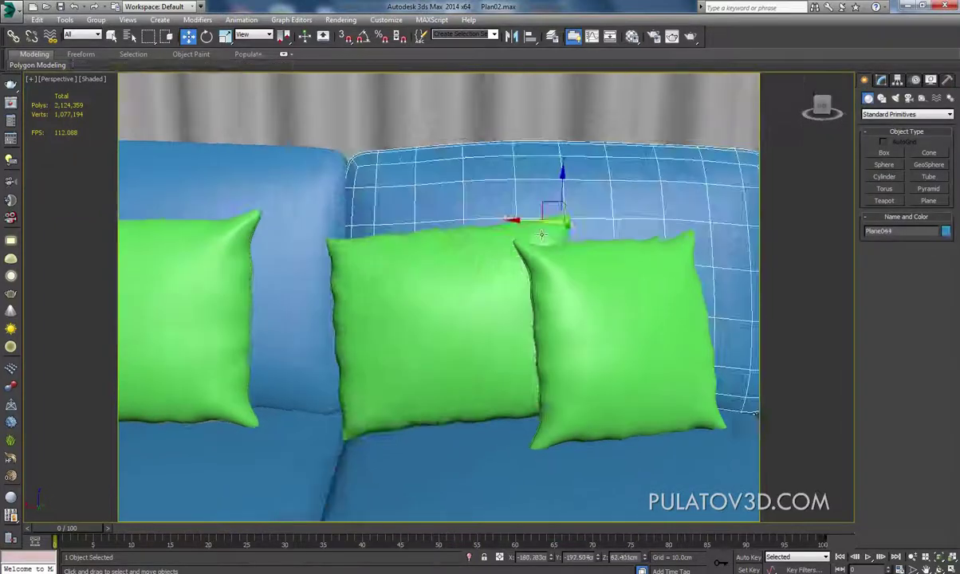
middle_click_drag(541, 234, 459, 271, "alt")
left_click(458, 272)
left_click(880, 80)
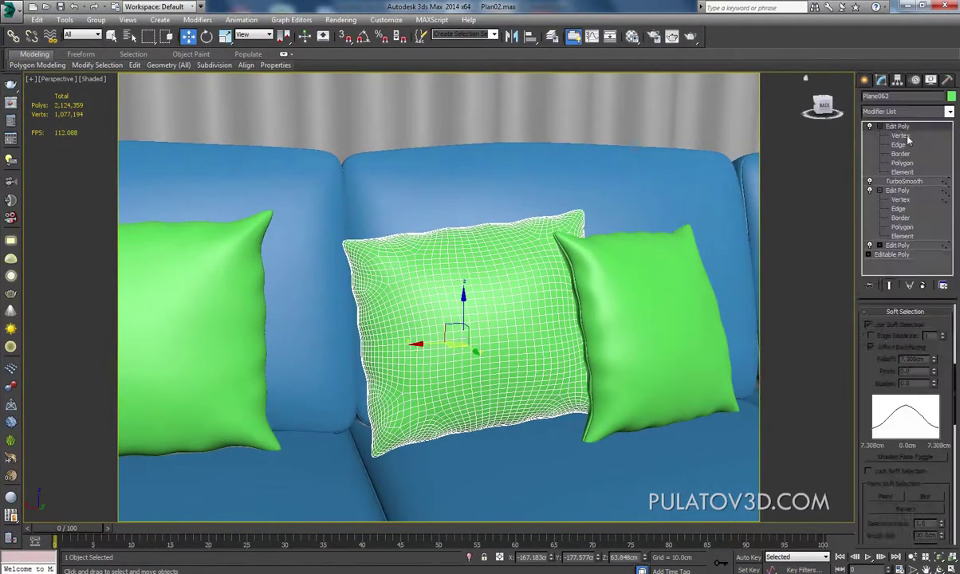
scroll(897, 349, "down", 5)
scroll(896, 415, "down", 5)
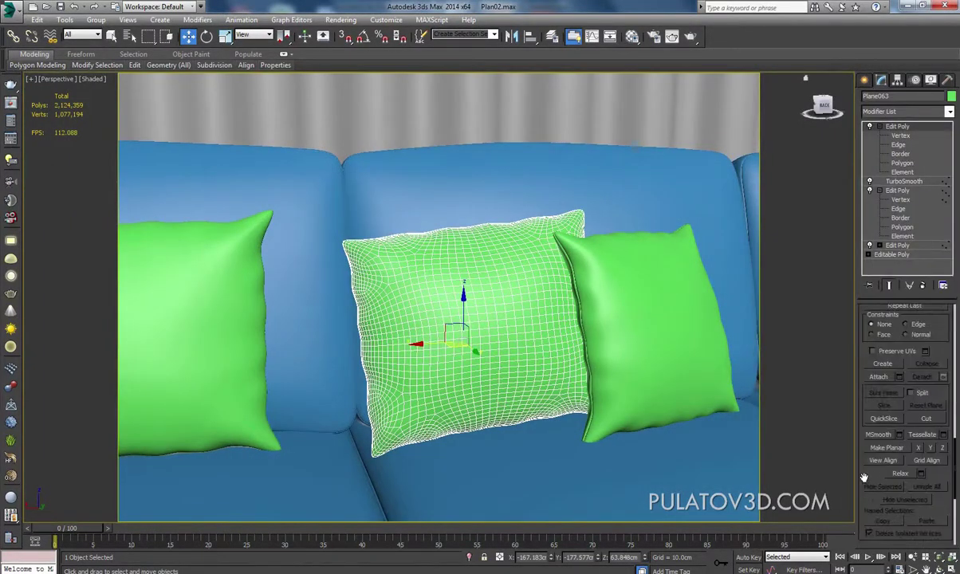
scroll(940, 378, "down", 4)
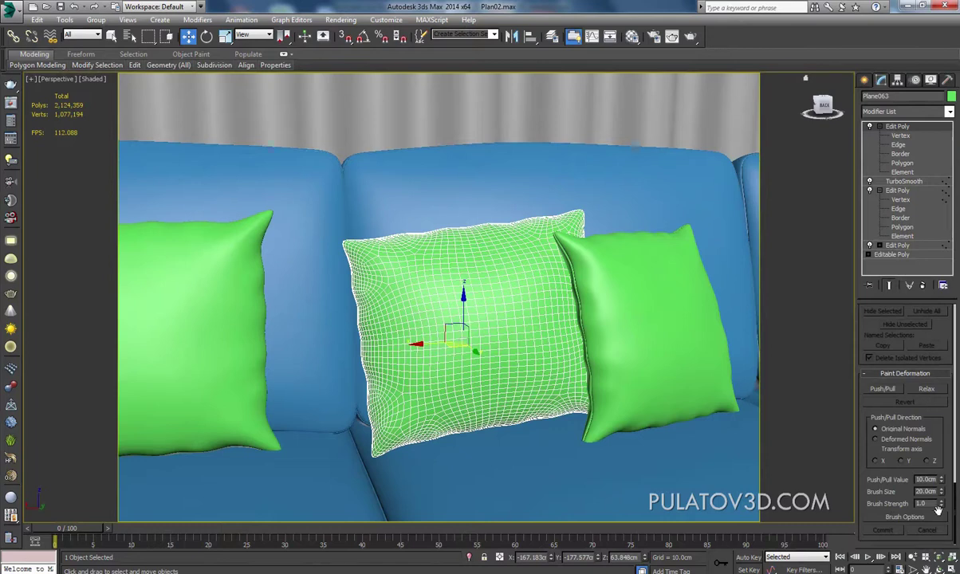
left_click(888, 389)
- Set the Push/Pull Value to -0.49 and press a dent right of the pillow's centre
scroll(944, 482, "up", 1)
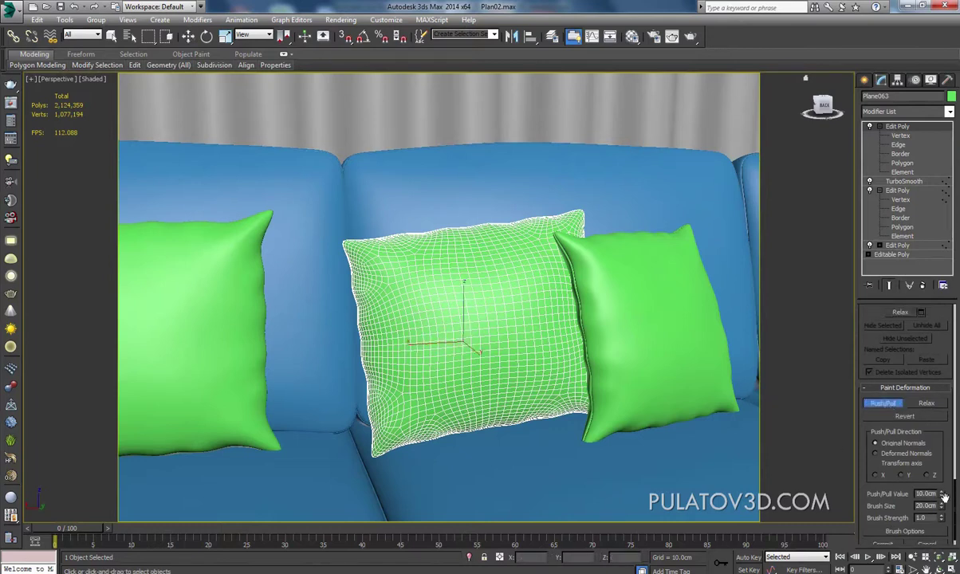
left_click_drag(942, 494, 937, 540)
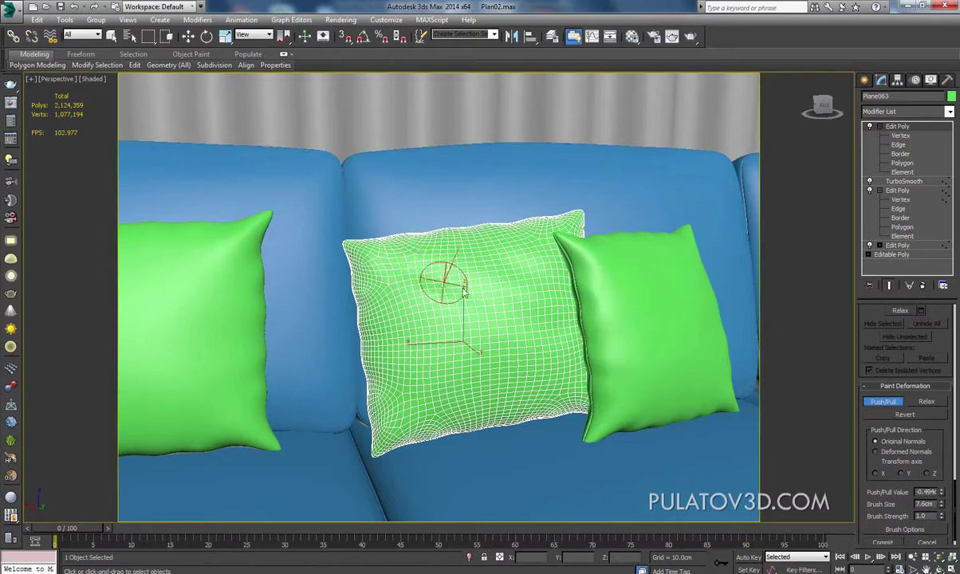
scroll(504, 330, "down", 3)
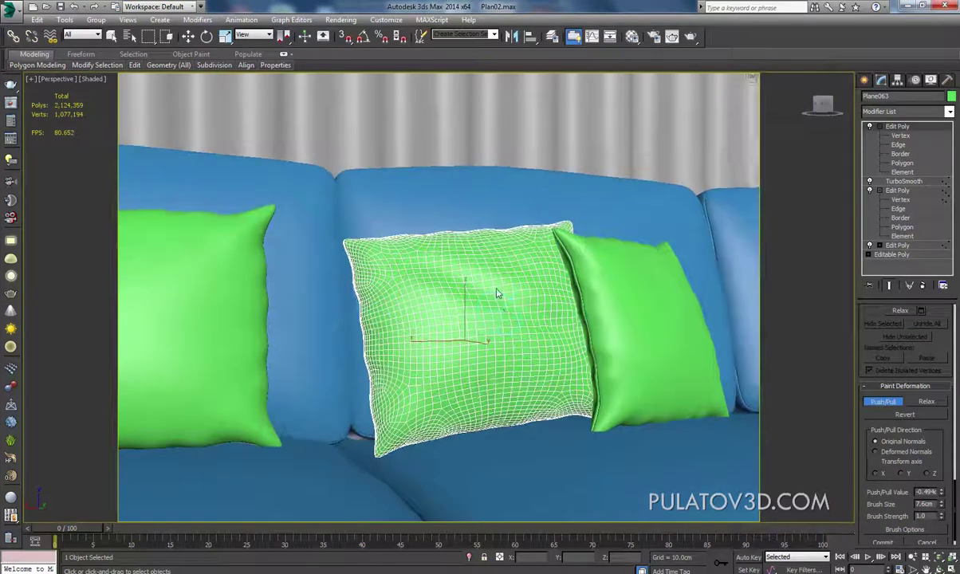
scroll(495, 295, "up", 3)
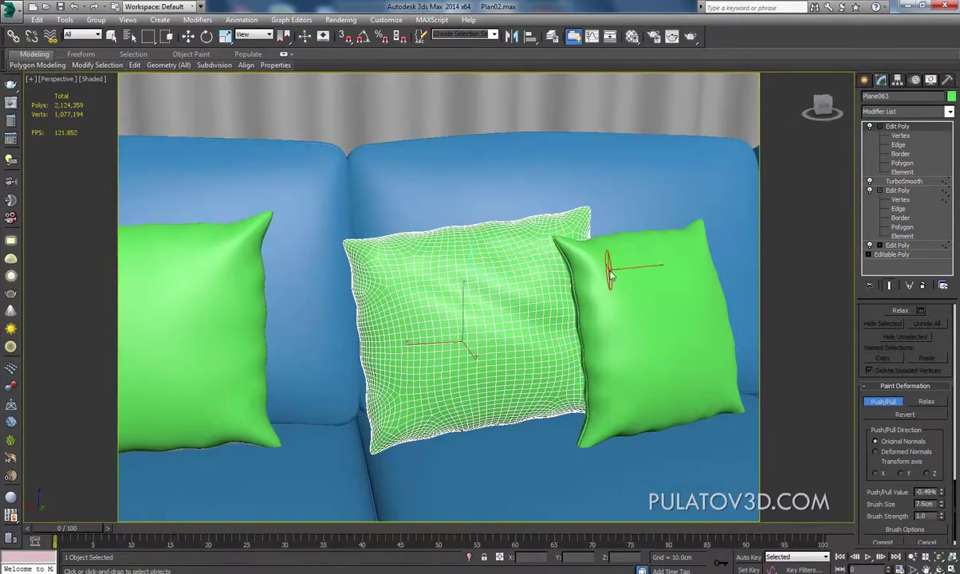
middle_click_drag(452, 304, 429, 364, "alt")
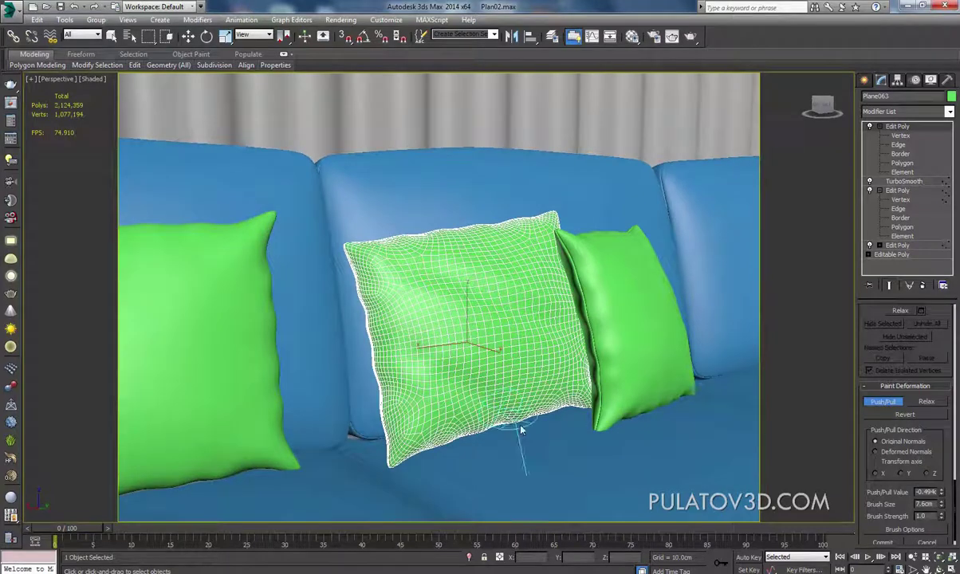
middle_click_drag(521, 429, 474, 375, "alt")
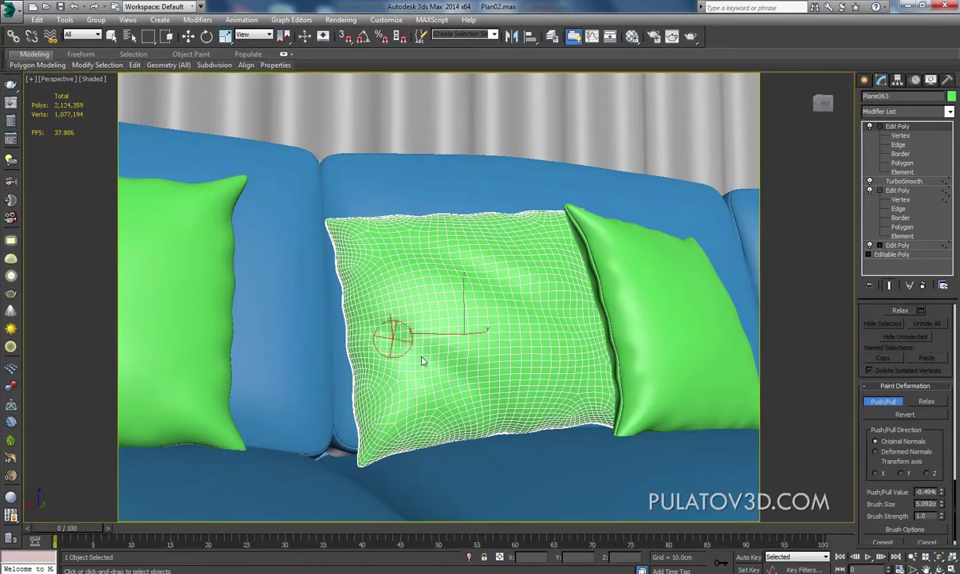
left_click_drag(375, 323, 470, 391)
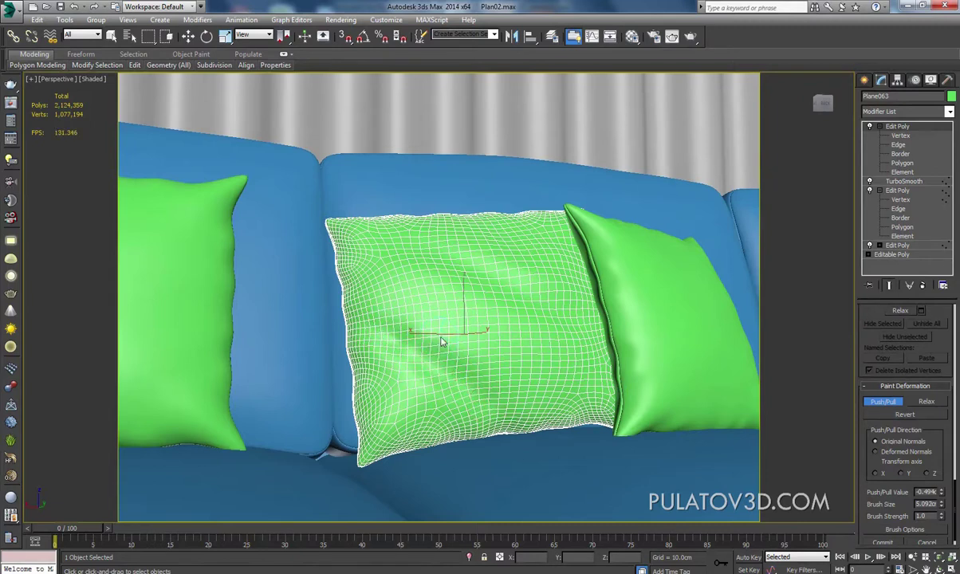
- Shrink the brush to 1.884cm and orbit around the sofa to review the creases
middle_click_drag(550, 416, 500, 380, "alt")
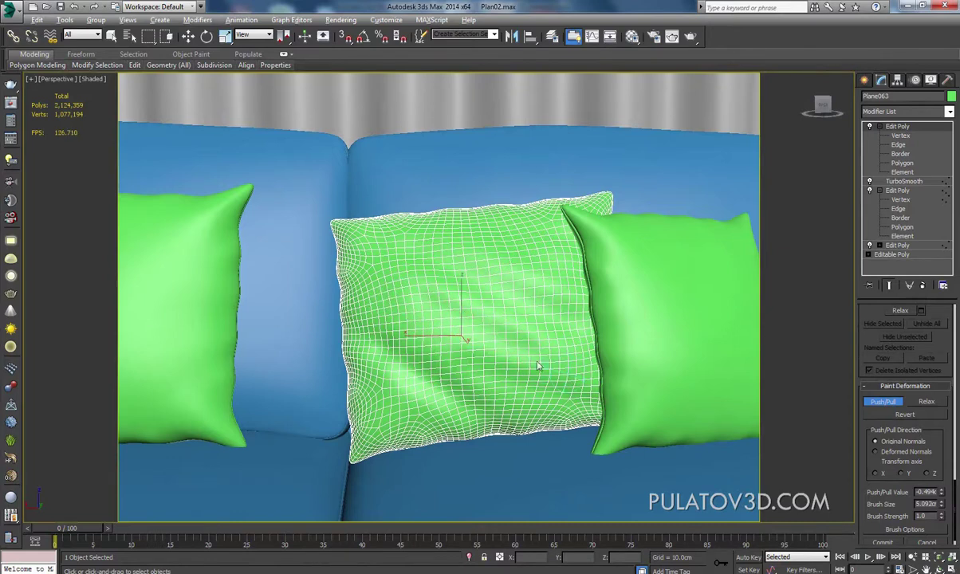
mouse_move(540, 368)
middle_mouse_down("alt")
mouse_move(566, 365)
mouse_move(455, 319)
middle_mouse_up("alt")
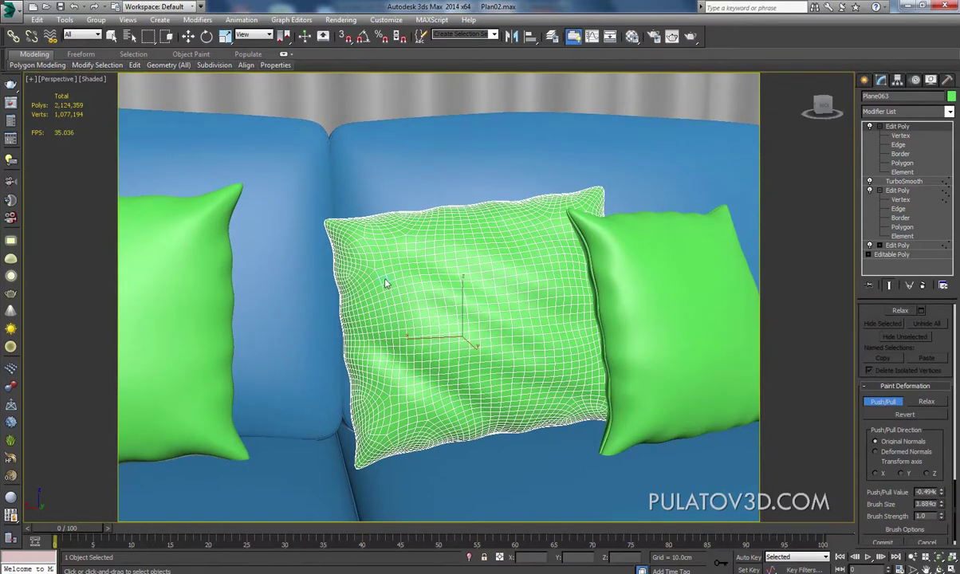
left_click_drag(361, 262, 378, 280, "ctrl+shift")
middle_click_drag(494, 263, 481, 261, "alt")
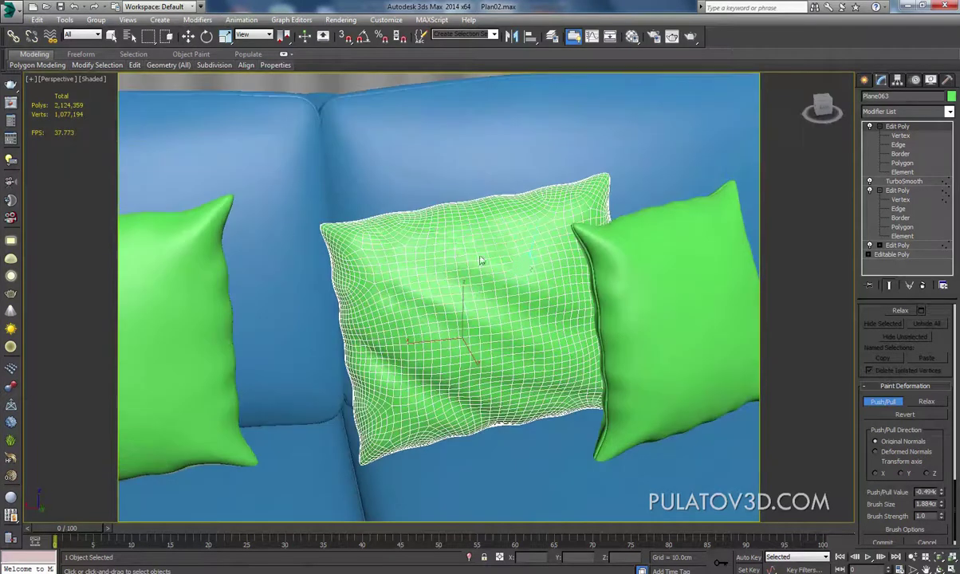
mouse_move(495, 210)
middle_mouse_down("alt")
mouse_move(543, 384)
mouse_move(548, 343)
middle_mouse_up("alt")
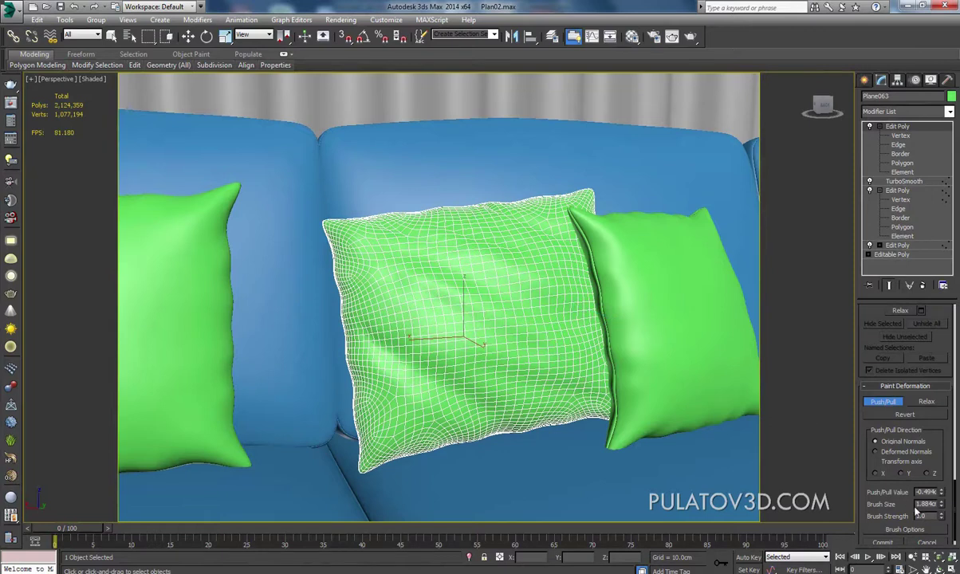
- Switch Paint Deformation to Relax with a 6.594cm brush and smooth the pillow's centre and lower-left dents
left_click(917, 401)
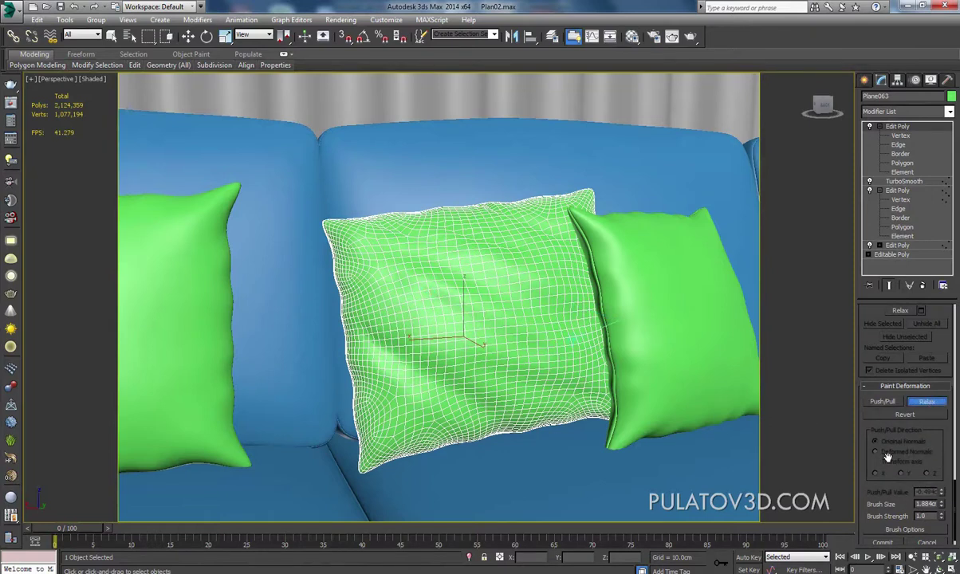
left_click_drag(946, 504, 946, 444)
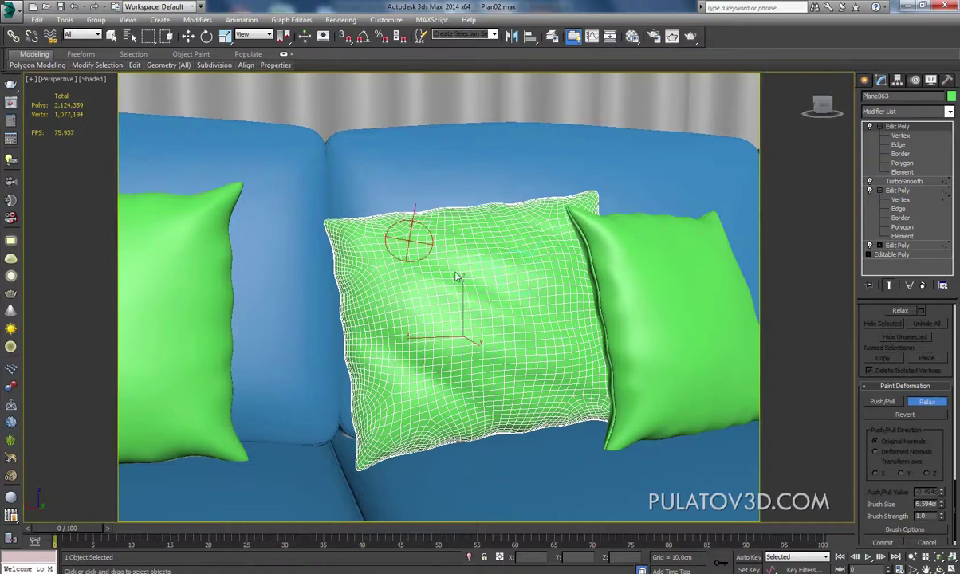
middle_click_drag(478, 285, 467, 248, "alt")
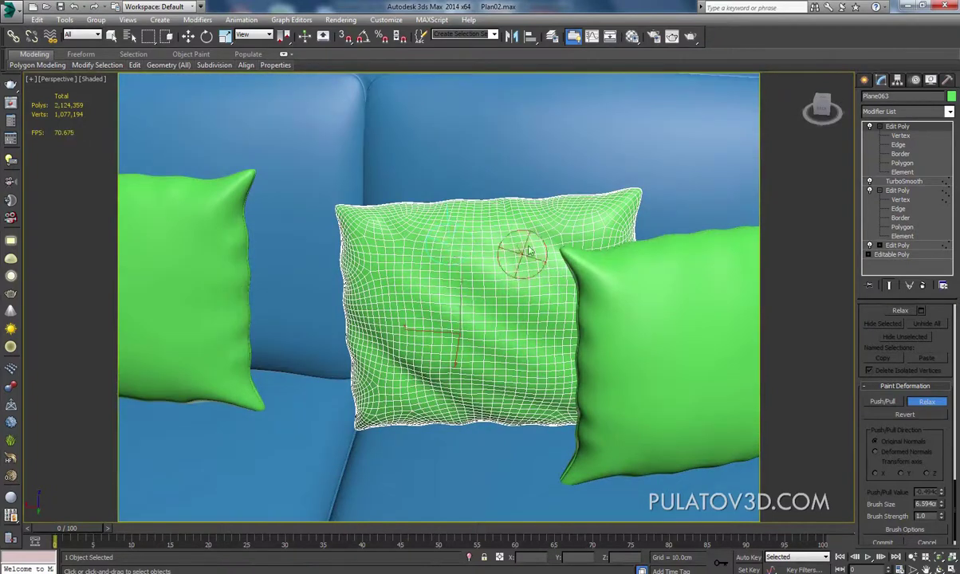
middle_click_drag(518, 223, 411, 251, "alt")
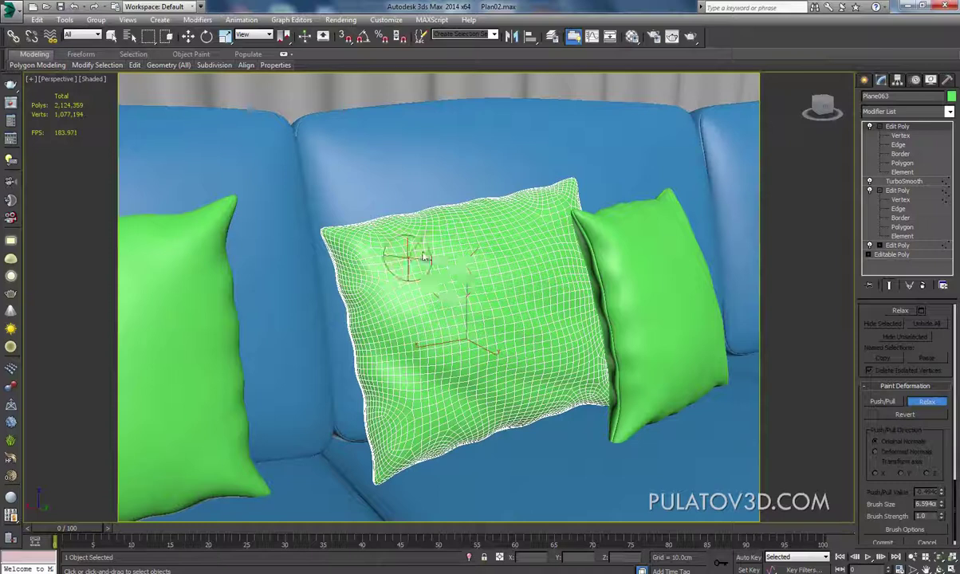
left_click_drag(408, 254, 456, 287)
middle_click_drag(456, 287, 429, 268, "alt")
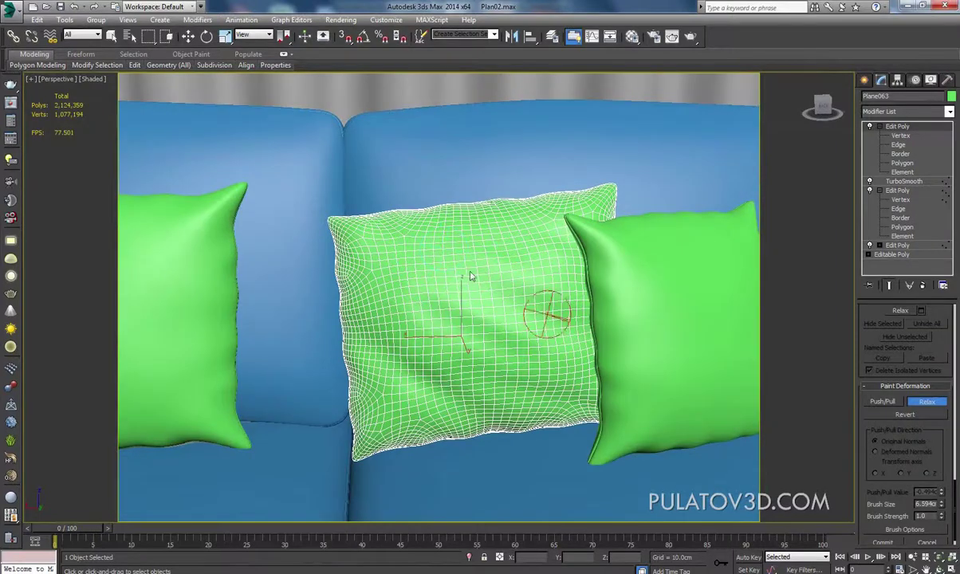
left_click_drag(533, 366, 508, 428)
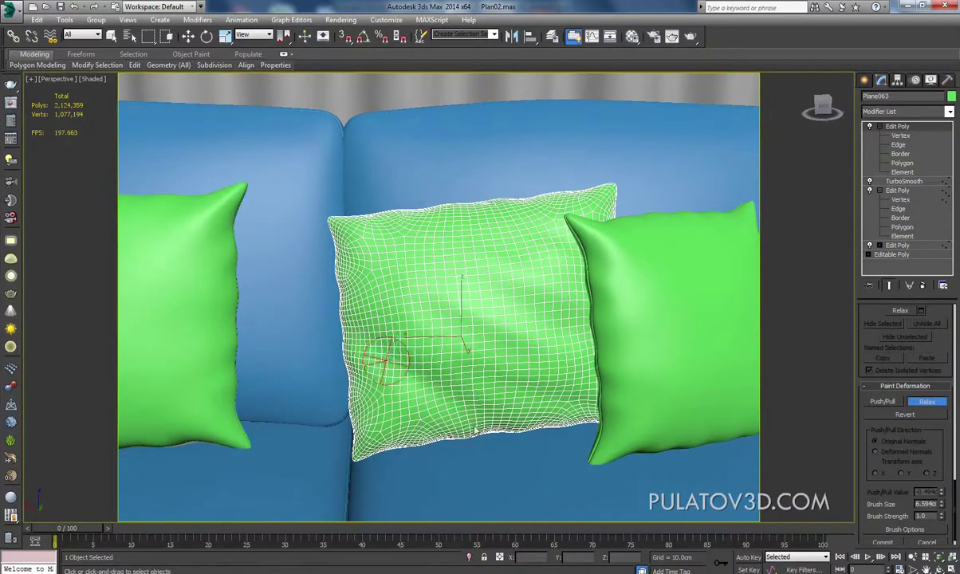
middle_click_drag(507, 428, 413, 346, "alt")
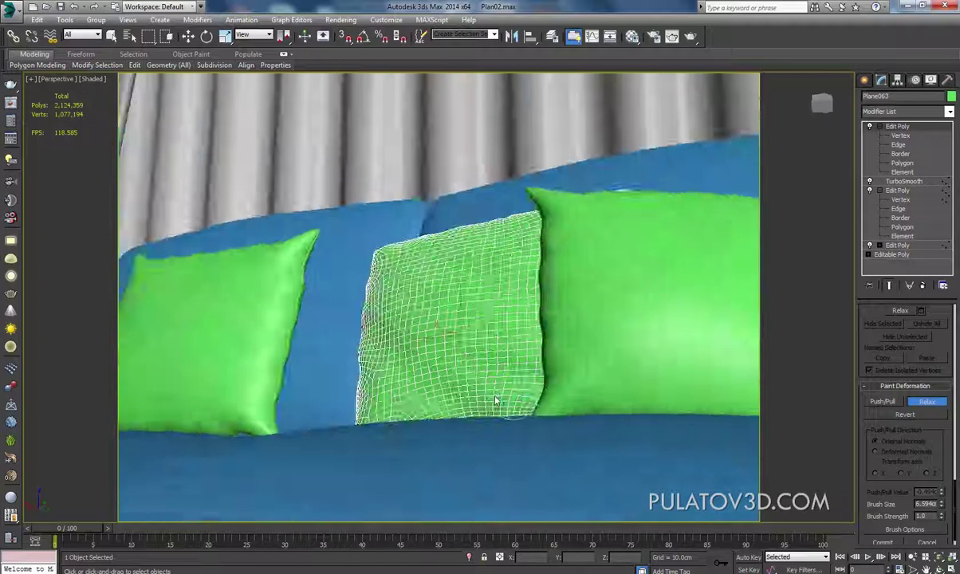
middle_click_drag(353, 278, 488, 384, "alt")
middle_click_drag(533, 357, 539, 367, "alt")
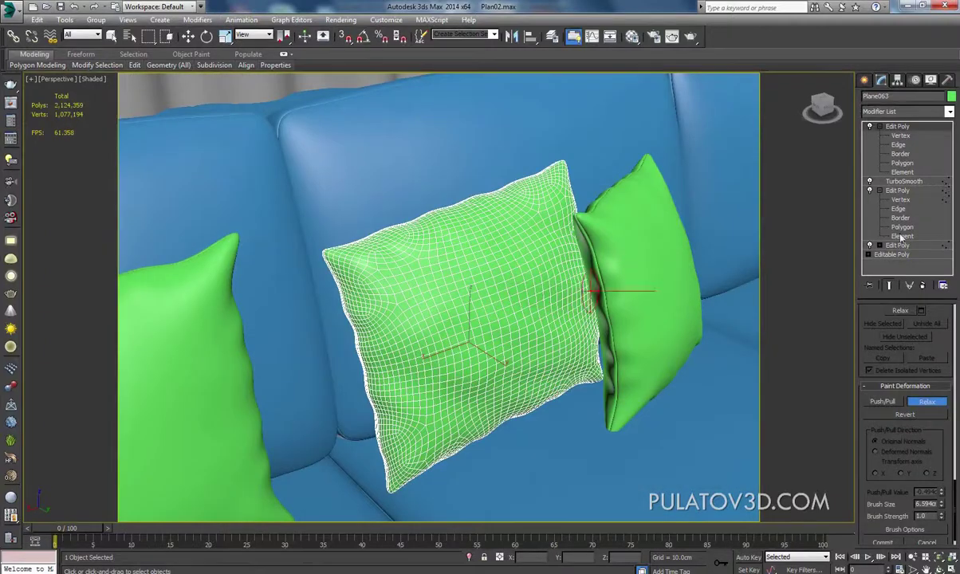
- Add a TurboSmooth modifier to the object and zoom out to see the whole sofa
left_click(949, 111)
scroll(901, 318, "down", 5)
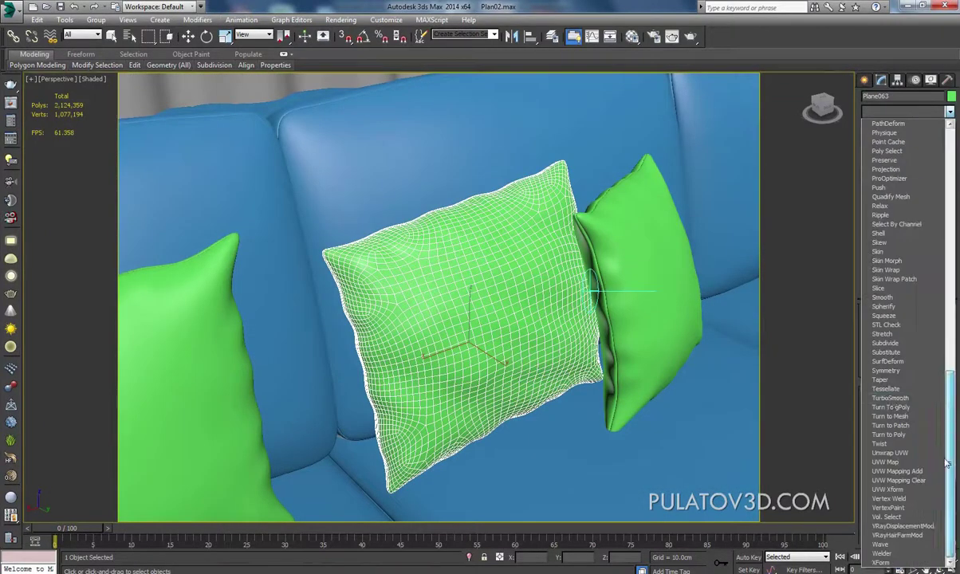
left_click(893, 398)
scroll(687, 423, "down", 3)
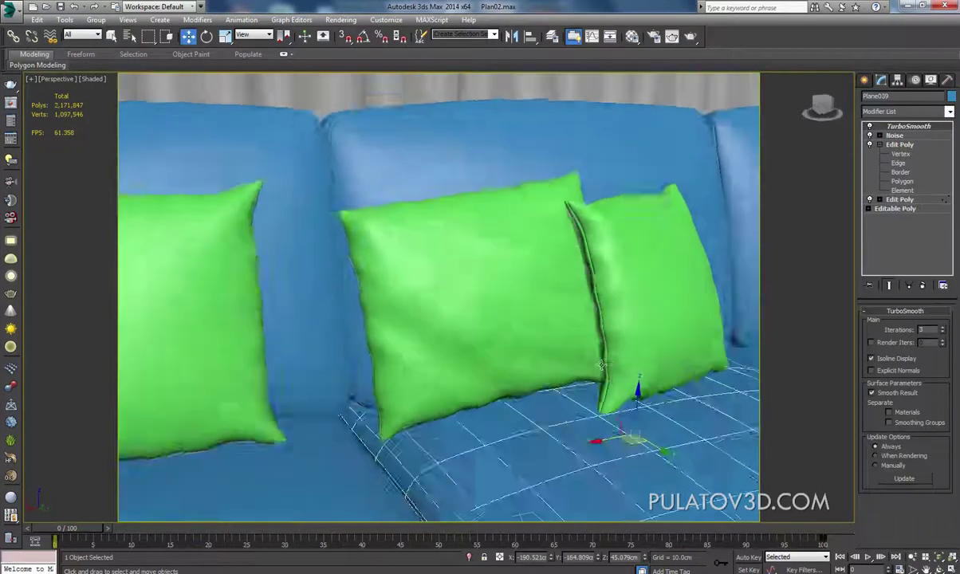
mouse_move(686, 423)
middle_mouse_down("alt")
mouse_move(630, 351)
mouse_move(479, 313)
middle_mouse_up("alt")
scroll(670, 399, "down", 3)
- Select the middle pillow and work at its polygon sub-object level
left_click(479, 313)
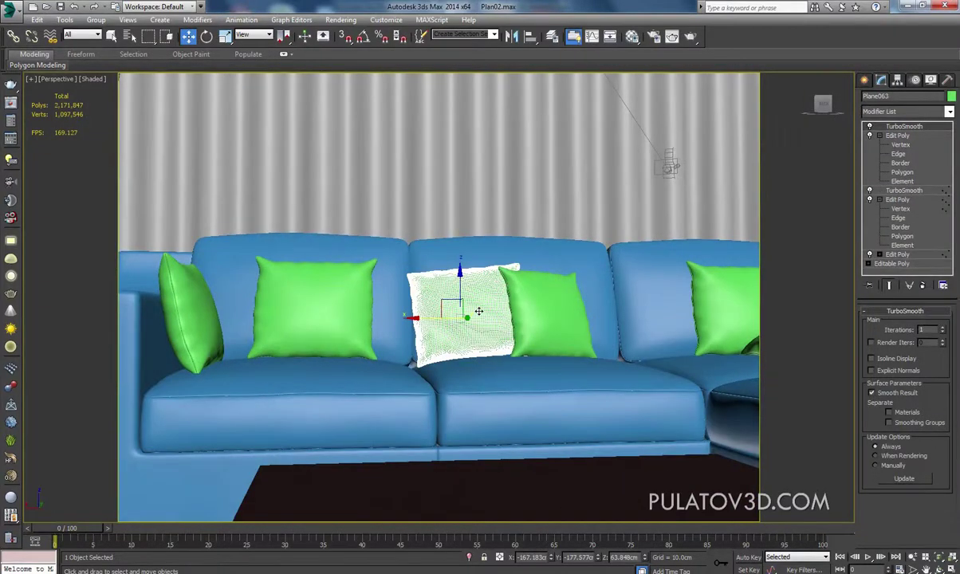
left_click(900, 172)
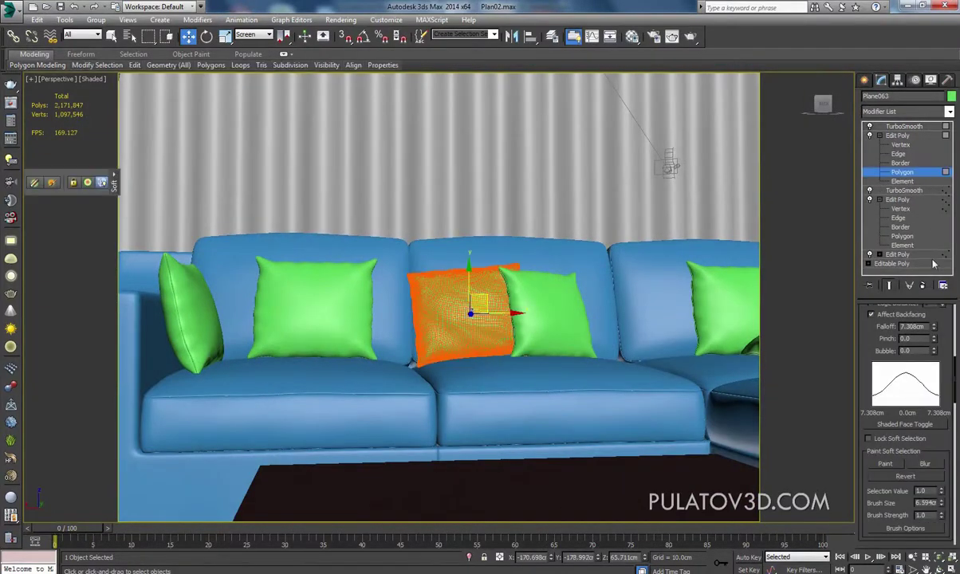
scroll(939, 453, "down", 5)
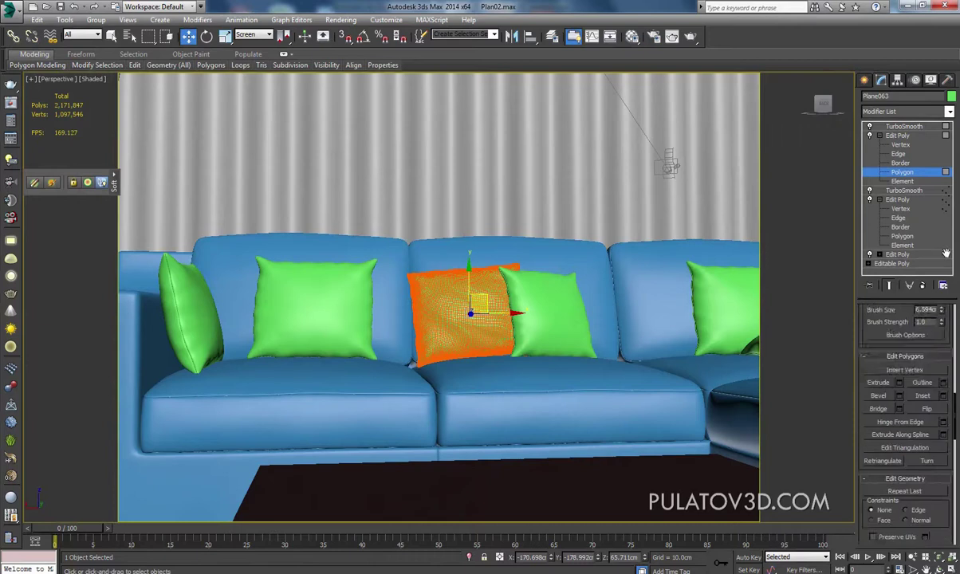
scroll(941, 455, "down", 5)
scroll(943, 458, "down", 5)
scroll(945, 460, "down", 5)
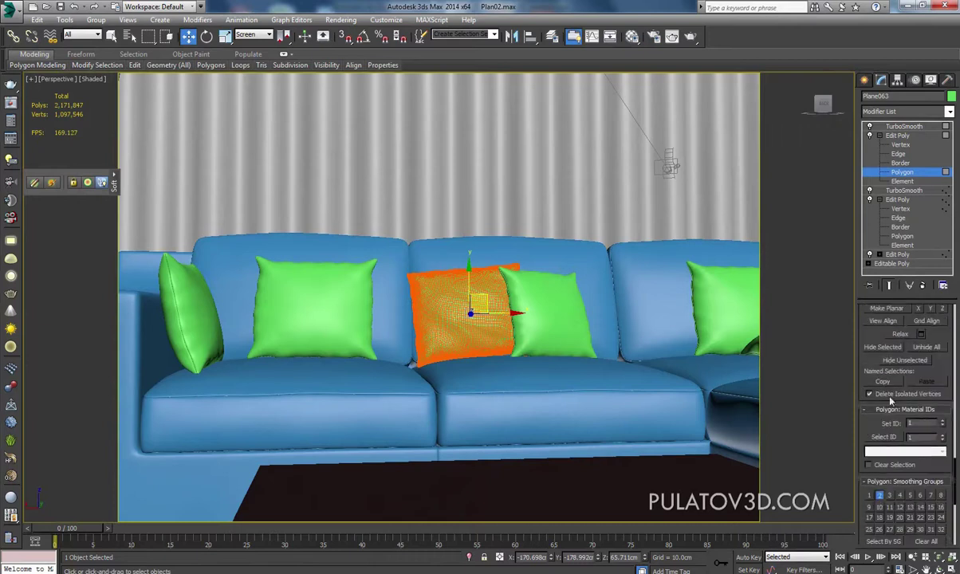
scroll(890, 401, "down", 4)
- Relax the pillow's dent with the brush enlarged to 10.485, then clear the selection
left_click(926, 507)
scroll(939, 467, "down", 3)
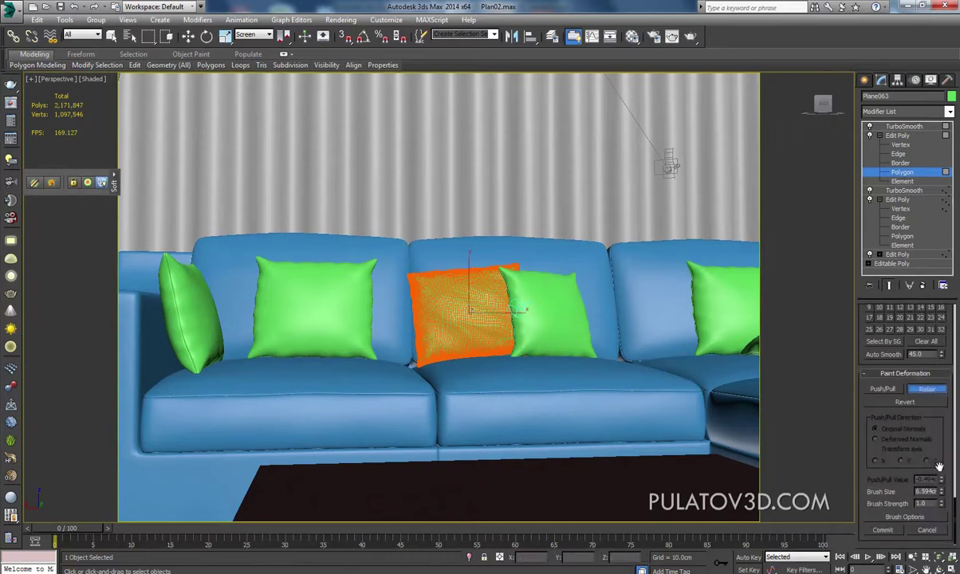
left_click_drag(944, 495, 946, 448)
mouse_move(464, 305)
left_mouse_down()
mouse_move(439, 328)
mouse_move(497, 321)
mouse_move(503, 293)
mouse_move(437, 333)
mouse_move(513, 323)
left_mouse_up()
left_click(638, 174)
left_click(646, 287)
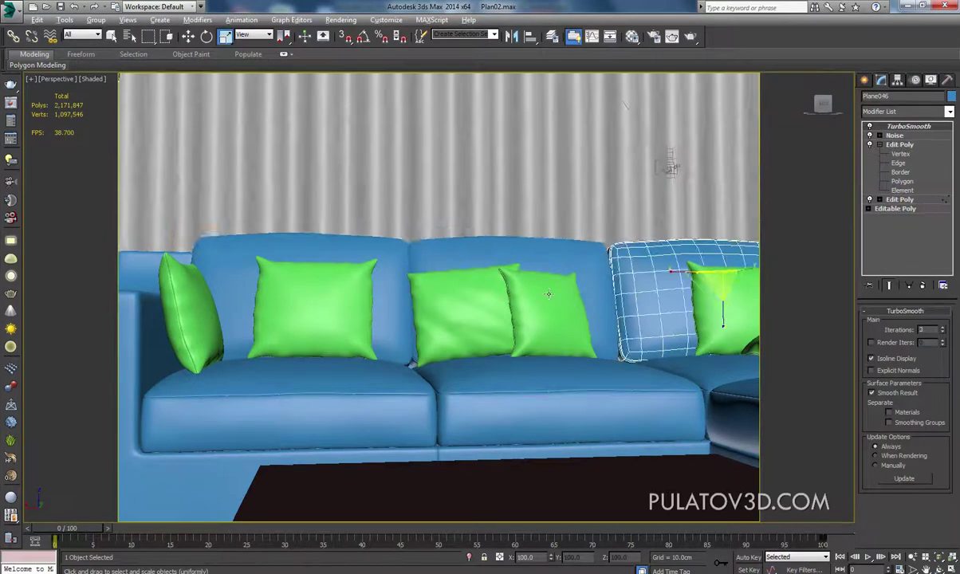
mouse_move(548, 294)
middle_mouse_down("alt")
mouse_move(462, 306)
mouse_move(442, 353)
mouse_move(425, 209)
middle_mouse_up("alt")
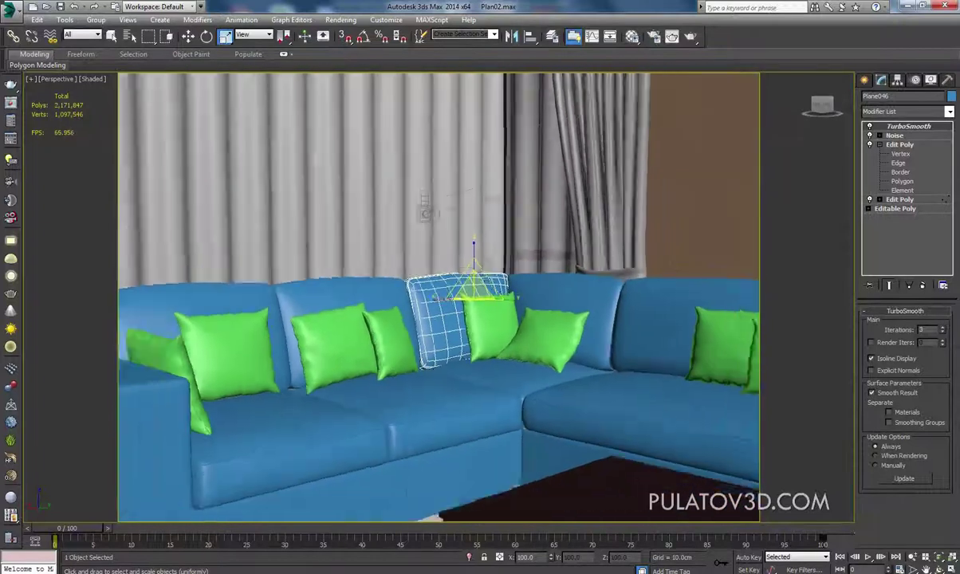
scroll(447, 364, "up", 10)
scroll(539, 325, "down", 8)
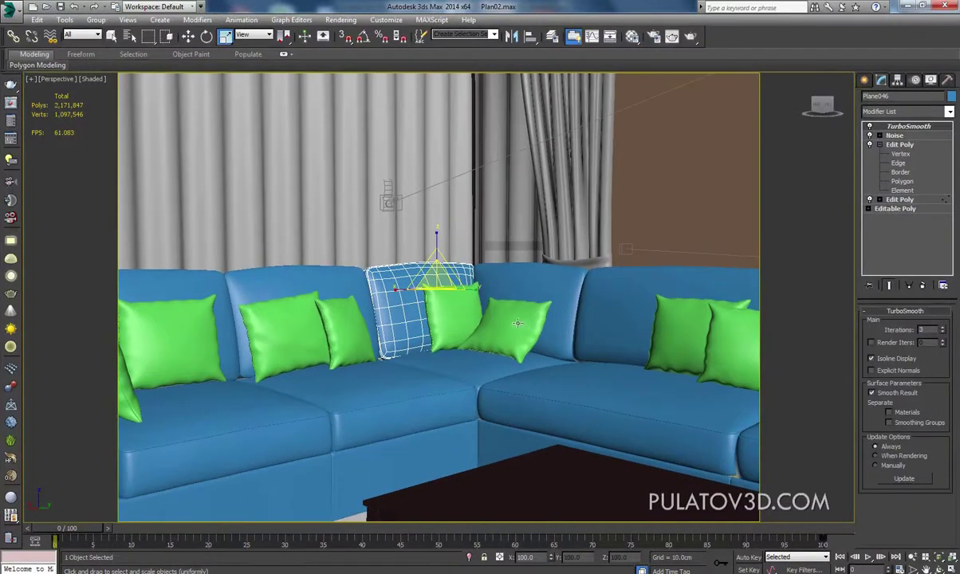
mouse_move(523, 297)
middle_mouse_down("alt")
mouse_move(482, 311)
mouse_move(512, 322)
mouse_move(471, 304)
mouse_move(348, 305)
middle_mouse_up("alt")
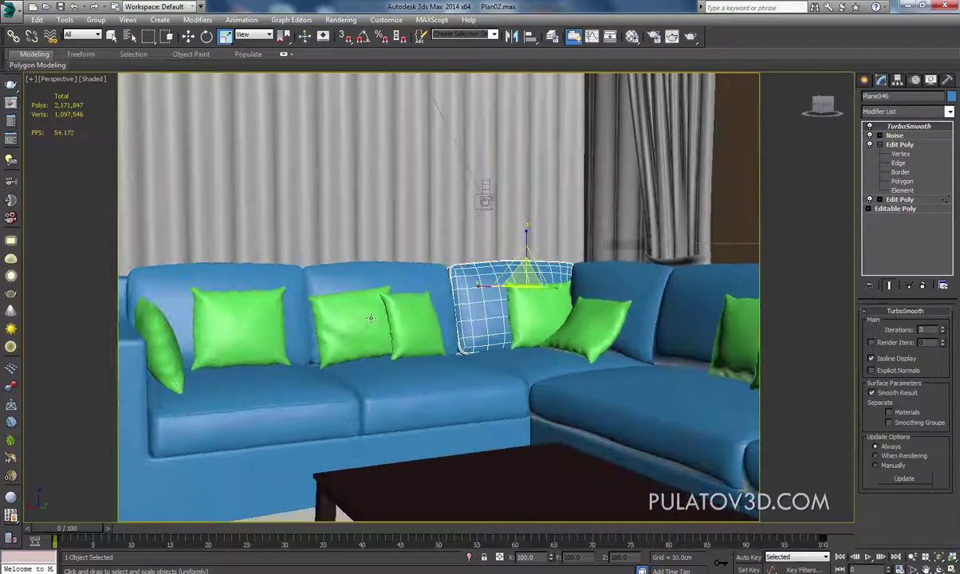
left_click(375, 326)
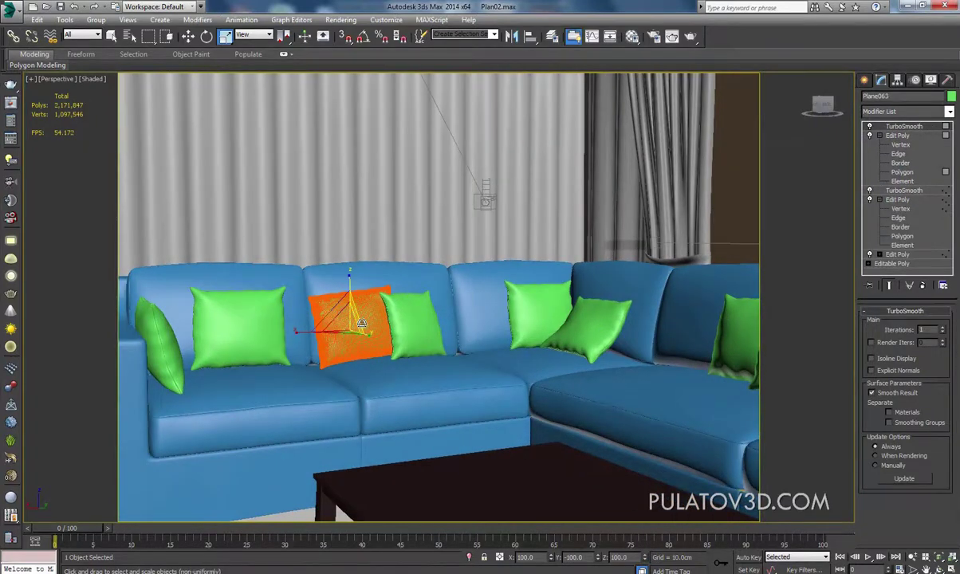
mouse_move(361, 323)
middle_mouse_down("alt")
mouse_move(407, 346)
mouse_move(521, 359)
middle_mouse_up("alt")
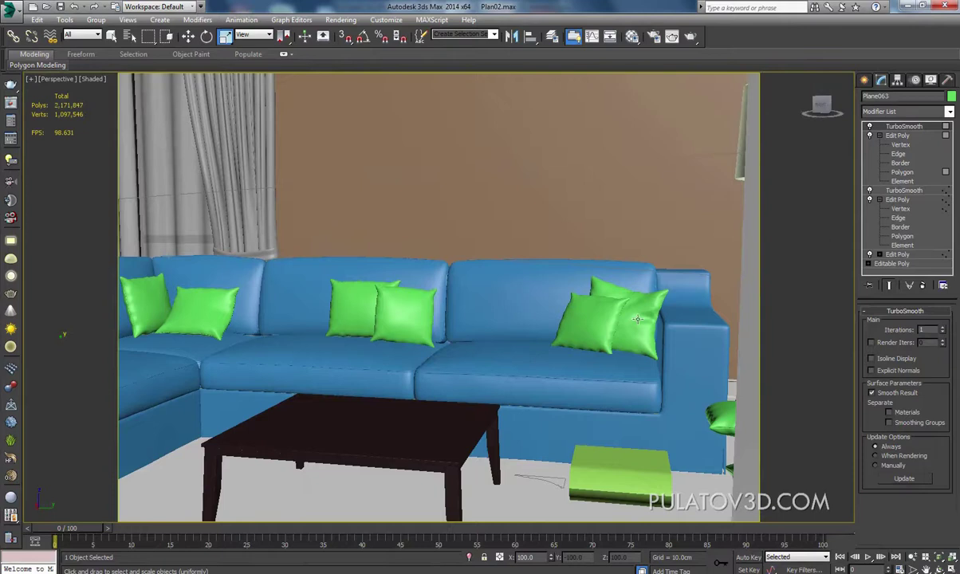
key("z")
left_click(623, 249)
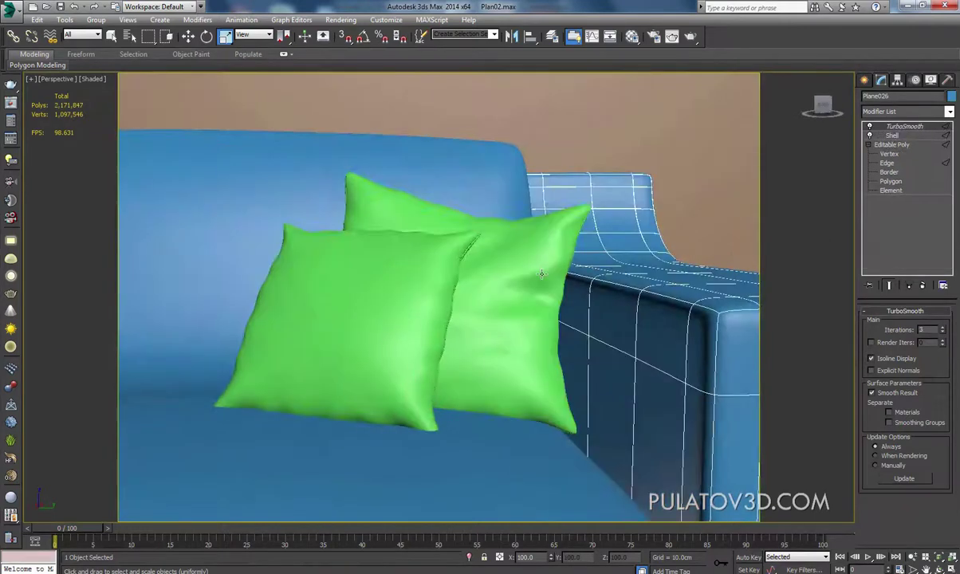
scroll(518, 274, "up", 3)
scroll(486, 276, "up", 4)
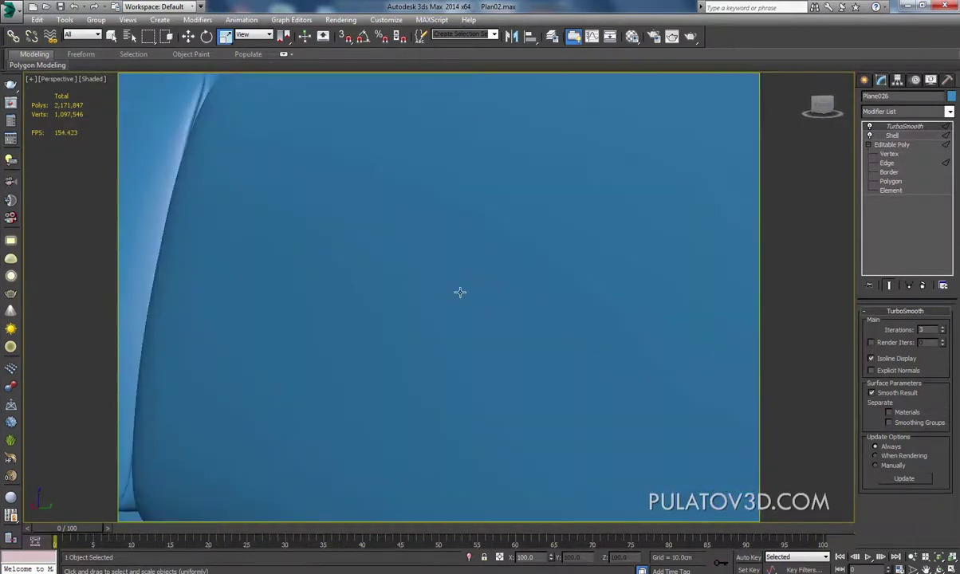
scroll(462, 295, "down", 5)
scroll(595, 283, "down", 3)
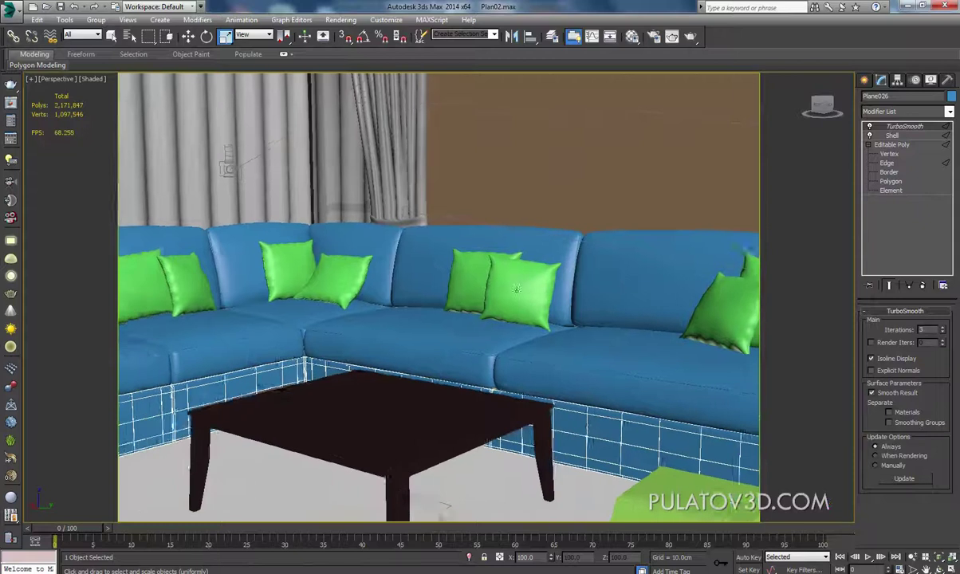
scroll(539, 297, "up", 5)
scroll(540, 297, "down", 5)
left_click(271, 267)
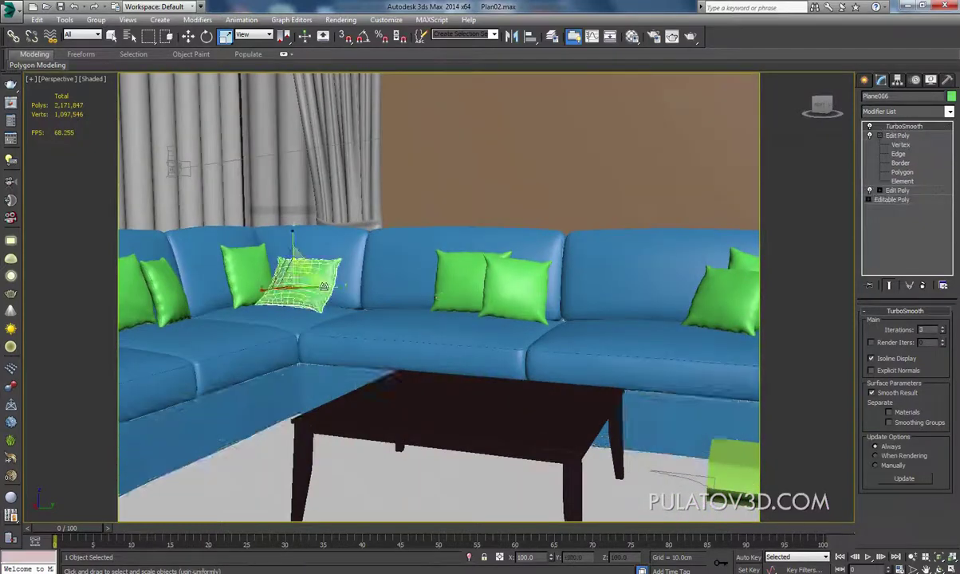
key("z")
mouse_move(360, 294)
middle_mouse_down("alt")
mouse_move(521, 293)
mouse_move(465, 315)
mouse_move(465, 285)
mouse_move(490, 291)
middle_mouse_up("alt")
scroll(478, 285, "down", 3)
scroll(475, 298, "down", 4)
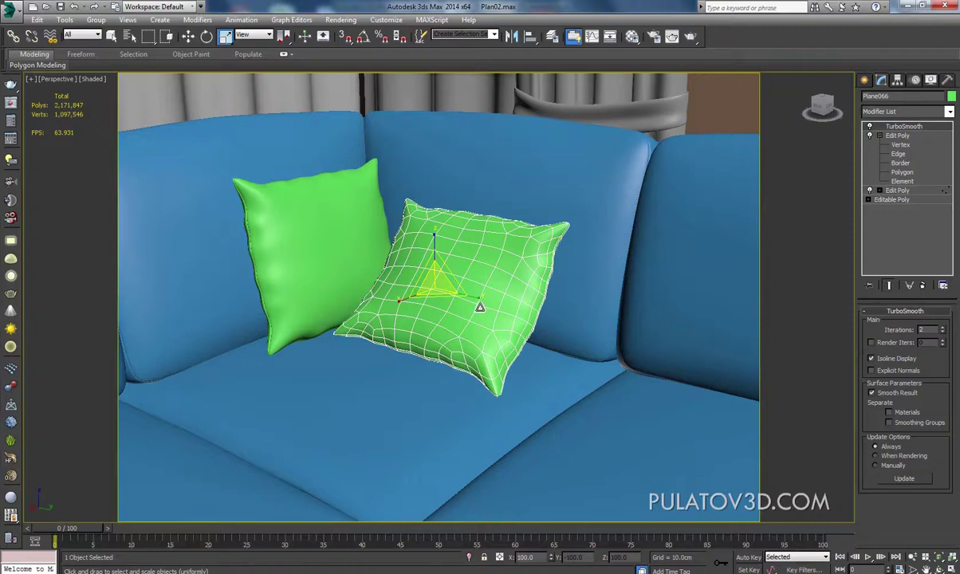
left_click(540, 317)
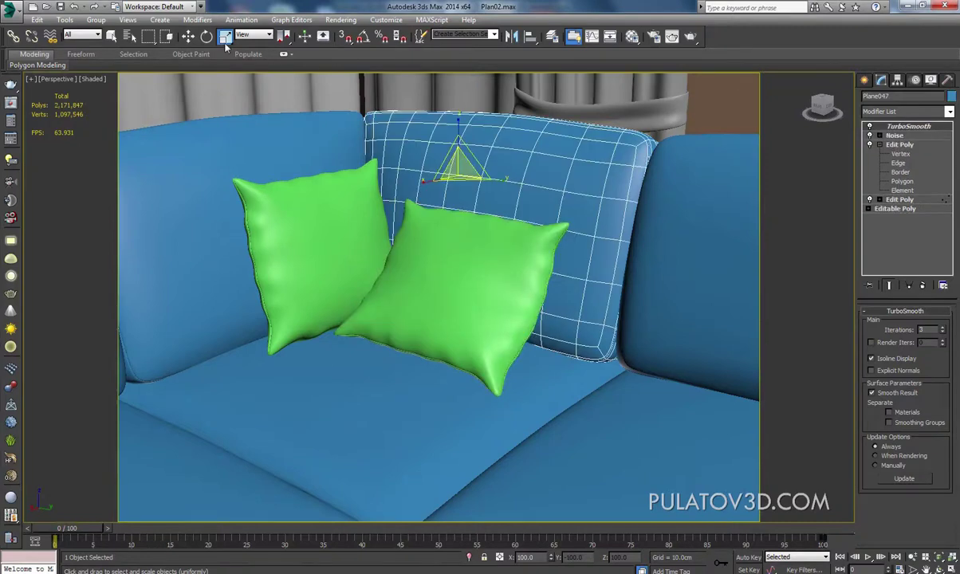
left_click(865, 80)
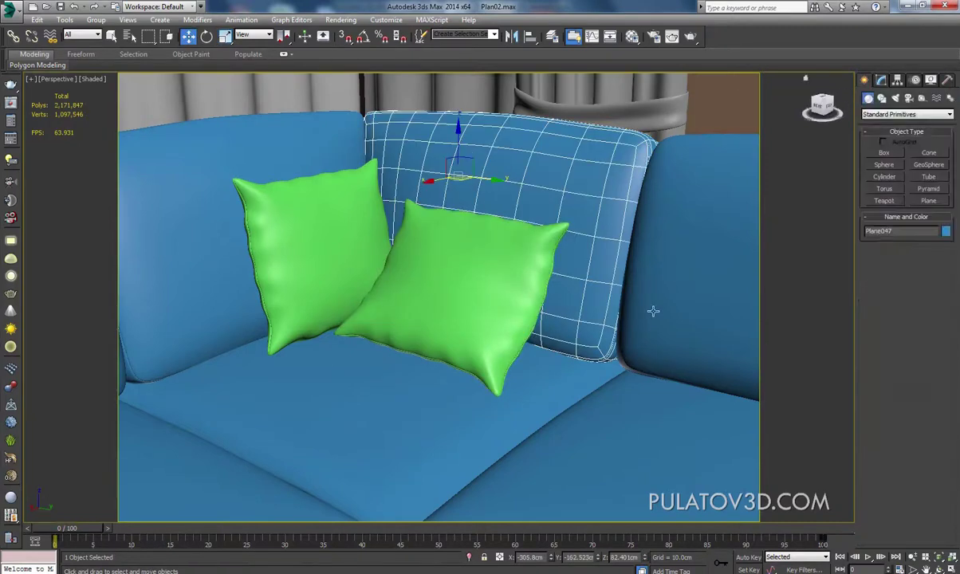
left_click(630, 360)
scroll(498, 258, "down", 4)
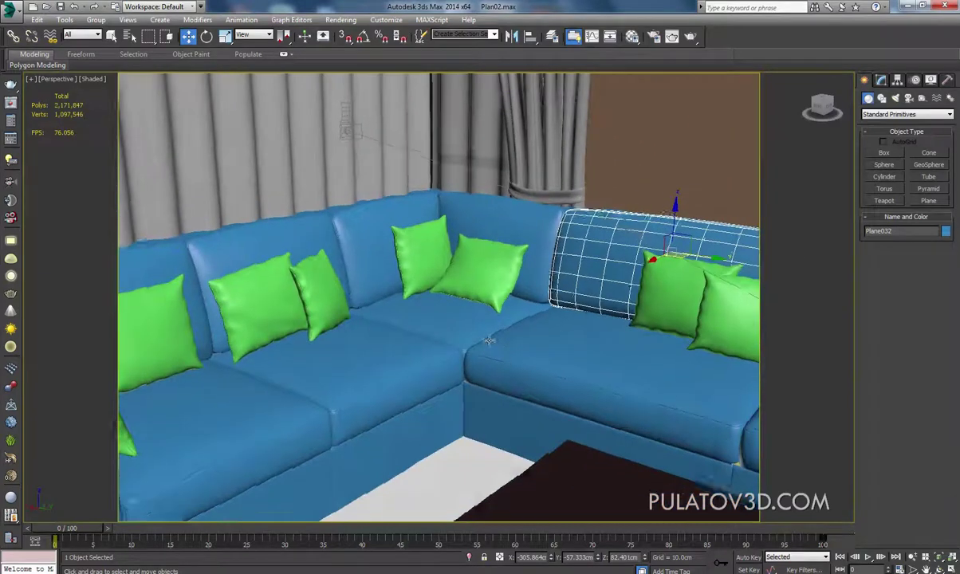
middle_click_drag(498, 258, 380, 321, "alt")
scroll(378, 289, "up", 2)
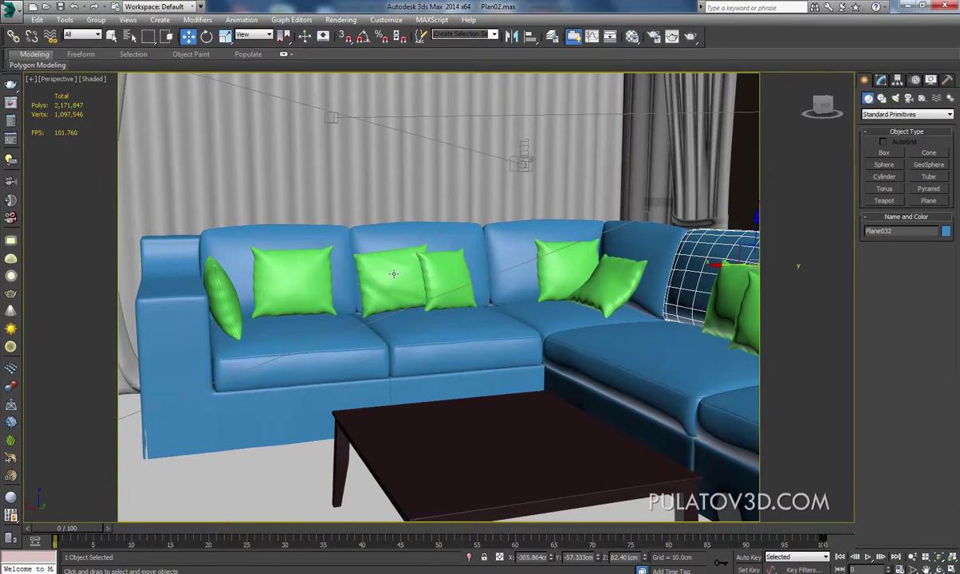
middle_click_drag(488, 303, 386, 292, "alt")
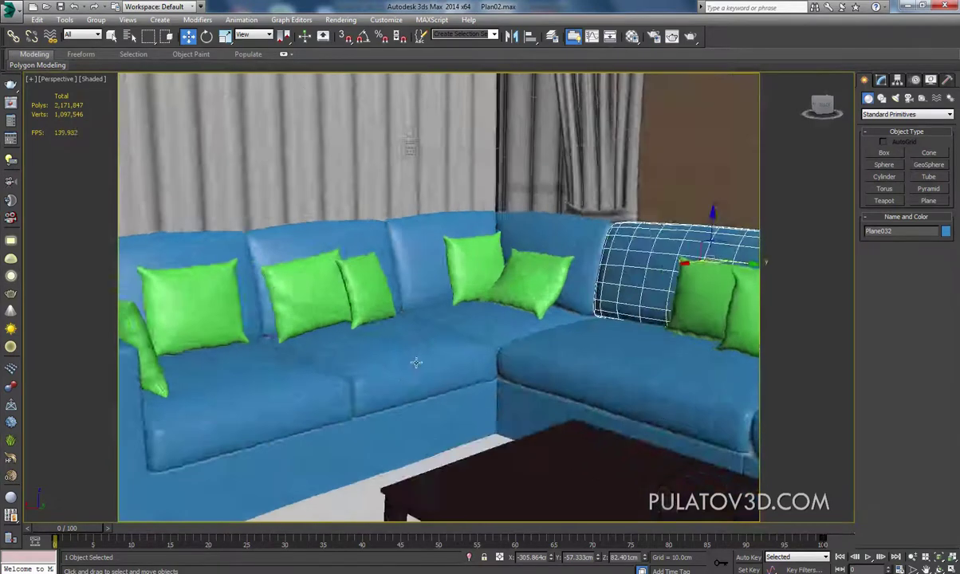
middle_click_drag(388, 358, 352, 295, "alt")
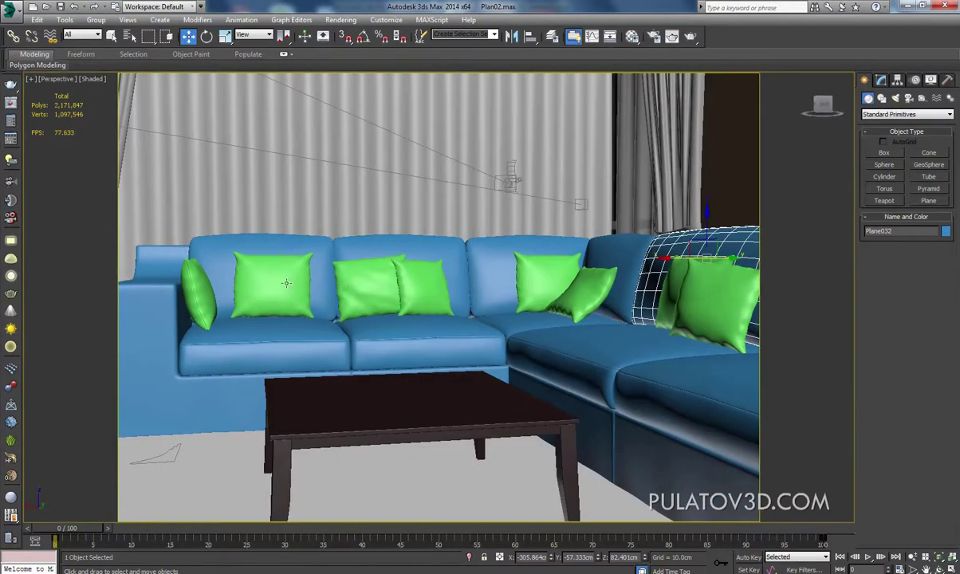
mouse_move(291, 280)
middle_mouse_down("alt")
mouse_move(382, 340)
mouse_move(368, 342)
mouse_move(333, 401)
mouse_move(476, 343)
mouse_move(334, 339)
mouse_move(428, 334)
mouse_move(662, 261)
middle_mouse_up("alt")
left_click(693, 247)
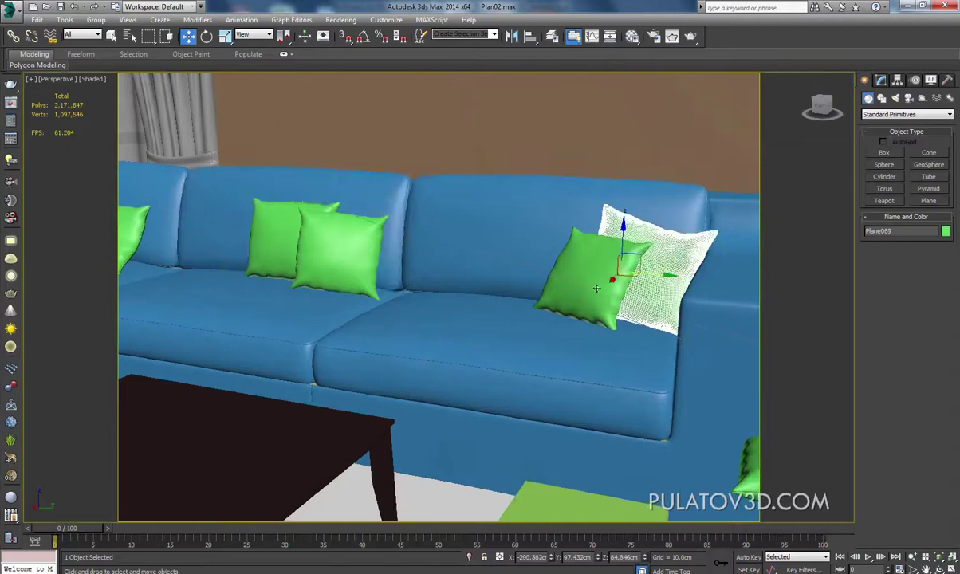
key("z")
left_click(590, 319)
scroll(590, 319, "up", 2)
scroll(590, 319, "down", 4)
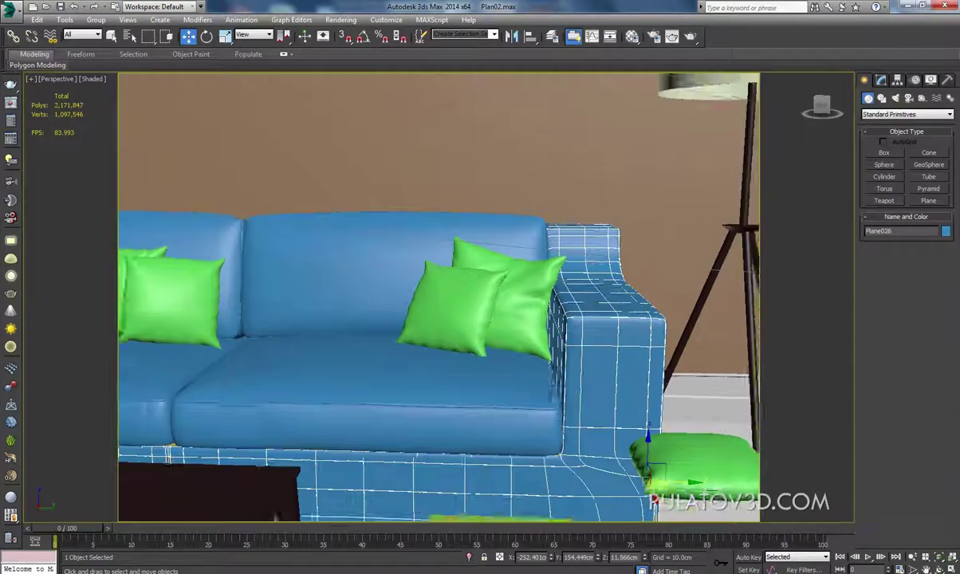
mouse_move(590, 319)
middle_mouse_down("alt")
mouse_move(606, 374)
mouse_move(490, 331)
mouse_move(556, 360)
middle_mouse_up("alt")
scroll(568, 362, "up", 3)
scroll(568, 362, "down", 2)
scroll(556, 360, "up", 2)
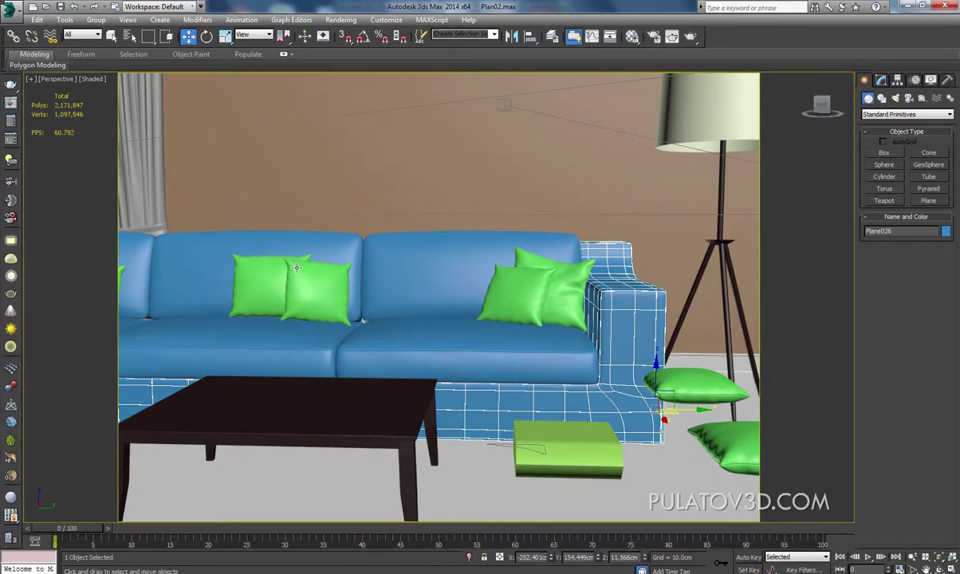
left_click(386, 300)
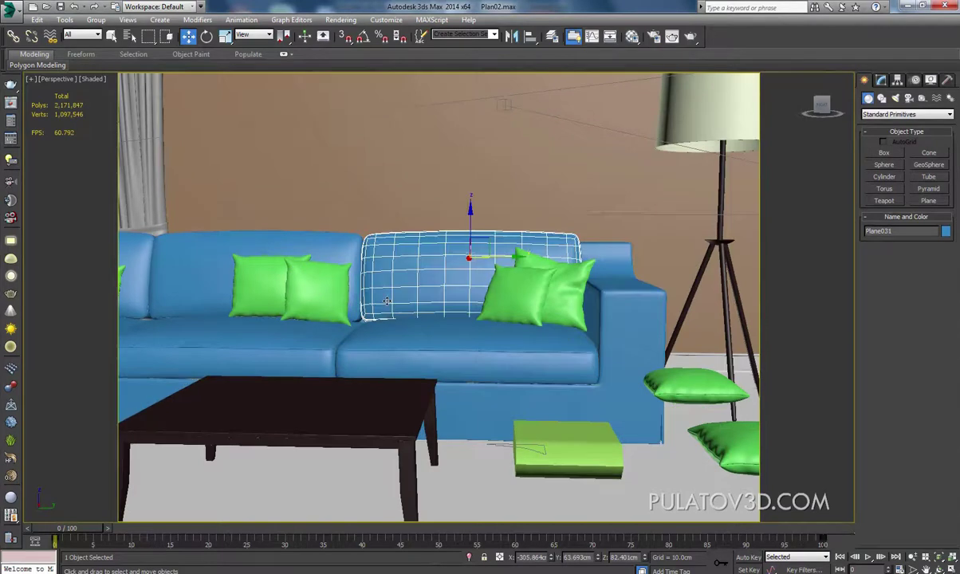
mouse_move(387, 300)
middle_mouse_down("alt")
mouse_move(448, 405)
mouse_move(482, 341)
mouse_move(387, 346)
mouse_move(514, 360)
mouse_move(523, 373)
middle_mouse_up("alt")
left_click(448, 406)
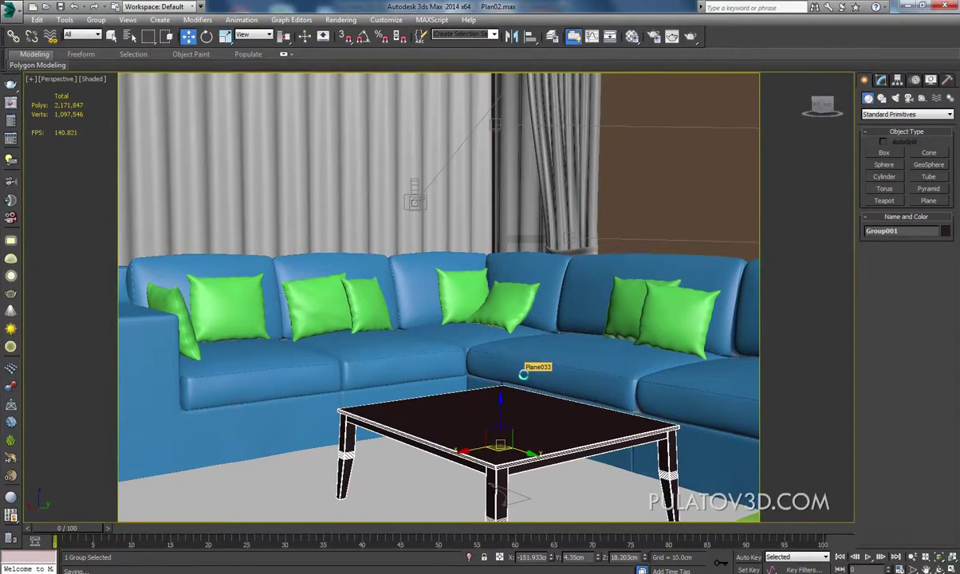